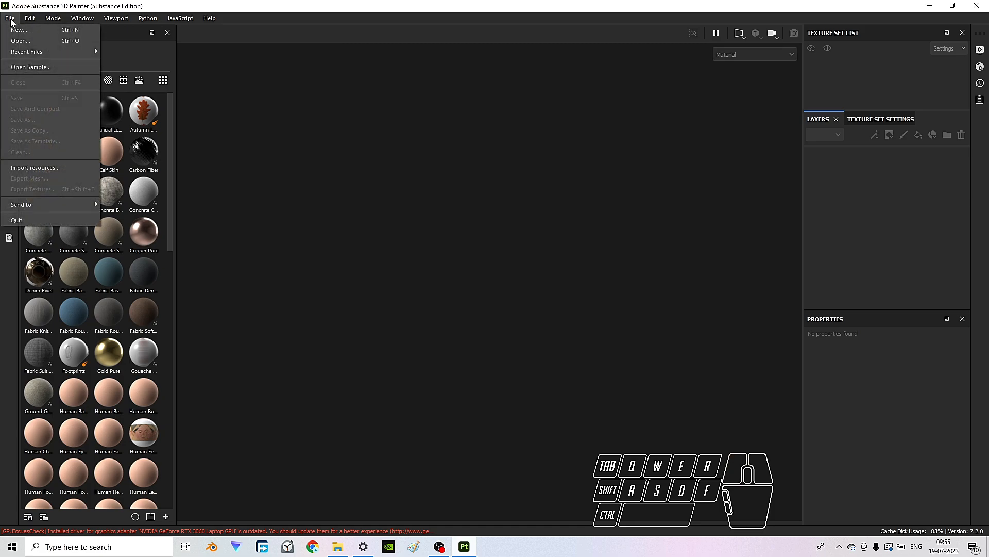
- Start a new project with a document resolution of 4096 and the OpenGL normal map format
{"action": "left_click", "coordinate": [44, 29]}
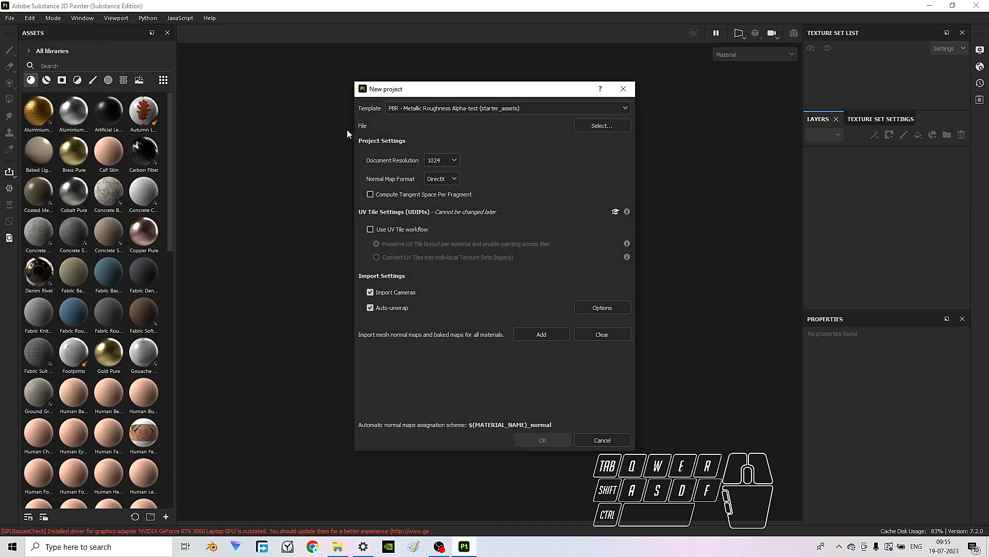
{"action": "left_click", "coordinate": [455, 161]}
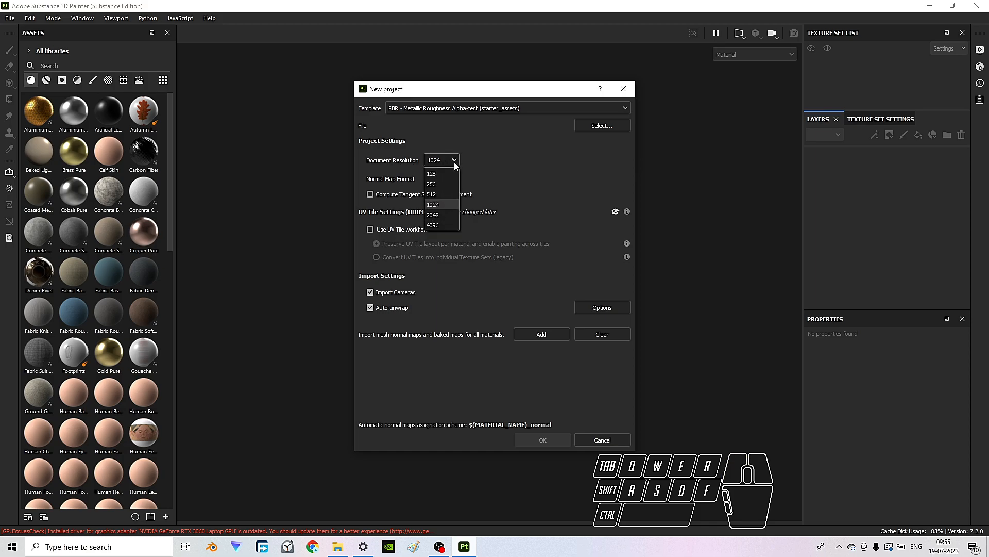
{"action": "left_click", "coordinate": [443, 225]}
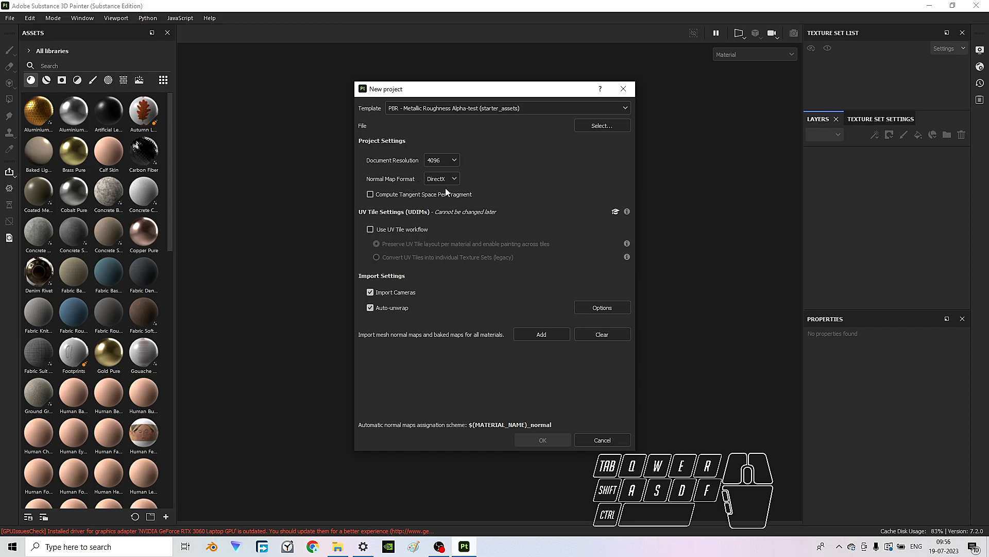
{"action": "left_click", "coordinate": [454, 178]}
{"action": "left_click", "coordinate": [453, 203]}
- Choose Kerosene_Can_low as the project's mesh file and create the project
{"action": "left_click", "coordinate": [617, 126]}
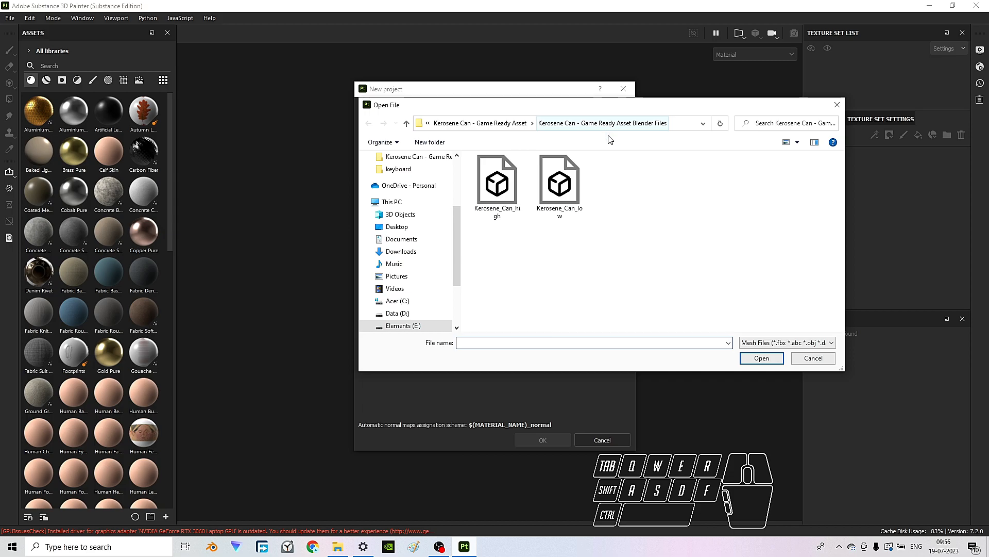
{"action": "left_click", "coordinate": [562, 200]}
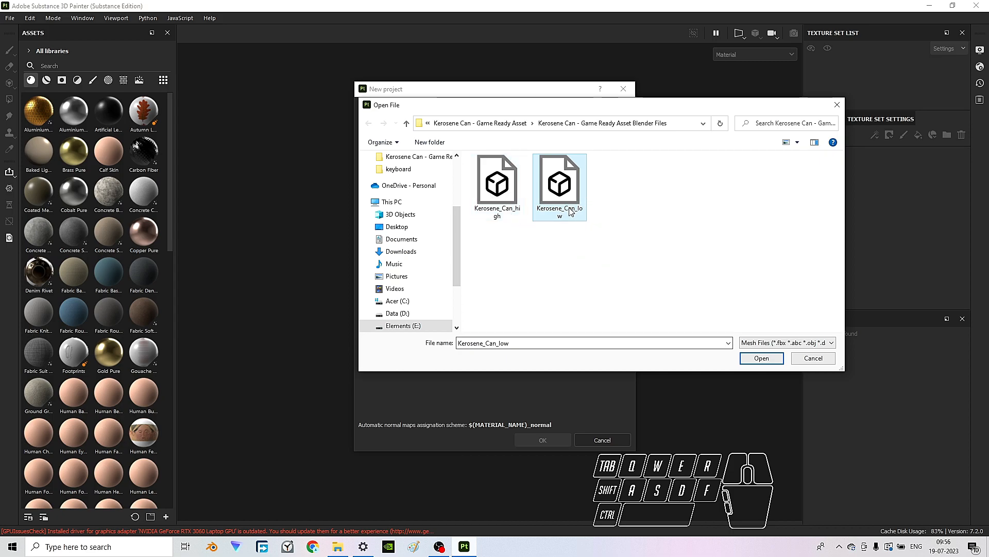
{"action": "left_click", "coordinate": [761, 358]}
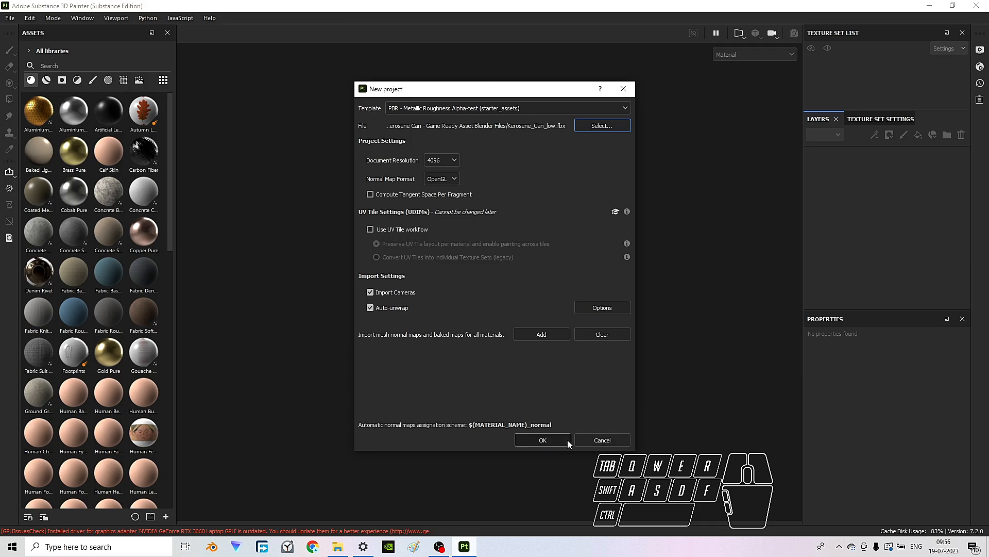
{"action": "left_click", "coordinate": [550, 438]}
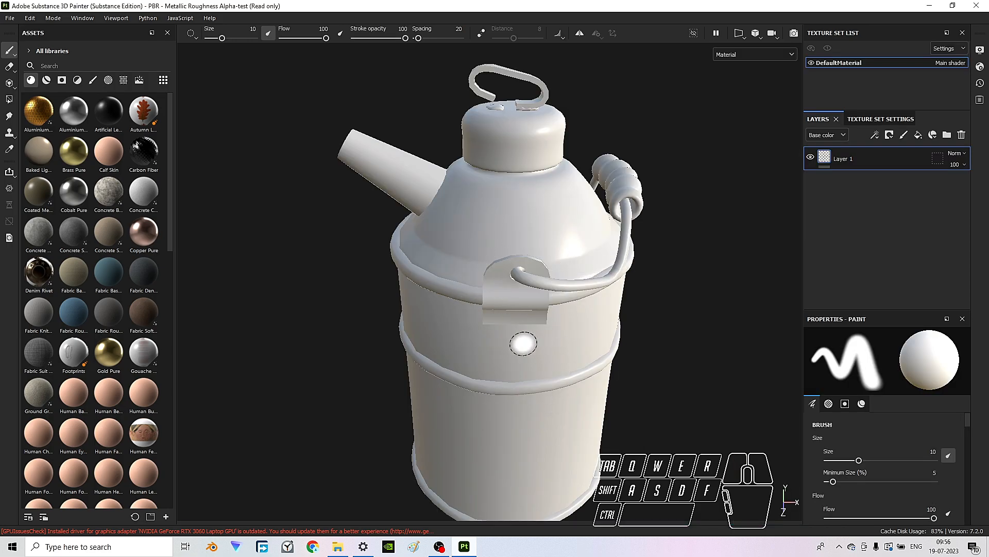
- Examine the imported can from several sides, showing its wireframe with the Polygon Fill tool in an enlarged viewport
{"action": "left_click_drag", "start_coordinate": [531, 345], "coordinate": [567, 309], "text": "alt"}
{"action": "scroll", "coordinate": [590, 272], "scroll_direction": "down", "scroll_amount": 2}
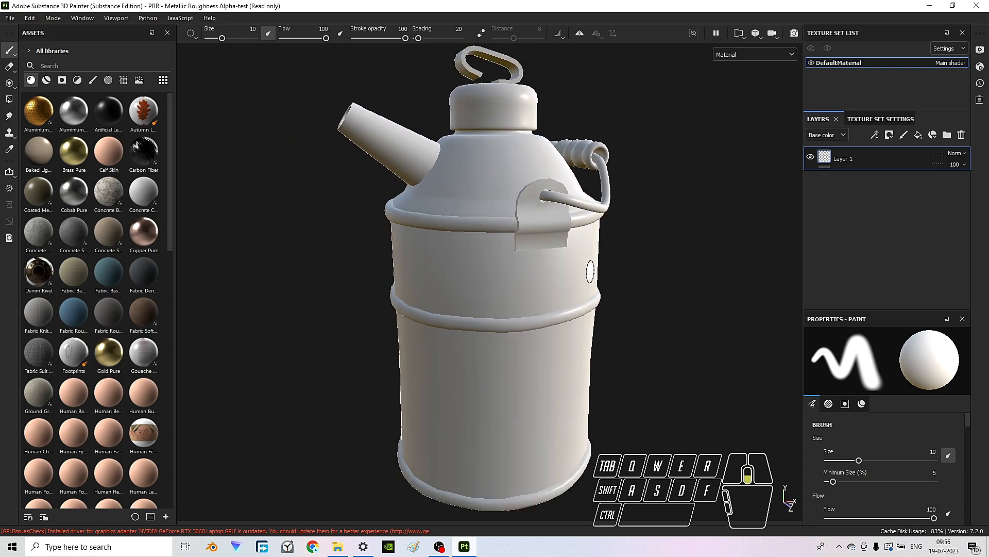
{"action": "left_click_drag", "start_coordinate": [591, 272], "coordinate": [530, 264], "text": "alt"}
{"action": "scroll", "coordinate": [568, 276], "scroll_direction": "down", "scroll_amount": 1}
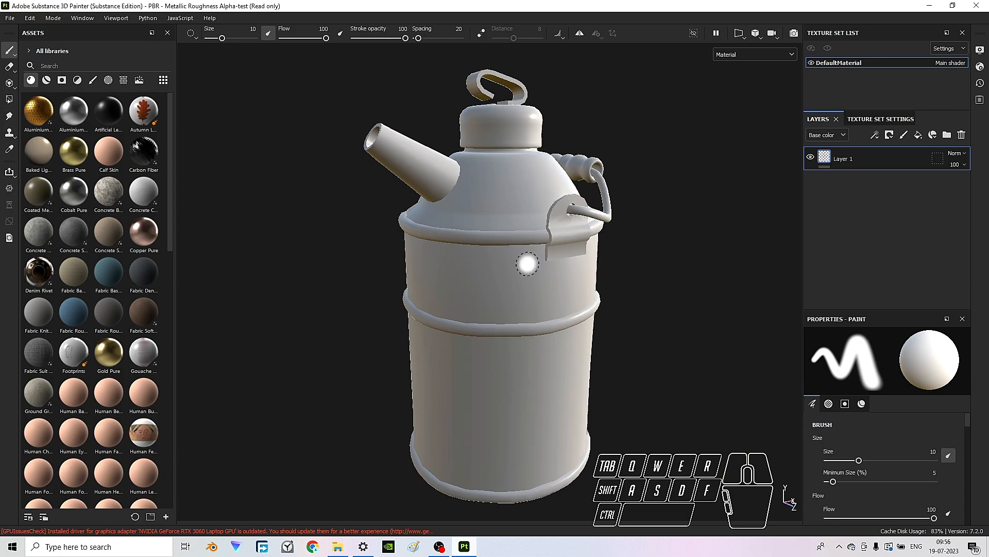
{"action": "key", "text": "4"}
{"action": "mouse_move", "coordinate": [500, 289]}
{"action": "right_mouse_down", "text": "alt"}
{"action": "mouse_move", "coordinate": [550, 280]}
{"action": "mouse_move", "coordinate": [541, 280]}
{"action": "right_mouse_up", "text": "alt"}
{"action": "left_click_drag", "start_coordinate": [541, 280], "coordinate": [341, 287], "text": "alt"}
{"action": "key", "text": "Tab"}
{"action": "scroll", "coordinate": [464, 271], "scroll_direction": "down", "scroll_amount": 2}
{"action": "middle_click_drag", "start_coordinate": [342, 286], "coordinate": [510, 254], "text": "alt"}
{"action": "right_click_drag", "start_coordinate": [510, 254], "coordinate": [395, 314], "text": "shift"}
{"action": "left_click_drag", "start_coordinate": [376, 337], "coordinate": [435, 324], "text": "alt"}
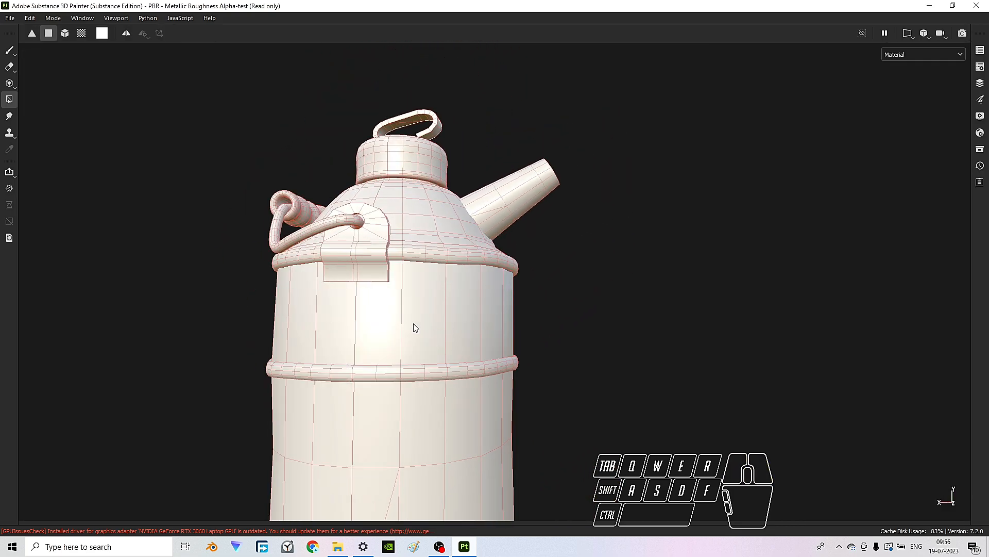
{"action": "middle_click_drag", "start_coordinate": [232, 388], "coordinate": [363, 256], "text": "alt"}
{"action": "left_click_drag", "start_coordinate": [363, 260], "coordinate": [460, 270], "text": "alt"}
{"action": "mouse_move", "coordinate": [460, 270]}
{"action": "right_mouse_down", "text": "shift"}
{"action": "mouse_move", "coordinate": [474, 265]}
{"action": "mouse_move", "coordinate": [467, 269]}
{"action": "right_mouse_up", "text": "shift"}
{"action": "key", "text": "Tab"}
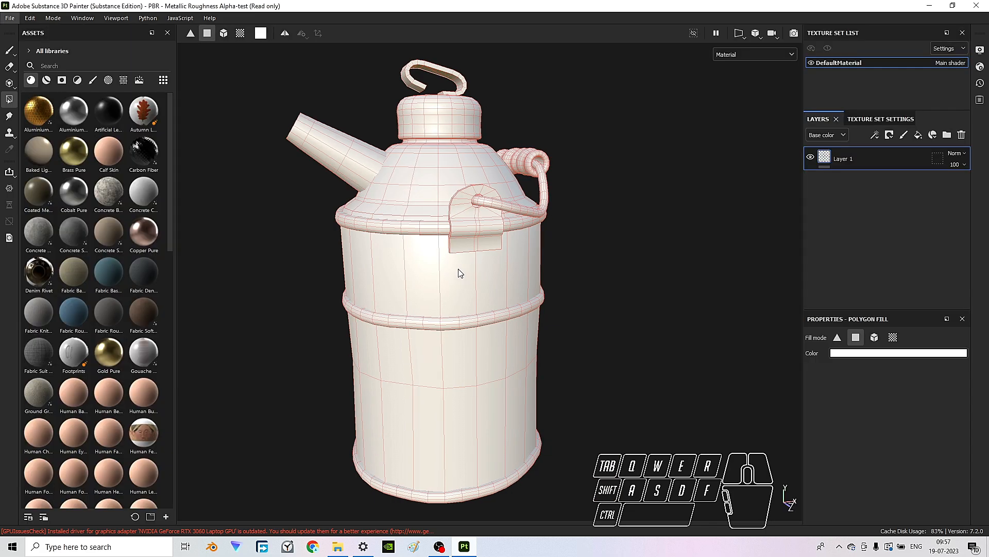
- Switch back to the Paint tool and frame the whole can in the viewport
{"action": "key", "text": "1"}
{"action": "scroll", "coordinate": [437, 263], "scroll_direction": "up", "scroll_amount": 3}
{"action": "left_click_drag", "start_coordinate": [437, 263], "coordinate": [428, 262], "text": "alt"}
{"action": "scroll", "coordinate": [430, 262], "scroll_direction": "down", "scroll_amount": 2}
{"action": "middle_click_drag", "start_coordinate": [415, 263], "coordinate": [459, 269], "text": "alt"}
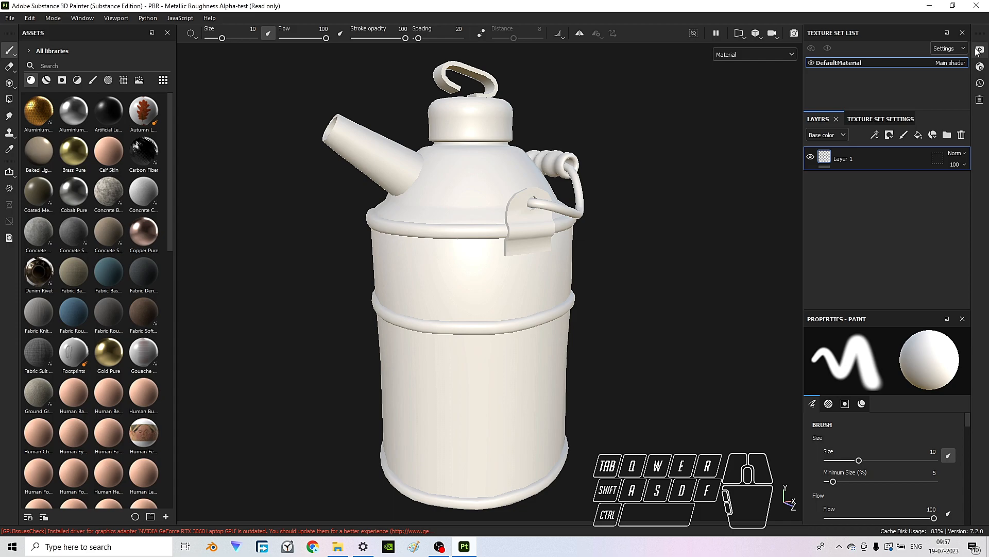
- Set the camera's field of view to 25 degrees in the display settings and reframe the whole can
{"action": "left_click", "coordinate": [979, 50]}
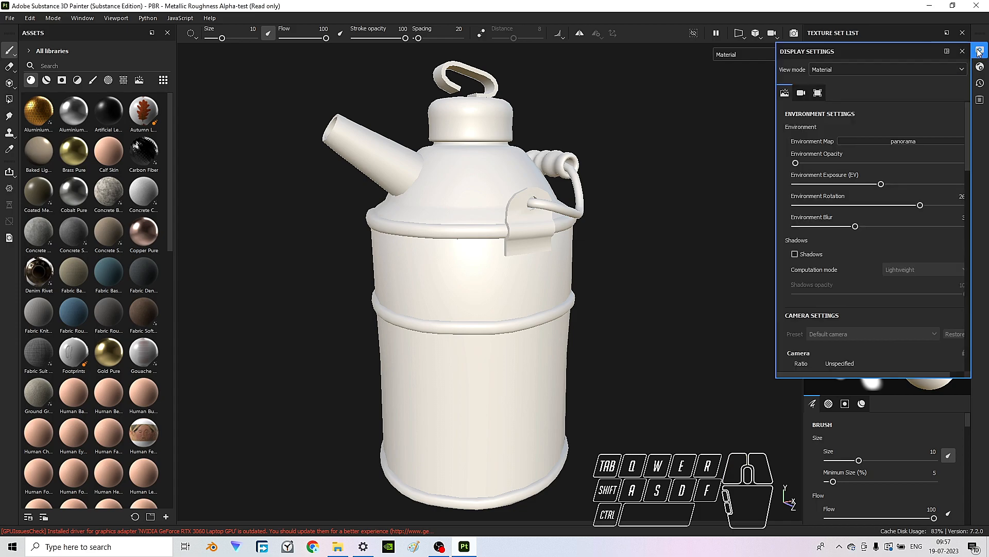
{"action": "scroll", "coordinate": [906, 199], "scroll_direction": "down", "scroll_amount": 3}
{"action": "left_click_drag", "start_coordinate": [951, 283], "coordinate": [972, 283]}
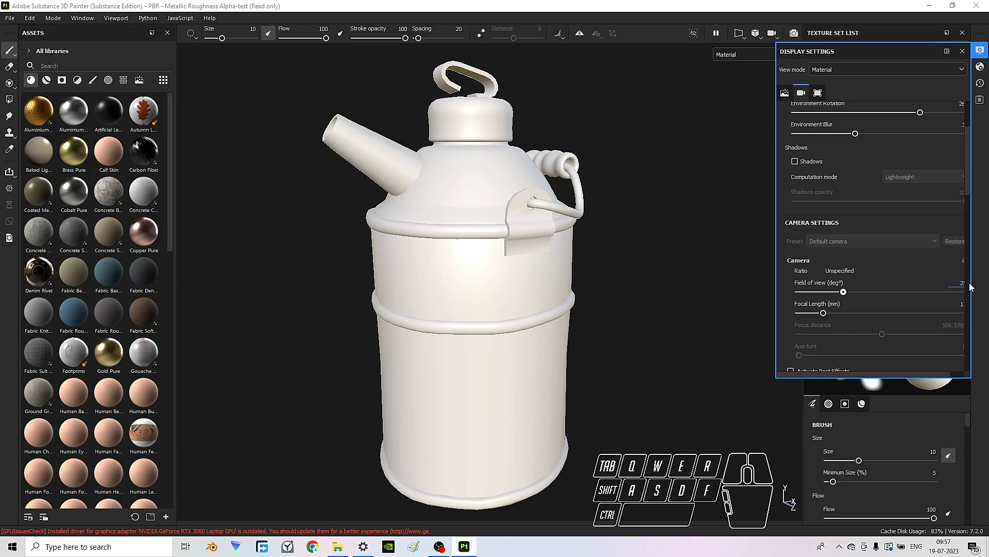
{"action": "key", "text": "Return"}
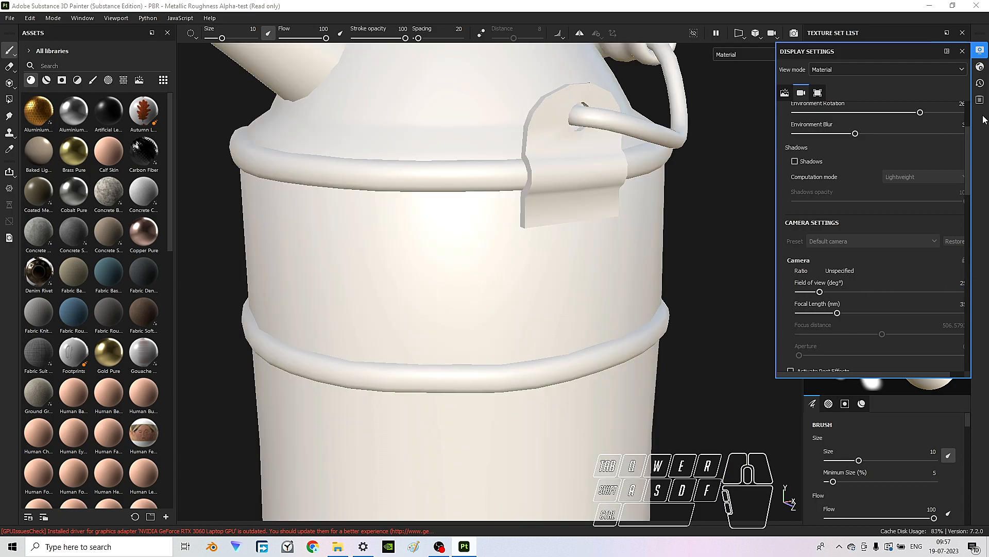
{"action": "left_click", "coordinate": [962, 51]}
{"action": "scroll", "coordinate": [490, 243], "scroll_direction": "down", "scroll_amount": 6}
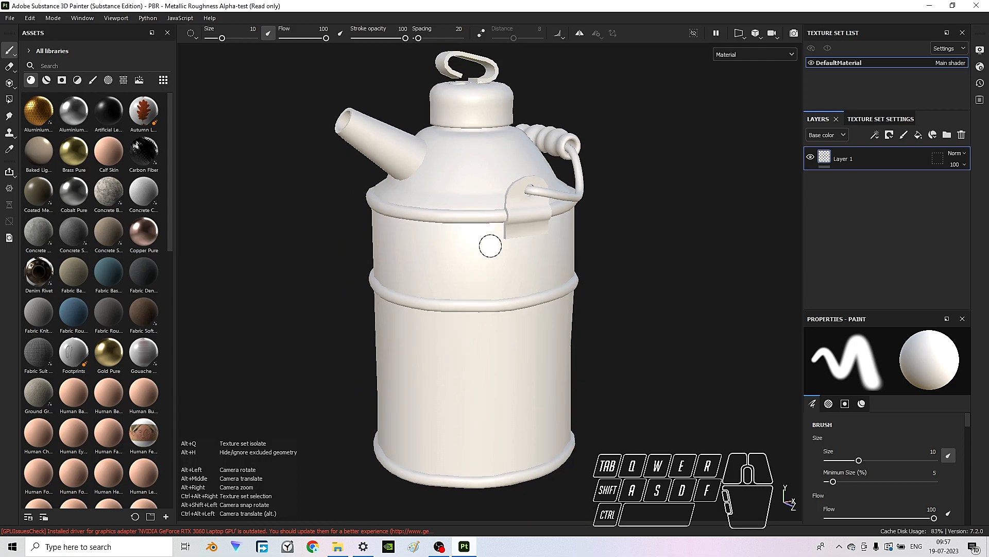
{"action": "mouse_move", "coordinate": [662, 232]}
{"action": "right_mouse_down", "text": "shift"}
{"action": "mouse_move", "coordinate": [640, 232]}
{"action": "mouse_move", "coordinate": [666, 234]}
{"action": "right_mouse_up", "text": "shift"}
{"action": "middle_click_drag", "start_coordinate": [481, 238], "coordinate": [491, 243], "text": "alt"}
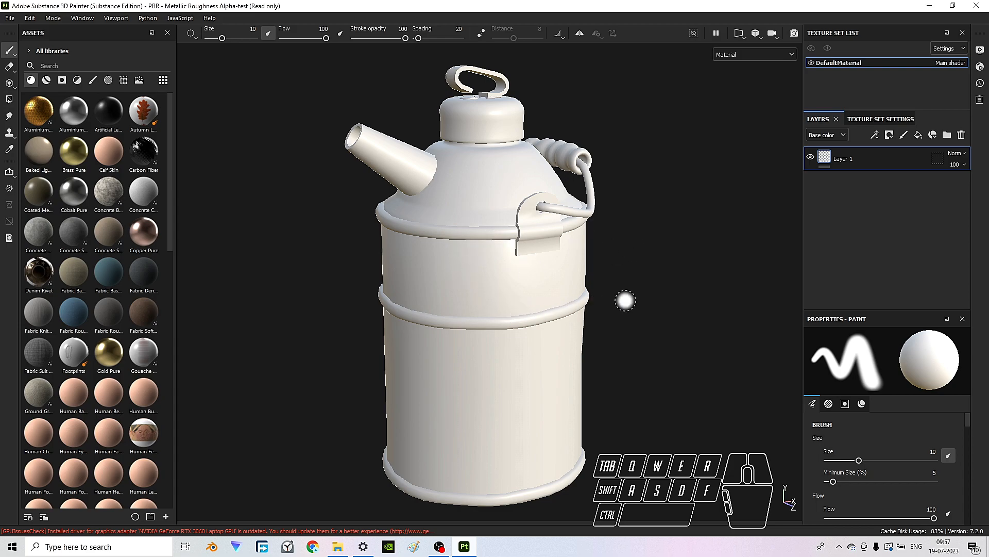
- Open the mesh map baking settings for the texture set and set the output size to 4096
{"action": "left_click", "coordinate": [894, 121]}
{"action": "scroll", "coordinate": [904, 179], "scroll_direction": "down", "scroll_amount": 5}
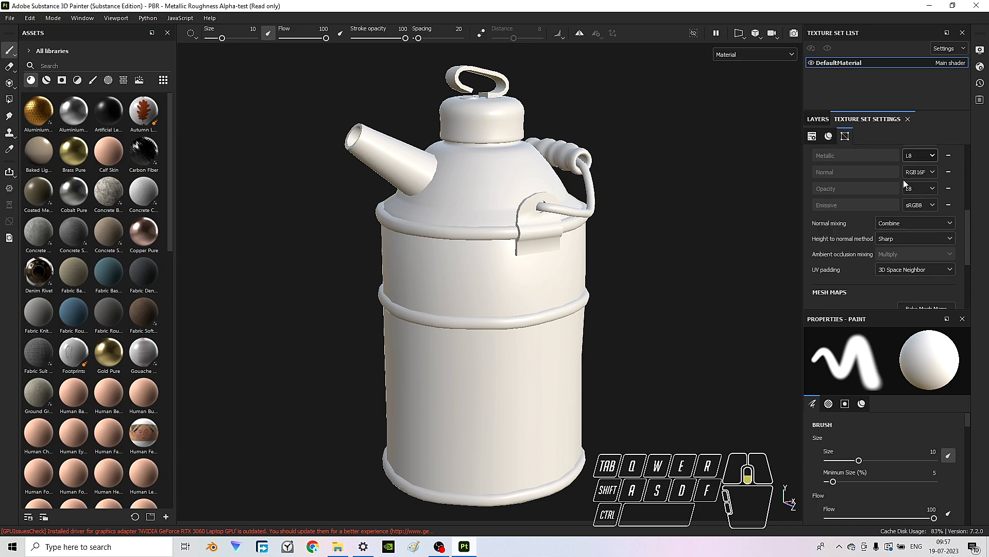
{"action": "scroll", "coordinate": [904, 180], "scroll_direction": "down", "scroll_amount": 3}
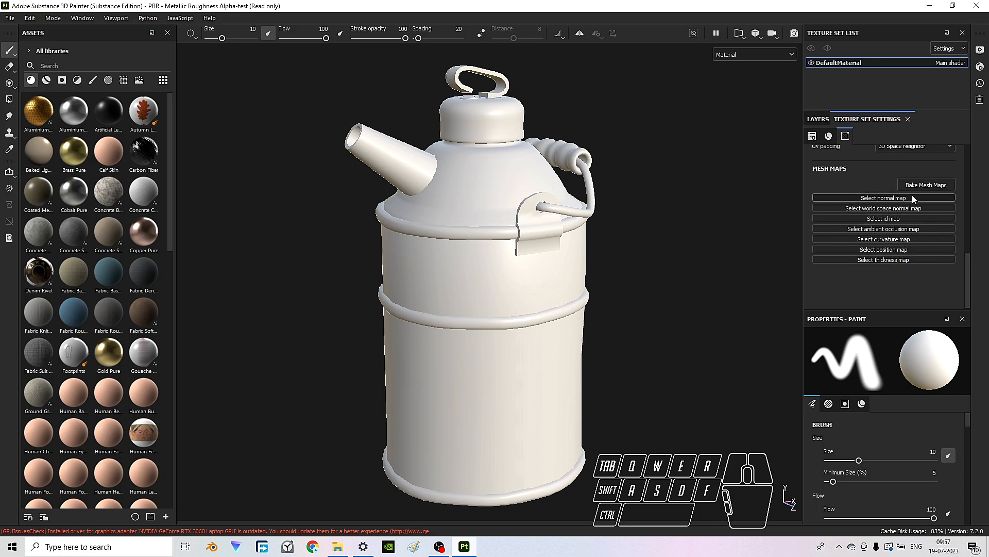
{"action": "left_click", "coordinate": [951, 187]}
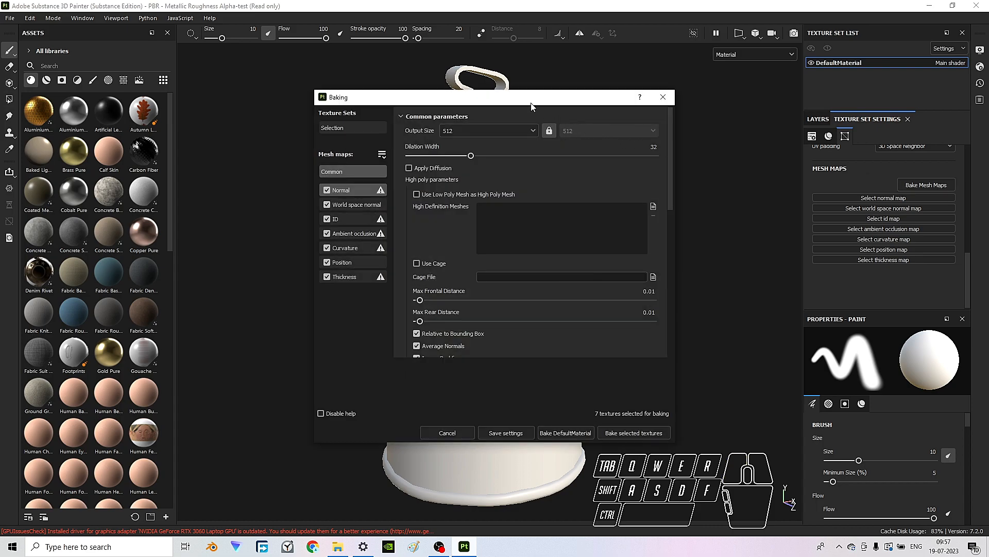
{"action": "left_click_drag", "start_coordinate": [521, 103], "coordinate": [809, 145]}
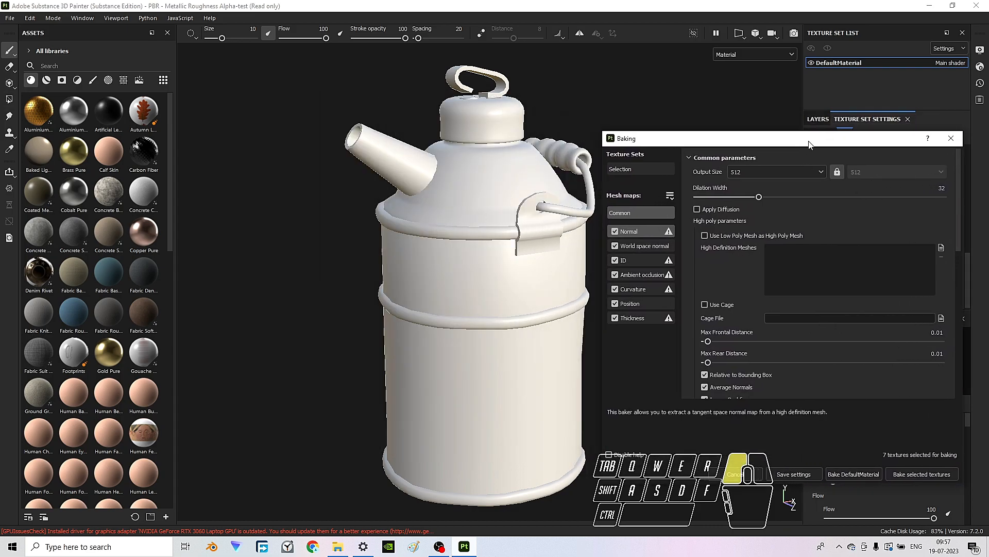
{"action": "left_click", "coordinate": [752, 173]}
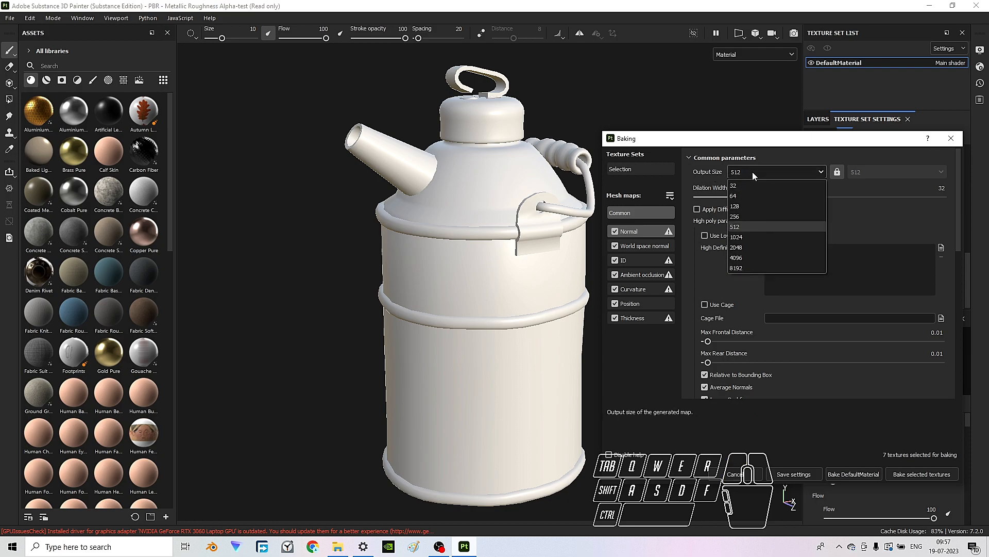
{"action": "left_click", "coordinate": [751, 257]}
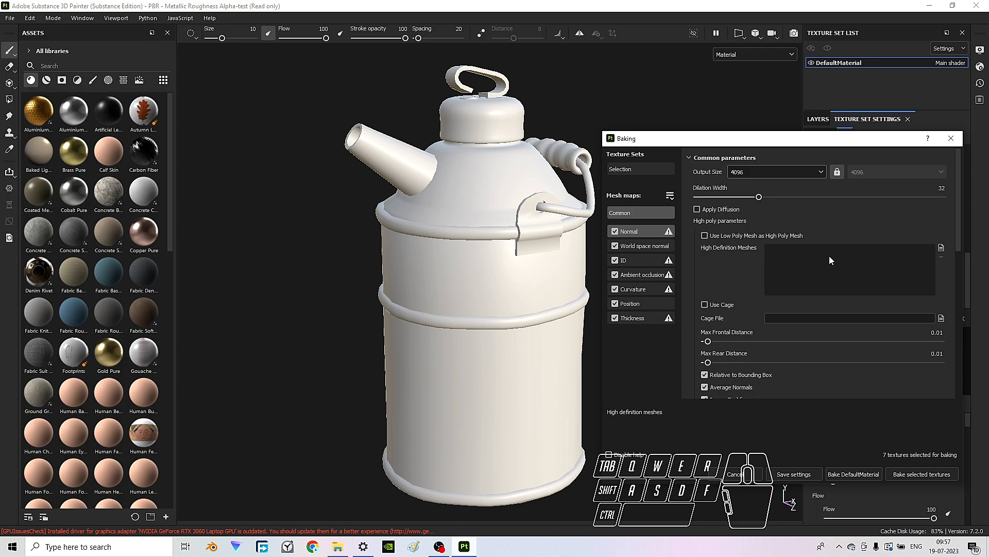
- Load Kerosene_Can_high as the high definition mesh for baking and check its file path
{"action": "left_click", "coordinate": [941, 248]}
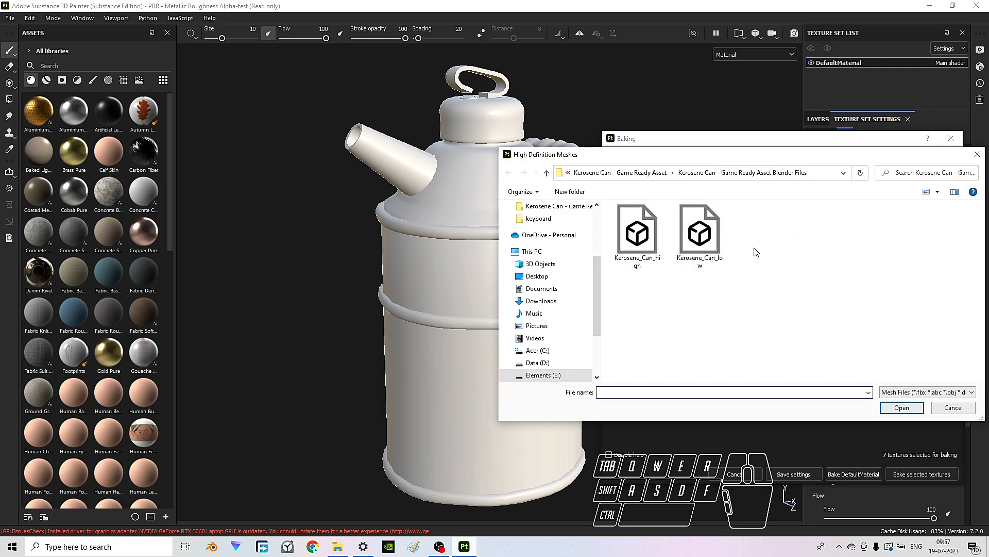
{"action": "left_click", "coordinate": [646, 238]}
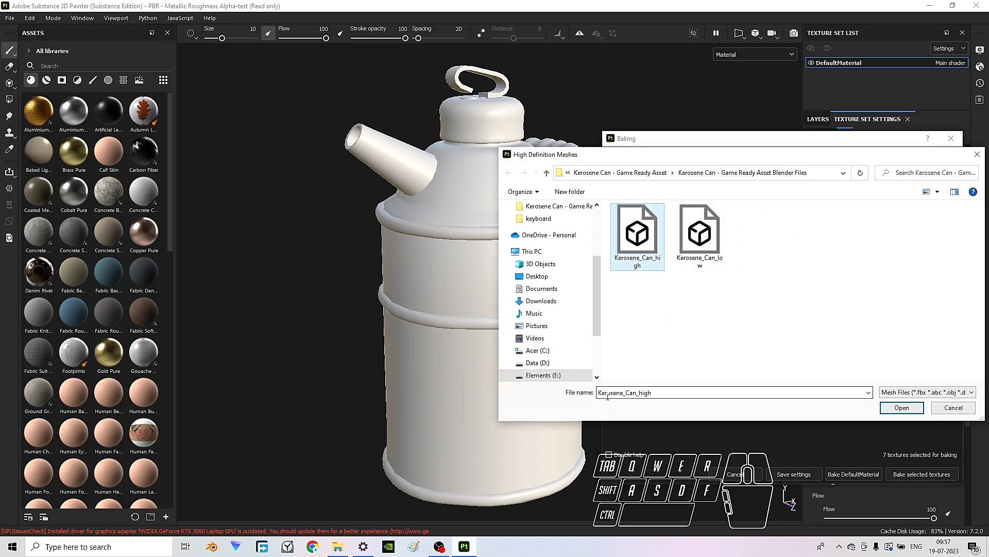
{"action": "left_click", "coordinate": [897, 408]}
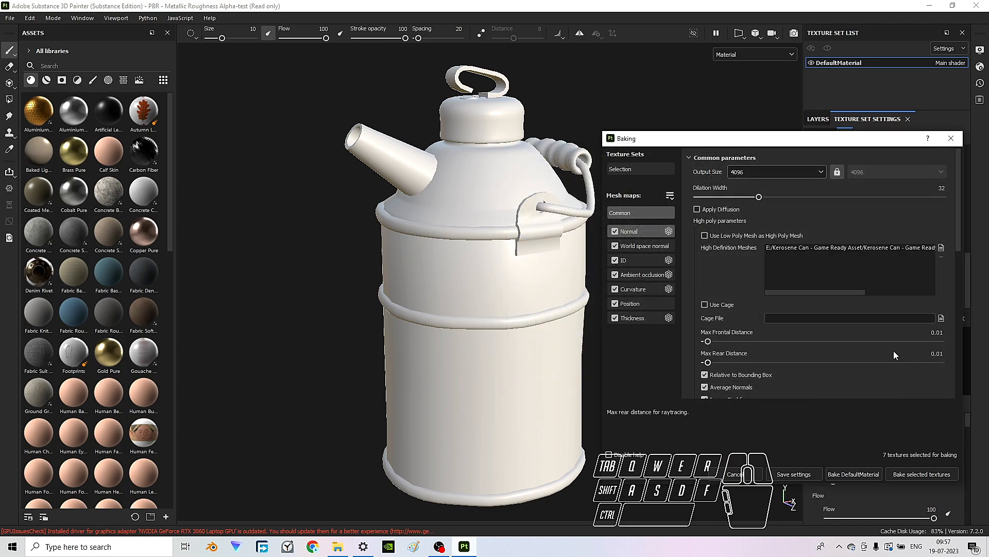
{"action": "left_click_drag", "start_coordinate": [847, 292], "coordinate": [926, 292]}
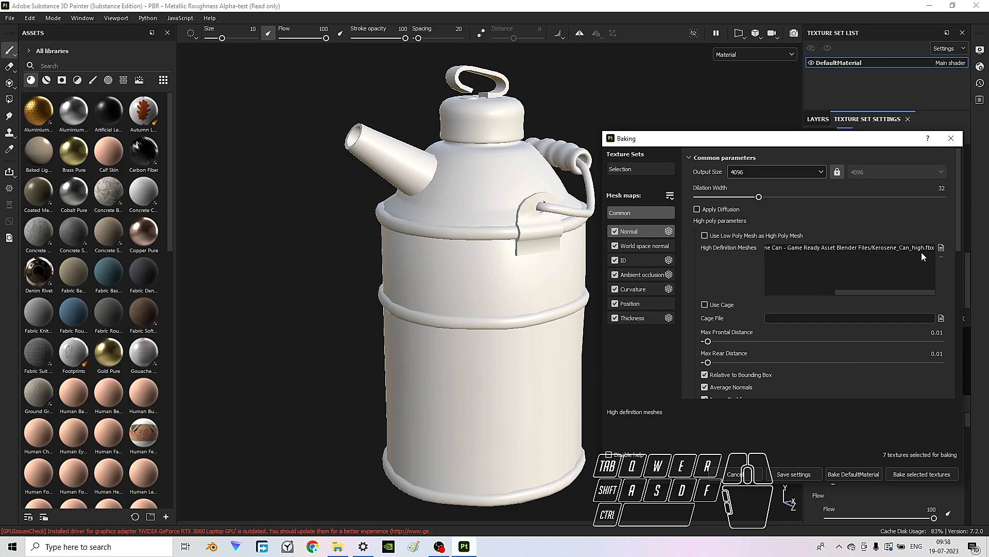
- Exclude World space normal, ID, Ambient occlusion, Curvature, Position and Thickness from the bake, leaving only the Normal map
{"action": "left_click", "coordinate": [615, 246]}
{"action": "left_click", "coordinate": [615, 261]}
{"action": "left_click", "coordinate": [615, 275]}
{"action": "left_click", "coordinate": [614, 289]}
{"action": "left_click", "coordinate": [615, 304]}
{"action": "left_click", "coordinate": [614, 318]}
{"action": "left_click", "coordinate": [635, 232]}
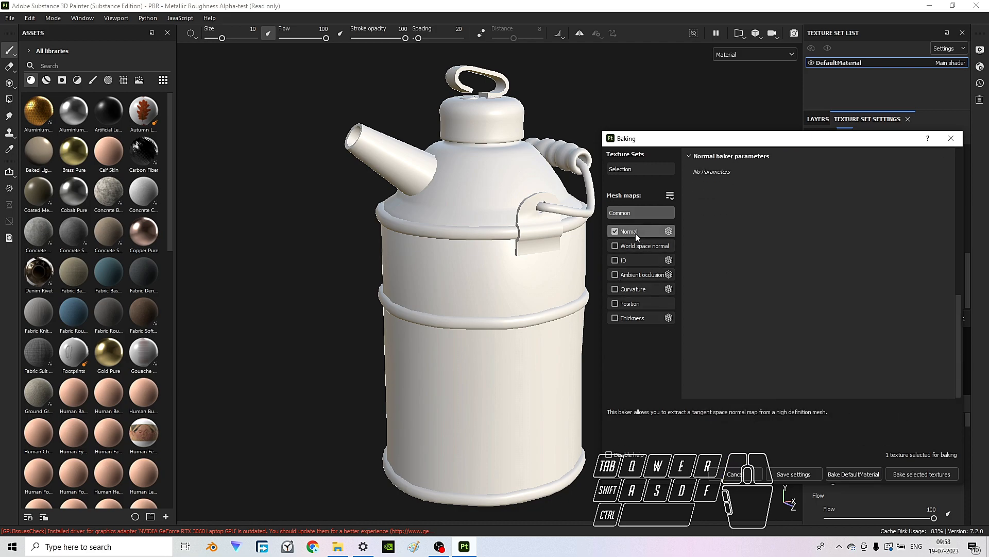
- In the common baking parameters, set antialiasing to Subsampling 2x2 and matching to By Mesh Name
{"action": "left_click", "coordinate": [648, 210]}
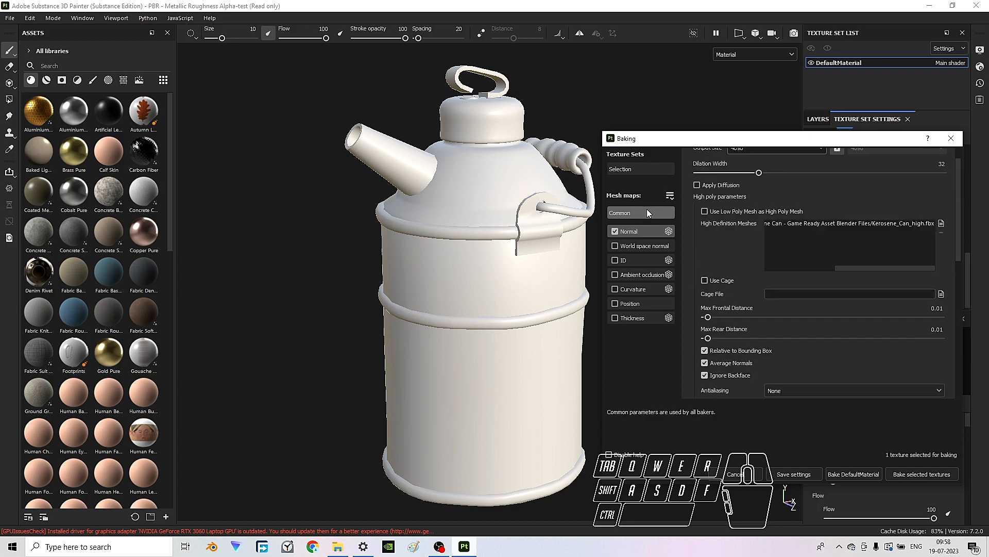
{"action": "left_click_drag", "start_coordinate": [959, 238], "coordinate": [963, 292]}
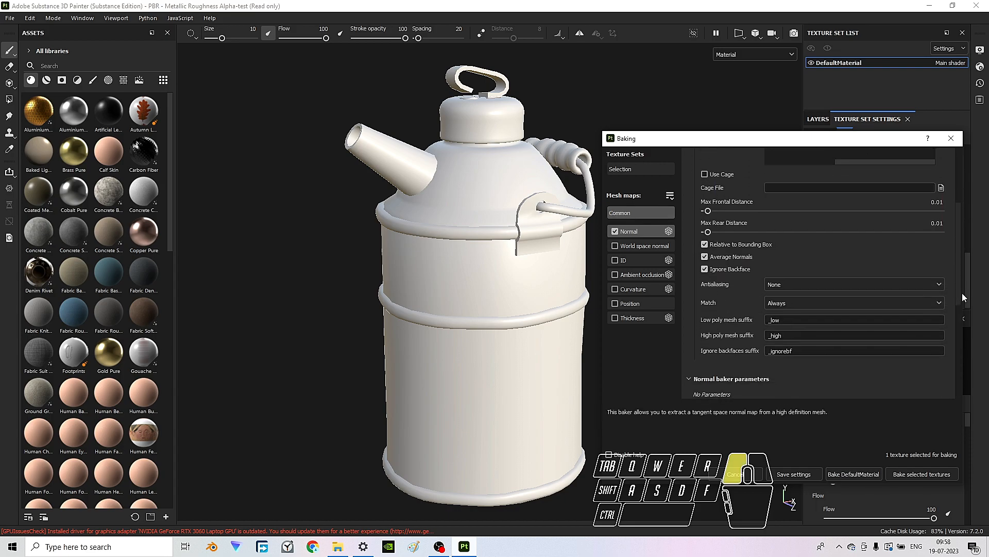
{"action": "left_click", "coordinate": [811, 284]}
{"action": "left_click", "coordinate": [809, 307]}
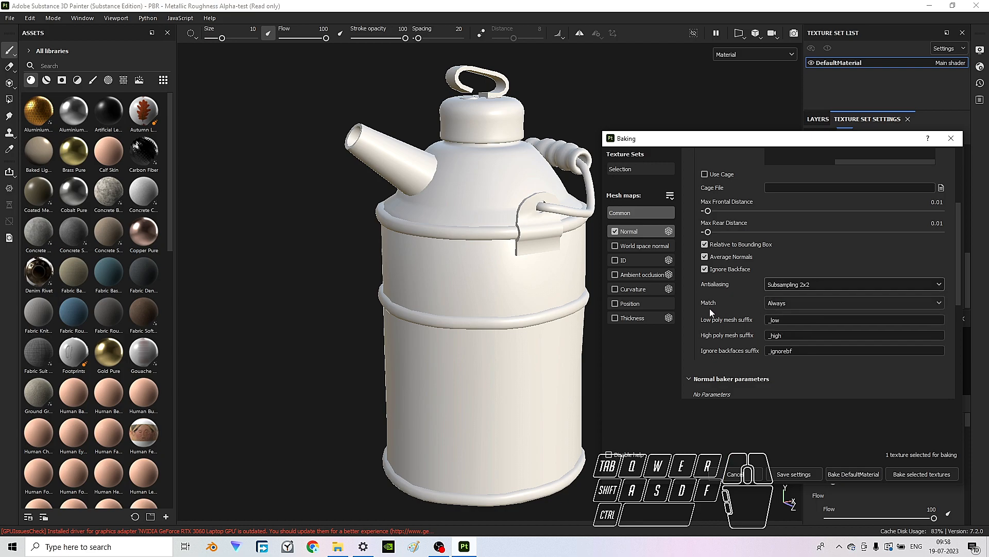
{"action": "left_click", "coordinate": [800, 302]}
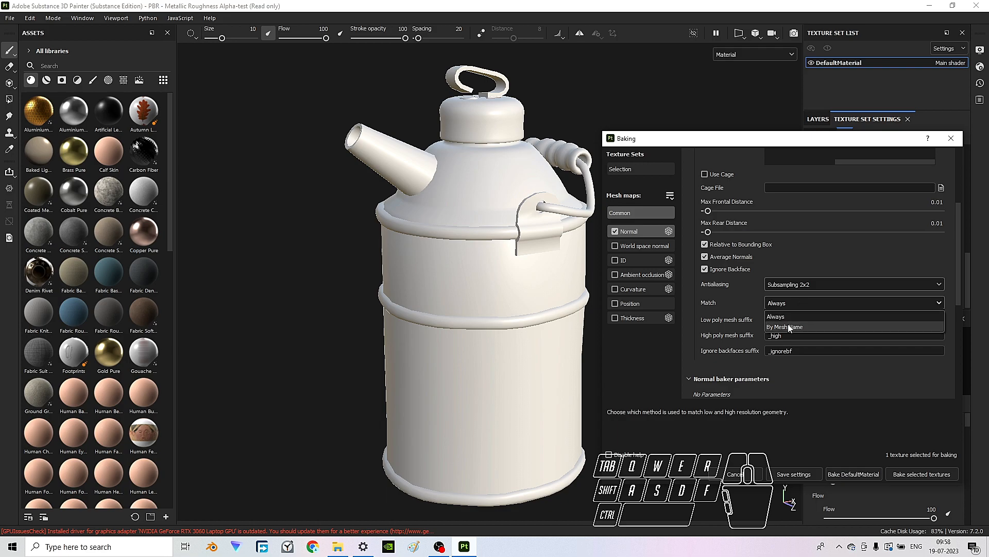
{"action": "left_click", "coordinate": [805, 325]}
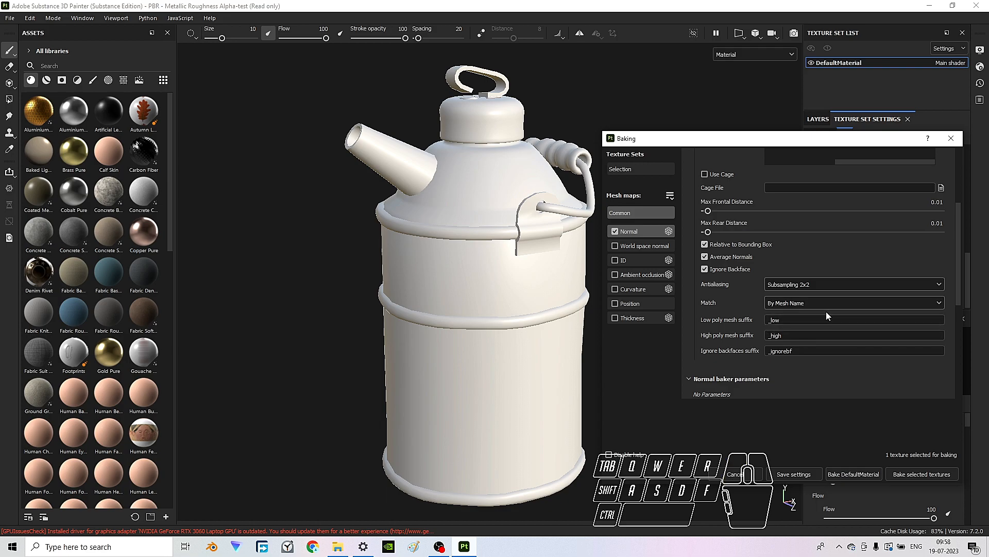
- Review the common baking parameters and bake the selected normal map
{"action": "scroll", "coordinate": [906, 290], "scroll_direction": "up", "scroll_amount": 1}
{"action": "scroll", "coordinate": [904, 286], "scroll_direction": "up", "scroll_amount": 1}
{"action": "scroll", "coordinate": [905, 286], "scroll_direction": "down", "scroll_amount": 2}
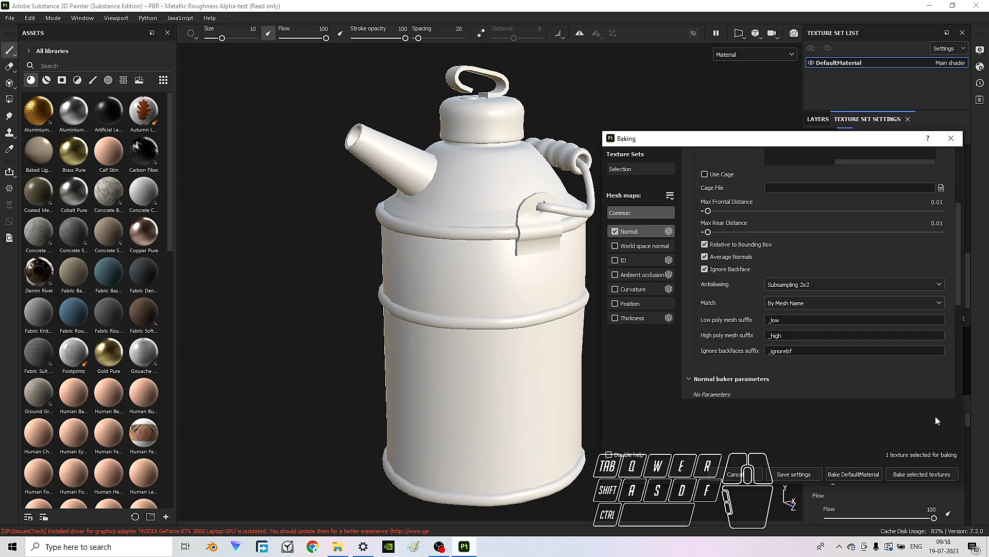
{"action": "left_click", "coordinate": [940, 472]}
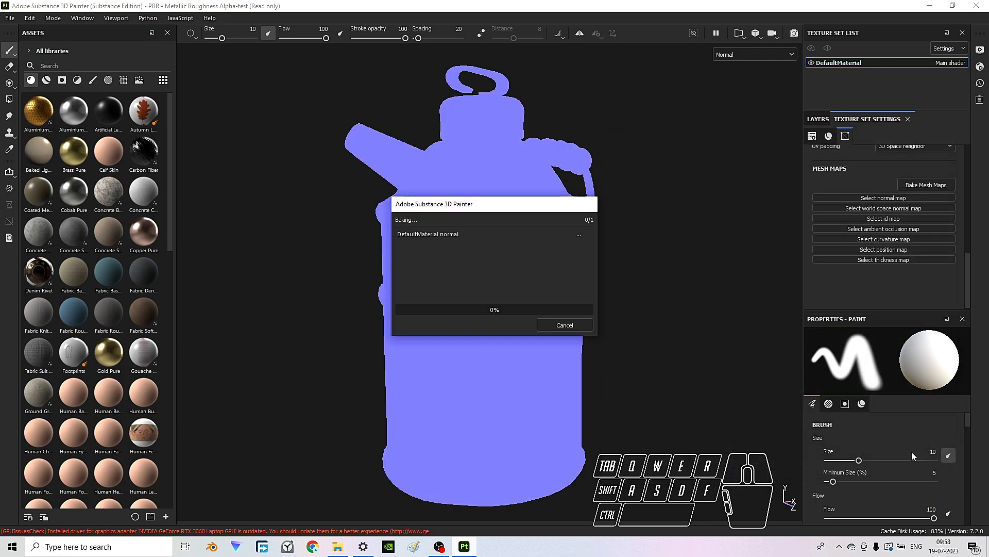
- Close the finished bake report and inspect the baked normal map around the can's spout, handle bracket and rings in the Material view
{"action": "left_click_drag", "start_coordinate": [517, 204], "coordinate": [735, 260]}
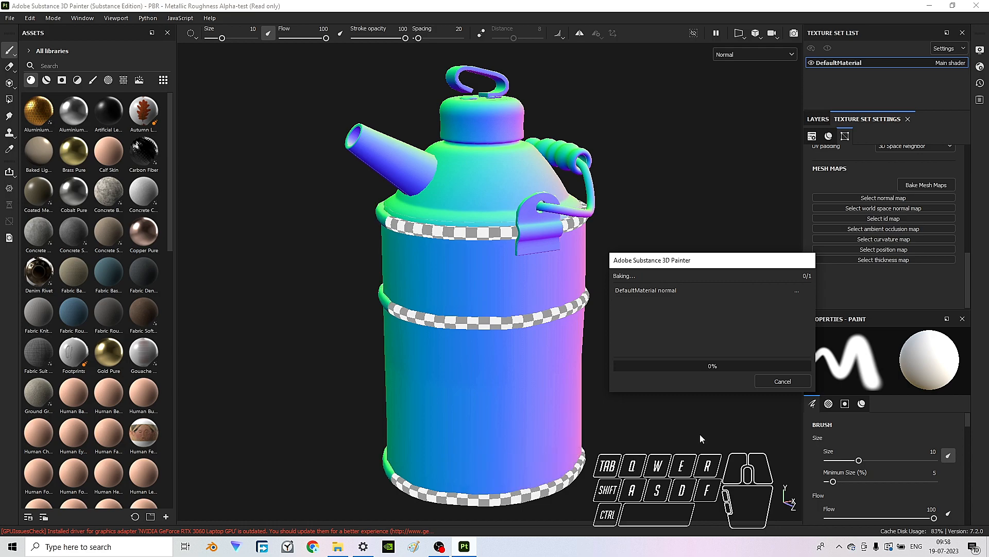
{"action": "left_click", "coordinate": [793, 381]}
{"action": "scroll", "coordinate": [517, 194], "scroll_direction": "up", "scroll_amount": 5}
{"action": "left_click_drag", "start_coordinate": [526, 234], "coordinate": [559, 235], "text": "alt"}
{"action": "scroll", "coordinate": [556, 252], "scroll_direction": "down", "scroll_amount": 3}
{"action": "middle_click_drag", "start_coordinate": [553, 265], "coordinate": [588, 149], "text": "alt"}
{"action": "left_click_drag", "start_coordinate": [479, 268], "coordinate": [522, 250], "text": "alt"}
{"action": "right_click_drag", "start_coordinate": [518, 266], "coordinate": [548, 277], "text": "shift"}
{"action": "left_click_drag", "start_coordinate": [534, 358], "coordinate": [542, 226], "text": "alt"}
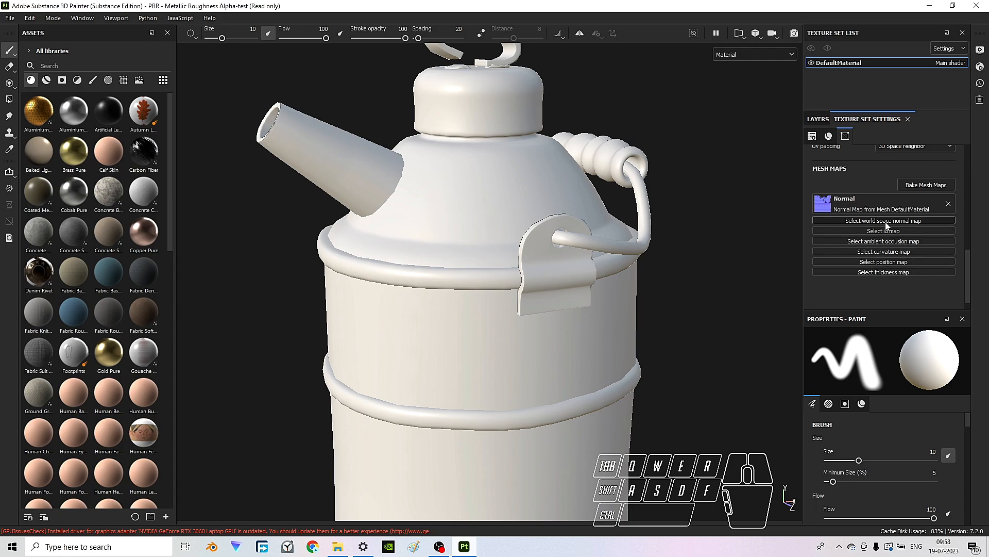
- Show the layer stack and examine the can's body, rings, handle bracket and cap from several angles against the reference image
{"action": "left_click", "coordinate": [820, 119]}
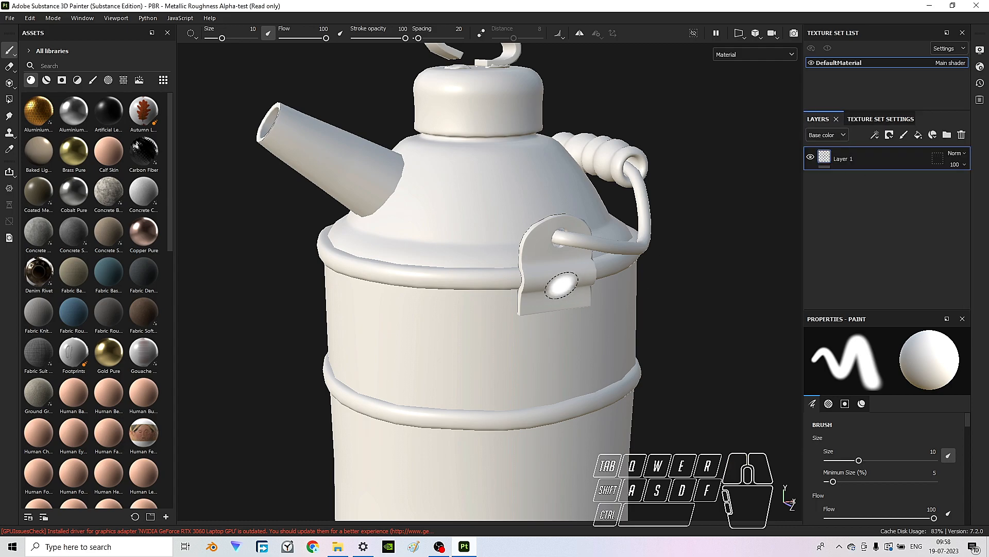
{"action": "middle_click_drag", "start_coordinate": [525, 360], "coordinate": [476, 314]}
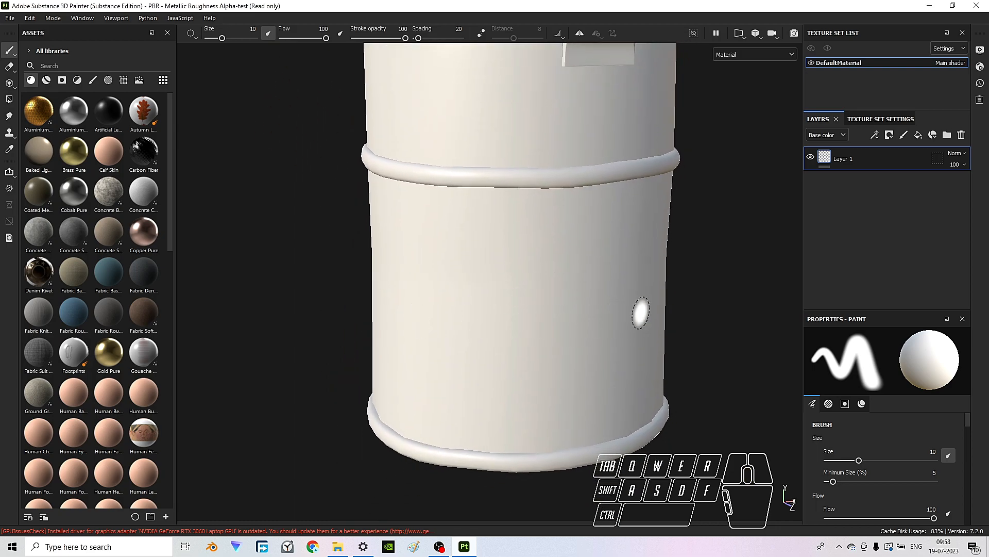
{"action": "left_click_drag", "start_coordinate": [512, 318], "coordinate": [477, 289], "text": "alt"}
{"action": "scroll", "coordinate": [640, 308], "scroll_direction": "up", "scroll_amount": 2}
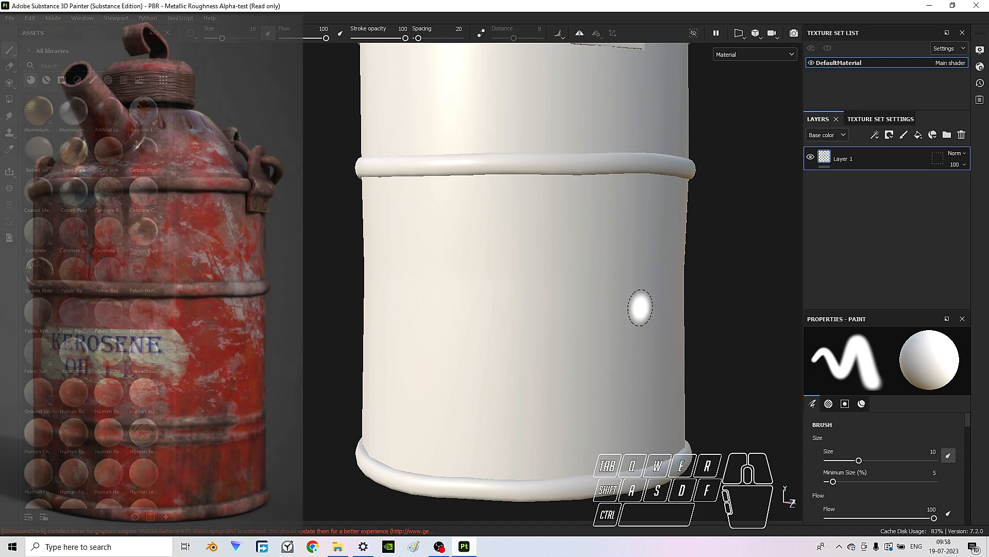
{"action": "mouse_move", "coordinate": [565, 275]}
{"action": "middle_mouse_down"}
{"action": "mouse_move", "coordinate": [558, 298]}
{"action": "mouse_move", "coordinate": [521, 220]}
{"action": "middle_mouse_up"}
{"action": "scroll", "coordinate": [512, 265], "scroll_direction": "up", "scroll_amount": 2}
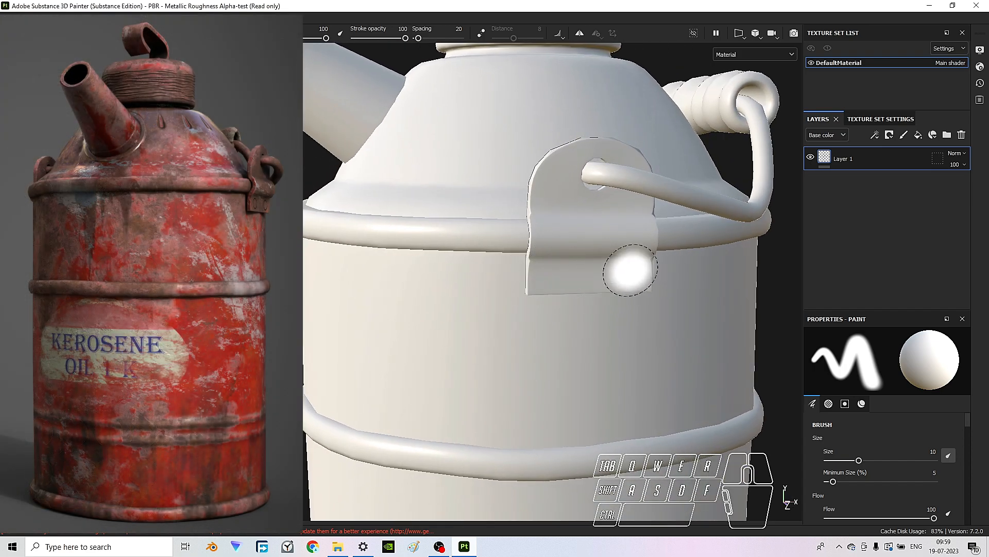
{"action": "scroll", "coordinate": [631, 269], "scroll_direction": "down", "scroll_amount": 3}
{"action": "middle_click_drag", "start_coordinate": [570, 249], "coordinate": [538, 254]}
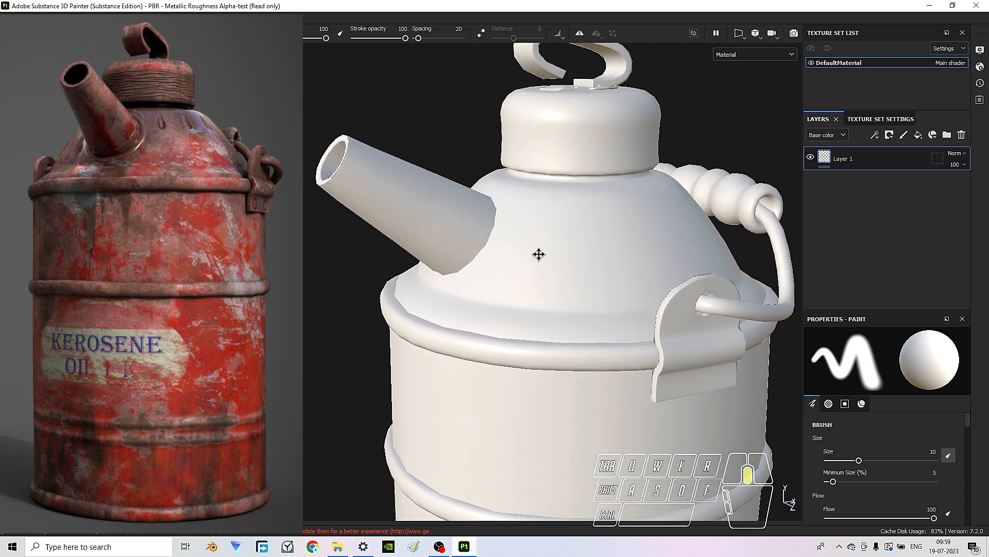
{"action": "scroll", "coordinate": [531, 207], "scroll_direction": "up", "scroll_amount": 2}
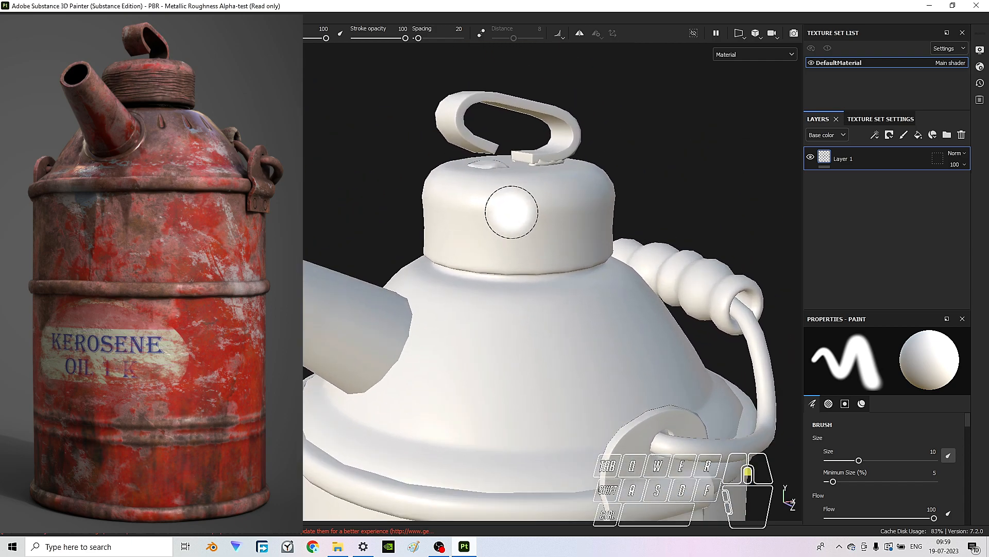
{"action": "scroll", "coordinate": [512, 212], "scroll_direction": "up", "scroll_amount": 1}
{"action": "left_click_drag", "start_coordinate": [541, 234], "coordinate": [548, 235], "text": "alt"}
{"action": "middle_click_drag", "start_coordinate": [593, 279], "coordinate": [596, 206], "text": "alt"}
{"action": "left_click_drag", "start_coordinate": [599, 205], "coordinate": [537, 225], "text": "alt"}
{"action": "scroll", "coordinate": [541, 232], "scroll_direction": "down", "scroll_amount": 3}
{"action": "middle_click_drag", "start_coordinate": [596, 310], "coordinate": [578, 184], "text": "alt"}
{"action": "scroll", "coordinate": [577, 183], "scroll_direction": "down", "scroll_amount": 2}
{"action": "left_click_drag", "start_coordinate": [577, 185], "coordinate": [594, 187], "text": "alt"}
{"action": "scroll", "coordinate": [454, 312], "scroll_direction": "up", "scroll_amount": 2}
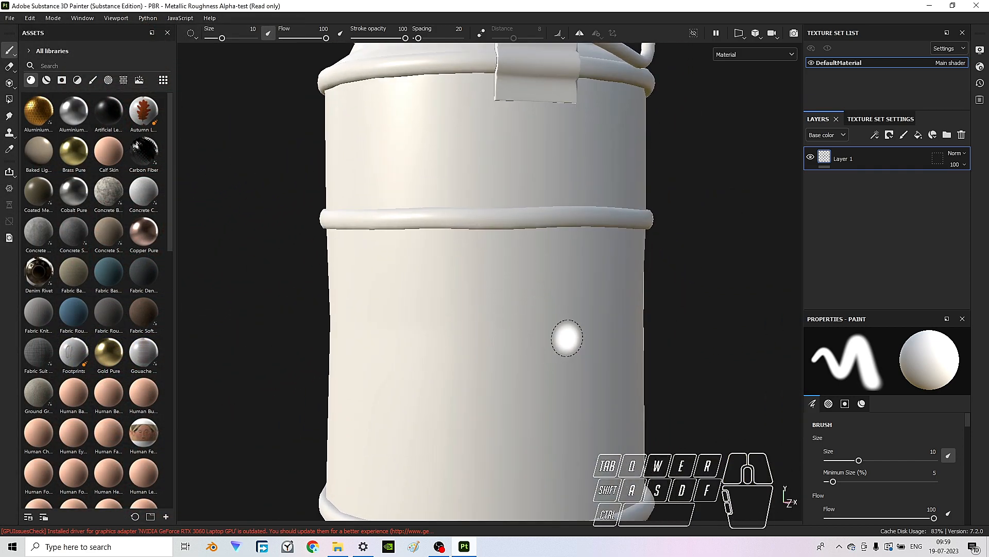
{"action": "left_click_drag", "start_coordinate": [593, 360], "coordinate": [494, 354], "text": "alt"}
{"action": "mouse_move", "coordinate": [495, 353]}
{"action": "middle_mouse_down", "text": "alt"}
{"action": "mouse_move", "coordinate": [526, 326]}
{"action": "mouse_move", "coordinate": [517, 284]}
{"action": "middle_mouse_up", "text": "alt"}
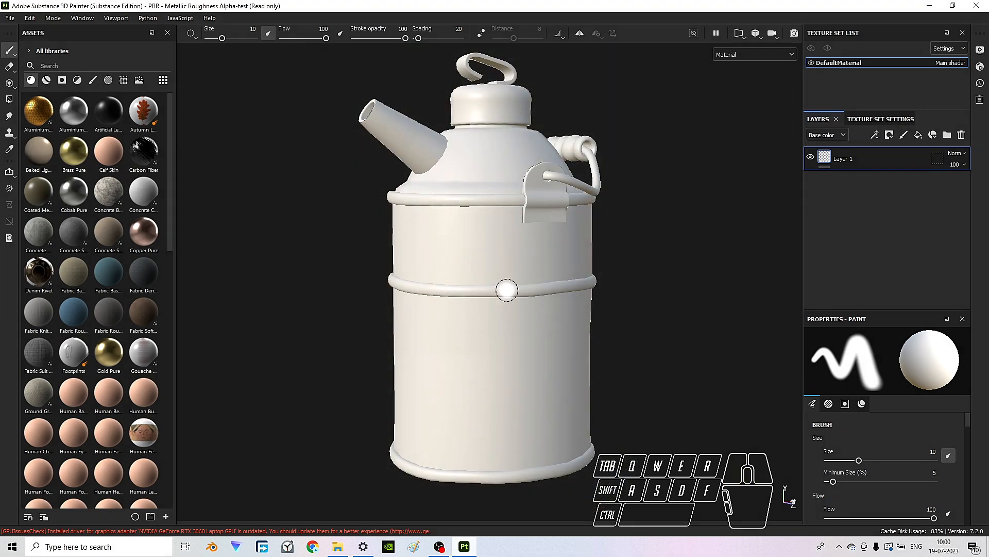
{"action": "left_click_drag", "start_coordinate": [507, 290], "coordinate": [497, 300], "text": "alt"}
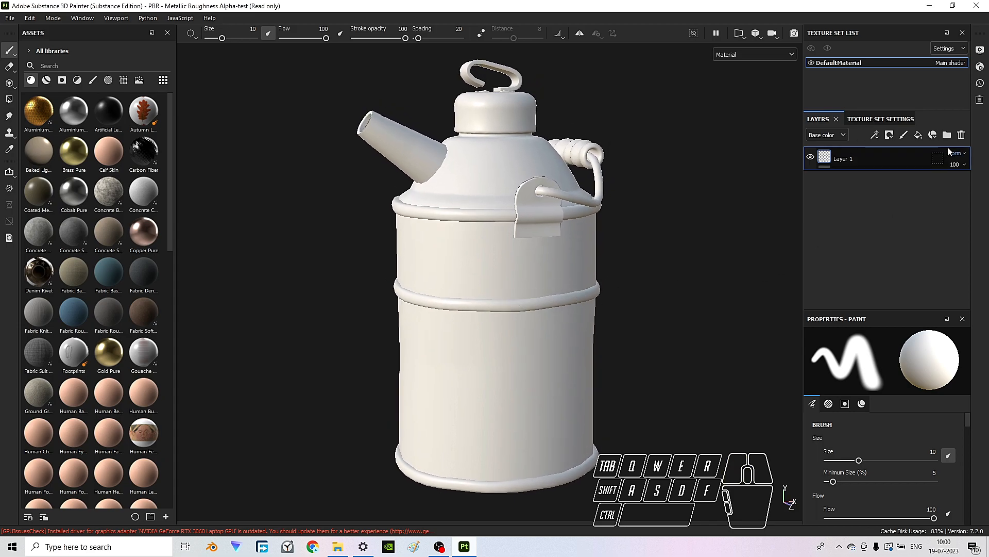
- Delete Layer 1, add a fill layer in its place and enlarge the area showing its properties
{"action": "left_click", "coordinate": [961, 135]}
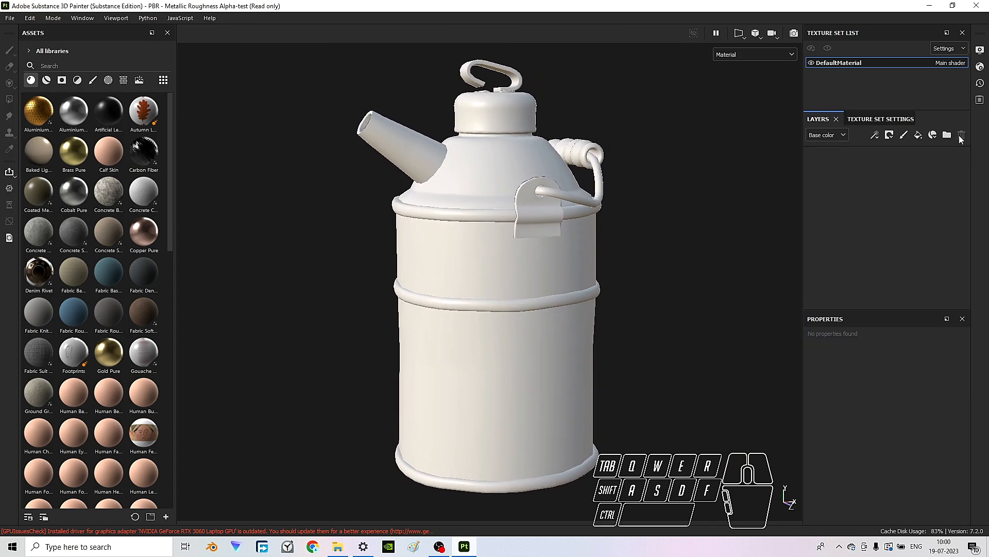
{"action": "left_click", "coordinate": [920, 139]}
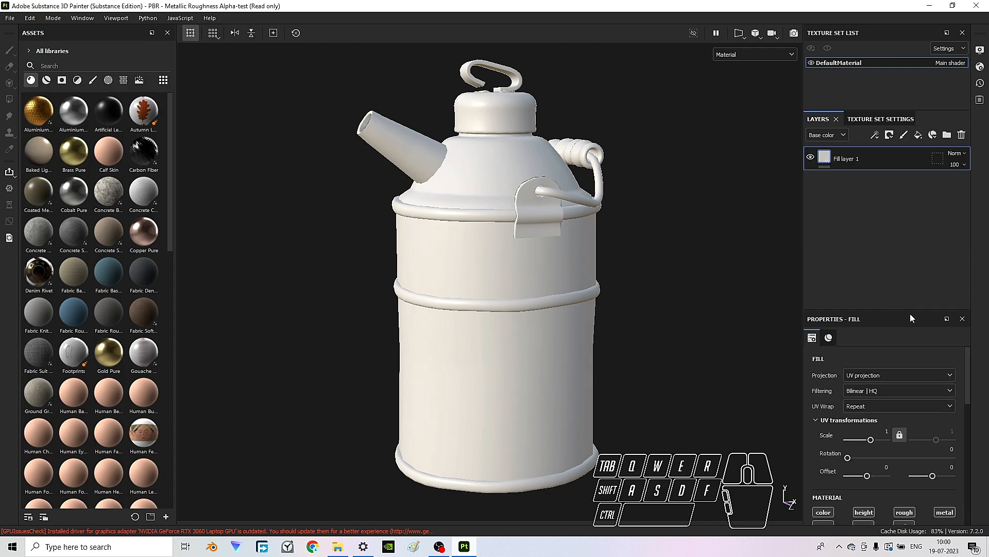
{"action": "left_click_drag", "start_coordinate": [904, 309], "coordinate": [905, 212]}
- Disable every fill layer channel except height and set the height to 0.35
{"action": "scroll", "coordinate": [888, 354], "scroll_direction": "down", "scroll_amount": 3}
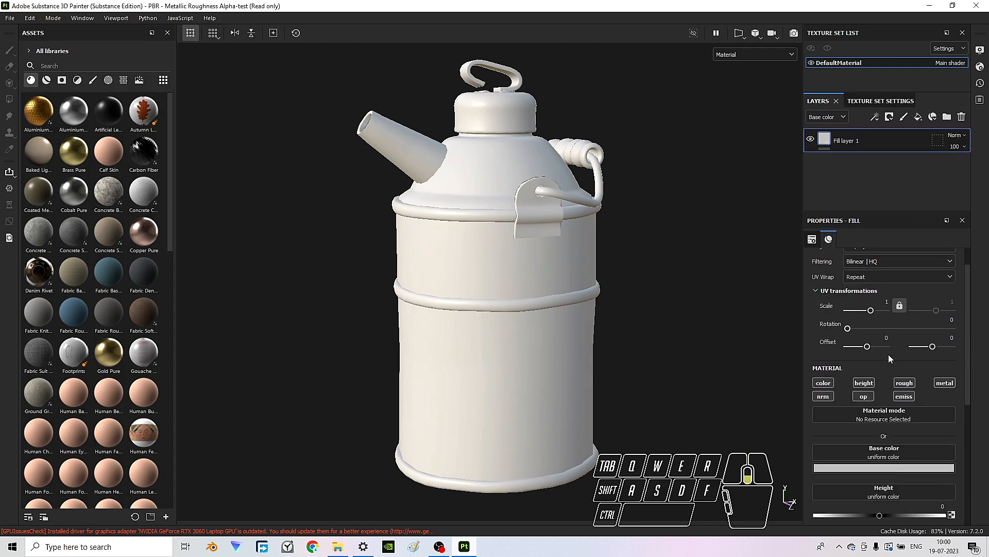
{"action": "left_click", "coordinate": [824, 320]}
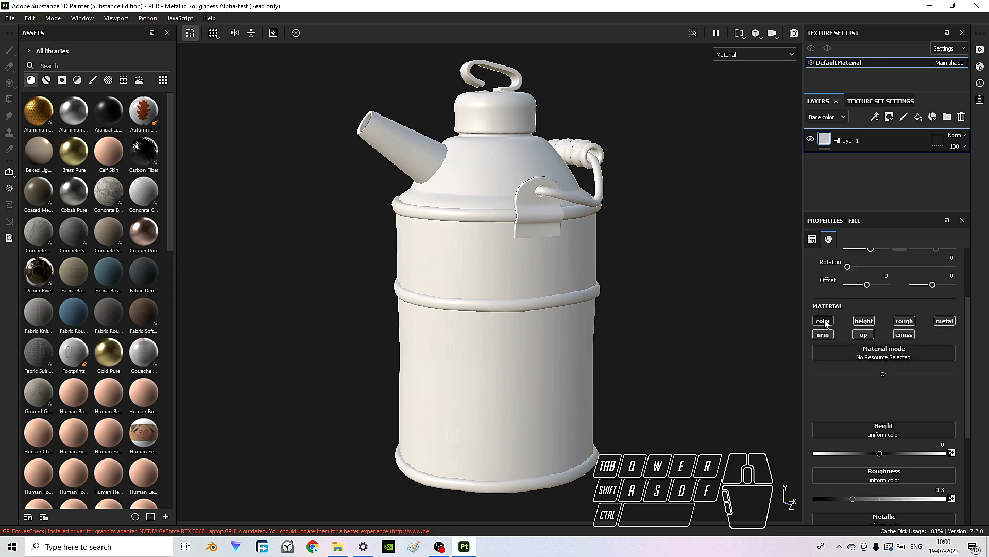
{"action": "left_click", "coordinate": [905, 321]}
{"action": "left_click", "coordinate": [944, 321]}
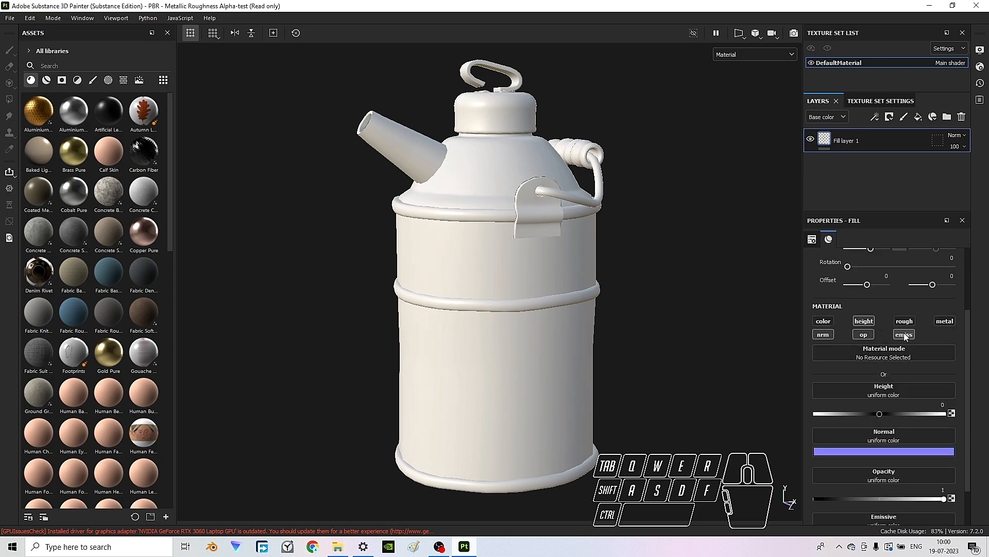
{"action": "left_click", "coordinate": [864, 335]}
{"action": "left_click", "coordinate": [824, 335]}
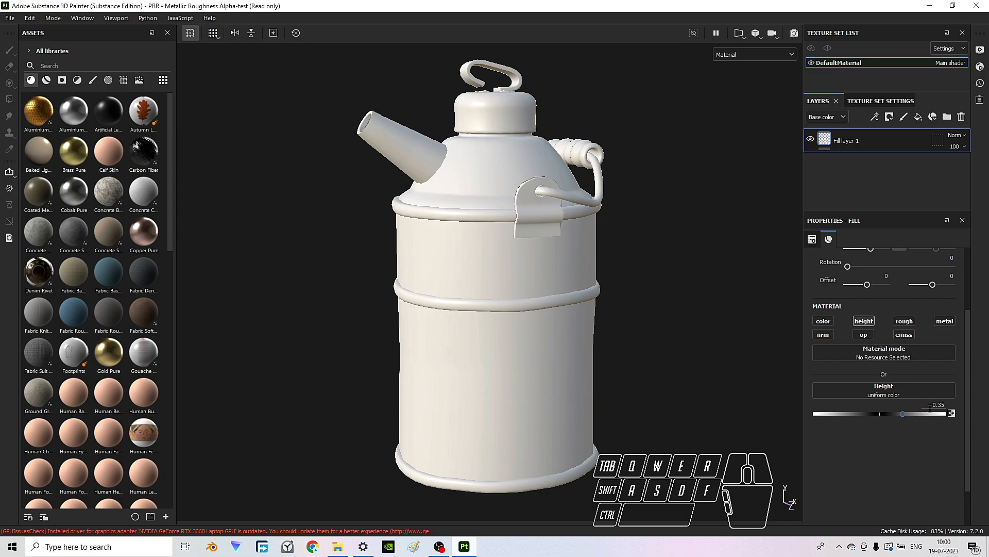
{"action": "middle_click_drag", "start_coordinate": [531, 277], "coordinate": [562, 277]}
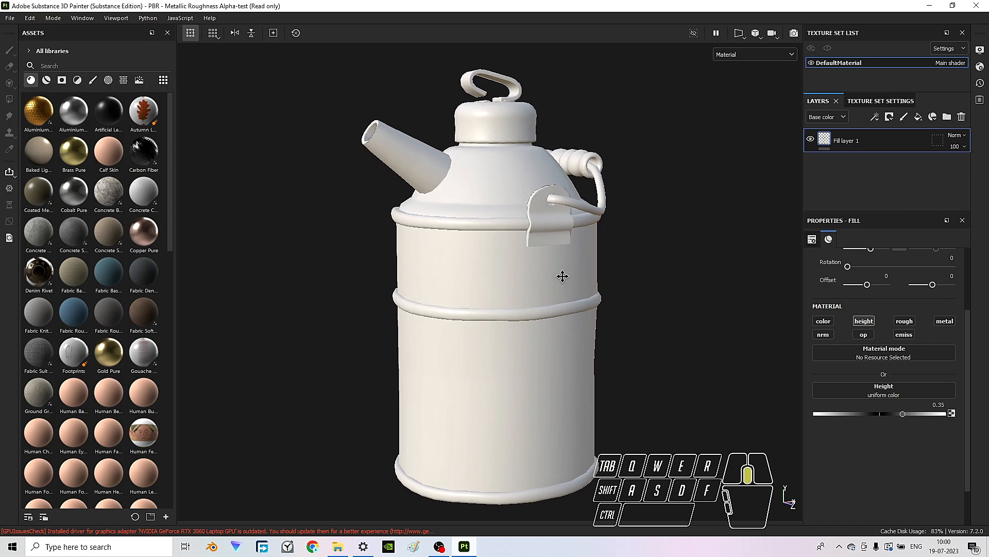
- Add a black mask to the fill layer and add a Paint effect to that mask
{"action": "right_click", "coordinate": [827, 140]}
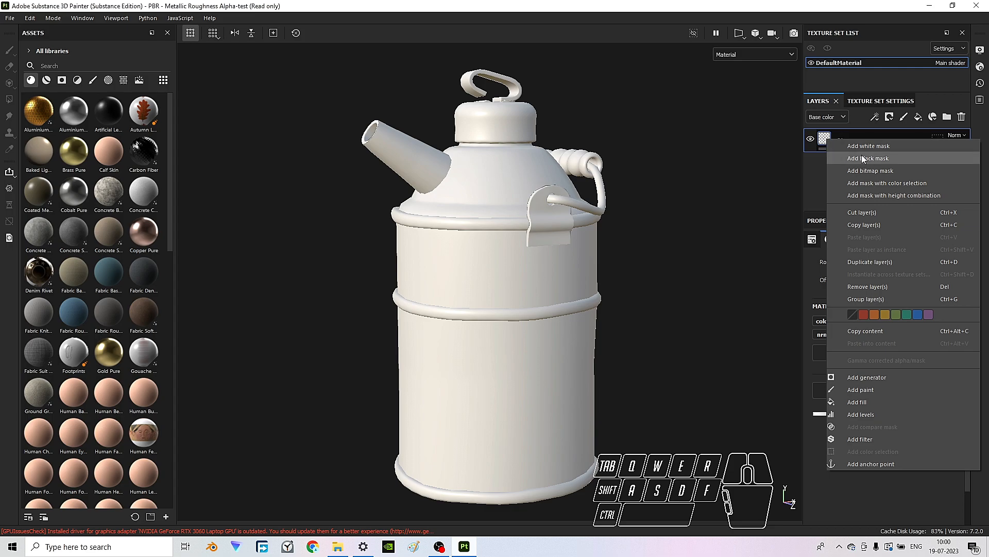
{"action": "left_click", "coordinate": [895, 158]}
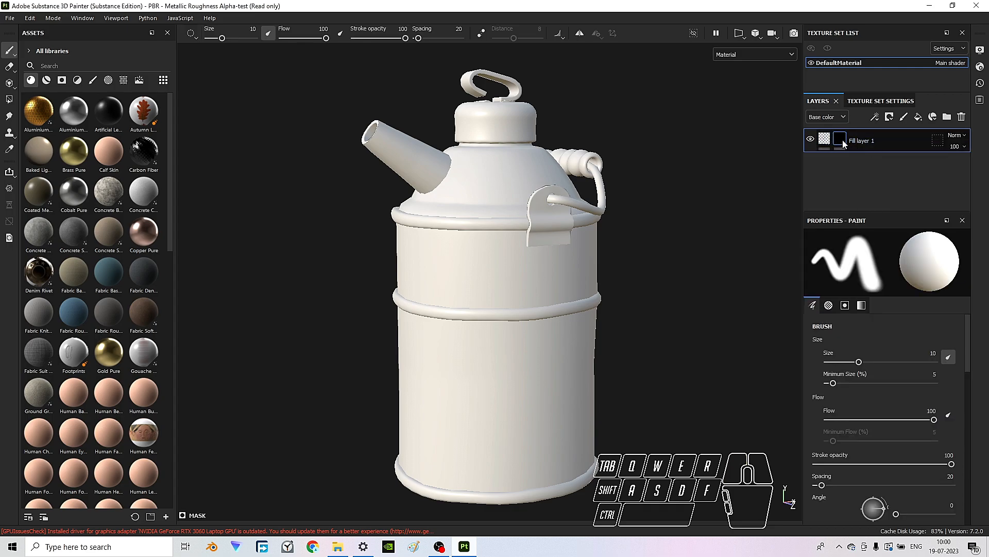
{"action": "mouse_move", "coordinate": [842, 143]}
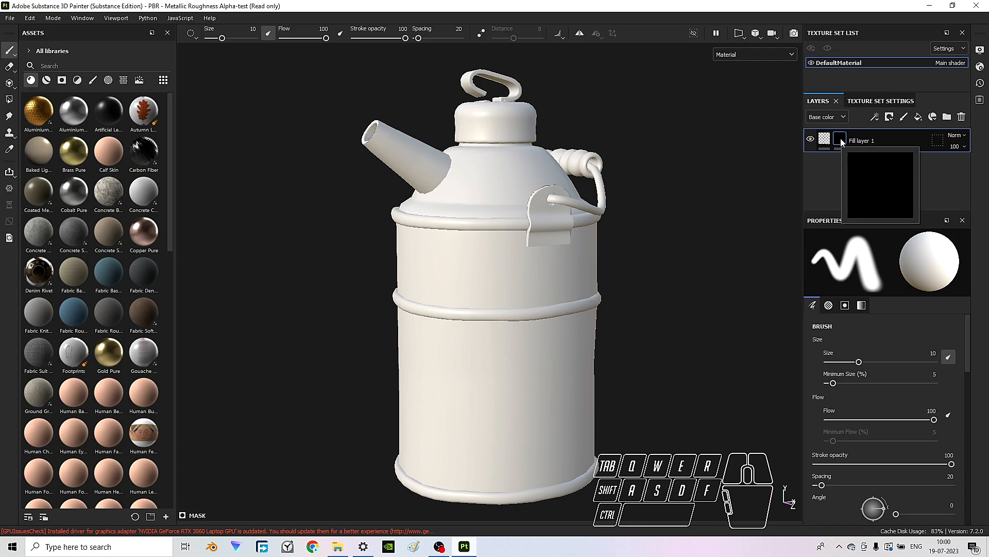
{"action": "left_click", "coordinate": [875, 118]}
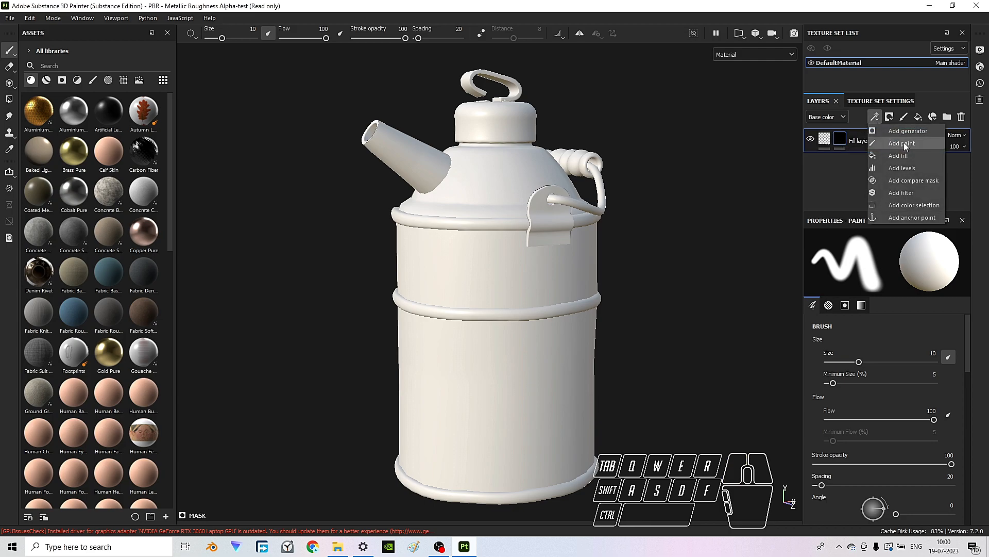
{"action": "left_click", "coordinate": [924, 144]}
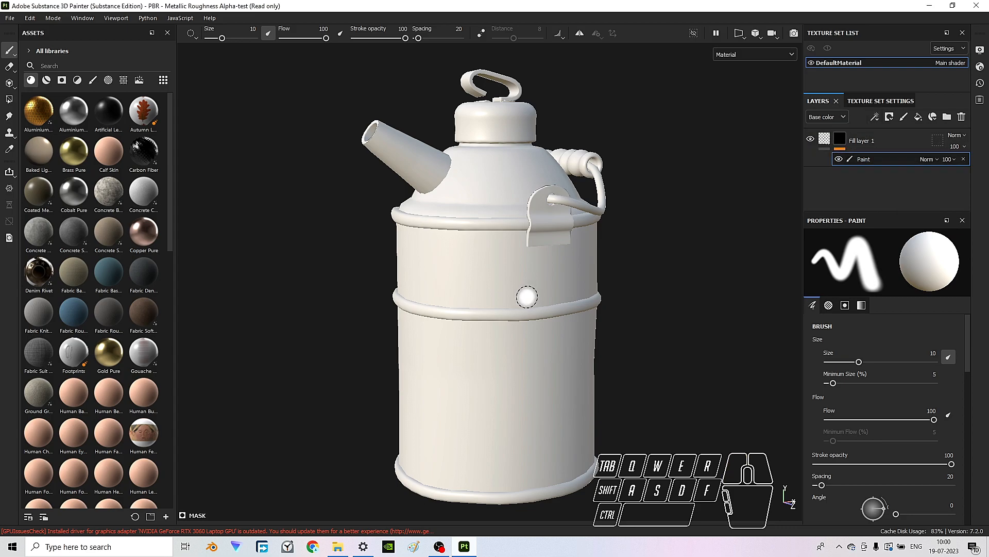
- Paint a curved white test stroke on the mask across the can's lower body
{"action": "scroll", "coordinate": [492, 406], "scroll_direction": "up", "scroll_amount": 2}
{"action": "mouse_move", "coordinate": [492, 406]}
{"action": "middle_mouse_down", "text": "alt"}
{"action": "mouse_move", "coordinate": [492, 318]}
{"action": "mouse_move", "coordinate": [477, 324]}
{"action": "middle_mouse_up", "text": "alt"}
{"action": "scroll", "coordinate": [477, 324], "scroll_direction": "up", "scroll_amount": 3}
{"action": "left_click_drag", "start_coordinate": [478, 324], "coordinate": [453, 291], "text": "alt"}
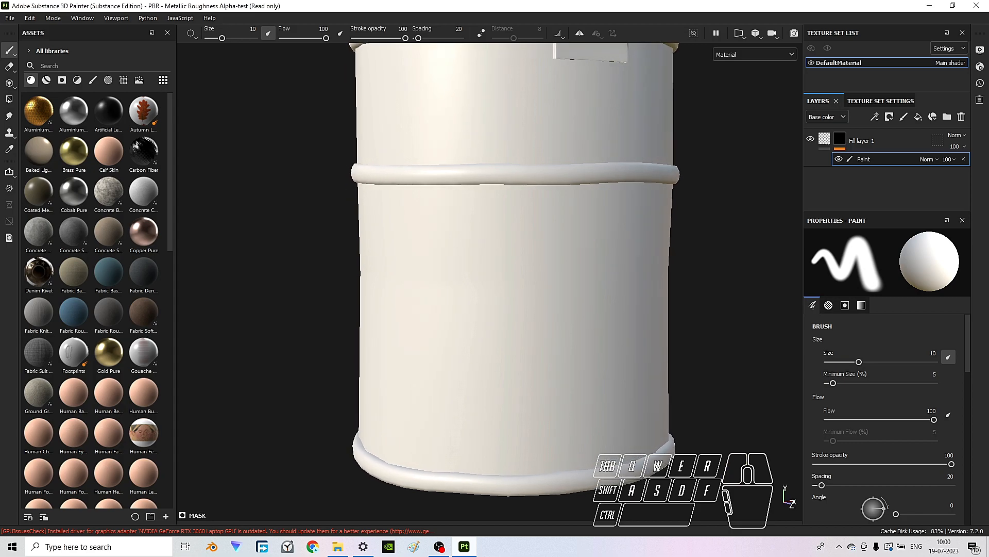
{"action": "mouse_move", "coordinate": [397, 266]}
{"action": "left_mouse_down"}
{"action": "mouse_move", "coordinate": [413, 282]}
{"action": "mouse_move", "coordinate": [495, 304]}
{"action": "mouse_move", "coordinate": [585, 292]}
{"action": "mouse_move", "coordinate": [601, 247]}
{"action": "left_mouse_up"}
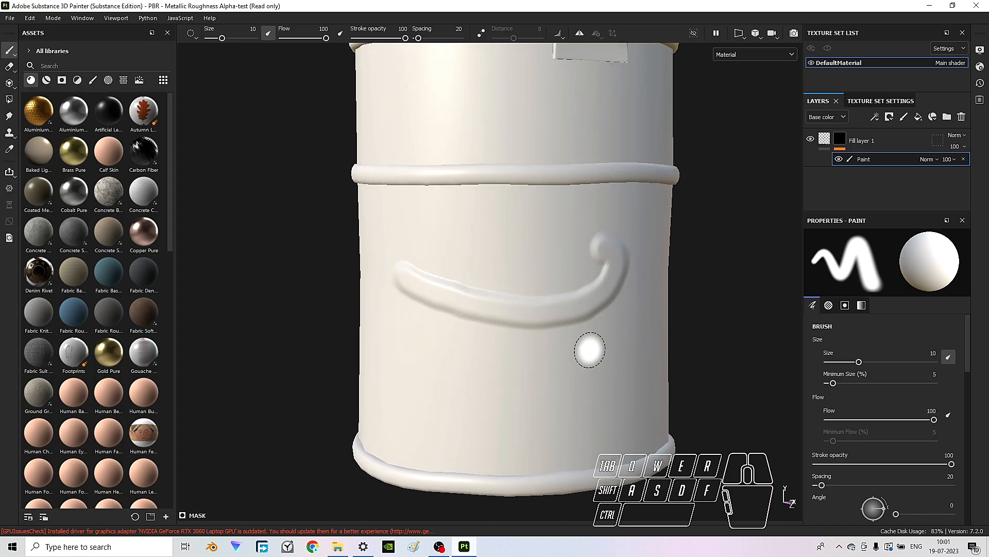
- Adjust the fill layer's height value and check its effect on the painted stroke
{"action": "left_click", "coordinate": [824, 140]}
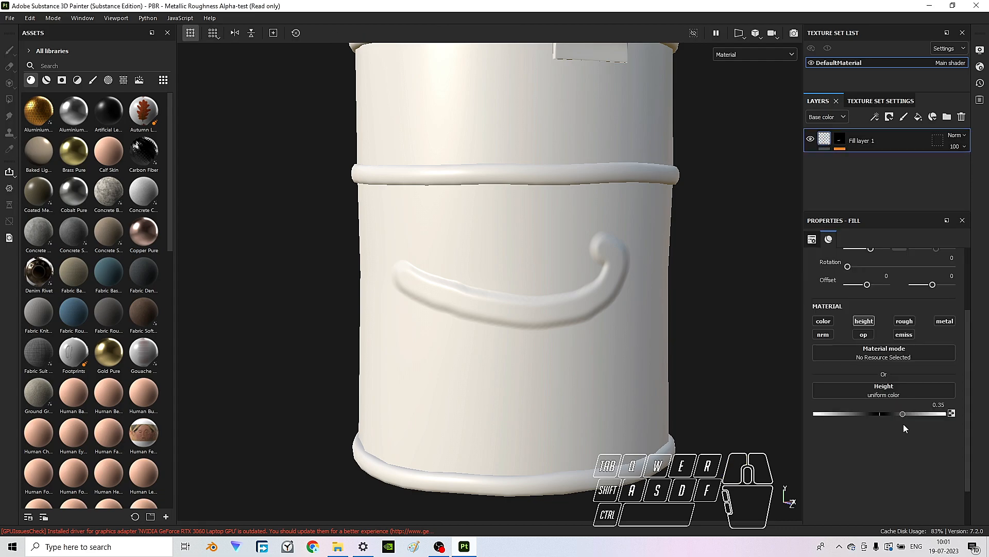
{"action": "mouse_move", "coordinate": [883, 412]}
{"action": "left_mouse_down"}
{"action": "mouse_move", "coordinate": [840, 412]}
{"action": "mouse_move", "coordinate": [927, 401]}
{"action": "mouse_move", "coordinate": [849, 403]}
{"action": "mouse_move", "coordinate": [914, 400]}
{"action": "mouse_move", "coordinate": [893, 402]}
{"action": "mouse_move", "coordinate": [905, 401]}
{"action": "left_mouse_up"}
{"action": "left_click_drag", "start_coordinate": [550, 297], "coordinate": [503, 298], "text": "alt"}
{"action": "scroll", "coordinate": [515, 304], "scroll_direction": "down", "scroll_amount": 1}
{"action": "middle_click_drag", "start_coordinate": [502, 297], "coordinate": [474, 325], "text": "alt"}
- Return to the fill layer's mask and paint a second white stroke below the curved one
{"action": "left_click", "coordinate": [839, 139]}
{"action": "key", "text": "1"}
{"action": "scroll", "coordinate": [541, 339], "scroll_direction": "up", "scroll_amount": 3}
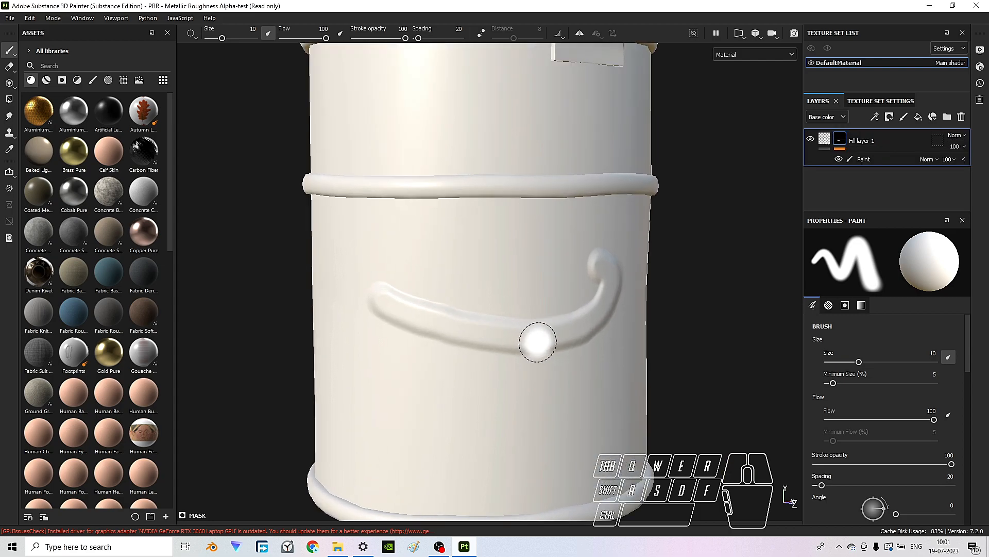
{"action": "scroll", "coordinate": [893, 465], "scroll_direction": "down", "scroll_amount": 10}
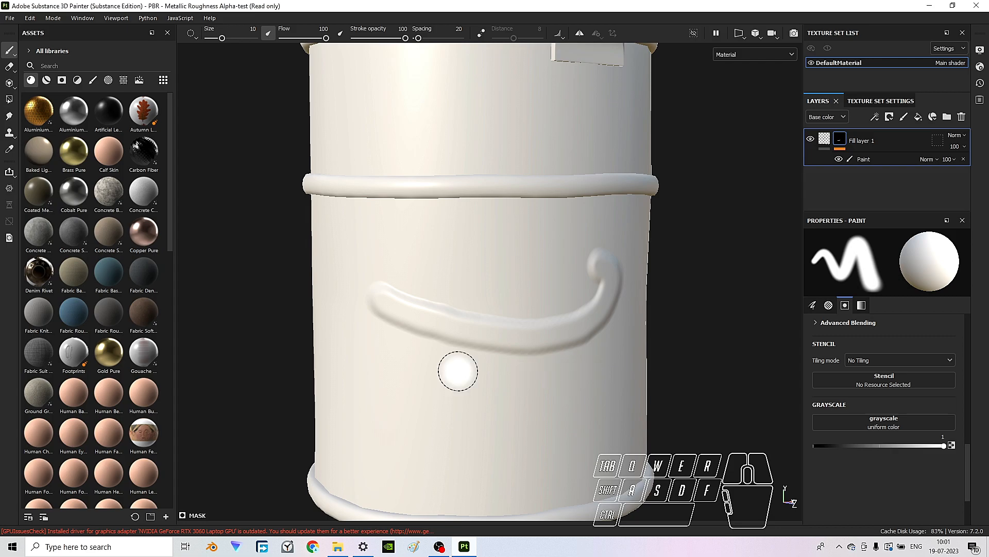
{"action": "left_click_drag", "start_coordinate": [395, 362], "coordinate": [575, 394]}
- Set the brush grayscale to 0 and paint over both test strokes to erase them from the mask
{"action": "left_click_drag", "start_coordinate": [937, 447], "coordinate": [806, 447]}
{"action": "mouse_move", "coordinate": [440, 376]}
{"action": "left_mouse_down"}
{"action": "mouse_move", "coordinate": [525, 404]}
{"action": "mouse_move", "coordinate": [486, 378]}
{"action": "mouse_move", "coordinate": [423, 384]}
{"action": "left_mouse_up"}
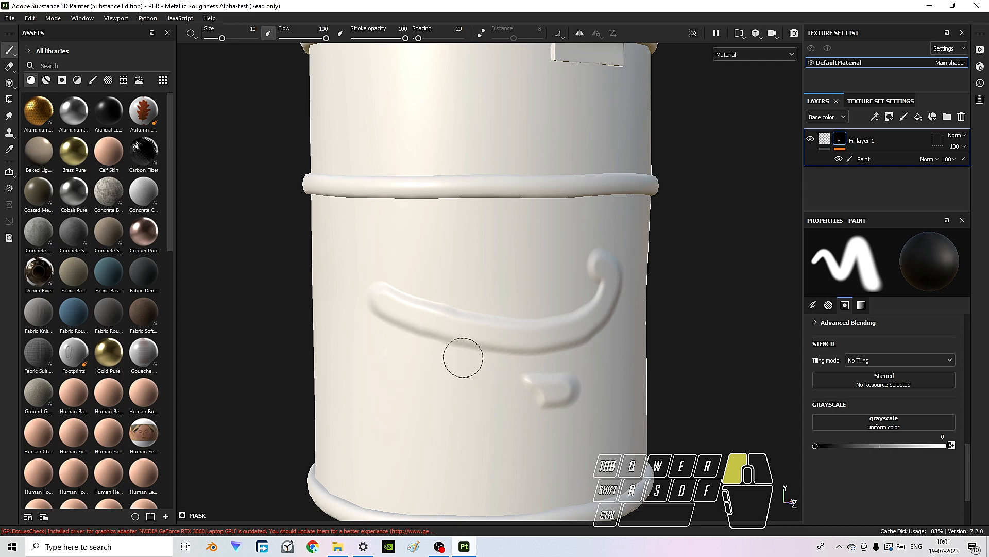
{"action": "left_click_drag", "start_coordinate": [474, 356], "coordinate": [524, 387]}
{"action": "left_click_drag", "start_coordinate": [614, 278], "coordinate": [608, 284]}
{"action": "mouse_move", "coordinate": [616, 340]}
{"action": "left_mouse_down", "text": "alt"}
{"action": "mouse_move", "coordinate": [587, 289]}
{"action": "mouse_move", "coordinate": [625, 278]}
{"action": "mouse_move", "coordinate": [535, 296]}
{"action": "mouse_move", "coordinate": [564, 316]}
{"action": "mouse_move", "coordinate": [477, 316]}
{"action": "mouse_move", "coordinate": [444, 353]}
{"action": "mouse_move", "coordinate": [387, 273]}
{"action": "mouse_move", "coordinate": [367, 323]}
{"action": "left_mouse_up", "text": "alt"}
{"action": "mouse_move", "coordinate": [432, 301]}
{"action": "left_mouse_down"}
{"action": "mouse_move", "coordinate": [563, 342]}
{"action": "mouse_move", "coordinate": [602, 240]}
{"action": "mouse_move", "coordinate": [624, 281]}
{"action": "left_mouse_up"}
{"action": "middle_click_drag", "start_coordinate": [596, 270], "coordinate": [584, 234], "text": "alt"}
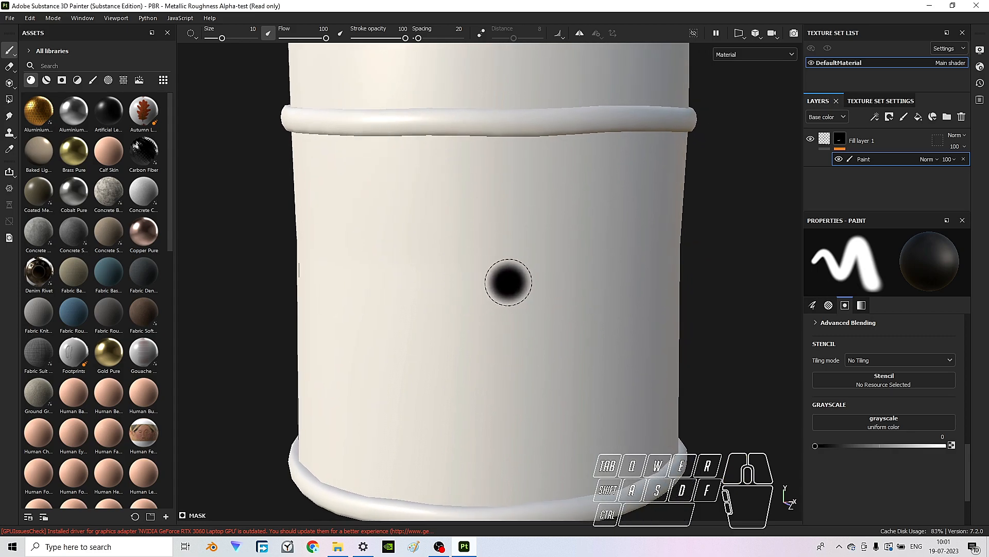
- Enlarge the brush to size 27.1 and rotate the environment lighting to brighten the can's lower body
{"action": "mouse_move", "coordinate": [505, 282]}
{"action": "right_mouse_down", "text": "ctrl"}
{"action": "mouse_move", "coordinate": [399, 304]}
{"action": "mouse_move", "coordinate": [520, 305]}
{"action": "mouse_move", "coordinate": [404, 311]}
{"action": "mouse_move", "coordinate": [449, 312]}
{"action": "right_mouse_up", "text": "ctrl"}
{"action": "scroll", "coordinate": [450, 312], "scroll_direction": "down", "scroll_amount": 3}
{"action": "scroll", "coordinate": [450, 312], "scroll_direction": "down", "scroll_amount": 3}
{"action": "mouse_move", "coordinate": [508, 336]}
{"action": "right_mouse_down", "text": "shift"}
{"action": "mouse_move", "coordinate": [545, 342]}
{"action": "mouse_move", "coordinate": [514, 347]}
{"action": "mouse_move", "coordinate": [531, 345]}
{"action": "right_mouse_up", "text": "shift"}
{"action": "scroll", "coordinate": [503, 384], "scroll_direction": "up", "scroll_amount": 5}
{"action": "mouse_move", "coordinate": [523, 302]}
{"action": "right_mouse_down", "text": "shift"}
{"action": "mouse_move", "coordinate": [486, 311]}
{"action": "mouse_move", "coordinate": [529, 316]}
{"action": "mouse_move", "coordinate": [530, 335]}
{"action": "right_mouse_up", "text": "shift"}
{"action": "scroll", "coordinate": [531, 332], "scroll_direction": "up", "scroll_amount": 2}
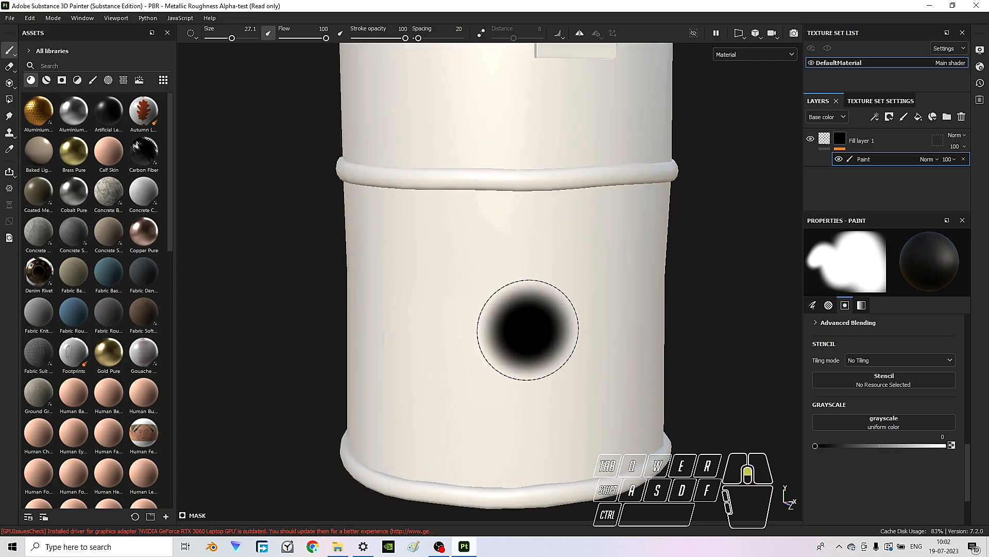
{"action": "scroll", "coordinate": [535, 330], "scroll_direction": "up", "scroll_amount": 2}
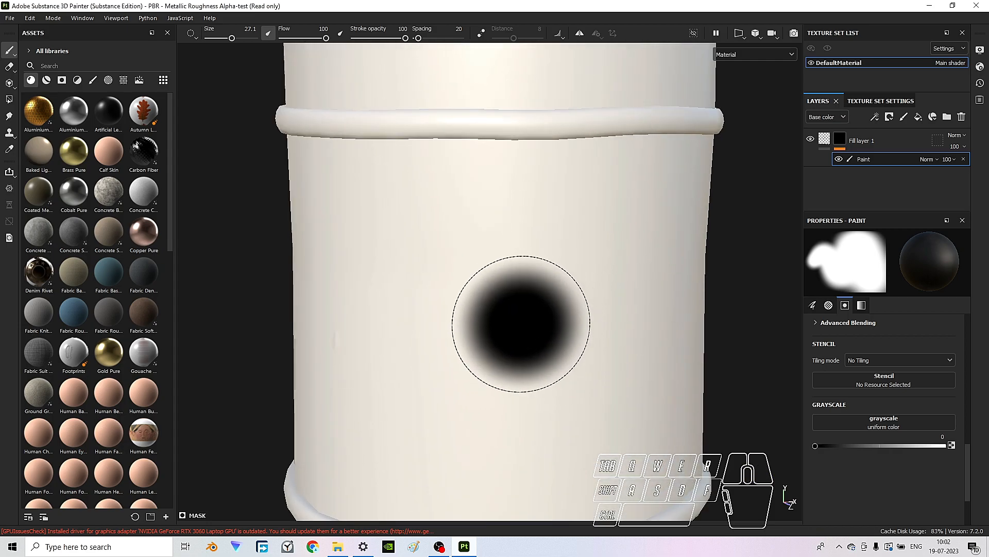
- Set the mask brush's grayscale to 1, its size to 11.59 and its edge to hard
{"action": "left_click", "coordinate": [845, 444]}
{"action": "left_click_drag", "start_coordinate": [845, 447], "coordinate": [956, 444]}
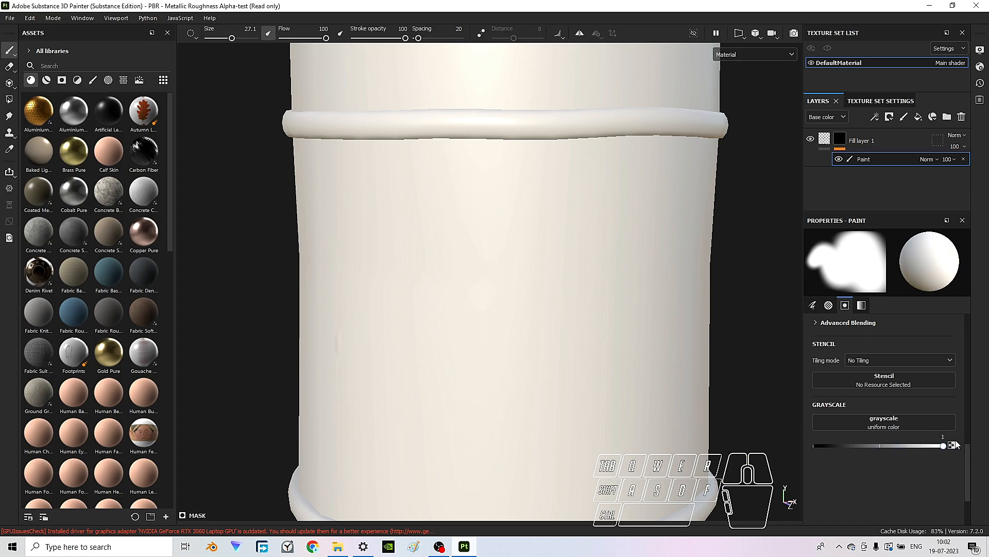
{"action": "mouse_move", "coordinate": [419, 286]}
{"action": "right_mouse_down", "text": "ctrl"}
{"action": "mouse_move", "coordinate": [382, 287]}
{"action": "mouse_move", "coordinate": [448, 287]}
{"action": "mouse_move", "coordinate": [443, 281]}
{"action": "right_mouse_up", "text": "ctrl"}
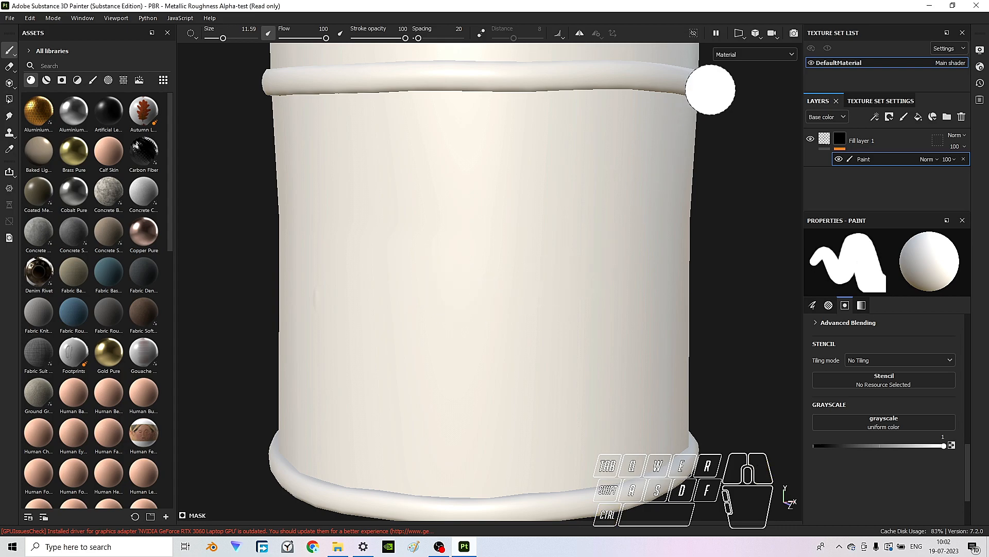
- Switch the viewport to orthographic projection and turn the whole can to a straight side view
{"action": "left_click", "coordinate": [756, 34]}
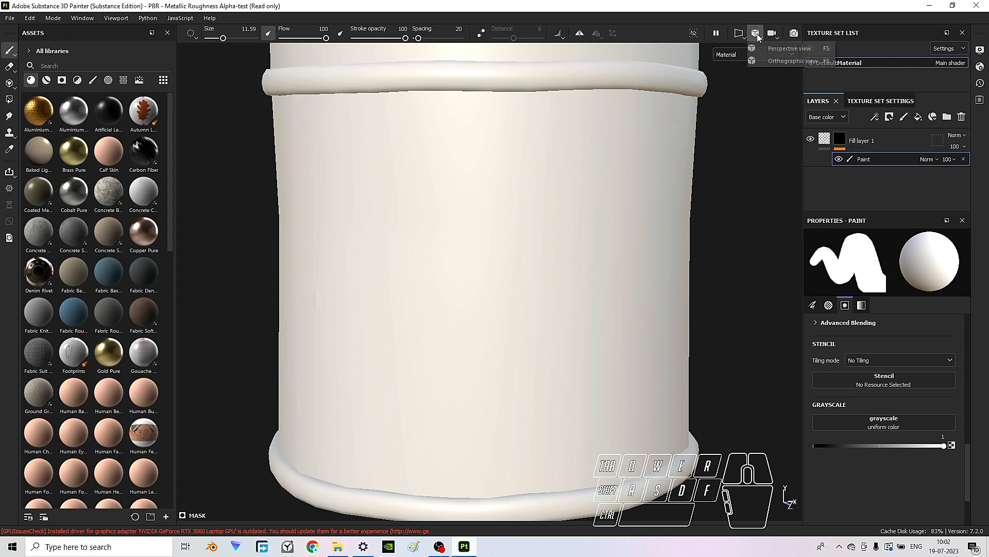
{"action": "left_click", "coordinate": [811, 61]}
{"action": "scroll", "coordinate": [511, 236], "scroll_direction": "down", "scroll_amount": 5}
{"action": "mouse_move", "coordinate": [510, 237]}
{"action": "left_mouse_down", "text": "alt"}
{"action": "mouse_move", "coordinate": [514, 197]}
{"action": "mouse_move", "coordinate": [490, 170]}
{"action": "left_mouse_up", "text": "alt"}
{"action": "middle_click_drag", "start_coordinate": [490, 170], "coordinate": [498, 263], "text": "alt"}
{"action": "left_click_drag", "start_coordinate": [536, 237], "coordinate": [508, 246], "text": "alt"}
{"action": "middle_click_drag", "start_coordinate": [508, 245], "coordinate": [498, 274], "text": "alt"}
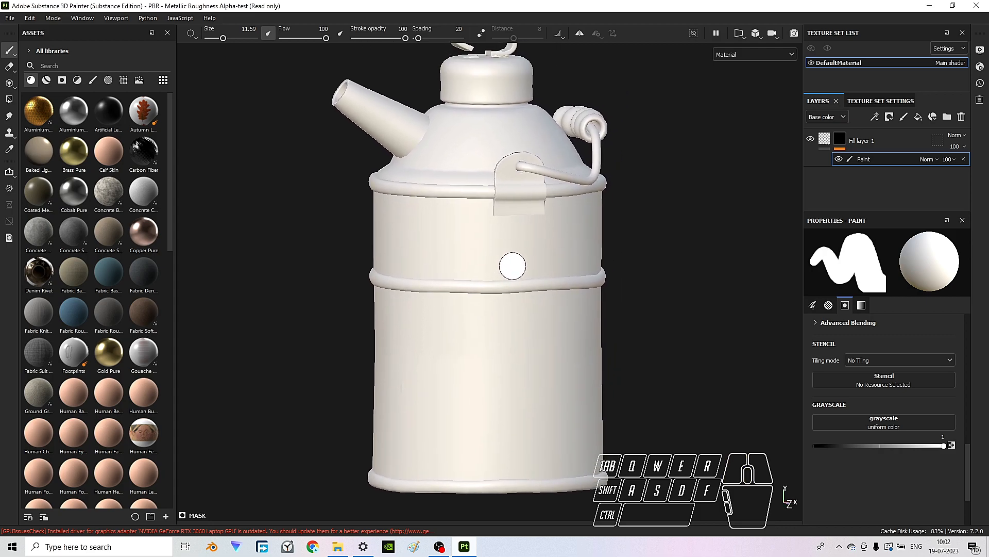
{"action": "mouse_move", "coordinate": [514, 262]}
{"action": "left_mouse_down", "text": "alt"}
{"action": "mouse_move", "coordinate": [494, 256]}
{"action": "mouse_move", "coordinate": [503, 256]}
{"action": "mouse_move", "coordinate": [503, 237]}
{"action": "left_mouse_up", "text": "alt"}
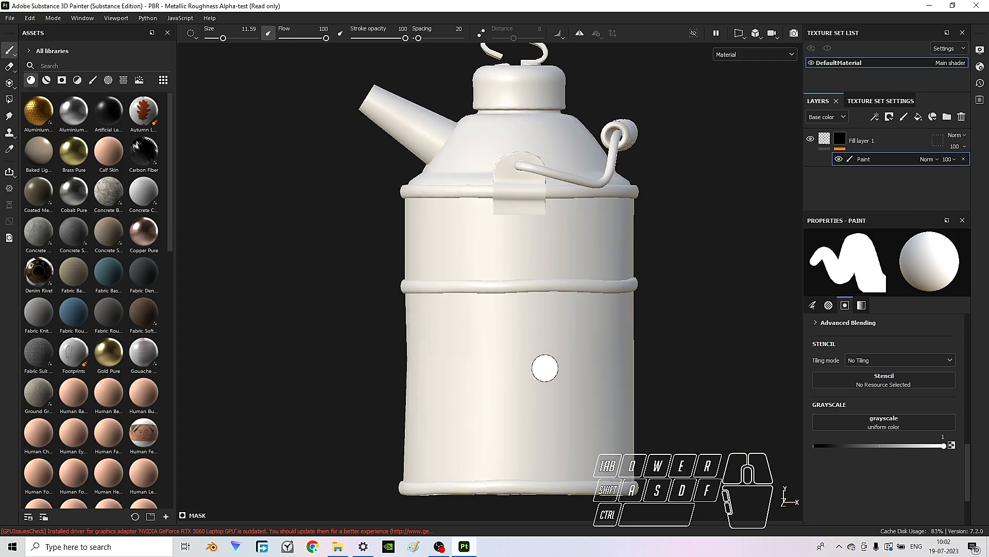
- Frame the can's lower body between the two ribs and reduce the brush size to 4.95
{"action": "scroll", "coordinate": [547, 377], "scroll_direction": "up", "scroll_amount": 3}
{"action": "scroll", "coordinate": [547, 376], "scroll_direction": "up", "scroll_amount": 2}
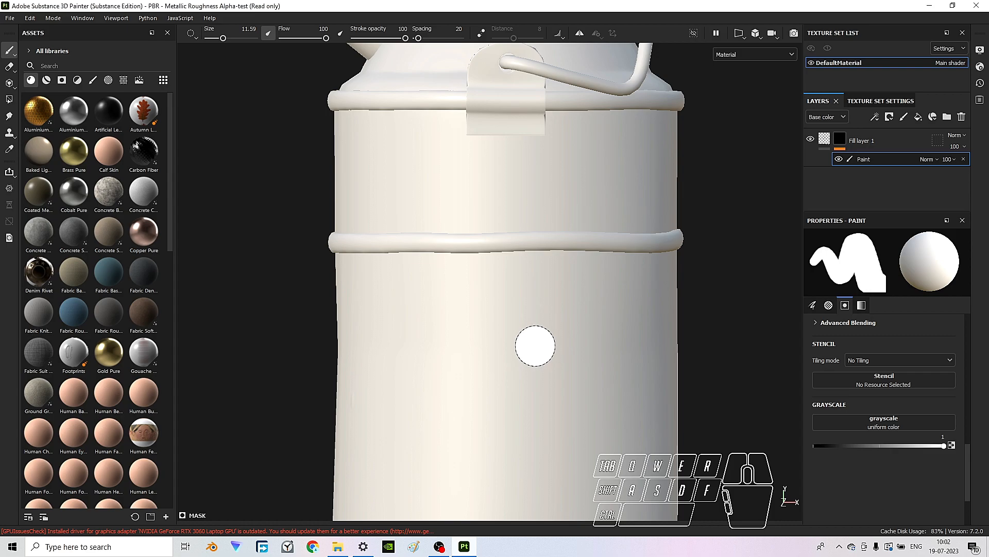
{"action": "middle_click_drag", "start_coordinate": [538, 346], "coordinate": [503, 223]}
{"action": "scroll", "coordinate": [475, 273], "scroll_direction": "up", "scroll_amount": 3}
{"action": "scroll", "coordinate": [478, 276], "scroll_direction": "up", "scroll_amount": 2}
{"action": "scroll", "coordinate": [478, 277], "scroll_direction": "down", "scroll_amount": 3}
{"action": "scroll", "coordinate": [480, 278], "scroll_direction": "up", "scroll_amount": 3}
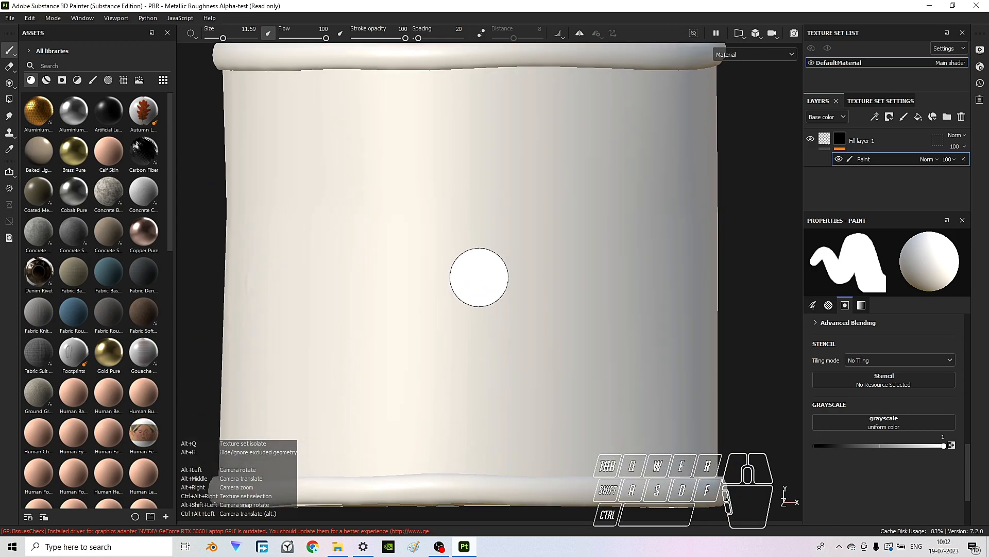
{"action": "scroll", "coordinate": [479, 277], "scroll_direction": "down", "scroll_amount": 3}
{"action": "mouse_move", "coordinate": [488, 263]}
{"action": "middle_mouse_down"}
{"action": "mouse_move", "coordinate": [491, 271]}
{"action": "mouse_move", "coordinate": [486, 230]}
{"action": "mouse_move", "coordinate": [437, 302]}
{"action": "mouse_move", "coordinate": [500, 304]}
{"action": "mouse_move", "coordinate": [512, 261]}
{"action": "mouse_move", "coordinate": [428, 263]}
{"action": "mouse_move", "coordinate": [453, 299]}
{"action": "mouse_move", "coordinate": [474, 291]}
{"action": "middle_mouse_up"}
{"action": "right_click_drag", "start_coordinate": [421, 273], "coordinate": [421, 273], "text": "ctrl"}
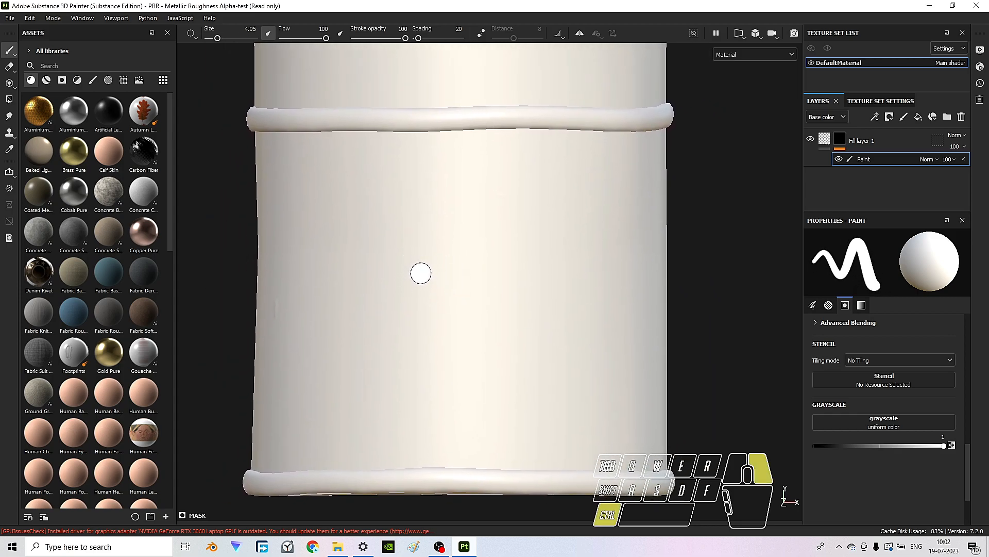
- Turn on mirror symmetry for painting and set its axis to Mirror Z
{"action": "scroll", "coordinate": [462, 267], "scroll_direction": "down", "scroll_amount": 5}
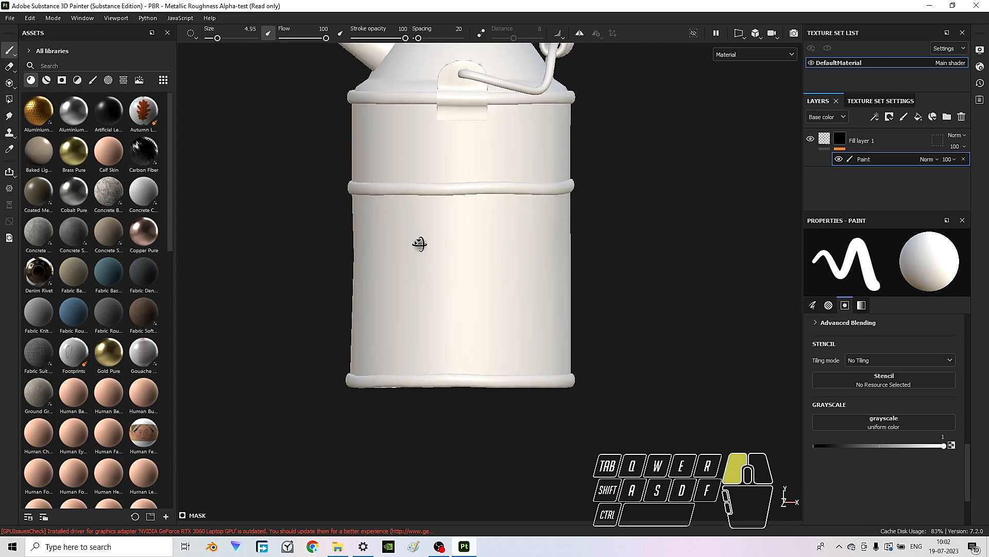
{"action": "middle_click_drag", "start_coordinate": [406, 236], "coordinate": [457, 240]}
{"action": "key", "text": "f"}
{"action": "scroll", "coordinate": [470, 258], "scroll_direction": "up", "scroll_amount": 3}
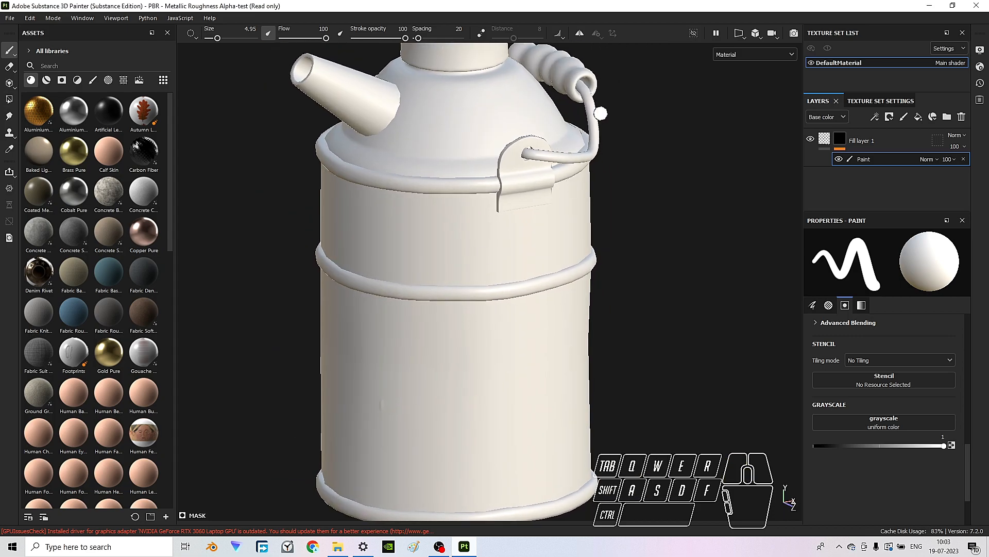
{"action": "left_click", "coordinate": [580, 34]}
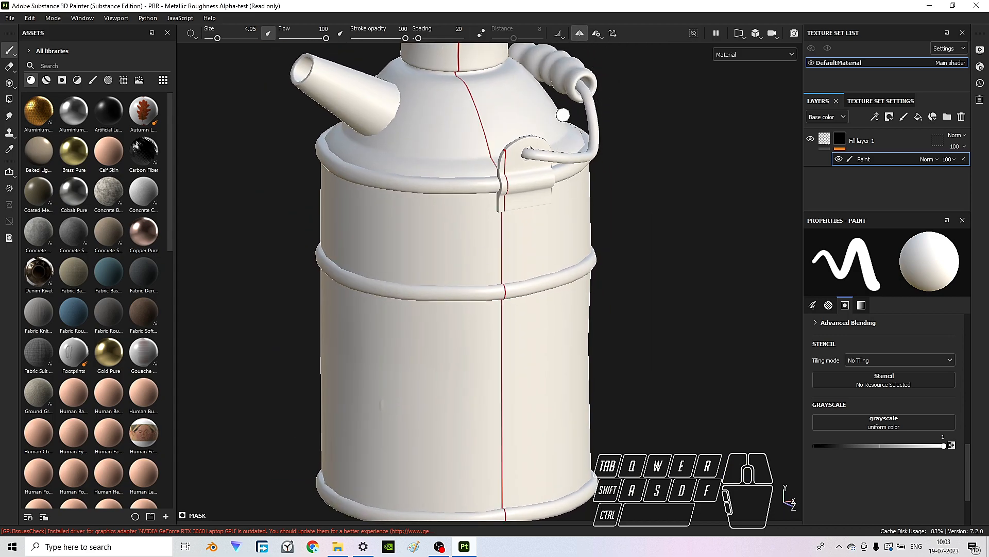
{"action": "left_click", "coordinate": [598, 36]}
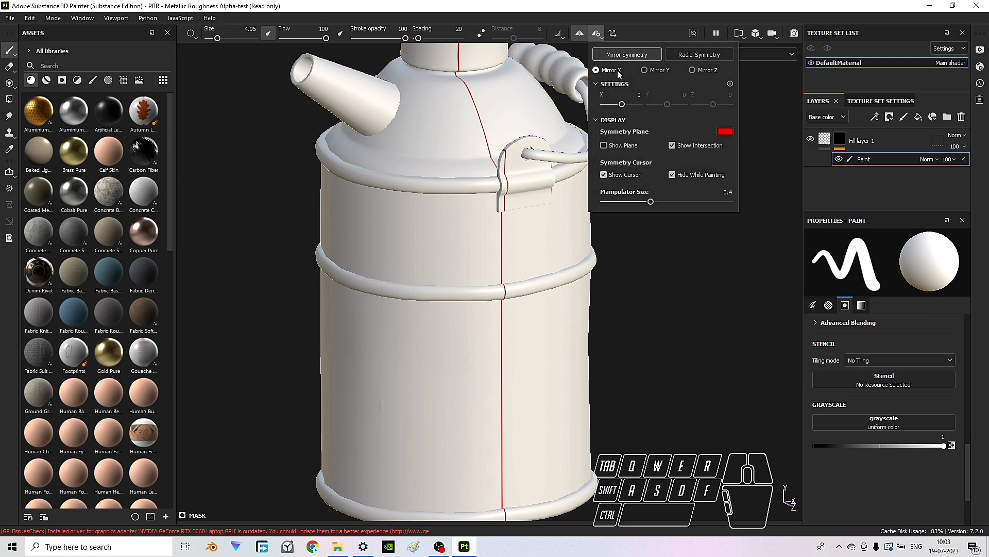
{"action": "left_click", "coordinate": [660, 70]}
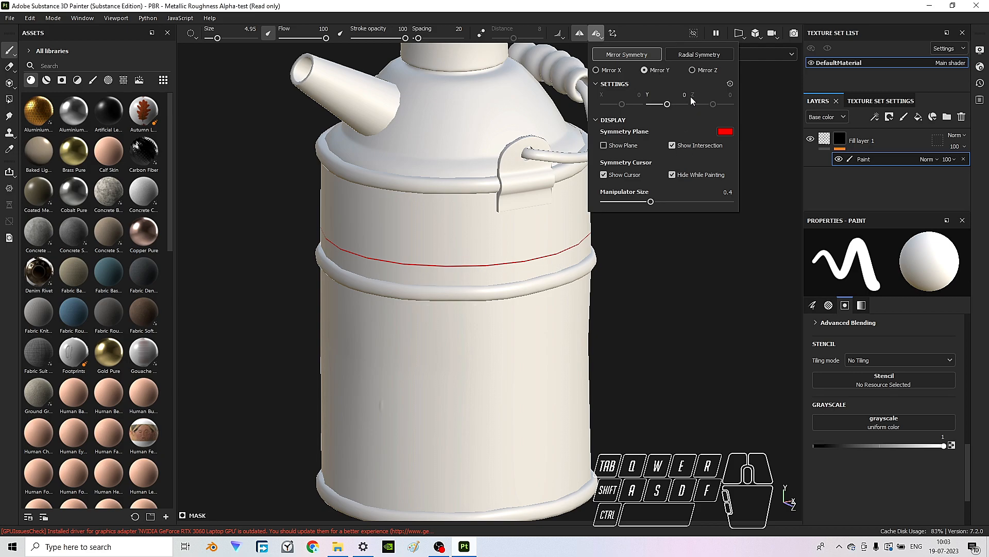
{"action": "left_click", "coordinate": [705, 71]}
{"action": "key", "text": "f"}
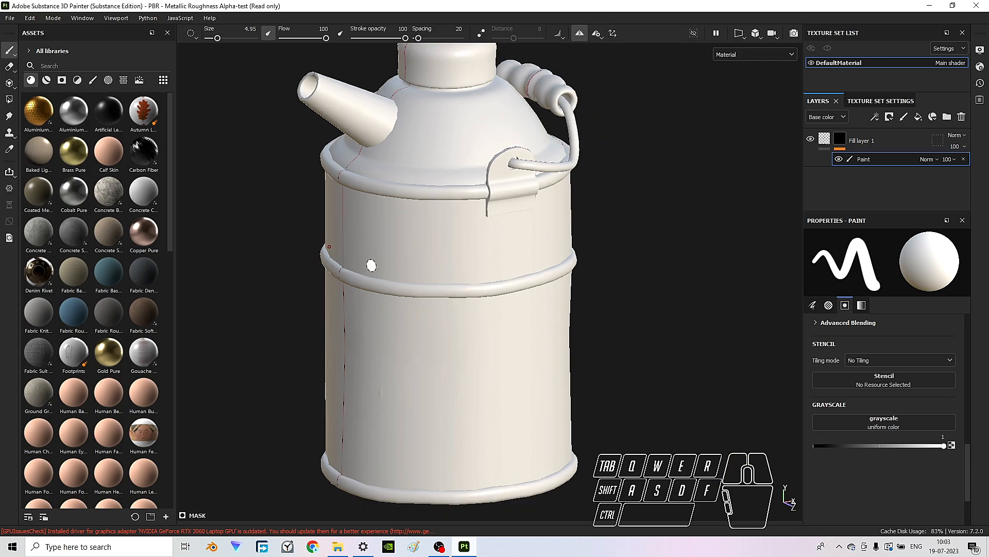
- Test the symmetry with a curled stroke beside the mirror line on the lower body and undo it
{"action": "scroll", "coordinate": [360, 318], "scroll_direction": "up", "scroll_amount": 5}
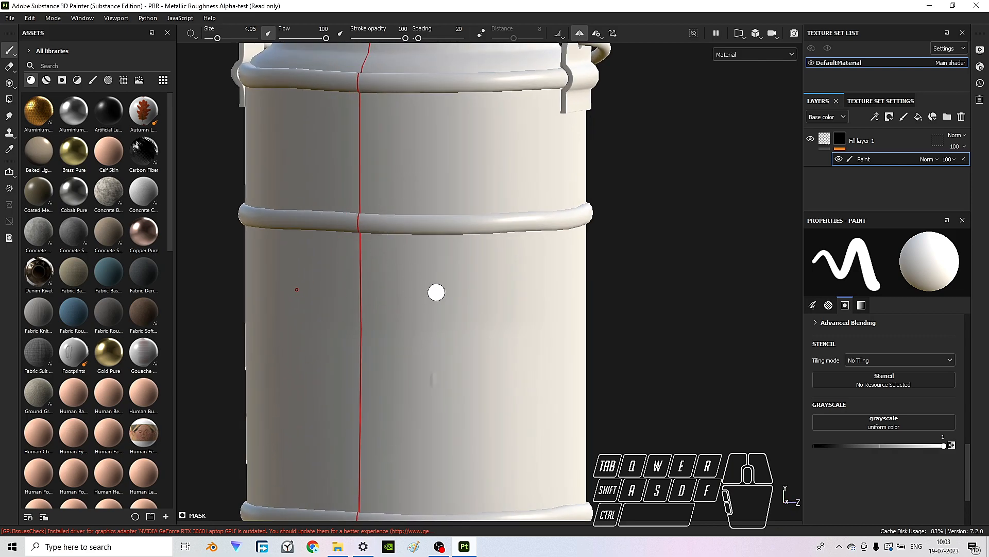
{"action": "left_click_drag", "start_coordinate": [412, 331], "coordinate": [472, 340]}
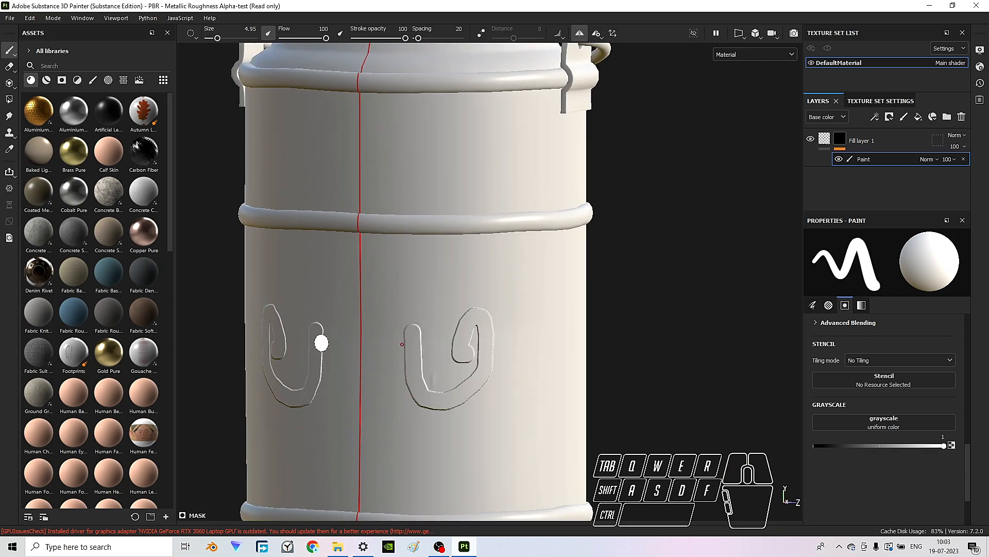
{"action": "key", "text": "ctrl+z"}
- Try painting a straight horizontal band across the lower body, midway between the two ribs, in side view with the interface hidden
{"action": "mouse_move", "coordinate": [518, 333]}
{"action": "left_mouse_down", "text": "alt"}
{"action": "mouse_move", "coordinate": [520, 324]}
{"action": "mouse_move", "coordinate": [404, 312]}
{"action": "mouse_move", "coordinate": [406, 320]}
{"action": "left_mouse_up", "text": "alt"}
{"action": "scroll", "coordinate": [446, 312], "scroll_direction": "down", "scroll_amount": 2}
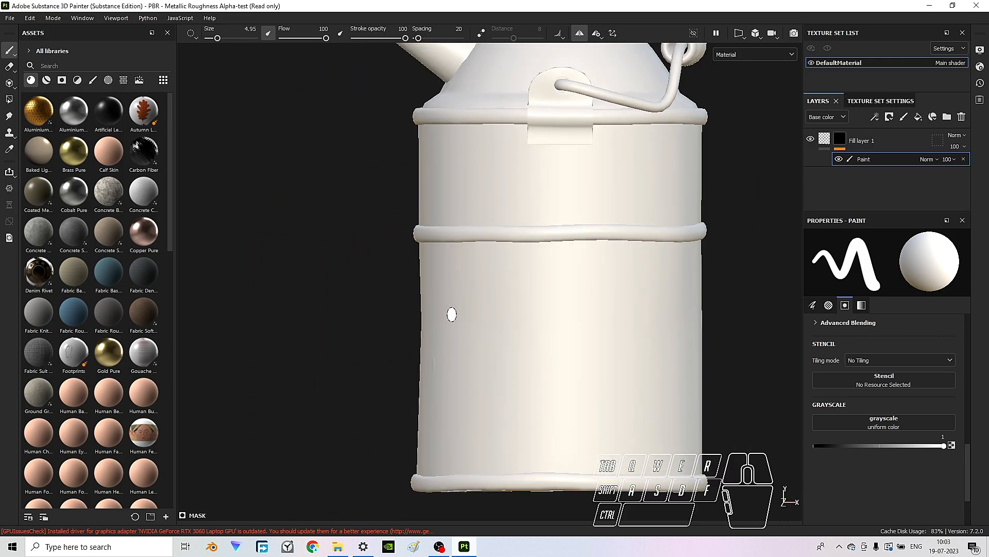
{"action": "scroll", "coordinate": [512, 349], "scroll_direction": "up", "scroll_amount": 4}
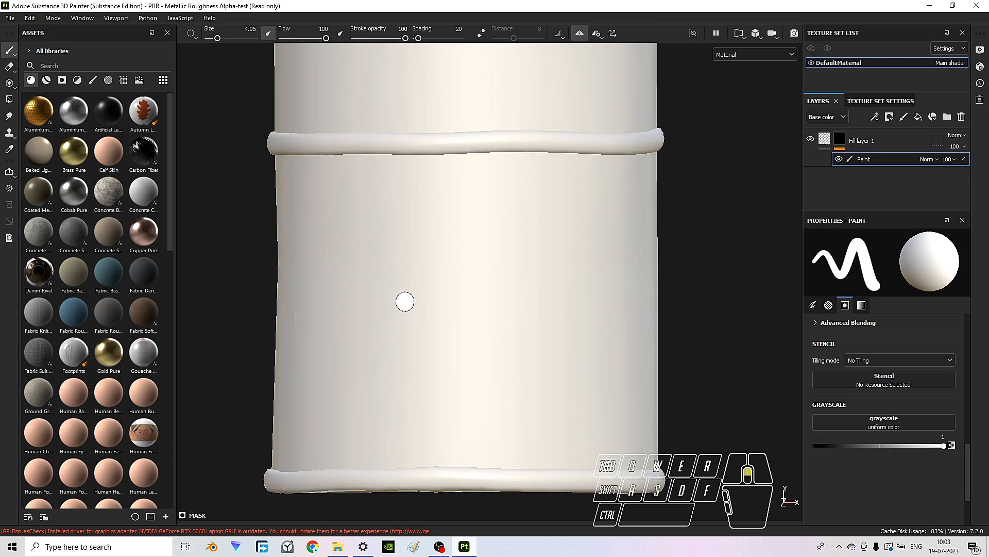
{"action": "middle_click_drag", "start_coordinate": [406, 304], "coordinate": [312, 262], "text": "alt"}
{"action": "key", "text": "Tab"}
{"action": "scroll", "coordinate": [380, 274], "scroll_direction": "up", "scroll_amount": 1}
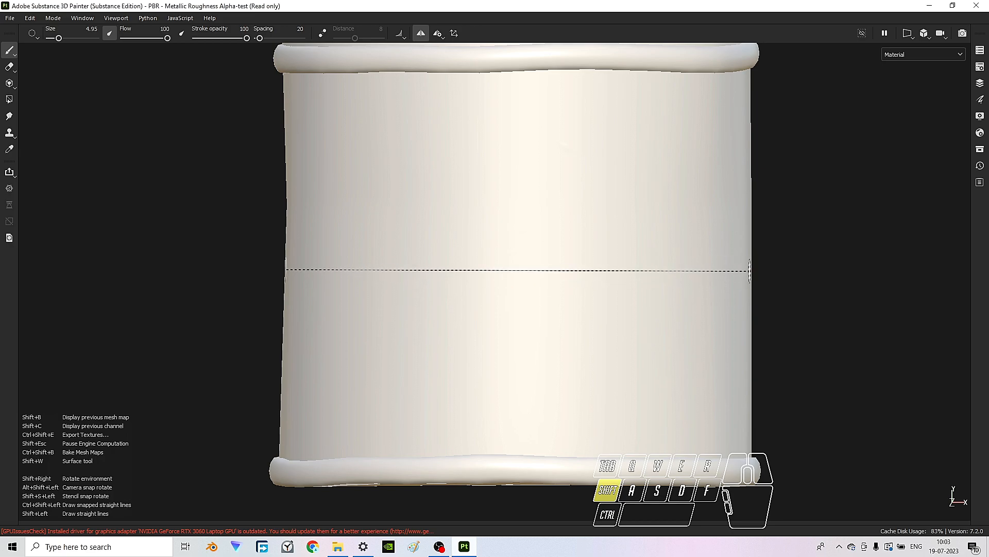
{"action": "left_click", "coordinate": [750, 269], "text": "shift"}
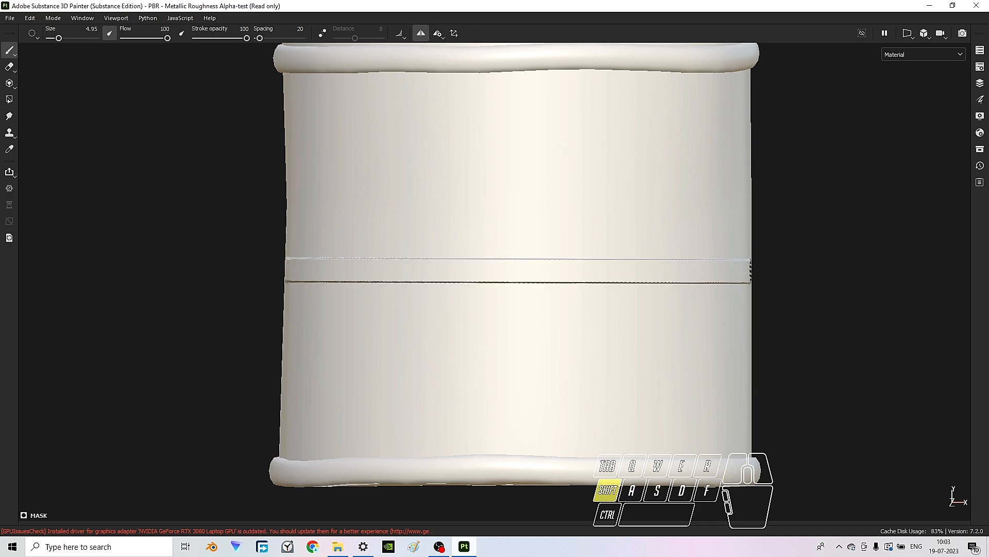
- Check the straight band from the other sides of the can and undo its strokes
{"action": "scroll", "coordinate": [654, 268], "scroll_direction": "down", "scroll_amount": 4}
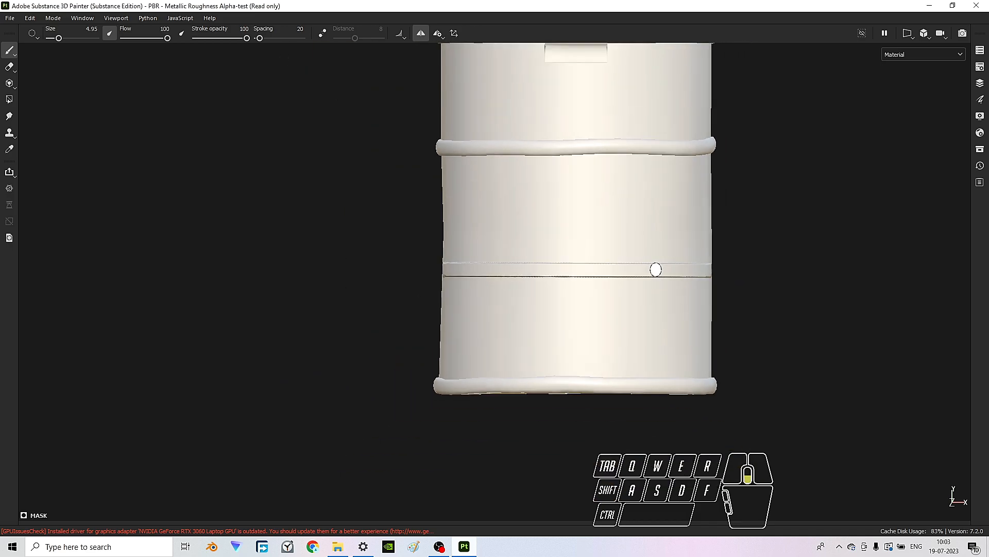
{"action": "scroll", "coordinate": [570, 277], "scroll_direction": "up", "scroll_amount": 3}
{"action": "left_click", "coordinate": [472, 273]}
{"action": "left_click_drag", "start_coordinate": [472, 273], "coordinate": [773, 272], "text": "alt"}
{"action": "scroll", "coordinate": [440, 263], "scroll_direction": "up", "scroll_amount": 2}
{"action": "right_click_drag", "start_coordinate": [439, 261], "coordinate": [192, 272], "text": "shift"}
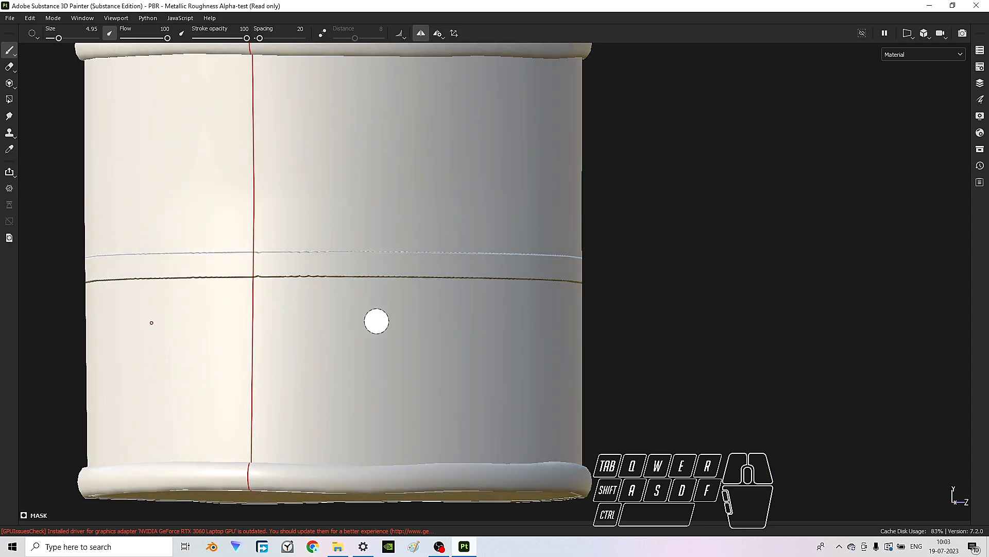
{"action": "left_click_drag", "start_coordinate": [623, 299], "coordinate": [339, 284], "text": "alt"}
{"action": "middle_click_drag", "start_coordinate": [338, 289], "coordinate": [353, 294], "text": "alt"}
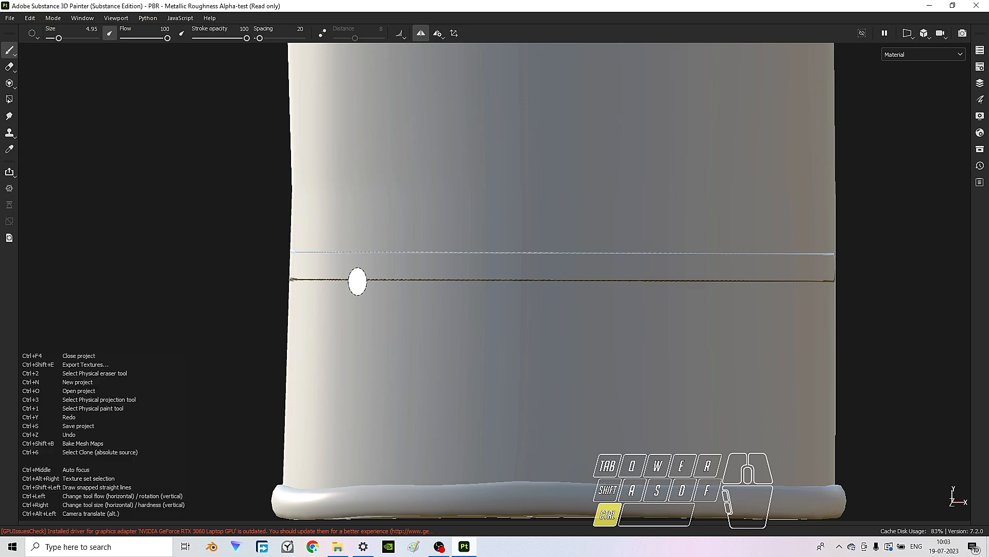
{"action": "key", "text": "ctrl+z"}
{"action": "left_click_drag", "start_coordinate": [308, 271], "coordinate": [432, 281], "text": "alt"}
{"action": "key", "text": "ctrl+z"}
- Set the brush size to 3.48 and paint a straight horizontal band edge to edge across the lower part of the body
{"action": "right_click_drag", "start_coordinate": [296, 261], "coordinate": [290, 260], "text": "ctrl"}
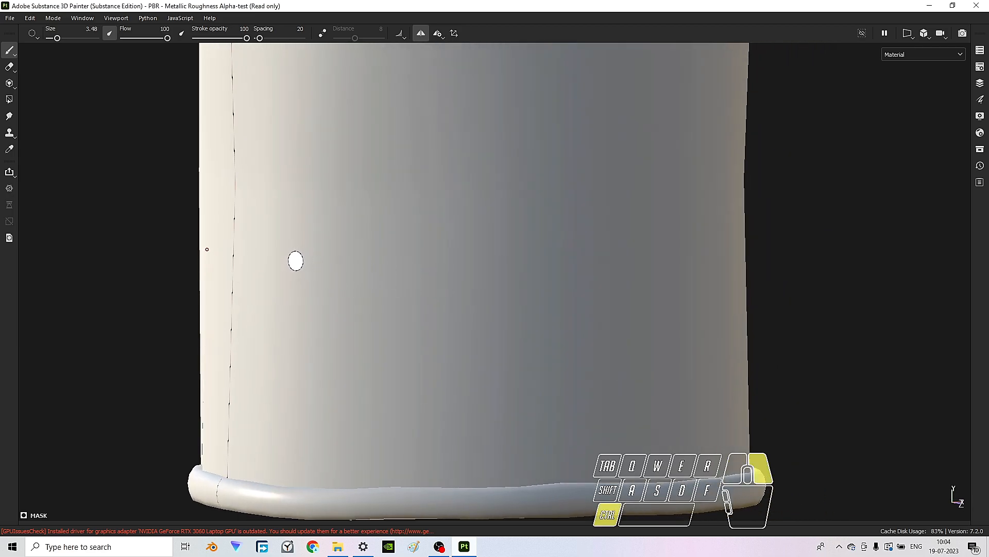
{"action": "left_click_drag", "start_coordinate": [470, 279], "coordinate": [321, 264], "text": "alt"}
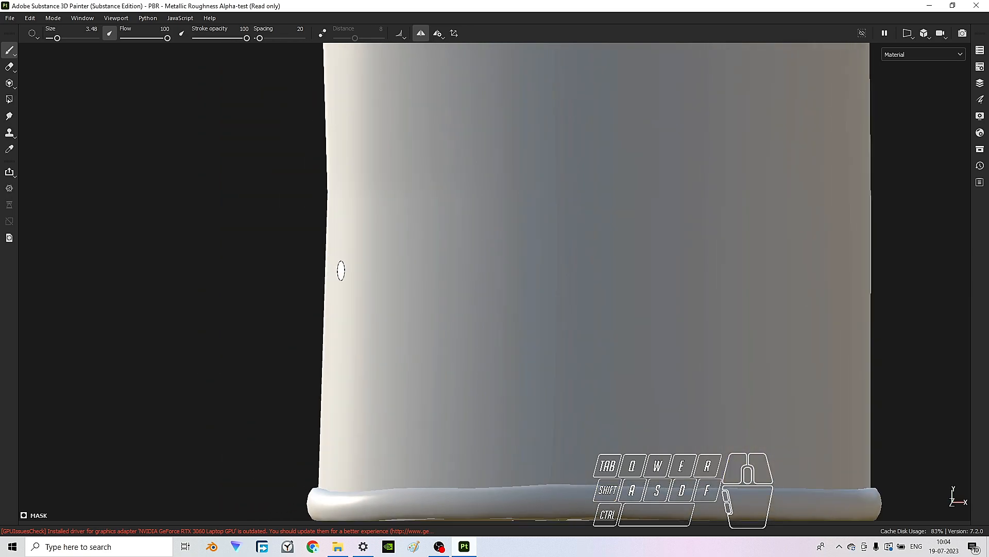
{"action": "mouse_move", "coordinate": [461, 275]}
{"action": "right_mouse_down", "text": "shift"}
{"action": "mouse_move", "coordinate": [490, 278]}
{"action": "mouse_move", "coordinate": [464, 283]}
{"action": "right_mouse_up", "text": "shift"}
{"action": "left_click", "coordinate": [326, 269]}
{"action": "scroll", "coordinate": [360, 290], "scroll_direction": "down", "scroll_amount": 3}
{"action": "left_click_drag", "start_coordinate": [358, 284], "coordinate": [463, 304], "text": "alt"}
{"action": "left_click_drag", "start_coordinate": [342, 301], "coordinate": [280, 283], "text": "alt"}
{"action": "scroll", "coordinate": [280, 283], "scroll_direction": "up", "scroll_amount": 3}
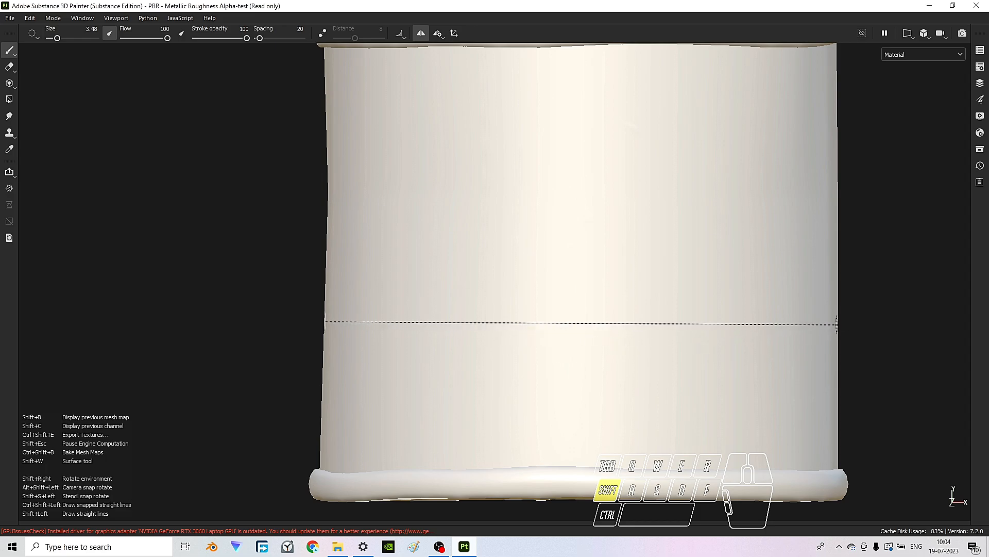
{"action": "left_click", "coordinate": [836, 324], "text": "shift"}
- Paint a second straight horizontal band across the body, parallel to and just below the first
{"action": "mouse_move", "coordinate": [895, 329]}
{"action": "left_mouse_down", "text": "alt"}
{"action": "mouse_move", "coordinate": [627, 315]}
{"action": "mouse_move", "coordinate": [593, 305]}
{"action": "mouse_move", "coordinate": [510, 313]}
{"action": "left_mouse_up", "text": "alt"}
{"action": "scroll", "coordinate": [567, 311], "scroll_direction": "down", "scroll_amount": 3}
{"action": "mouse_move", "coordinate": [477, 342]}
{"action": "left_mouse_down", "text": "alt"}
{"action": "mouse_move", "coordinate": [414, 298]}
{"action": "mouse_move", "coordinate": [479, 300]}
{"action": "left_mouse_up", "text": "alt"}
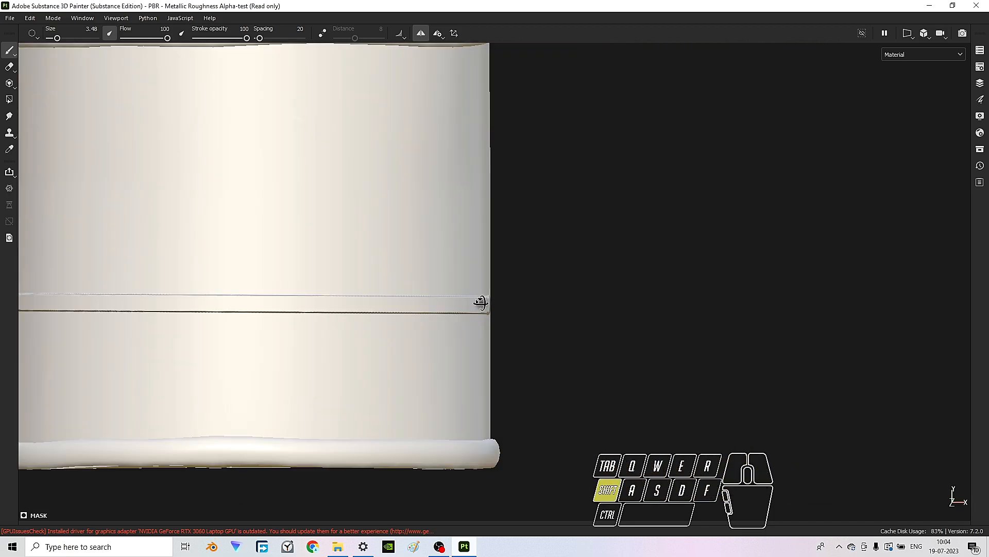
{"action": "middle_click_drag", "start_coordinate": [352, 309], "coordinate": [517, 299]}
{"action": "scroll", "coordinate": [245, 313], "scroll_direction": "up", "scroll_amount": 2}
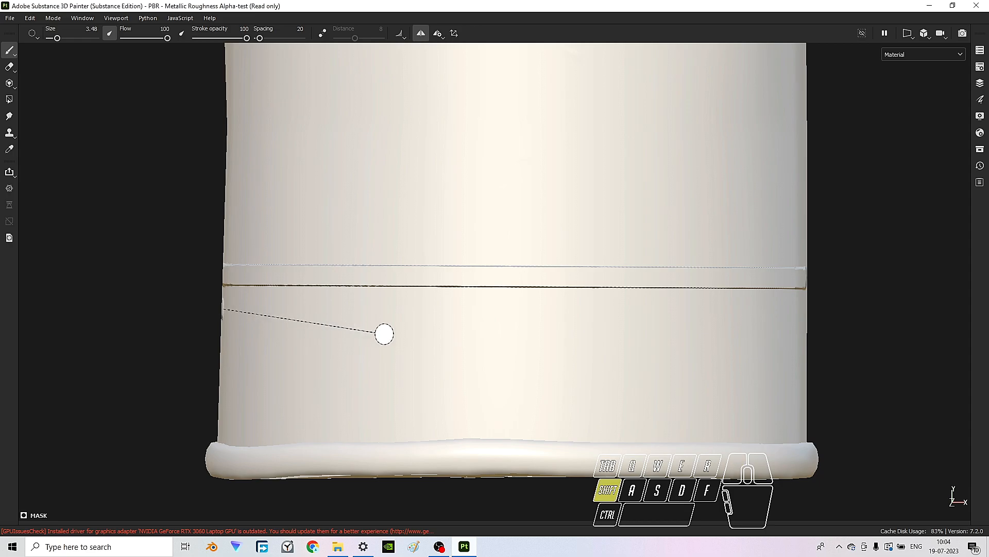
{"action": "left_click", "coordinate": [806, 311], "text": "shift"}
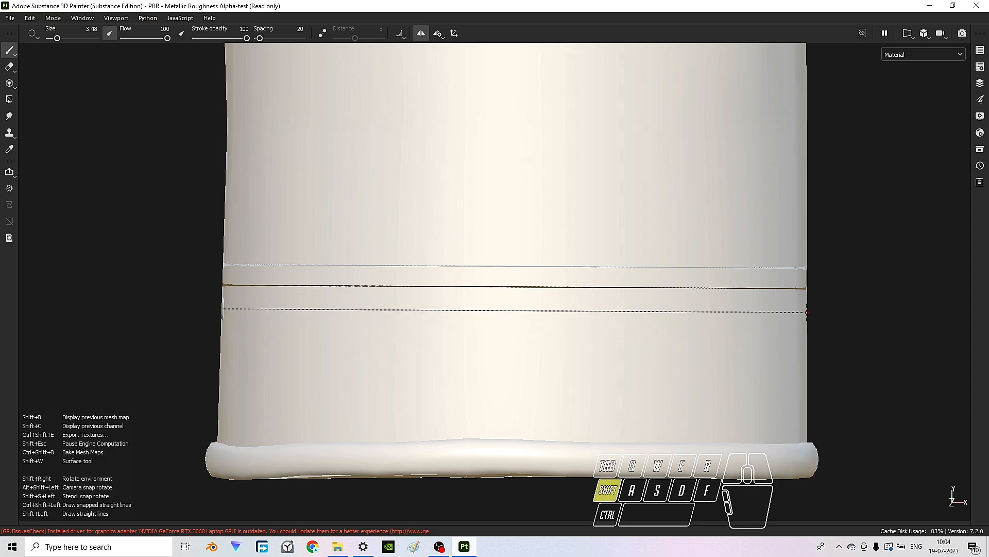
{"action": "left_click", "coordinate": [806, 312], "text": "shift"}
- Bridge the break in the upper band and the notch in the lower band at the mirror line with short straight strokes
{"action": "left_click_drag", "start_coordinate": [707, 295], "coordinate": [578, 294], "text": "alt"}
{"action": "middle_click_drag", "start_coordinate": [804, 282], "coordinate": [541, 292], "text": "alt"}
{"action": "scroll", "coordinate": [530, 318], "scroll_direction": "up", "scroll_amount": 3}
{"action": "left_click_drag", "start_coordinate": [530, 318], "coordinate": [492, 312], "text": "alt"}
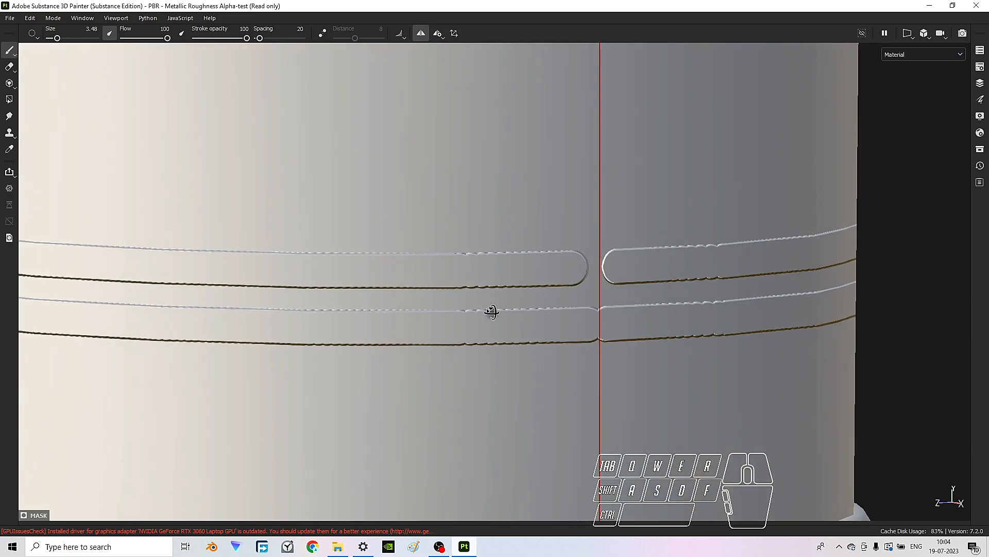
{"action": "scroll", "coordinate": [567, 267], "scroll_direction": "up", "scroll_amount": 4}
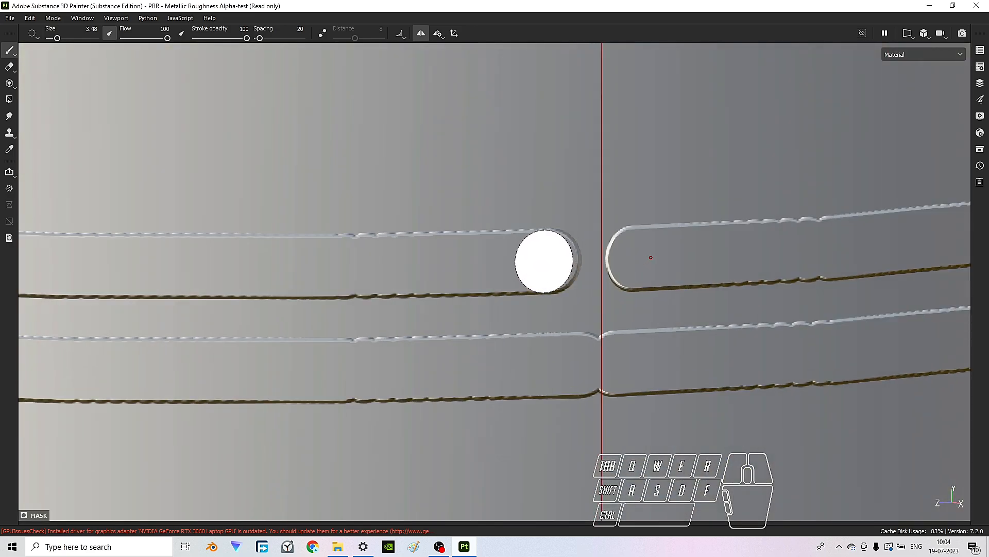
{"action": "left_click", "coordinate": [639, 258], "text": "shift"}
{"action": "mouse_move", "coordinate": [623, 273]}
{"action": "left_mouse_down", "text": "alt"}
{"action": "mouse_move", "coordinate": [627, 330]}
{"action": "mouse_move", "coordinate": [654, 336]}
{"action": "left_mouse_up", "text": "alt"}
{"action": "left_click", "coordinate": [536, 342]}
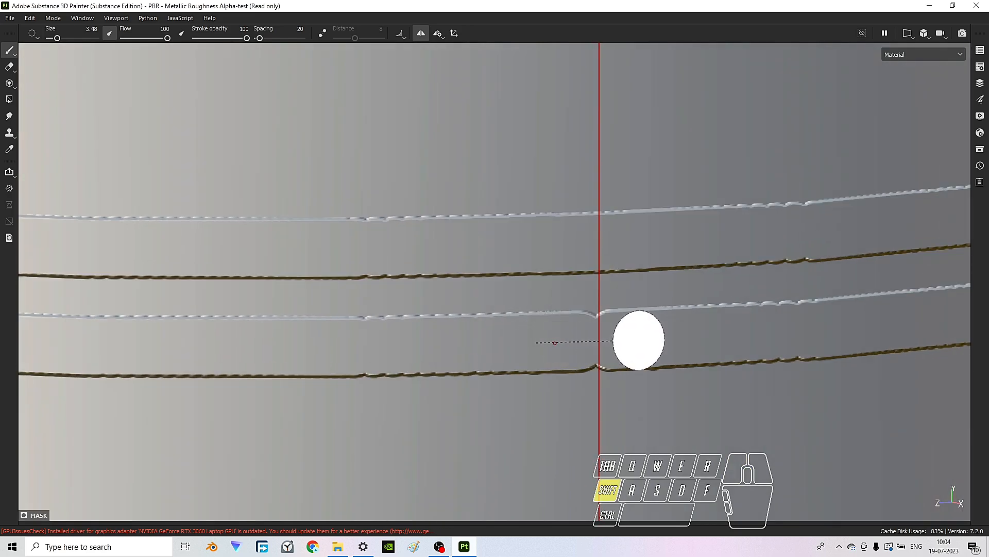
{"action": "left_click", "coordinate": [643, 338], "text": "shift"}
- Join both bands at the mirror line on the opposite side of the can with short straight strokes
{"action": "scroll", "coordinate": [500, 294], "scroll_direction": "down", "scroll_amount": 4}
{"action": "scroll", "coordinate": [500, 294], "scroll_direction": "down", "scroll_amount": 5}
{"action": "left_click_drag", "start_coordinate": [407, 274], "coordinate": [397, 302], "text": "alt"}
{"action": "scroll", "coordinate": [398, 303], "scroll_direction": "up", "scroll_amount": 6}
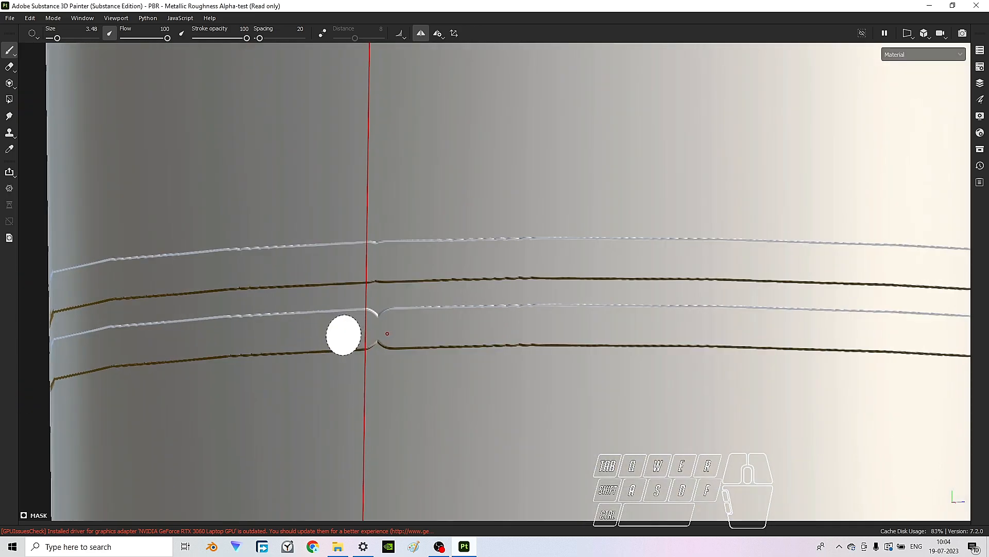
{"action": "scroll", "coordinate": [345, 344], "scroll_direction": "up", "scroll_amount": 1}
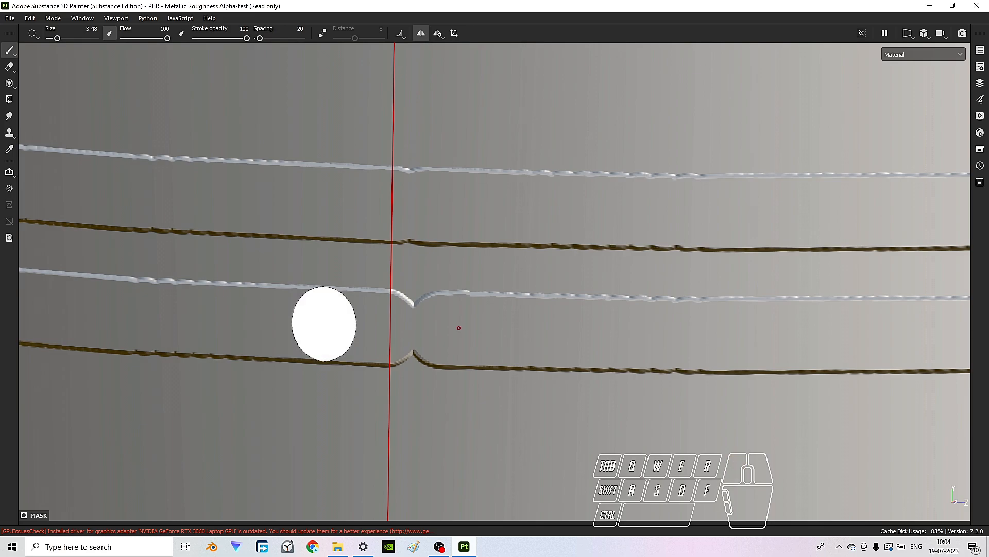
{"action": "left_click", "coordinate": [473, 327], "text": "shift"}
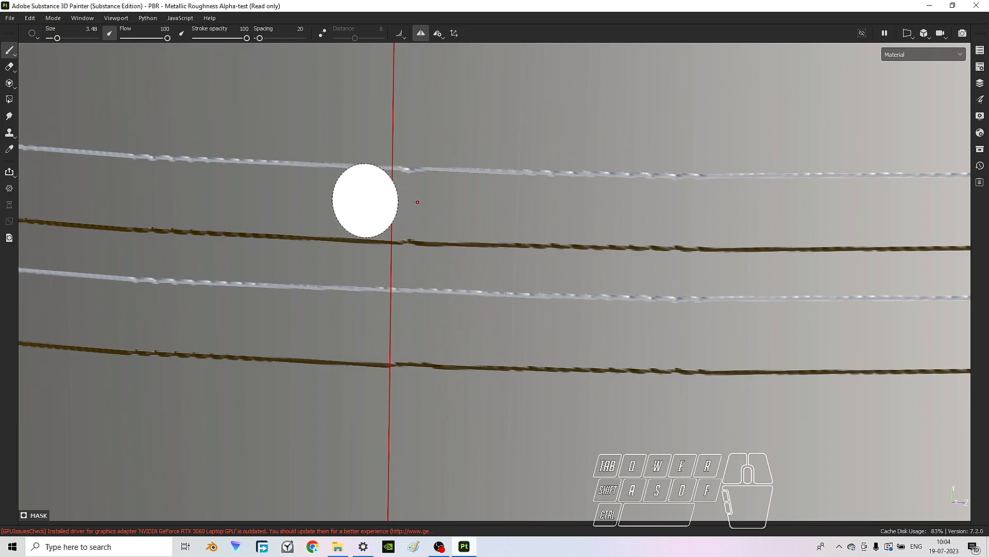
{"action": "left_click", "coordinate": [357, 203]}
{"action": "left_click", "coordinate": [443, 204], "text": "shift"}
- Restore the full interface and inspect the two finished bands around the lower body
{"action": "scroll", "coordinate": [435, 206], "scroll_direction": "down", "scroll_amount": 10}
{"action": "scroll", "coordinate": [589, 237], "scroll_direction": "up", "scroll_amount": 5}
{"action": "key", "text": "Tab"}
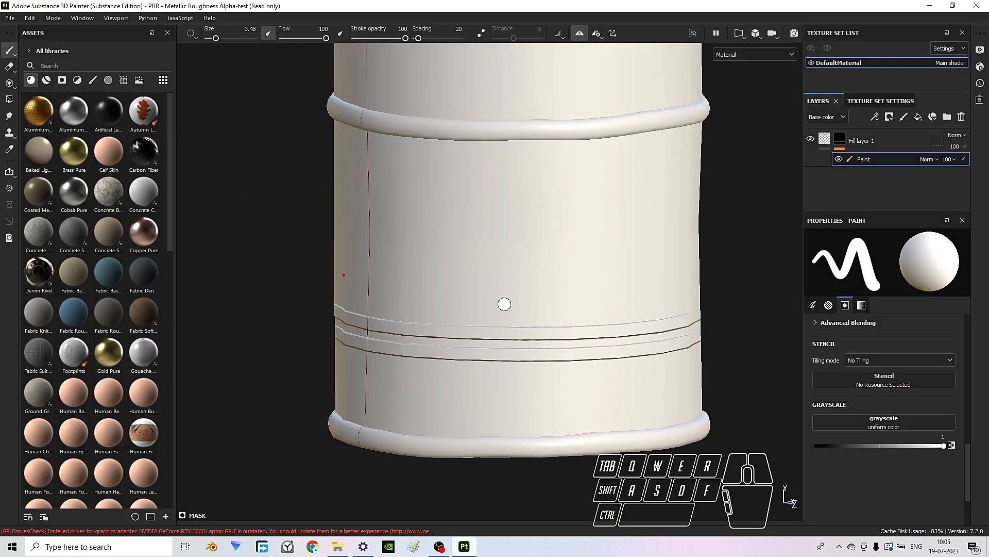
{"action": "scroll", "coordinate": [505, 304], "scroll_direction": "down", "scroll_amount": 3}
{"action": "left_click_drag", "start_coordinate": [495, 287], "coordinate": [494, 333], "text": "alt"}
{"action": "scroll", "coordinate": [495, 334], "scroll_direction": "up", "scroll_amount": 6}
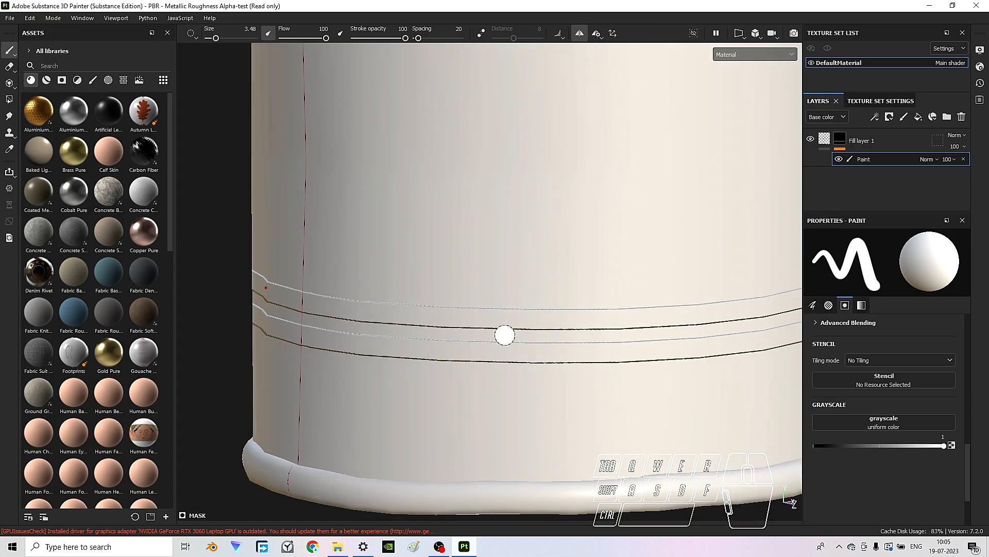
- Add a Blur filter to the fill layer's mask, above its paint effect
{"action": "scroll", "coordinate": [510, 320], "scroll_direction": "down", "scroll_amount": 6}
{"action": "scroll", "coordinate": [510, 360], "scroll_direction": "up", "scroll_amount": 3}
{"action": "middle_click_drag", "start_coordinate": [510, 360], "coordinate": [511, 324]}
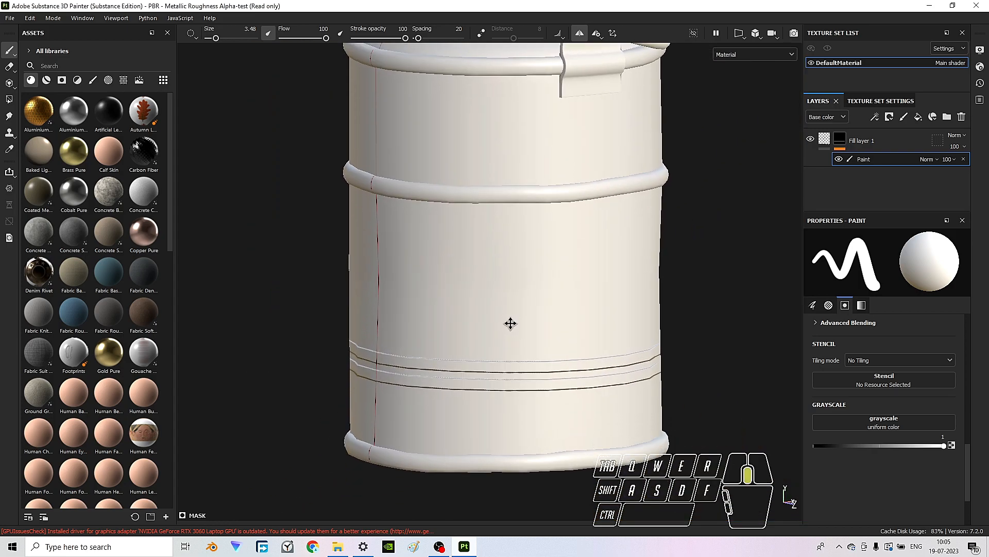
{"action": "scroll", "coordinate": [523, 335], "scroll_direction": "up", "scroll_amount": 2}
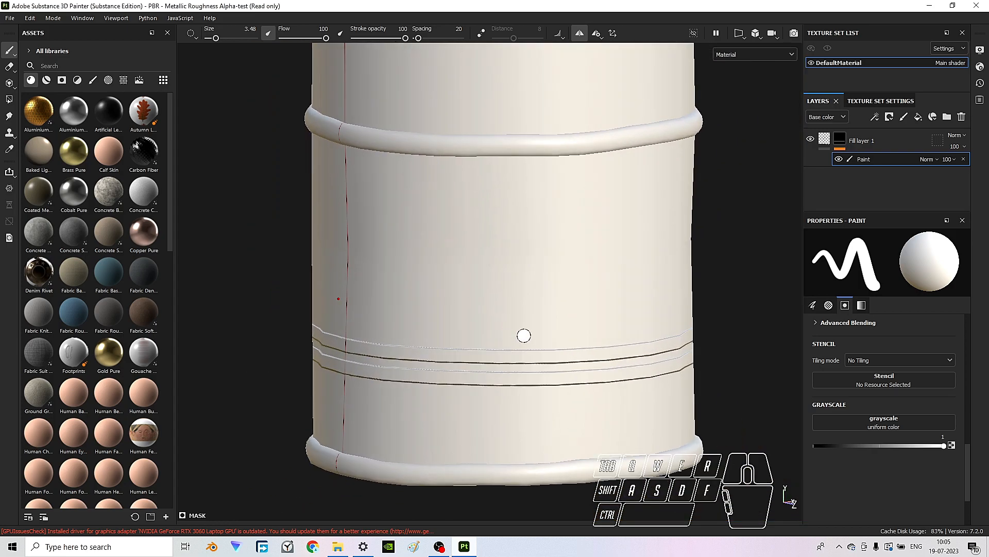
{"action": "left_click", "coordinate": [839, 142]}
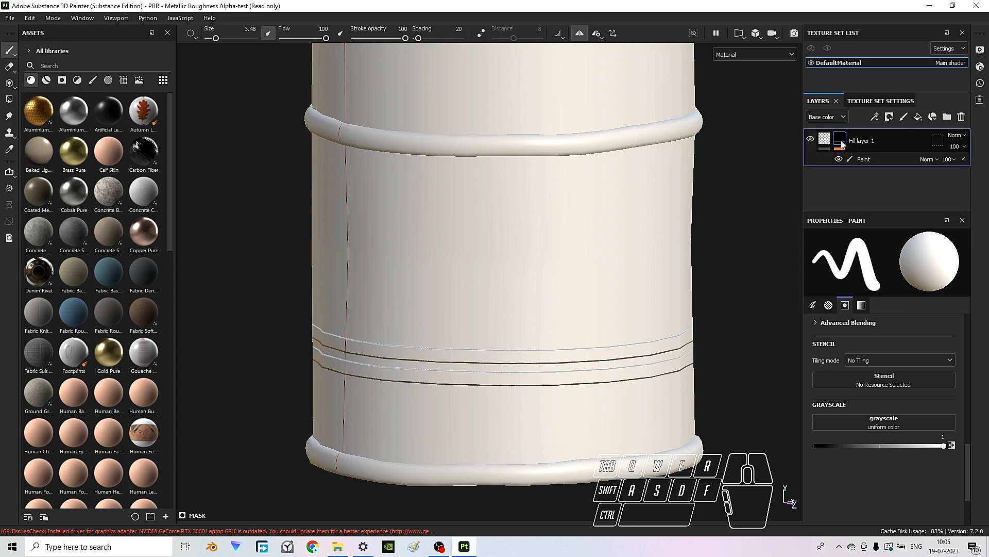
{"action": "left_click", "coordinate": [876, 118]}
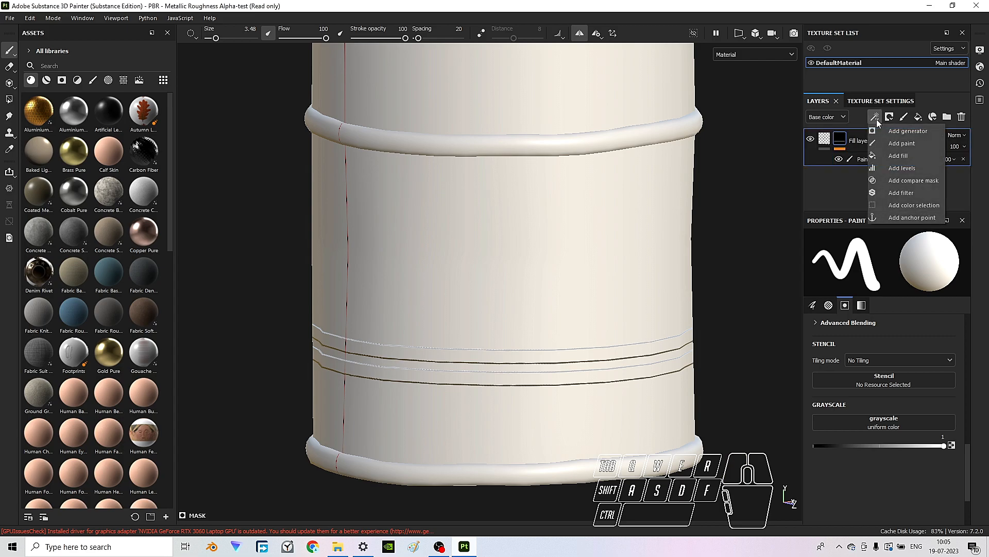
{"action": "left_click", "coordinate": [922, 193]}
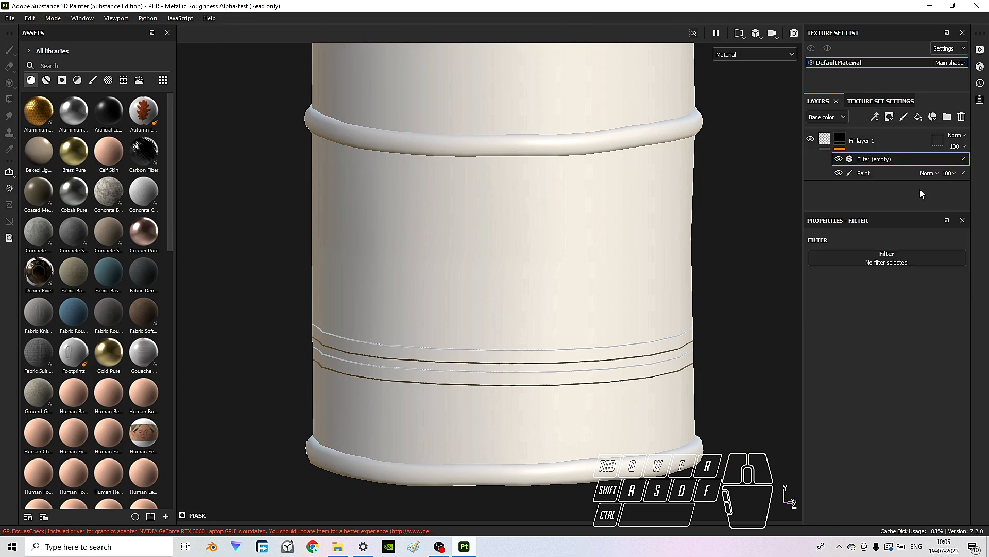
{"action": "left_click", "coordinate": [929, 257]}
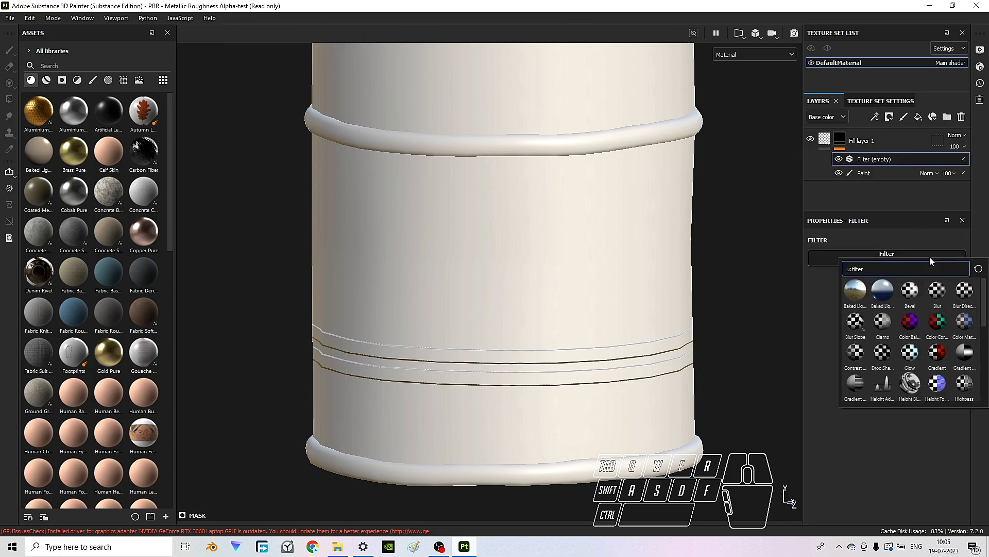
{"action": "left_click", "coordinate": [938, 298]}
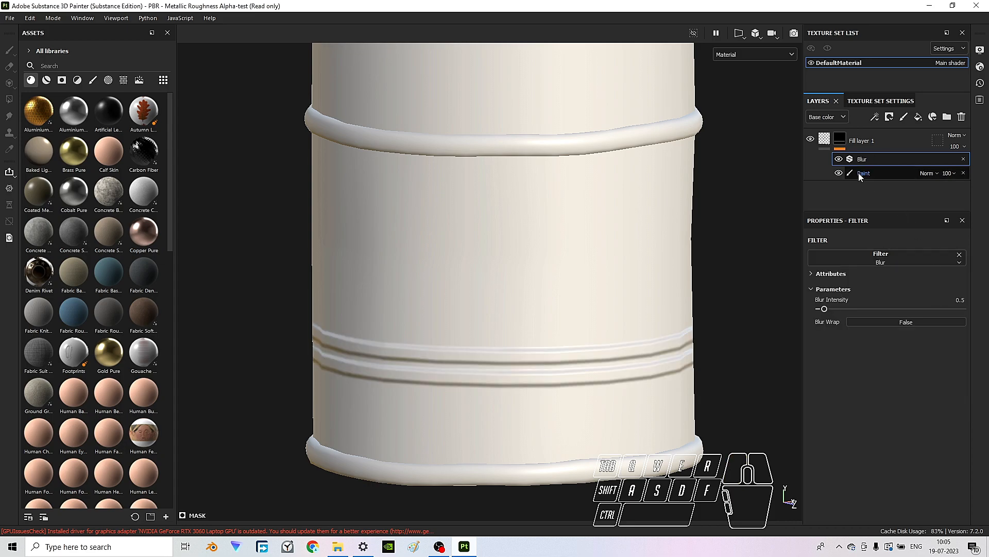
- Set the mask filter's Blur Intensity to 1.5 and check the softened bands around the lower body
{"action": "left_click_drag", "start_coordinate": [826, 311], "coordinate": [830, 310]}
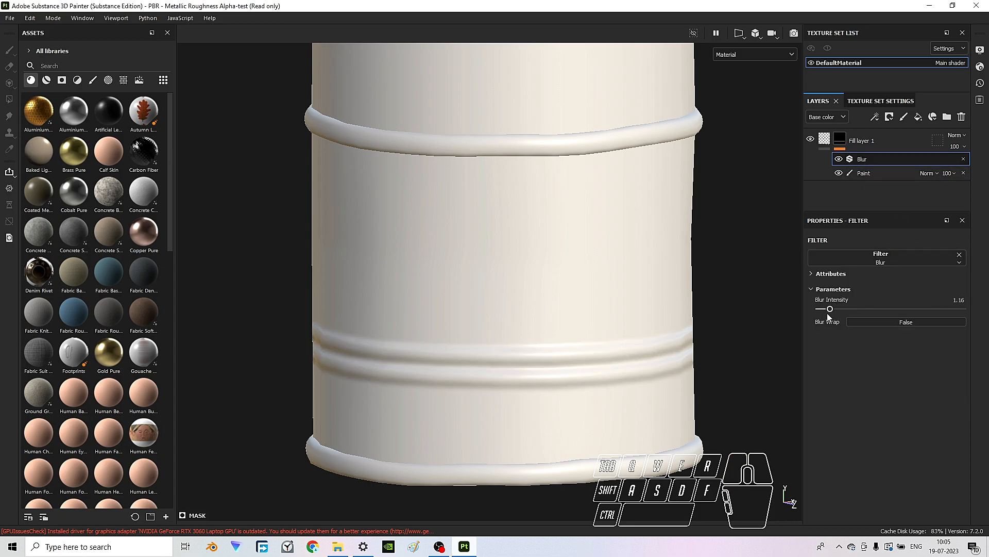
{"action": "left_click", "coordinate": [952, 300]}
{"action": "left_click_drag", "start_coordinate": [588, 369], "coordinate": [548, 352], "text": "alt"}
{"action": "scroll", "coordinate": [509, 325], "scroll_direction": "down", "scroll_amount": 3}
{"action": "scroll", "coordinate": [532, 333], "scroll_direction": "up", "scroll_amount": 8}
{"action": "scroll", "coordinate": [438, 320], "scroll_direction": "down", "scroll_amount": 5}
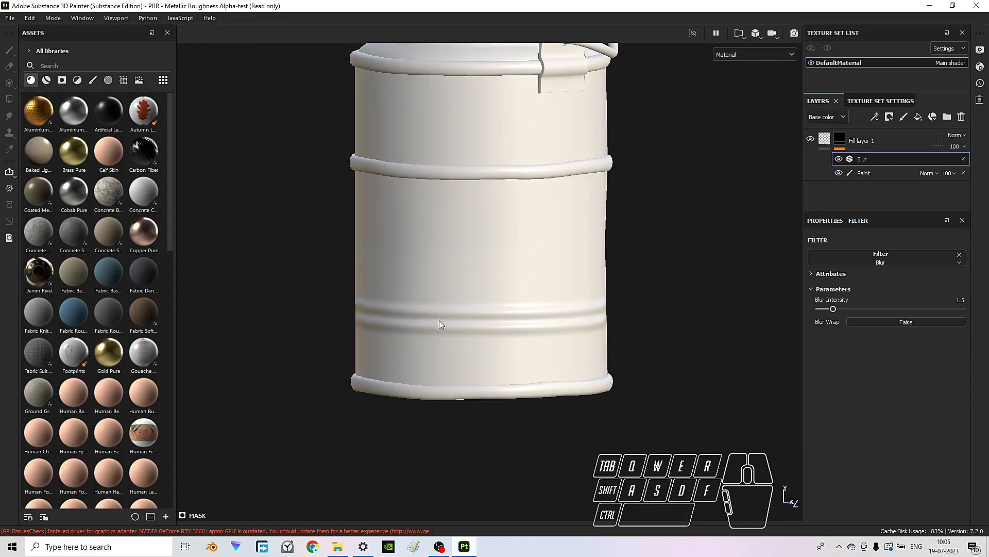
{"action": "left_click_drag", "start_coordinate": [453, 354], "coordinate": [424, 338], "text": "alt"}
{"action": "scroll", "coordinate": [448, 334], "scroll_direction": "up", "scroll_amount": 8}
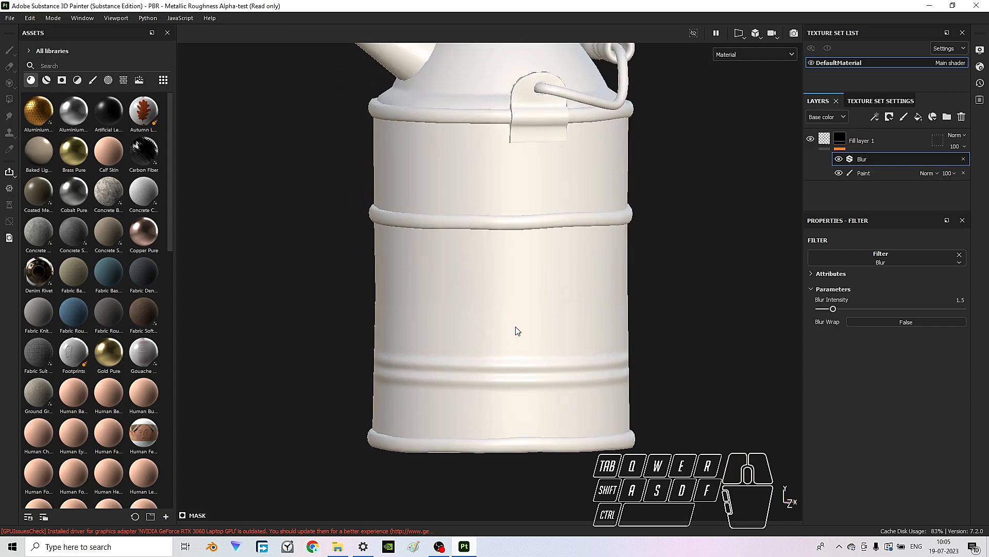
- Set the band fill layer's height to 0.35
{"action": "left_click", "coordinate": [825, 146]}
{"action": "left_click_drag", "start_coordinate": [900, 414], "coordinate": [903, 410]}
{"action": "left_click", "coordinate": [926, 406]}
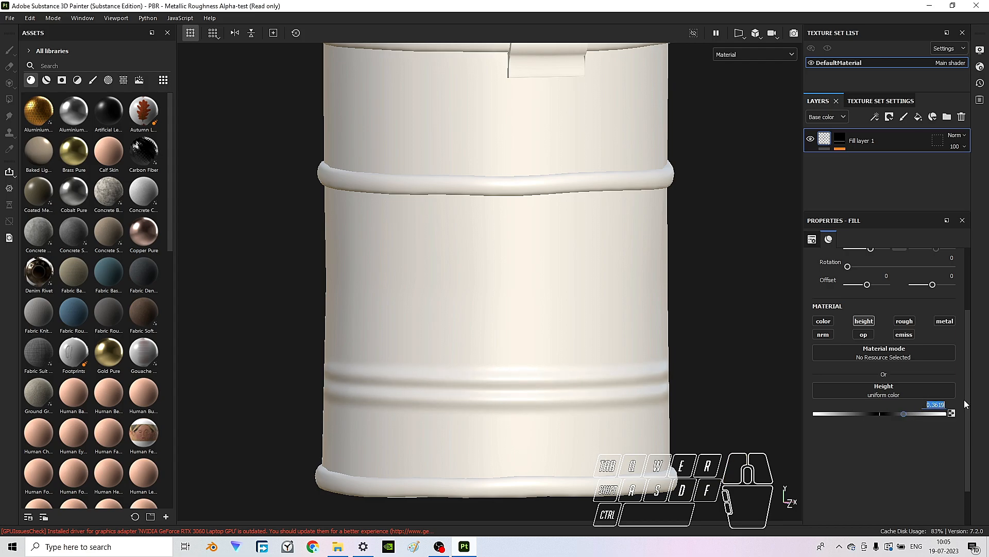
{"action": "type", "text": ".35"}
{"action": "key", "text": "Return"}
- Examine the softened raised bands around the lower body from several angles and distances
{"action": "scroll", "coordinate": [452, 281], "scroll_direction": "down", "scroll_amount": 5}
{"action": "scroll", "coordinate": [401, 278], "scroll_direction": "up", "scroll_amount": 1}
{"action": "left_click_drag", "start_coordinate": [401, 279], "coordinate": [404, 378], "text": "alt"}
{"action": "scroll", "coordinate": [404, 377], "scroll_direction": "up", "scroll_amount": 3}
{"action": "middle_click_drag", "start_coordinate": [463, 344], "coordinate": [523, 284], "text": "alt"}
{"action": "scroll", "coordinate": [492, 355], "scroll_direction": "up", "scroll_amount": 2}
{"action": "left_click_drag", "start_coordinate": [491, 362], "coordinate": [429, 337], "text": "alt"}
{"action": "middle_click_drag", "start_coordinate": [560, 374], "coordinate": [476, 327], "text": "alt"}
{"action": "scroll", "coordinate": [515, 317], "scroll_direction": "up", "scroll_amount": 2}
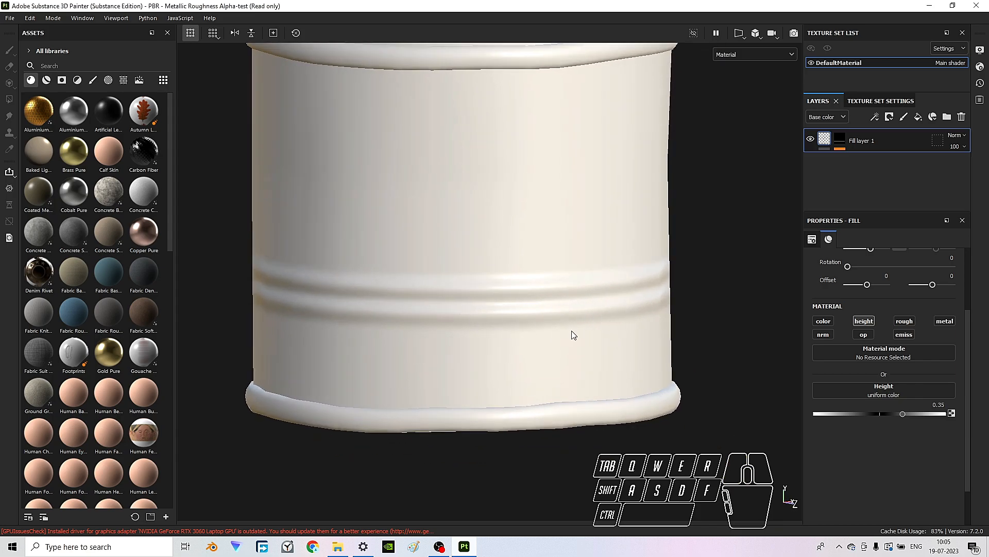
{"action": "scroll", "coordinate": [546, 322], "scroll_direction": "up", "scroll_amount": 3}
{"action": "mouse_move", "coordinate": [574, 246]}
{"action": "left_mouse_down", "text": "alt"}
{"action": "mouse_move", "coordinate": [552, 254]}
{"action": "mouse_move", "coordinate": [576, 267]}
{"action": "mouse_move", "coordinate": [566, 257]}
{"action": "left_mouse_up", "text": "alt"}
{"action": "scroll", "coordinate": [566, 257], "scroll_direction": "down", "scroll_amount": 4}
{"action": "middle_click_drag", "start_coordinate": [522, 227], "coordinate": [516, 296], "text": "alt"}
{"action": "scroll", "coordinate": [563, 372], "scroll_direction": "up", "scroll_amount": 4}
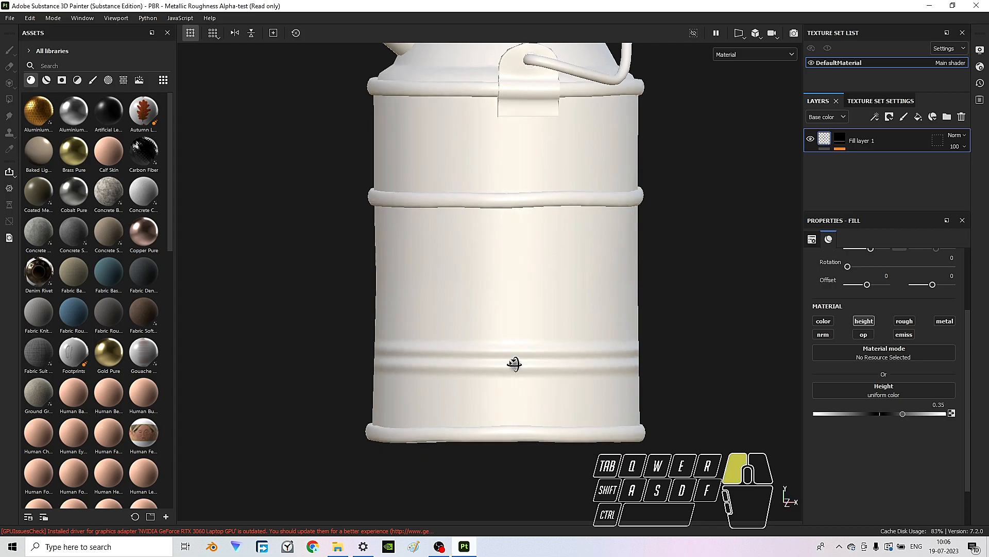
{"action": "left_click_drag", "start_coordinate": [553, 360], "coordinate": [529, 363], "text": "alt"}
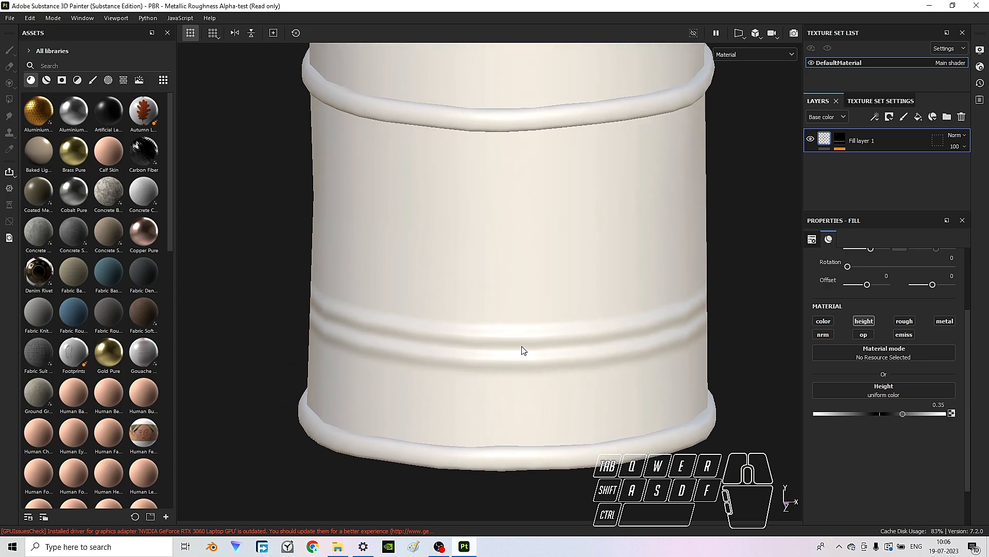
{"action": "scroll", "coordinate": [626, 354], "scroll_direction": "up", "scroll_amount": 2}
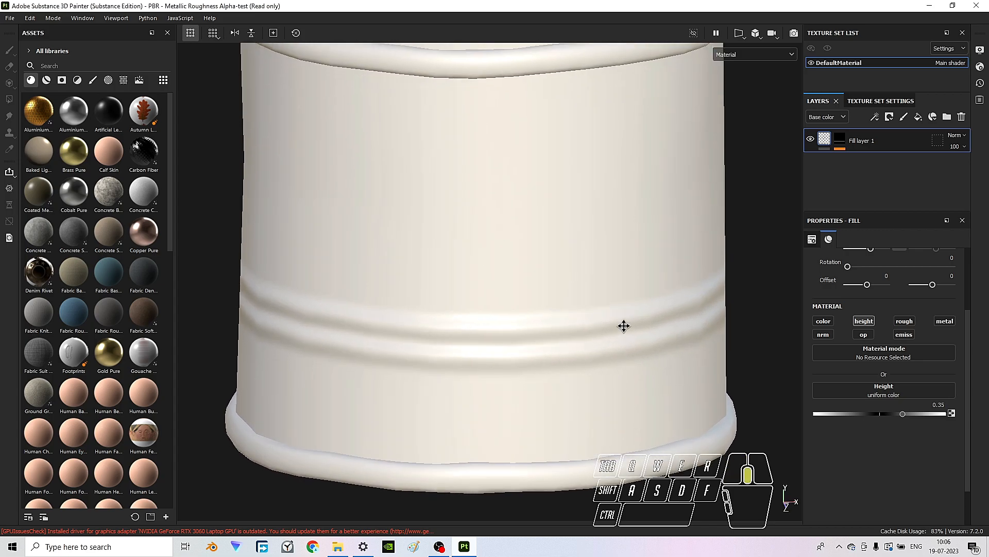
{"action": "scroll", "coordinate": [556, 329], "scroll_direction": "up", "scroll_amount": 3}
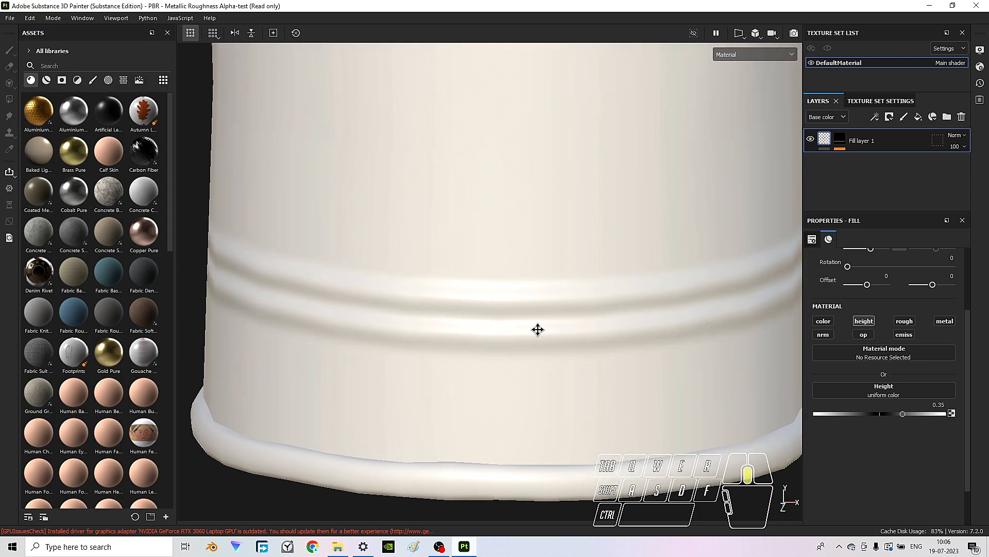
- Review the mesh maps in the texture set's settings and return to the layer stack
{"action": "left_click", "coordinate": [869, 101]}
{"action": "scroll", "coordinate": [886, 178], "scroll_direction": "down", "scroll_amount": 3}
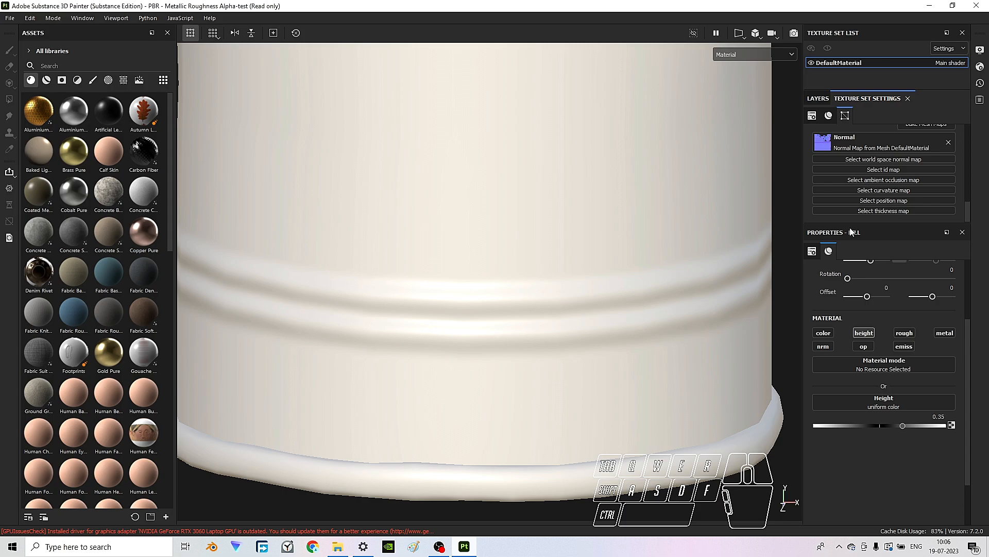
{"action": "scroll", "coordinate": [657, 328], "scroll_direction": "down", "scroll_amount": 5}
{"action": "scroll", "coordinate": [776, 113], "scroll_direction": "down", "scroll_amount": 3}
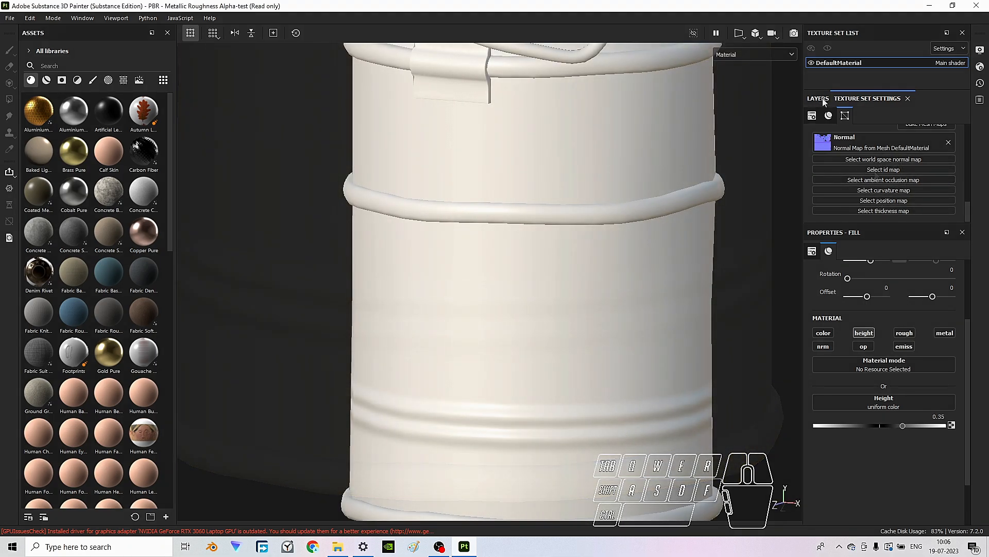
{"action": "left_click", "coordinate": [818, 98]}
- Rename the fill layer that holds the two bands as "strips"
{"action": "scroll", "coordinate": [536, 246], "scroll_direction": "down", "scroll_amount": 2}
{"action": "middle_click_drag", "start_coordinate": [534, 250], "coordinate": [519, 267]}
{"action": "scroll", "coordinate": [533, 354], "scroll_direction": "up", "scroll_amount": 1}
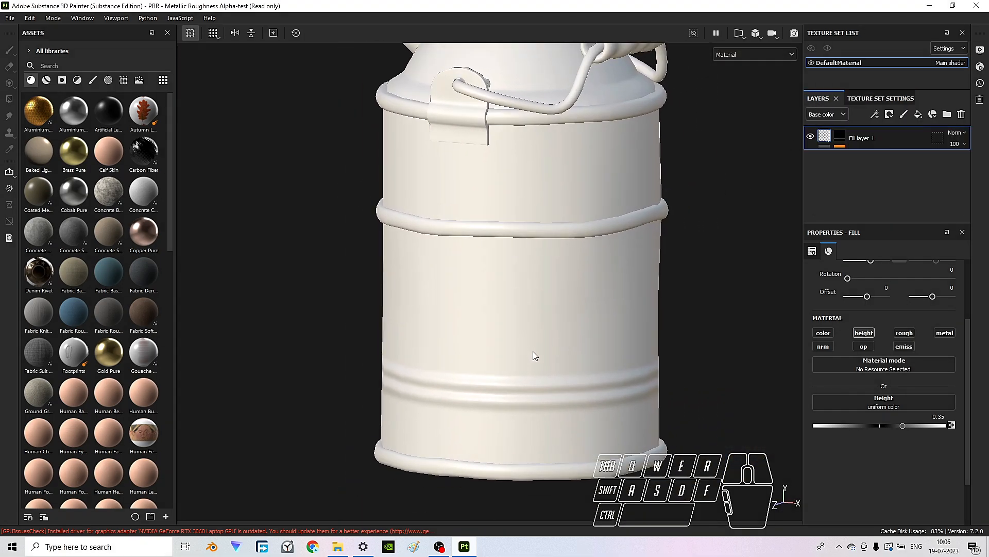
{"action": "scroll", "coordinate": [529, 304], "scroll_direction": "up", "scroll_amount": 3}
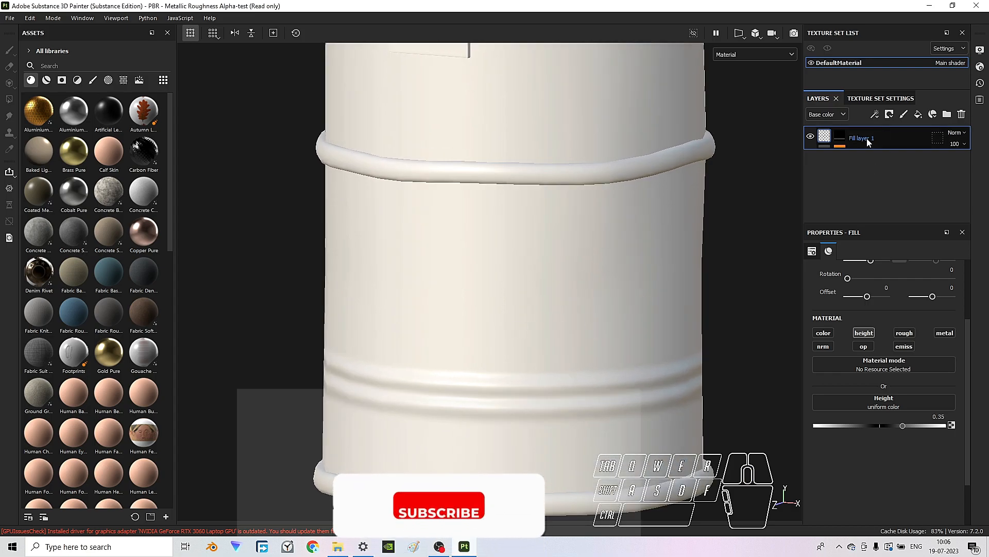
{"action": "double_click", "coordinate": [864, 138]}
{"action": "type", "text": "stri"}
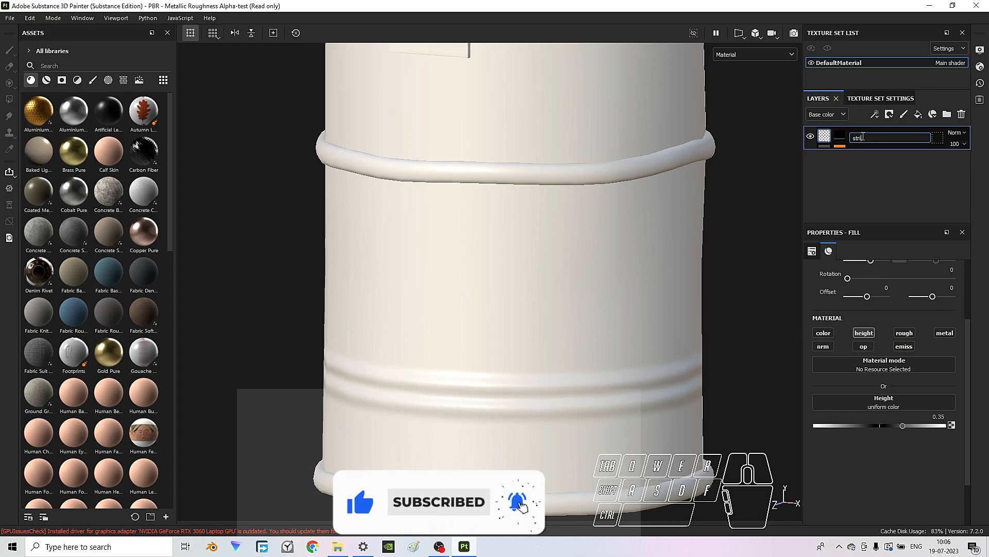
{"action": "type", "text": "ps"}
{"action": "key", "text": "Return"}
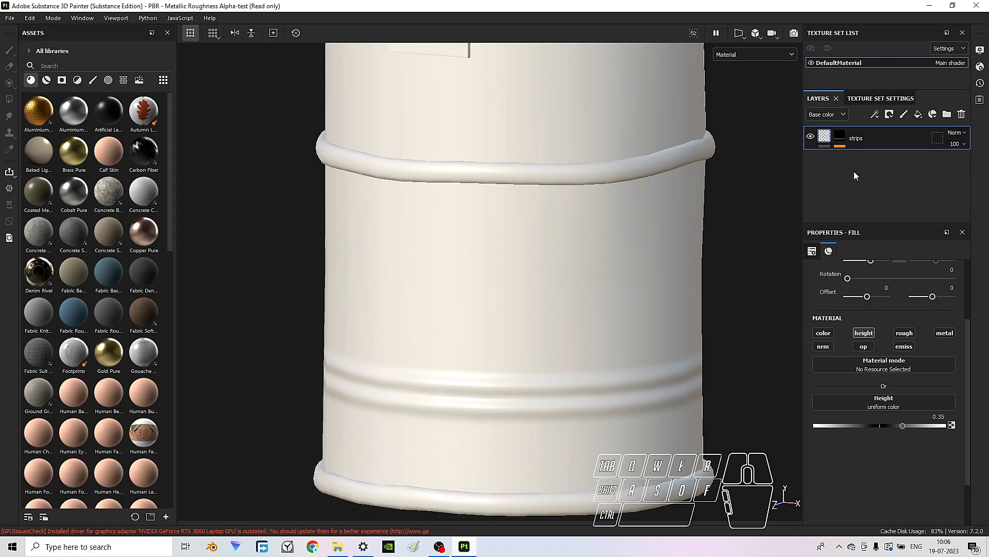
- Save the project as Kerosene Can_01 in the Kerosene Can Part 4 folder
{"action": "left_click", "coordinate": [826, 137]}
{"action": "key", "text": "f"}
{"action": "scroll", "coordinate": [434, 339], "scroll_direction": "down", "scroll_amount": 1}
{"action": "scroll", "coordinate": [434, 339], "scroll_direction": "up", "scroll_amount": 1, "text": "alt"}
{"action": "left_click", "coordinate": [10, 19]}
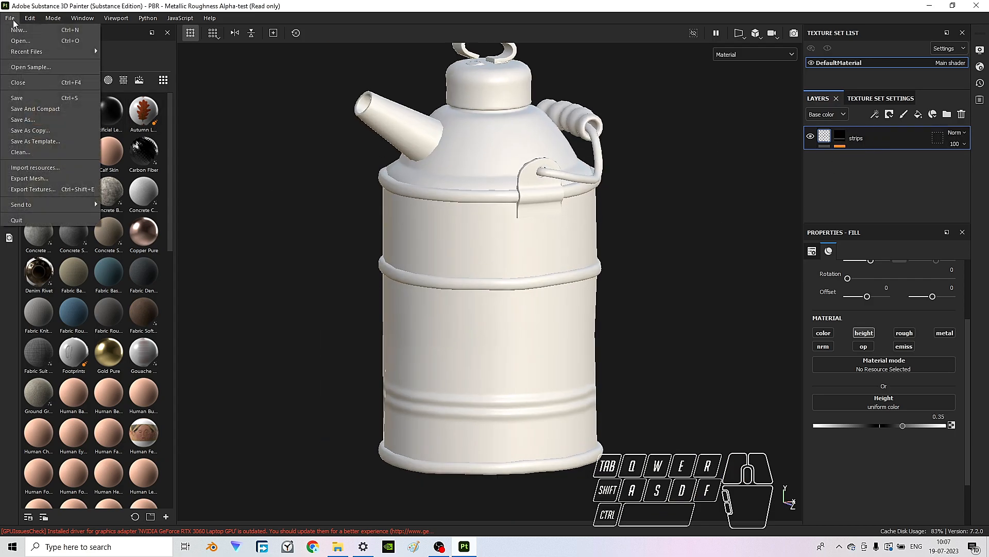
{"action": "left_click", "coordinate": [46, 98]}
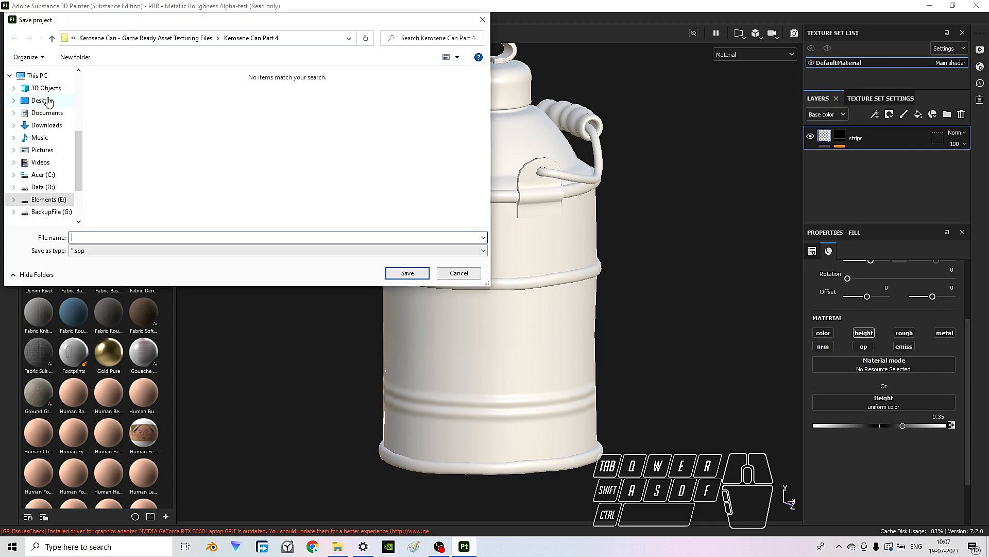
{"action": "left_click", "coordinate": [169, 239]}
{"action": "key", "text": "Caps_Lock"}
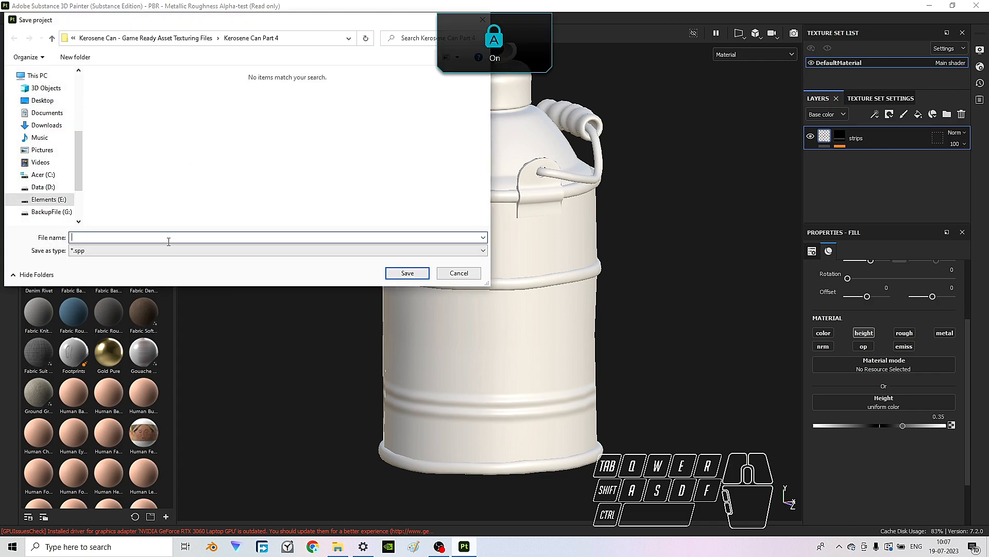
{"action": "type", "text": "Ker"}
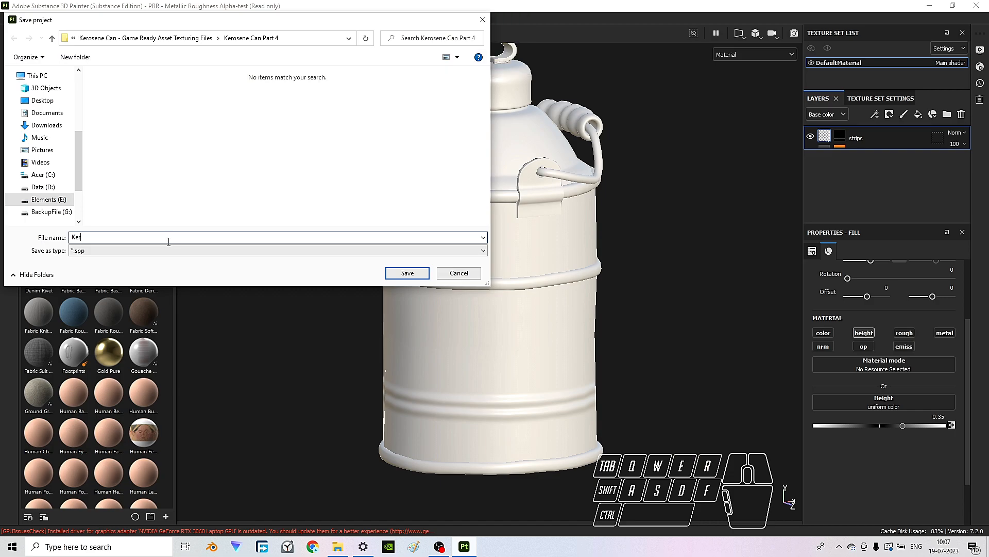
{"action": "type", "text": "osene"}
{"action": "key", "text": "Caps_Lock"}
{"action": "left_click", "coordinate": [422, 274]}
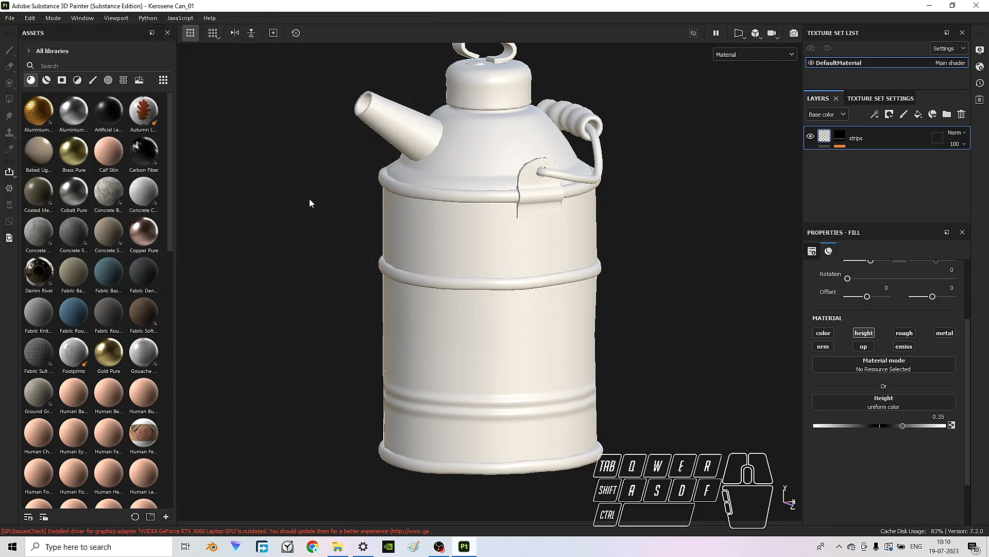
- Rotate the environment lighting so that the handle side of the can is brightly lit
{"action": "left_click_drag", "start_coordinate": [544, 248], "coordinate": [467, 260], "text": "alt"}
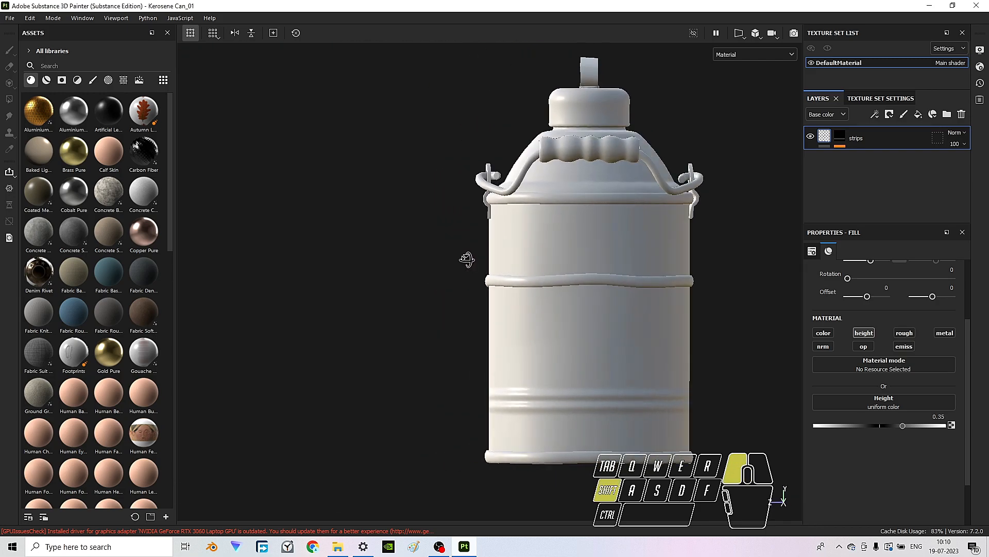
{"action": "scroll", "coordinate": [588, 284], "scroll_direction": "up", "scroll_amount": 3}
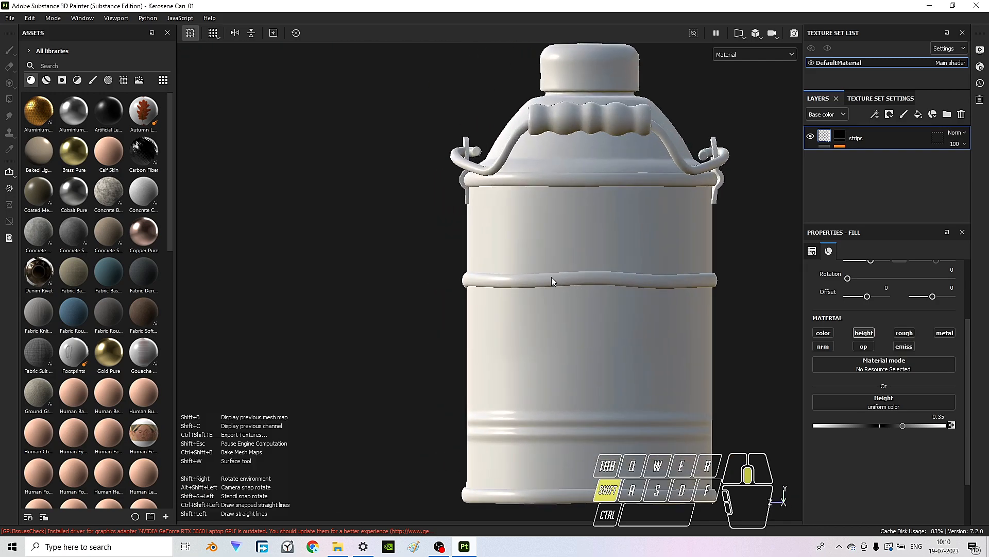
{"action": "middle_click_drag", "start_coordinate": [618, 292], "coordinate": [482, 263]}
{"action": "right_click_drag", "start_coordinate": [590, 255], "coordinate": [511, 275], "text": "shift"}
{"action": "scroll", "coordinate": [469, 332], "scroll_direction": "up", "scroll_amount": 2}
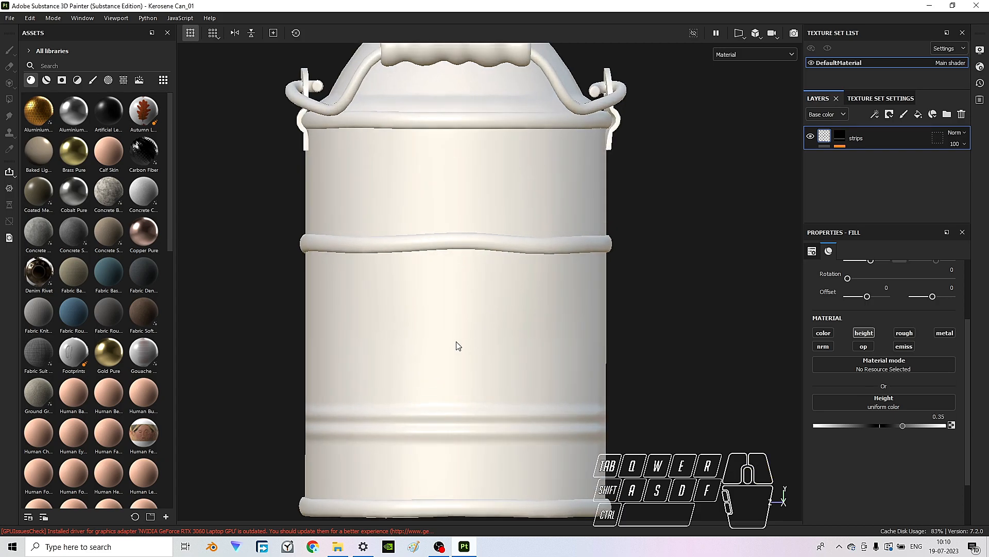
{"action": "middle_click_drag", "start_coordinate": [476, 346], "coordinate": [502, 322]}
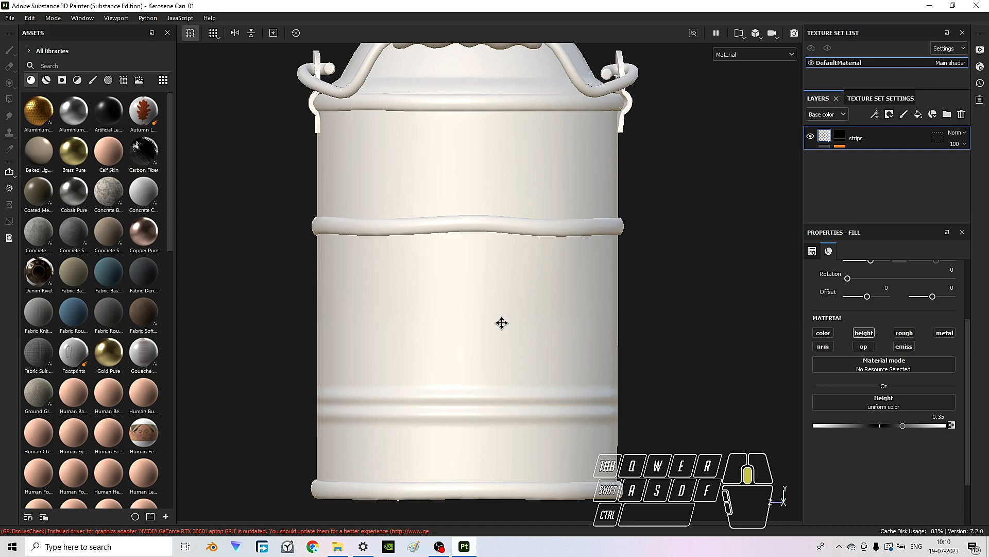
- Add a new fill layer above strips with only the height channel enabled and its height set to 0.1
{"action": "left_click", "coordinate": [918, 114]}
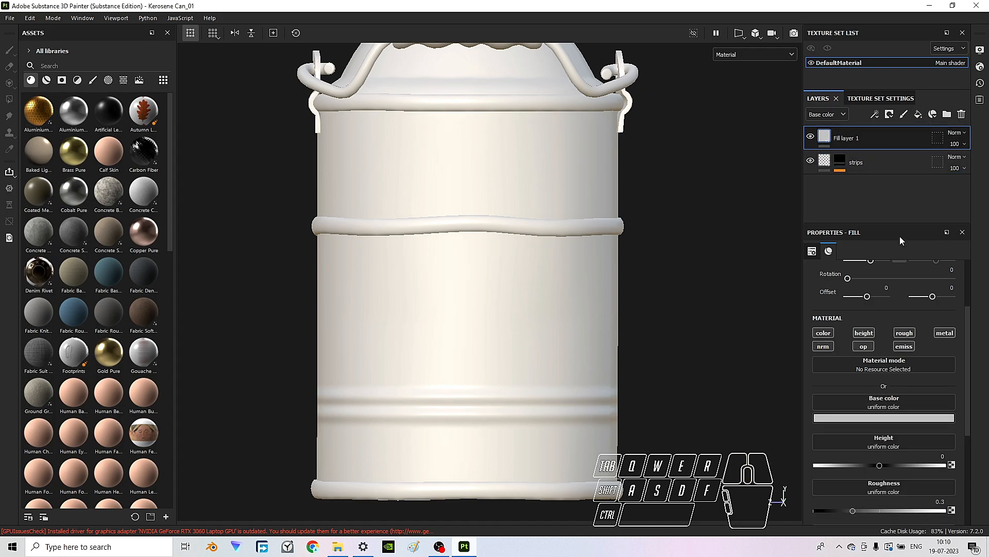
{"action": "left_click", "coordinate": [870, 332]}
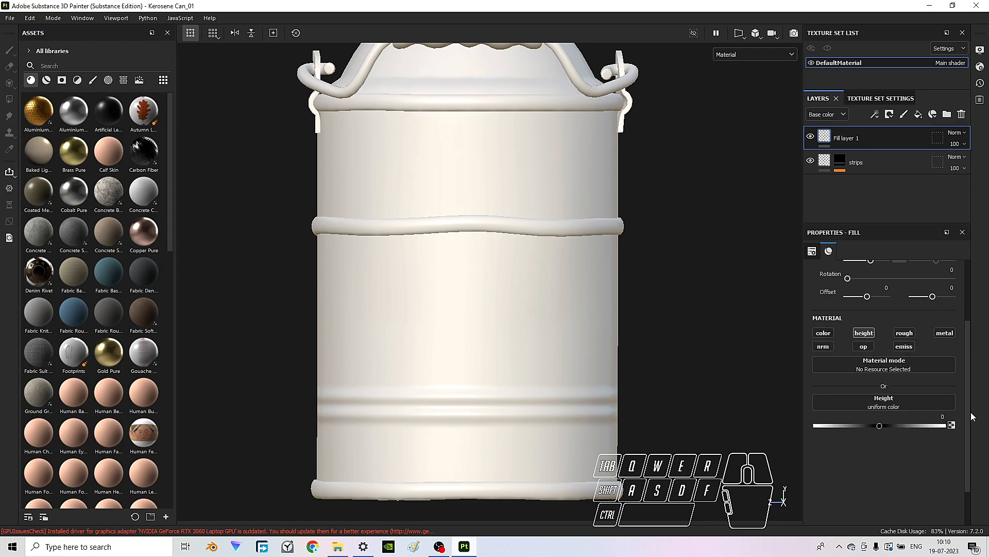
{"action": "left_click", "coordinate": [938, 417]}
{"action": "key", "text": "BackSpace"}
- Duplicate the height-only Fill layer 1 and set the copy's height to 0.3
{"action": "left_click", "coordinate": [836, 141]}
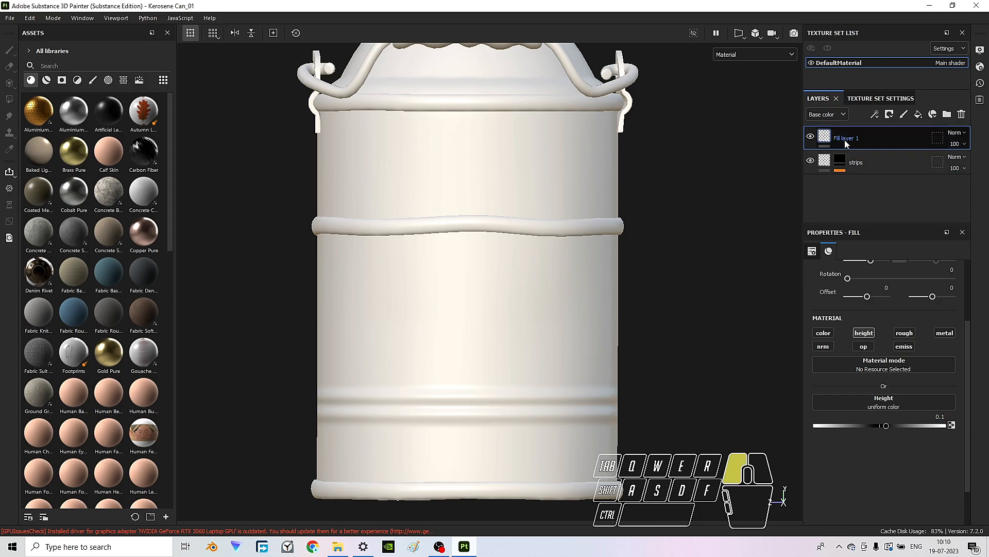
{"action": "right_click", "coordinate": [829, 140]}
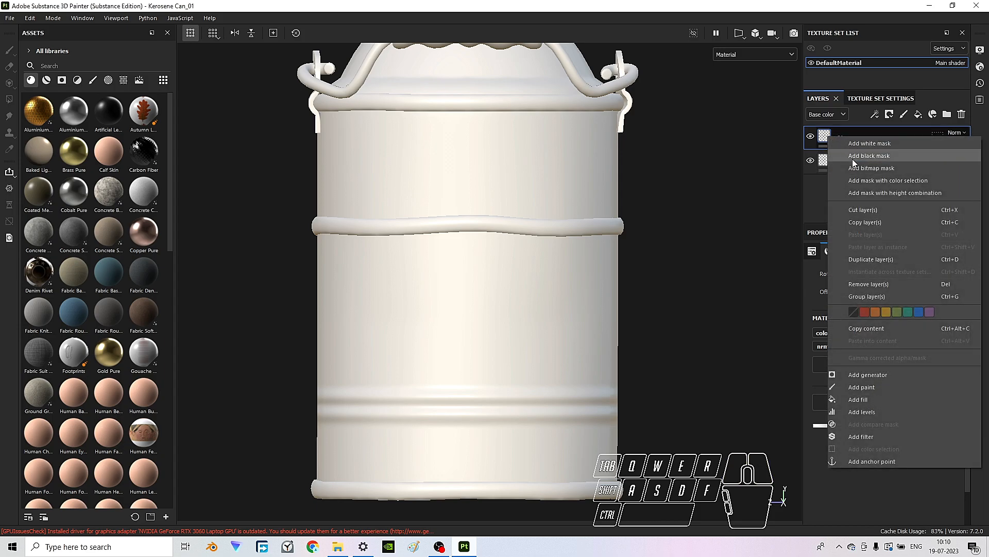
{"action": "left_click", "coordinate": [883, 255]}
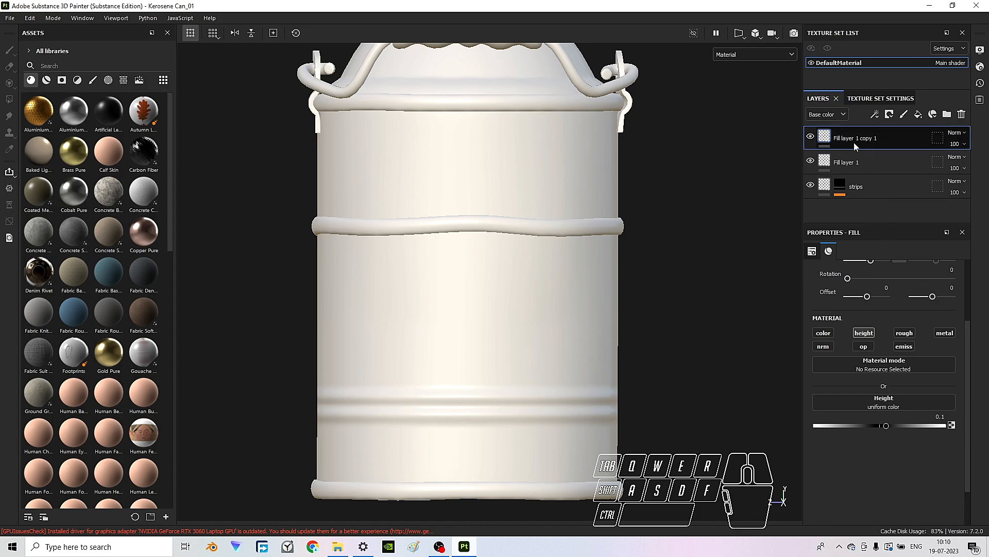
{"action": "left_click", "coordinate": [827, 138]}
{"action": "left_click", "coordinate": [948, 416]}
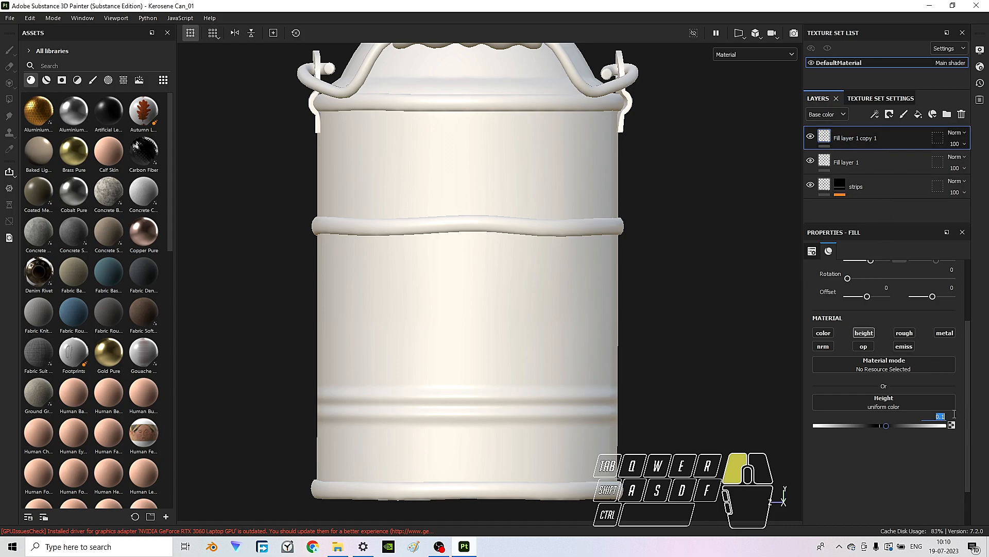
{"action": "type", "text": ".3"}
{"action": "key", "text": "Return"}
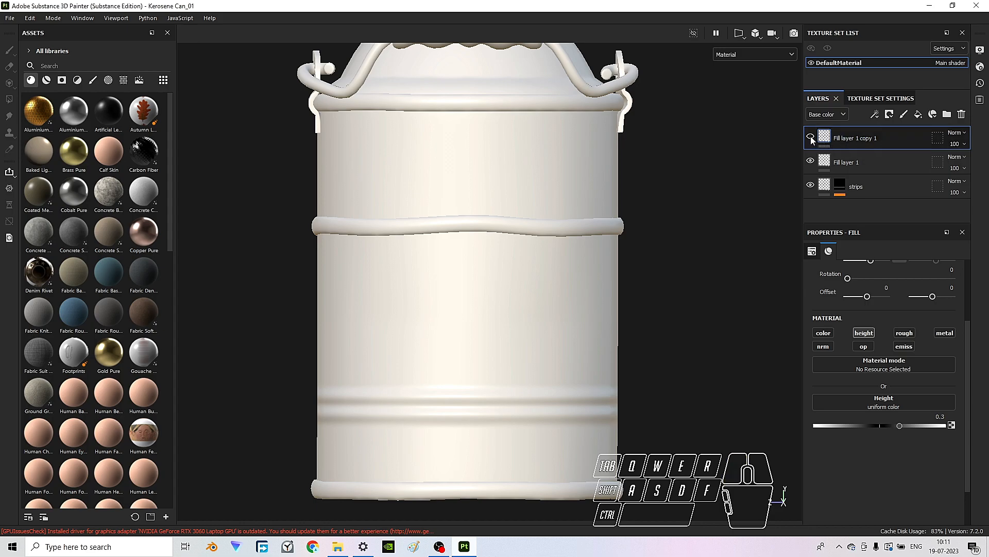
- Keep the copy hidden and add a black mask to the original Fill layer 1
{"action": "left_click", "coordinate": [845, 162]}
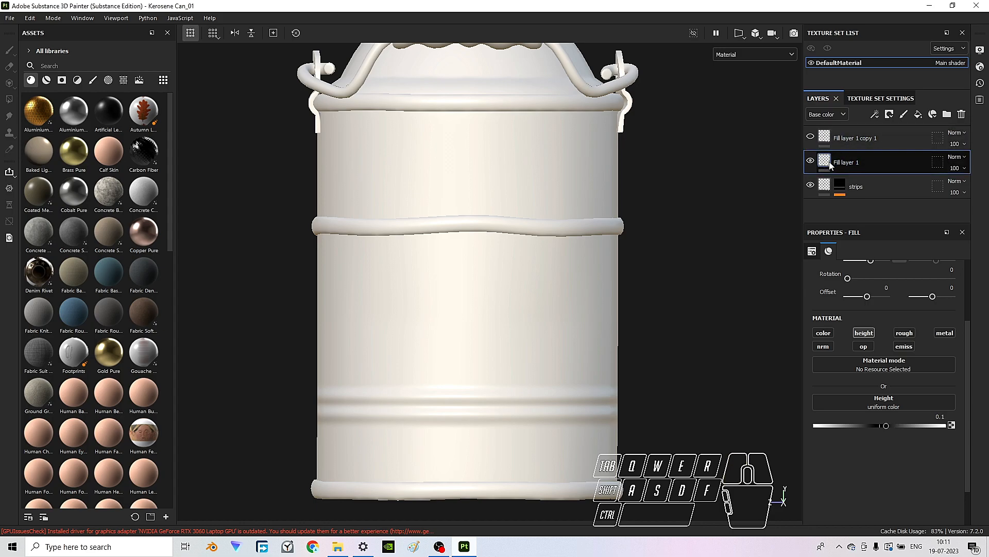
{"action": "right_click", "coordinate": [829, 163]}
{"action": "left_click", "coordinate": [874, 176]}
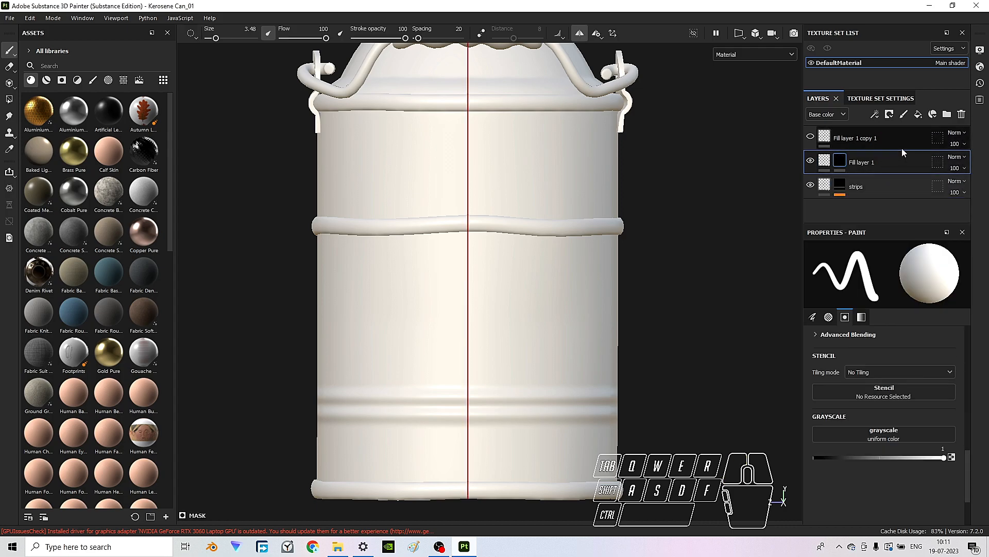
- Group Fill layer 1 and its copy into one folder and collapse that folder
{"action": "left_click", "coordinate": [866, 139]}
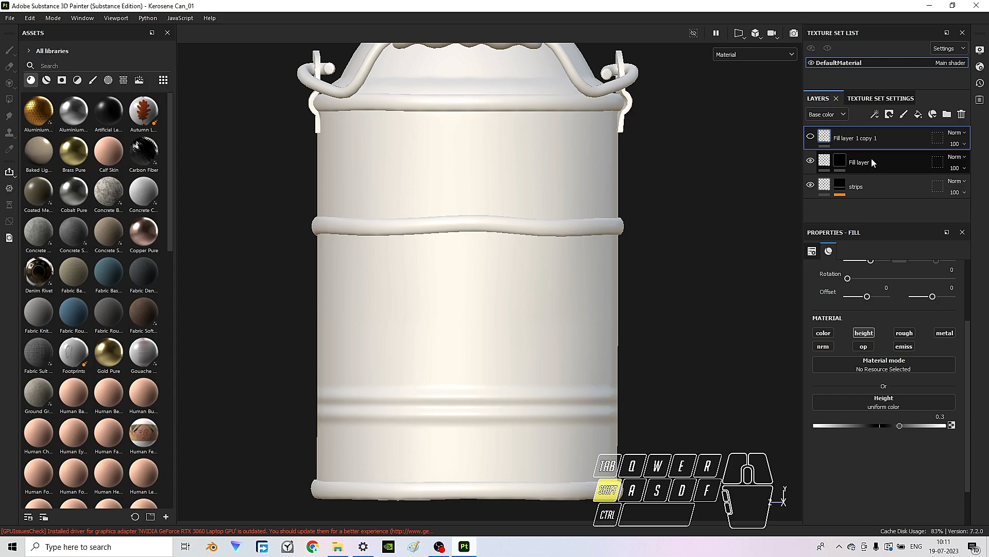
{"action": "left_click", "coordinate": [872, 161], "text": "shift"}
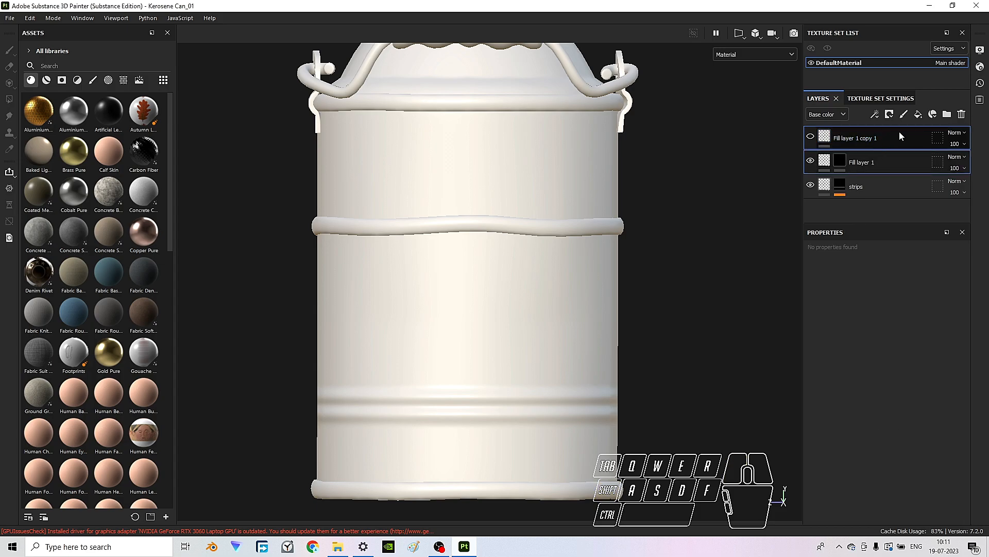
{"action": "key", "text": "ctrl"}
{"action": "key", "text": "ctrl+g"}
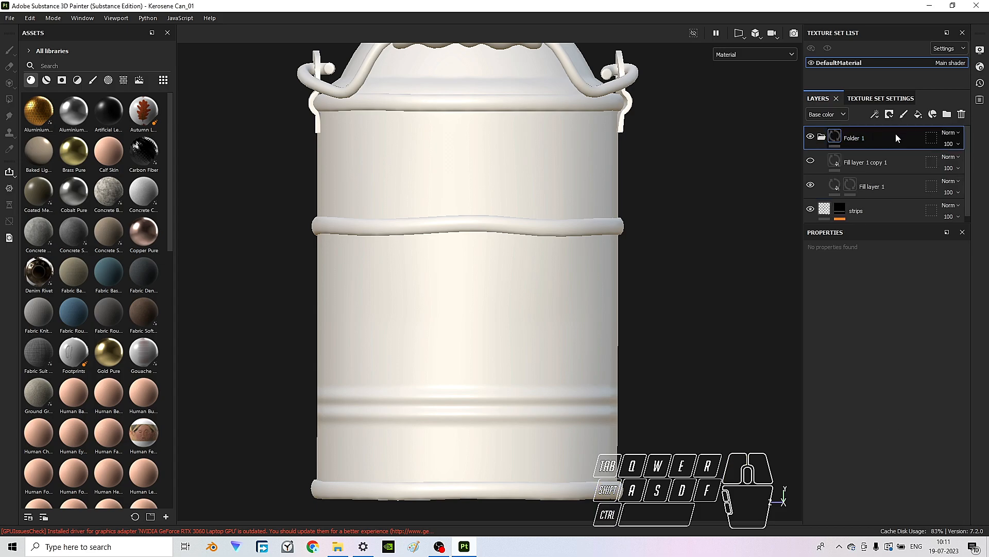
{"action": "left_click", "coordinate": [824, 137]}
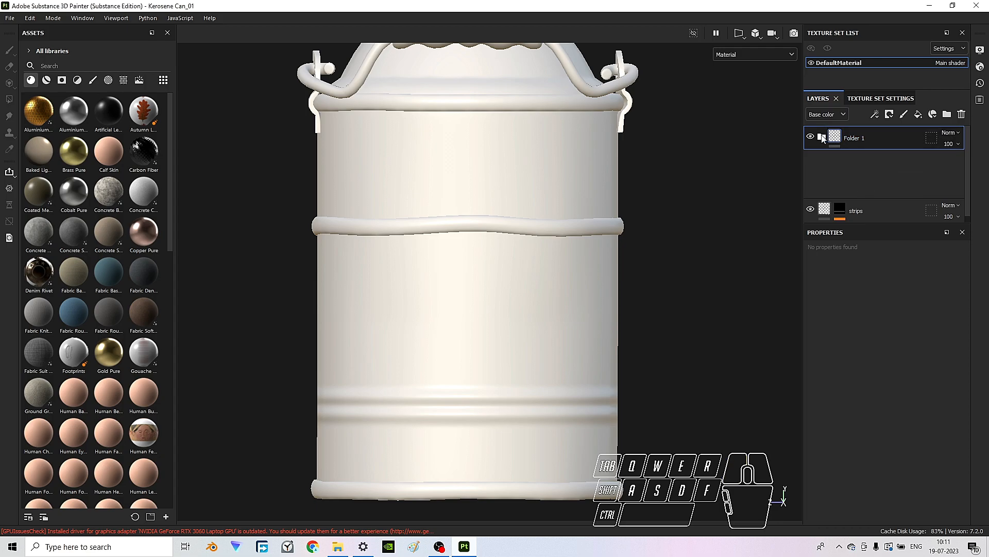
- Add a black mask to the new folder and display the mask channel in the viewport
{"action": "right_click", "coordinate": [834, 138]}
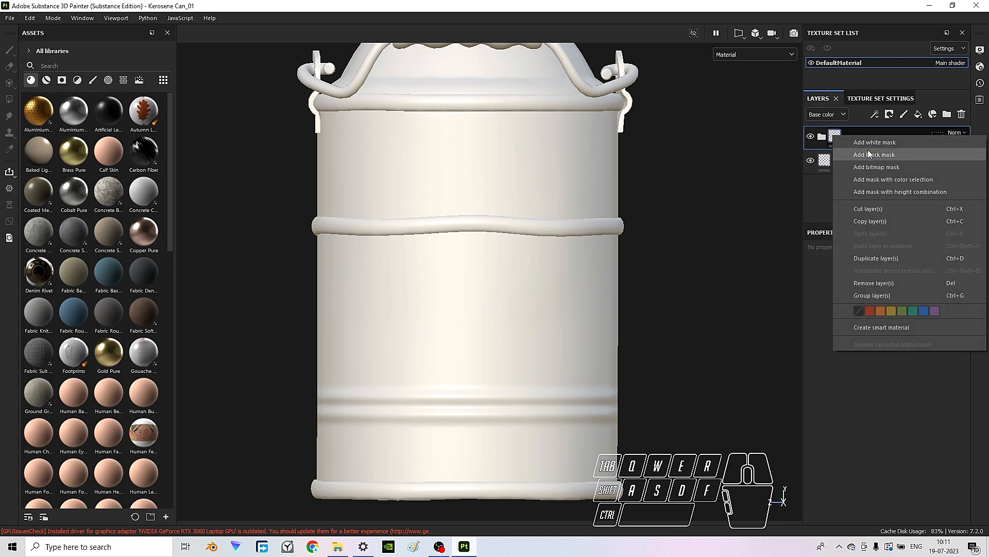
{"action": "left_click", "coordinate": [890, 156]}
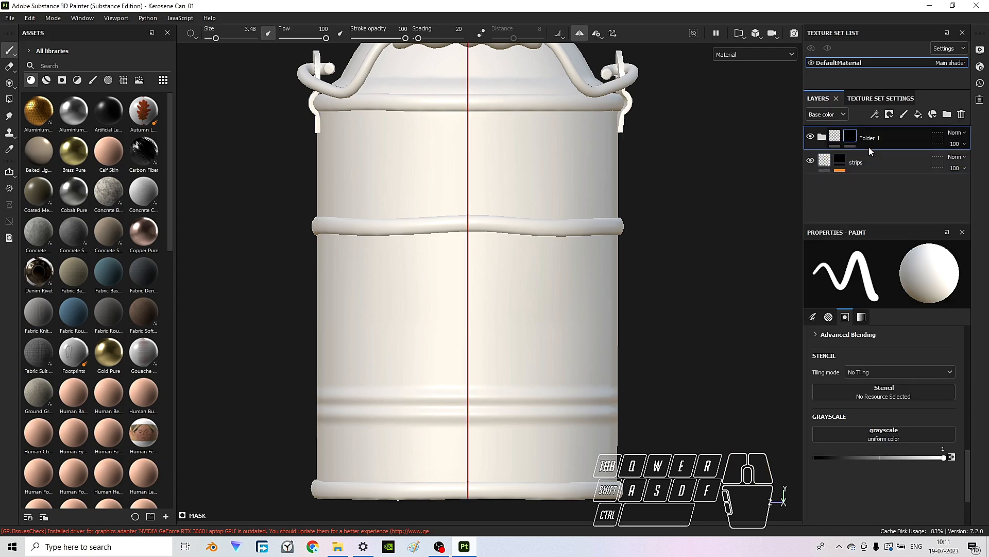
{"action": "left_click", "coordinate": [749, 55]}
{"action": "scroll", "coordinate": [741, 148], "scroll_direction": "down", "scroll_amount": 2}
{"action": "left_click", "coordinate": [740, 150]}
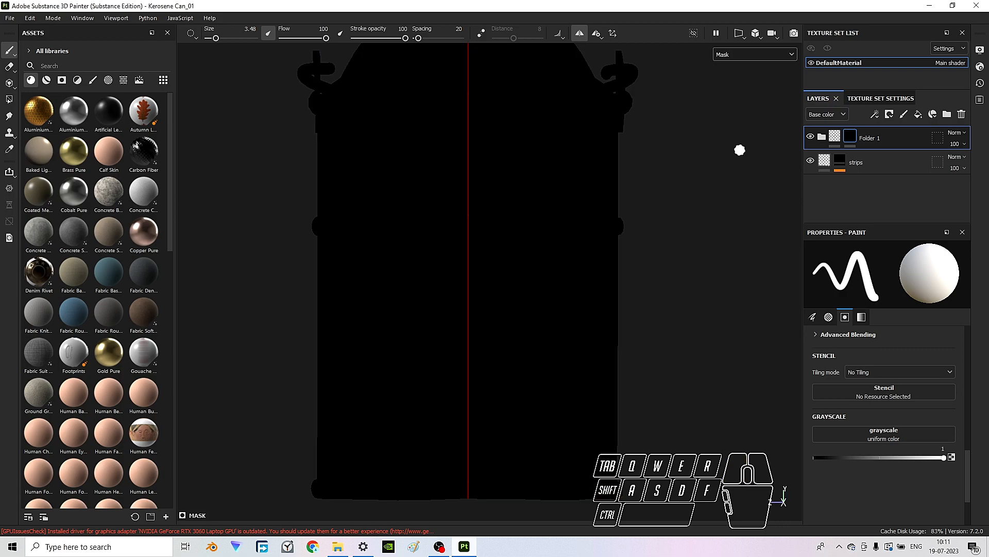
{"action": "left_click", "coordinate": [852, 140]}
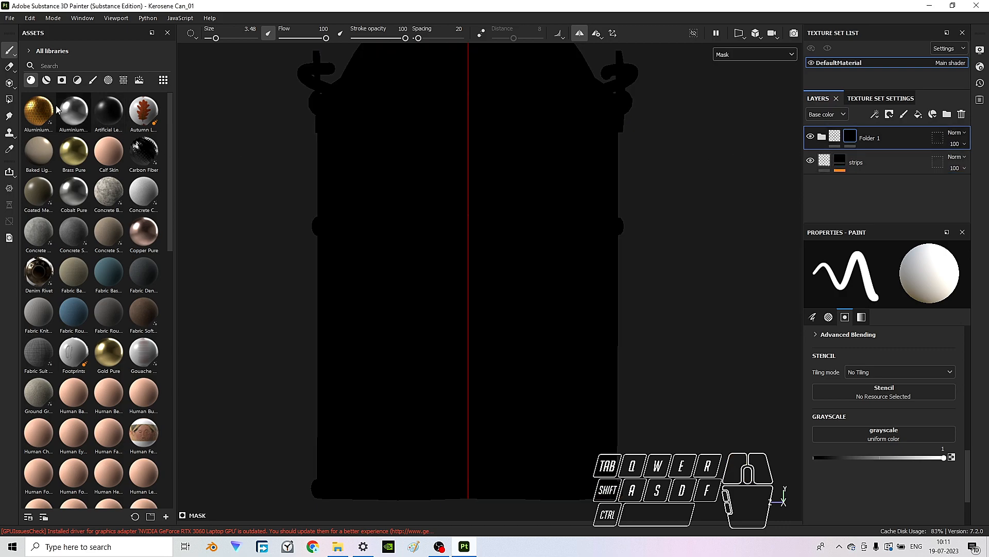
- Fill the can body white on the folder mask with Polygon Fill in UV chunk mode
{"action": "left_click", "coordinate": [10, 100]}
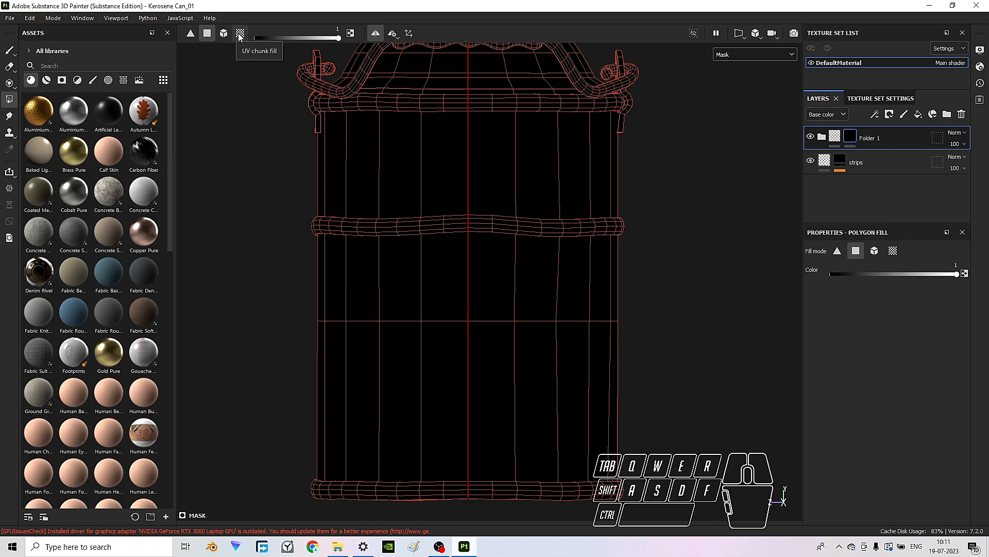
{"action": "left_click", "coordinate": [239, 34]}
{"action": "left_click", "coordinate": [519, 174]}
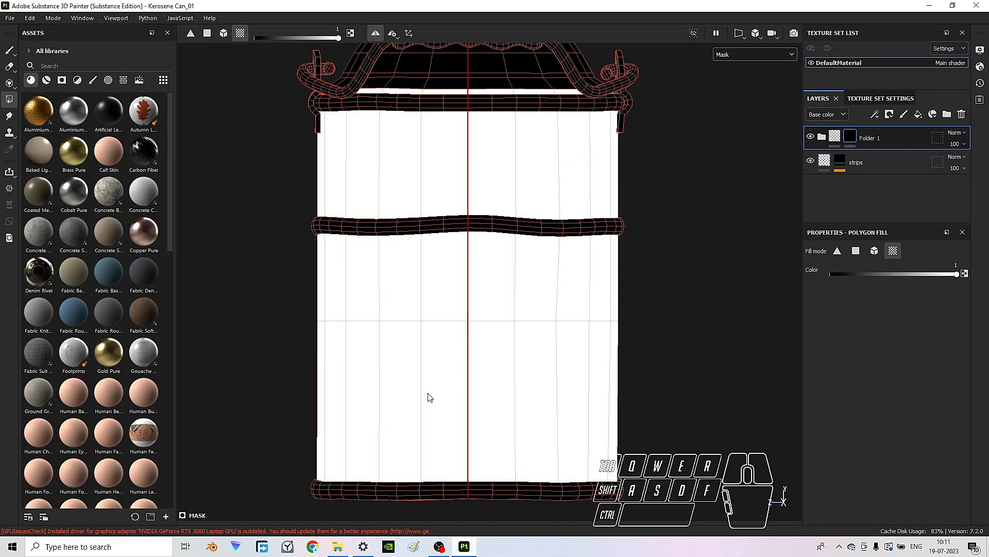
{"action": "scroll", "coordinate": [505, 164], "scroll_direction": "down", "scroll_amount": 2}
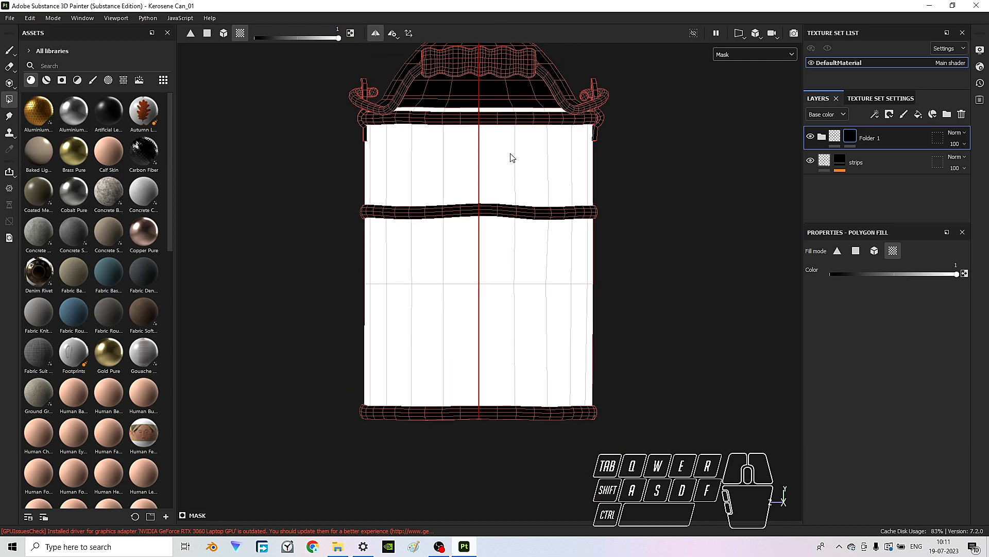
{"action": "scroll", "coordinate": [512, 157], "scroll_direction": "up", "scroll_amount": 2}
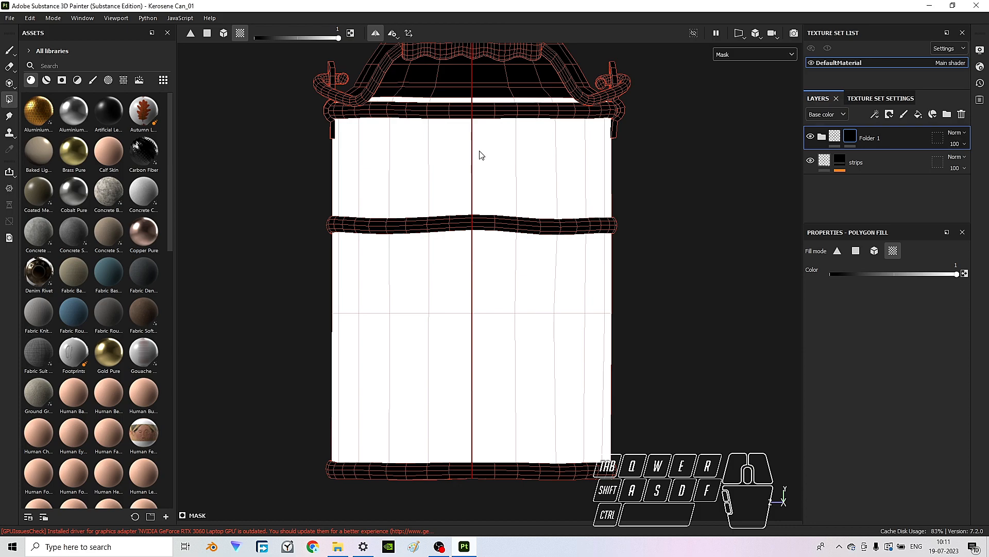
- Try Polygon Fill in mesh mode on the can body, and undo both fills on the folder mask
{"action": "left_click", "coordinate": [223, 34]}
{"action": "scroll", "coordinate": [461, 153], "scroll_direction": "down", "scroll_amount": 2}
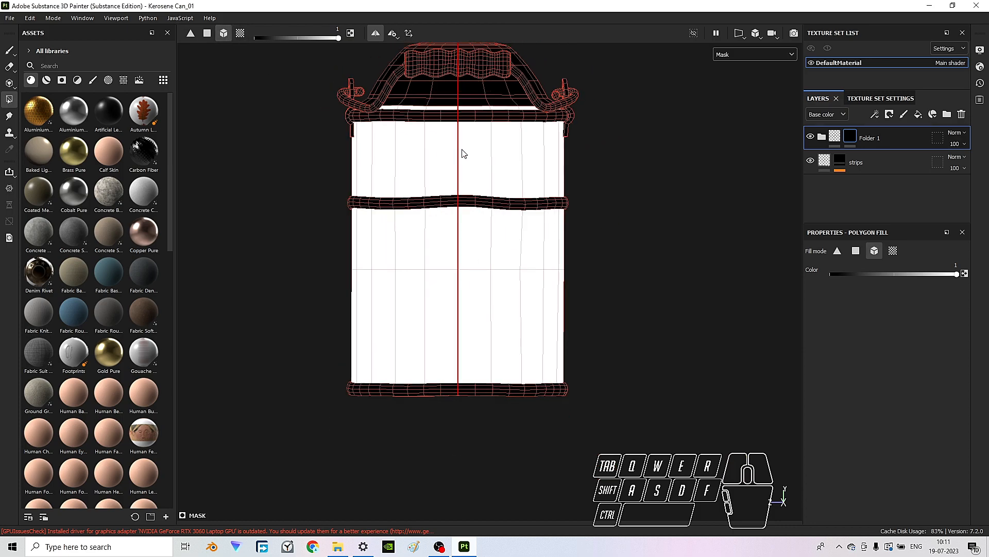
{"action": "left_click", "coordinate": [474, 157]}
{"action": "middle_click_drag", "start_coordinate": [514, 165], "coordinate": [415, 137]}
{"action": "left_click_drag", "start_coordinate": [433, 259], "coordinate": [386, 238], "text": "alt"}
{"action": "scroll", "coordinate": [440, 256], "scroll_direction": "up", "scroll_amount": 1}
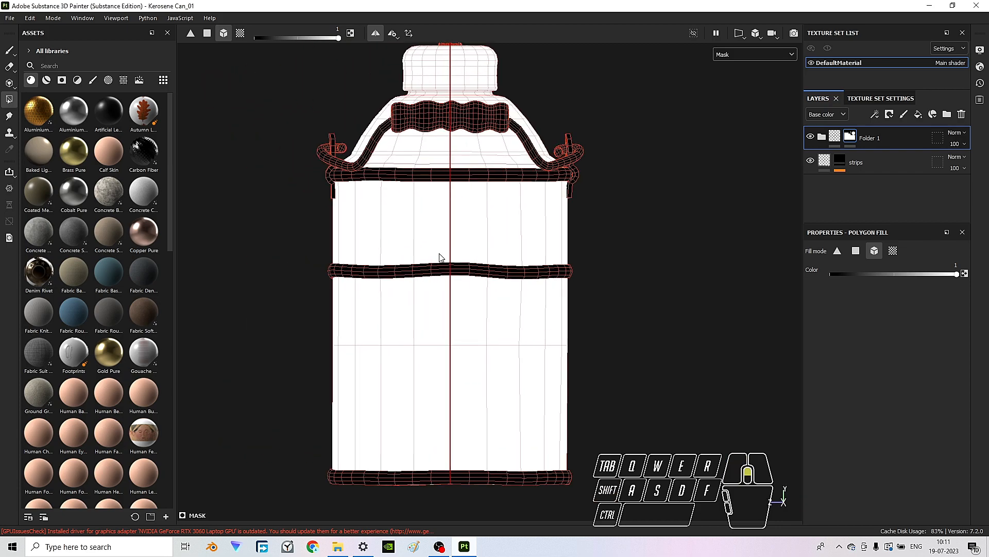
{"action": "key", "text": "ctrl+z"}
{"action": "key", "text": "ctrl+z"}
- Show the 3D and 2D views side by side and fill the can body's UV chunk white on the folder mask
{"action": "left_click", "coordinate": [240, 34]}
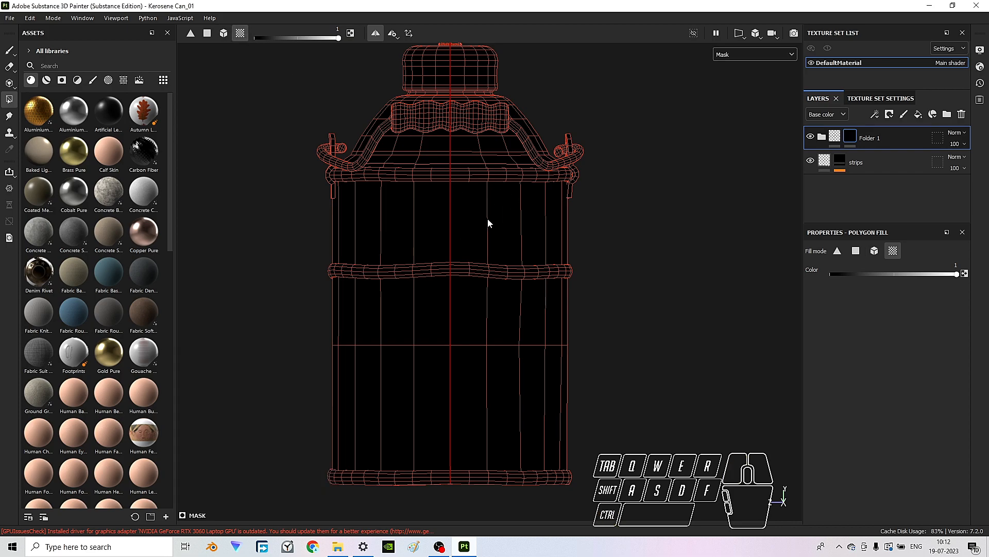
{"action": "left_click", "coordinate": [742, 35]}
{"action": "left_click", "coordinate": [761, 49]}
{"action": "middle_click_drag", "start_coordinate": [571, 224], "coordinate": [591, 298]}
{"action": "scroll", "coordinate": [591, 298], "scroll_direction": "down", "scroll_amount": 2}
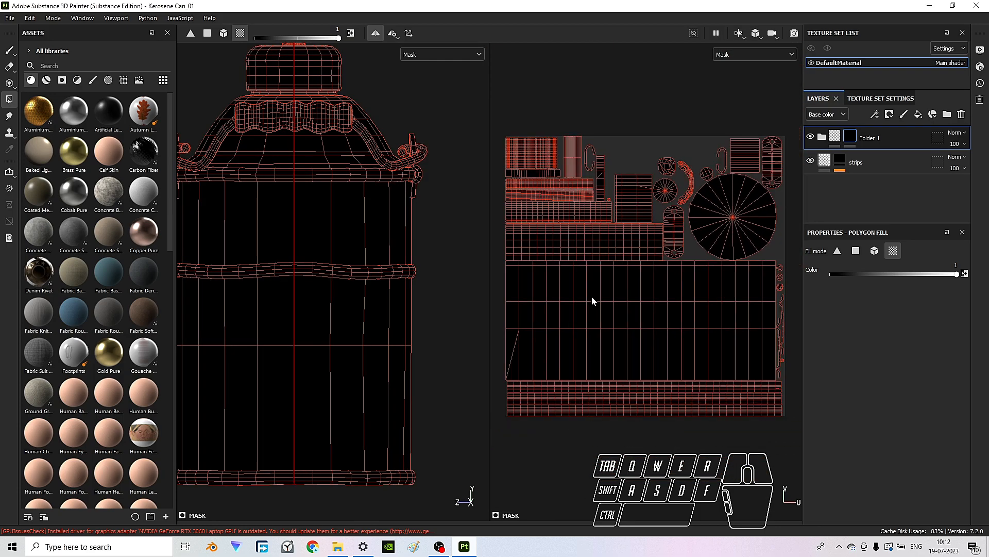
{"action": "middle_click_drag", "start_coordinate": [293, 273], "coordinate": [347, 274]}
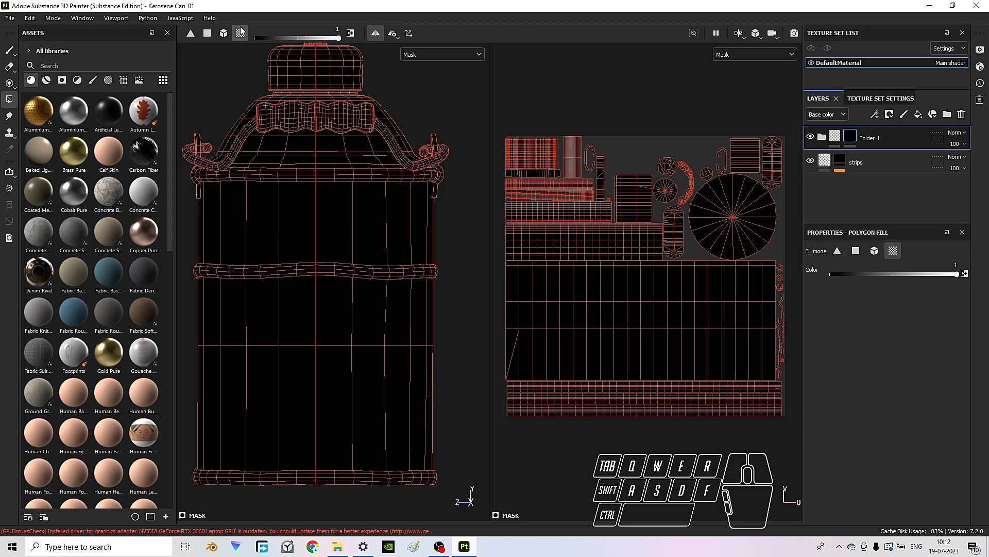
{"action": "left_click", "coordinate": [379, 302]}
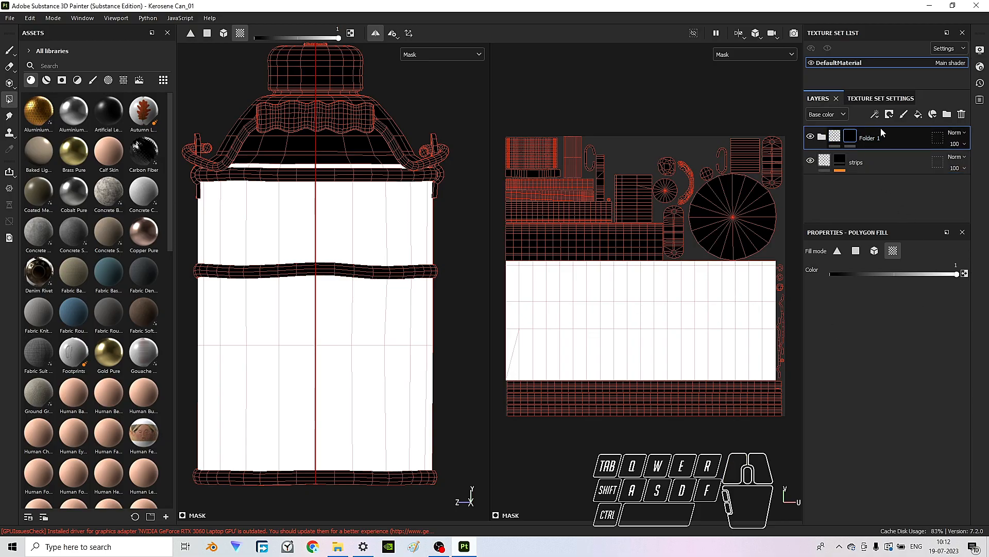
- Select Fill layer 1 inside the folder and return the viewport to the Material display in 3D only
{"action": "left_click", "coordinate": [822, 137]}
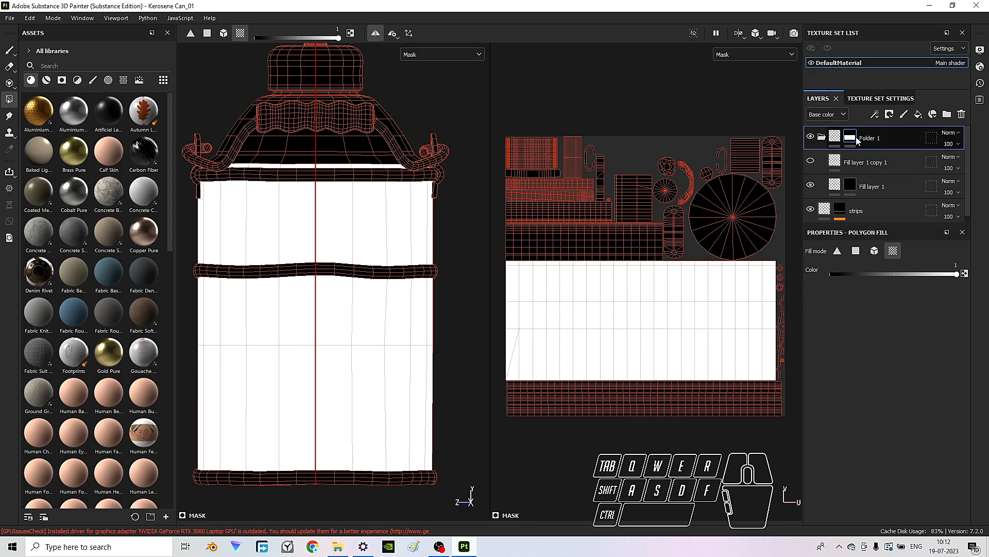
{"action": "left_click", "coordinate": [873, 187]}
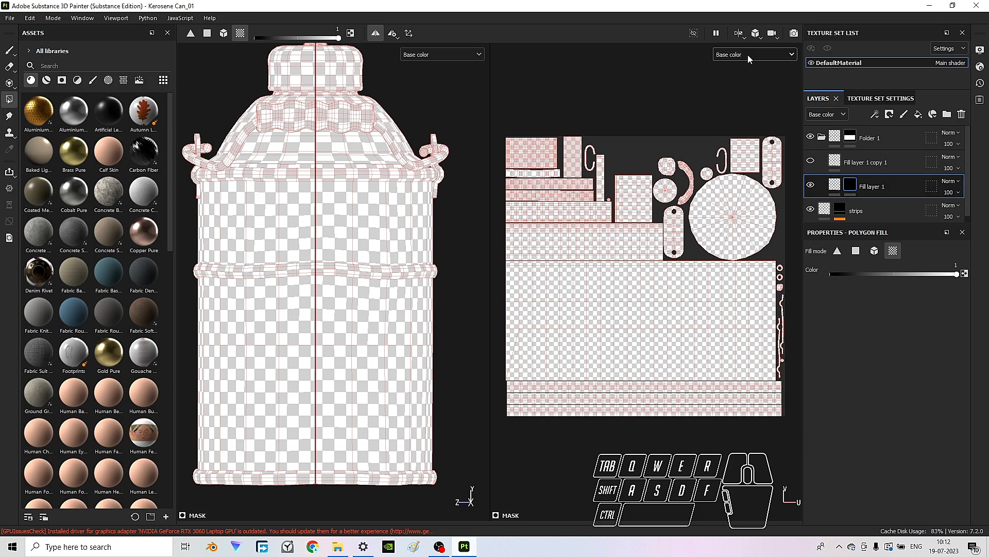
{"action": "left_click", "coordinate": [747, 54]}
{"action": "left_click", "coordinate": [752, 79]}
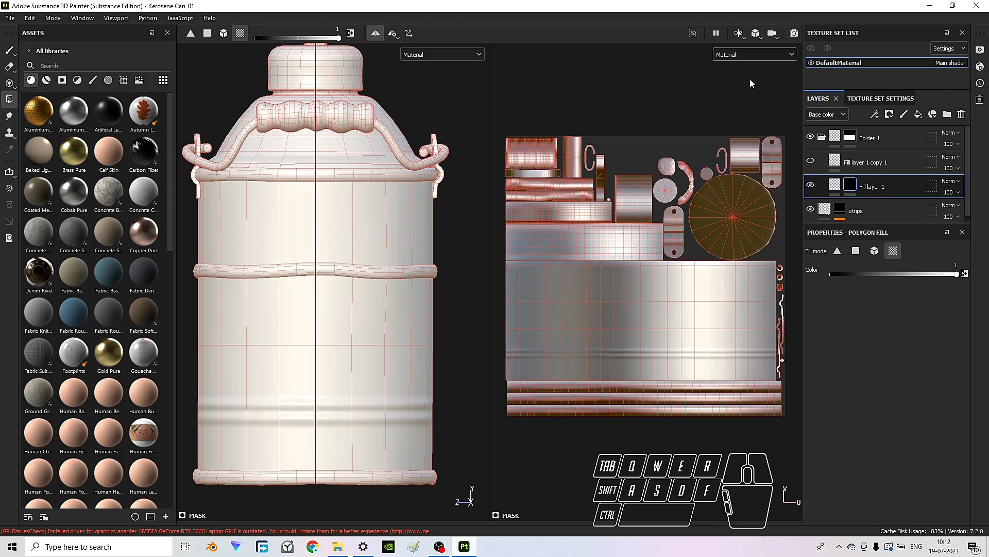
{"action": "left_click", "coordinate": [741, 34]}
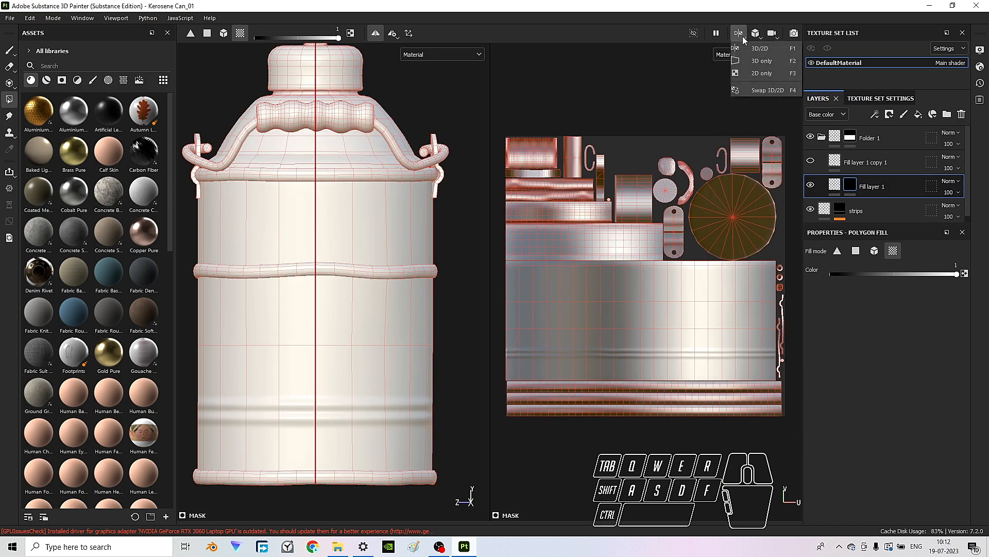
{"action": "left_click", "coordinate": [762, 61]}
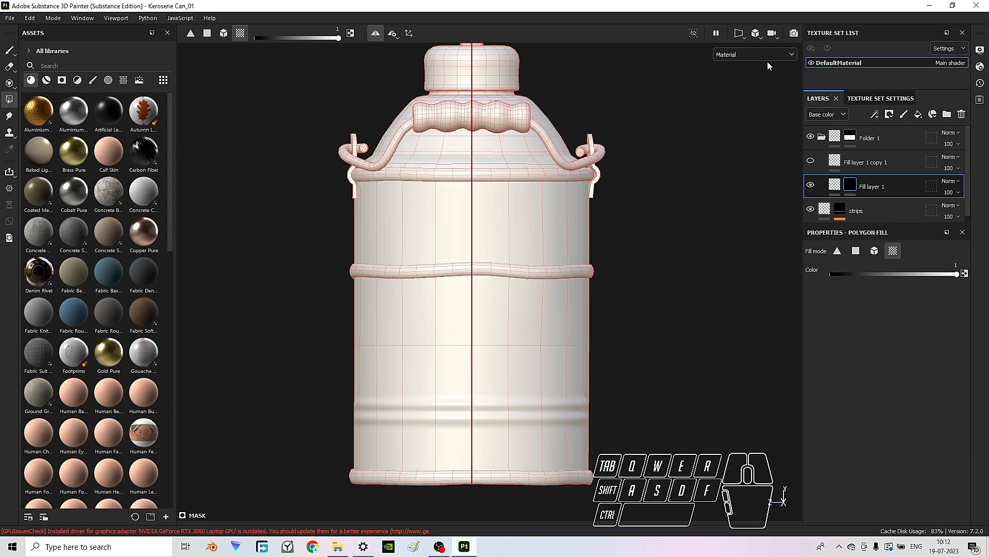
{"action": "scroll", "coordinate": [426, 308], "scroll_direction": "up", "scroll_amount": 2}
{"action": "middle_click_drag", "start_coordinate": [520, 306], "coordinate": [481, 232]}
{"action": "scroll", "coordinate": [490, 242], "scroll_direction": "up", "scroll_amount": 2}
{"action": "scroll", "coordinate": [490, 249], "scroll_direction": "down", "scroll_amount": 2}
- Add a paint effect to the black mask of Fill layer 1
{"action": "left_click", "coordinate": [849, 188]}
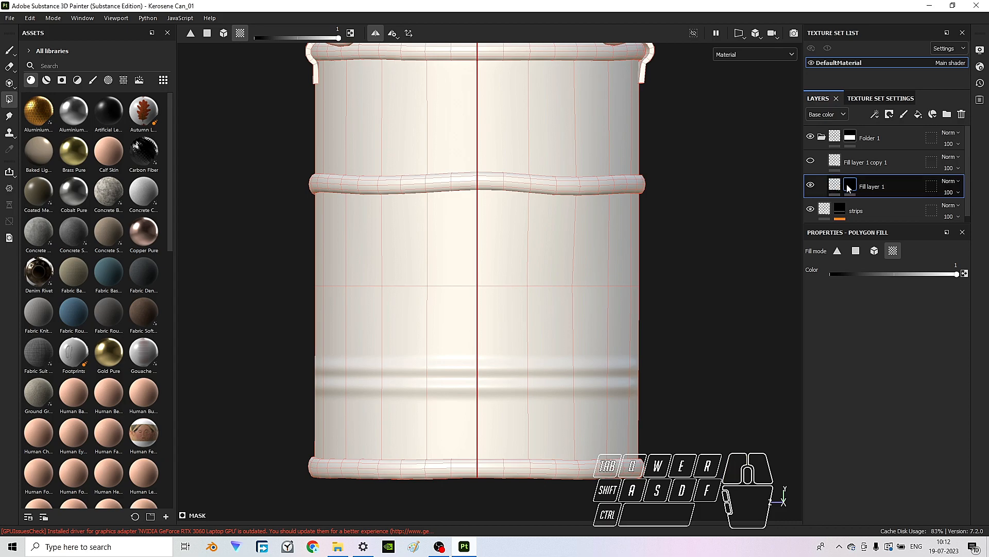
{"action": "left_click", "coordinate": [875, 116]}
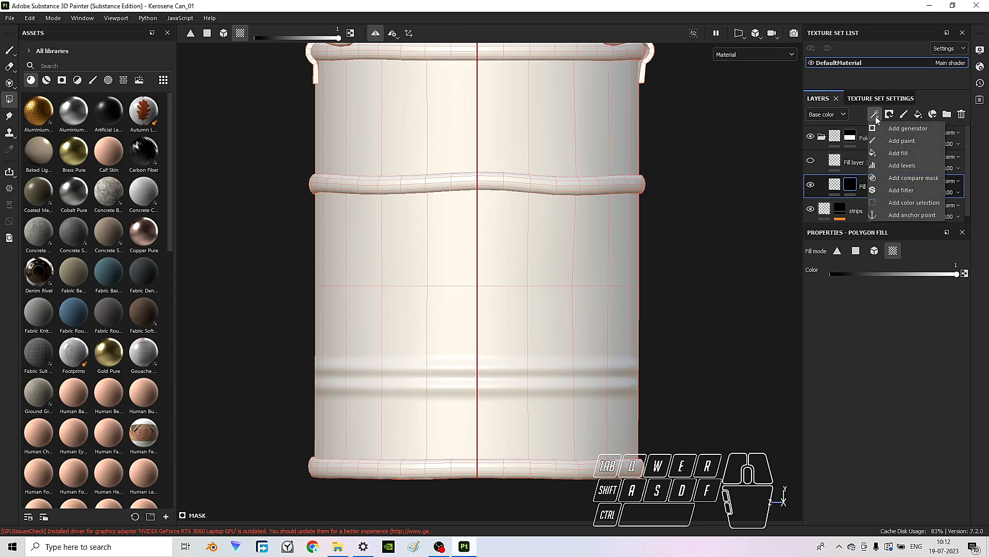
{"action": "left_click", "coordinate": [904, 137]}
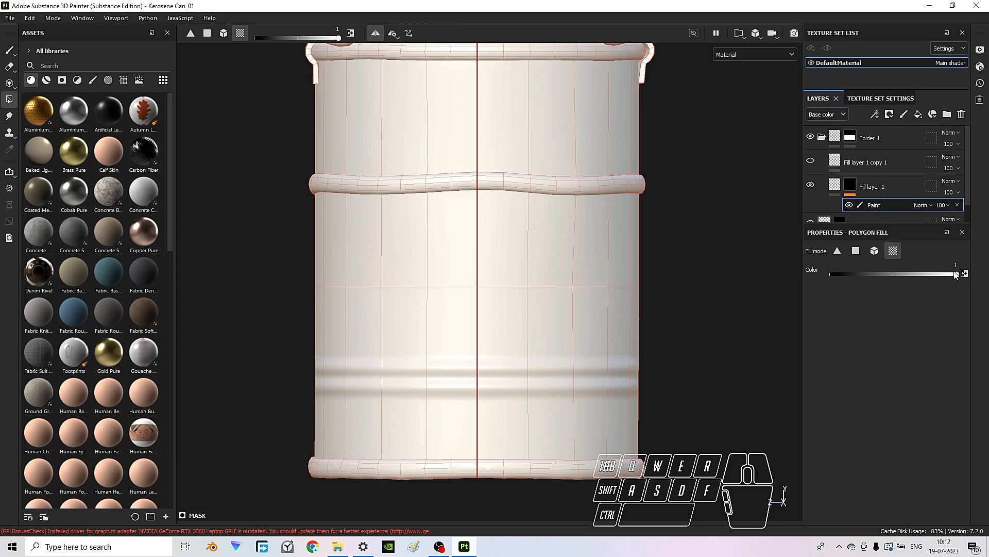
- Switch to the Paint brush with its grayscale at full white and bring up its alpha settings
{"action": "left_click_drag", "start_coordinate": [899, 458], "coordinate": [954, 457]}
{"action": "scroll", "coordinate": [904, 437], "scroll_direction": "up", "scroll_amount": 3}
{"action": "scroll", "coordinate": [905, 436], "scroll_direction": "up", "scroll_amount": 1}
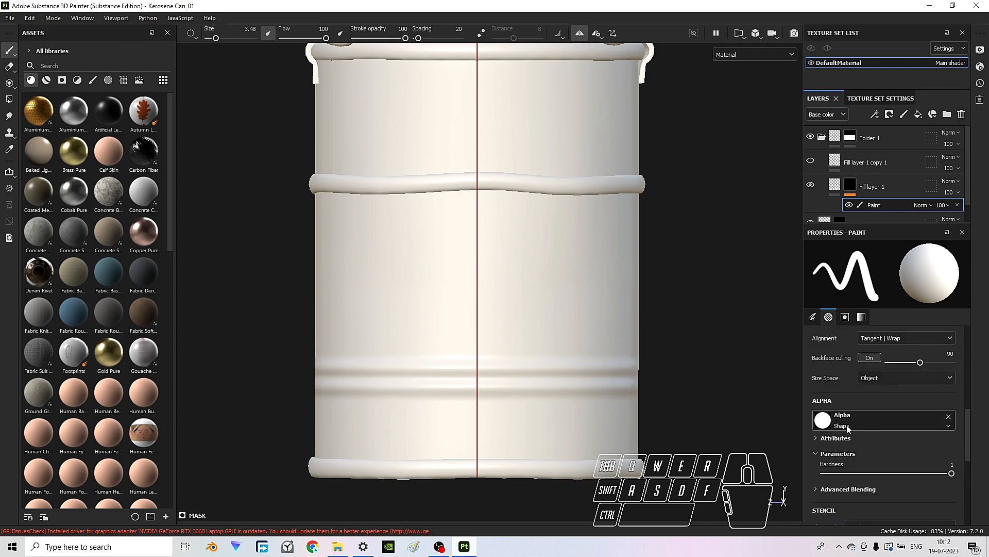
{"action": "scroll", "coordinate": [843, 428], "scroll_direction": "up", "scroll_amount": 1}
{"action": "scroll", "coordinate": [838, 445], "scroll_direction": "down", "scroll_amount": 1}
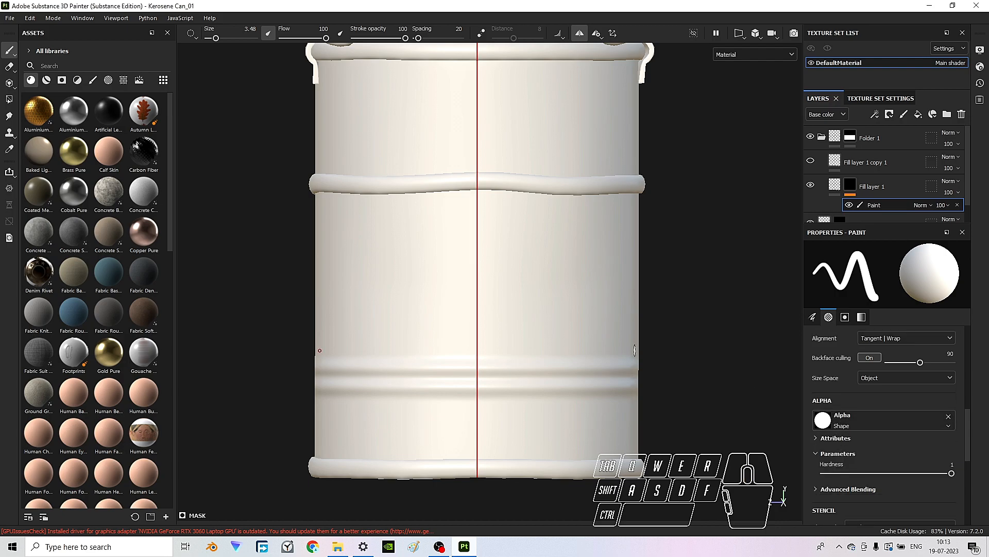
- Set the brush size to 6.97 and paint a straight vertical strip down the can body's centre line from the upper to the bottom rim
{"action": "mouse_move", "coordinate": [482, 100]}
{"action": "middle_mouse_down"}
{"action": "mouse_move", "coordinate": [485, 154]}
{"action": "mouse_move", "coordinate": [512, 102]}
{"action": "mouse_move", "coordinate": [497, 99]}
{"action": "middle_mouse_up"}
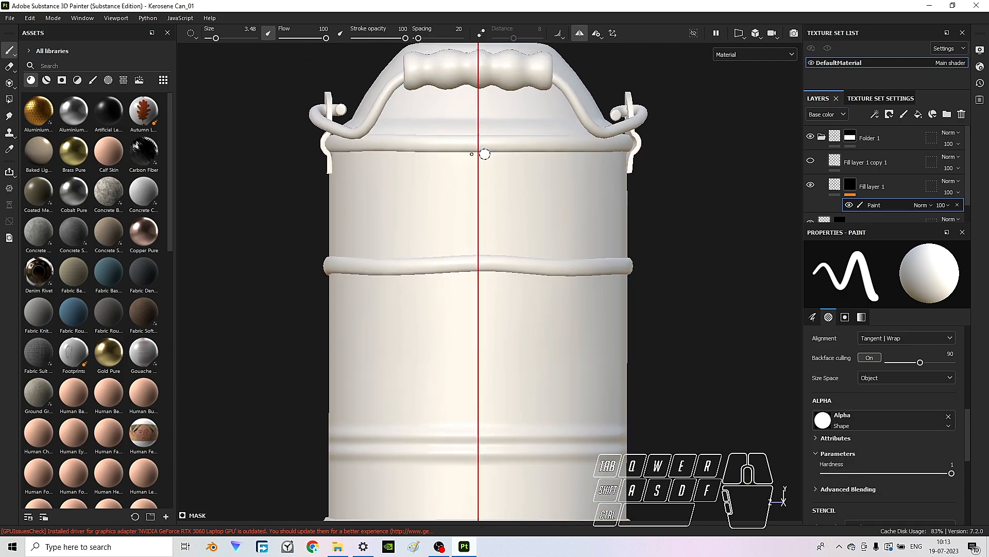
{"action": "right_click_drag", "start_coordinate": [497, 99], "coordinate": [498, 99], "text": "ctrl"}
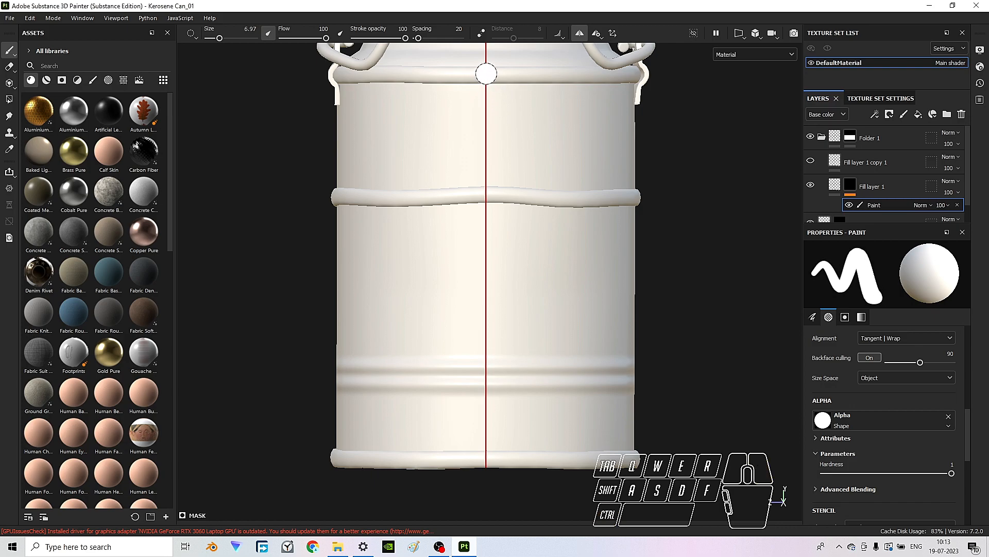
{"action": "key", "text": "shift"}
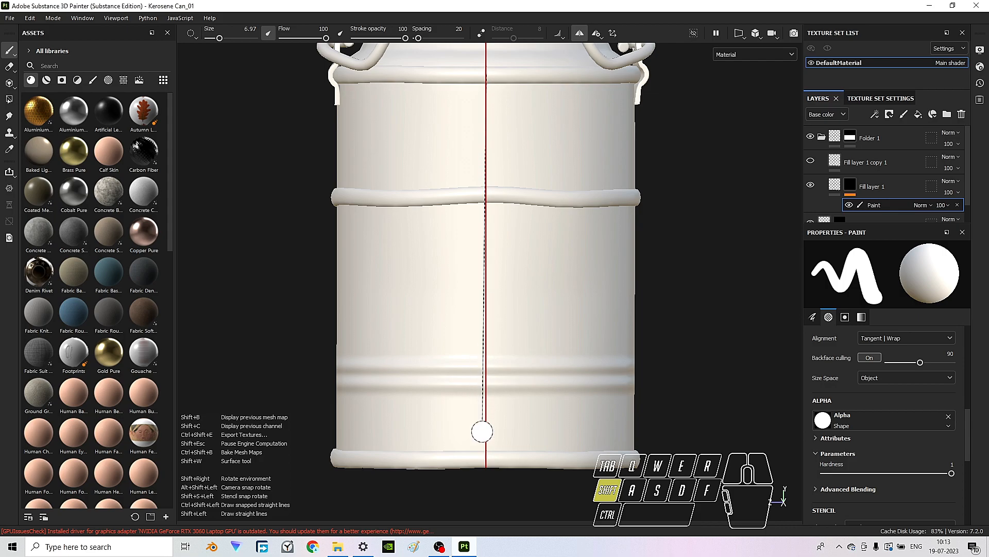
{"action": "left_click", "coordinate": [487, 463], "text": "shift"}
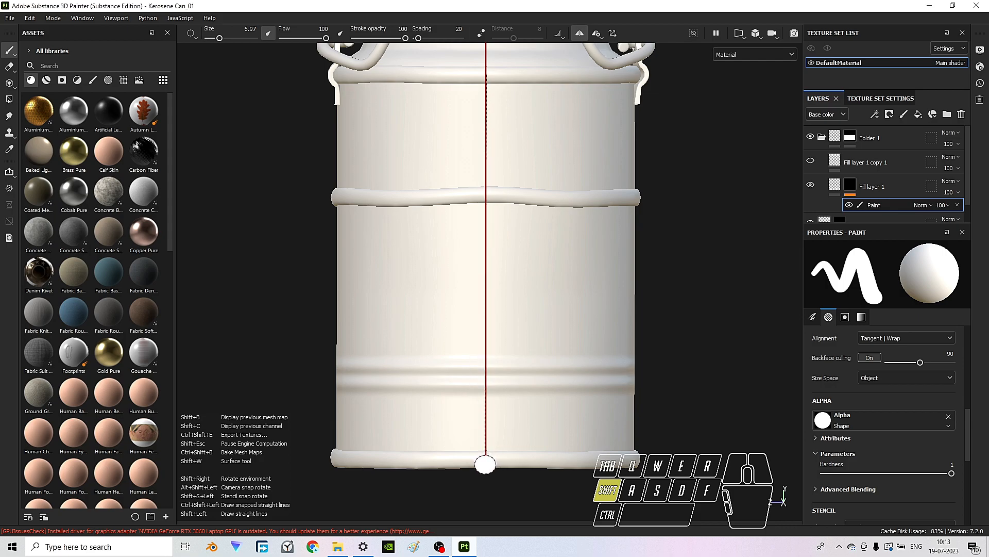
{"action": "left_click", "coordinate": [485, 464], "text": "shift"}
- Examine the painted vertical strip and its edges up close and along the full height of the can
{"action": "left_click_drag", "start_coordinate": [475, 221], "coordinate": [556, 214], "text": "alt"}
{"action": "scroll", "coordinate": [494, 131], "scroll_direction": "up", "scroll_amount": 4}
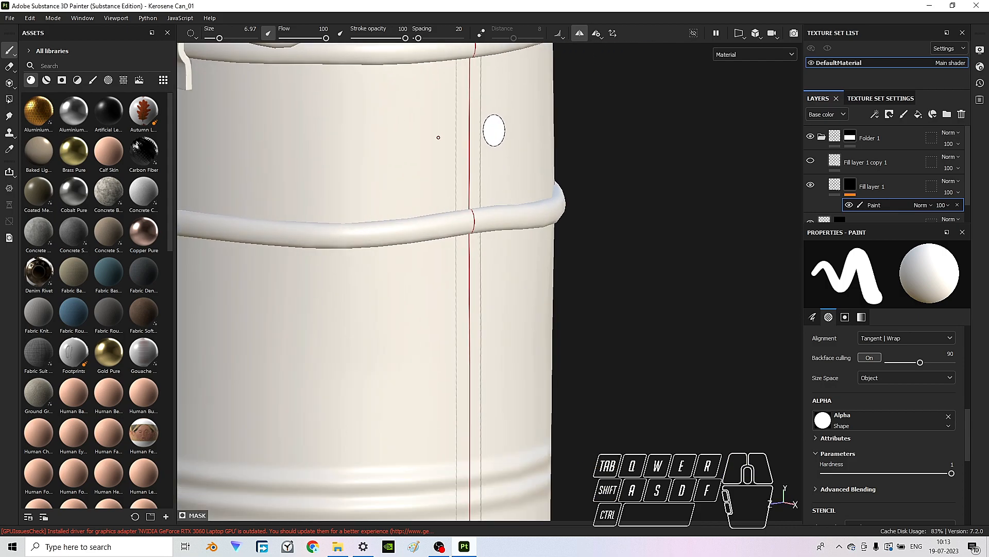
{"action": "scroll", "coordinate": [479, 206], "scroll_direction": "up", "scroll_amount": 8}
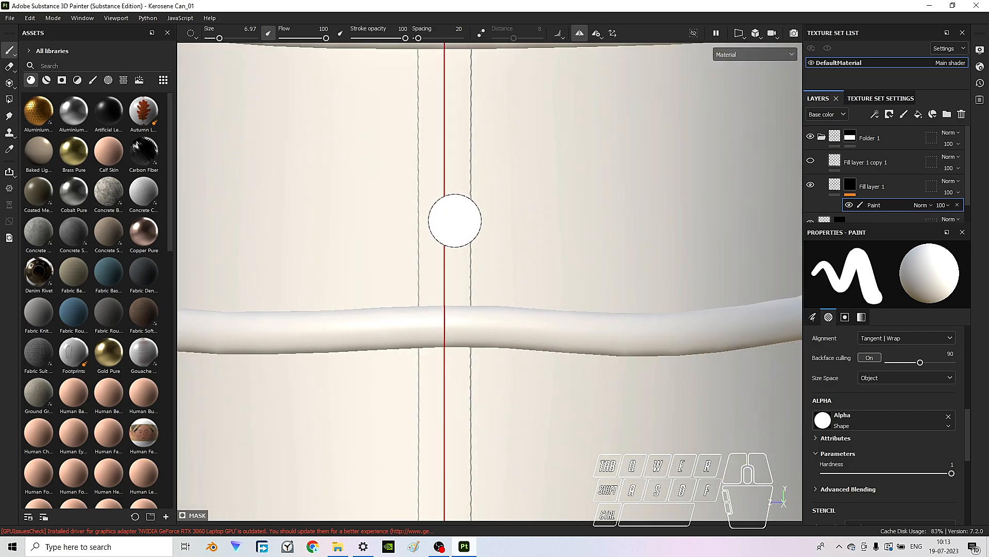
{"action": "scroll", "coordinate": [464, 223], "scroll_direction": "down", "scroll_amount": 8}
{"action": "middle_click_drag", "start_coordinate": [513, 254], "coordinate": [547, 144], "text": "alt"}
{"action": "scroll", "coordinate": [523, 214], "scroll_direction": "up", "scroll_amount": 1}
{"action": "middle_click_drag", "start_coordinate": [521, 229], "coordinate": [509, 351], "text": "alt"}
{"action": "scroll", "coordinate": [515, 290], "scroll_direction": "down", "scroll_amount": 1}
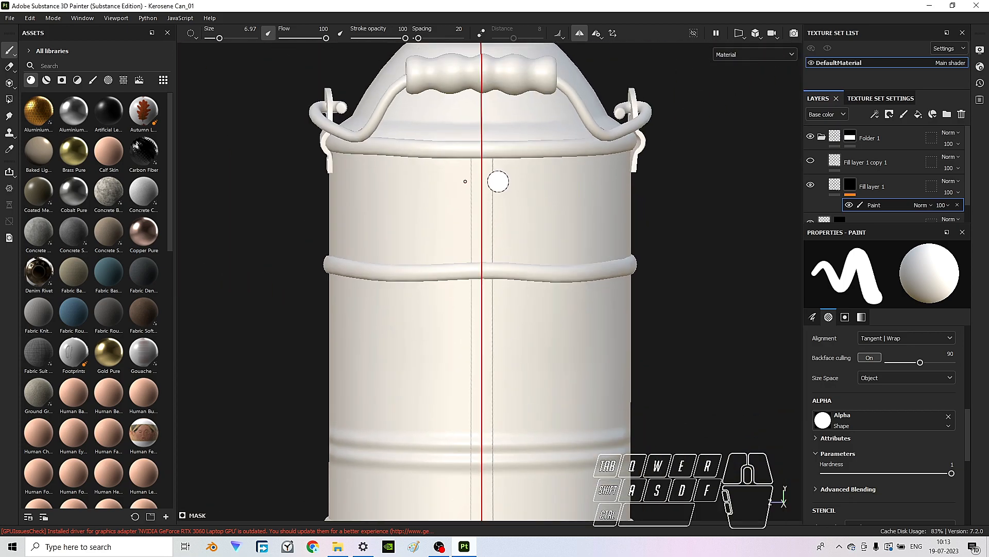
{"action": "scroll", "coordinate": [492, 176], "scroll_direction": "up", "scroll_amount": 3}
{"action": "middle_click_drag", "start_coordinate": [511, 226], "coordinate": [519, 188], "text": "alt"}
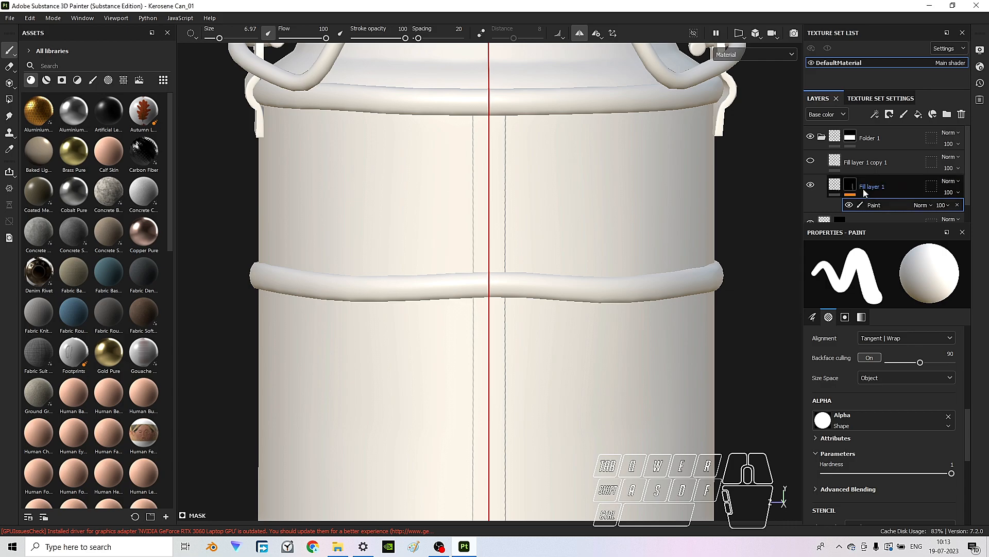
- Add a black mask with a paint effect to Fill layer 1 copy 1 and make that layer visible
{"action": "left_click", "coordinate": [835, 163]}
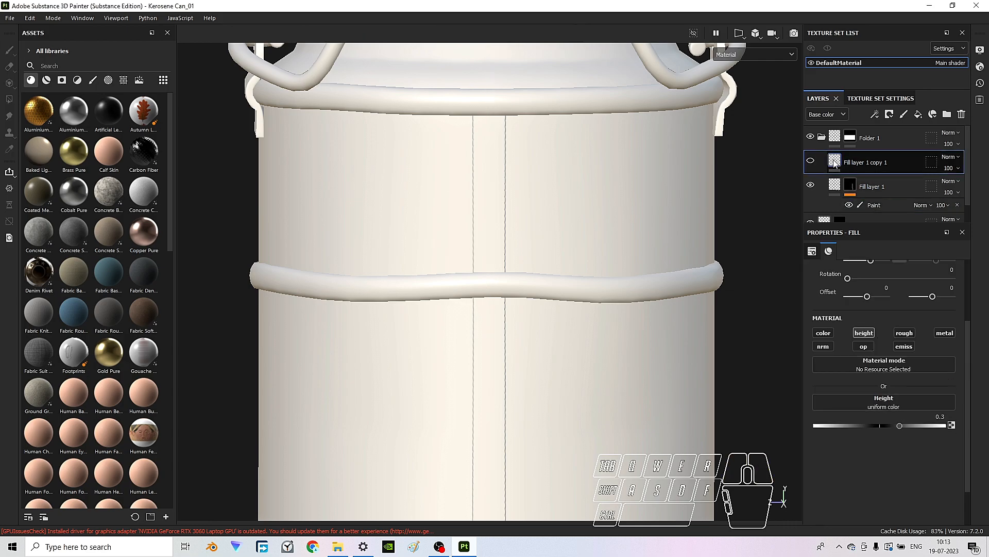
{"action": "right_click", "coordinate": [835, 162]}
{"action": "left_click", "coordinate": [886, 176]}
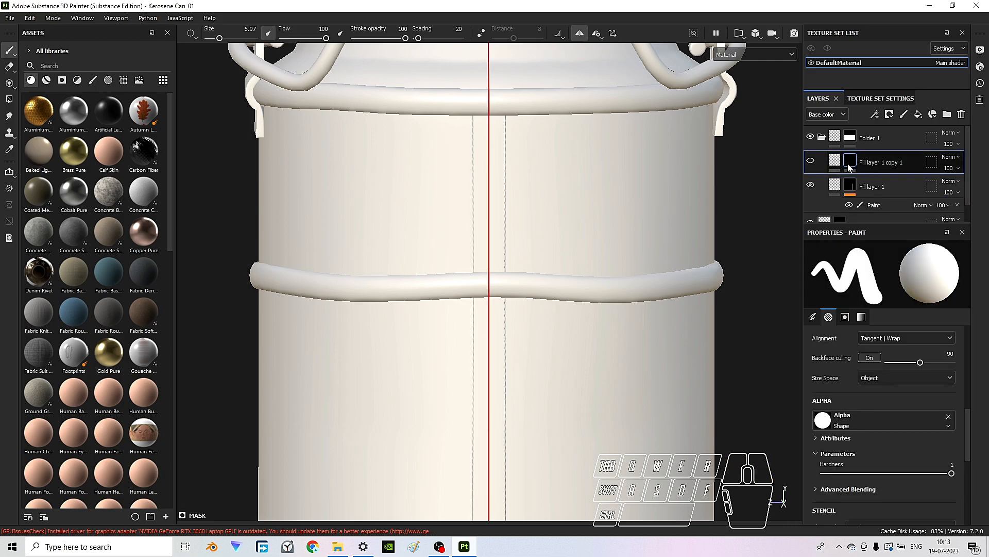
{"action": "left_click", "coordinate": [874, 114]}
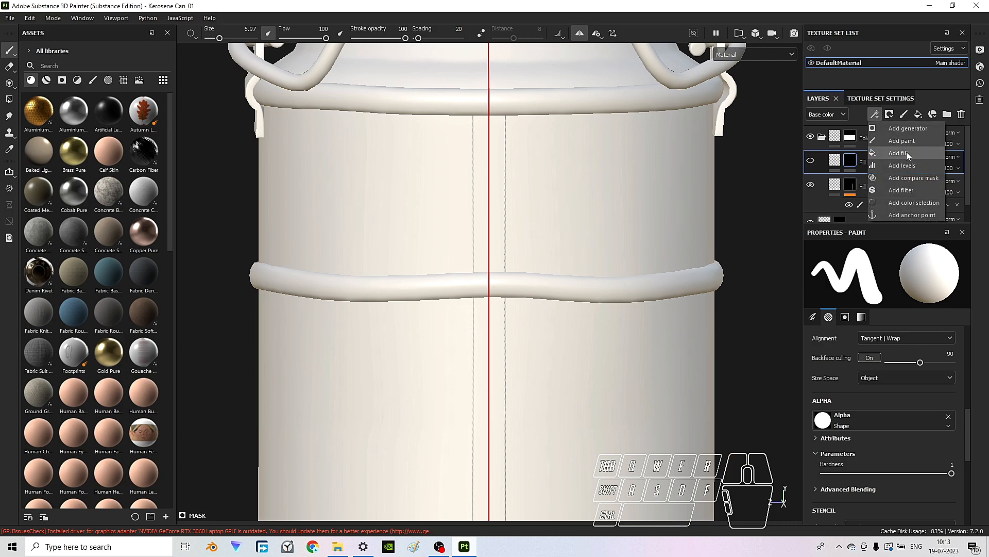
{"action": "left_click", "coordinate": [920, 139]}
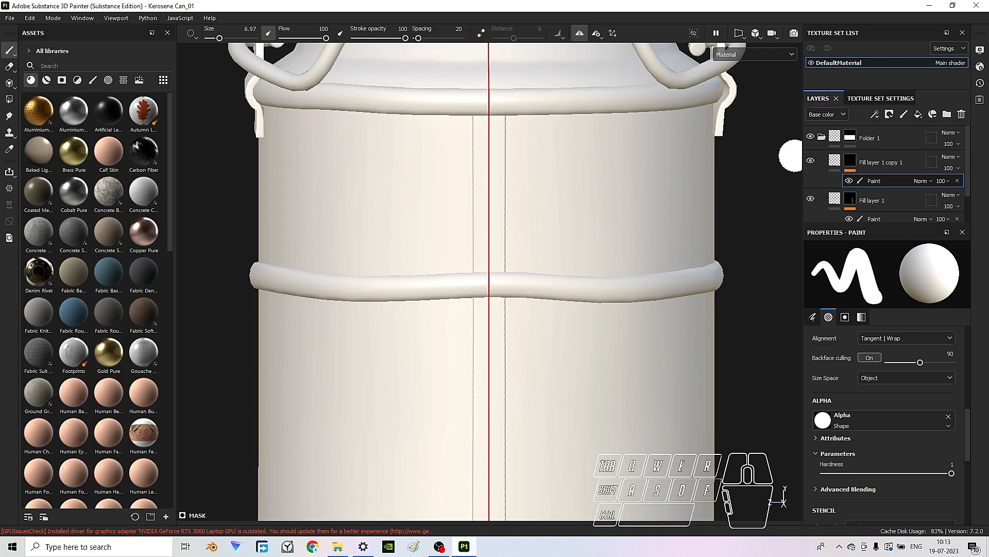
- Turn off symmetry and reduce the brush size to 4.17 at the top of the painted strip
{"action": "left_click", "coordinate": [583, 38]}
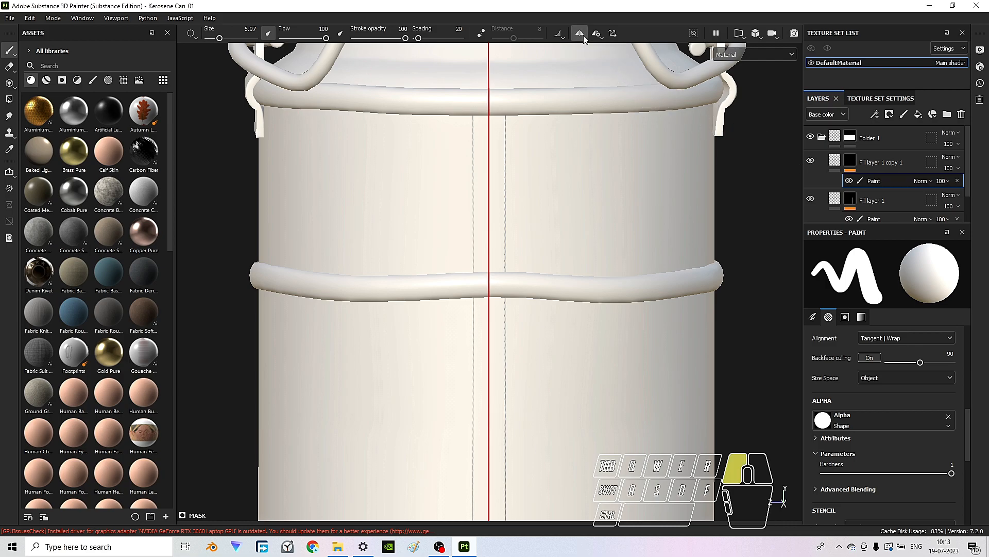
{"action": "scroll", "coordinate": [448, 134], "scroll_direction": "down", "scroll_amount": 2}
{"action": "middle_click_drag", "start_coordinate": [482, 141], "coordinate": [516, 116], "text": "alt"}
{"action": "scroll", "coordinate": [520, 101], "scroll_direction": "up", "scroll_amount": 2}
{"action": "middle_click_drag", "start_coordinate": [536, 54], "coordinate": [522, 126], "text": "alt"}
{"action": "scroll", "coordinate": [516, 141], "scroll_direction": "up", "scroll_amount": 3}
{"action": "right_click_drag", "start_coordinate": [518, 142], "coordinate": [517, 142], "text": "ctrl"}
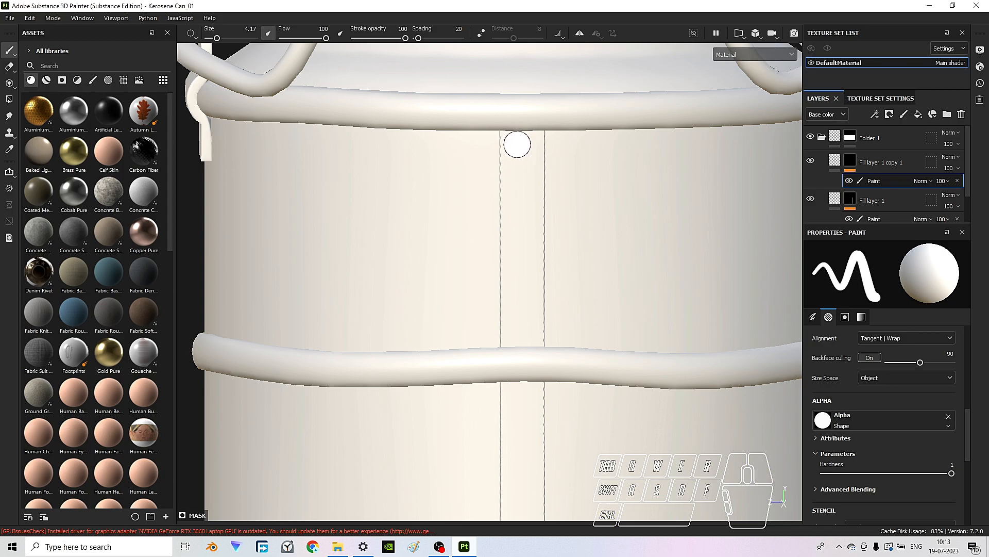
- Hide the side panels and paint a narrower straight vertical line over the strip from the upper rim to the bottom rim
{"action": "scroll", "coordinate": [515, 140], "scroll_direction": "down", "scroll_amount": 2}
{"action": "scroll", "coordinate": [517, 141], "scroll_direction": "down", "scroll_amount": 3}
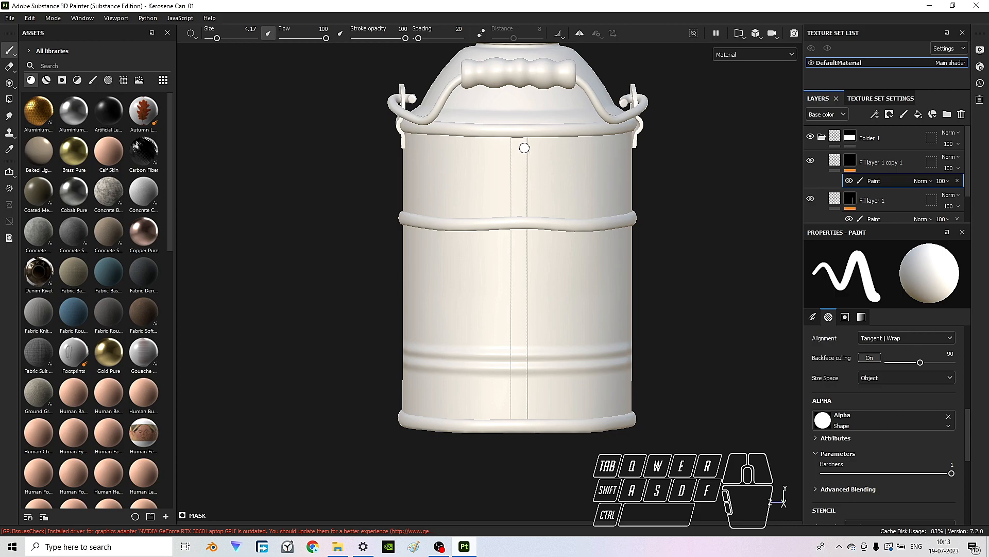
{"action": "scroll", "coordinate": [517, 141], "scroll_direction": "down", "scroll_amount": 1}
{"action": "scroll", "coordinate": [517, 142], "scroll_direction": "up", "scroll_amount": 2}
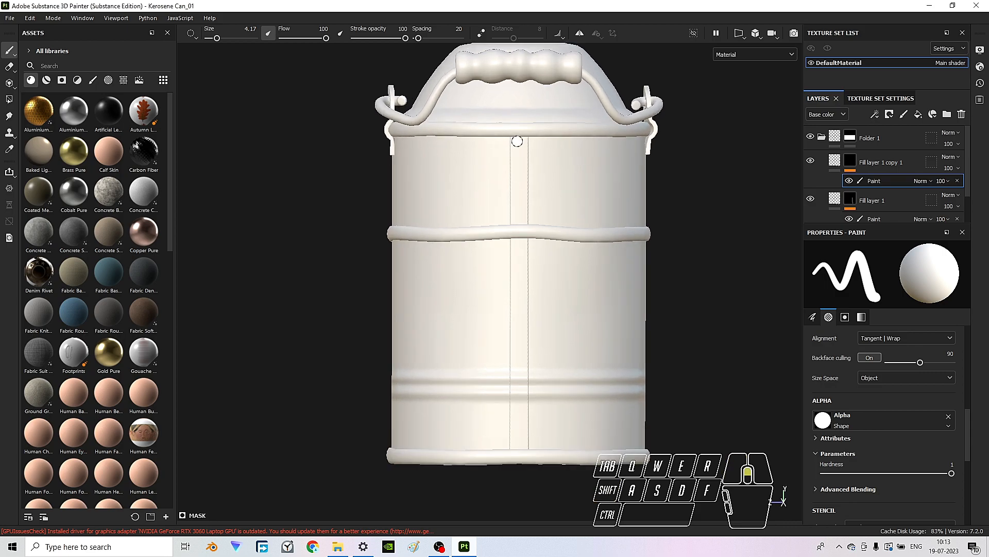
{"action": "key", "text": "Tab"}
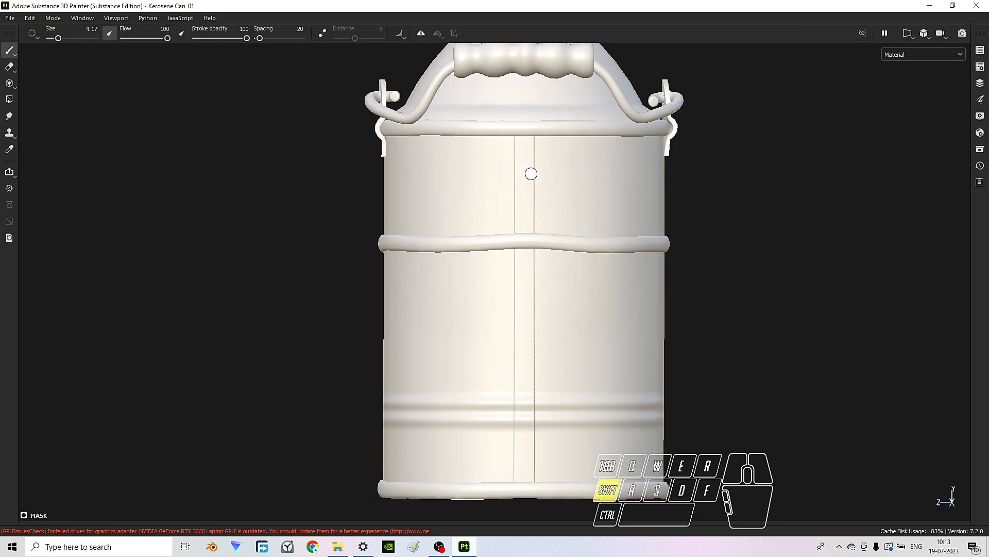
{"action": "scroll", "coordinate": [528, 161], "scroll_direction": "up", "scroll_amount": 2}
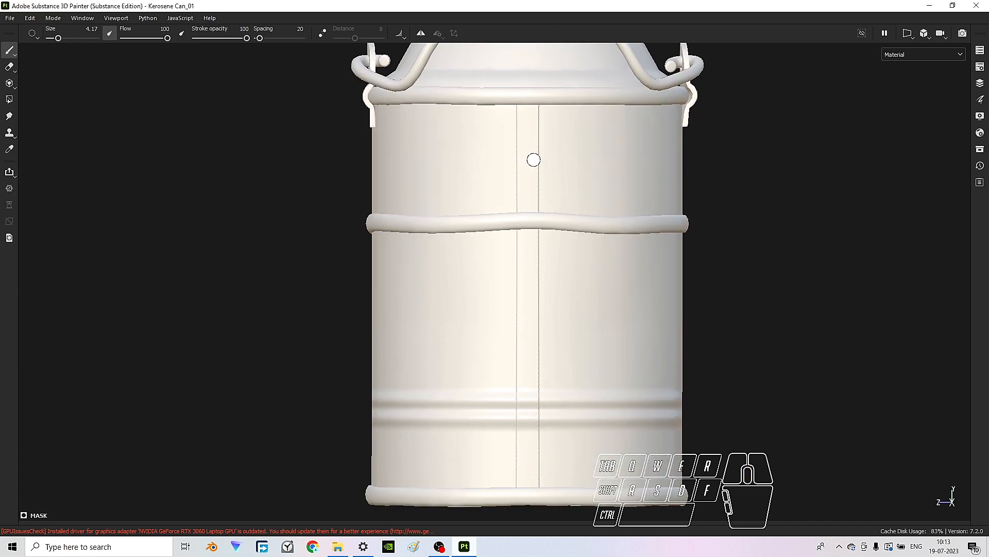
{"action": "middle_click_drag", "start_coordinate": [533, 159], "coordinate": [536, 144]}
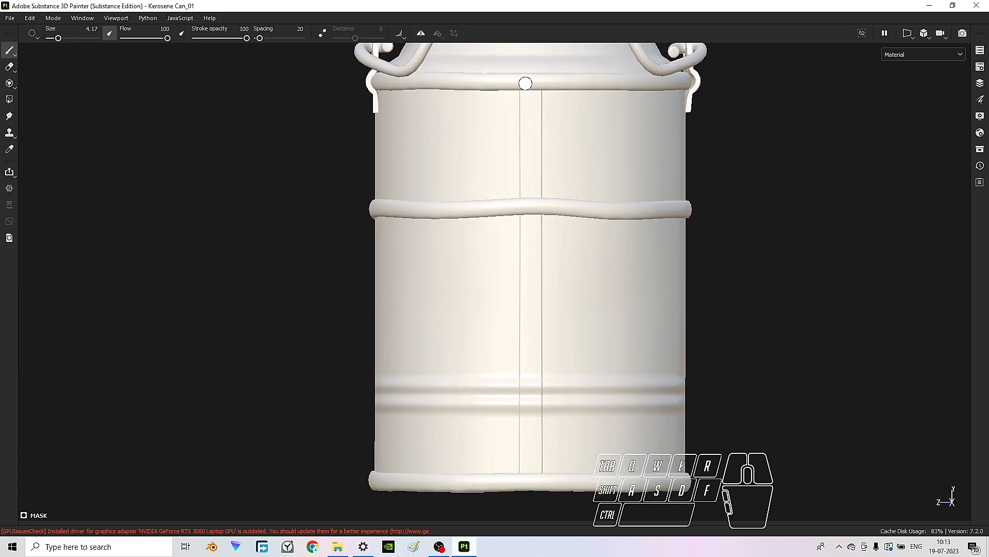
{"action": "key", "text": "shift"}
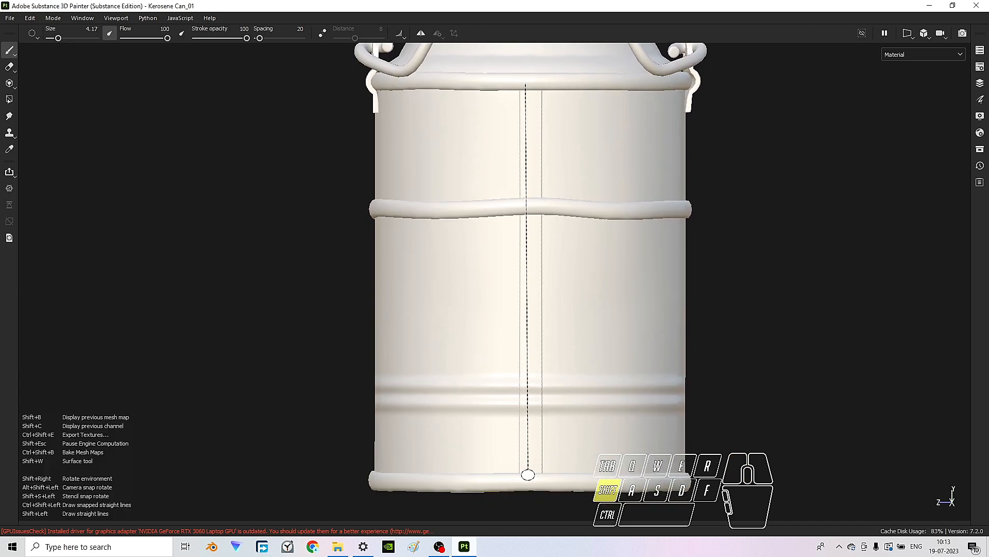
{"action": "left_click", "coordinate": [526, 476], "text": "shift"}
- Examine the overlapping vertical strips from several angles and distances, and restore the side panels
{"action": "scroll", "coordinate": [545, 468], "scroll_direction": "up", "scroll_amount": 2}
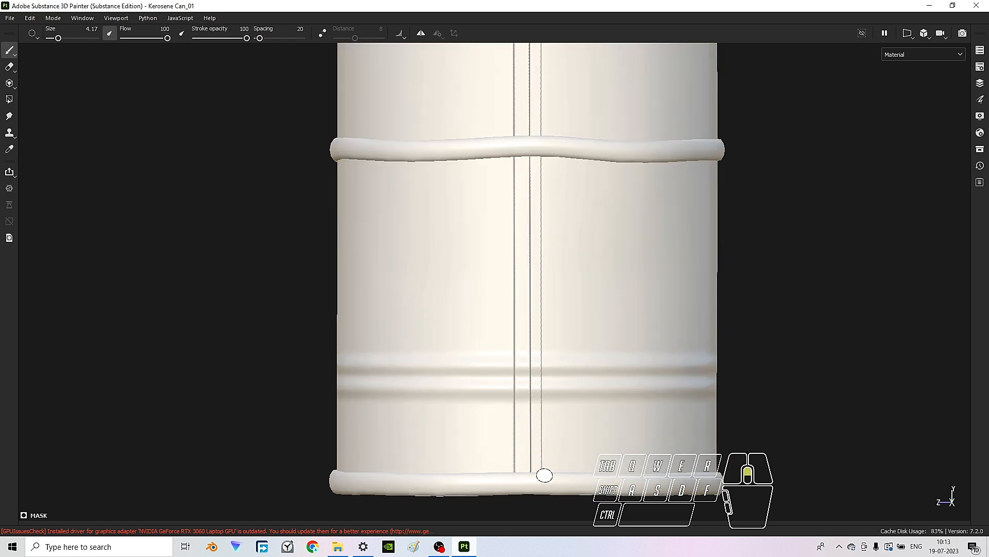
{"action": "left_click_drag", "start_coordinate": [577, 295], "coordinate": [487, 253], "text": "alt"}
{"action": "scroll", "coordinate": [516, 266], "scroll_direction": "down", "scroll_amount": 4}
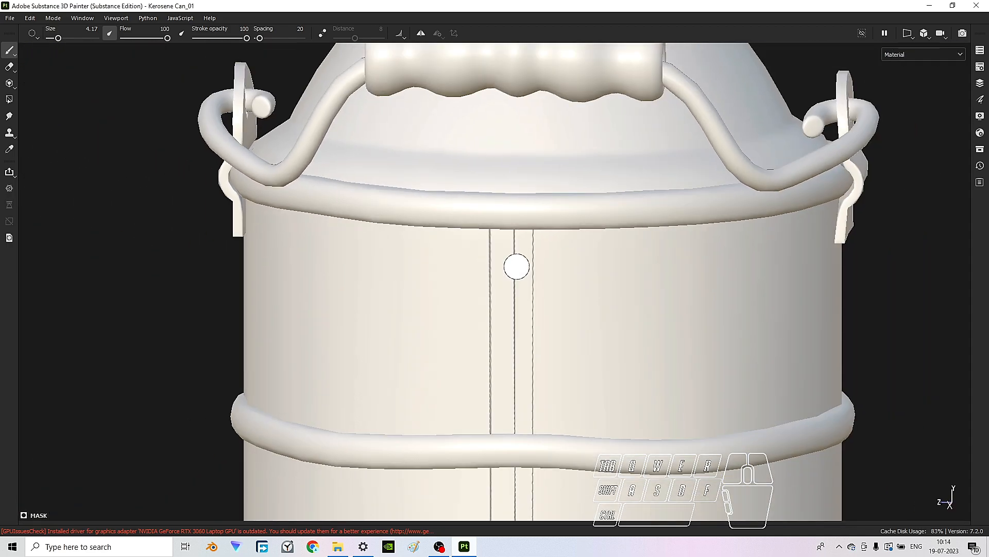
{"action": "middle_click_drag", "start_coordinate": [585, 281], "coordinate": [592, 273], "text": "alt"}
{"action": "scroll", "coordinate": [593, 272], "scroll_direction": "up", "scroll_amount": 3}
{"action": "left_click_drag", "start_coordinate": [491, 236], "coordinate": [584, 298], "text": "alt"}
{"action": "scroll", "coordinate": [519, 298], "scroll_direction": "down", "scroll_amount": 6}
{"action": "middle_click_drag", "start_coordinate": [535, 285], "coordinate": [530, 257], "text": "alt"}
{"action": "scroll", "coordinate": [530, 277], "scroll_direction": "up", "scroll_amount": 2}
{"action": "left_click_drag", "start_coordinate": [530, 277], "coordinate": [551, 230], "text": "alt"}
{"action": "key", "text": "Tab"}
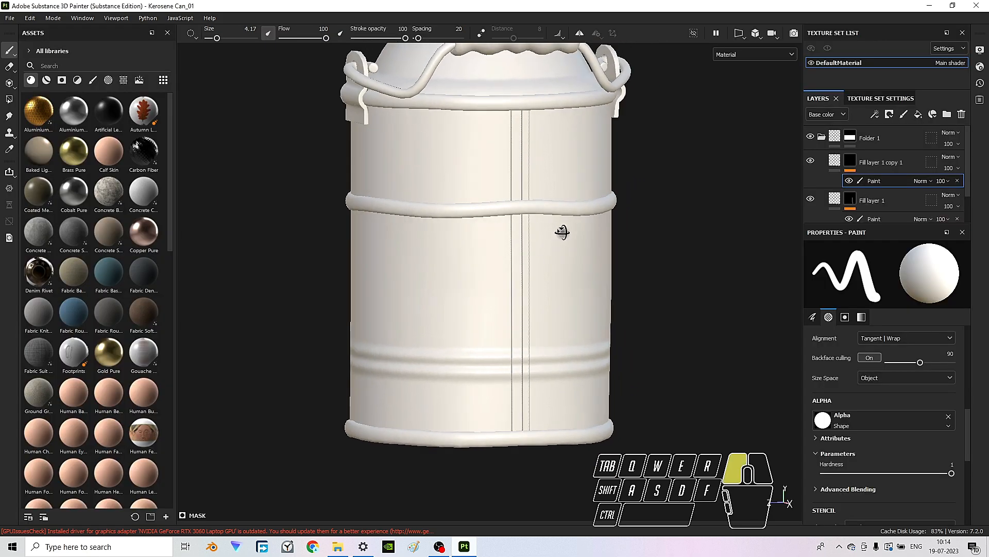
{"action": "scroll", "coordinate": [522, 193], "scroll_direction": "up", "scroll_amount": 5}
- Hide Fill layer 1 copy 1 and add a Blur filter to its mask
{"action": "left_click", "coordinate": [835, 161]}
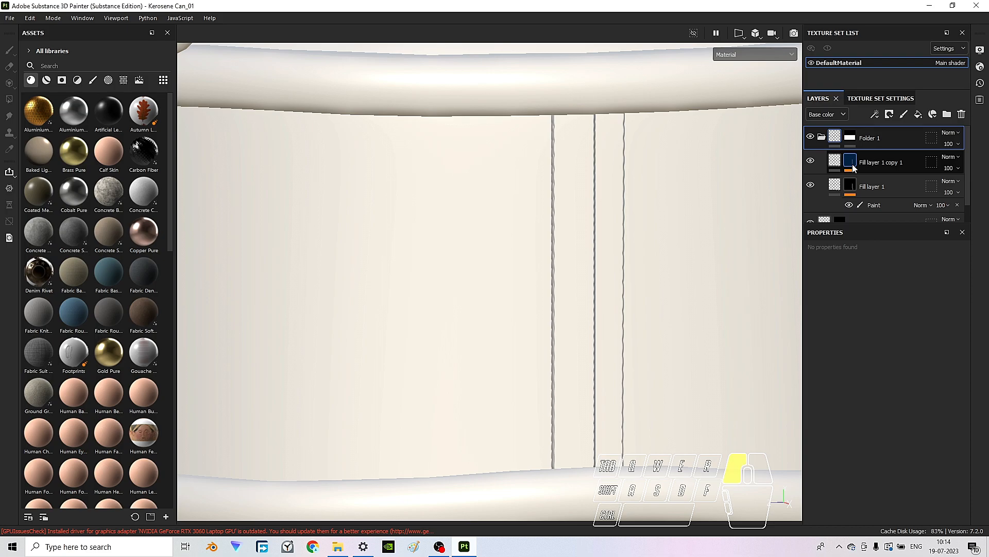
{"action": "left_click", "coordinate": [851, 164]}
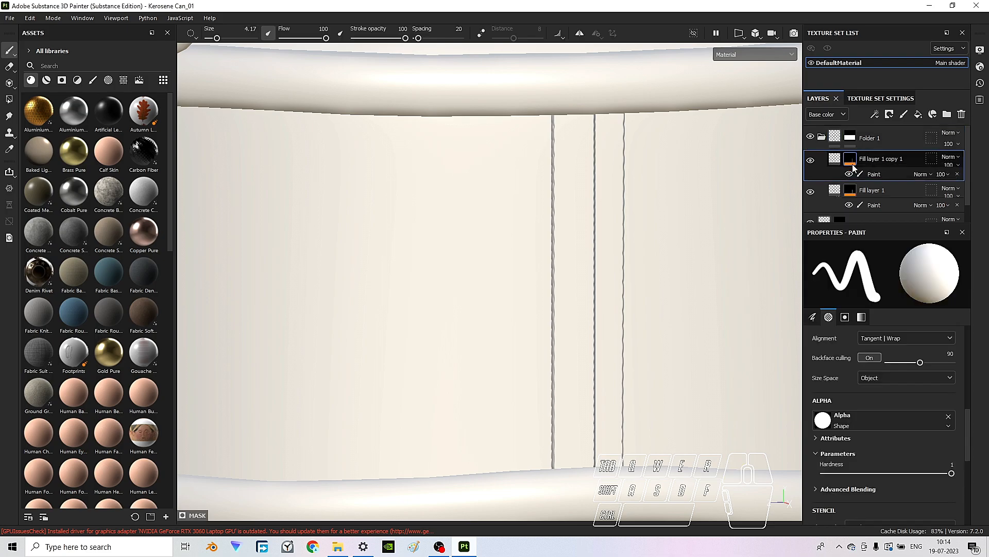
{"action": "right_click", "coordinate": [852, 165]}
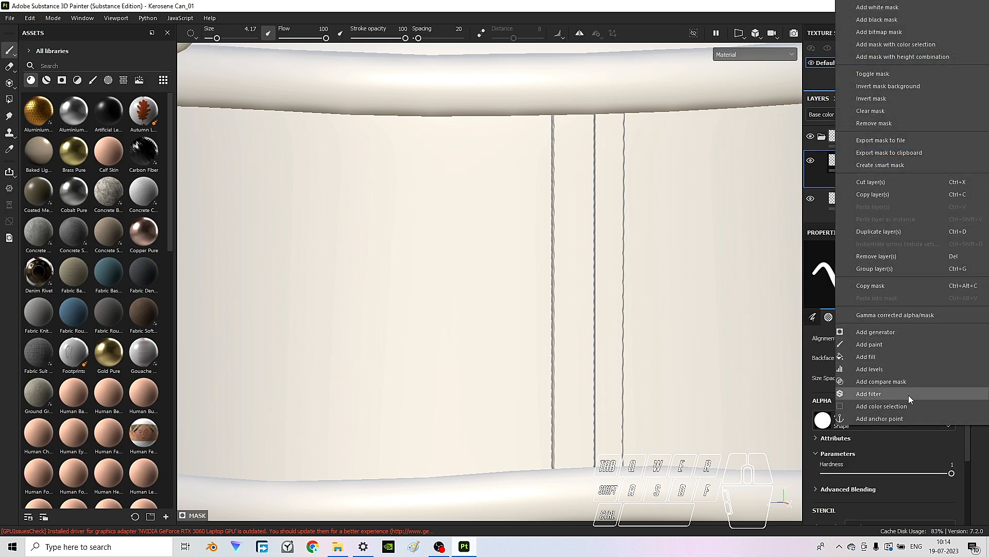
{"action": "left_click", "coordinate": [814, 180]}
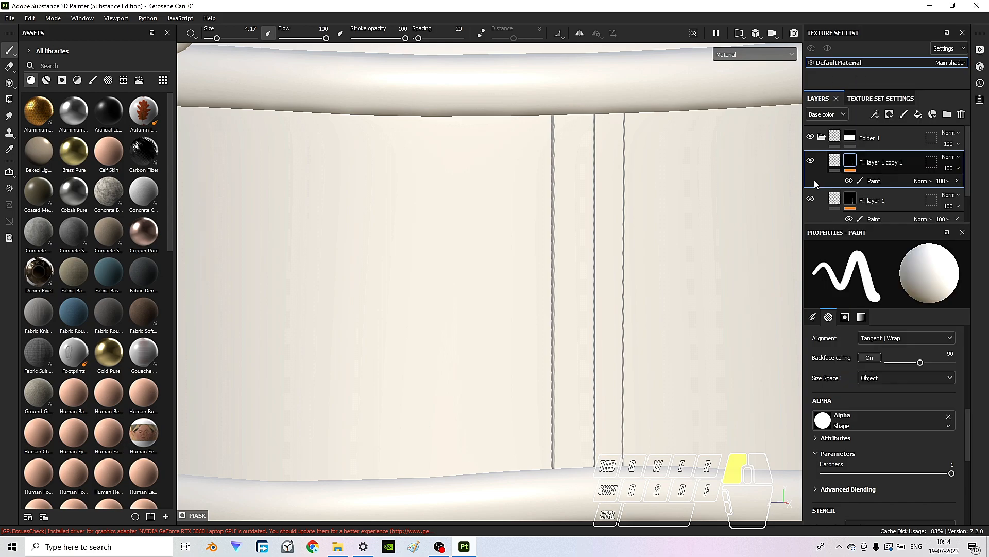
{"action": "left_click", "coordinate": [875, 115]}
{"action": "left_click", "coordinate": [915, 189]}
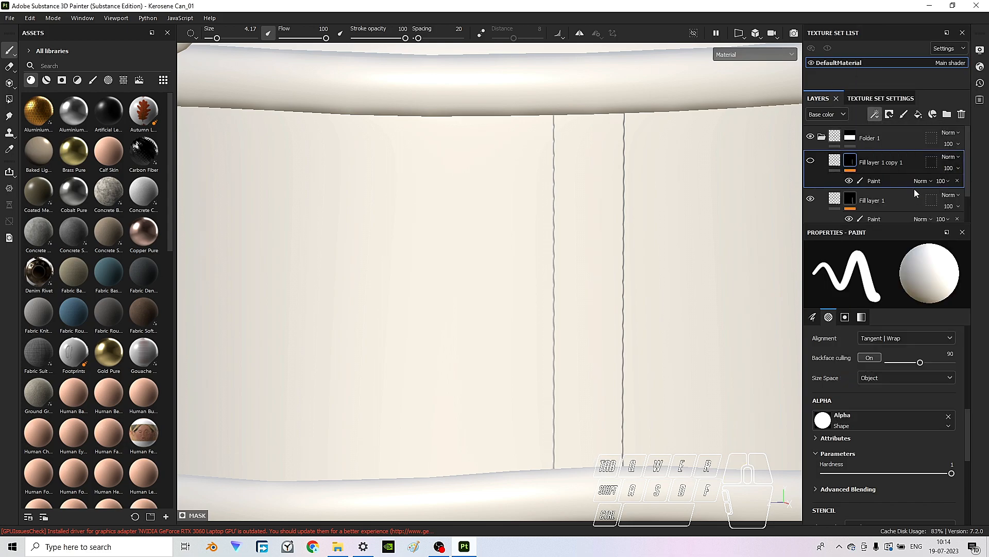
{"action": "left_click", "coordinate": [912, 268]}
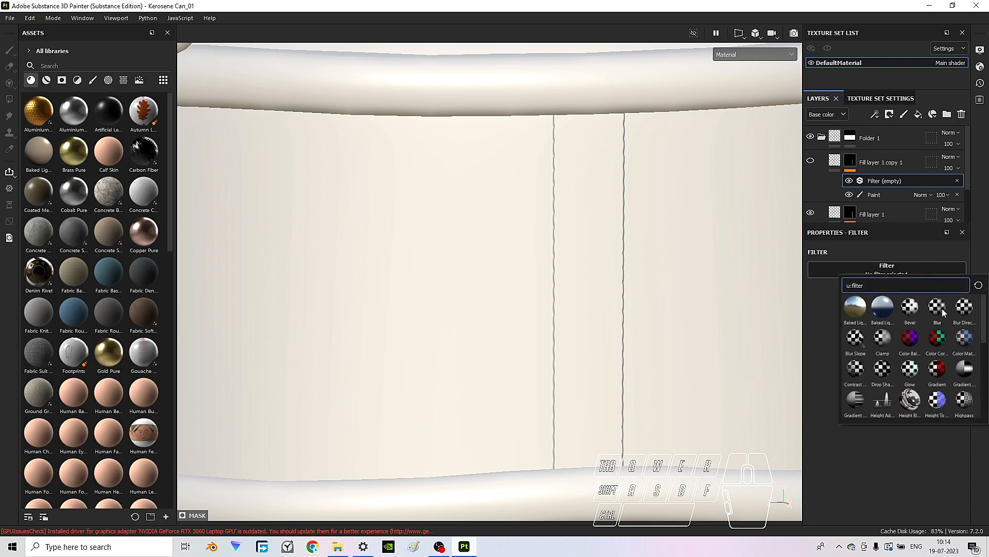
{"action": "left_click", "coordinate": [937, 308]}
- Show Fill layer 1 copy 1 again and set its mask filter's Blur Intensity to 10.12
{"action": "left_click_drag", "start_coordinate": [625, 215], "coordinate": [650, 219], "text": "alt"}
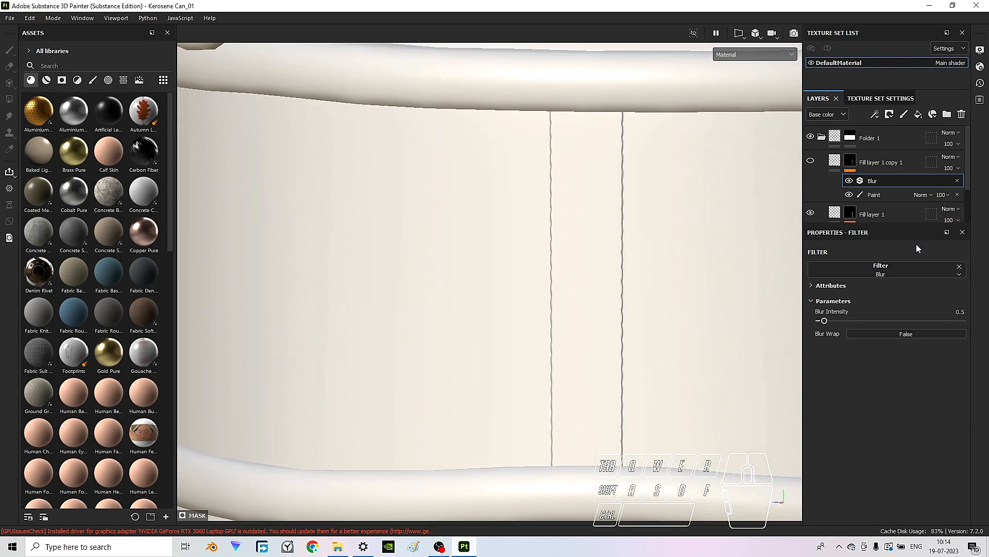
{"action": "left_click_drag", "start_coordinate": [820, 321], "coordinate": [811, 315]}
{"action": "left_click", "coordinate": [811, 161]}
{"action": "left_click_drag", "start_coordinate": [823, 320], "coordinate": [822, 327]}
{"action": "left_click", "coordinate": [947, 314]}
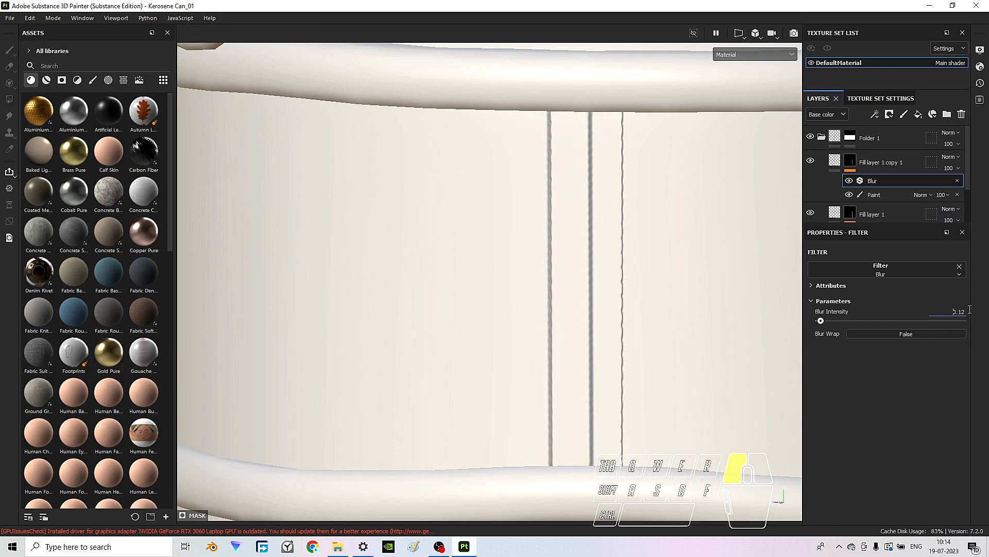
{"action": "type", "text": "1"}
{"action": "key", "text": "Return"}
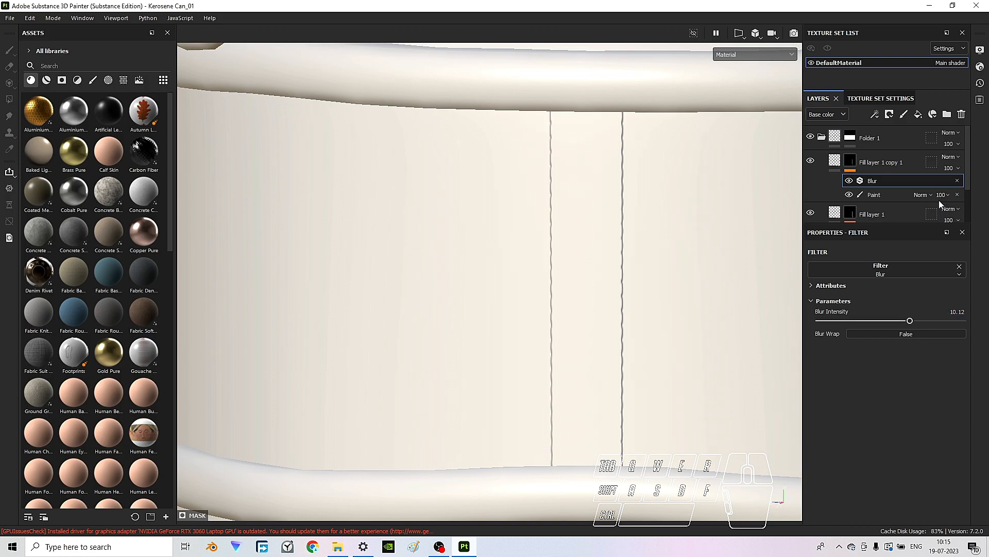
- Copy the Blur filter from Fill layer 1 copy 1 and paste it onto Fill layer 1's mask
{"action": "scroll", "coordinate": [875, 181], "scroll_direction": "down", "scroll_amount": 1}
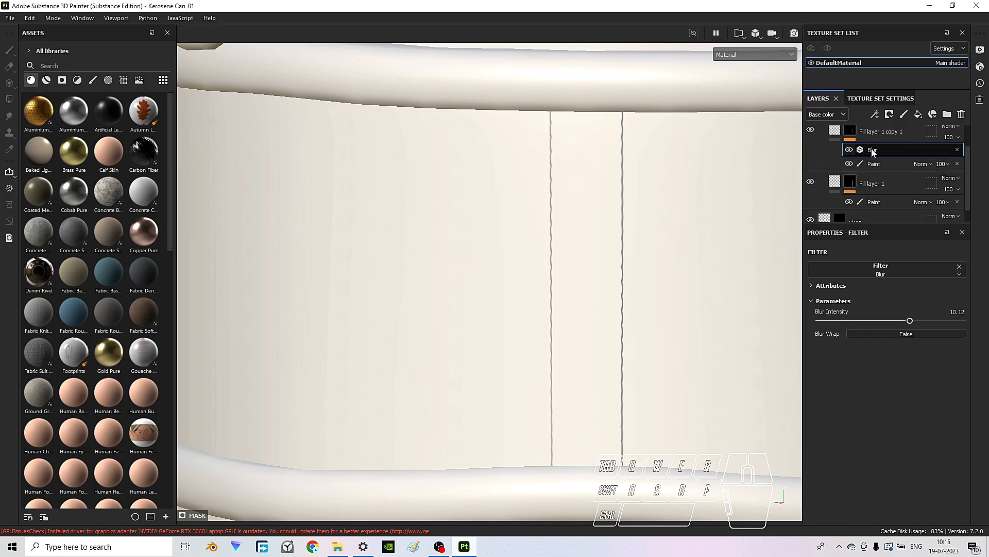
{"action": "right_click", "coordinate": [874, 151]}
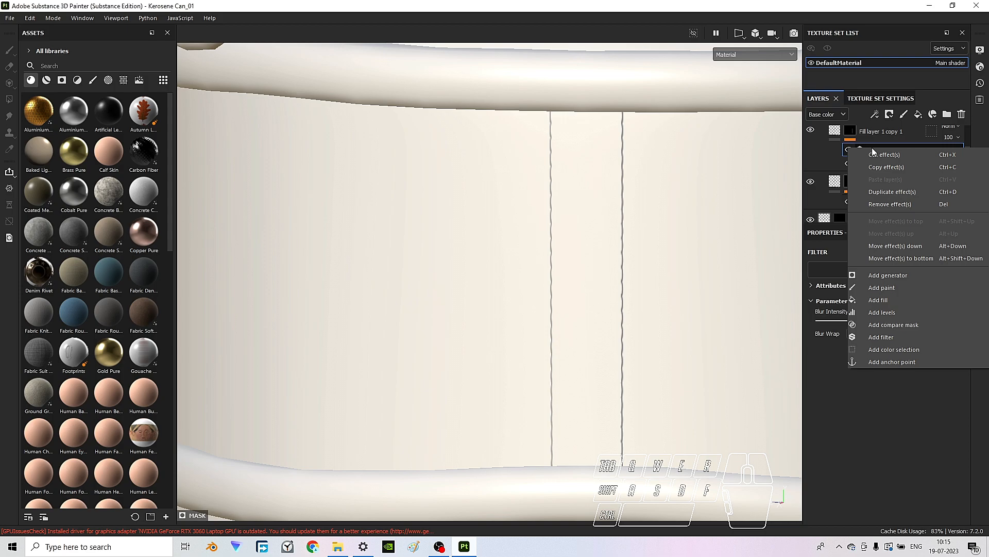
{"action": "left_click", "coordinate": [897, 168]}
{"action": "left_click", "coordinate": [850, 185]}
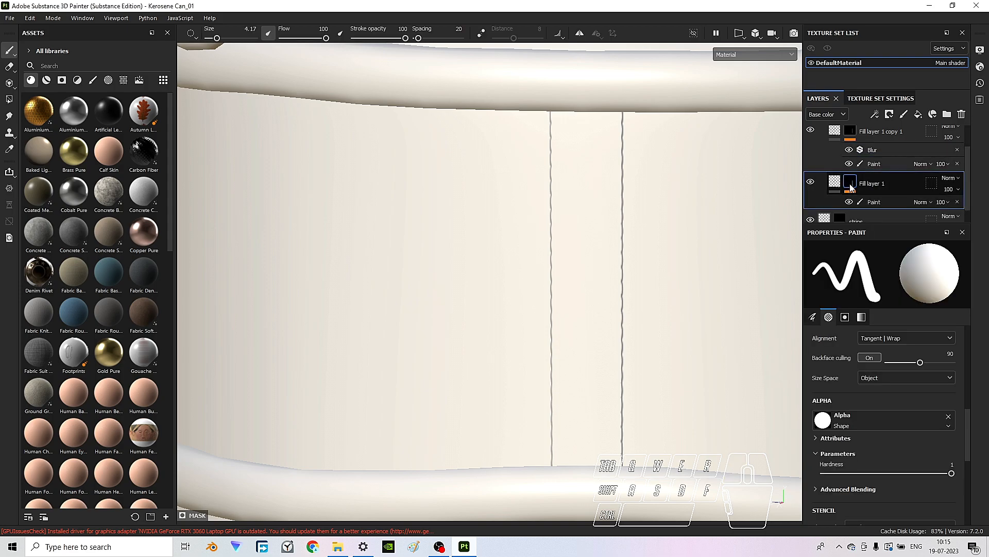
{"action": "right_click", "coordinate": [850, 185]}
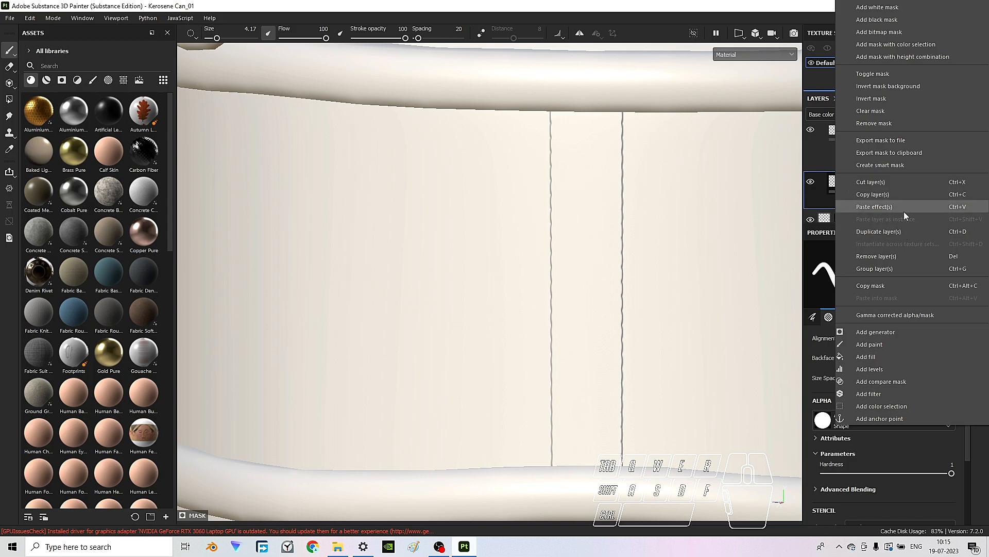
{"action": "left_click", "coordinate": [917, 210]}
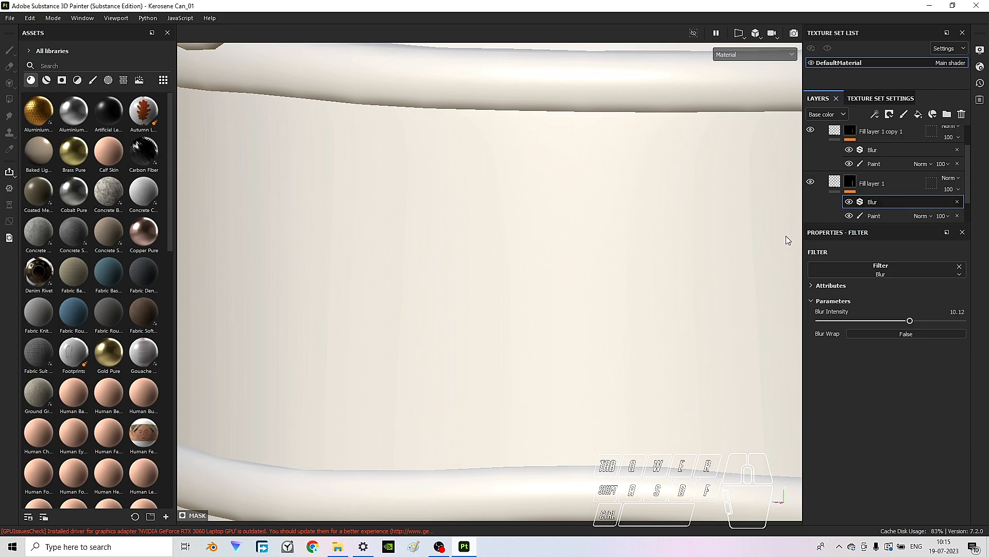
- Lower the Blur Intensity of Fill layer 1's mask filter to 0.35
{"action": "scroll", "coordinate": [561, 250], "scroll_direction": "down", "scroll_amount": 3}
{"action": "scroll", "coordinate": [559, 249], "scroll_direction": "down", "scroll_amount": 3}
{"action": "scroll", "coordinate": [539, 250], "scroll_direction": "up", "scroll_amount": 4}
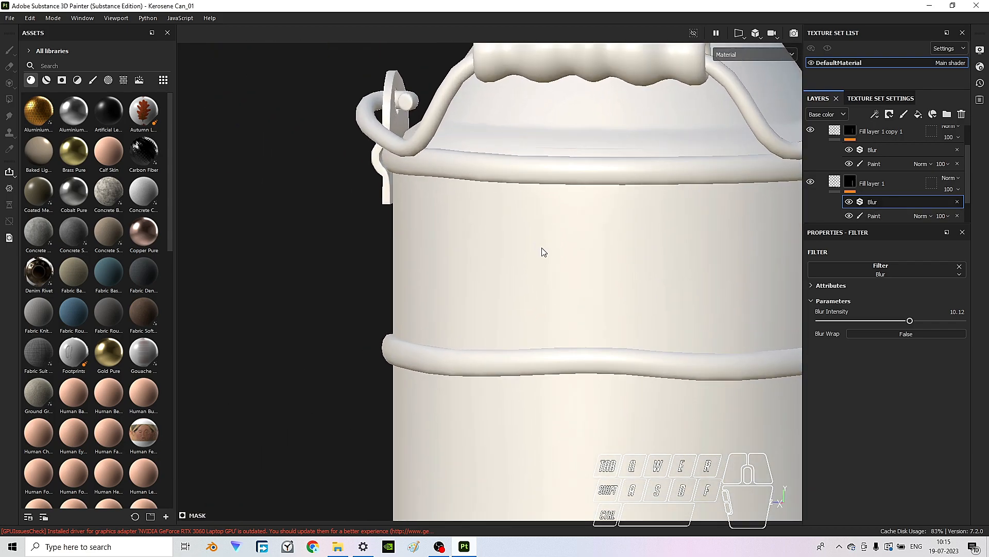
{"action": "left_click_drag", "start_coordinate": [847, 320], "coordinate": [820, 323]}
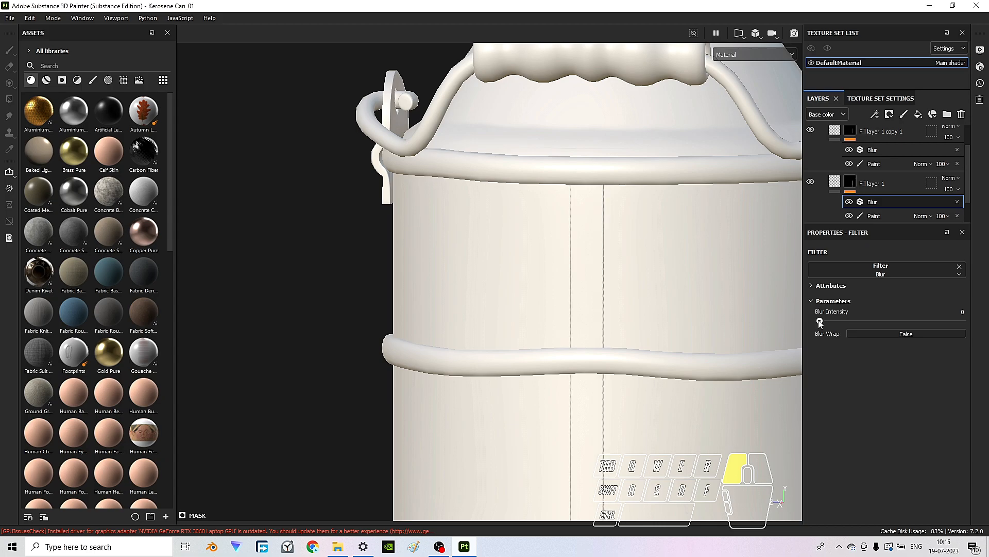
{"action": "left_click_drag", "start_coordinate": [816, 322], "coordinate": [824, 323]}
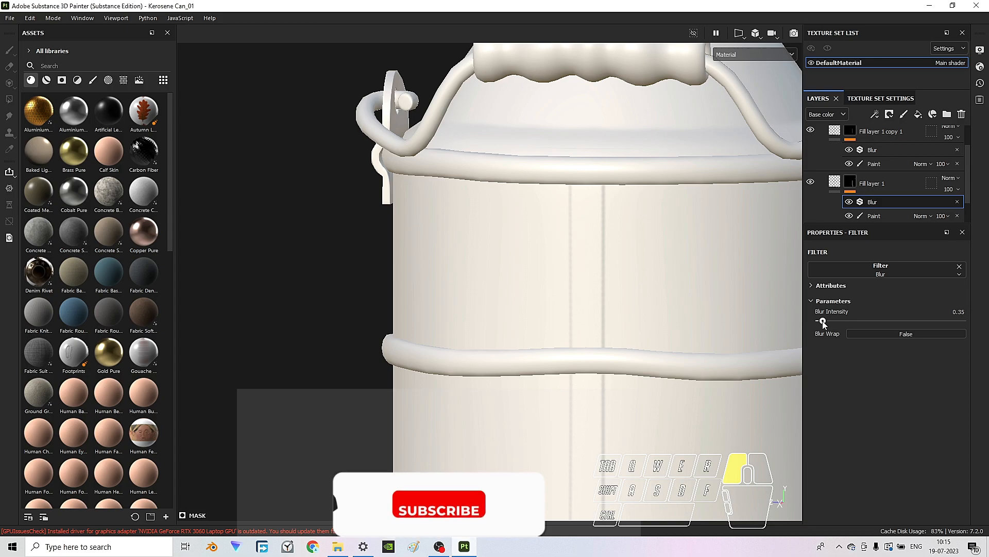
{"action": "scroll", "coordinate": [566, 254], "scroll_direction": "up", "scroll_amount": 5}
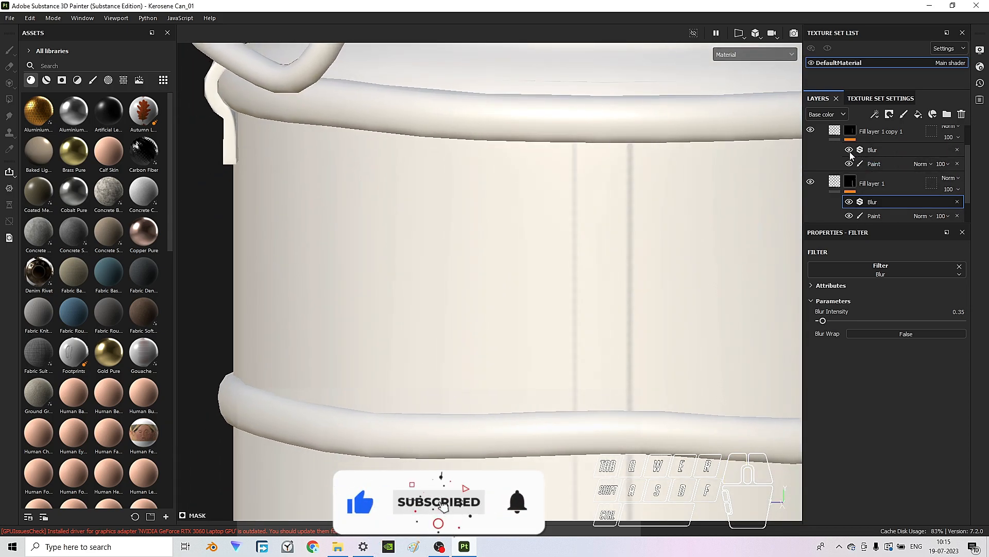
- Set the Blur Intensity of Fill layer 1 copy 1's mask filter to 0.1
{"action": "left_click", "coordinate": [853, 151]}
{"action": "left_click_drag", "start_coordinate": [863, 324], "coordinate": [820, 326]}
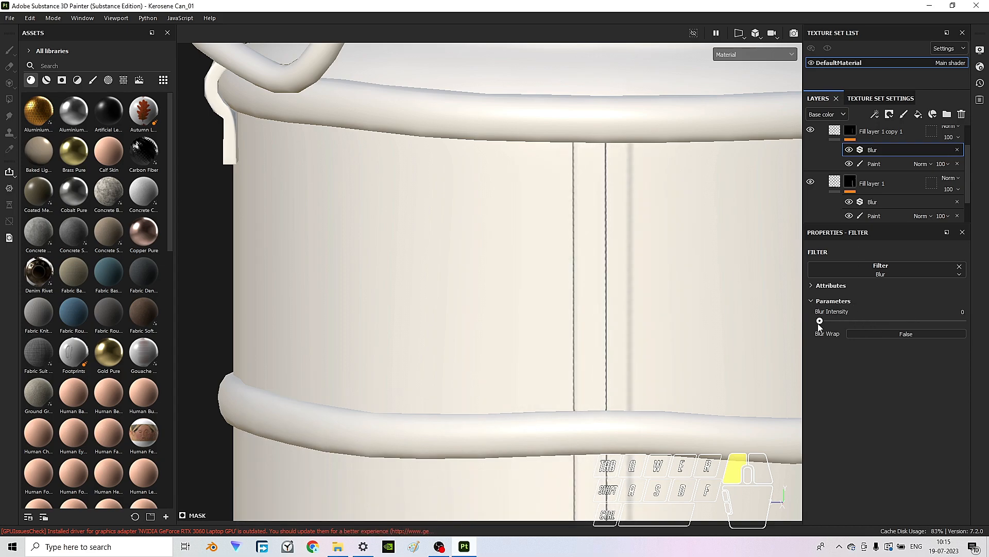
{"action": "left_click", "coordinate": [948, 312]}
{"action": "type", "text": ".1"}
{"action": "key", "text": "Return"}
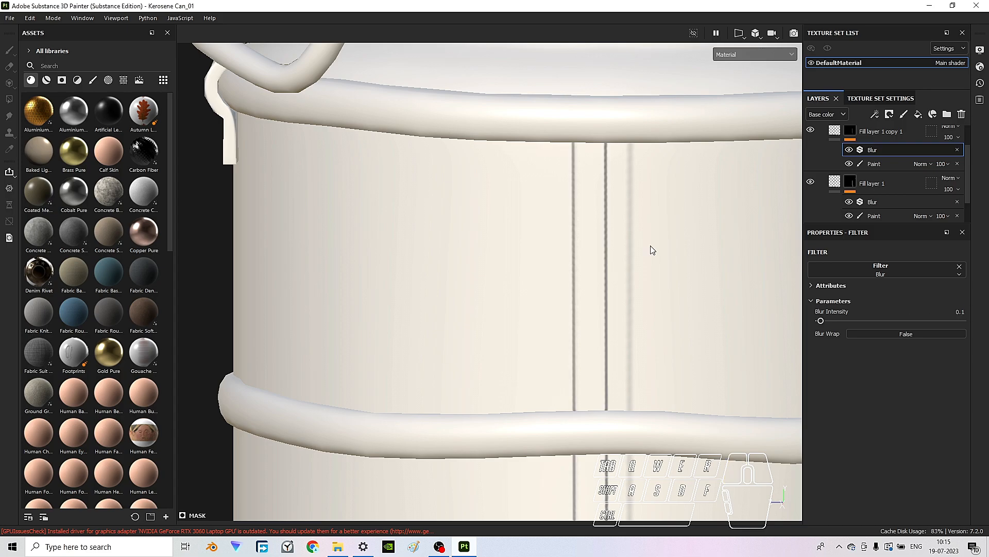
- Set the Blur Intensity of Fill layer 1's mask filter to 0.1 and check the strip edges up close
{"action": "left_click", "coordinate": [877, 202]}
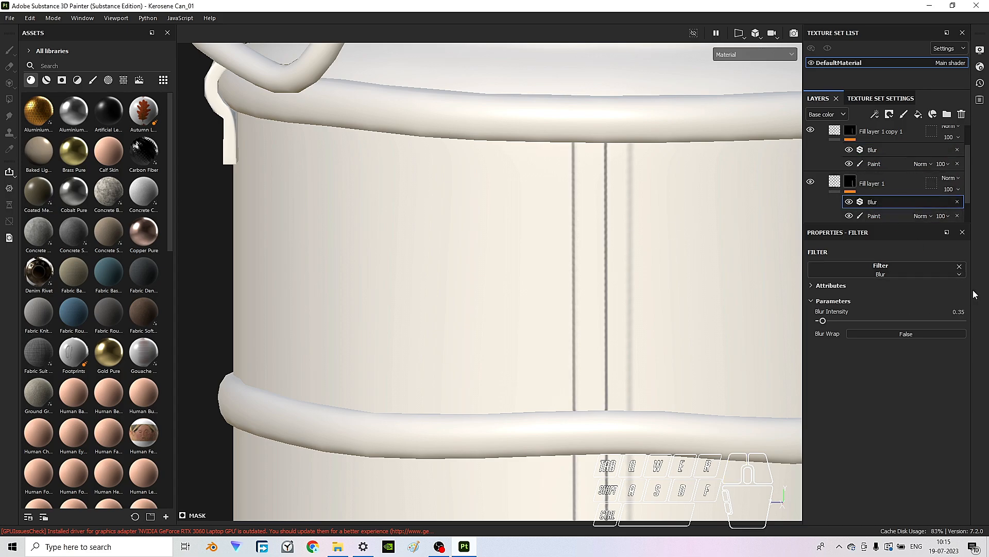
{"action": "left_click", "coordinate": [955, 311]}
{"action": "key", "text": "Return"}
{"action": "left_click_drag", "start_coordinate": [638, 234], "coordinate": [618, 246], "text": "alt"}
{"action": "scroll", "coordinate": [617, 246], "scroll_direction": "up", "scroll_amount": 5}
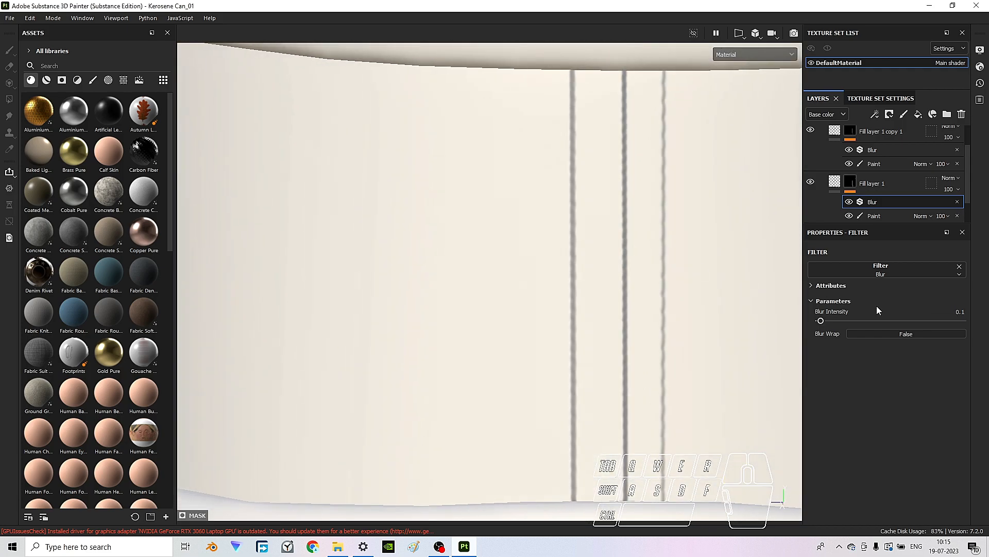
- Set the Blur Intensity of Fill layer 1's mask filter to 0.2 and check the vertical strips
{"action": "left_click", "coordinate": [960, 311]}
{"action": "type", "text": ".2"}
{"action": "key", "text": "Return"}
{"action": "scroll", "coordinate": [659, 240], "scroll_direction": "down", "scroll_amount": 3}
{"action": "left_click_drag", "start_coordinate": [660, 237], "coordinate": [503, 212], "text": "alt"}
{"action": "scroll", "coordinate": [556, 232], "scroll_direction": "down", "scroll_amount": 3}
{"action": "middle_click_drag", "start_coordinate": [600, 268], "coordinate": [605, 221], "text": "alt"}
{"action": "scroll", "coordinate": [605, 220], "scroll_direction": "up", "scroll_amount": 2}
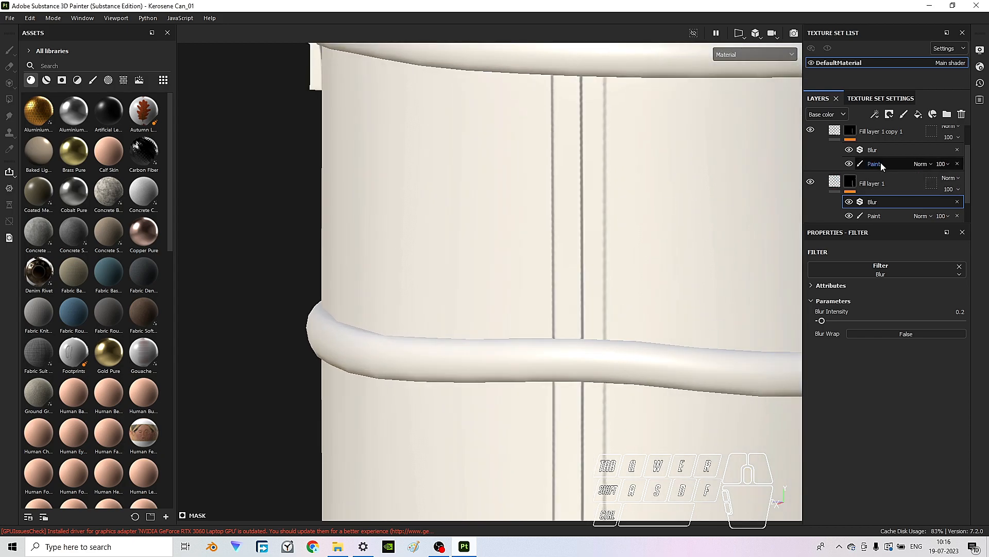
- Set the Blur Intensity of Fill layer 1 copy 1's mask filter to 0.2
{"action": "left_click", "coordinate": [877, 152]}
{"action": "left_click", "coordinate": [960, 312]}
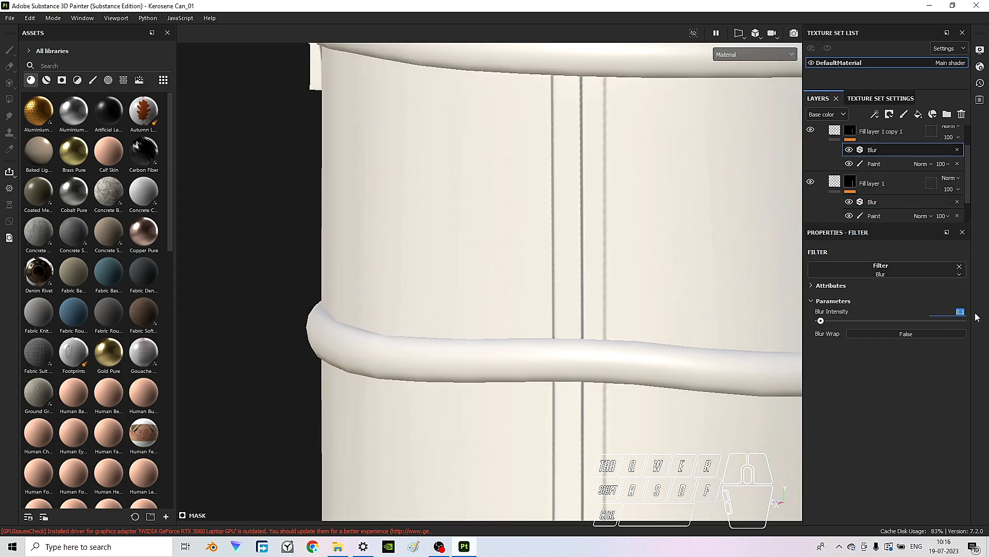
{"action": "key", "text": "Return"}
{"action": "scroll", "coordinate": [601, 215], "scroll_direction": "down", "scroll_amount": 5}
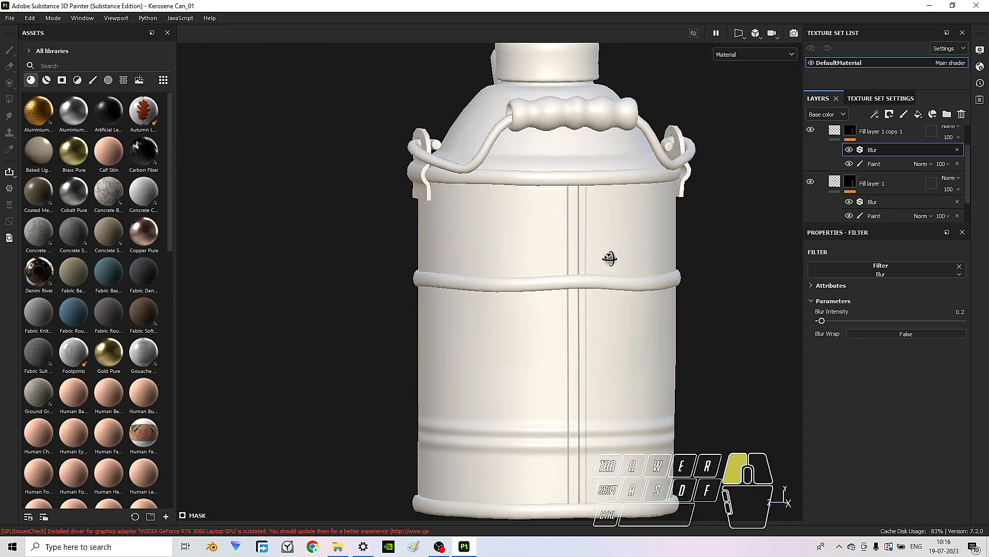
- Examine the softened vertical seam on the can body from several angles, distances and lighting directions
{"action": "left_click_drag", "start_coordinate": [610, 258], "coordinate": [583, 285], "text": "alt"}
{"action": "middle_click_drag", "start_coordinate": [582, 285], "coordinate": [536, 229], "text": "alt"}
{"action": "scroll", "coordinate": [566, 304], "scroll_direction": "up", "scroll_amount": 3}
{"action": "left_click_drag", "start_coordinate": [578, 329], "coordinate": [655, 240], "text": "alt"}
{"action": "scroll", "coordinate": [560, 357], "scroll_direction": "down", "scroll_amount": 3}
{"action": "mouse_move", "coordinate": [655, 240]}
{"action": "right_mouse_down", "text": "shift"}
{"action": "mouse_move", "coordinate": [683, 241]}
{"action": "mouse_move", "coordinate": [672, 240]}
{"action": "right_mouse_up", "text": "shift"}
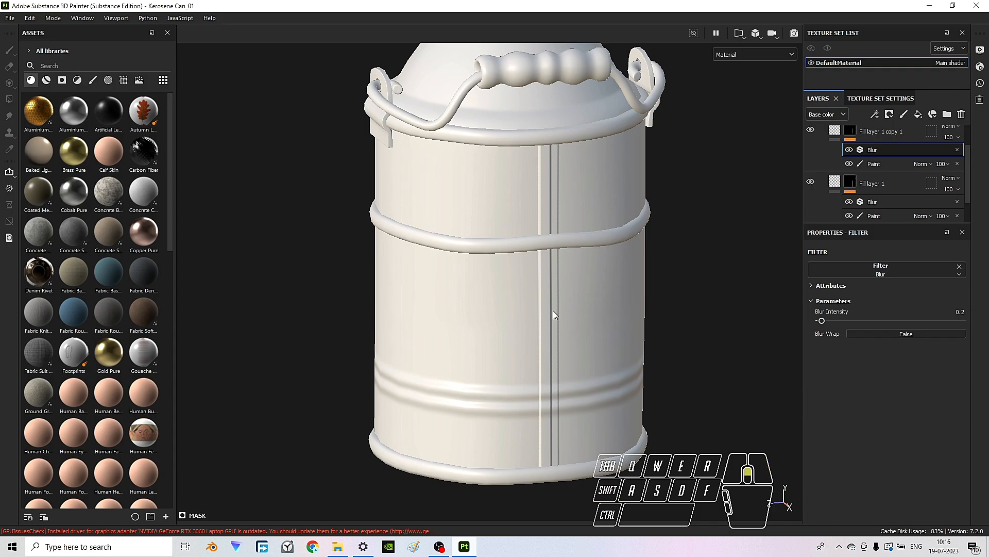
{"action": "scroll", "coordinate": [553, 310], "scroll_direction": "up", "scroll_amount": 4}
{"action": "left_click_drag", "start_coordinate": [526, 289], "coordinate": [720, 263], "text": "alt"}
{"action": "scroll", "coordinate": [507, 268], "scroll_direction": "down", "scroll_amount": 5}
{"action": "scroll", "coordinate": [896, 140], "scroll_direction": "up", "scroll_amount": 2}
- Collapse Folder 1 and rename it "body connects"
{"action": "left_click", "coordinate": [823, 137]}
{"action": "left_click", "coordinate": [870, 138]}
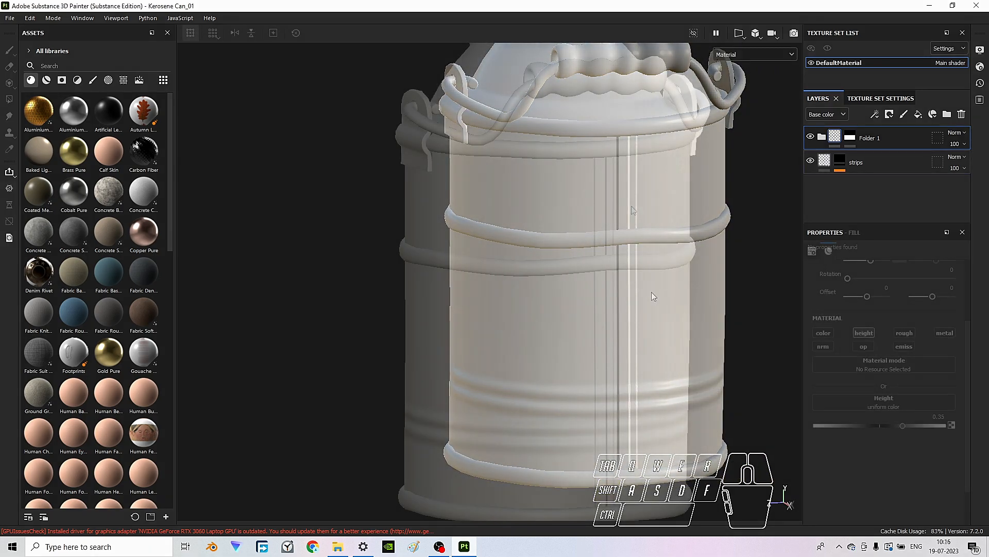
{"action": "double_click", "coordinate": [870, 138]}
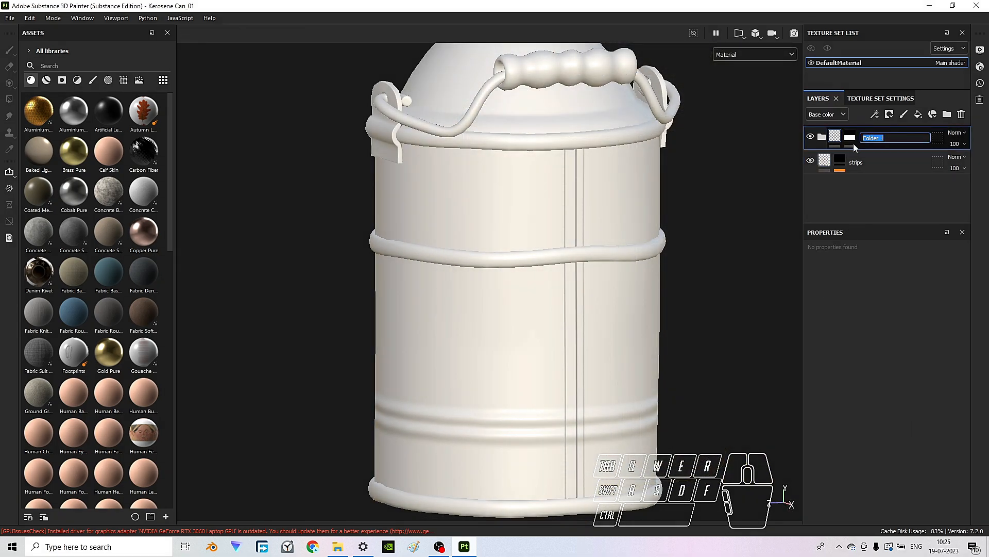
{"action": "type", "text": "body connercts"}
{"action": "key", "text": "BackSpace"}
{"action": "key", "text": "BackSpace"}
{"action": "key", "text": "BackSpace"}
{"action": "key", "text": "BackSpace"}
{"action": "type", "text": "cts"}
{"action": "key", "text": "Return"}
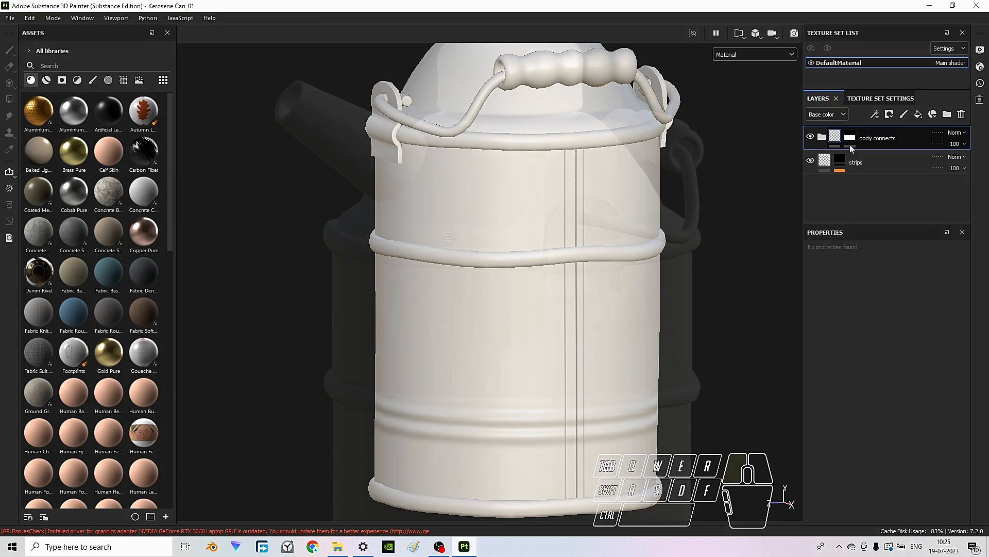
- Examine the spout and the domed upper part of the can up close under different lighting
{"action": "left_click_drag", "start_coordinate": [450, 237], "coordinate": [464, 247], "text": "alt"}
{"action": "left_click_drag", "start_coordinate": [464, 247], "coordinate": [477, 256], "text": "alt"}
{"action": "middle_click_drag", "start_coordinate": [477, 257], "coordinate": [526, 213], "text": "alt"}
{"action": "scroll", "coordinate": [459, 261], "scroll_direction": "up", "scroll_amount": 3}
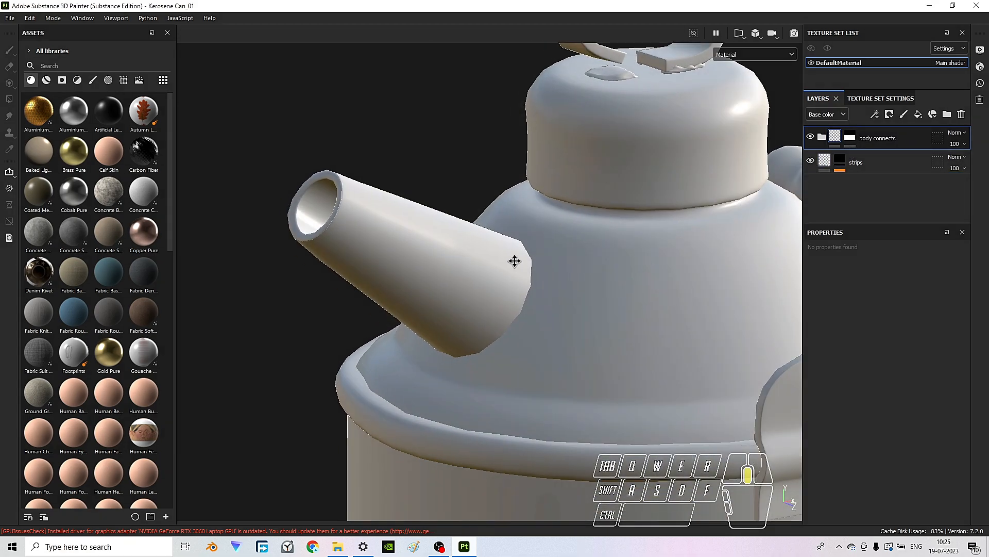
{"action": "right_click_drag", "start_coordinate": [616, 253], "coordinate": [580, 254], "text": "shift"}
{"action": "scroll", "coordinate": [508, 271], "scroll_direction": "down", "scroll_amount": 2}
{"action": "scroll", "coordinate": [486, 269], "scroll_direction": "up", "scroll_amount": 4}
{"action": "left_click_drag", "start_coordinate": [487, 272], "coordinate": [546, 253], "text": "alt"}
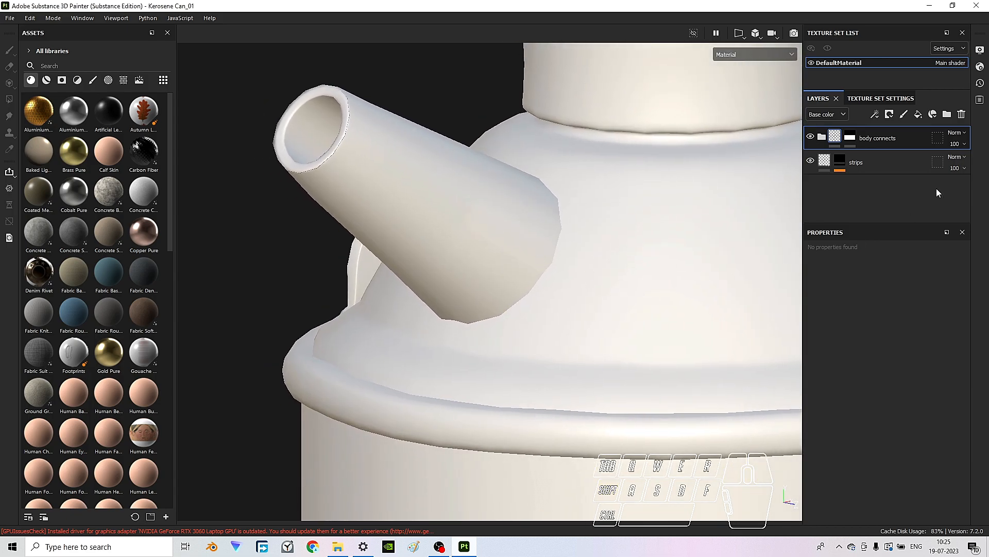
- Add a fill layer above the body connects folder, place it in a new folder, and collapse that folder
{"action": "left_click", "coordinate": [920, 116]}
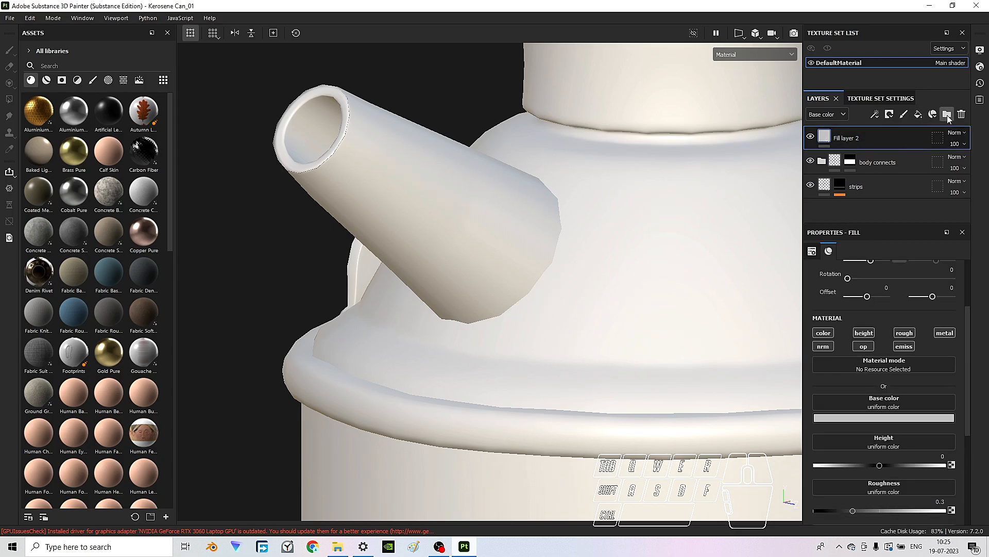
{"action": "left_click", "coordinate": [947, 116]}
{"action": "left_click_drag", "start_coordinate": [827, 163], "coordinate": [842, 136]}
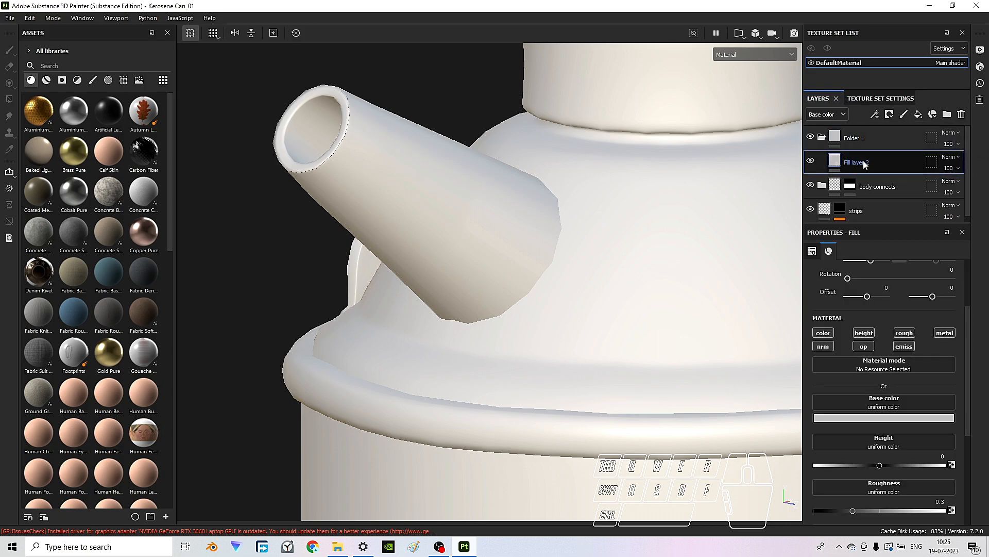
{"action": "left_click", "coordinate": [822, 137]}
- Add a black mask to Folder 1 and show the mask in the viewport
{"action": "right_click", "coordinate": [835, 137]}
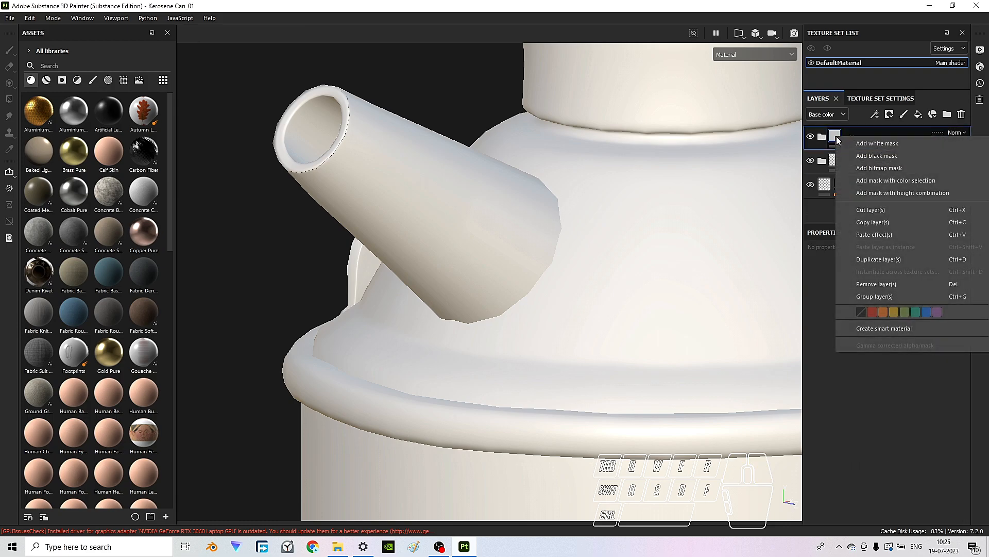
{"action": "left_click", "coordinate": [885, 157]}
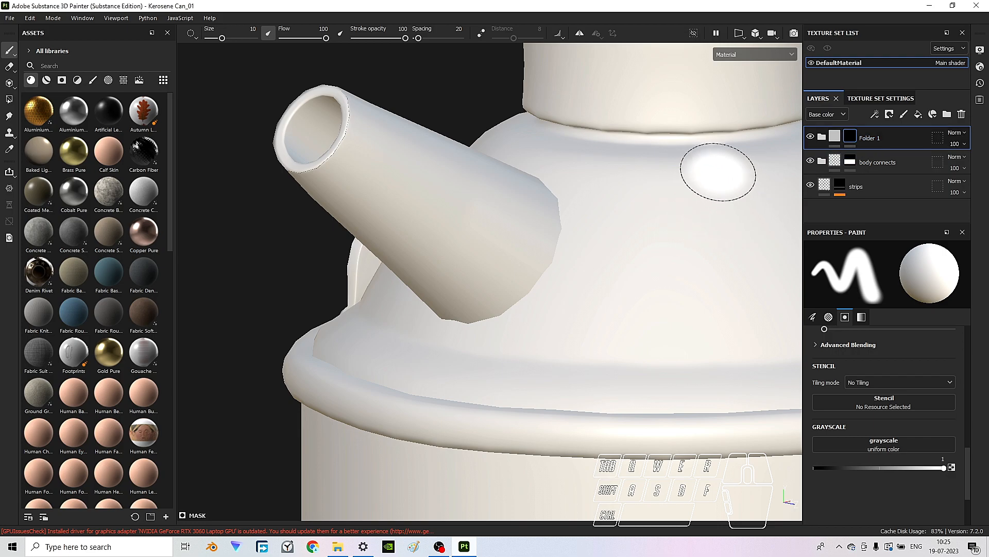
{"action": "left_click", "coordinate": [744, 54]}
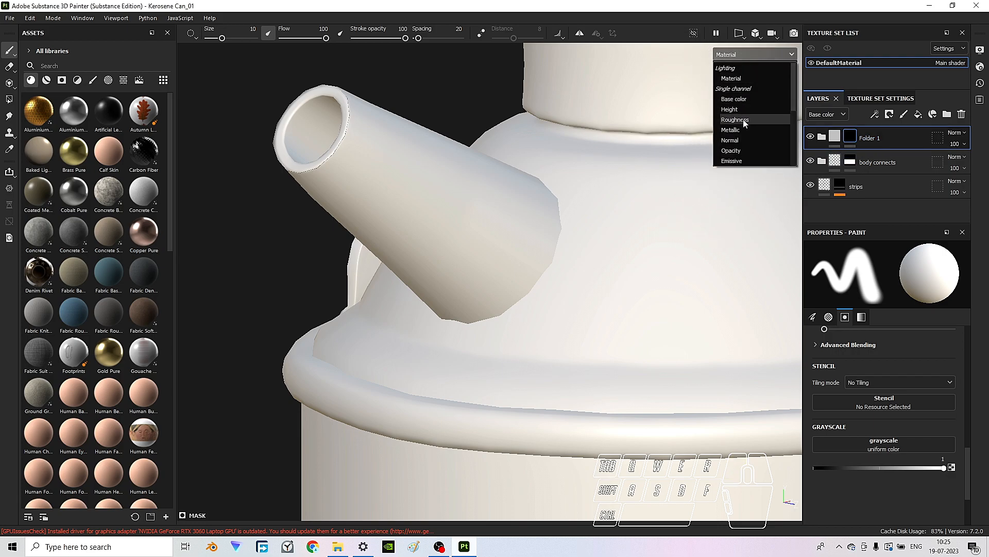
{"action": "left_click", "coordinate": [729, 151]}
{"action": "scroll", "coordinate": [707, 186], "scroll_direction": "up", "scroll_amount": 3}
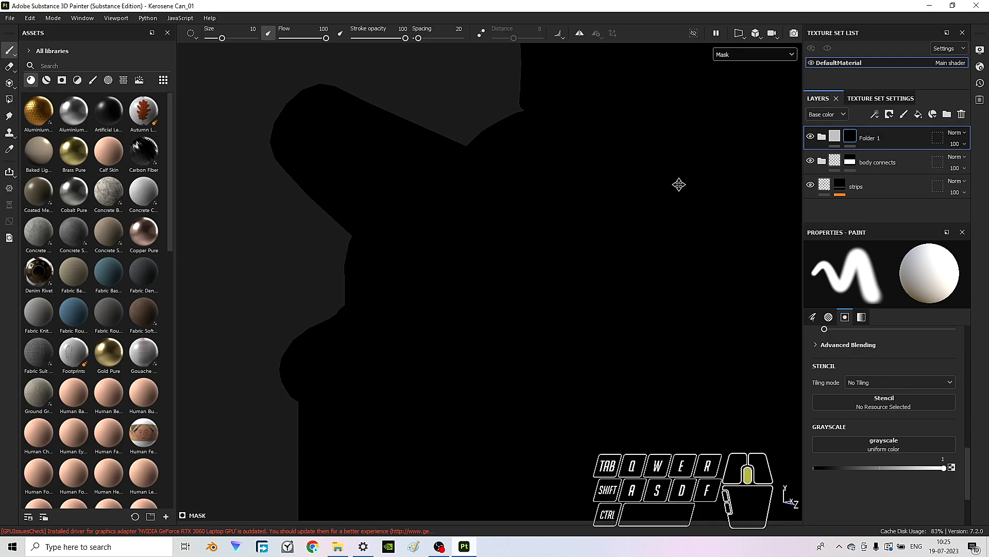
{"action": "scroll", "coordinate": [569, 168], "scroll_direction": "down", "scroll_amount": 2}
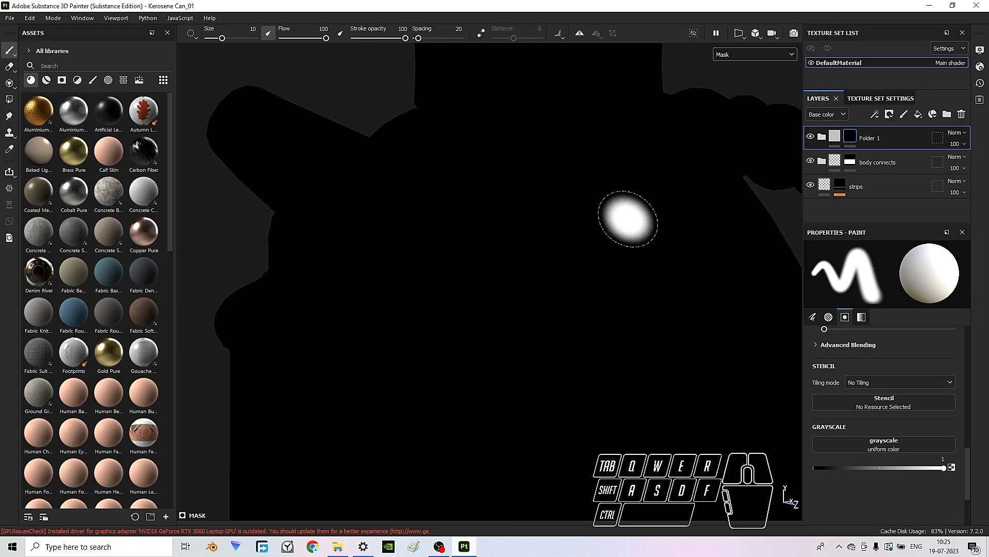
- Fill the can's dome in Folder 1's mask with white using Polygon Fill in UV chunk mode
{"action": "left_click", "coordinate": [8, 100]}
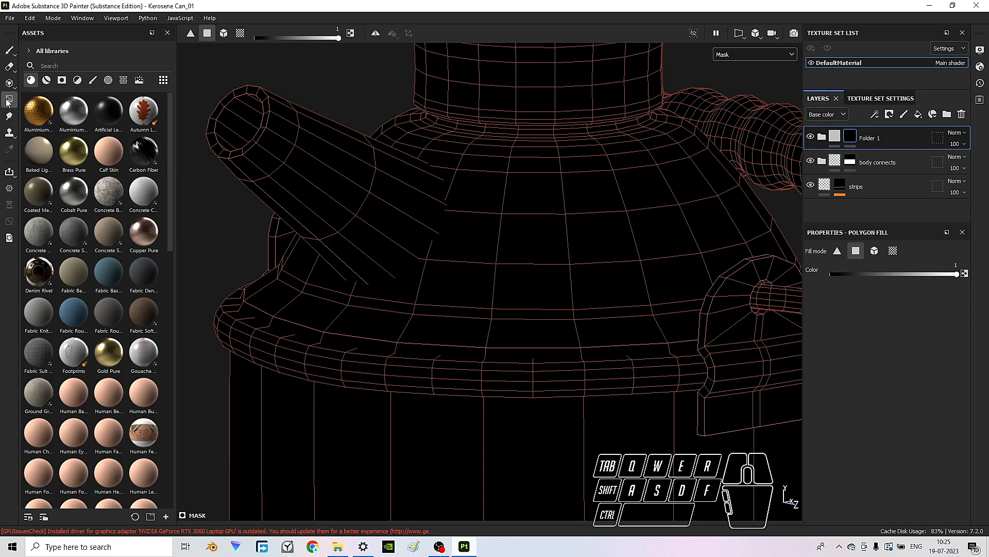
{"action": "left_click", "coordinate": [238, 34]}
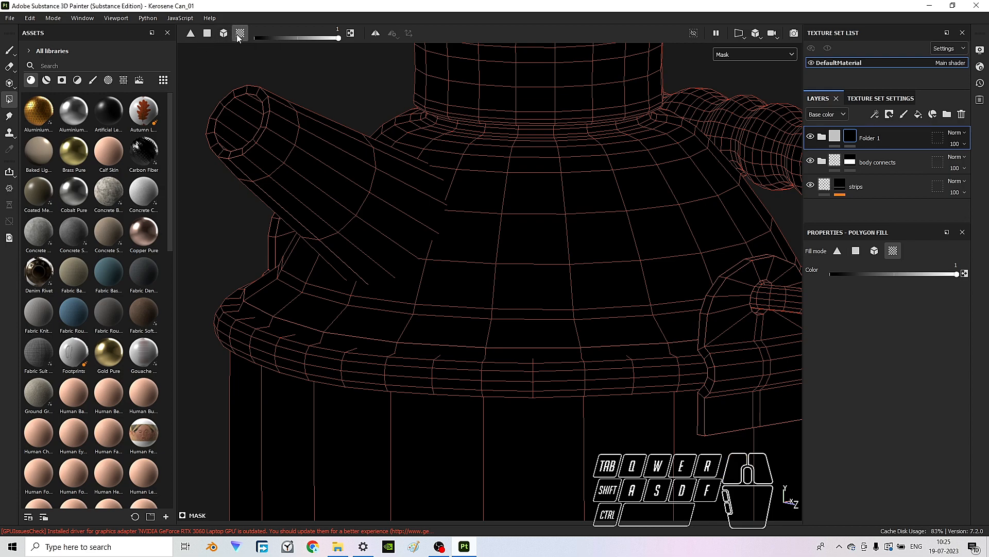
{"action": "left_click", "coordinate": [548, 206]}
{"action": "scroll", "coordinate": [508, 199], "scroll_direction": "down", "scroll_amount": 5}
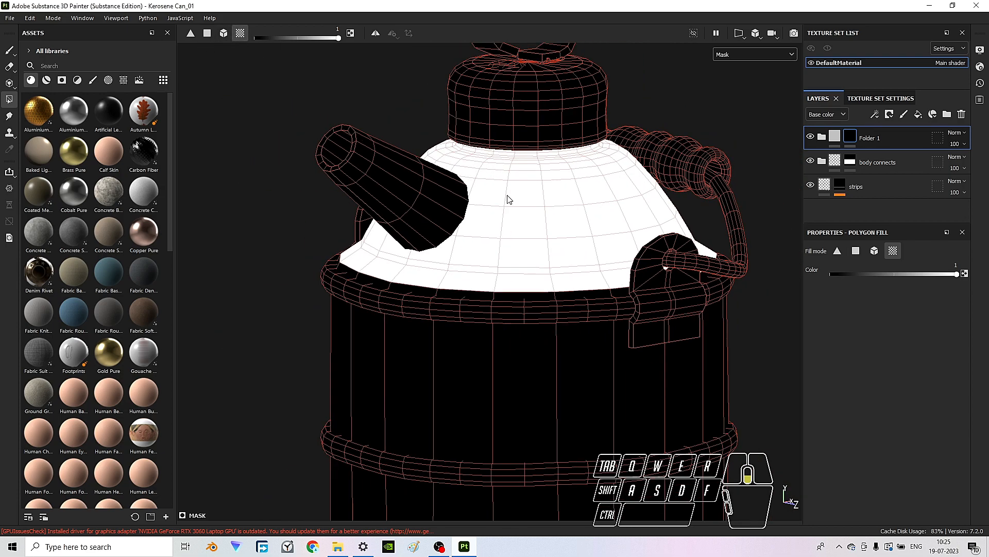
- Leave Folder 1's mask view and switch the viewport display to Material
{"action": "left_click", "coordinate": [835, 137]}
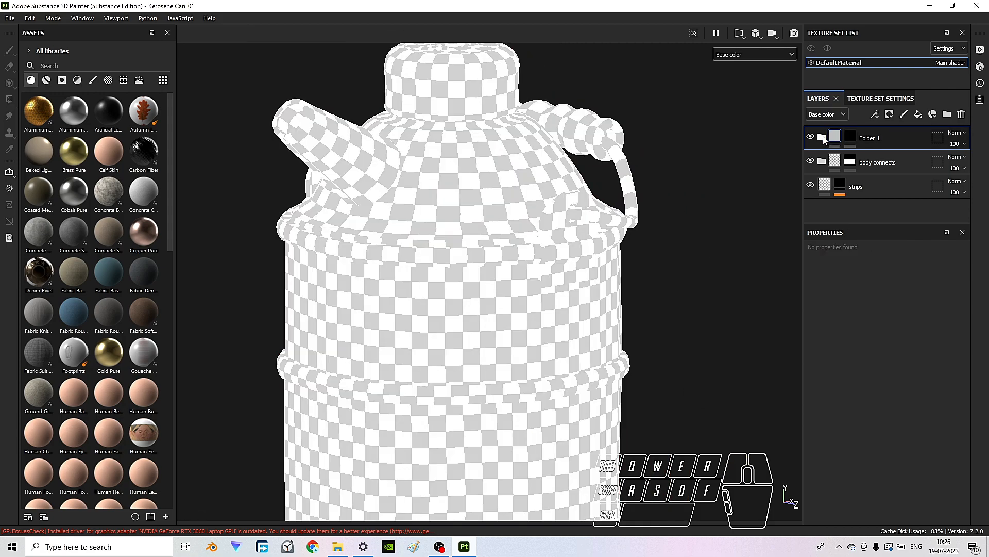
{"action": "left_click", "coordinate": [822, 138]}
{"action": "left_click", "coordinate": [822, 137]}
{"action": "left_click", "coordinate": [850, 137]}
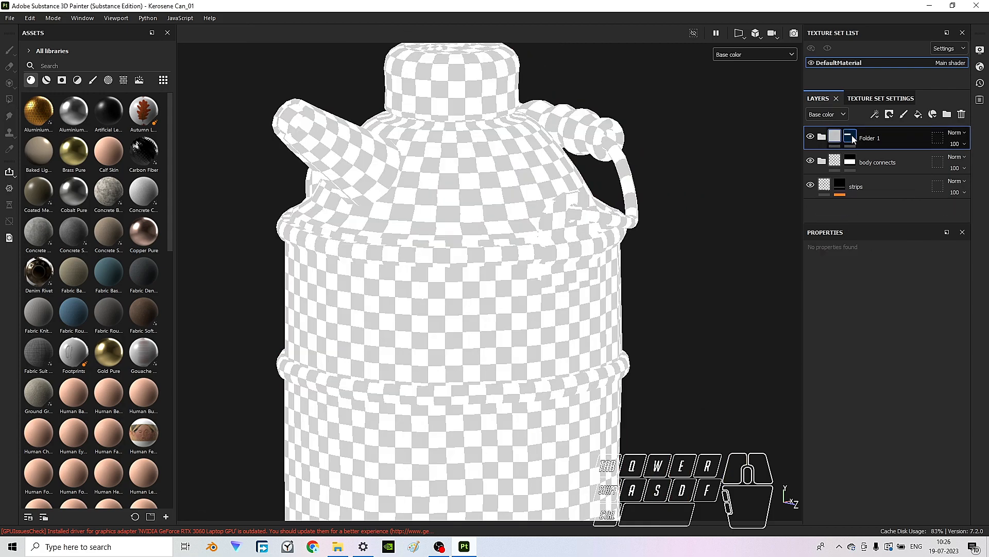
{"action": "left_click", "coordinate": [750, 53]}
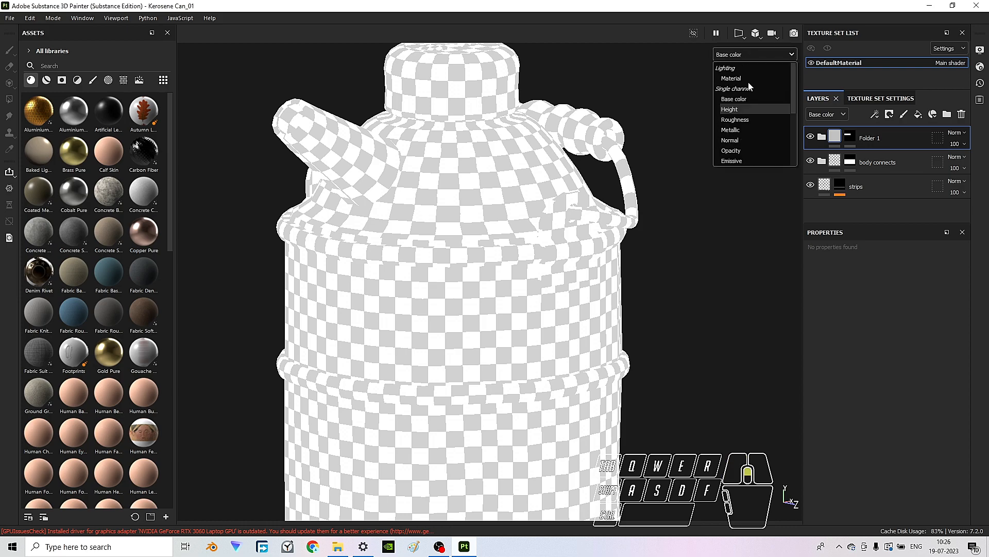
{"action": "left_click", "coordinate": [747, 79]}
{"action": "left_click_drag", "start_coordinate": [464, 216], "coordinate": [645, 195], "text": "alt"}
- Keep only the height channel active on Fill layer 2 inside Folder 1 and set its height to 0.1
{"action": "left_click", "coordinate": [822, 137]}
{"action": "left_click", "coordinate": [837, 162]}
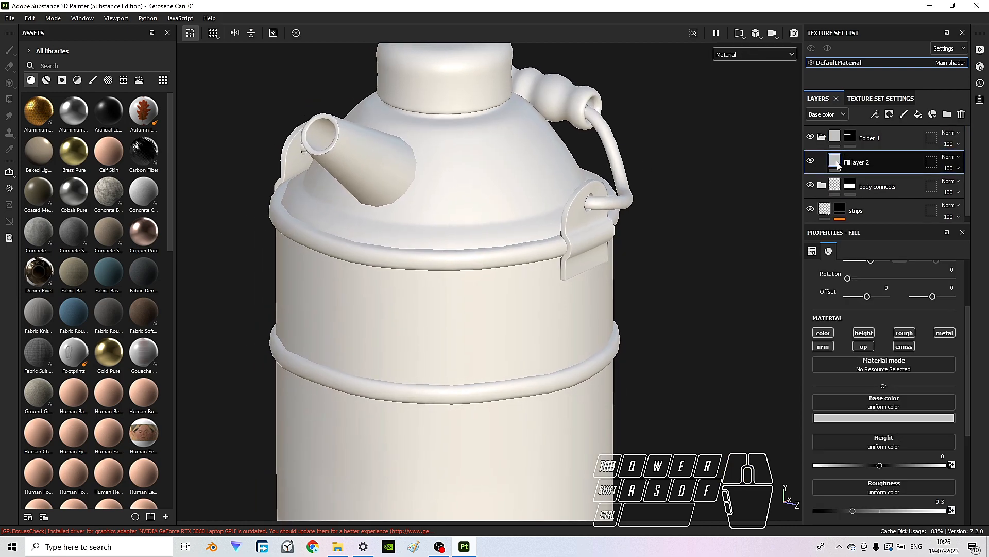
{"action": "left_click", "coordinate": [869, 333]}
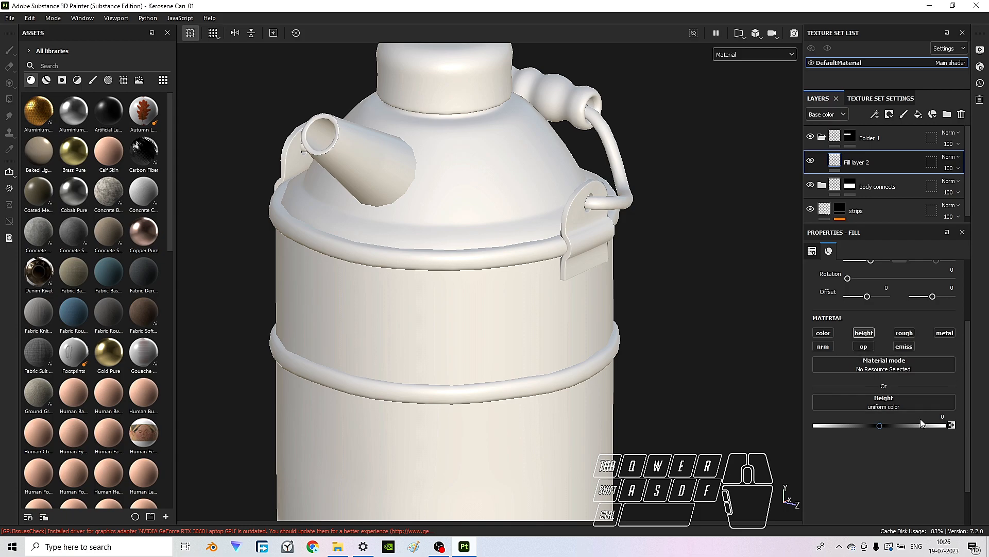
{"action": "left_click", "coordinate": [950, 421]}
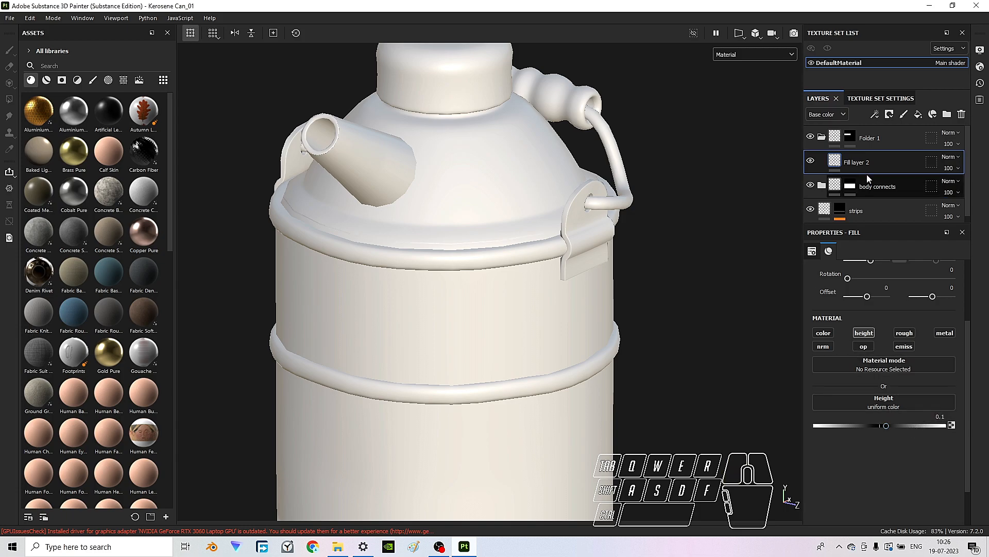
- Add a black mask with a paint effect to Fill layer 2 and activate the Paint brush on it
{"action": "right_click", "coordinate": [835, 164]}
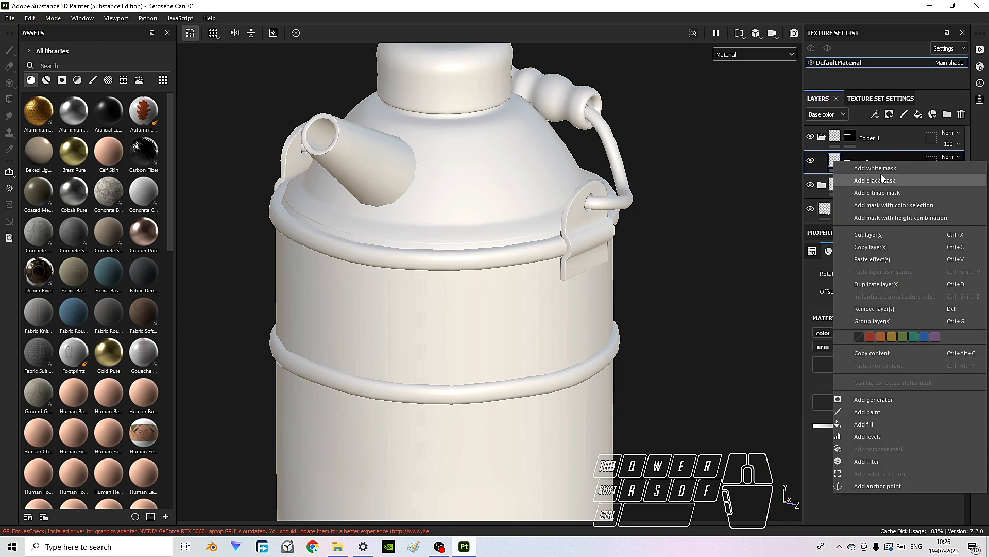
{"action": "left_click", "coordinate": [893, 180]}
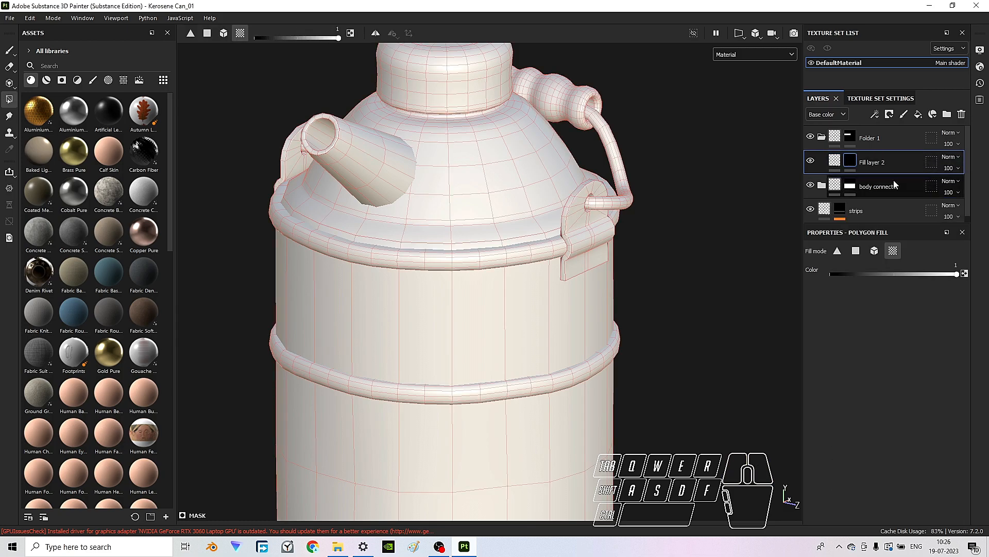
{"action": "mouse_move", "coordinate": [851, 164]}
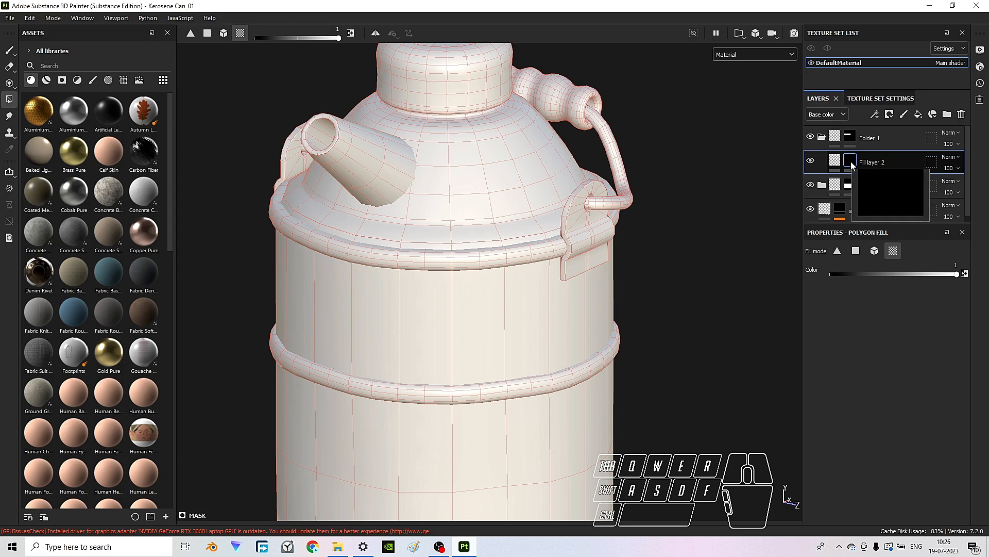
{"action": "left_click", "coordinate": [876, 116]}
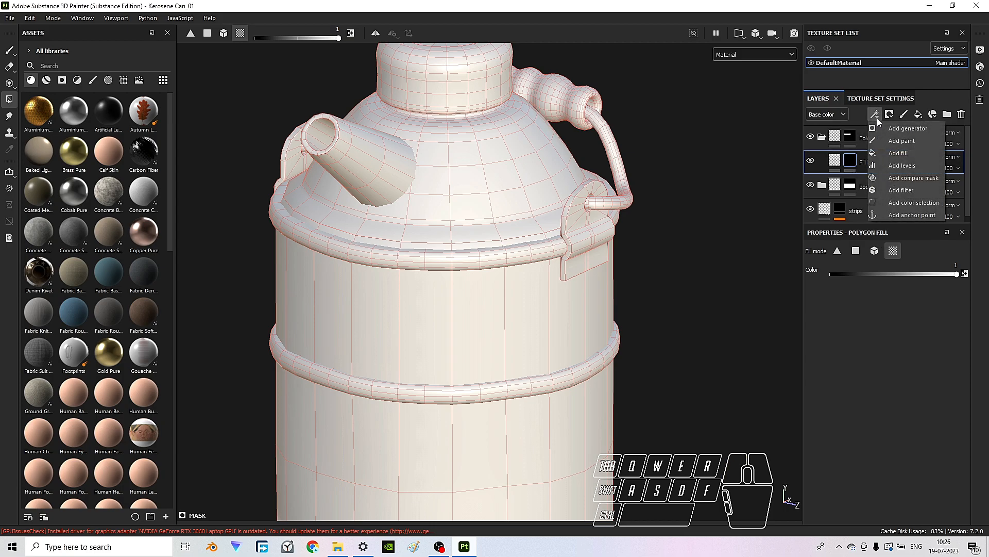
{"action": "left_click", "coordinate": [916, 138]}
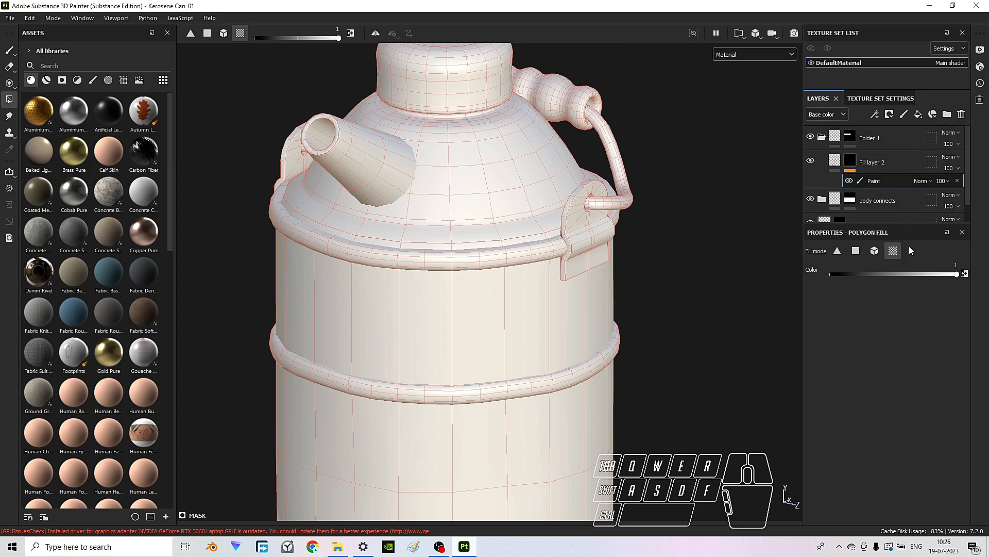
{"action": "left_click", "coordinate": [874, 183]}
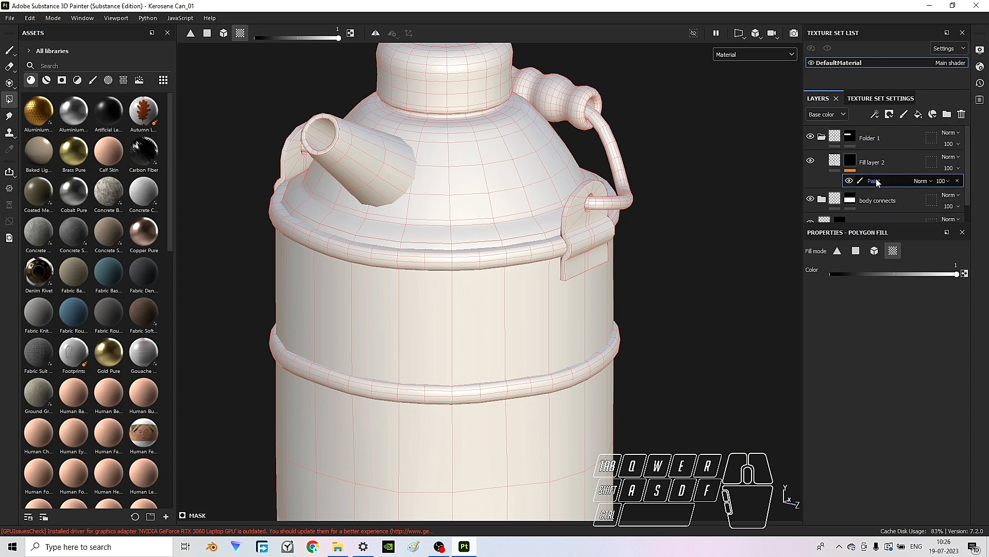
{"action": "left_click", "coordinate": [10, 52]}
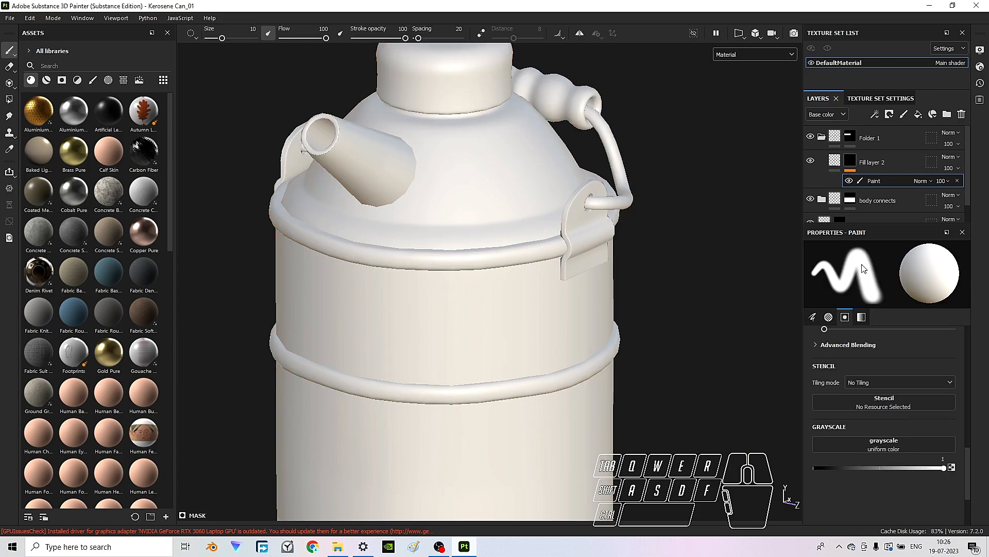
- Review the brush's size, jitter, alpha, stencil and grayscale settings
{"action": "scroll", "coordinate": [883, 394], "scroll_direction": "up", "scroll_amount": 10}
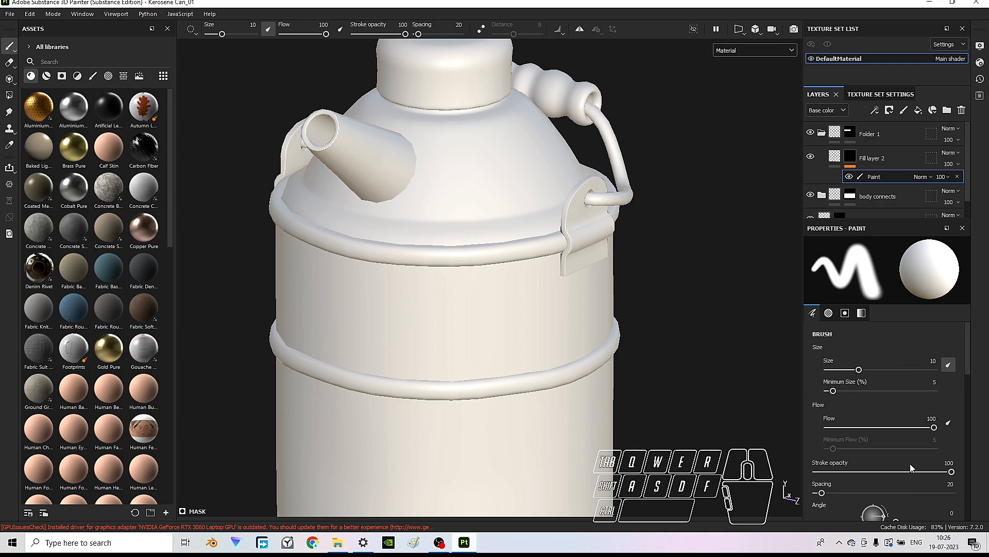
{"action": "scroll", "coordinate": [906, 466], "scroll_direction": "down", "scroll_amount": 6}
{"action": "scroll", "coordinate": [902, 468], "scroll_direction": "down", "scroll_amount": 2}
{"action": "scroll", "coordinate": [901, 468], "scroll_direction": "up", "scroll_amount": 5}
{"action": "scroll", "coordinate": [901, 468], "scroll_direction": "down", "scroll_amount": 5}
{"action": "scroll", "coordinate": [900, 455], "scroll_direction": "up", "scroll_amount": 6}
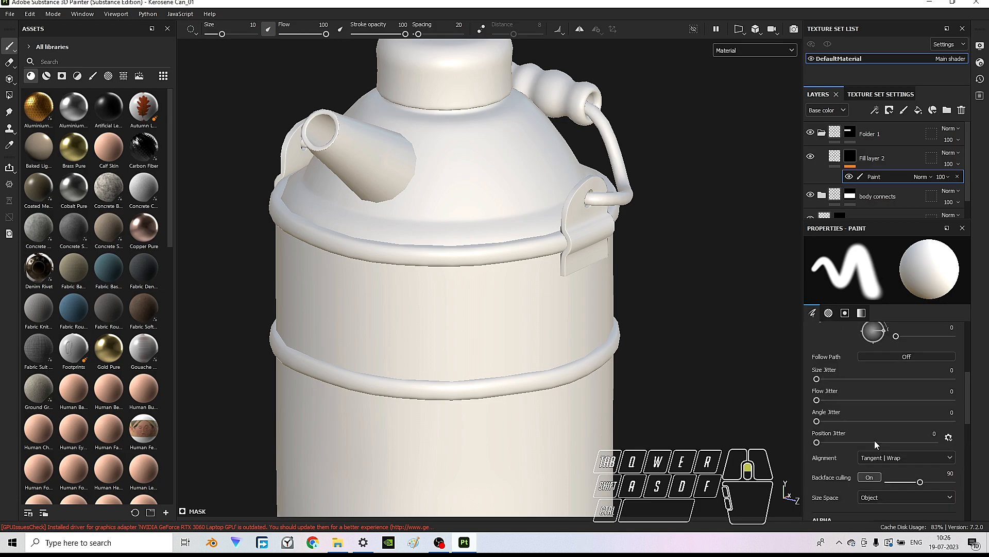
{"action": "scroll", "coordinate": [876, 440], "scroll_direction": "down", "scroll_amount": 8}
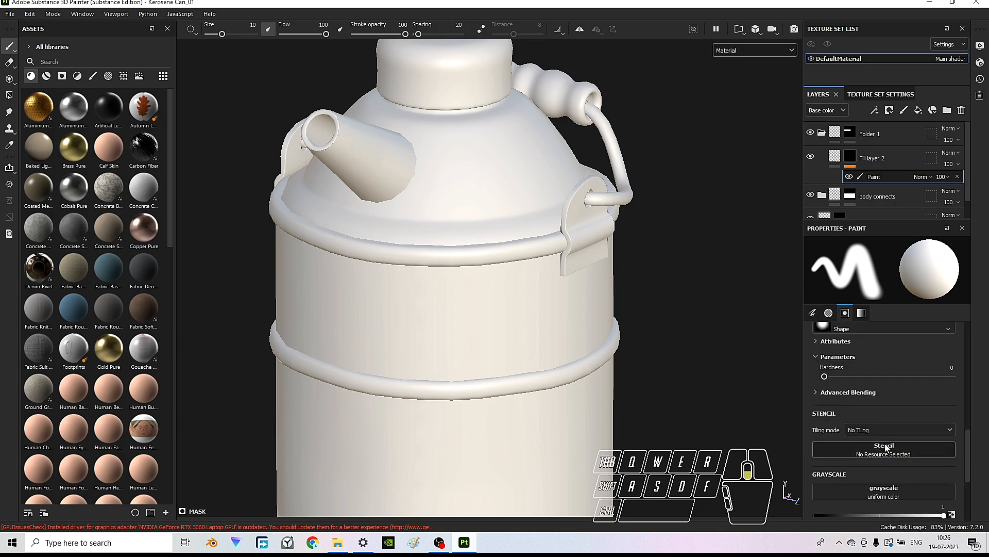
{"action": "scroll", "coordinate": [885, 447], "scroll_direction": "up", "scroll_amount": 1}
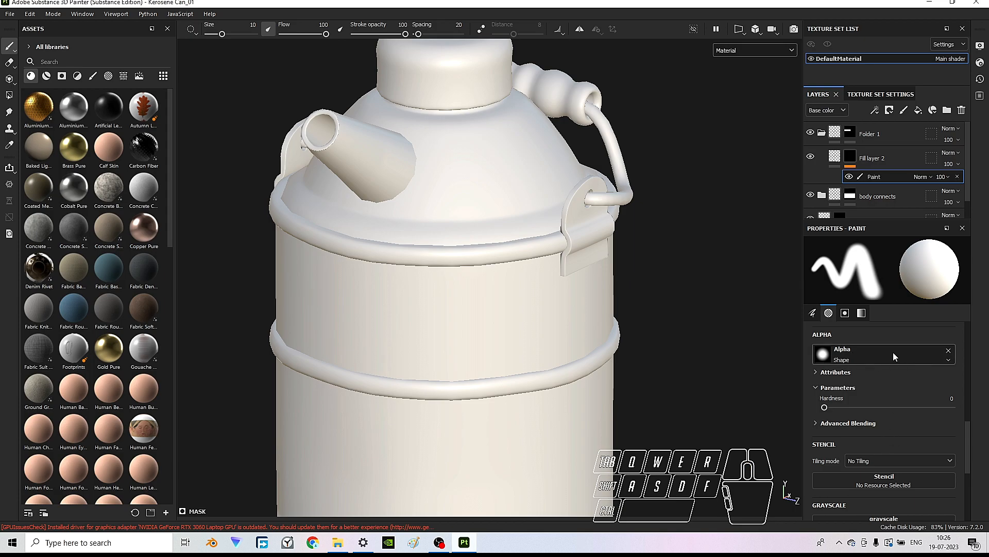
{"action": "scroll", "coordinate": [866, 412], "scroll_direction": "down", "scroll_amount": 4}
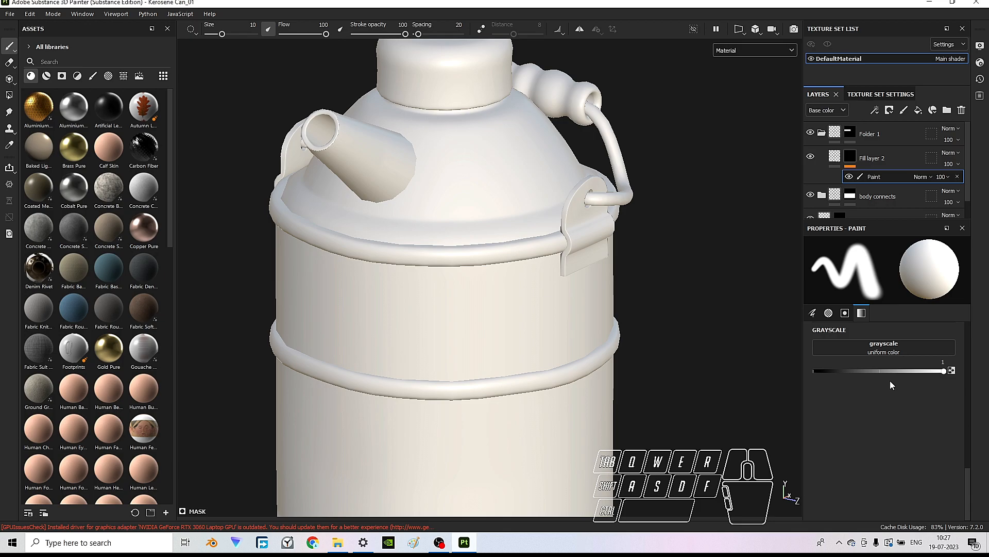
{"action": "scroll", "coordinate": [932, 418], "scroll_direction": "up", "scroll_amount": 3}
{"action": "scroll", "coordinate": [931, 418], "scroll_direction": "up", "scroll_amount": 5}
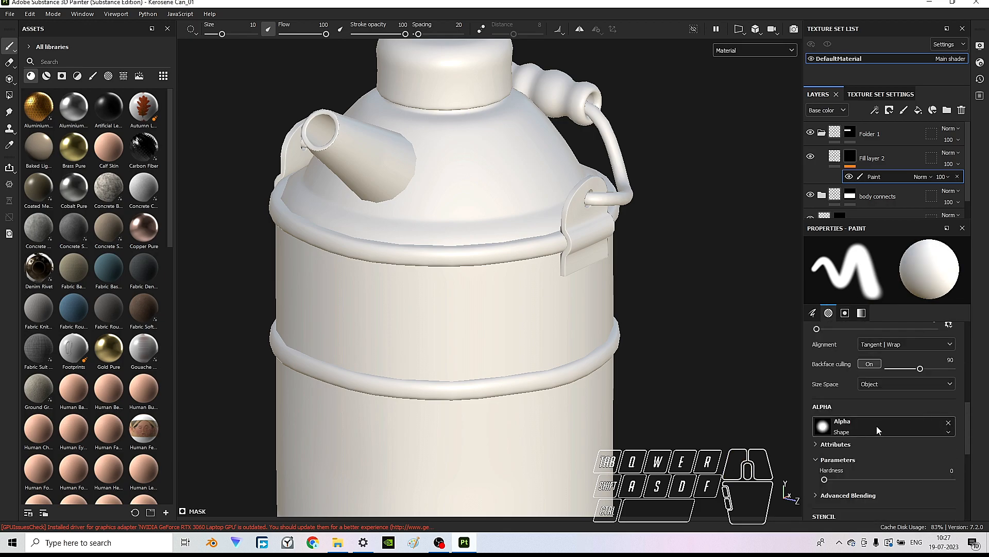
- Browse the brush's alpha choices for a ring-shaped border alpha
{"action": "left_click", "coordinate": [877, 425]}
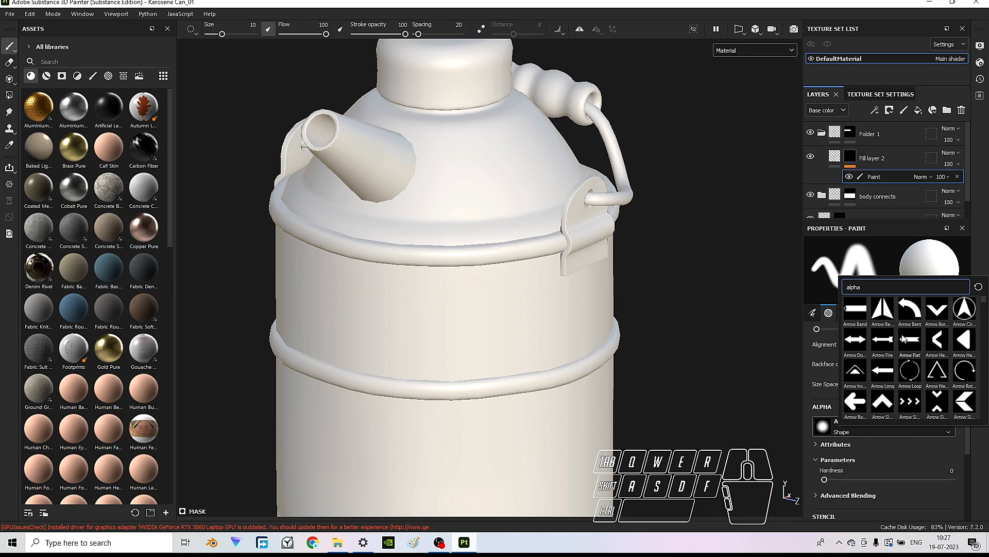
{"action": "scroll", "coordinate": [903, 340], "scroll_direction": "down", "scroll_amount": 6}
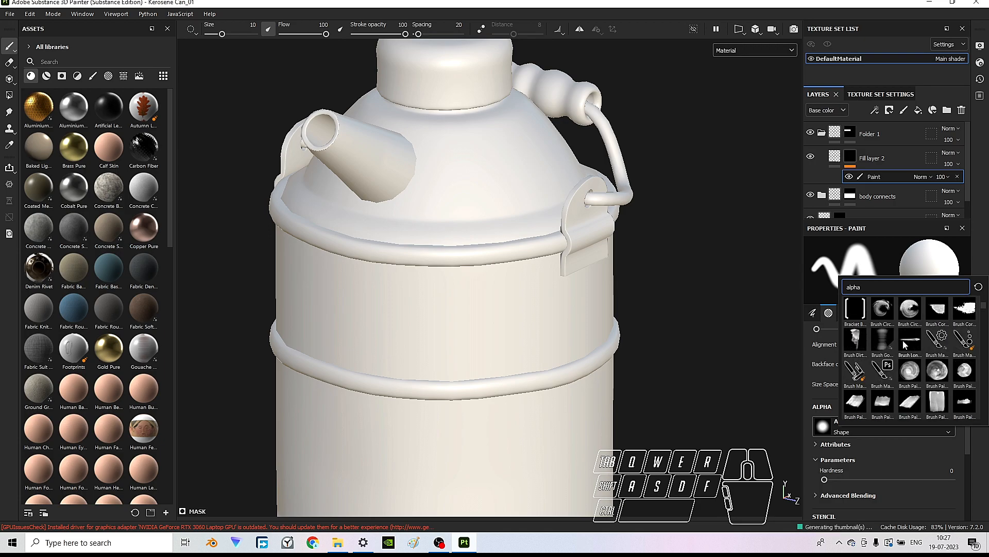
{"action": "scroll", "coordinate": [904, 344], "scroll_direction": "down", "scroll_amount": 5}
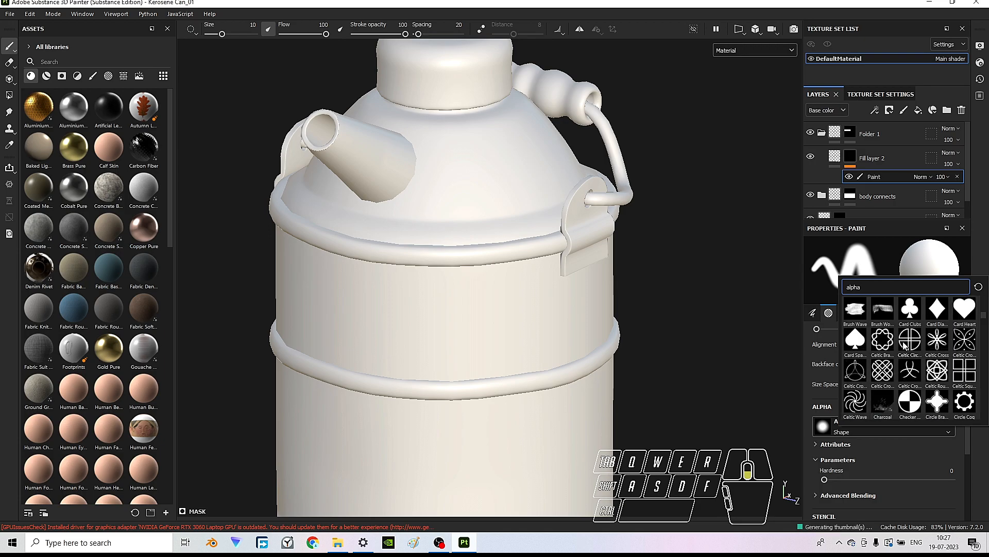
{"action": "scroll", "coordinate": [904, 344], "scroll_direction": "down", "scroll_amount": 3}
{"action": "scroll", "coordinate": [904, 344], "scroll_direction": "down", "scroll_amount": 3}
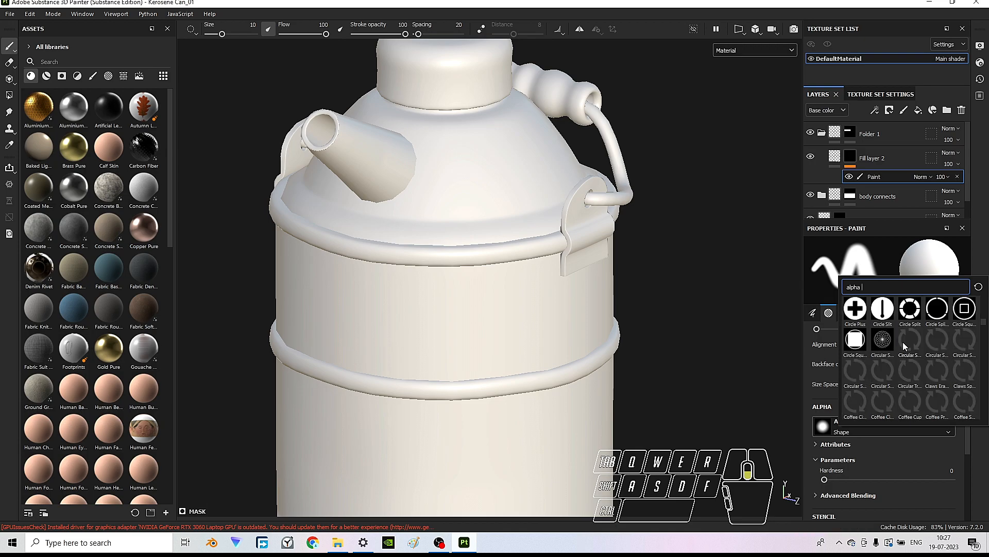
{"action": "scroll", "coordinate": [905, 345], "scroll_direction": "down", "scroll_amount": 5}
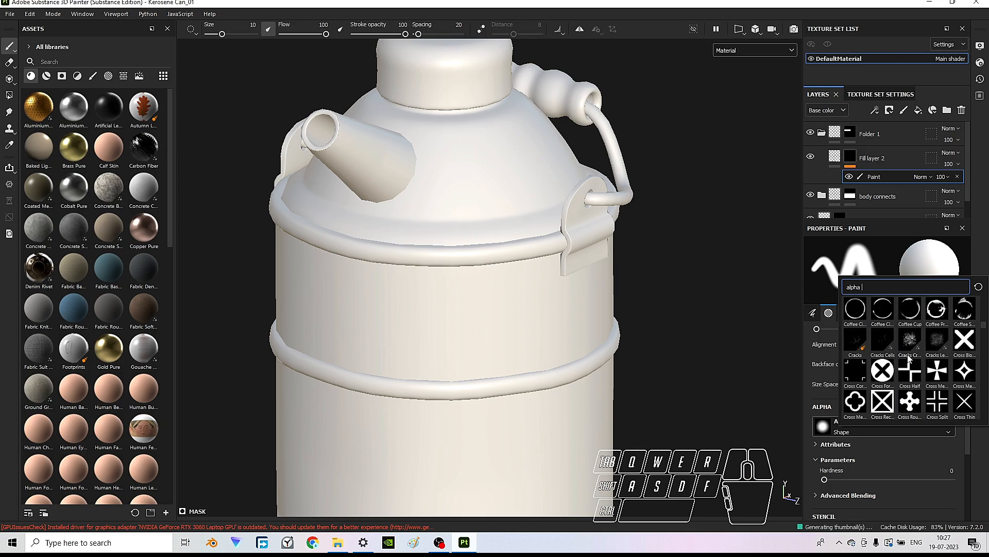
{"action": "scroll", "coordinate": [911, 357], "scroll_direction": "down", "scroll_amount": 5}
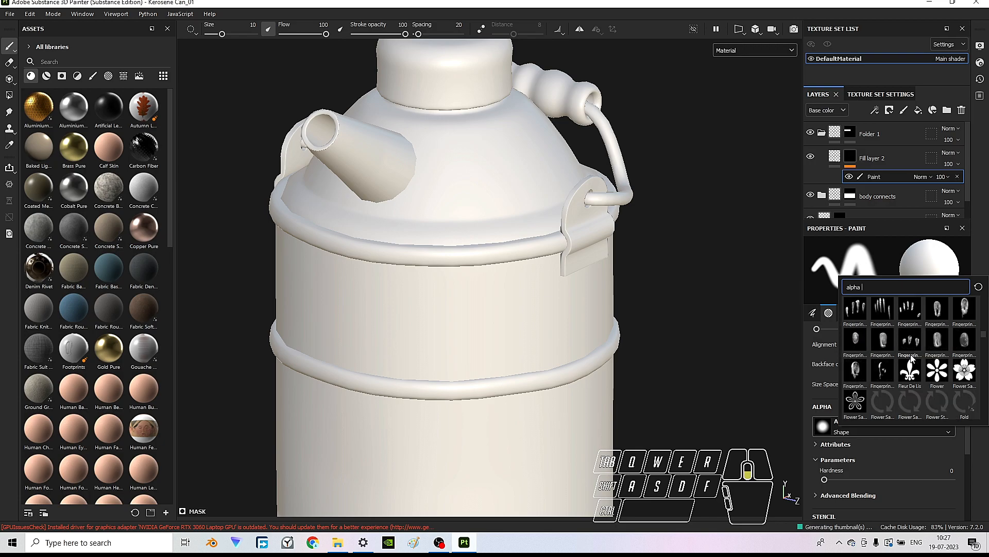
{"action": "scroll", "coordinate": [912, 358], "scroll_direction": "down", "scroll_amount": 5}
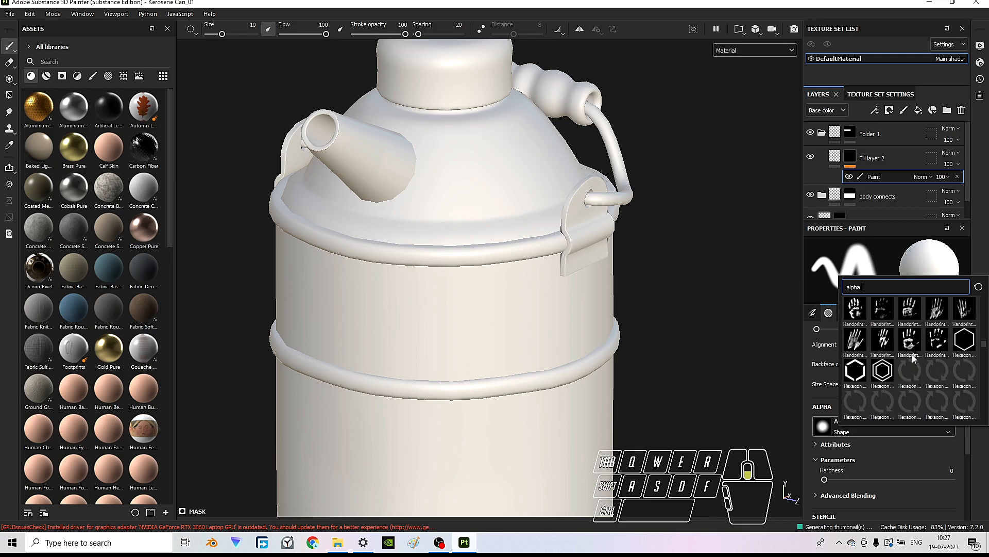
{"action": "scroll", "coordinate": [913, 358], "scroll_direction": "down", "scroll_amount": 2}
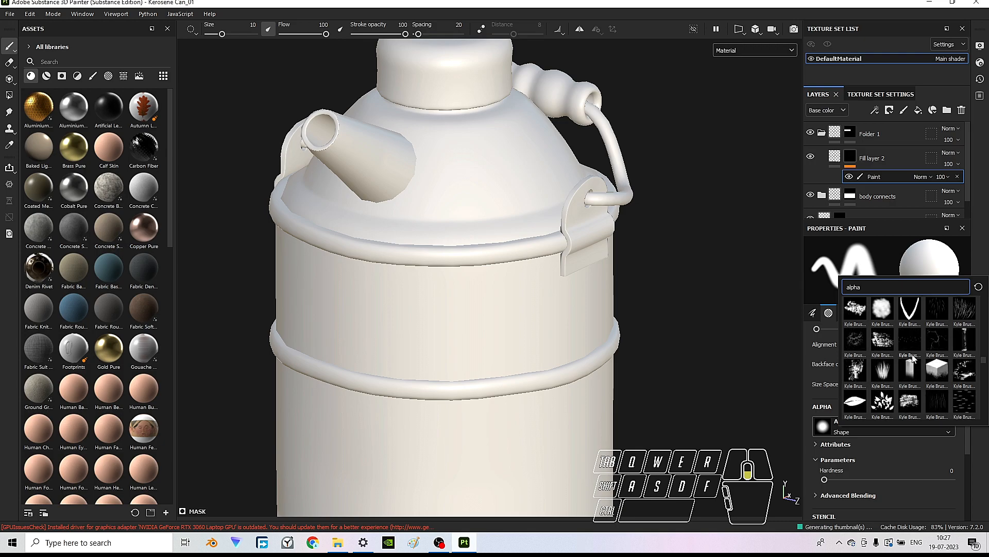
{"action": "scroll", "coordinate": [913, 358], "scroll_direction": "down", "scroll_amount": 3}
{"action": "scroll", "coordinate": [913, 358], "scroll_direction": "down", "scroll_amount": 3}
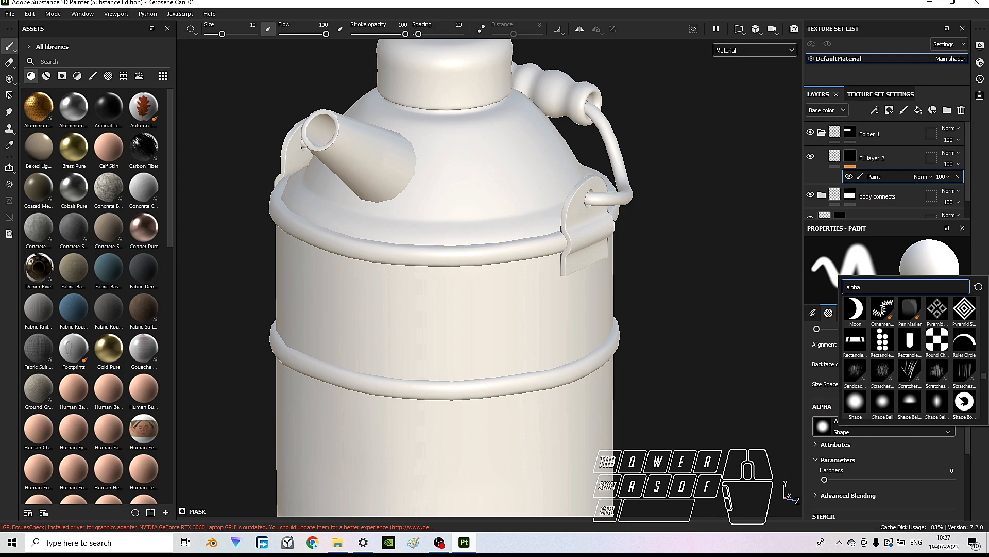
{"action": "mouse_move", "coordinate": [961, 403]}
- Find the ring-shaped border alpha among the library's alphas and assign it to the brush
{"action": "left_click", "coordinate": [108, 76]}
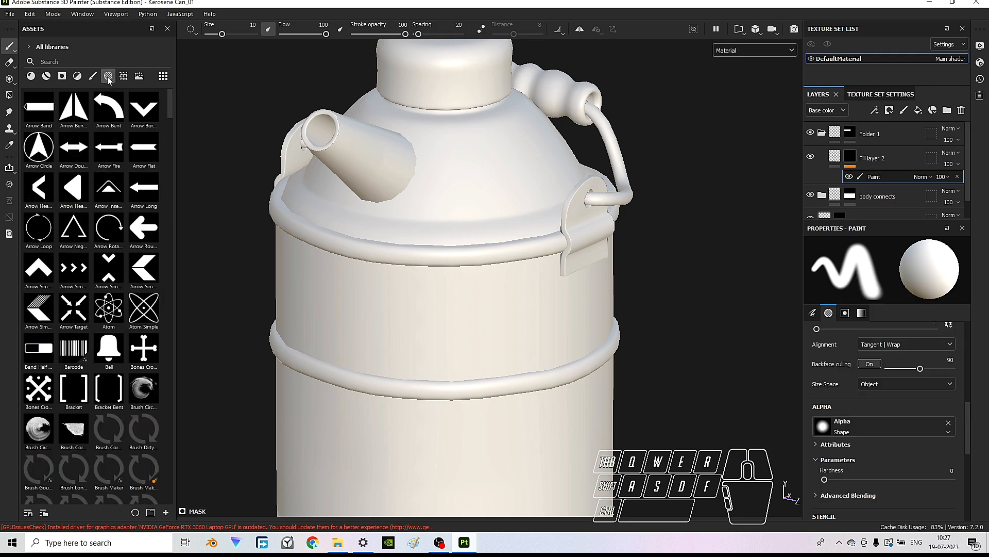
{"action": "scroll", "coordinate": [136, 185], "scroll_direction": "down", "scroll_amount": 10}
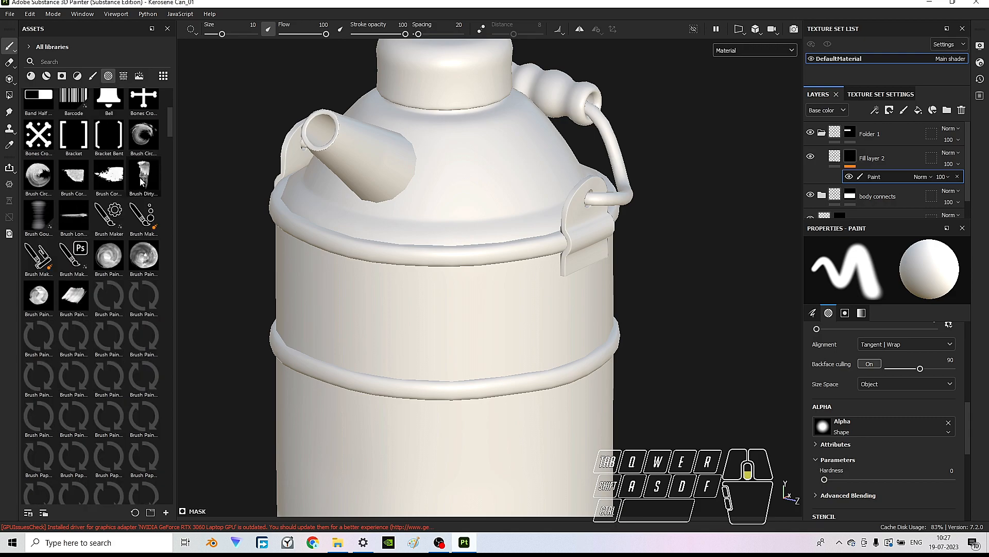
{"action": "scroll", "coordinate": [142, 180], "scroll_direction": "down", "scroll_amount": 15}
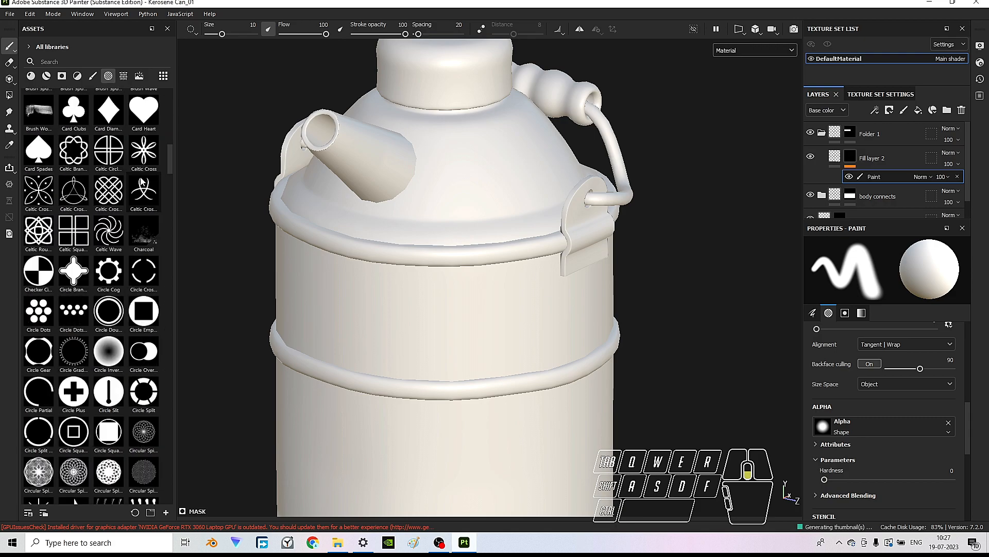
{"action": "scroll", "coordinate": [142, 179], "scroll_direction": "down", "scroll_amount": 15}
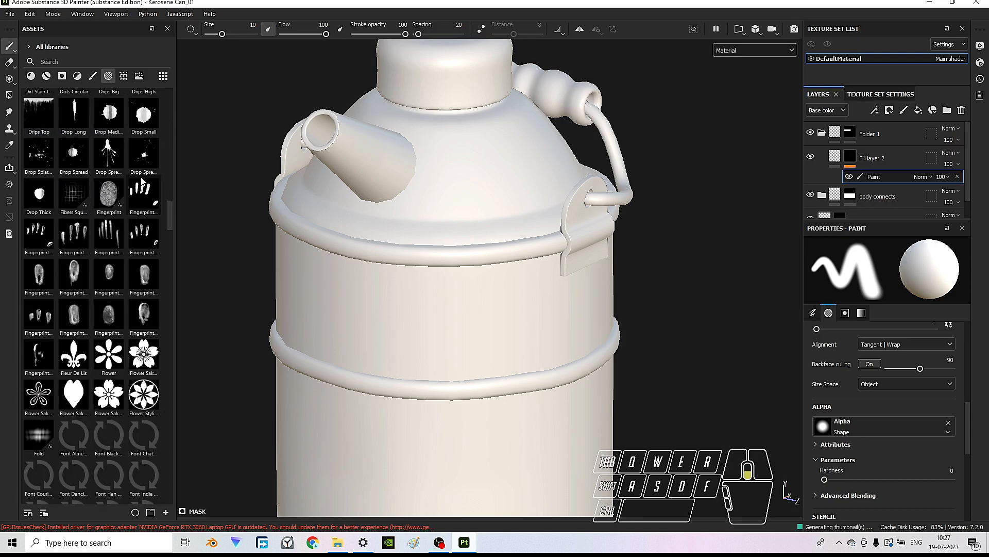
{"action": "scroll", "coordinate": [143, 182], "scroll_direction": "down", "scroll_amount": 15}
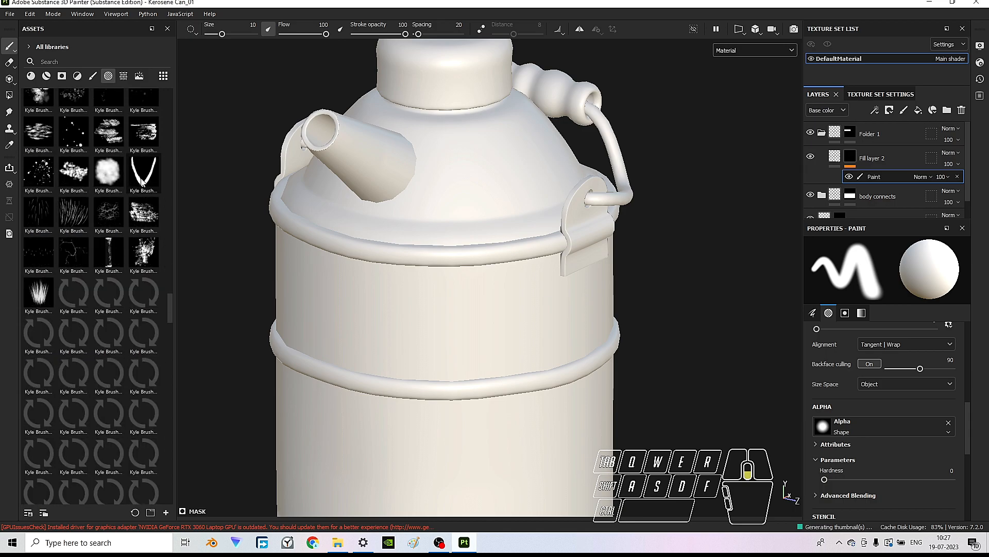
{"action": "scroll", "coordinate": [143, 181], "scroll_direction": "down", "scroll_amount": 5}
{"action": "scroll", "coordinate": [143, 181], "scroll_direction": "down", "scroll_amount": 10}
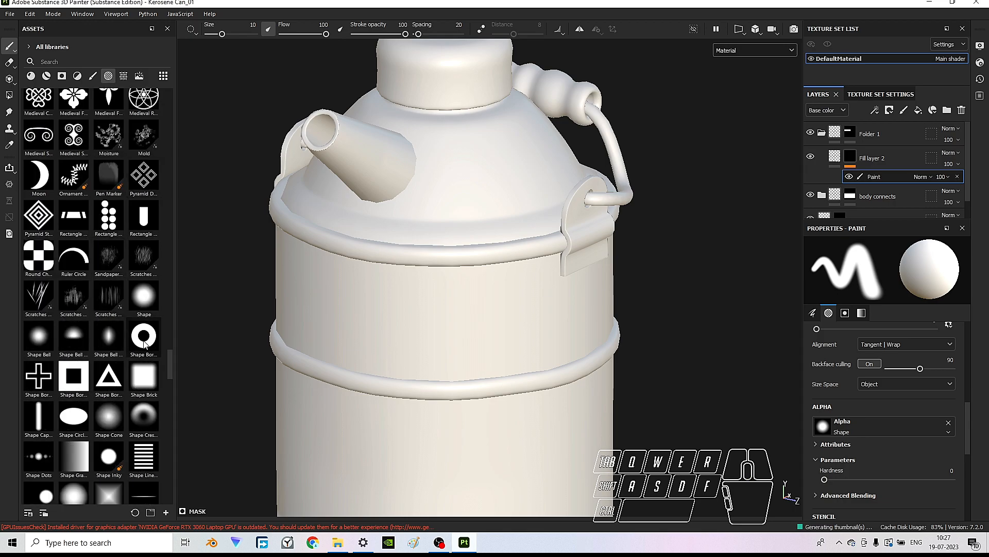
{"action": "left_click", "coordinate": [143, 338]}
- Facing the spout head-on, enlarge the brush to size 35.76 and stamp one ring centred around the spout's base
{"action": "mouse_move", "coordinate": [393, 190]}
{"action": "left_mouse_down", "text": "alt"}
{"action": "mouse_move", "coordinate": [360, 154]}
{"action": "mouse_move", "coordinate": [411, 152]}
{"action": "mouse_move", "coordinate": [459, 206]}
{"action": "mouse_move", "coordinate": [441, 271]}
{"action": "mouse_move", "coordinate": [442, 259]}
{"action": "left_mouse_up", "text": "alt"}
{"action": "key", "text": "Tab"}
{"action": "right_click_drag", "start_coordinate": [454, 243], "coordinate": [480, 241], "text": "alt"}
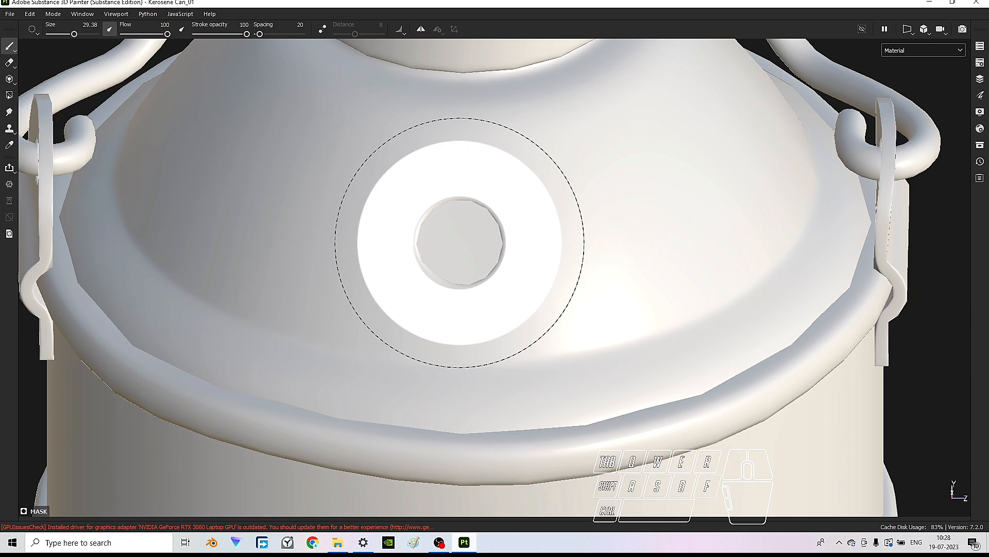
{"action": "left_click_drag", "start_coordinate": [460, 243], "coordinate": [460, 242]}
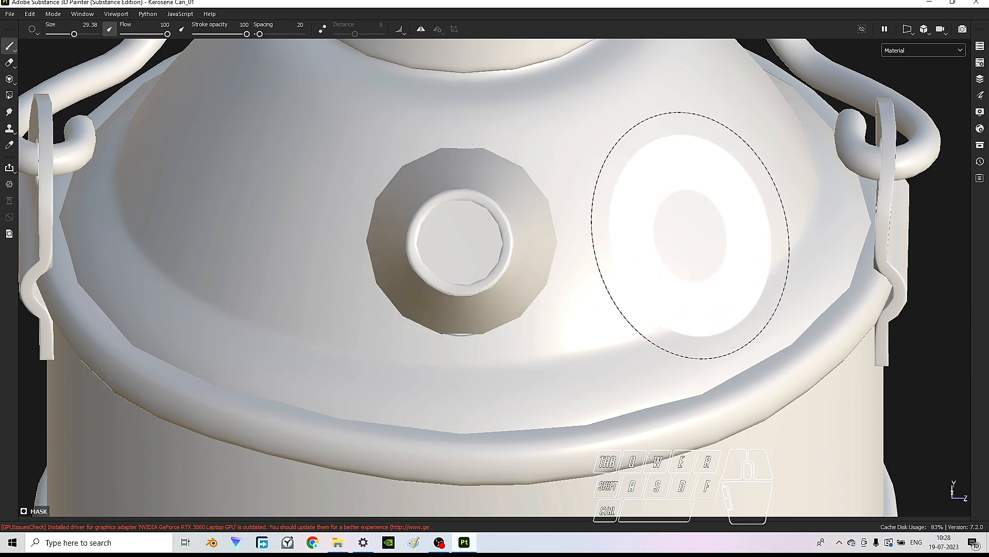
{"action": "right_click_drag", "start_coordinate": [454, 239], "coordinate": [463, 239], "text": "ctrl"}
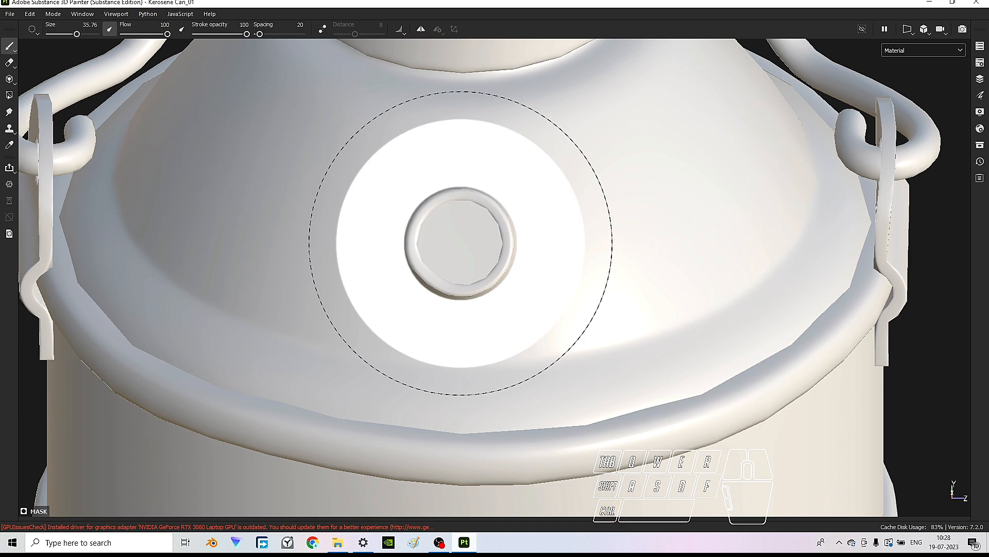
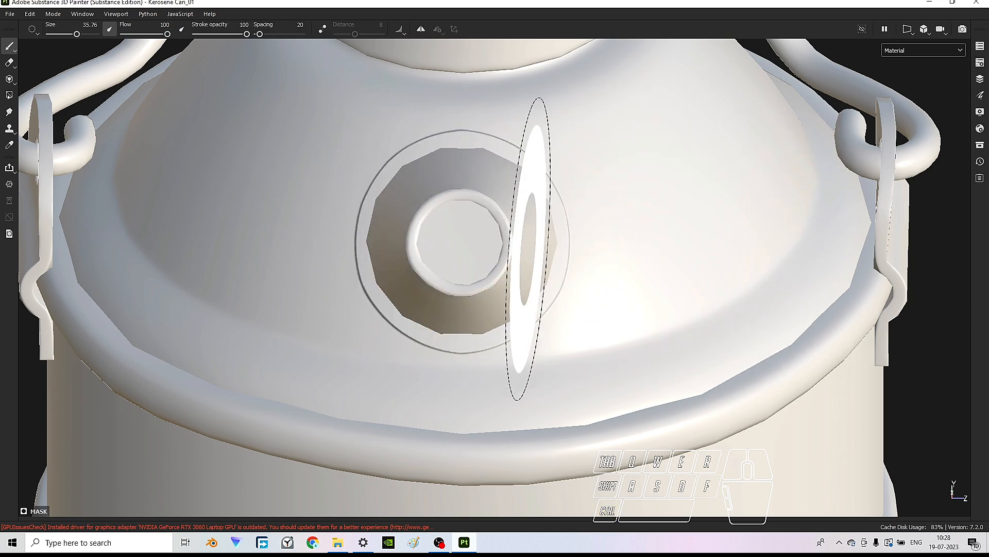
- Examine the stamped ring around the spout's base up close and from several angles
{"action": "mouse_move", "coordinate": [669, 227]}
{"action": "left_mouse_down", "text": "alt"}
{"action": "mouse_move", "coordinate": [610, 211]}
{"action": "mouse_move", "coordinate": [556, 225]}
{"action": "mouse_move", "coordinate": [561, 327]}
{"action": "mouse_move", "coordinate": [627, 263]}
{"action": "mouse_move", "coordinate": [703, 277]}
{"action": "mouse_move", "coordinate": [652, 304]}
{"action": "mouse_move", "coordinate": [484, 245]}
{"action": "mouse_move", "coordinate": [635, 278]}
{"action": "left_mouse_up", "text": "alt"}
{"action": "right_click_drag", "start_coordinate": [636, 278], "coordinate": [539, 250], "text": "shift"}
{"action": "scroll", "coordinate": [682, 277], "scroll_direction": "down", "scroll_amount": 5}
{"action": "left_click_drag", "start_coordinate": [683, 277], "coordinate": [670, 294], "text": "alt"}
{"action": "scroll", "coordinate": [638, 291], "scroll_direction": "up", "scroll_amount": 2}
{"action": "scroll", "coordinate": [638, 291], "scroll_direction": "up", "scroll_amount": 2}
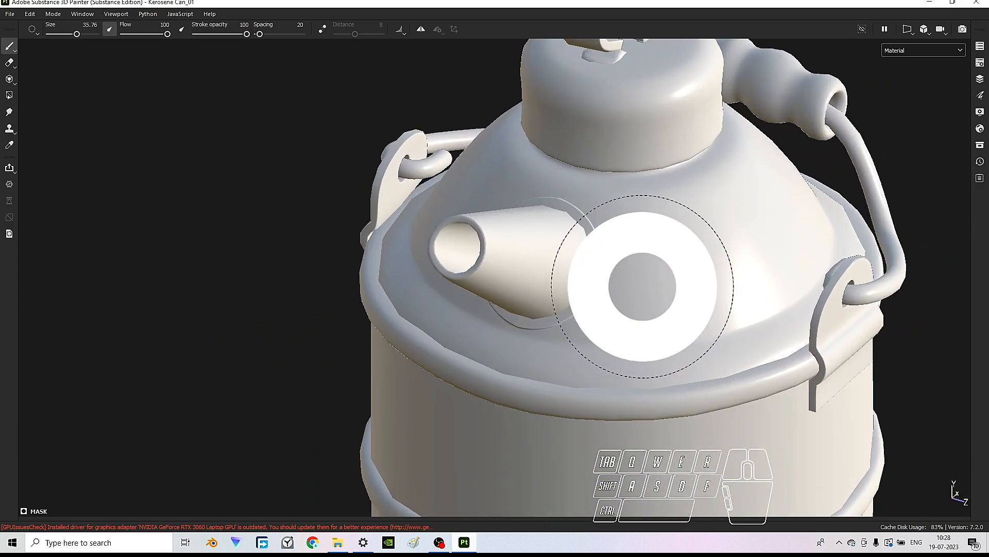
{"action": "key", "text": "Tab"}
{"action": "scroll", "coordinate": [651, 283], "scroll_direction": "up", "scroll_amount": 3}
{"action": "scroll", "coordinate": [609, 281], "scroll_direction": "up", "scroll_amount": 2}
{"action": "mouse_move", "coordinate": [588, 281]}
{"action": "left_mouse_down", "text": "alt"}
{"action": "mouse_move", "coordinate": [564, 250]}
{"action": "mouse_move", "coordinate": [579, 263]}
{"action": "mouse_move", "coordinate": [578, 280]}
{"action": "left_mouse_up", "text": "alt"}
{"action": "left_click_drag", "start_coordinate": [637, 283], "coordinate": [647, 270], "text": "alt"}
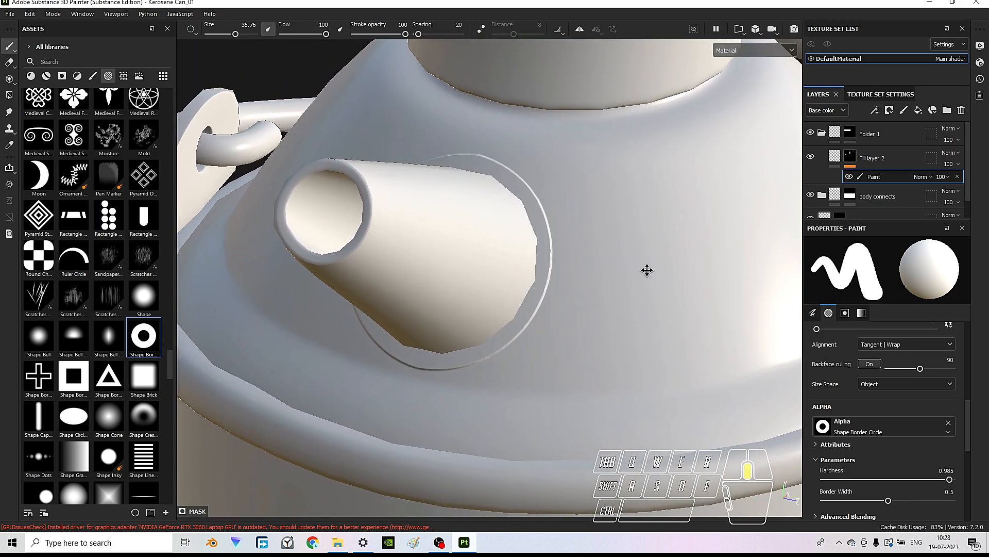
{"action": "scroll", "coordinate": [595, 270], "scroll_direction": "up", "scroll_amount": 1}
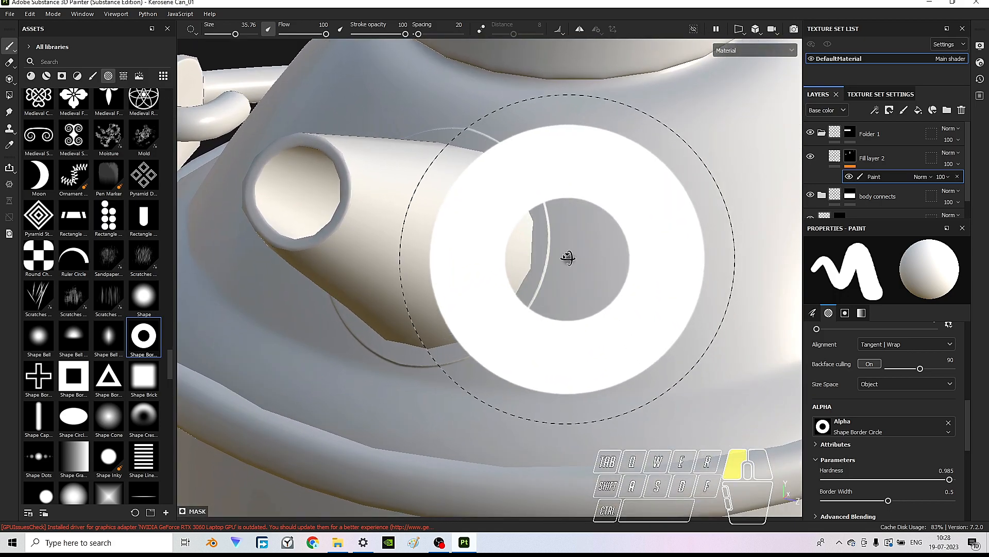
{"action": "left_click_drag", "start_coordinate": [568, 259], "coordinate": [586, 257], "text": "alt"}
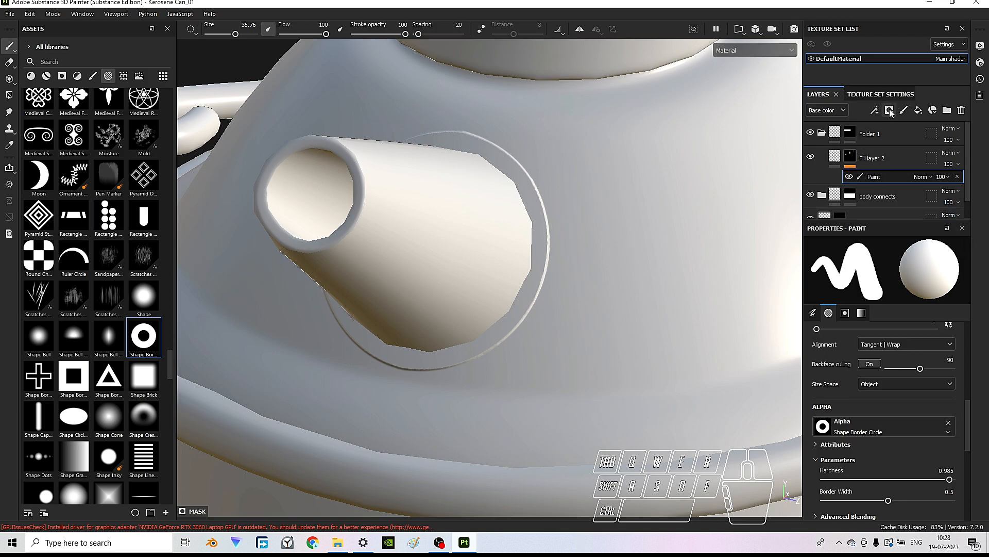
- Add a Blur filter to the Fill layer 2 mask and set its blur intensity to 0.3
{"action": "left_click", "coordinate": [851, 161]}
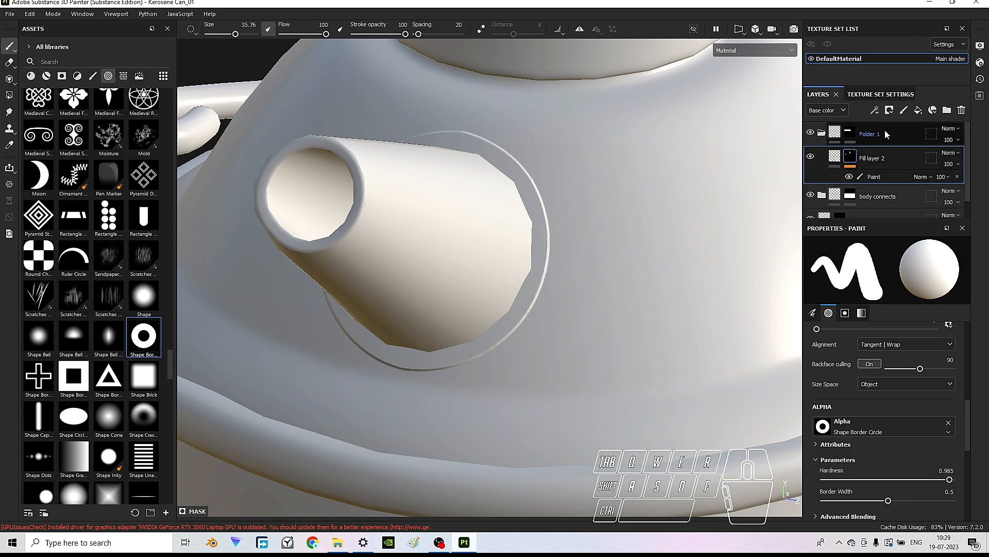
{"action": "left_click", "coordinate": [874, 110]}
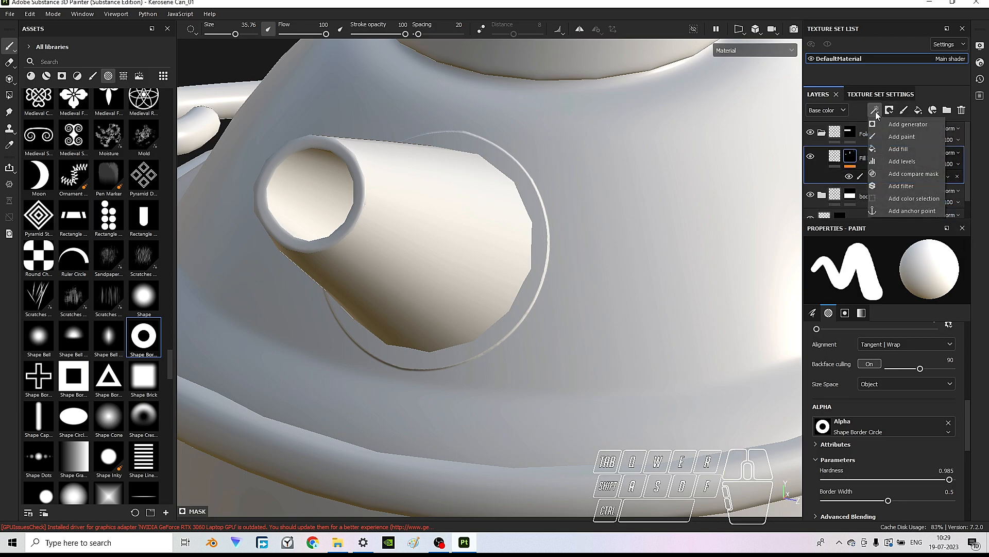
{"action": "left_click", "coordinate": [916, 185]}
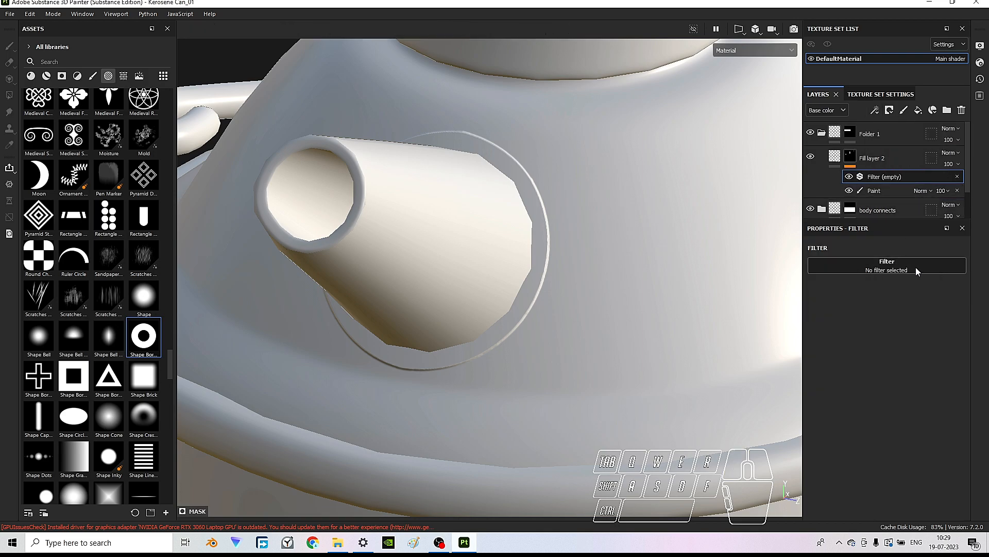
{"action": "left_click", "coordinate": [916, 267]}
{"action": "left_click", "coordinate": [938, 298]}
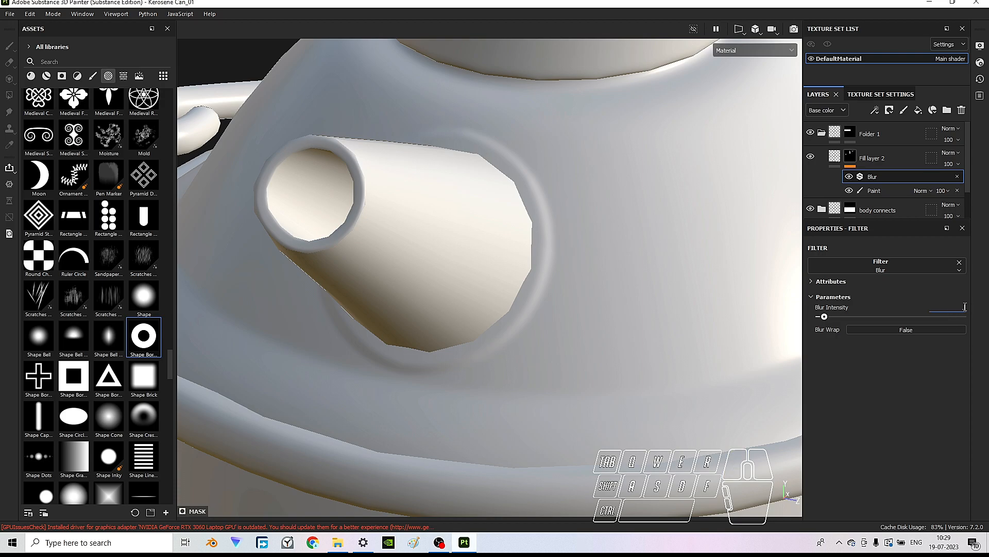
{"action": "left_click_drag", "start_coordinate": [555, 298], "coordinate": [542, 276], "text": "alt"}
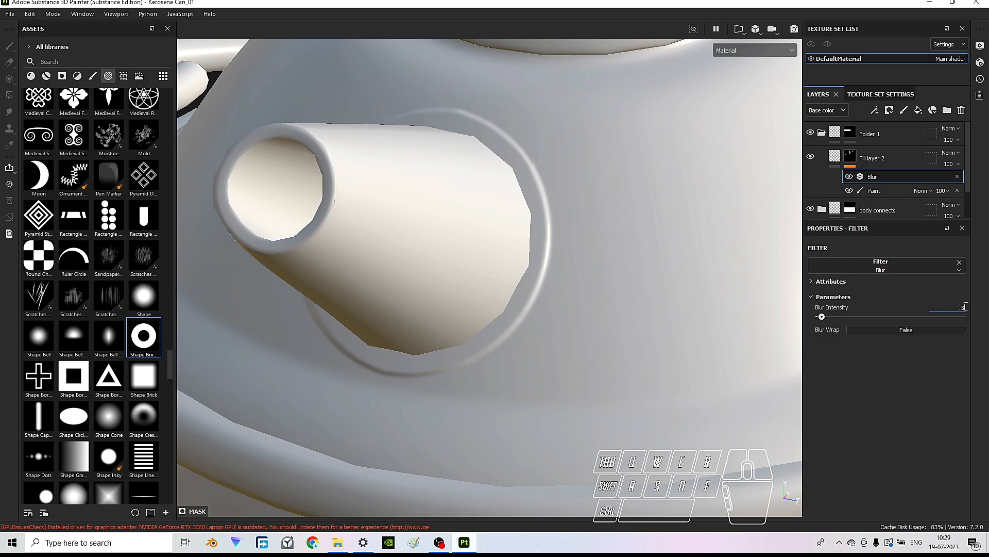
- Inspect the softened ring around the spout from near and far under different lighting
{"action": "right_click_drag", "start_coordinate": [576, 262], "coordinate": [486, 252], "text": "alt"}
{"action": "mouse_move", "coordinate": [485, 252]}
{"action": "left_mouse_down", "text": "alt"}
{"action": "mouse_move", "coordinate": [558, 254]}
{"action": "mouse_move", "coordinate": [497, 247]}
{"action": "left_mouse_up", "text": "alt"}
{"action": "right_click_drag", "start_coordinate": [565, 243], "coordinate": [539, 244], "text": "shift"}
{"action": "scroll", "coordinate": [537, 263], "scroll_direction": "down", "scroll_amount": 3}
{"action": "mouse_move", "coordinate": [537, 276]}
{"action": "left_mouse_down", "text": "alt"}
{"action": "mouse_move", "coordinate": [472, 283]}
{"action": "mouse_move", "coordinate": [521, 265]}
{"action": "left_mouse_up", "text": "alt"}
{"action": "scroll", "coordinate": [515, 270], "scroll_direction": "up", "scroll_amount": 6}
{"action": "scroll", "coordinate": [510, 277], "scroll_direction": "down", "scroll_amount": 6}
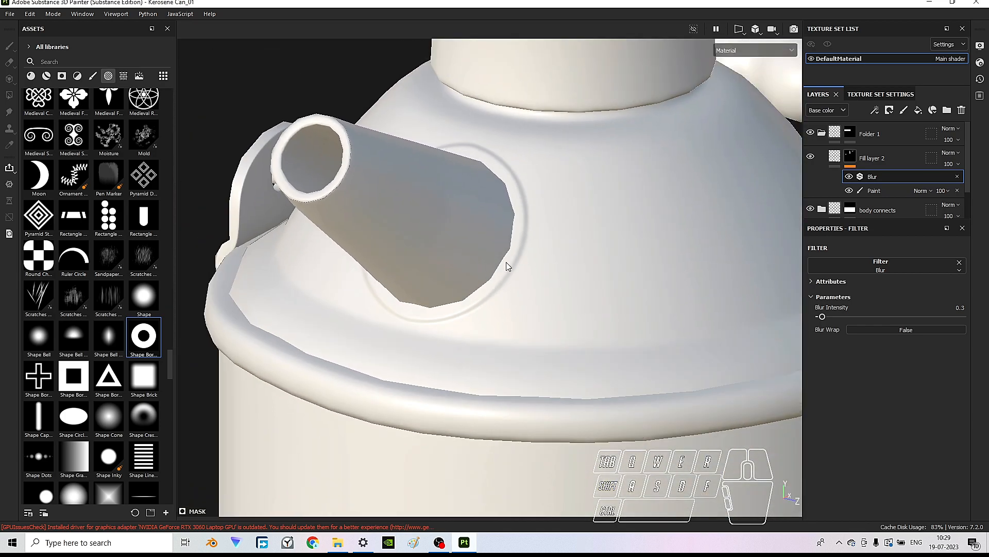
{"action": "scroll", "coordinate": [496, 261], "scroll_direction": "up", "scroll_amount": 4}
{"action": "scroll", "coordinate": [527, 259], "scroll_direction": "down", "scroll_amount": 3}
{"action": "scroll", "coordinate": [546, 263], "scroll_direction": "up", "scroll_amount": 5}
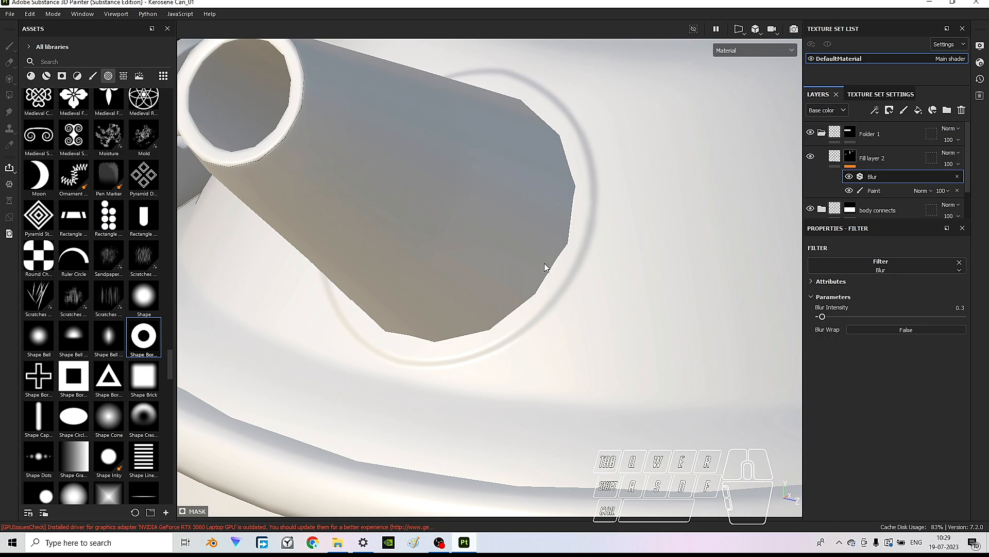
{"action": "mouse_move", "coordinate": [580, 270]}
{"action": "left_mouse_down", "text": "alt"}
{"action": "mouse_move", "coordinate": [567, 254]}
{"action": "mouse_move", "coordinate": [574, 264]}
{"action": "left_mouse_up", "text": "alt"}
- Add another filter to the Fill layer 2 mask and choose Warp for it
{"action": "left_click", "coordinate": [851, 157]}
{"action": "left_click", "coordinate": [874, 110]}
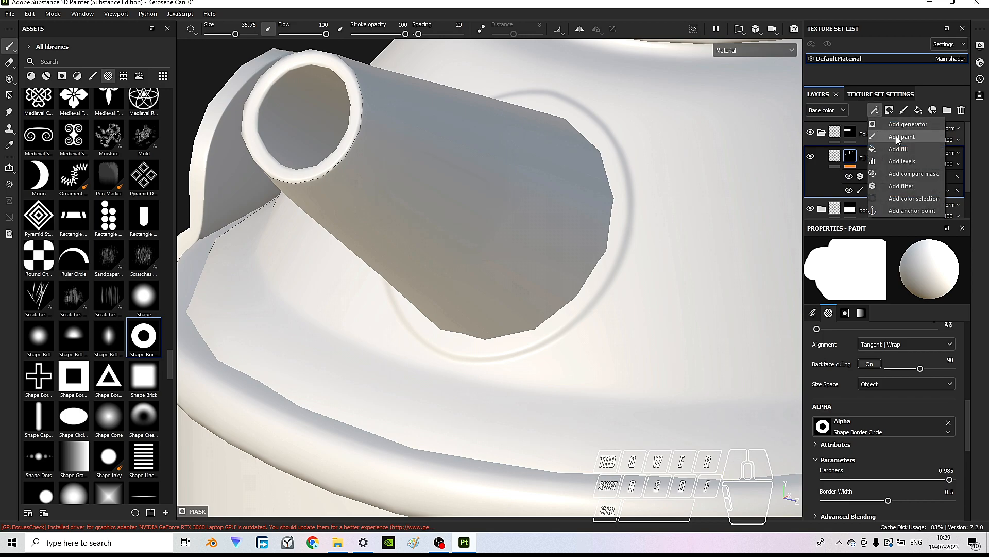
{"action": "left_click", "coordinate": [922, 184]}
{"action": "left_click", "coordinate": [923, 256]}
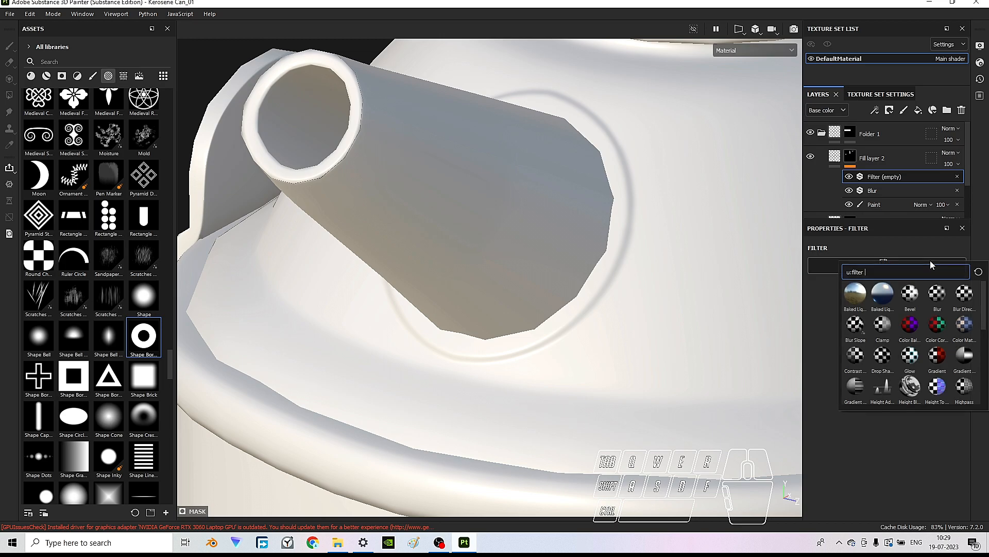
{"action": "scroll", "coordinate": [941, 321], "scroll_direction": "down", "scroll_amount": 5}
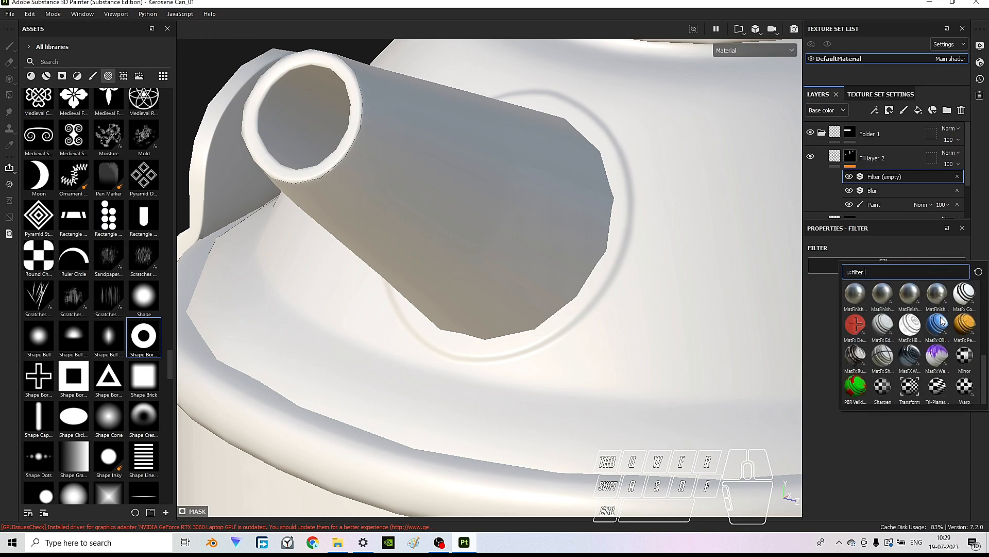
{"action": "left_click", "coordinate": [964, 386]}
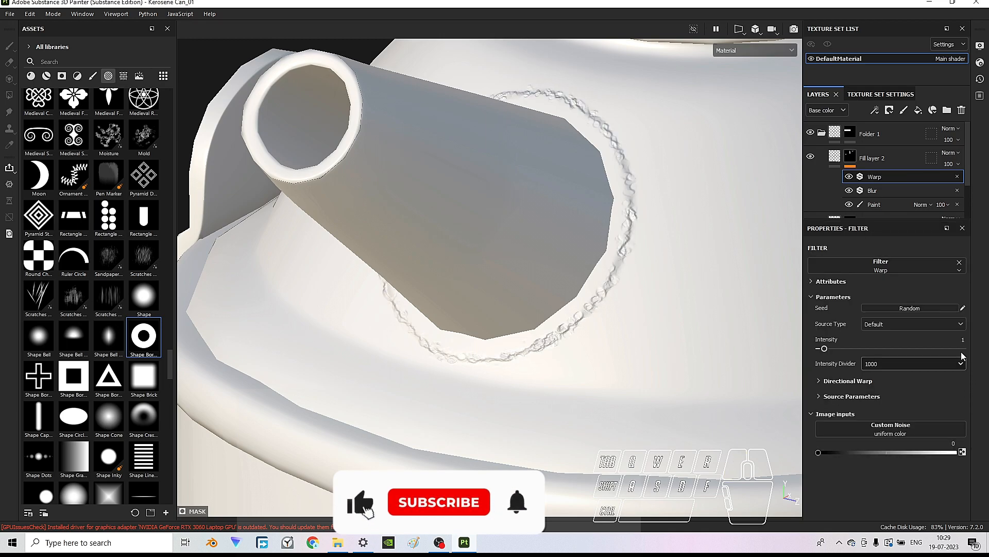
- Set the Warp filter's intensity to 32 and its source blur to 36
{"action": "left_click_drag", "start_coordinate": [860, 349], "coordinate": [964, 350]}
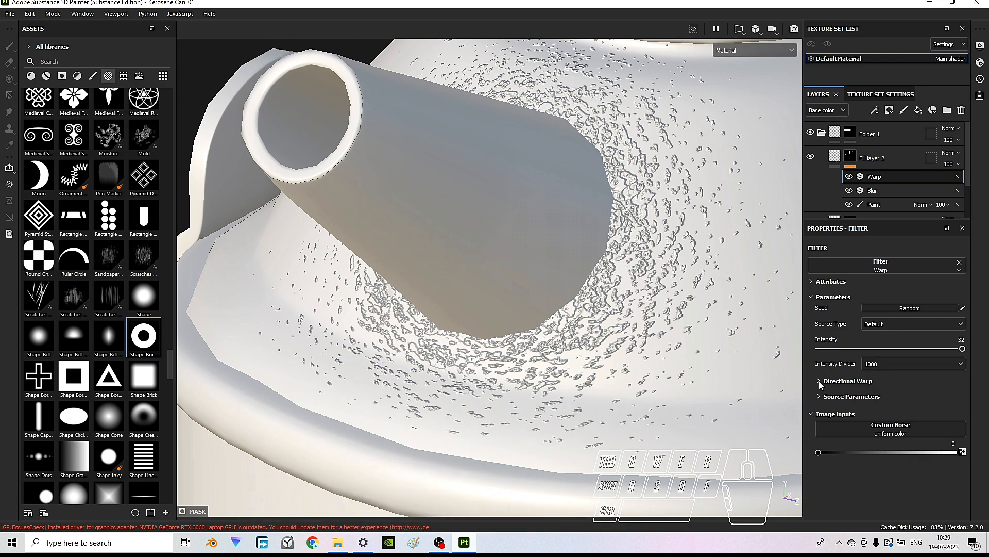
{"action": "left_click", "coordinate": [819, 396]}
{"action": "scroll", "coordinate": [879, 385], "scroll_direction": "down", "scroll_amount": 1}
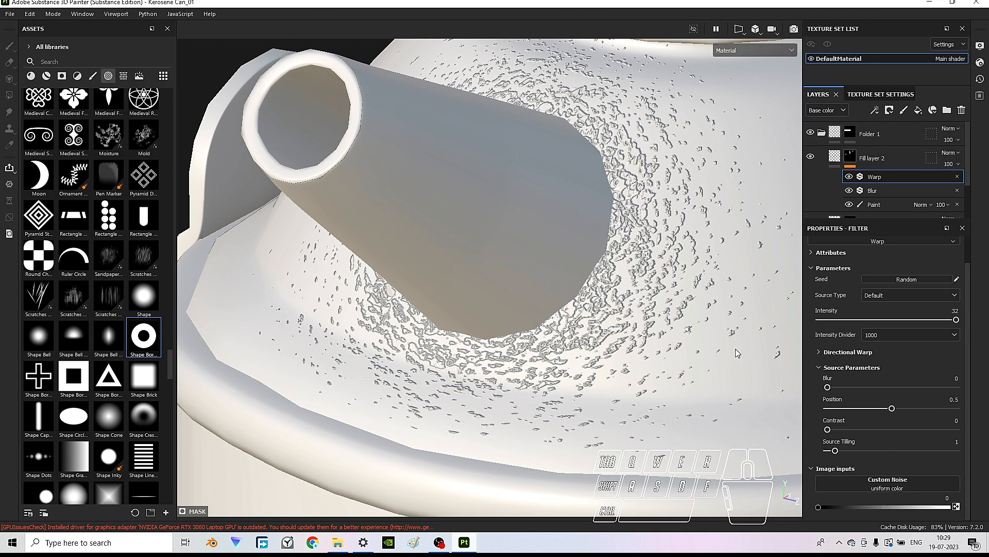
{"action": "left_click_drag", "start_coordinate": [830, 388], "coordinate": [850, 388]}
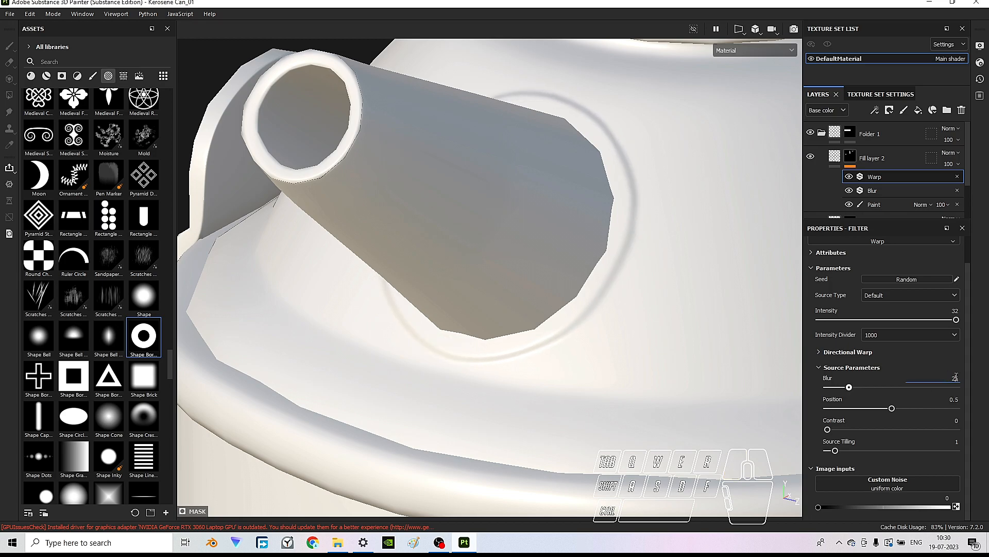
{"action": "key", "text": "Return"}
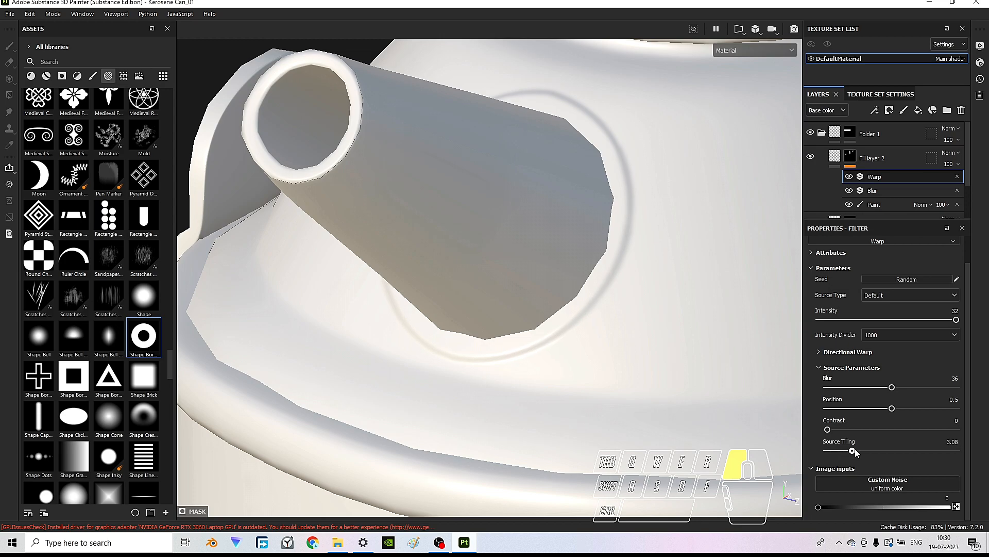
- Try different Warp source tiling values up to 10.12, checking the ring's shape around the spout
{"action": "left_click_drag", "start_coordinate": [869, 452], "coordinate": [942, 449]}
{"action": "left_click_drag", "start_coordinate": [591, 285], "coordinate": [665, 316], "text": "alt"}
{"action": "left_click_drag", "start_coordinate": [928, 454], "coordinate": [846, 447]}
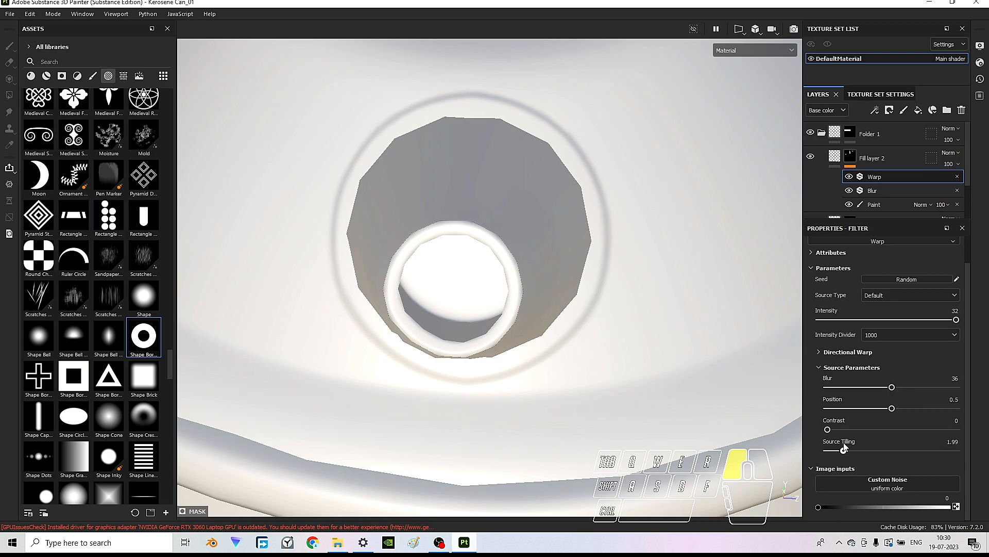
{"action": "left_click_drag", "start_coordinate": [856, 443], "coordinate": [870, 435]}
{"action": "left_click_drag", "start_coordinate": [458, 220], "coordinate": [590, 310], "text": "alt"}
{"action": "scroll", "coordinate": [557, 308], "scroll_direction": "up", "scroll_amount": 1}
{"action": "middle_click_drag", "start_coordinate": [590, 310], "coordinate": [454, 207], "text": "alt"}
{"action": "left_click_drag", "start_coordinate": [877, 450], "coordinate": [909, 452]}
{"action": "left_click_drag", "start_coordinate": [497, 280], "coordinate": [443, 245], "text": "alt"}
{"action": "scroll", "coordinate": [468, 266], "scroll_direction": "down", "scroll_amount": 3}
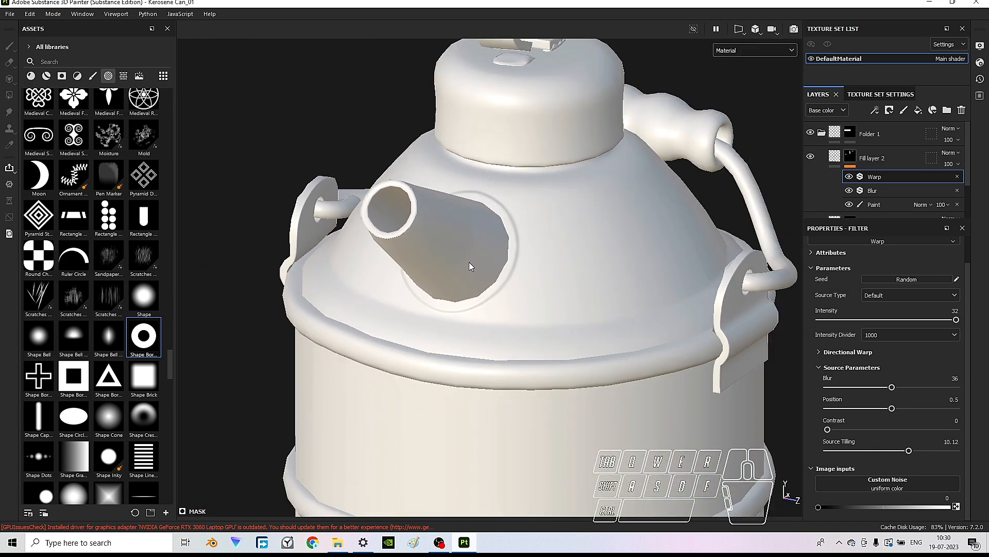
{"action": "scroll", "coordinate": [478, 267], "scroll_direction": "up", "scroll_amount": 5}
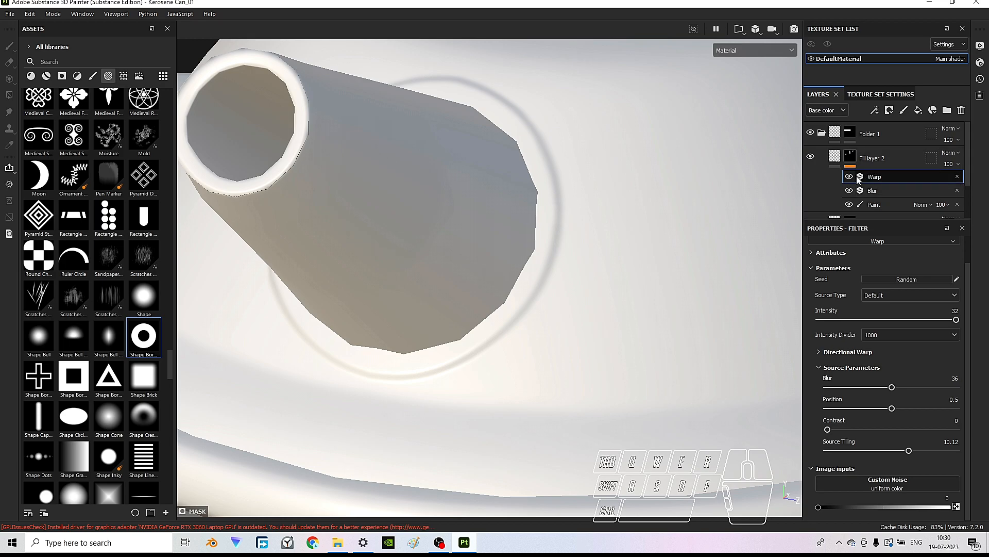
{"action": "left_click_drag", "start_coordinate": [597, 227], "coordinate": [613, 257], "text": "alt"}
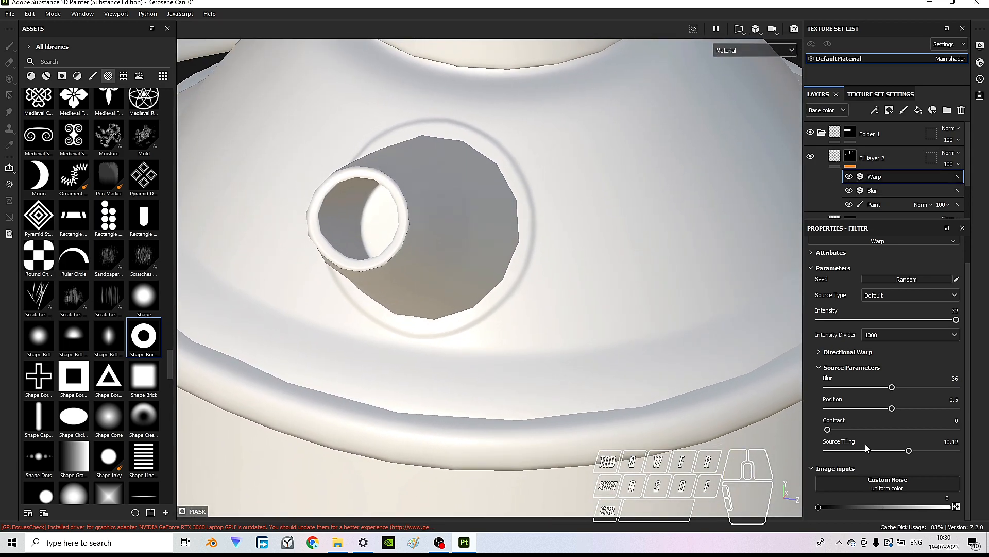
- Try a stronger ring distortion with the Warp source tiling at 12.87
{"action": "left_click_drag", "start_coordinate": [909, 450], "coordinate": [931, 447]}
{"action": "left_click_drag", "start_coordinate": [523, 275], "coordinate": [581, 270], "text": "alt"}
{"action": "scroll", "coordinate": [513, 276], "scroll_direction": "up", "scroll_amount": 2}
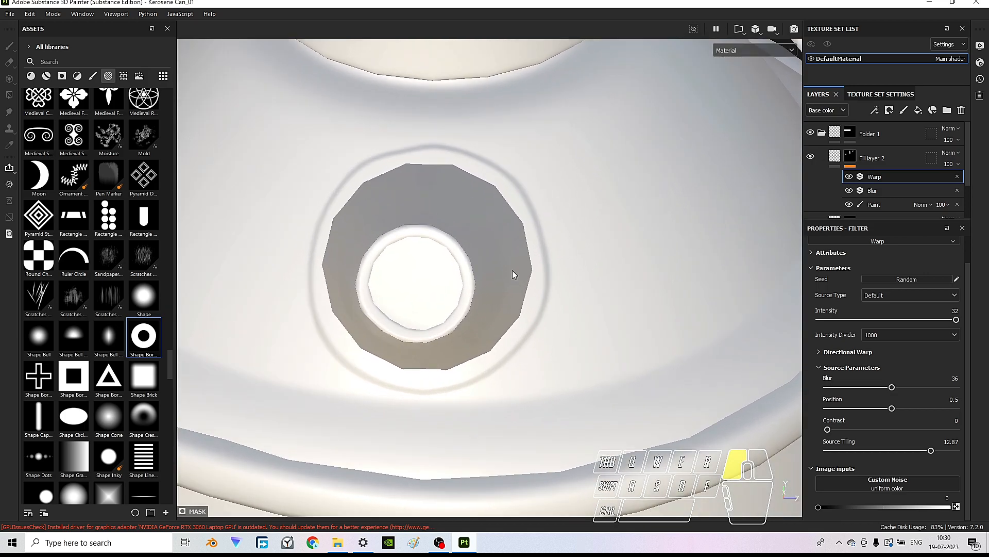
{"action": "scroll", "coordinate": [515, 273], "scroll_direction": "down", "scroll_amount": 2}
{"action": "scroll", "coordinate": [521, 270], "scroll_direction": "up", "scroll_amount": 3}
- Lower the Warp filter's source tiling to 10.05 and check the ring from the side
{"action": "left_click_drag", "start_coordinate": [931, 450], "coordinate": [908, 452]}
{"action": "left_click_drag", "start_coordinate": [534, 280], "coordinate": [359, 241], "text": "alt"}
{"action": "scroll", "coordinate": [490, 283], "scroll_direction": "down", "scroll_amount": 1}
{"action": "scroll", "coordinate": [490, 288], "scroll_direction": "down", "scroll_amount": 1}
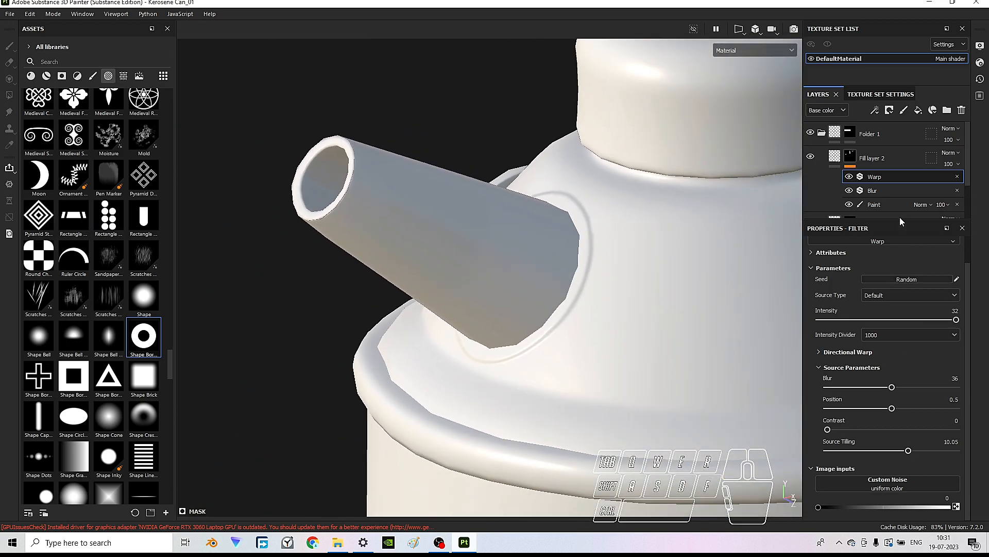
- Collapse Folder 1 and rename it "body height 1"
{"action": "left_click", "coordinate": [887, 160]}
{"action": "left_click", "coordinate": [824, 134]}
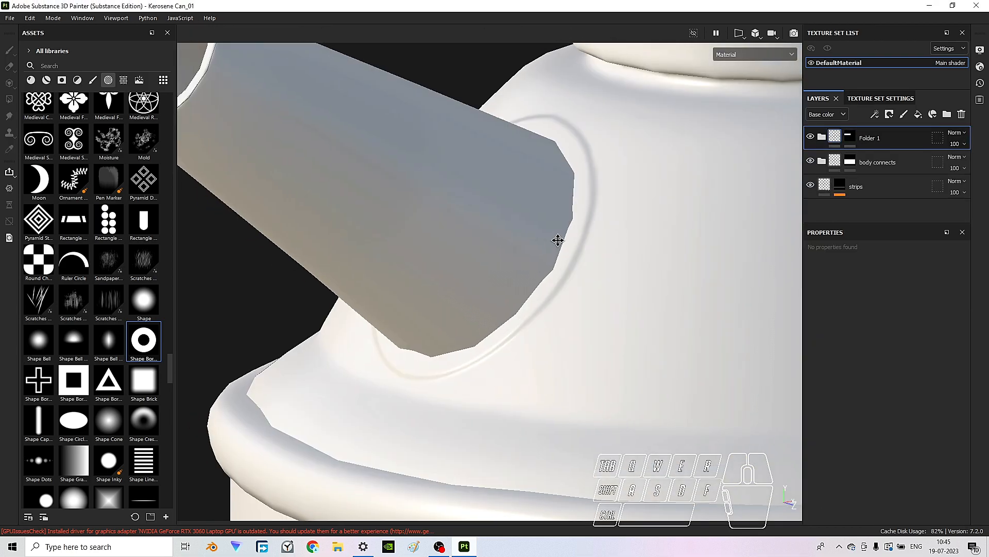
{"action": "double_click", "coordinate": [874, 135]}
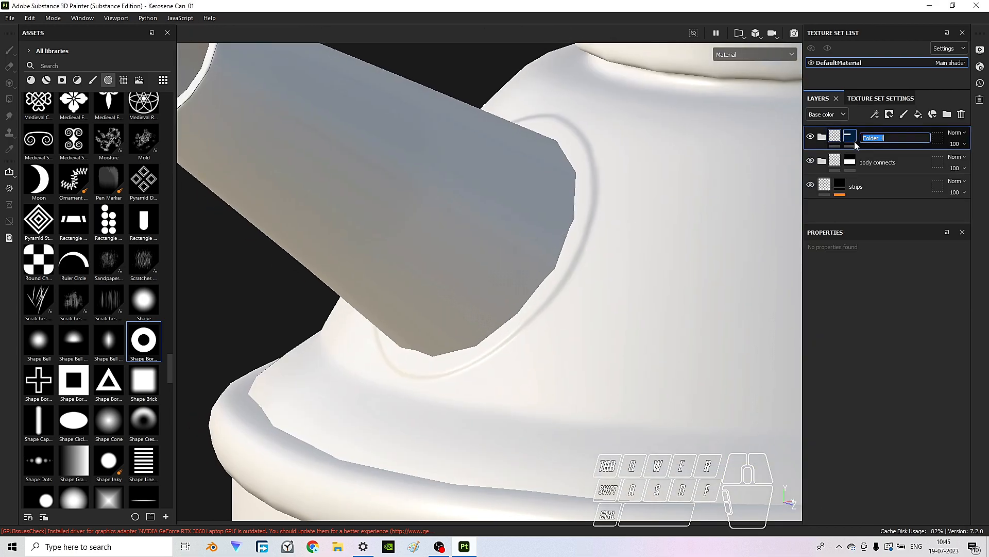
{"action": "type", "text": "body height"}
{"action": "key", "text": "Return"}
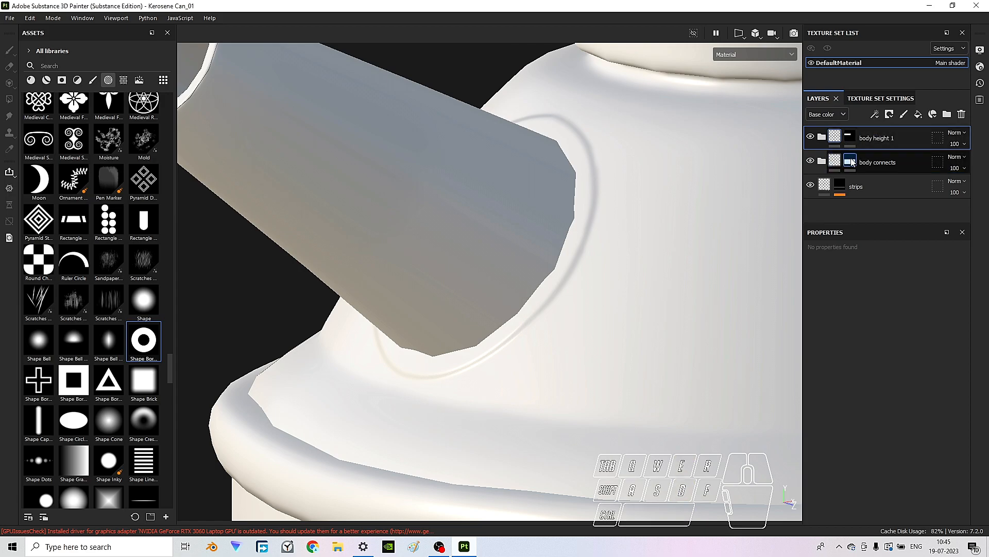
- Add a new fill layer at the top of the layer stack and a new folder above it
{"action": "left_click", "coordinate": [918, 114]}
{"action": "left_click_drag", "start_coordinate": [516, 290], "coordinate": [591, 179], "text": "alt"}
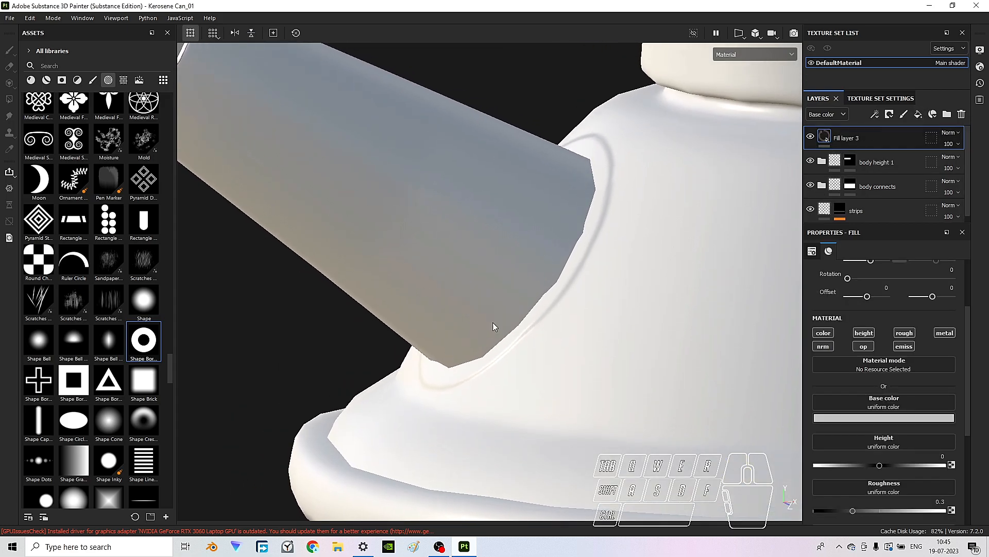
{"action": "left_click_drag", "start_coordinate": [504, 289], "coordinate": [557, 250], "text": "alt"}
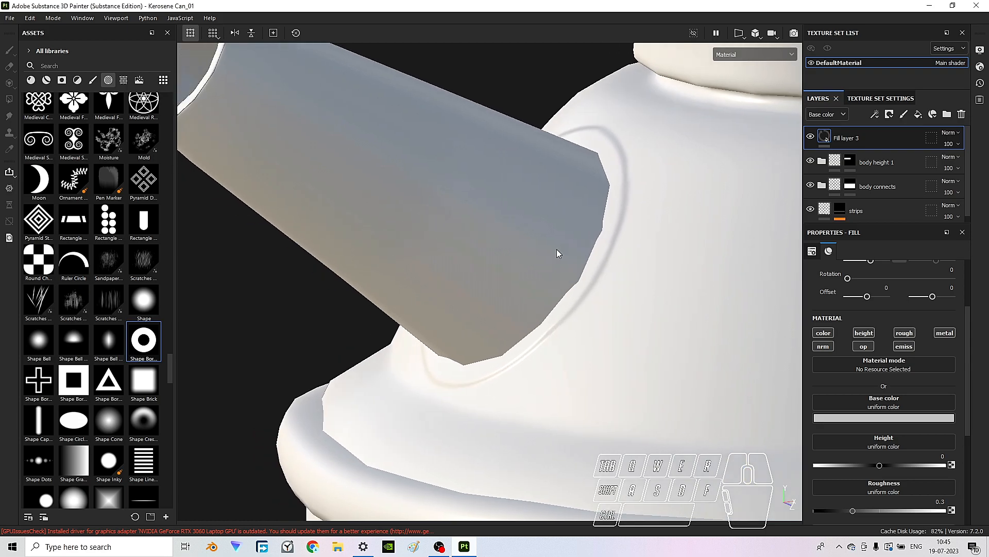
{"action": "left_click", "coordinate": [948, 114]}
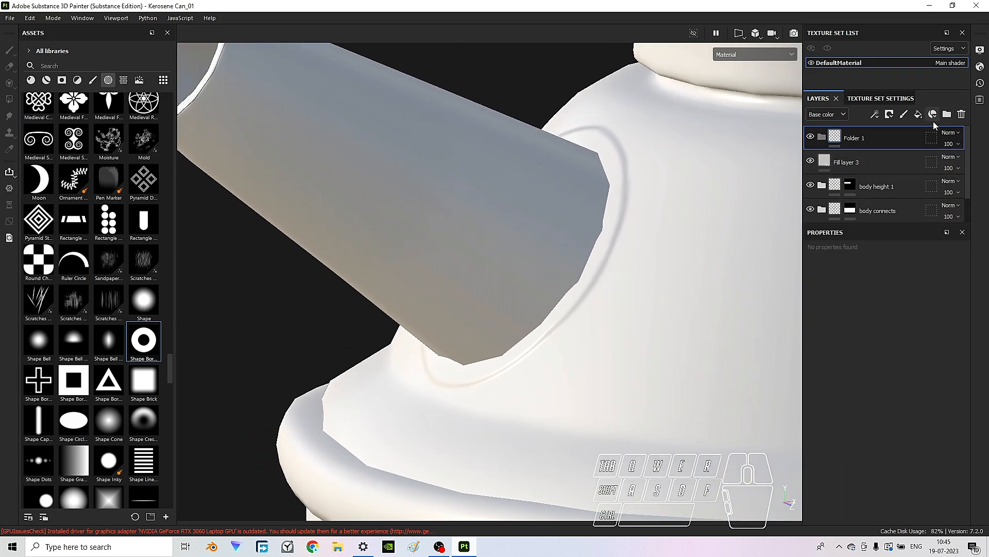
- Move Fill layer 3 into Folder 1 and add a black mask to the folder
{"action": "left_click_drag", "start_coordinate": [835, 162], "coordinate": [836, 135]}
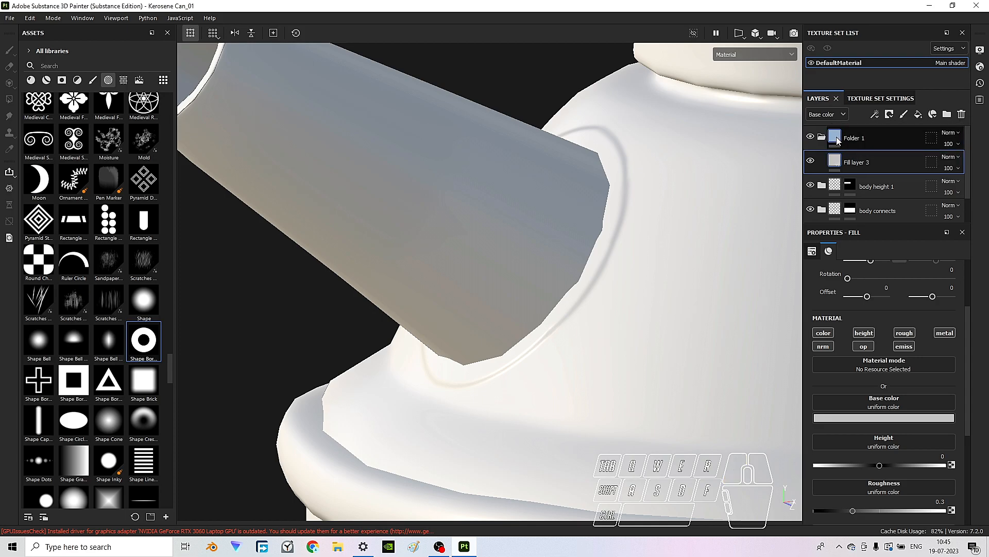
{"action": "right_click", "coordinate": [838, 141]}
{"action": "left_click", "coordinate": [884, 160]}
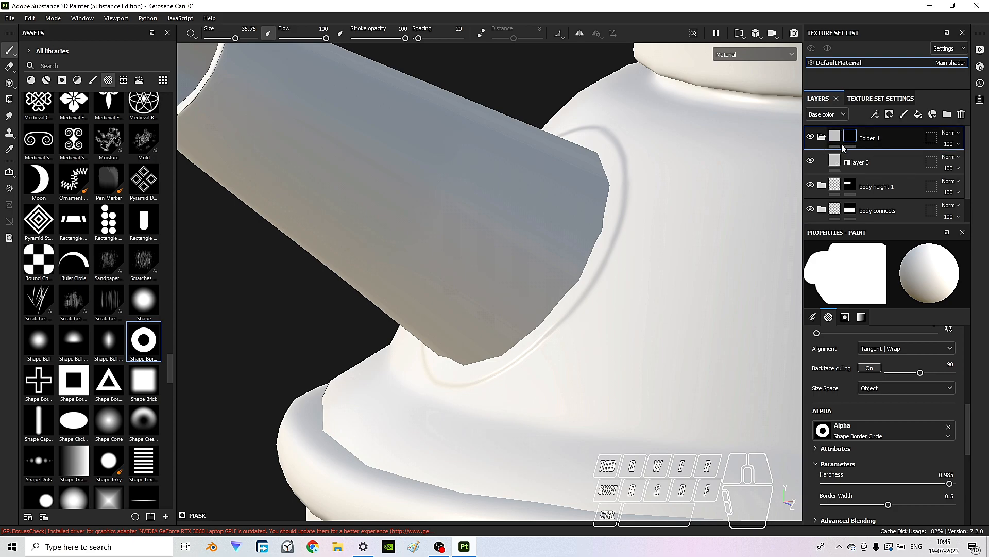
- Reveal the whole spout in Folder 1's mask using Polygon Fill in UV chunk mode, with the mask displayed
{"action": "left_click_drag", "start_coordinate": [486, 199], "coordinate": [491, 184], "text": "alt"}
{"action": "middle_click_drag", "start_coordinate": [530, 231], "coordinate": [551, 221], "text": "alt"}
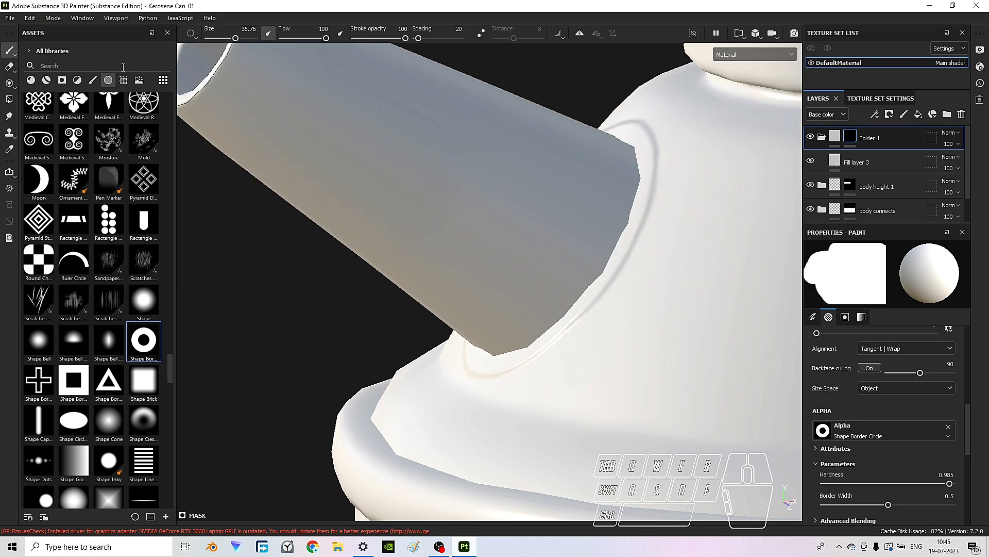
{"action": "left_click", "coordinate": [10, 100]}
{"action": "left_click", "coordinate": [224, 34]}
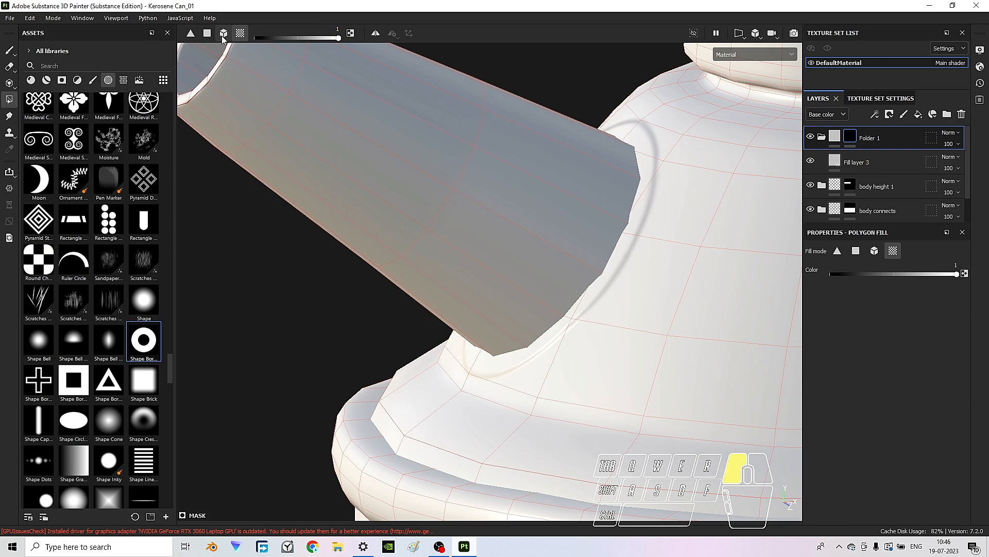
{"action": "left_click", "coordinate": [755, 56]}
{"action": "scroll", "coordinate": [729, 152], "scroll_direction": "down", "scroll_amount": 3}
{"action": "left_click", "coordinate": [722, 153]}
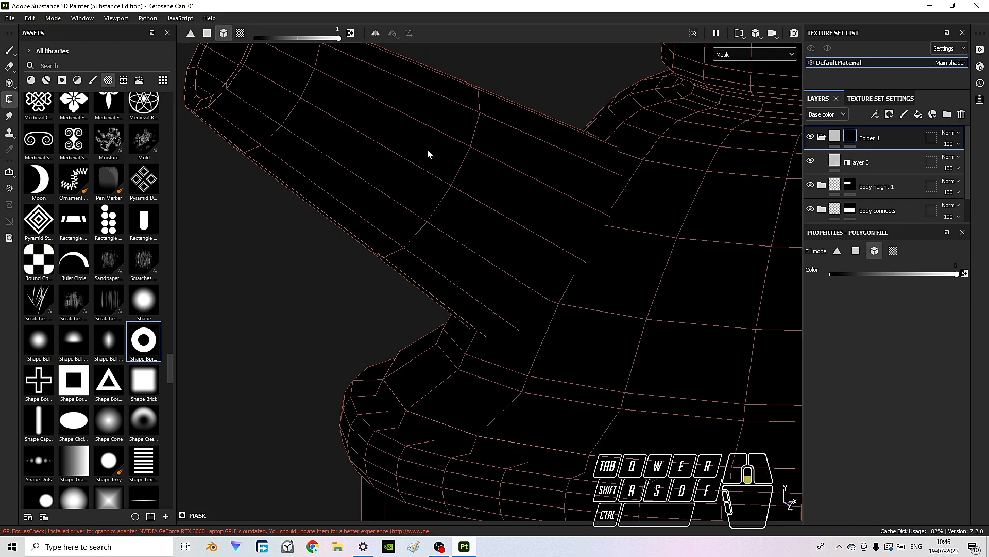
{"action": "scroll", "coordinate": [427, 153], "scroll_direction": "down", "scroll_amount": 3}
{"action": "middle_click_drag", "start_coordinate": [389, 137], "coordinate": [403, 170]}
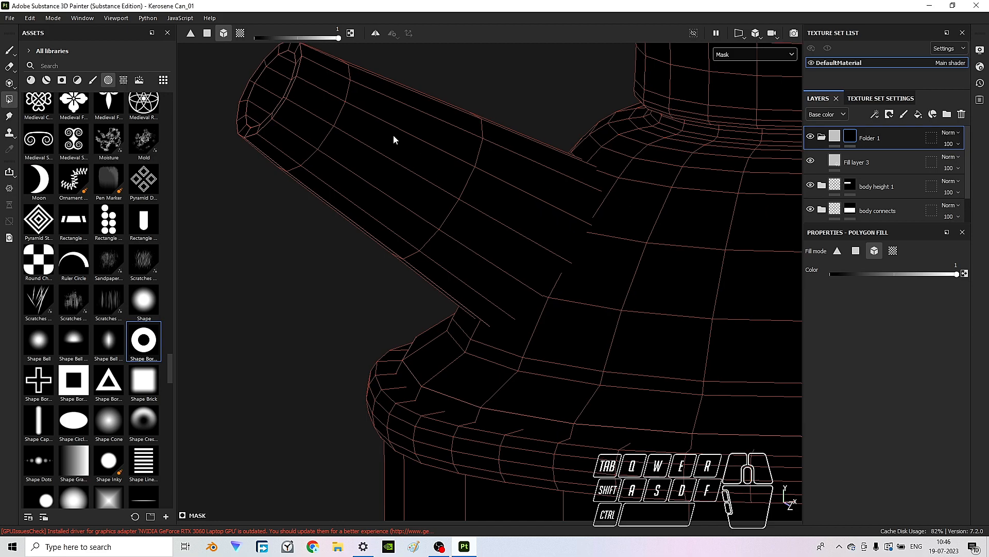
{"action": "left_click", "coordinate": [240, 33]}
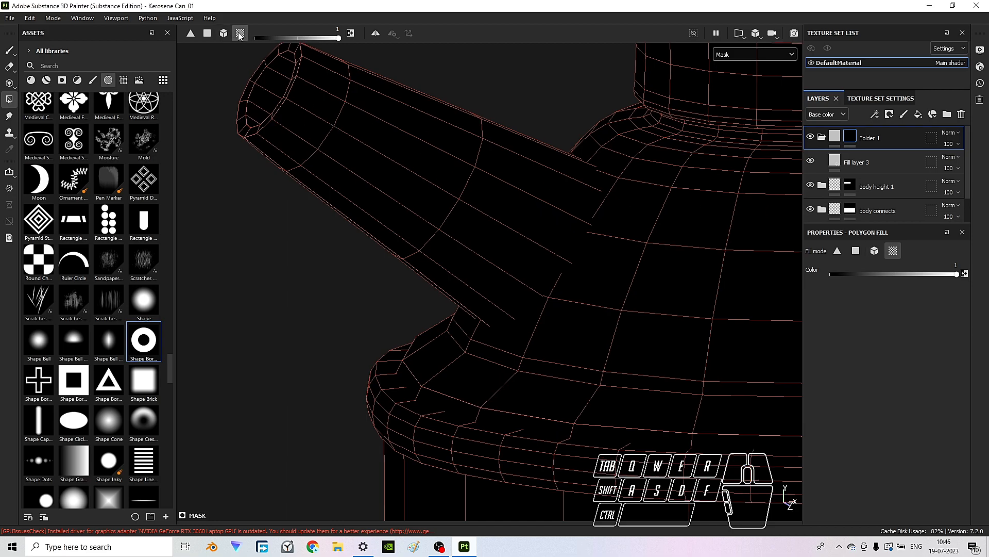
{"action": "left_click", "coordinate": [418, 162]}
{"action": "left_click_drag", "start_coordinate": [418, 162], "coordinate": [335, 94], "text": "alt"}
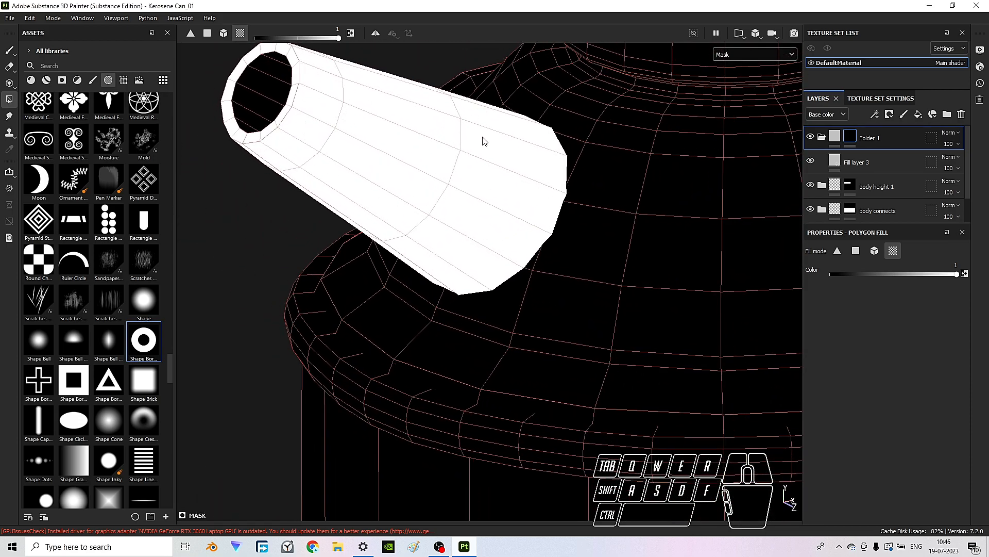
- Check the spout's mask coverage in the UV layout, then return to the 3D view in Material display
{"action": "key", "text": "F1"}
{"action": "scroll", "coordinate": [632, 197], "scroll_direction": "up", "scroll_amount": 5}
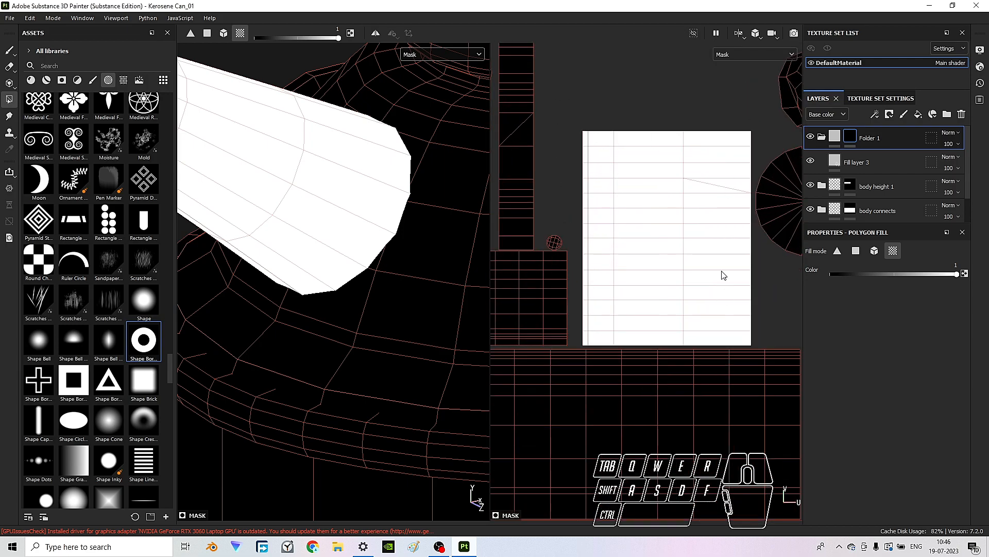
{"action": "scroll", "coordinate": [584, 230], "scroll_direction": "down", "scroll_amount": 2}
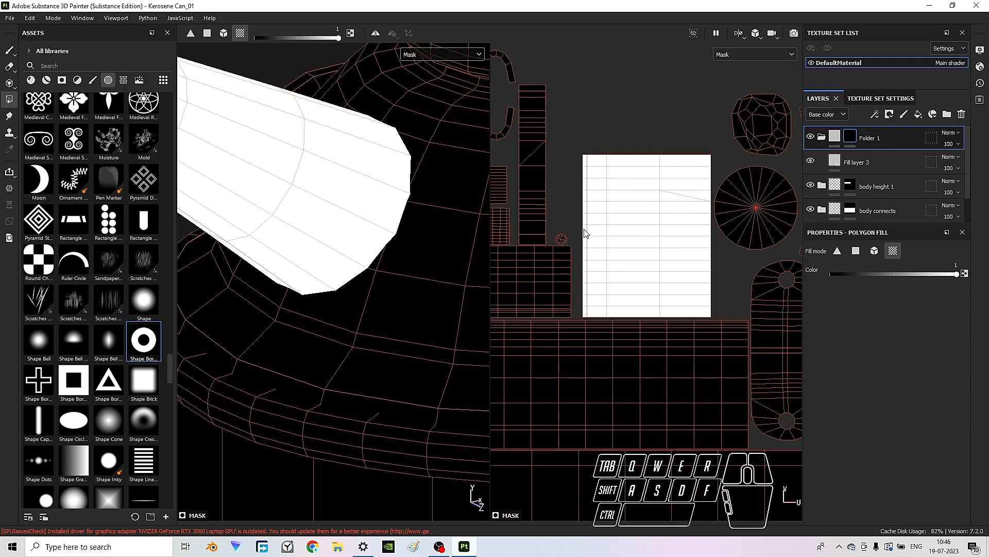
{"action": "key", "text": "F2"}
{"action": "scroll", "coordinate": [588, 227], "scroll_direction": "down", "scroll_amount": 2}
{"action": "left_click_drag", "start_coordinate": [589, 227], "coordinate": [527, 205], "text": "alt"}
{"action": "key", "text": "m"}
{"action": "scroll", "coordinate": [435, 165], "scroll_direction": "up", "scroll_amount": 4}
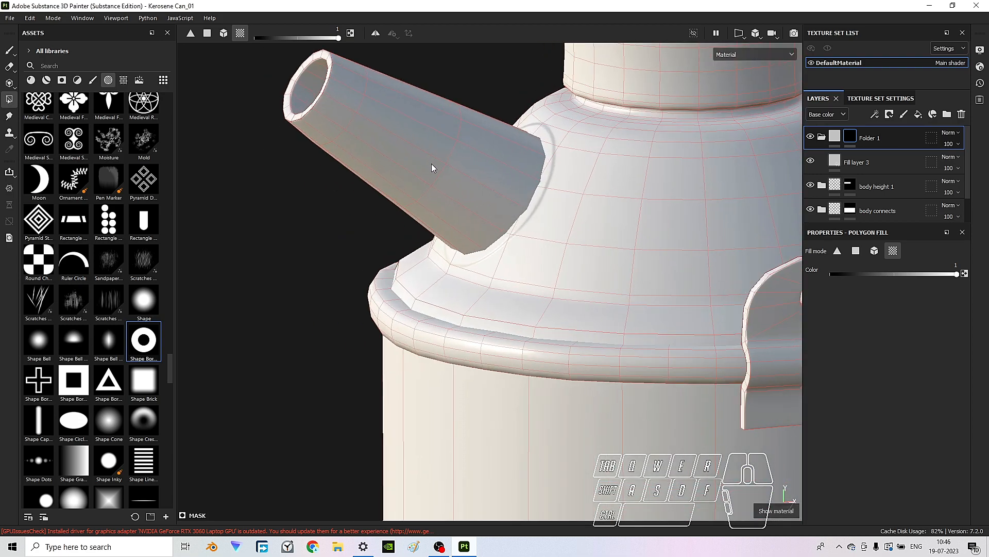
{"action": "scroll", "coordinate": [464, 171], "scroll_direction": "up", "scroll_amount": 3}
- Restrict Fill layer 3 to the height channel only and open its height value for editing
{"action": "left_click", "coordinate": [848, 163]}
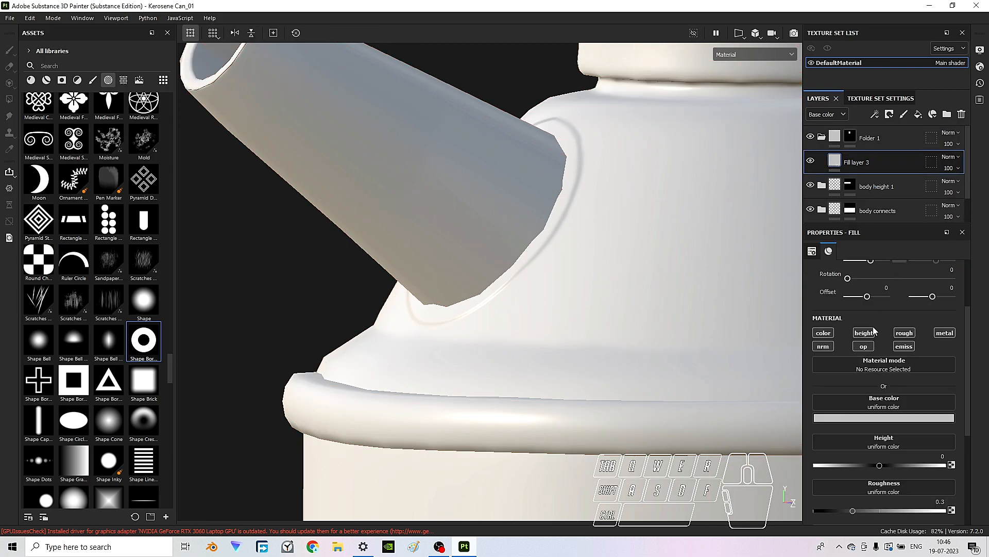
{"action": "left_click", "coordinate": [870, 333]}
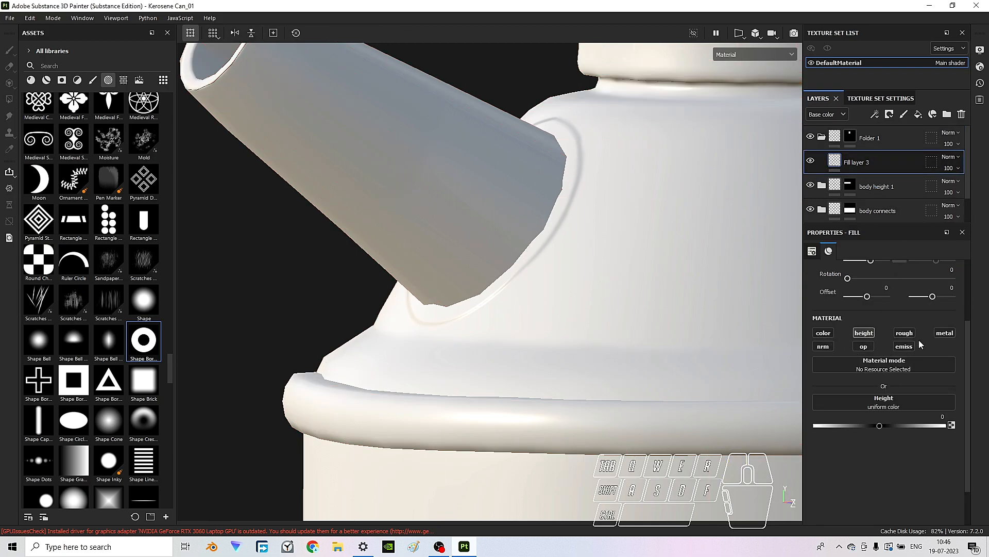
{"action": "left_click", "coordinate": [942, 416]}
- Give Fill layer 3 a black mask and add a paint effect to that mask
{"action": "right_click", "coordinate": [838, 164]}
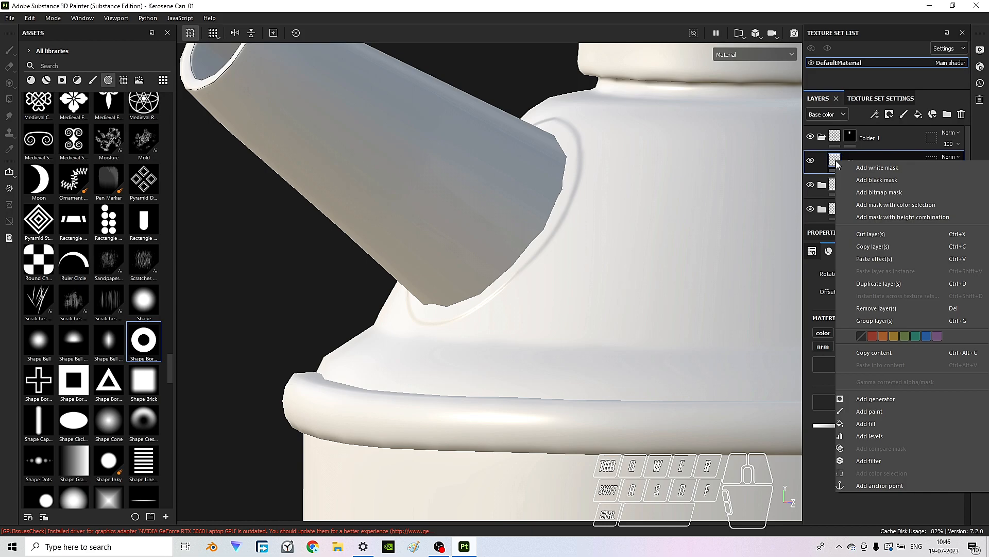
{"action": "left_click", "coordinate": [878, 178]}
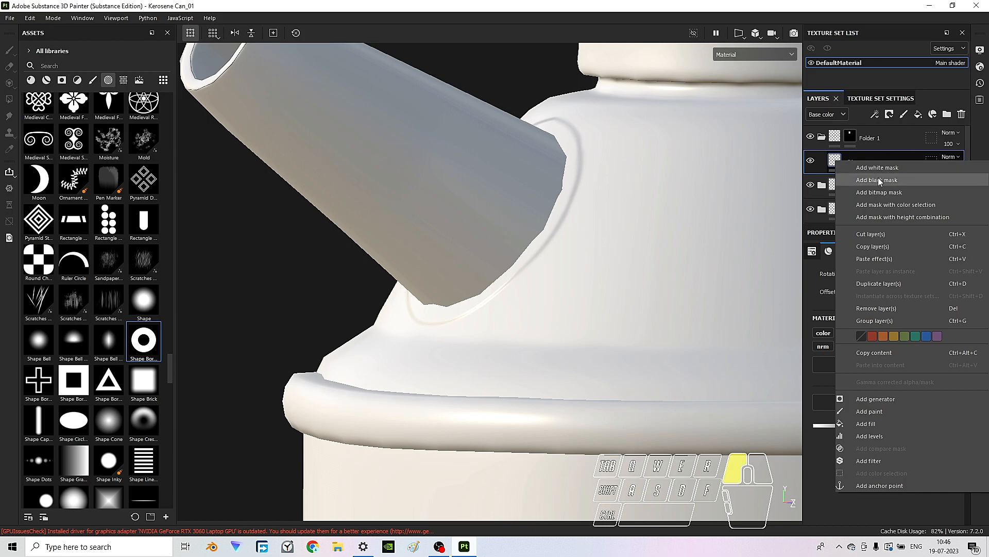
{"action": "left_click", "coordinate": [876, 114]}
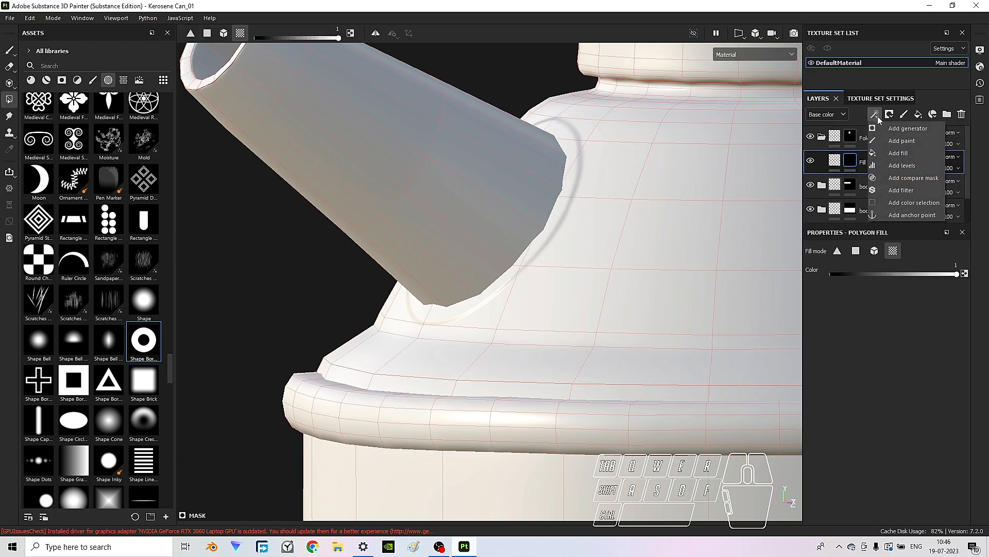
{"action": "left_click", "coordinate": [913, 140]}
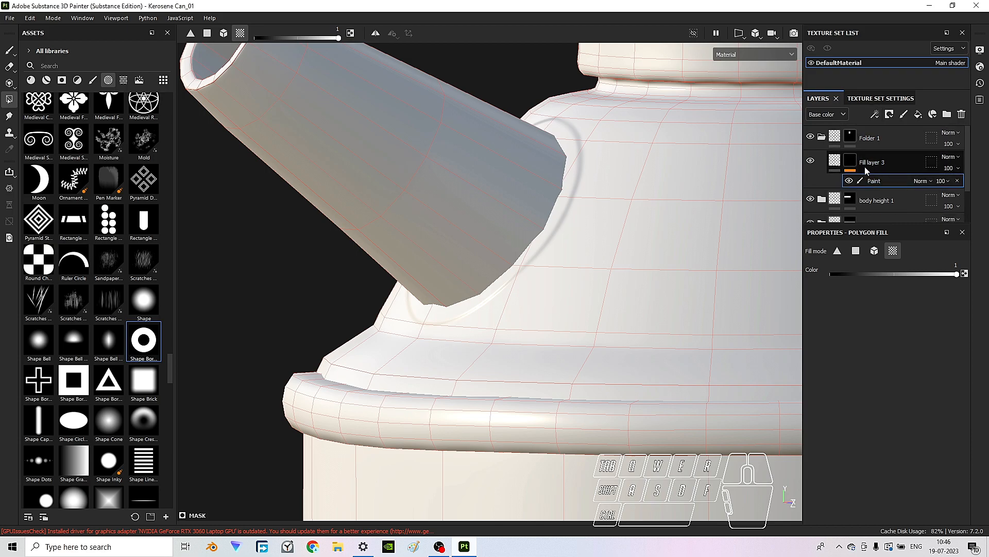
- Set up the paint brush with the Shape alpha in place of Shape Border Circle and a size of 2.89
{"action": "left_click", "coordinate": [10, 50]}
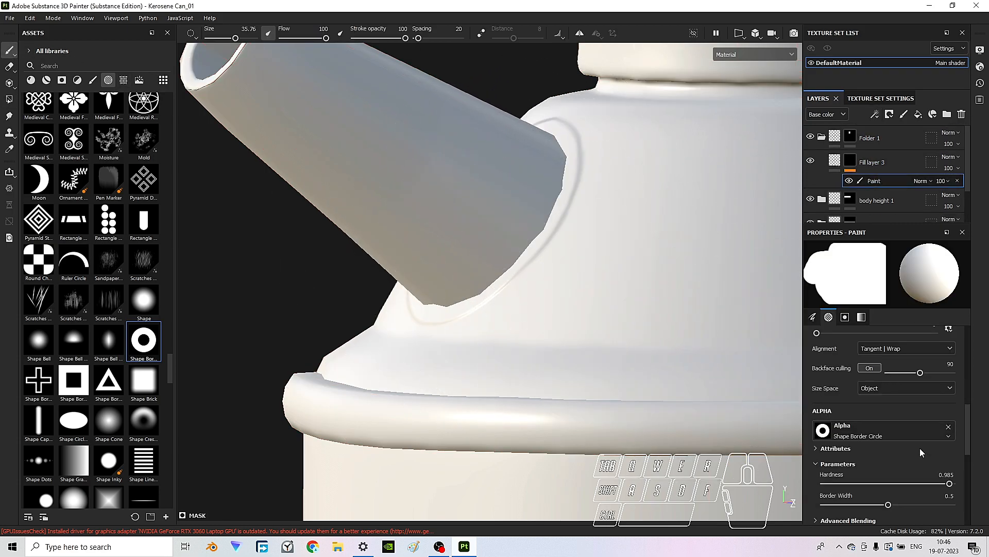
{"action": "left_click", "coordinate": [949, 427]}
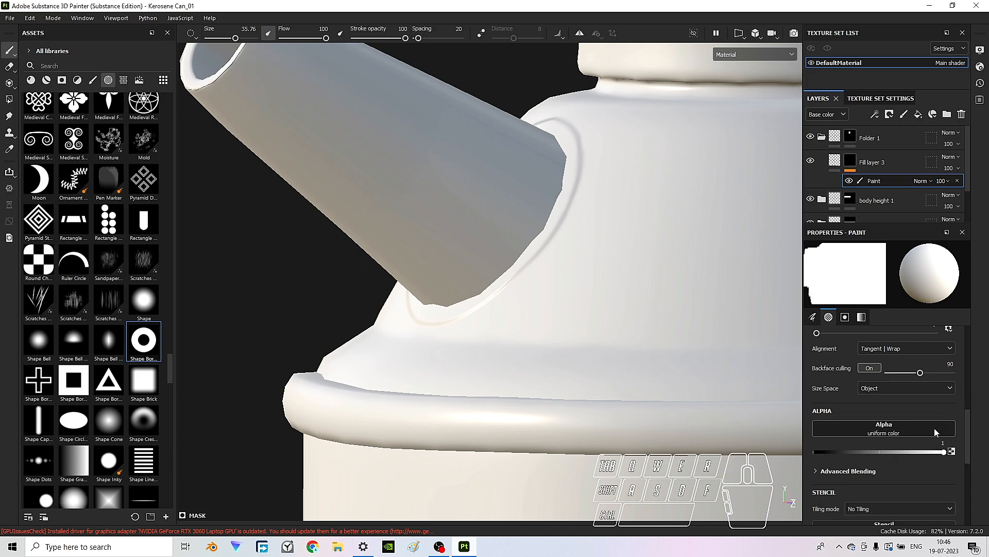
{"action": "right_click_drag", "start_coordinate": [490, 243], "coordinate": [459, 192], "text": "ctrl"}
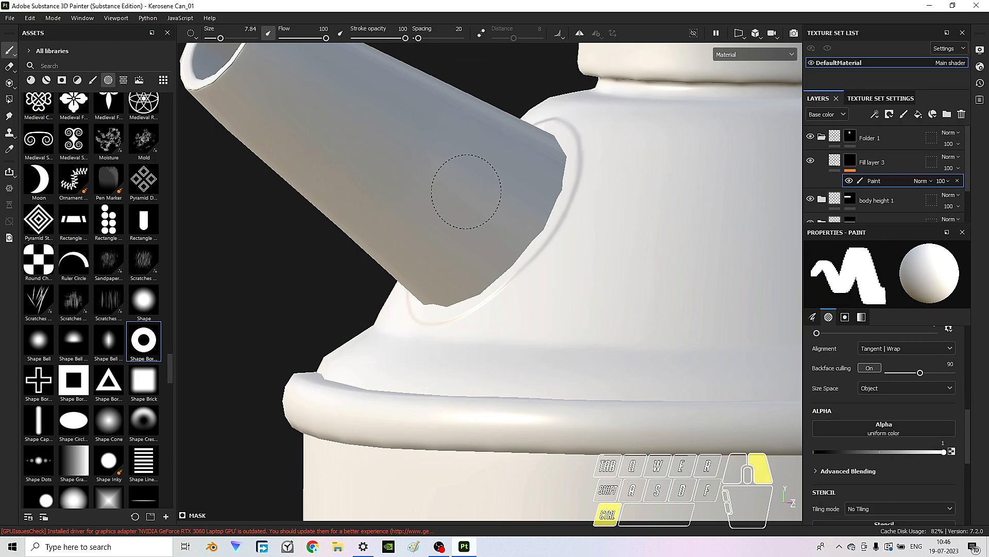
{"action": "scroll", "coordinate": [520, 243], "scroll_direction": "up", "scroll_amount": 3}
{"action": "mouse_move", "coordinate": [520, 243]}
{"action": "left_mouse_down", "text": "alt"}
{"action": "mouse_move", "coordinate": [505, 207]}
{"action": "mouse_move", "coordinate": [482, 233]}
{"action": "left_mouse_up", "text": "alt"}
{"action": "mouse_move", "coordinate": [141, 303]}
{"action": "left_mouse_down"}
{"action": "mouse_move", "coordinate": [172, 318]}
{"action": "mouse_move", "coordinate": [922, 444]}
{"action": "mouse_move", "coordinate": [914, 433]}
{"action": "left_mouse_up"}
{"action": "mouse_move", "coordinate": [566, 250]}
{"action": "right_mouse_down", "text": "ctrl"}
{"action": "mouse_move", "coordinate": [536, 227]}
{"action": "mouse_move", "coordinate": [540, 238]}
{"action": "mouse_move", "coordinate": [550, 227]}
{"action": "right_mouse_up", "text": "ctrl"}
- Undo the test stroke, show the 3D and 2D views side by side with the side panels hidden, and frame the spout's UV shell
{"action": "mouse_move", "coordinate": [591, 227]}
{"action": "left_mouse_down", "text": "alt"}
{"action": "mouse_move", "coordinate": [552, 229]}
{"action": "mouse_move", "coordinate": [589, 173]}
{"action": "mouse_move", "coordinate": [502, 286]}
{"action": "left_mouse_up", "text": "alt"}
{"action": "key", "text": "ctrl+z"}
{"action": "left_click", "coordinate": [739, 33]}
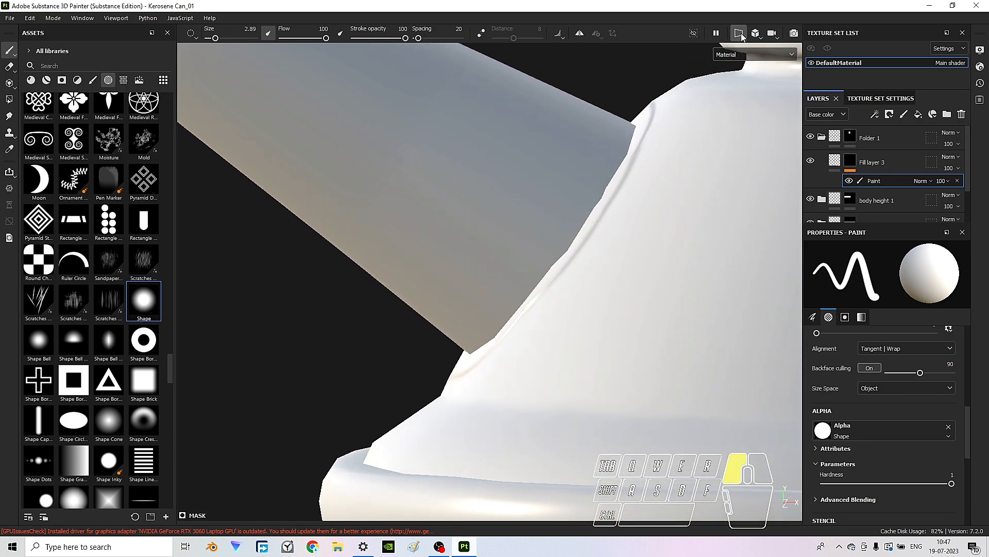
{"action": "left_click", "coordinate": [760, 48]}
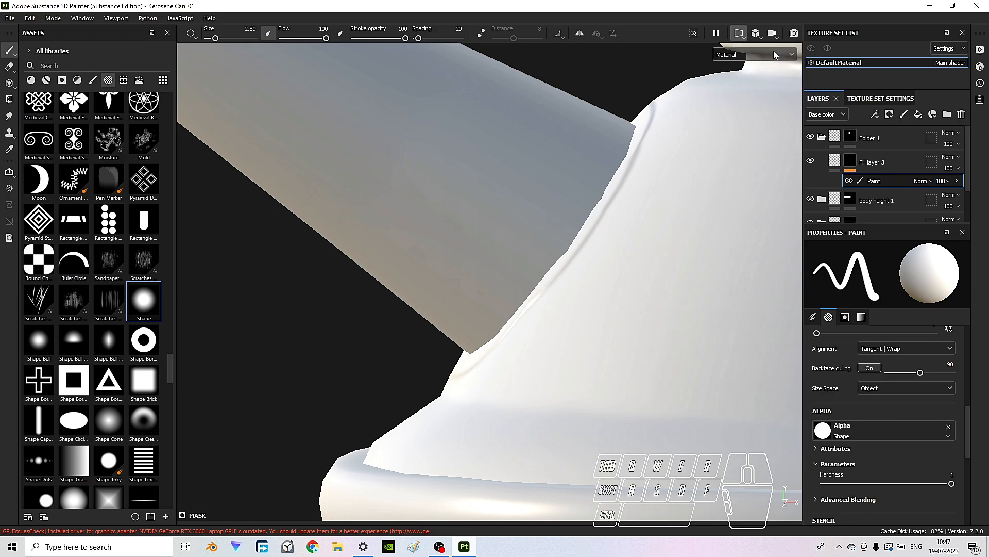
{"action": "scroll", "coordinate": [598, 250], "scroll_direction": "up", "scroll_amount": 5}
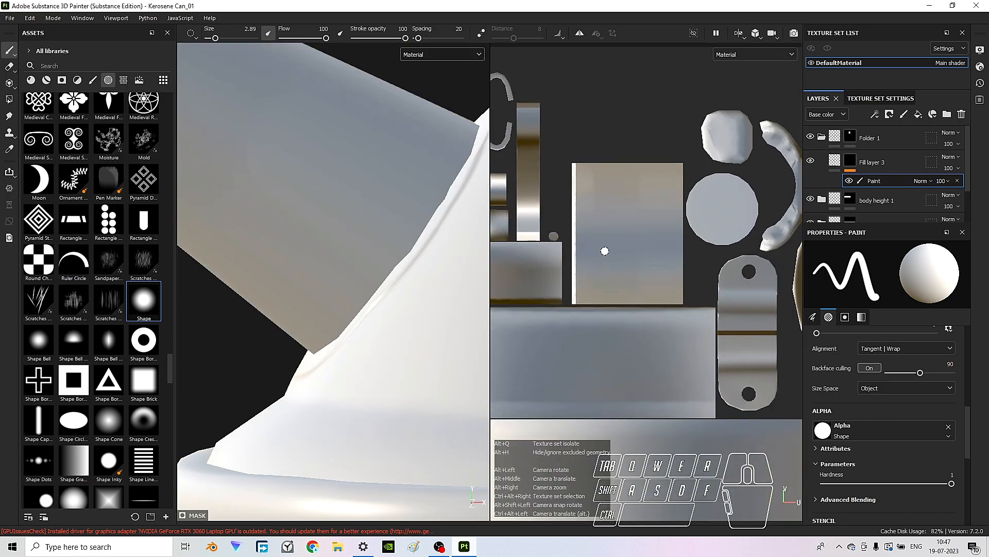
{"action": "left_click_drag", "start_coordinate": [420, 189], "coordinate": [364, 261]}
{"action": "scroll", "coordinate": [705, 233], "scroll_direction": "up", "scroll_amount": 2}
{"action": "middle_click_drag", "start_coordinate": [710, 230], "coordinate": [618, 262], "text": "alt"}
{"action": "key", "text": "ctrl+z"}
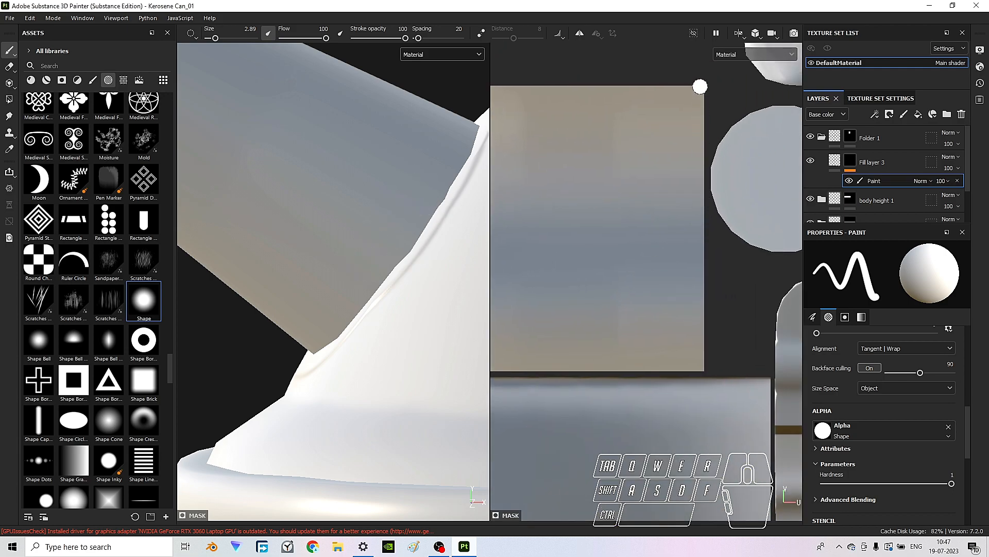
{"action": "key", "text": "Tab"}
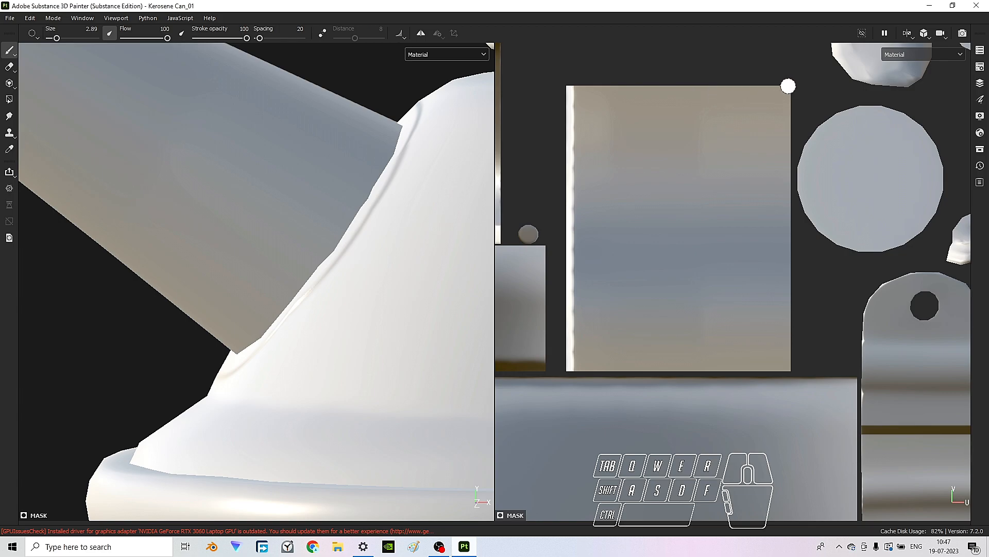
- Try painting a straight line down the spout shell's base edge in the 2D view, and undo its segments
{"action": "left_click", "coordinate": [788, 86]}
{"action": "key", "text": "shift"}
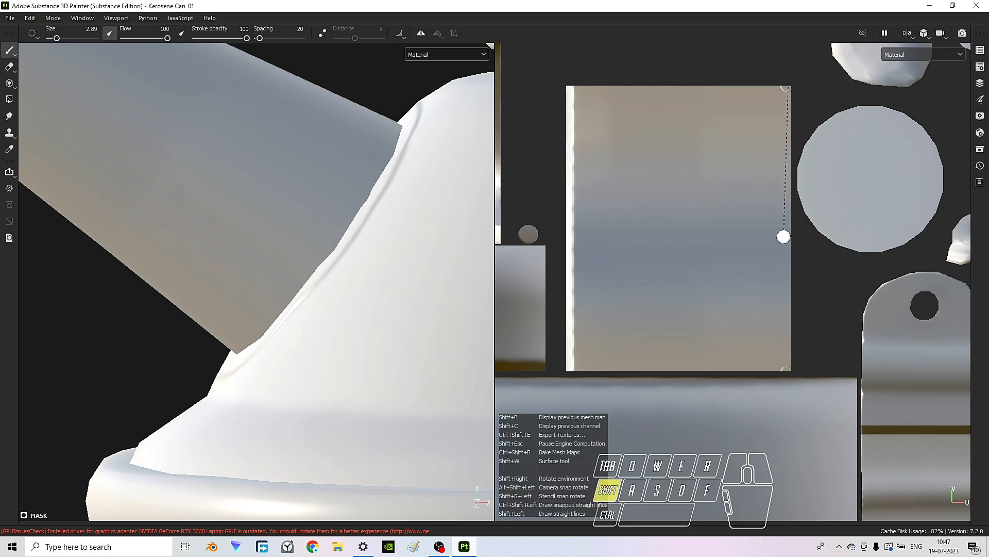
{"action": "left_click", "coordinate": [783, 237], "text": "shift"}
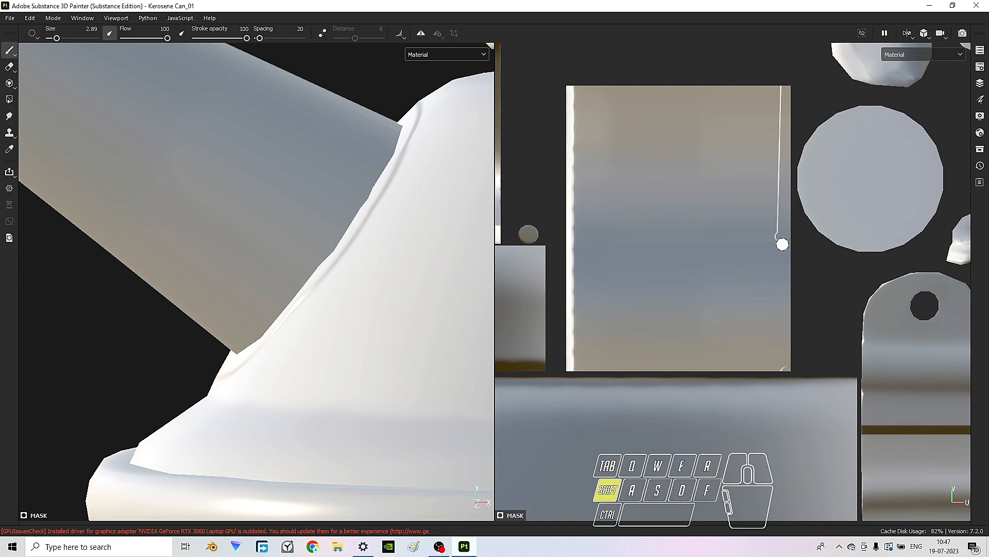
{"action": "left_click", "coordinate": [785, 365], "text": "shift"}
{"action": "scroll", "coordinate": [387, 272], "scroll_direction": "up", "scroll_amount": 2}
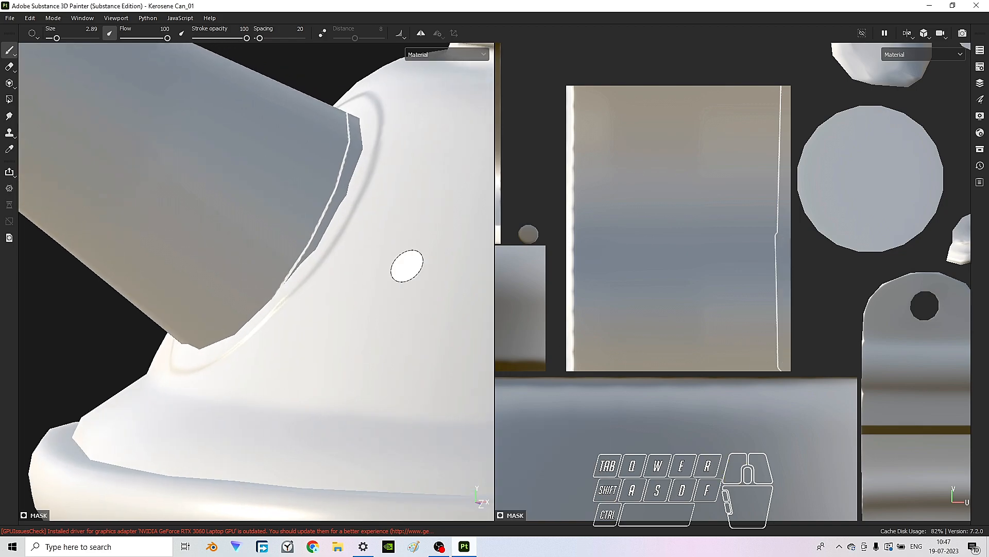
{"action": "key", "text": "ctrl"}
{"action": "mouse_move", "coordinate": [355, 221]}
{"action": "left_mouse_down", "text": "alt"}
{"action": "mouse_move", "coordinate": [321, 213]}
{"action": "mouse_move", "coordinate": [355, 230]}
{"action": "left_mouse_up", "text": "alt"}
{"action": "key", "text": "ctrl+z"}
{"action": "key", "text": "ctrl+z"}
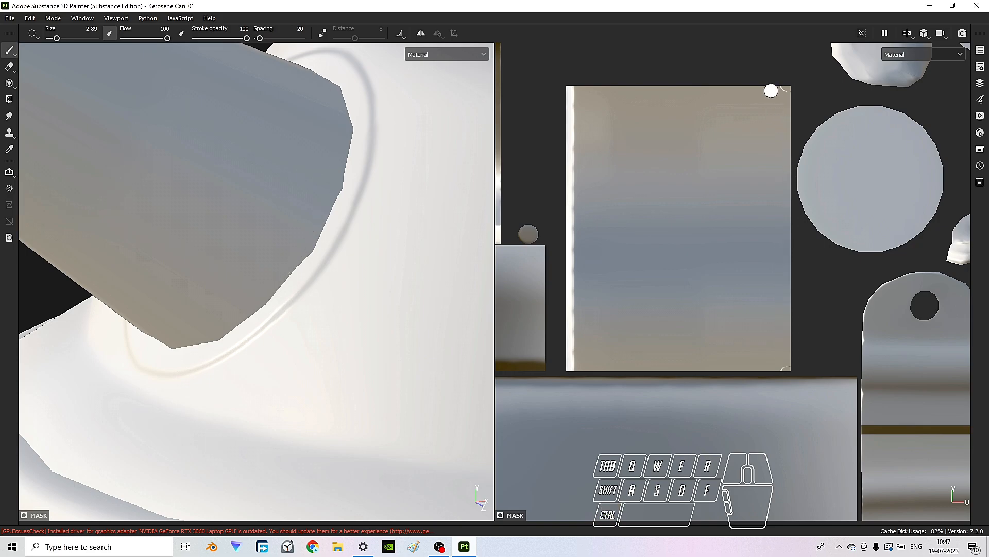
- Paint a straight two-segment line in the mask along the full base edge of the spout's UV shell
{"action": "key", "text": "shift"}
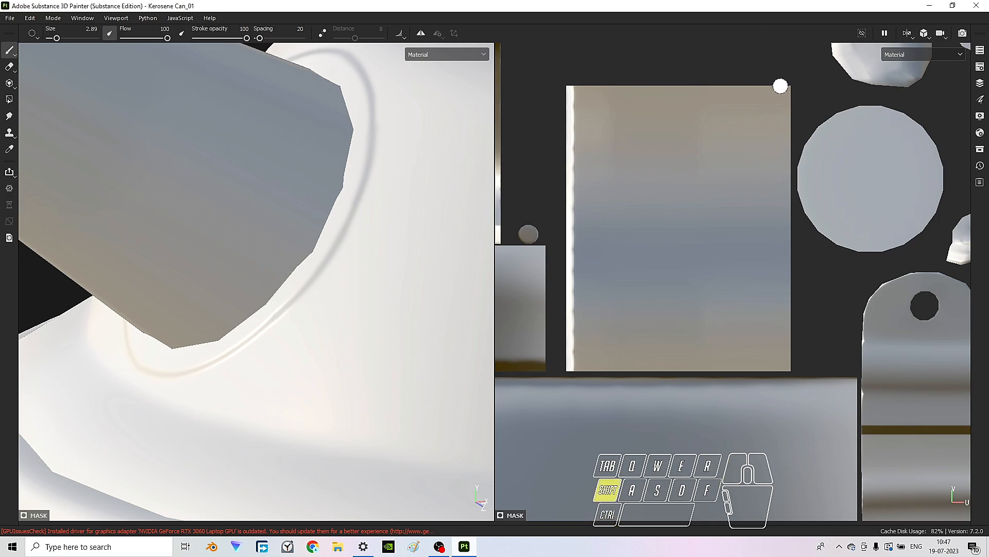
{"action": "left_click", "coordinate": [784, 246], "text": "shift"}
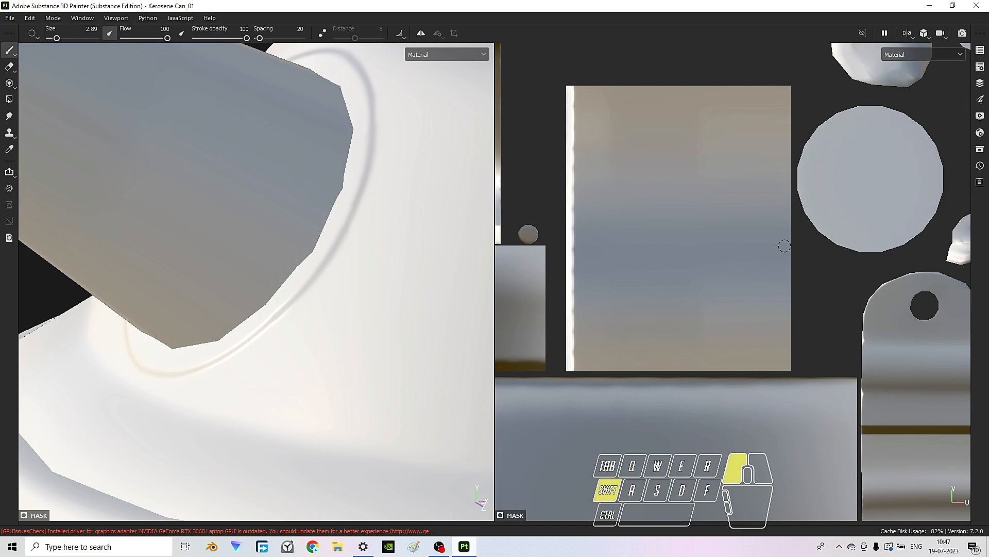
{"action": "key", "text": "shift"}
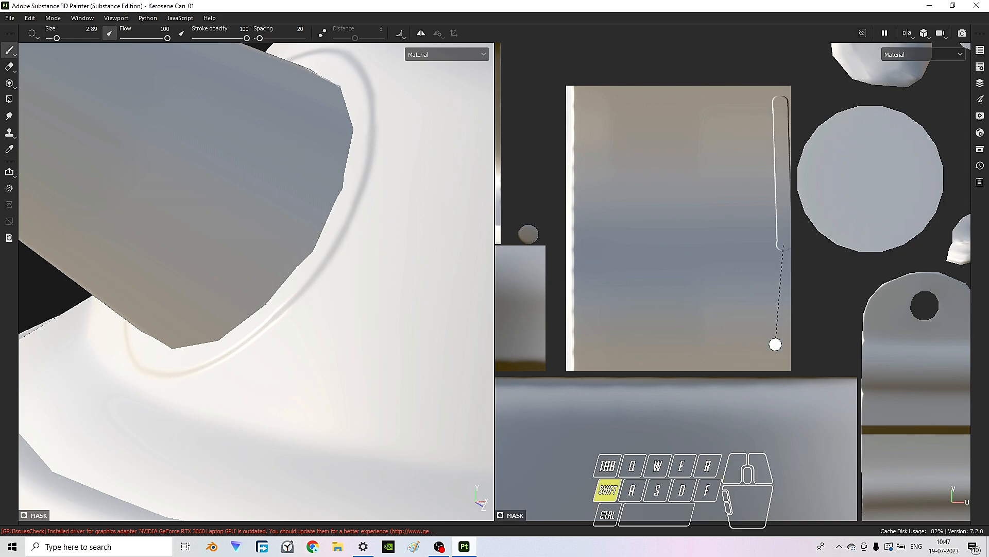
{"action": "left_click", "coordinate": [782, 374], "text": "shift"}
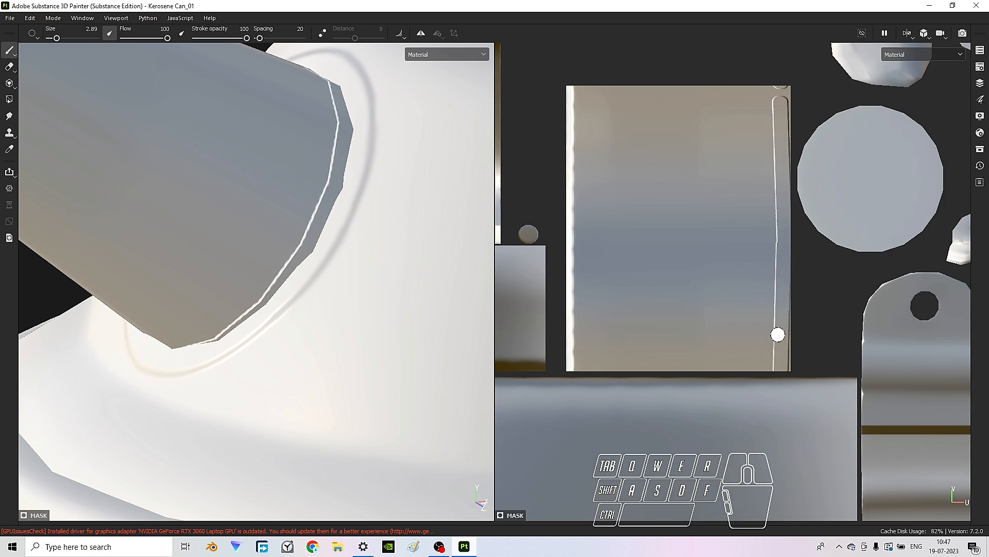
- Try to even out the base band by repainting a straight segment on the spout's UV shell
{"action": "left_click_drag", "start_coordinate": [289, 269], "coordinate": [262, 252], "text": "alt"}
{"action": "left_click_drag", "start_coordinate": [226, 335], "coordinate": [198, 352]}
{"action": "key", "text": "ctrl+z"}
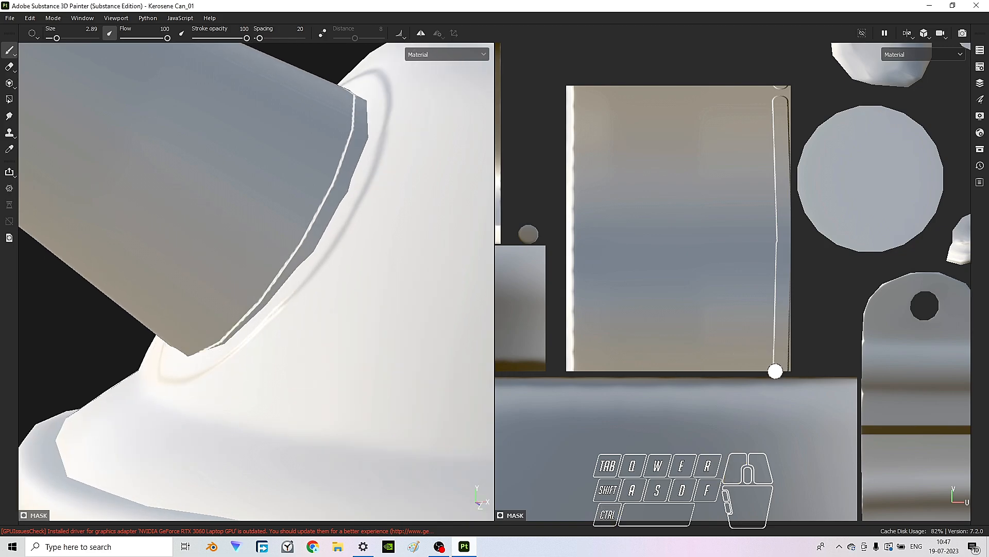
{"action": "left_click", "coordinate": [785, 231], "text": "shift"}
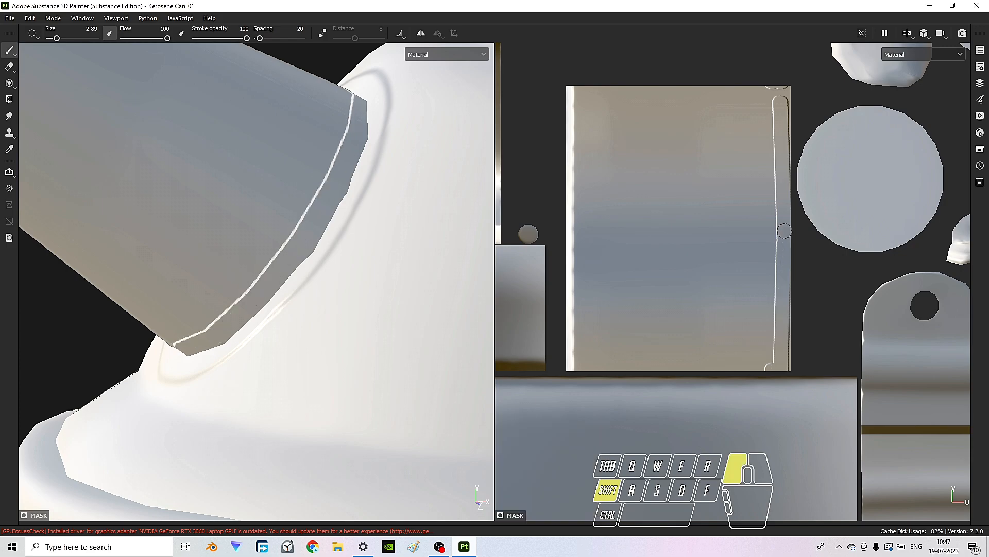
{"action": "left_click_drag", "start_coordinate": [278, 265], "coordinate": [299, 263], "text": "alt"}
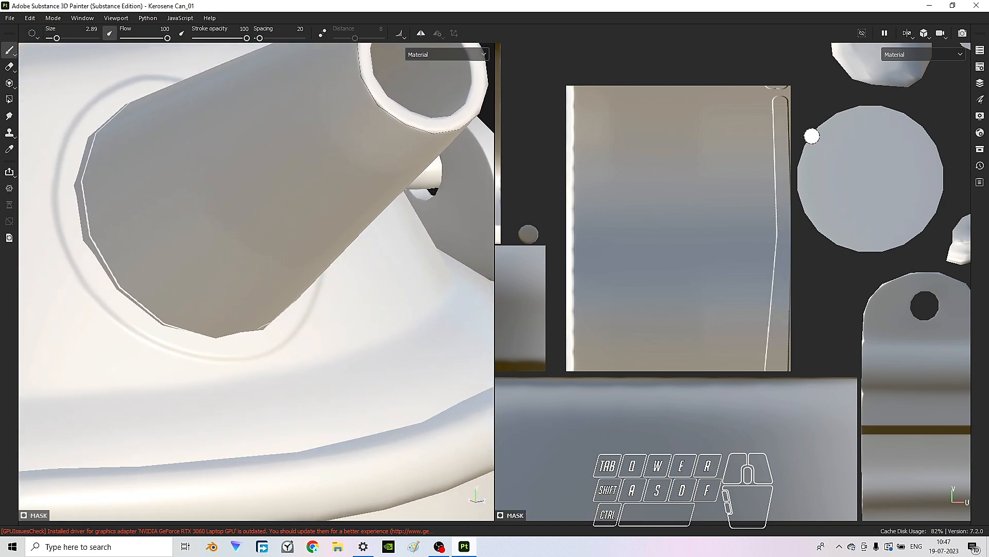
- Turn on symmetry and erase the existing band from the mask along the base edge of the spout's UV shell
{"action": "left_click", "coordinate": [424, 35]}
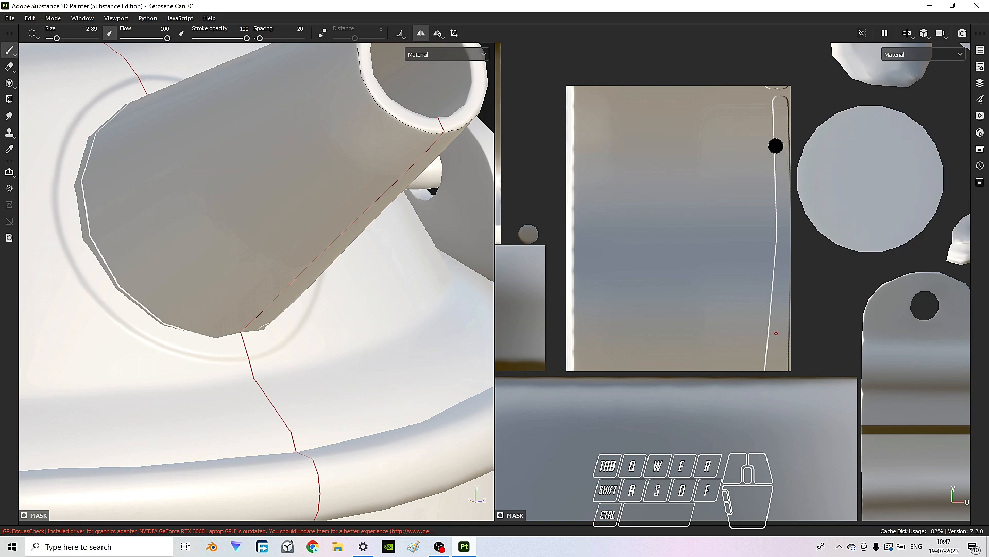
{"action": "left_click_drag", "start_coordinate": [769, 114], "coordinate": [792, 153]}
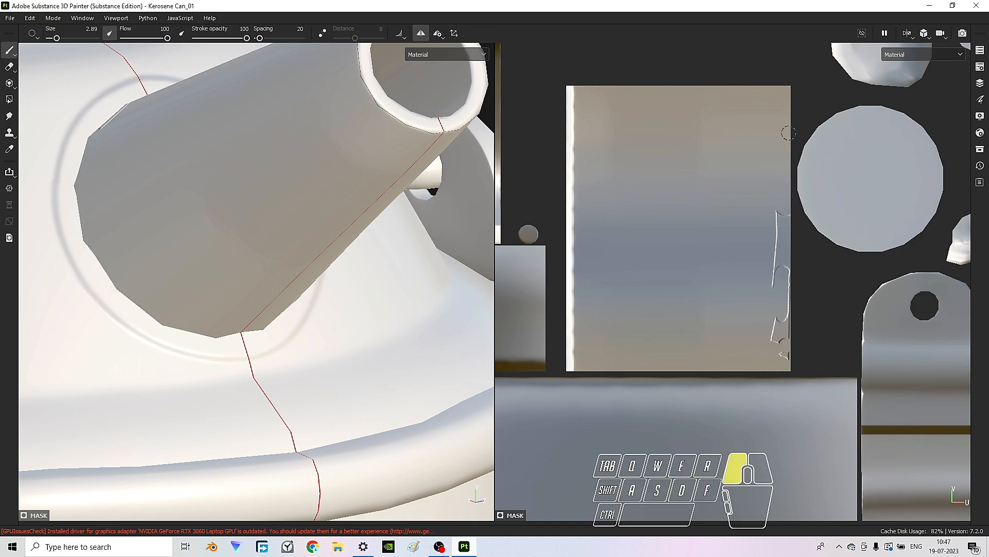
{"action": "left_click_drag", "start_coordinate": [777, 341], "coordinate": [768, 320]}
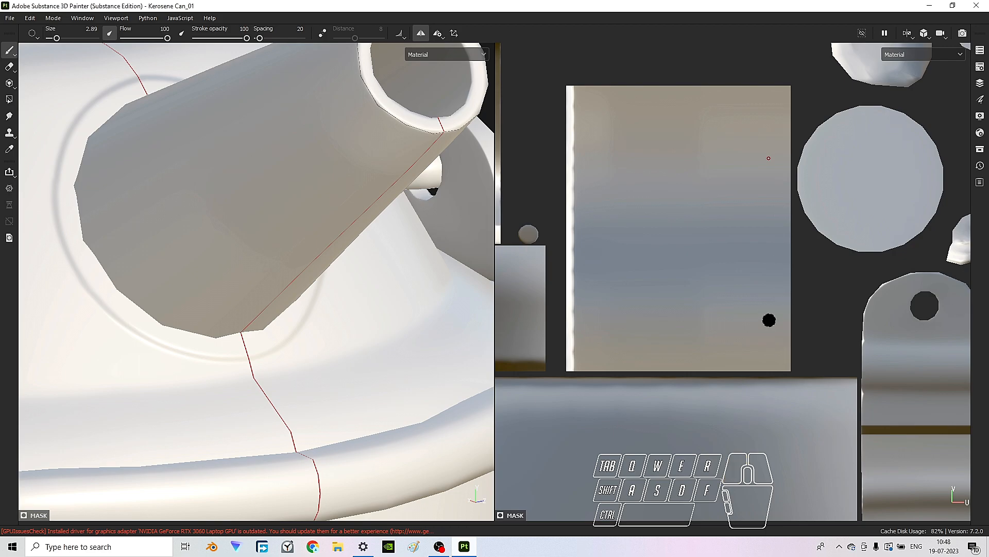
- Set the brush grayscale to 1 and paint a two-segment straight line along the shell's full base edge with symmetry on
{"action": "key", "text": "Tab"}
{"action": "scroll", "coordinate": [886, 456], "scroll_direction": "down", "scroll_amount": 5}
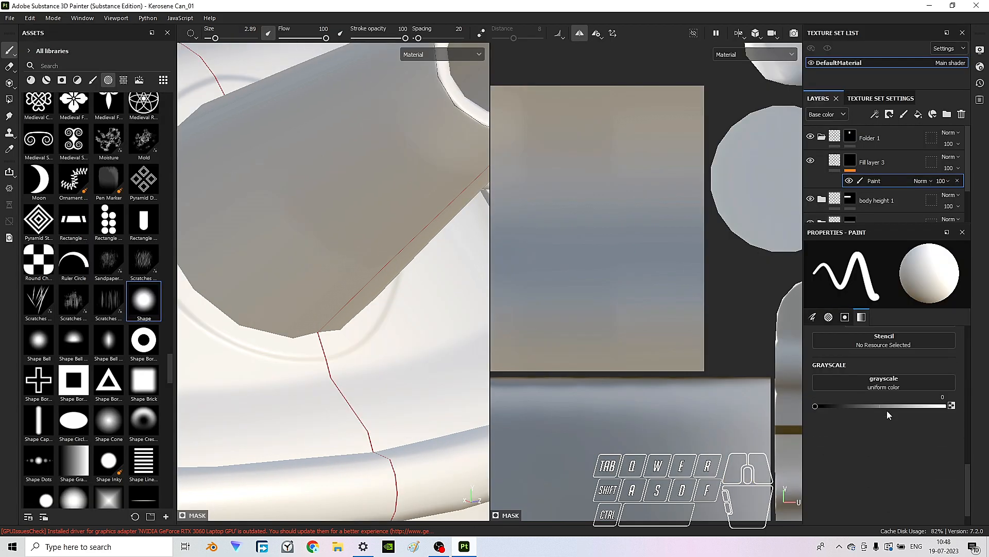
{"action": "left_click", "coordinate": [944, 406]}
{"action": "key", "text": "Tab"}
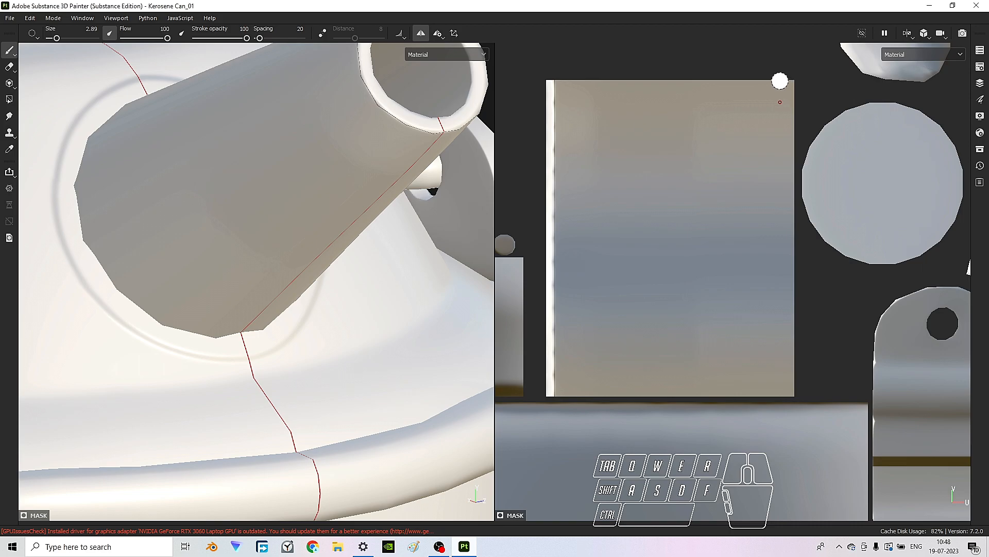
{"action": "key", "text": "shift"}
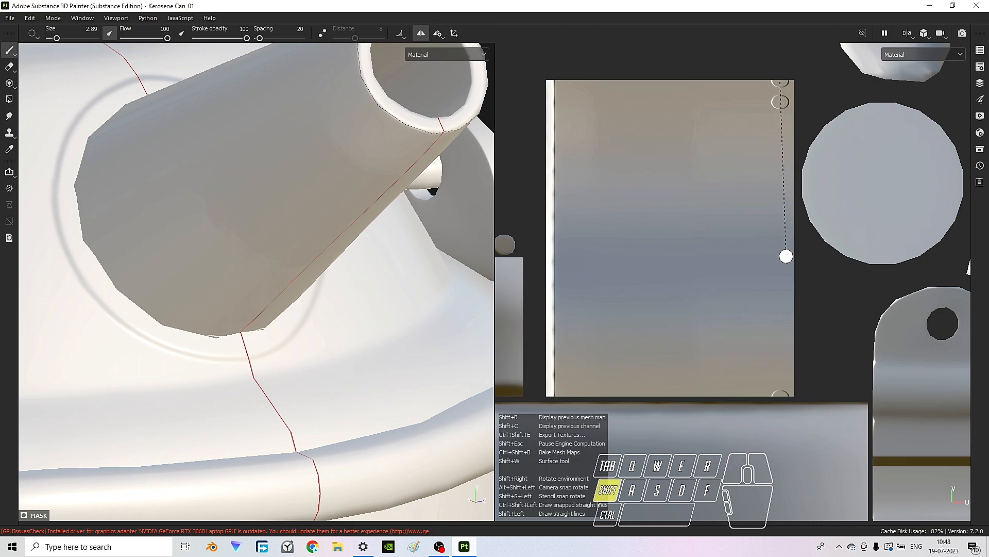
{"action": "left_click", "coordinate": [786, 256], "text": "shift"}
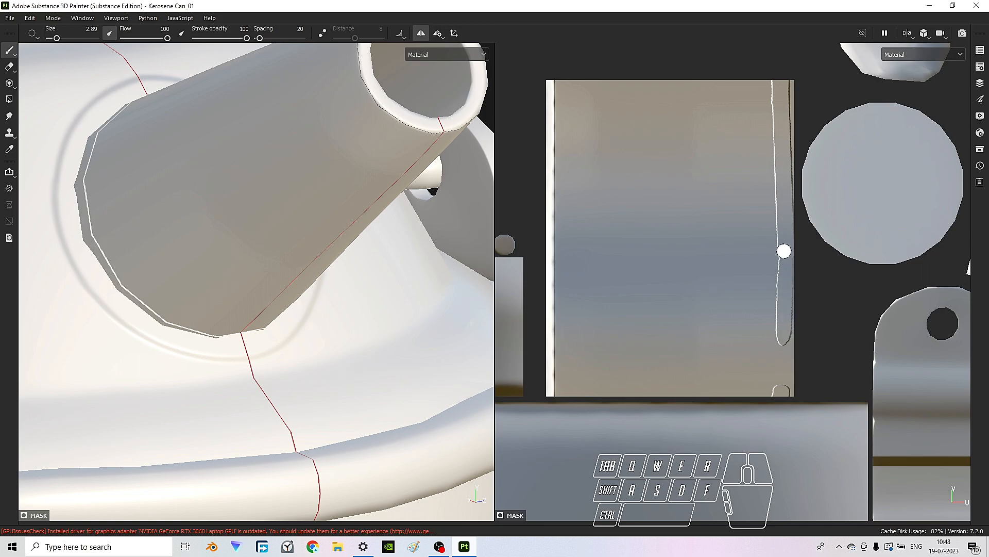
{"action": "left_click", "coordinate": [781, 386], "text": "shift"}
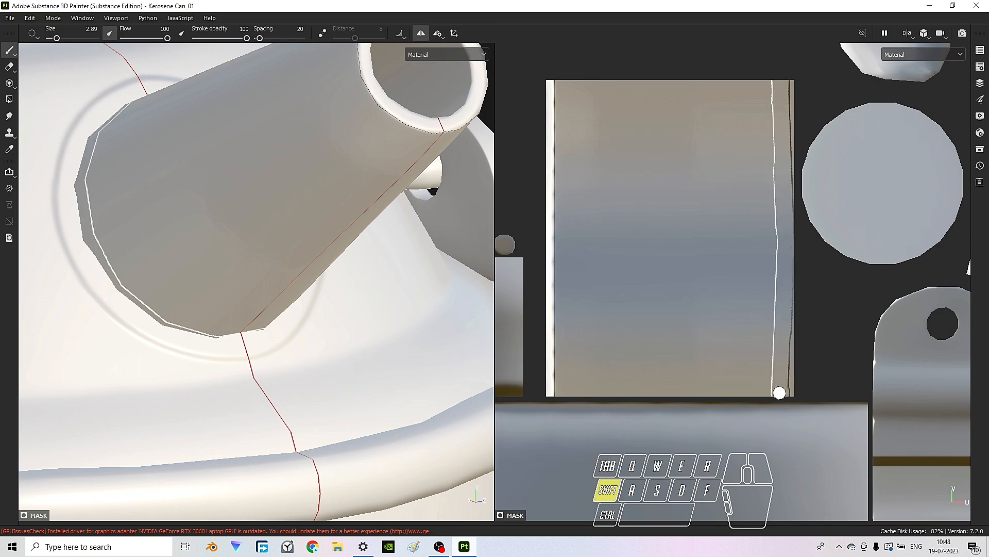
- Fill the unpainted strip between the new line and the outer edge of the spout's UV shell
{"action": "left_click", "coordinate": [790, 387]}
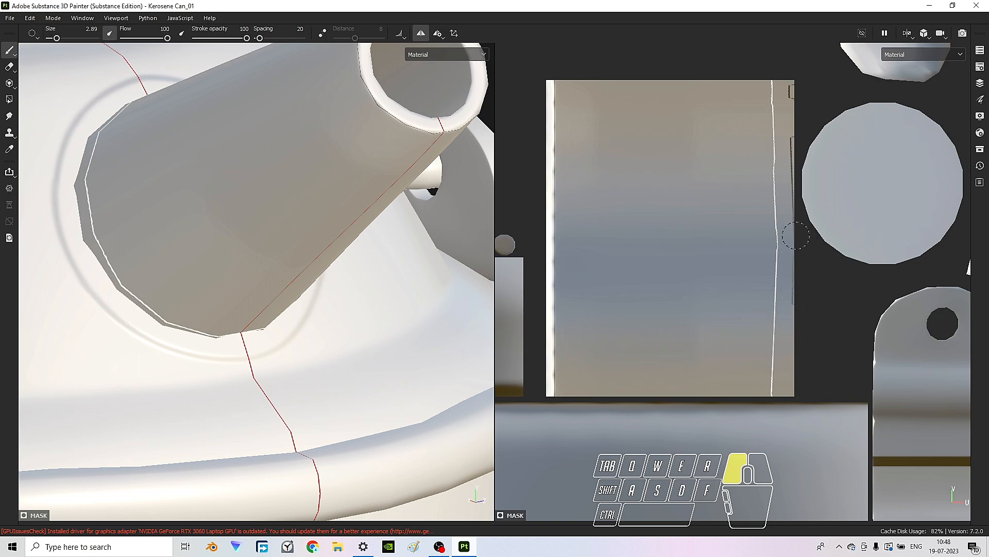
{"action": "left_click_drag", "start_coordinate": [796, 237], "coordinate": [797, 152]}
{"action": "left_click_drag", "start_coordinate": [791, 87], "coordinate": [792, 124]}
{"action": "left_click_drag", "start_coordinate": [794, 217], "coordinate": [793, 219]}
- Try a stroke across the band on the 3D spout, undo it, and paint a straight segment to the shell's middle instead
{"action": "mouse_move", "coordinate": [453, 303]}
{"action": "left_mouse_down", "text": "alt"}
{"action": "mouse_move", "coordinate": [332, 203]}
{"action": "mouse_move", "coordinate": [280, 203]}
{"action": "mouse_move", "coordinate": [460, 271]}
{"action": "left_mouse_up", "text": "alt"}
{"action": "scroll", "coordinate": [232, 284], "scroll_direction": "up", "scroll_amount": 3}
{"action": "left_click_drag", "start_coordinate": [249, 294], "coordinate": [267, 292]}
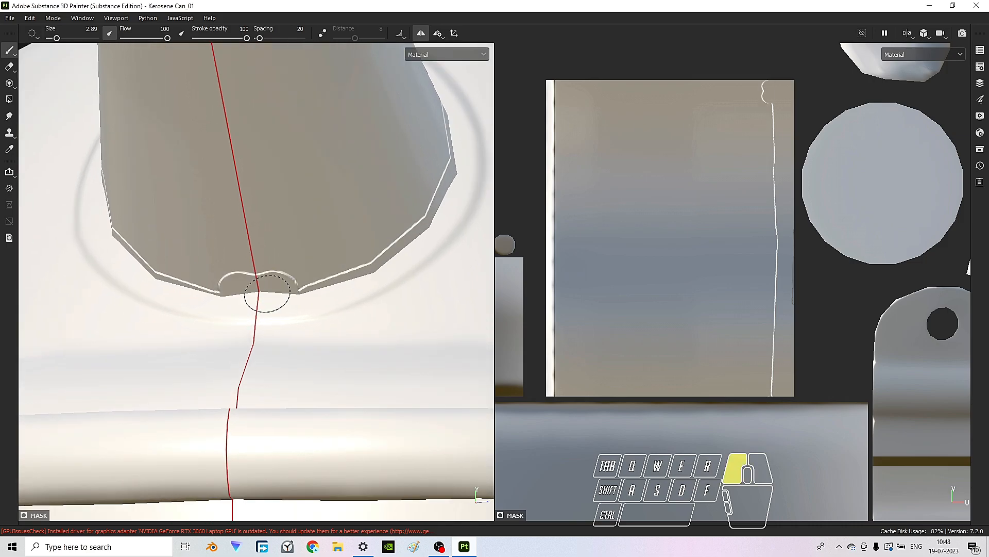
{"action": "key", "text": "ctrl+z"}
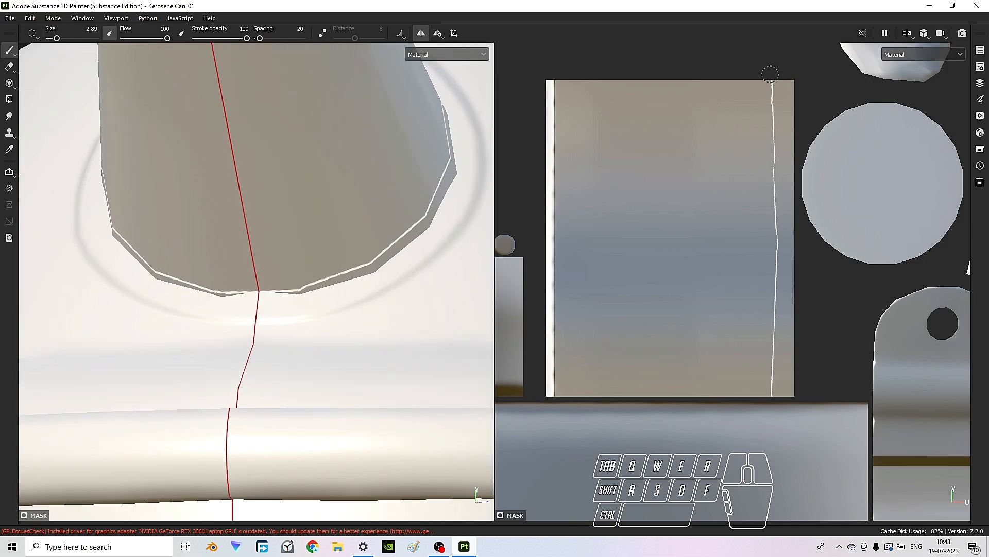
{"action": "left_click", "coordinate": [784, 247], "text": "shift"}
- Touch up the middle of the band on the spout's UV shell with a resized brush and a straight segment
{"action": "left_click_drag", "start_coordinate": [361, 242], "coordinate": [283, 283], "text": "alt"}
{"action": "scroll", "coordinate": [247, 411], "scroll_direction": "up", "scroll_amount": 1}
{"action": "scroll", "coordinate": [247, 410], "scroll_direction": "up", "scroll_amount": 3}
{"action": "scroll", "coordinate": [287, 283], "scroll_direction": "down", "scroll_amount": 2}
{"action": "scroll", "coordinate": [701, 271], "scroll_direction": "up", "scroll_amount": 2}
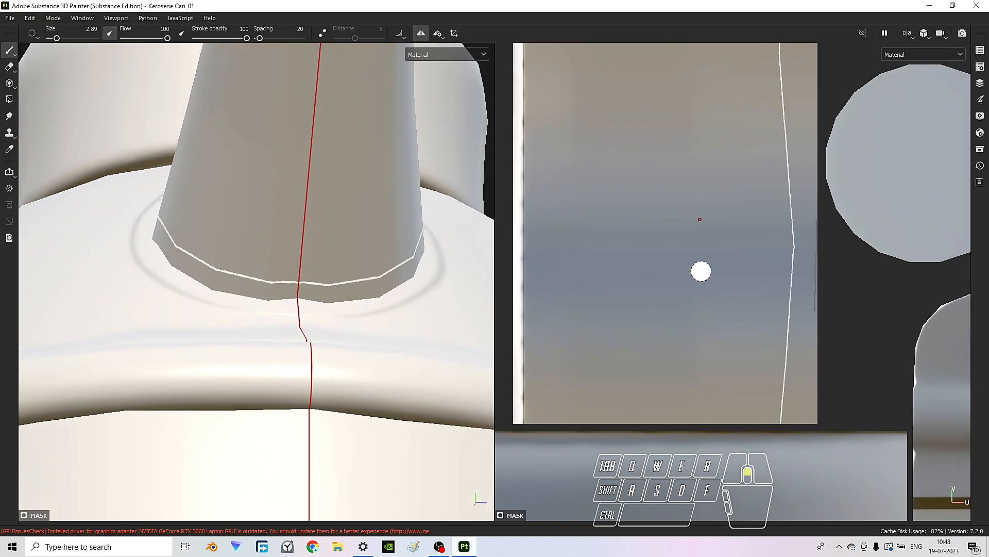
{"action": "scroll", "coordinate": [763, 250], "scroll_direction": "up", "scroll_amount": 4}
{"action": "middle_click_drag", "start_coordinate": [824, 227], "coordinate": [706, 276], "text": "alt"}
{"action": "right_click_drag", "start_coordinate": [690, 284], "coordinate": [667, 285], "text": "ctrl"}
{"action": "left_click", "coordinate": [644, 295]}
{"action": "left_click", "coordinate": [650, 369]}
{"action": "left_click", "coordinate": [658, 279], "text": "shift"}
- Fill the remaining gaps along the shell's outer edge with freehand strokes at brush size 2.96
{"action": "scroll", "coordinate": [683, 322], "scroll_direction": "down", "scroll_amount": 3}
{"action": "scroll", "coordinate": [690, 321], "scroll_direction": "down", "scroll_amount": 1}
{"action": "middle_click_drag", "start_coordinate": [692, 321], "coordinate": [687, 244], "text": "alt"}
{"action": "right_click_drag", "start_coordinate": [684, 263], "coordinate": [695, 263], "text": "ctrl"}
{"action": "left_click_drag", "start_coordinate": [689, 189], "coordinate": [693, 349]}
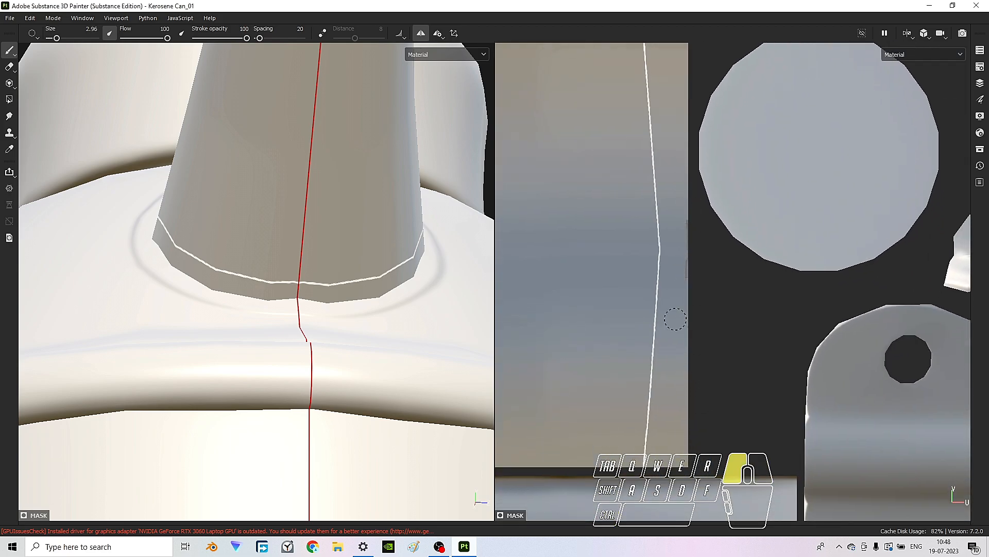
{"action": "left_click_drag", "start_coordinate": [687, 385], "coordinate": [691, 485]}
- Try a short straight segment at the upper end of the shell's band with brush size 1.96, and undo it
{"action": "scroll", "coordinate": [664, 284], "scroll_direction": "down", "scroll_amount": 3}
{"action": "middle_click_drag", "start_coordinate": [663, 284], "coordinate": [664, 358], "text": "alt"}
{"action": "scroll", "coordinate": [658, 165], "scroll_direction": "up", "scroll_amount": 6}
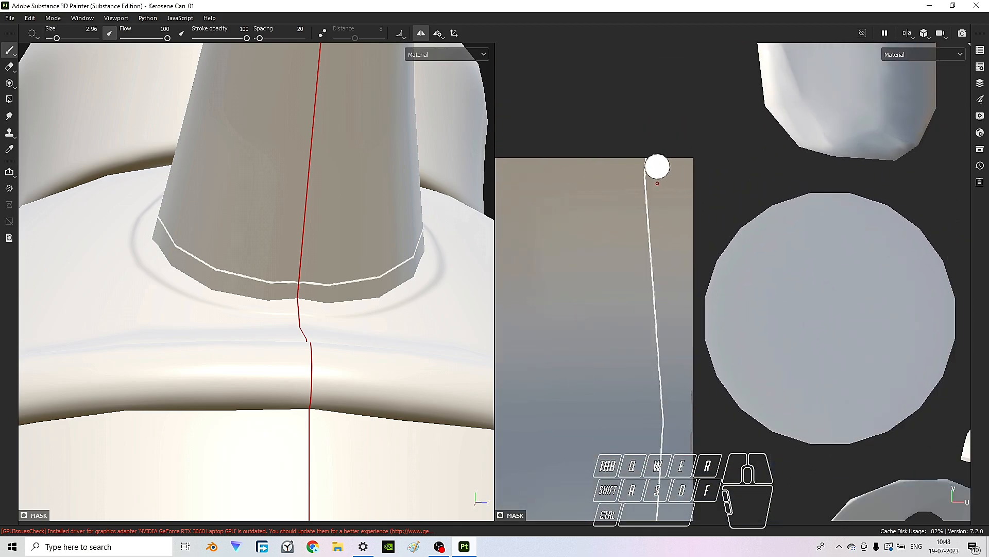
{"action": "left_click", "coordinate": [651, 199]}
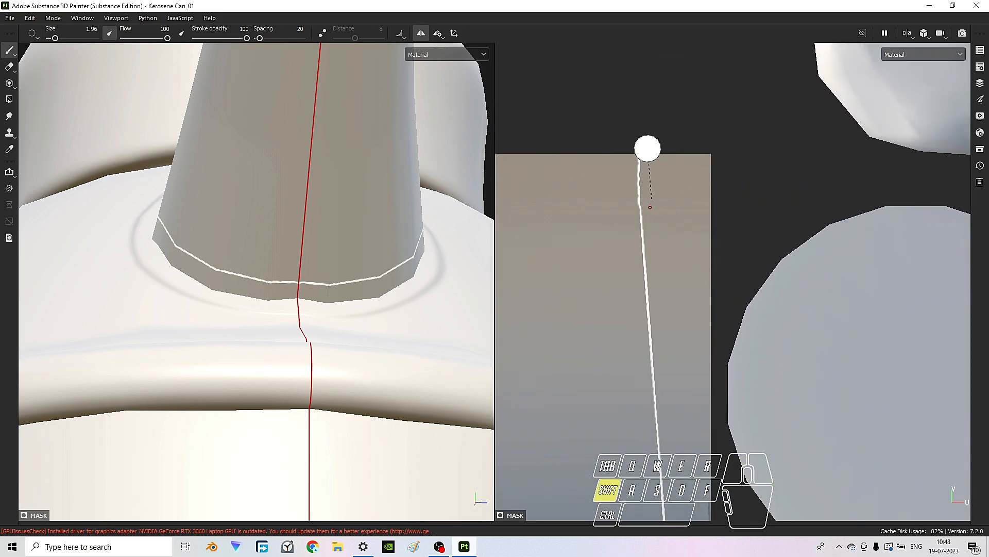
{"action": "left_click", "coordinate": [649, 153], "text": "shift"}
{"action": "key", "text": "ctrl+z"}
- Show the side panels again, switch to the 3D view only, and frame the spout's base
{"action": "left_click_drag", "start_coordinate": [289, 260], "coordinate": [309, 257], "text": "alt"}
{"action": "middle_click_drag", "start_coordinate": [309, 258], "coordinate": [193, 356], "text": "alt"}
{"action": "scroll", "coordinate": [316, 243], "scroll_direction": "up", "scroll_amount": 3}
{"action": "mouse_move", "coordinate": [316, 242]}
{"action": "left_mouse_down", "text": "alt"}
{"action": "mouse_move", "coordinate": [199, 310]}
{"action": "mouse_move", "coordinate": [201, 355]}
{"action": "mouse_move", "coordinate": [370, 308]}
{"action": "mouse_move", "coordinate": [346, 269]}
{"action": "mouse_move", "coordinate": [420, 232]}
{"action": "mouse_move", "coordinate": [283, 280]}
{"action": "mouse_move", "coordinate": [306, 286]}
{"action": "left_mouse_up", "text": "alt"}
{"action": "scroll", "coordinate": [370, 308], "scroll_direction": "down", "scroll_amount": 3}
{"action": "scroll", "coordinate": [306, 286], "scroll_direction": "down", "scroll_amount": 3}
{"action": "key", "text": "Tab"}
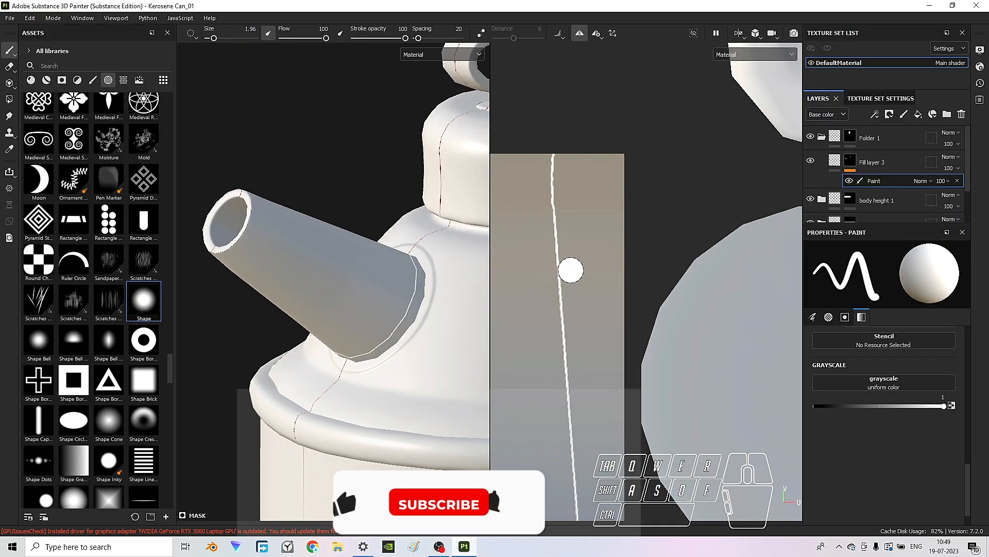
{"action": "left_click", "coordinate": [740, 34]}
{"action": "left_click", "coordinate": [762, 60]}
{"action": "scroll", "coordinate": [531, 349], "scroll_direction": "up", "scroll_amount": 5}
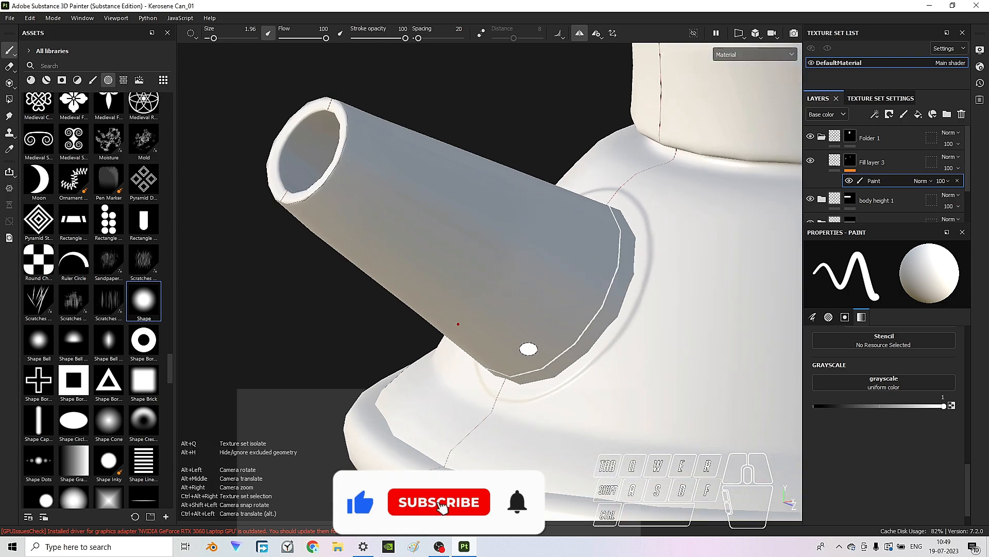
{"action": "scroll", "coordinate": [593, 310], "scroll_direction": "up", "scroll_amount": 4}
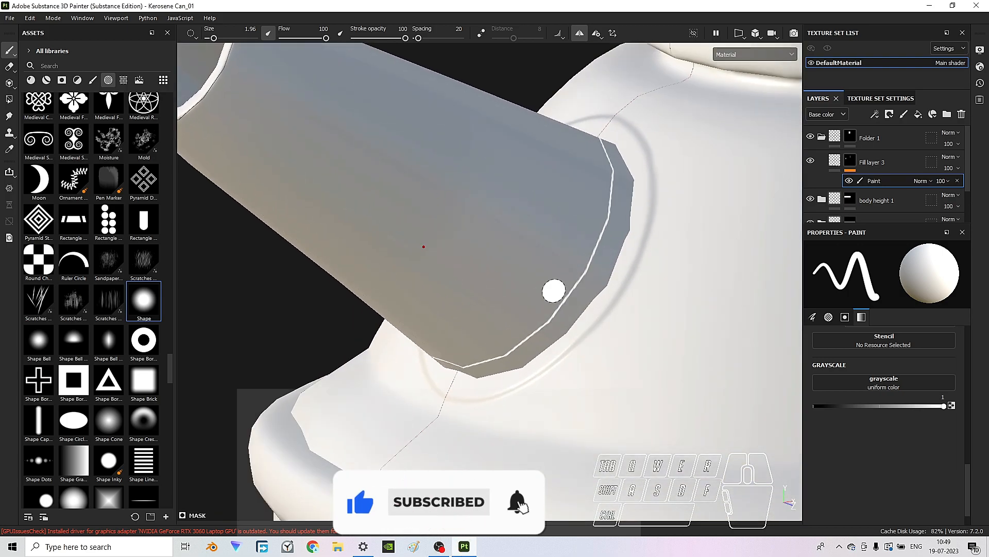
- Add a Blur filter to the mask of Fill layer 3
{"action": "left_click", "coordinate": [851, 163]}
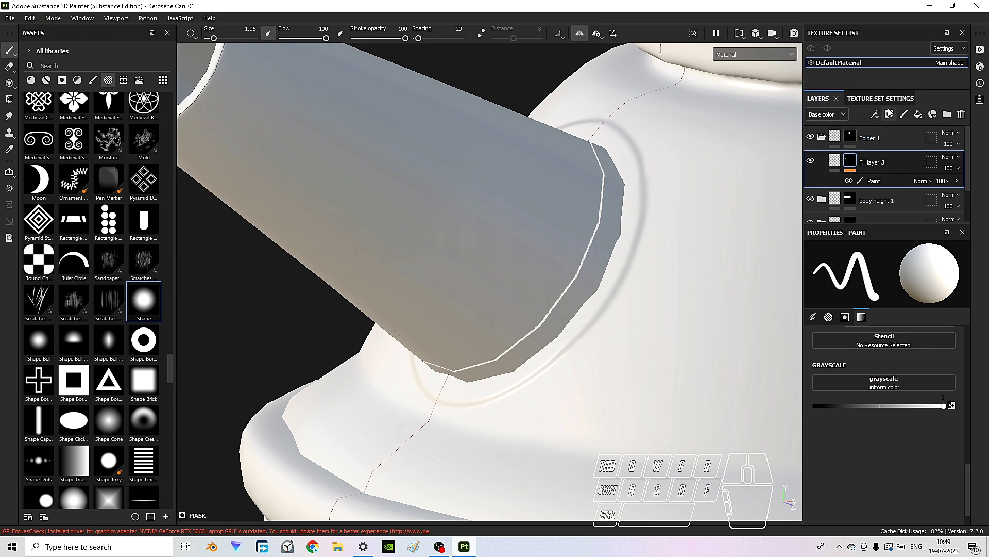
{"action": "left_click", "coordinate": [875, 115]}
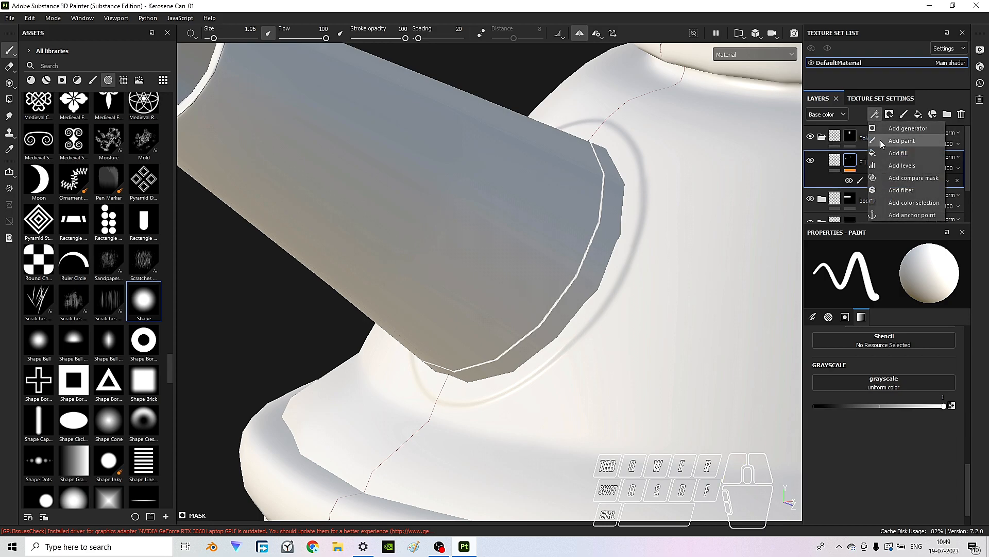
{"action": "left_click", "coordinate": [919, 189]}
{"action": "left_click", "coordinate": [933, 265]}
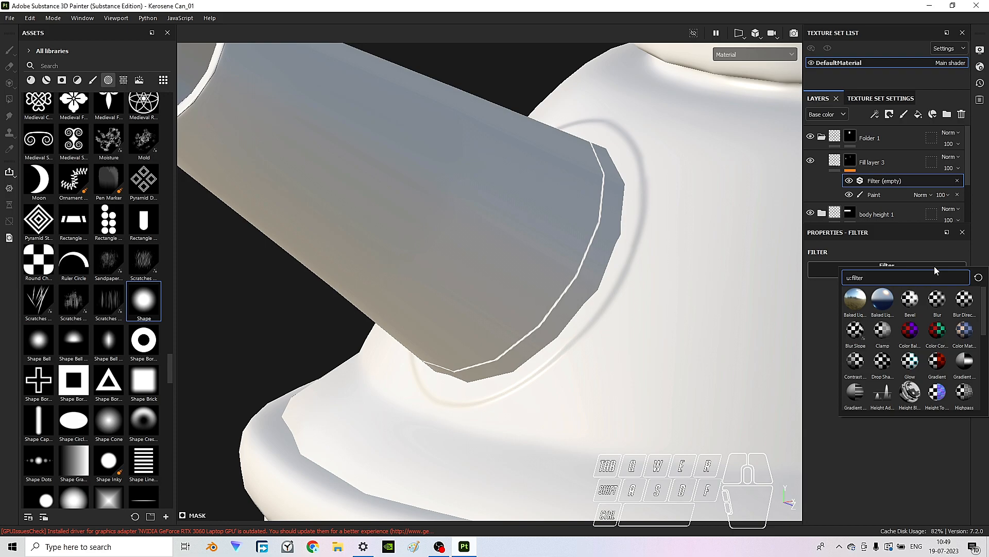
{"action": "left_click", "coordinate": [938, 300]}
- Set the Blur filter's intensity to 0.3 to soften the edge of the spout's base band
{"action": "left_click", "coordinate": [961, 311]}
{"action": "key", "text": "Return"}
{"action": "left_click_drag", "start_coordinate": [626, 216], "coordinate": [621, 216], "text": "alt"}
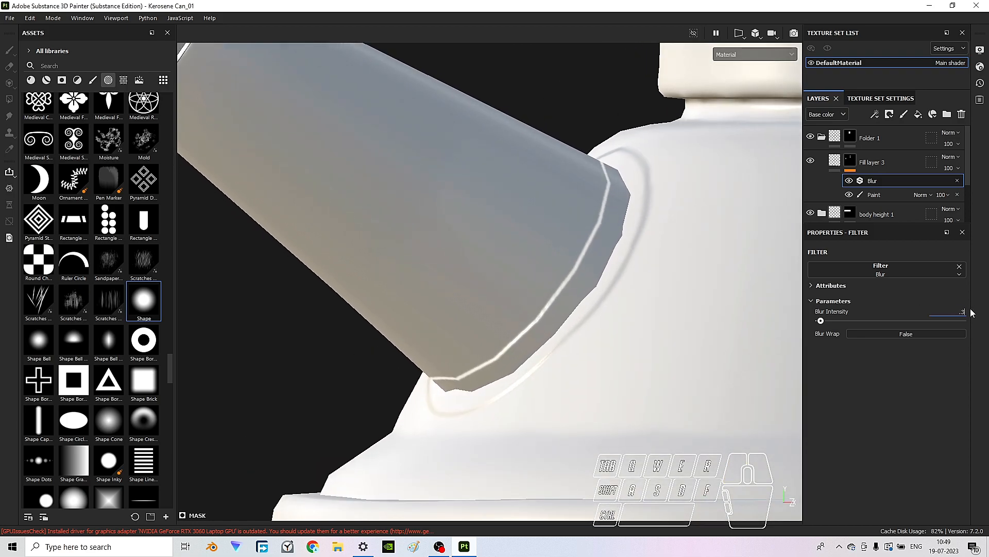
{"action": "type", "text": ".3"}
{"action": "key", "text": "Return"}
{"action": "left_click_drag", "start_coordinate": [560, 296], "coordinate": [561, 346], "text": "alt"}
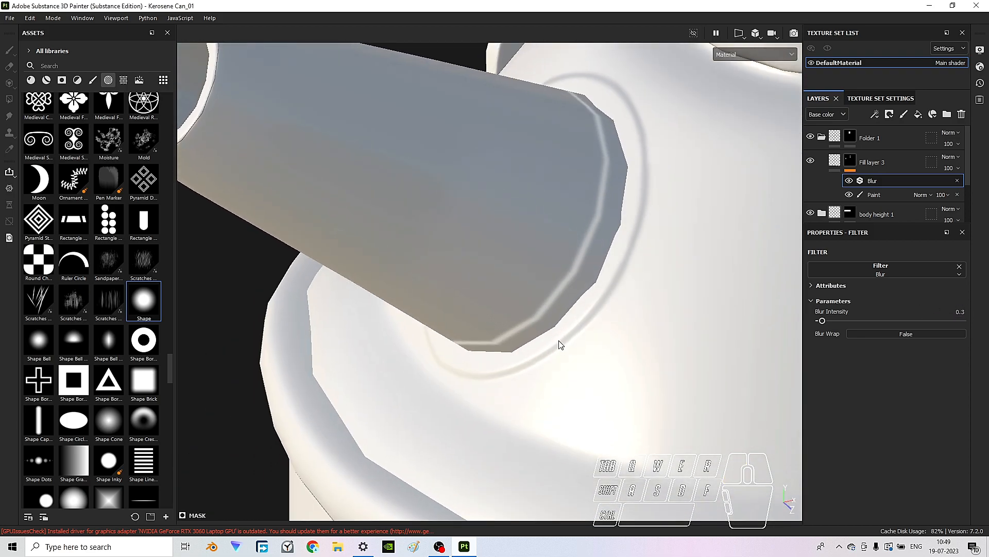
{"action": "left_click", "coordinate": [959, 312]}
{"action": "key", "text": "Return"}
- Paint a straight segment along the band on the spout's upper side in the mask's Paint effect, using brush size 1.59
{"action": "left_click_drag", "start_coordinate": [751, 274], "coordinate": [304, 324], "text": "alt"}
{"action": "right_click_drag", "start_coordinate": [304, 323], "coordinate": [347, 260], "text": "alt"}
{"action": "mouse_move", "coordinate": [346, 260]}
{"action": "left_mouse_down", "text": "alt"}
{"action": "mouse_move", "coordinate": [389, 371]}
{"action": "mouse_move", "coordinate": [462, 389]}
{"action": "mouse_move", "coordinate": [658, 391]}
{"action": "mouse_move", "coordinate": [357, 269]}
{"action": "left_mouse_up", "text": "alt"}
{"action": "middle_click_drag", "start_coordinate": [357, 268], "coordinate": [504, 215], "text": "alt"}
{"action": "right_click_drag", "start_coordinate": [504, 214], "coordinate": [450, 218], "text": "shift"}
{"action": "left_click_drag", "start_coordinate": [449, 218], "coordinate": [420, 283], "text": "alt"}
{"action": "left_click", "coordinate": [875, 195]}
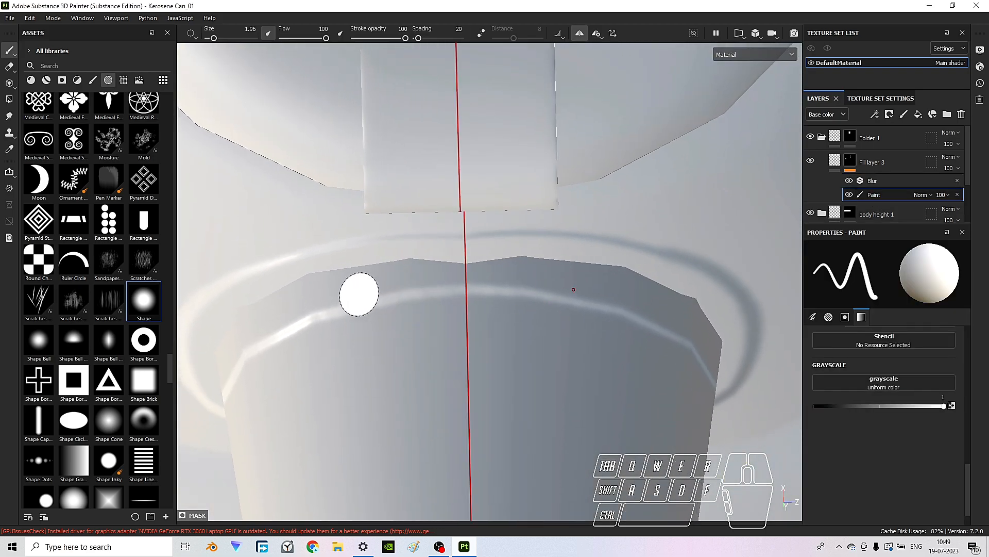
{"action": "right_click_drag", "start_coordinate": [327, 294], "coordinate": [325, 295], "text": "ctrl"}
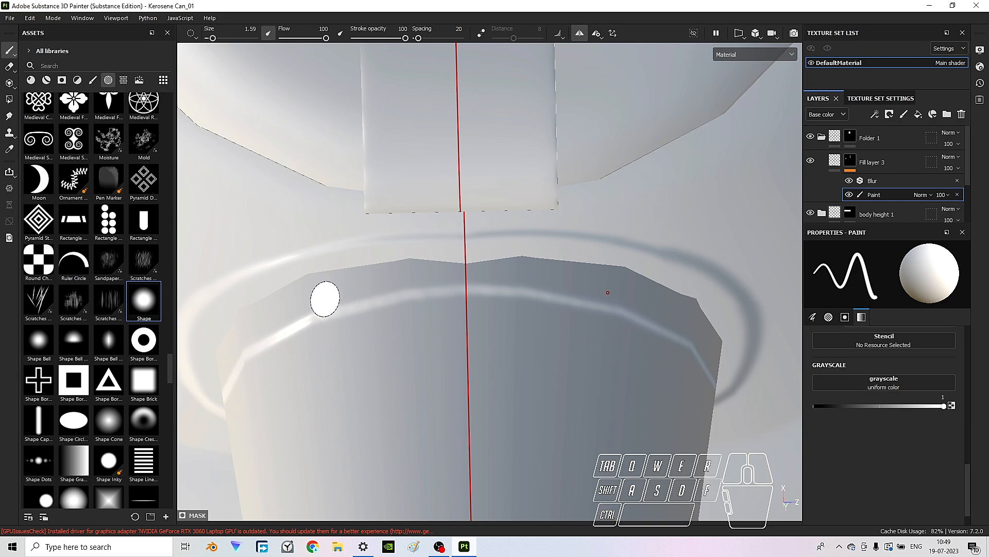
{"action": "left_click", "coordinate": [486, 285], "text": "shift"}
{"action": "mouse_move", "coordinate": [583, 283]}
{"action": "left_mouse_down", "text": "alt"}
{"action": "mouse_move", "coordinate": [536, 283]}
{"action": "mouse_move", "coordinate": [549, 288]}
{"action": "mouse_move", "coordinate": [623, 256]}
{"action": "mouse_move", "coordinate": [534, 281]}
{"action": "mouse_move", "coordinate": [445, 208]}
{"action": "mouse_move", "coordinate": [476, 300]}
{"action": "mouse_move", "coordinate": [552, 283]}
{"action": "mouse_move", "coordinate": [588, 183]}
{"action": "mouse_move", "coordinate": [509, 271]}
{"action": "mouse_move", "coordinate": [521, 203]}
{"action": "mouse_move", "coordinate": [442, 289]}
{"action": "mouse_move", "coordinate": [469, 259]}
{"action": "mouse_move", "coordinate": [444, 283]}
{"action": "mouse_move", "coordinate": [320, 342]}
{"action": "mouse_move", "coordinate": [353, 376]}
{"action": "left_mouse_up", "text": "alt"}
{"action": "scroll", "coordinate": [463, 317], "scroll_direction": "up", "scroll_amount": 2}
{"action": "left_click_drag", "start_coordinate": [464, 318], "coordinate": [683, 265], "text": "alt"}
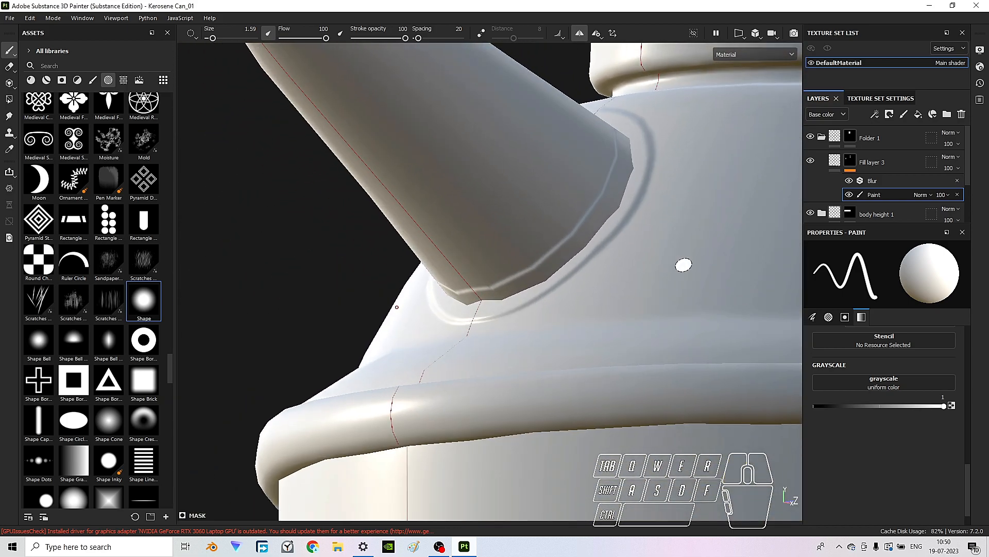
- Collapse Folder 1 and rename it body height 2
{"action": "left_click", "coordinate": [836, 163]}
{"action": "left_click", "coordinate": [823, 137]}
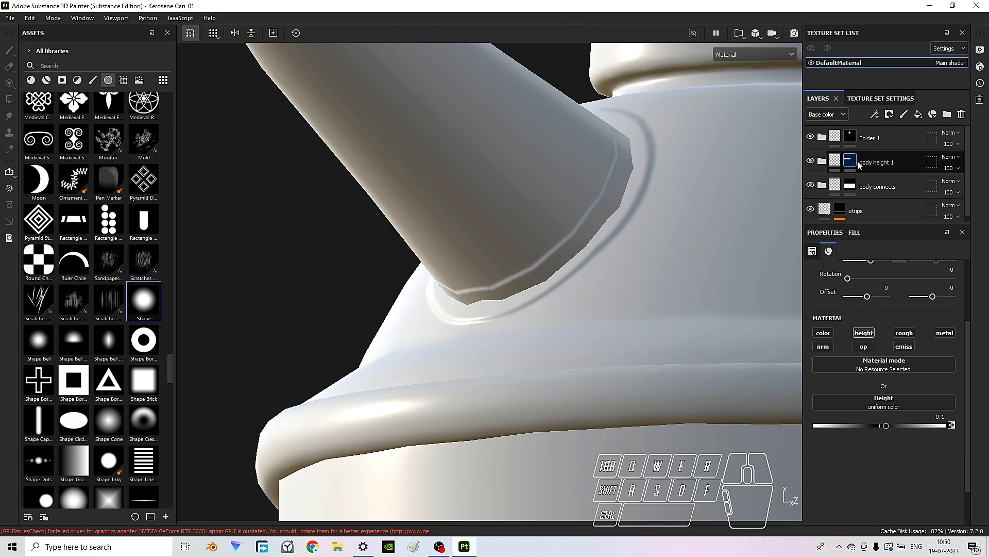
{"action": "double_click", "coordinate": [870, 138]}
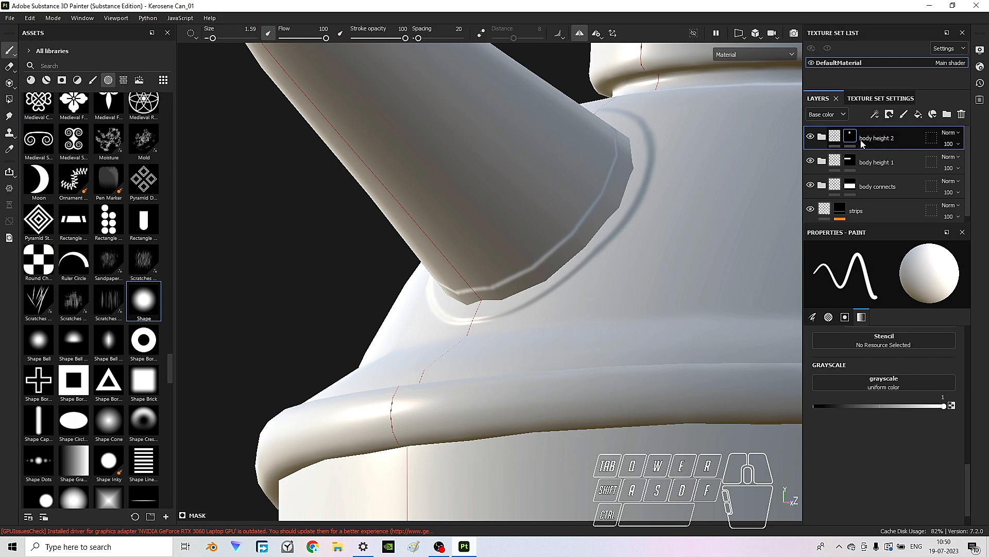
{"action": "left_click", "coordinate": [835, 136]}
- Examine the raised band at the spout's base and the ring around it from several angles
{"action": "mouse_move", "coordinate": [490, 294]}
{"action": "left_mouse_down", "text": "alt"}
{"action": "mouse_move", "coordinate": [483, 330]}
{"action": "mouse_move", "coordinate": [472, 281]}
{"action": "mouse_move", "coordinate": [521, 261]}
{"action": "left_mouse_up", "text": "alt"}
{"action": "scroll", "coordinate": [480, 327], "scroll_direction": "down", "scroll_amount": 4}
{"action": "scroll", "coordinate": [524, 260], "scroll_direction": "up", "scroll_amount": 2}
{"action": "right_click_drag", "start_coordinate": [523, 259], "coordinate": [526, 253], "text": "shift"}
{"action": "scroll", "coordinate": [529, 264], "scroll_direction": "up", "scroll_amount": 3}
{"action": "left_click_drag", "start_coordinate": [530, 265], "coordinate": [551, 267], "text": "alt"}
{"action": "middle_click_drag", "start_coordinate": [578, 208], "coordinate": [547, 199], "text": "alt"}
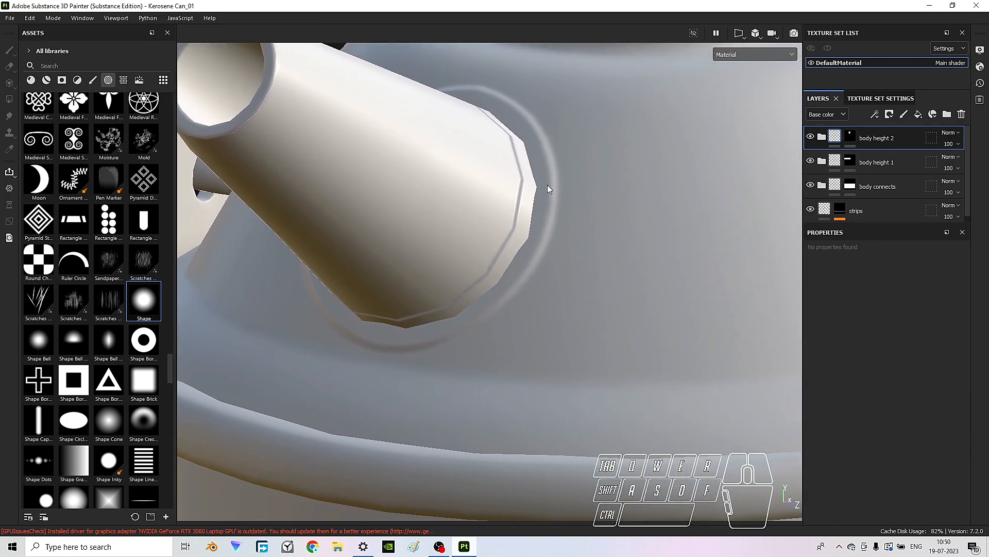
{"action": "scroll", "coordinate": [492, 256], "scroll_direction": "down", "scroll_amount": 4}
{"action": "left_click_drag", "start_coordinate": [521, 292], "coordinate": [497, 260], "text": "alt"}
{"action": "mouse_move", "coordinate": [497, 261]}
{"action": "middle_mouse_down", "text": "alt"}
{"action": "mouse_move", "coordinate": [510, 278]}
{"action": "mouse_move", "coordinate": [509, 262]}
{"action": "middle_mouse_up", "text": "alt"}
- Open the texture set settings at the mesh maps and look over the can's body and spout
{"action": "left_click", "coordinate": [885, 99]}
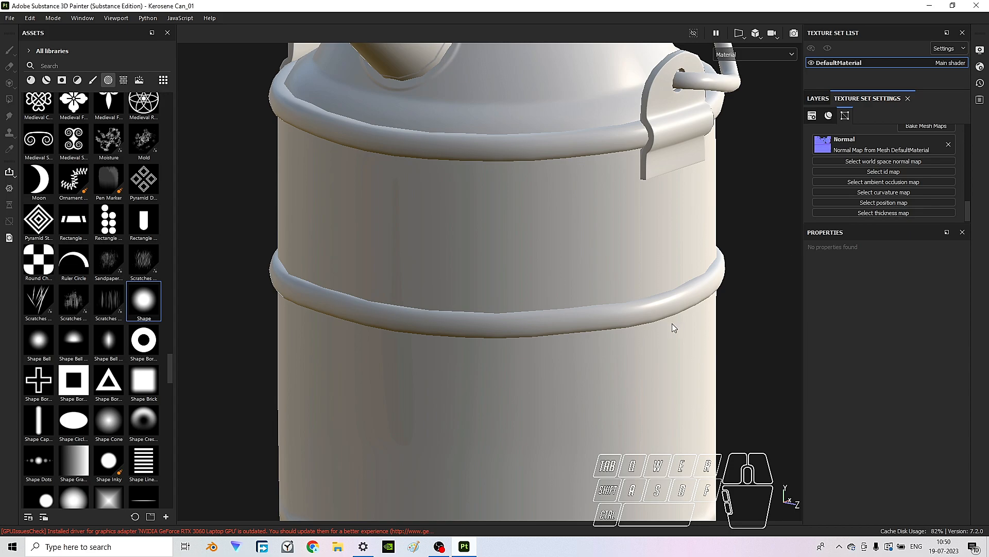
{"action": "scroll", "coordinate": [577, 274], "scroll_direction": "down", "scroll_amount": 2}
{"action": "middle_click_drag", "start_coordinate": [578, 274], "coordinate": [692, 194], "text": "alt"}
{"action": "scroll", "coordinate": [622, 438], "scroll_direction": "up", "scroll_amount": 1}
{"action": "middle_click_drag", "start_coordinate": [647, 364], "coordinate": [618, 443], "text": "alt"}
{"action": "scroll", "coordinate": [605, 381], "scroll_direction": "up", "scroll_amount": 2}
{"action": "scroll", "coordinate": [574, 317], "scroll_direction": "down", "scroll_amount": 3}
{"action": "middle_click_drag", "start_coordinate": [610, 244], "coordinate": [598, 376], "text": "alt"}
{"action": "scroll", "coordinate": [577, 211], "scroll_direction": "up", "scroll_amount": 3}
{"action": "left_click_drag", "start_coordinate": [564, 206], "coordinate": [519, 202], "text": "alt"}
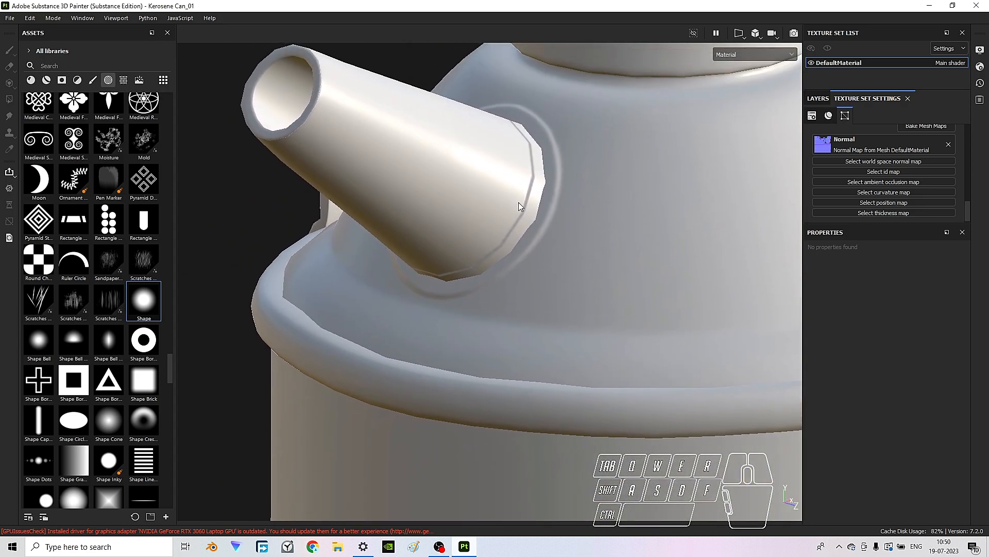
- Check the project textures available for the Normal mesh map, the layer stack, and the file commands
{"action": "left_click", "coordinate": [860, 149]}
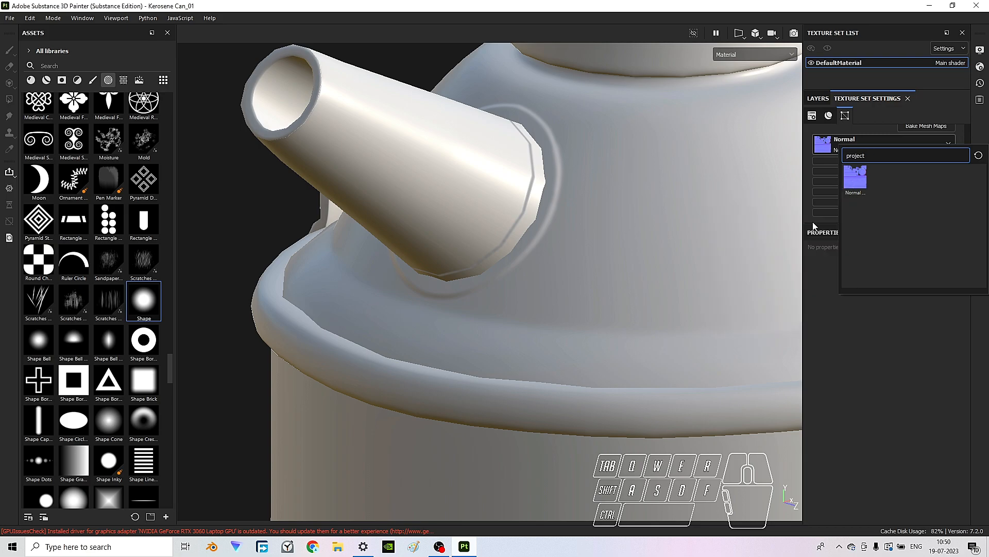
{"action": "left_click", "coordinate": [854, 181]}
{"action": "left_click", "coordinate": [853, 150]}
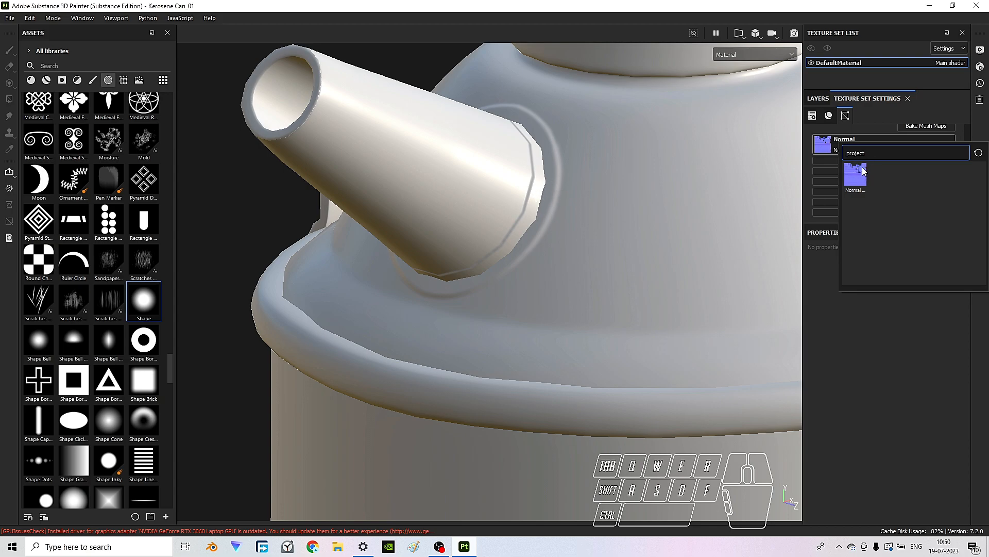
{"action": "left_click", "coordinate": [825, 102]}
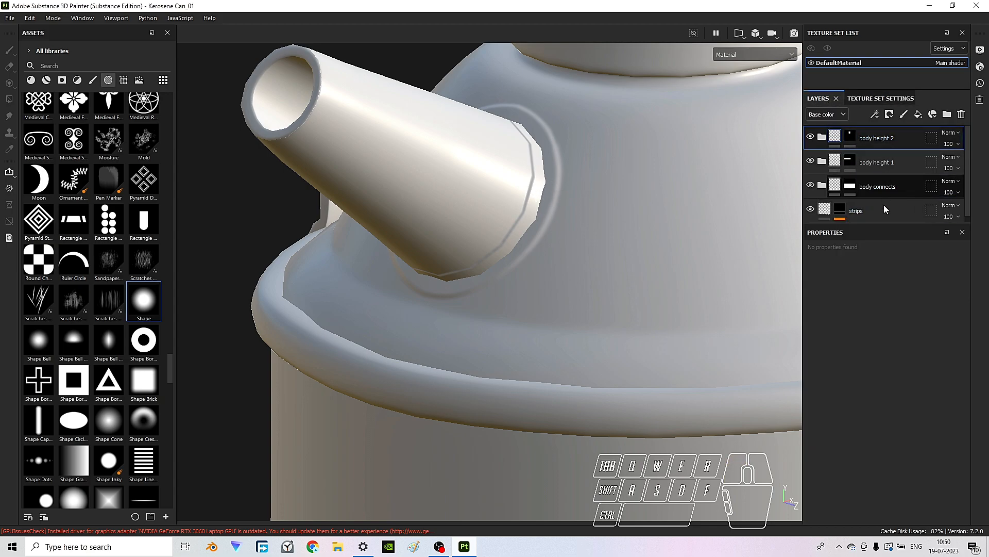
{"action": "left_click", "coordinate": [15, 16]}
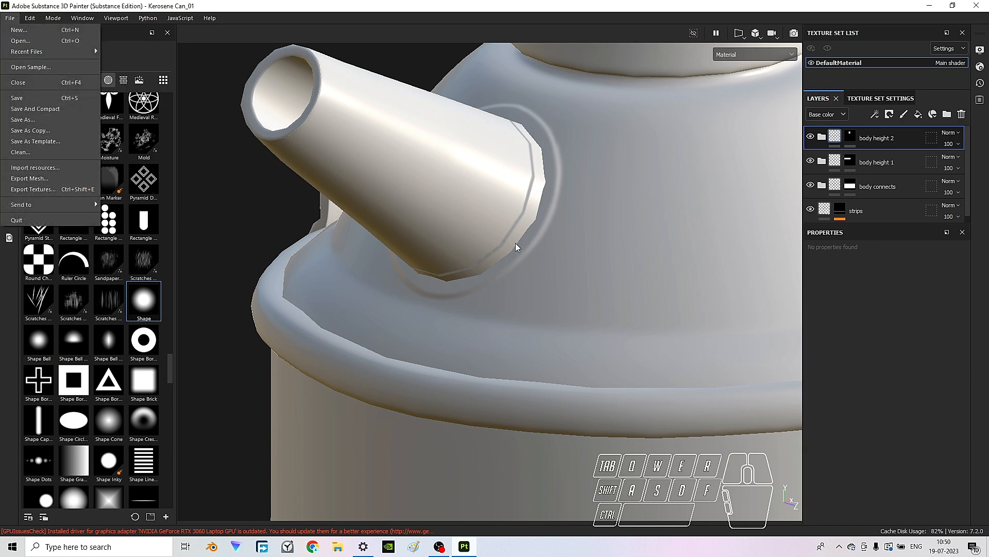
- Open the baking settings for the texture set's mesh maps
{"action": "left_click", "coordinate": [880, 99]}
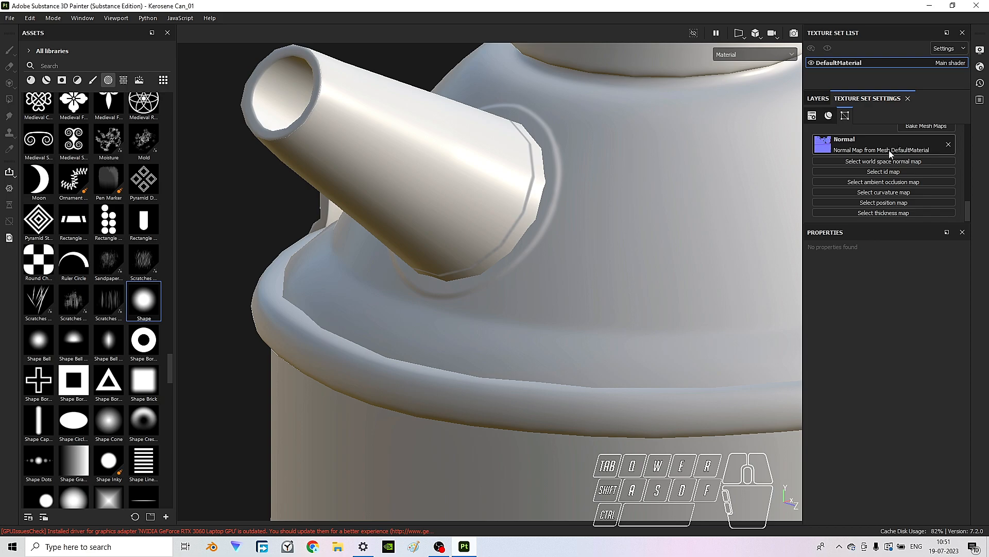
{"action": "left_click", "coordinate": [932, 127]}
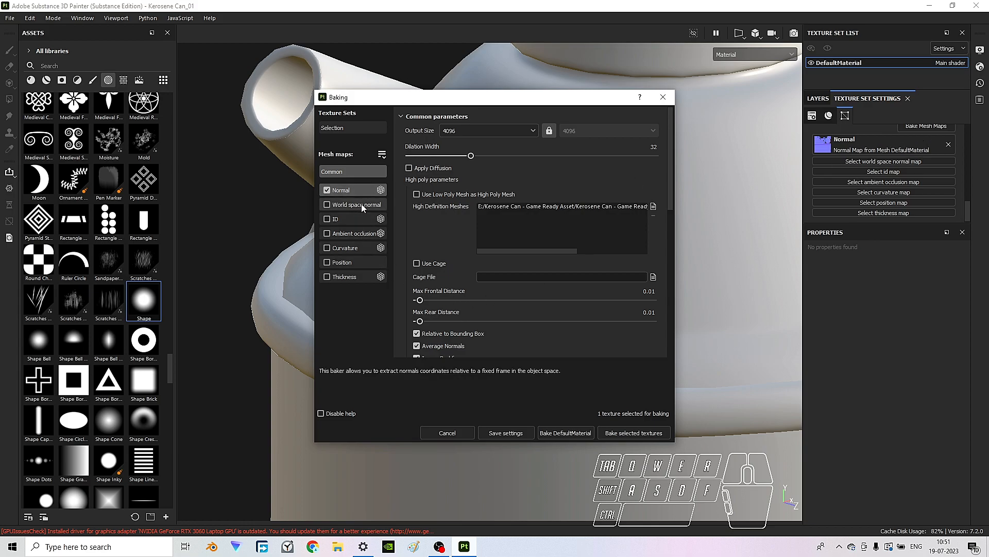
{"action": "left_click", "coordinate": [327, 205]}
{"action": "left_click", "coordinate": [326, 234]}
{"action": "left_click", "coordinate": [326, 262]}
{"action": "left_click", "coordinate": [326, 276]}
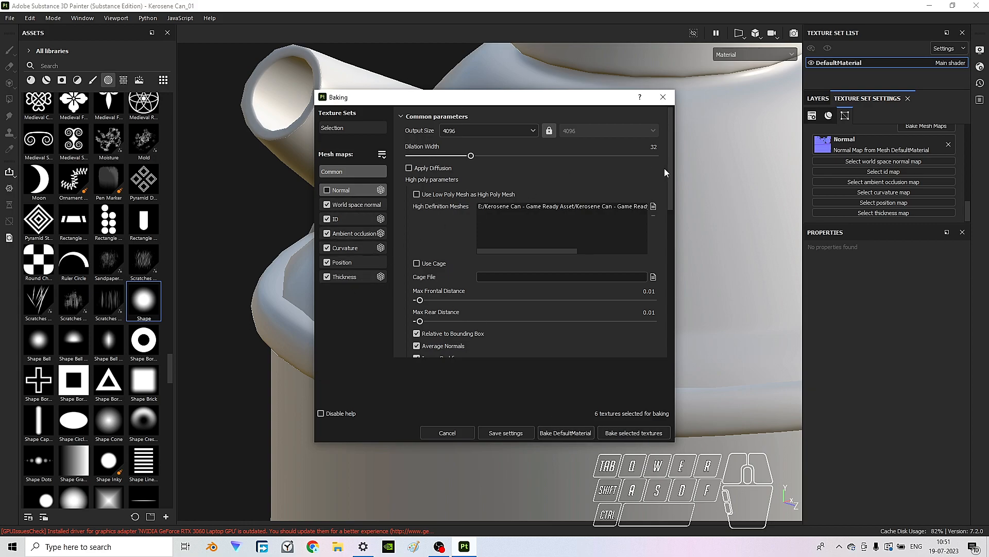
{"action": "left_click", "coordinate": [663, 97]}
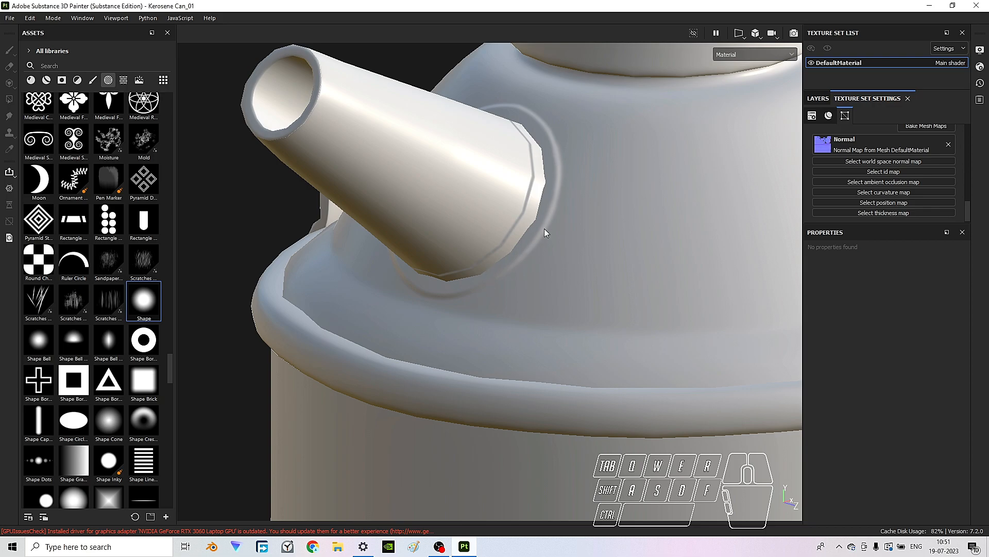
- Examine the baked ring detail around the base of the spout and the shading of the can's upper body
{"action": "scroll", "coordinate": [558, 195], "scroll_direction": "down", "scroll_amount": 3}
{"action": "scroll", "coordinate": [570, 230], "scroll_direction": "up", "scroll_amount": 6}
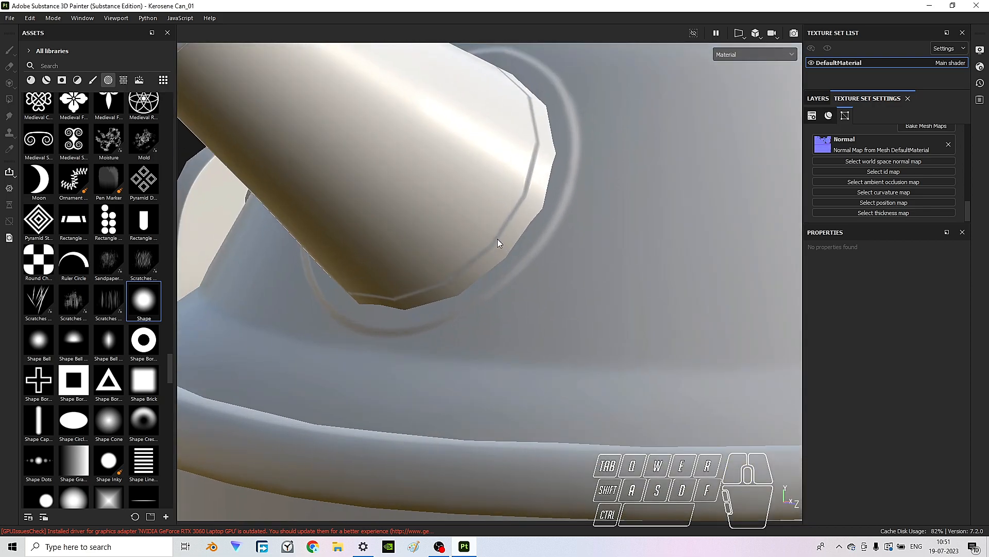
{"action": "scroll", "coordinate": [515, 246], "scroll_direction": "up", "scroll_amount": 2}
{"action": "left_click", "coordinate": [928, 127]}
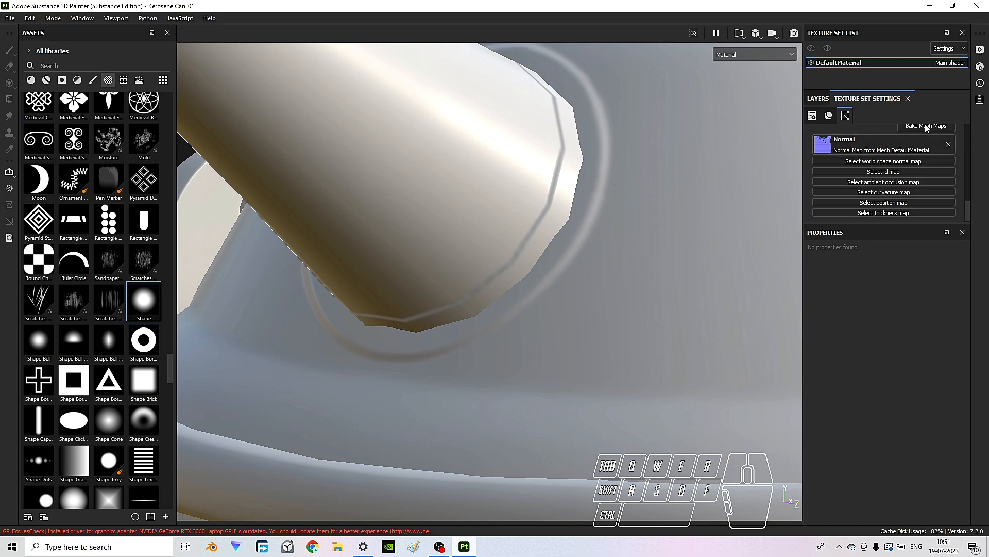
{"action": "scroll", "coordinate": [553, 223], "scroll_direction": "down", "scroll_amount": 1}
{"action": "scroll", "coordinate": [536, 223], "scroll_direction": "down", "scroll_amount": 3}
{"action": "scroll", "coordinate": [593, 165], "scroll_direction": "up", "scroll_amount": 3}
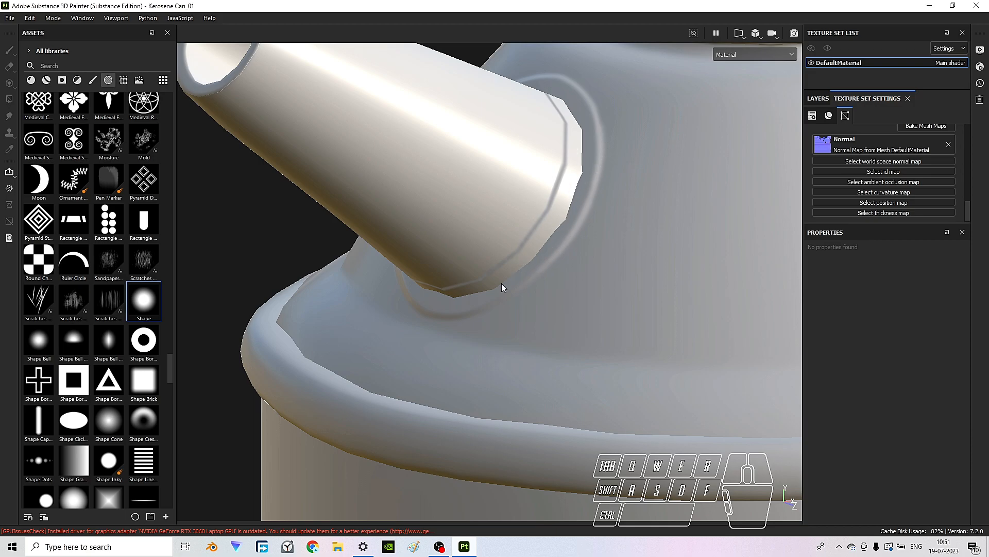
{"action": "scroll", "coordinate": [570, 202], "scroll_direction": "down", "scroll_amount": 2}
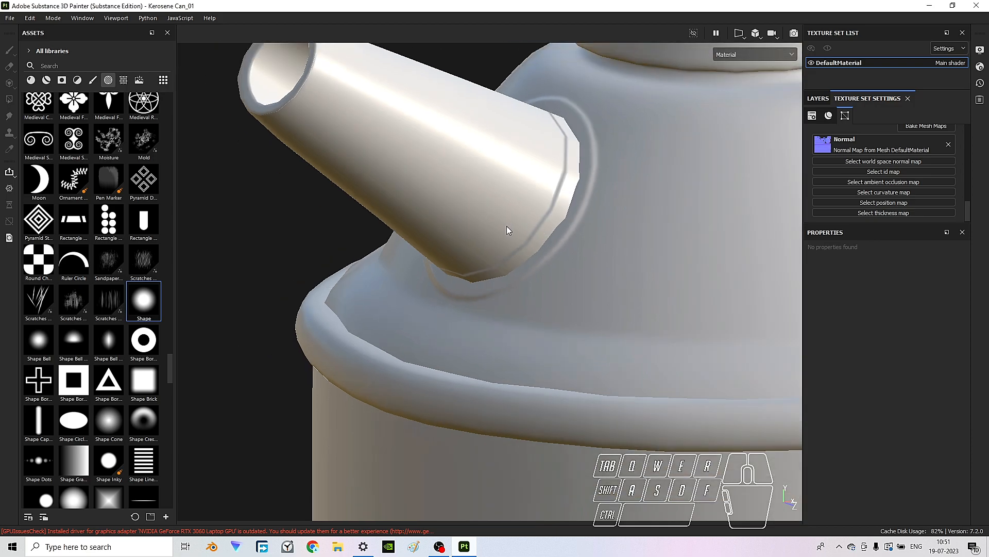
{"action": "left_click_drag", "start_coordinate": [513, 232], "coordinate": [552, 238], "text": "alt"}
{"action": "scroll", "coordinate": [552, 238], "scroll_direction": "down", "scroll_amount": 3}
{"action": "middle_click_drag", "start_coordinate": [550, 177], "coordinate": [551, 57], "text": "alt"}
{"action": "scroll", "coordinate": [567, 317], "scroll_direction": "up", "scroll_amount": 2}
{"action": "scroll", "coordinate": [567, 317], "scroll_direction": "down", "scroll_amount": 5}
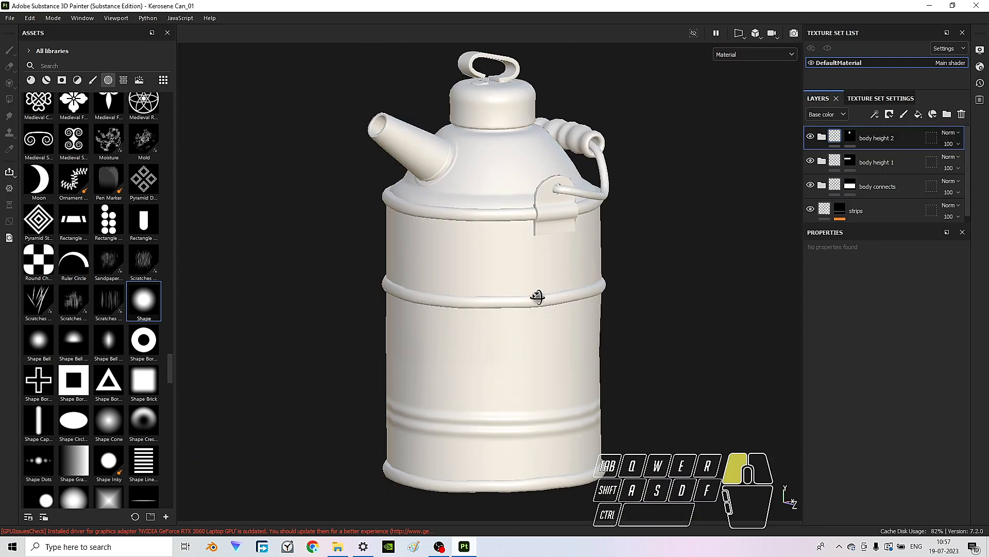
- Change the viewport's environment map to Glazed Patio with the underside of the can in view
{"action": "left_click_drag", "start_coordinate": [538, 297], "coordinate": [509, 234], "text": "alt"}
{"action": "right_click_drag", "start_coordinate": [561, 227], "coordinate": [533, 252], "text": "alt"}
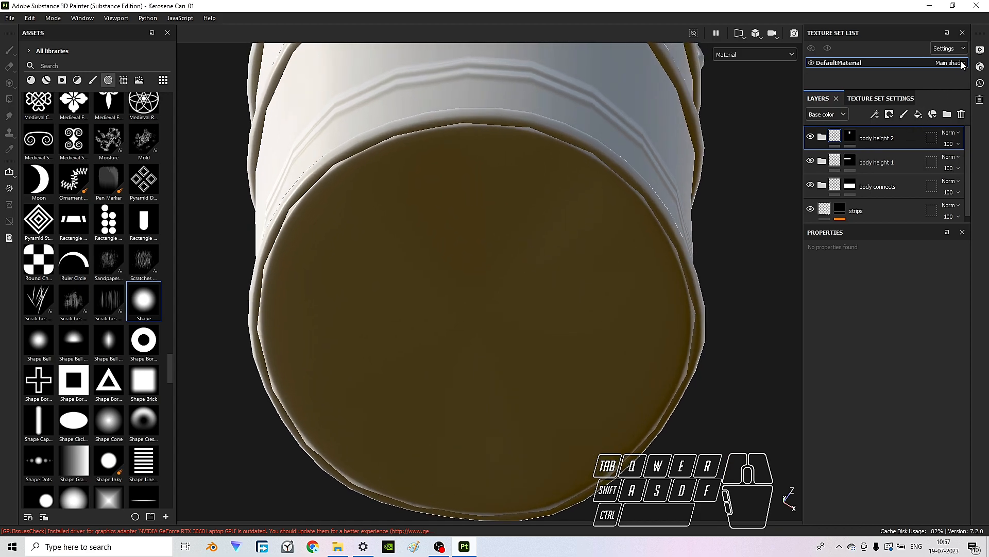
{"action": "left_click", "coordinate": [980, 51]}
{"action": "scroll", "coordinate": [922, 136], "scroll_direction": "up", "scroll_amount": 3}
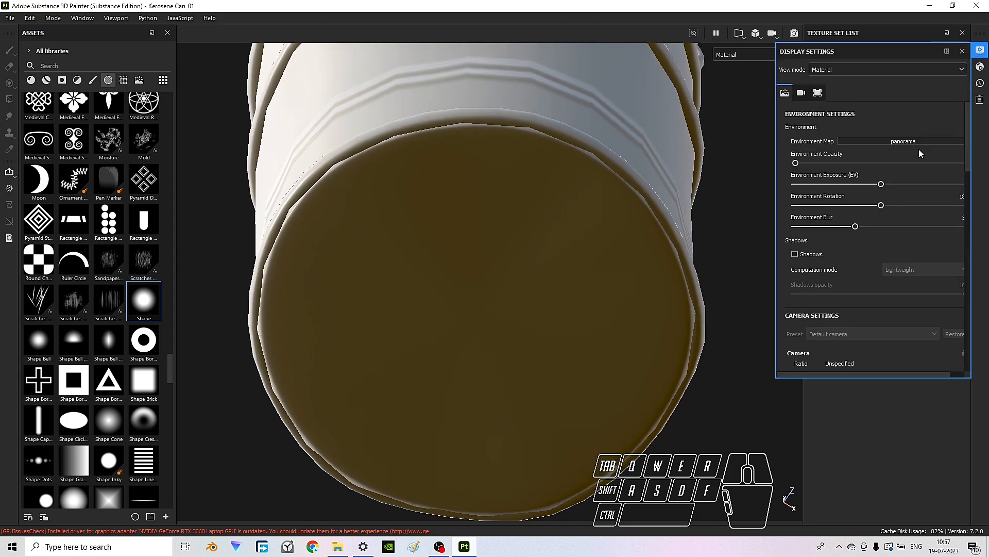
{"action": "left_click", "coordinate": [922, 143]}
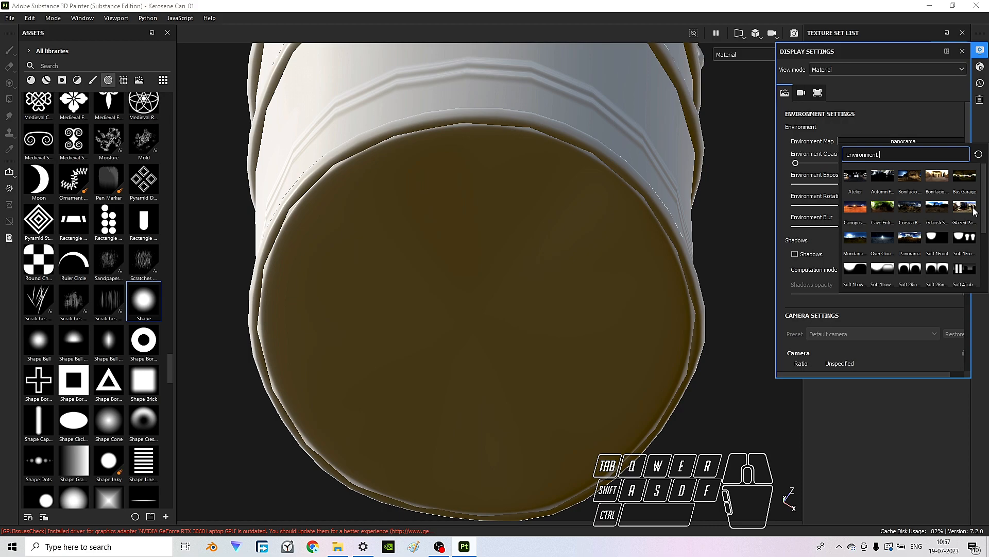
{"action": "key", "text": "Escape"}
{"action": "left_click_drag", "start_coordinate": [524, 299], "coordinate": [515, 248], "text": "alt"}
{"action": "scroll", "coordinate": [480, 238], "scroll_direction": "down", "scroll_amount": 1}
{"action": "scroll", "coordinate": [481, 239], "scroll_direction": "up", "scroll_amount": 1}
{"action": "middle_click_drag", "start_coordinate": [510, 243], "coordinate": [496, 228], "text": "alt"}
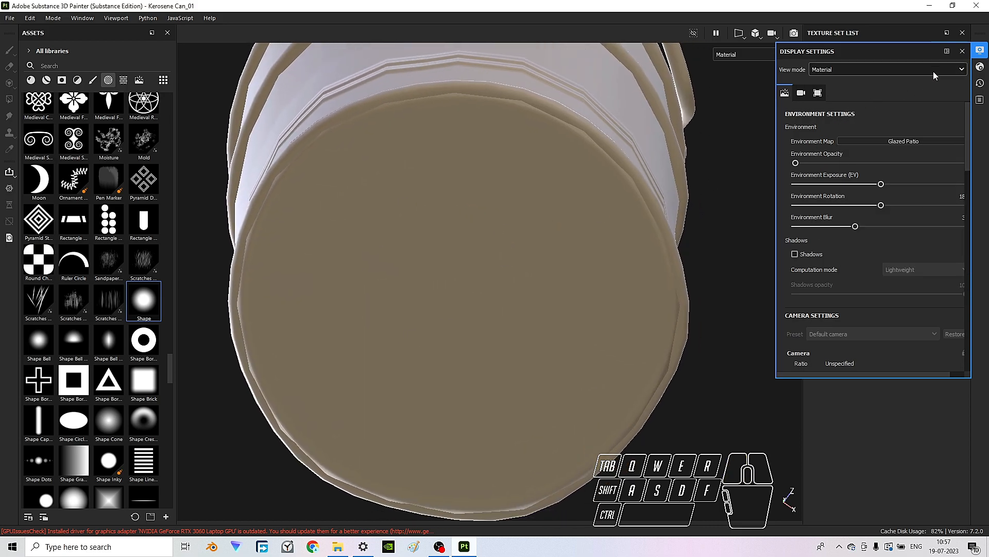
{"action": "left_click", "coordinate": [963, 52]}
- Create a fill layer above body height 2 and place it inside a new folder, with the can's base facing the view
{"action": "middle_click_drag", "start_coordinate": [545, 309], "coordinate": [546, 305], "text": "alt"}
{"action": "left_click_drag", "start_coordinate": [625, 267], "coordinate": [530, 276], "text": "alt+shift"}
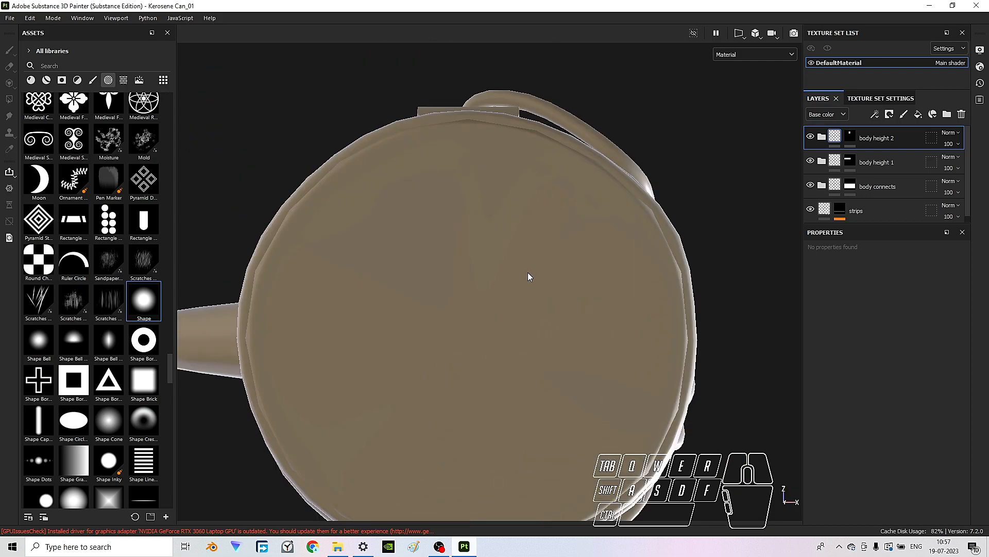
{"action": "scroll", "coordinate": [496, 319], "scroll_direction": "down", "scroll_amount": 3}
{"action": "middle_click_drag", "start_coordinate": [499, 325], "coordinate": [505, 293], "text": "alt"}
{"action": "scroll", "coordinate": [494, 291], "scroll_direction": "up", "scroll_amount": 3}
{"action": "left_click_drag", "start_coordinate": [594, 270], "coordinate": [545, 277], "text": "alt+shift"}
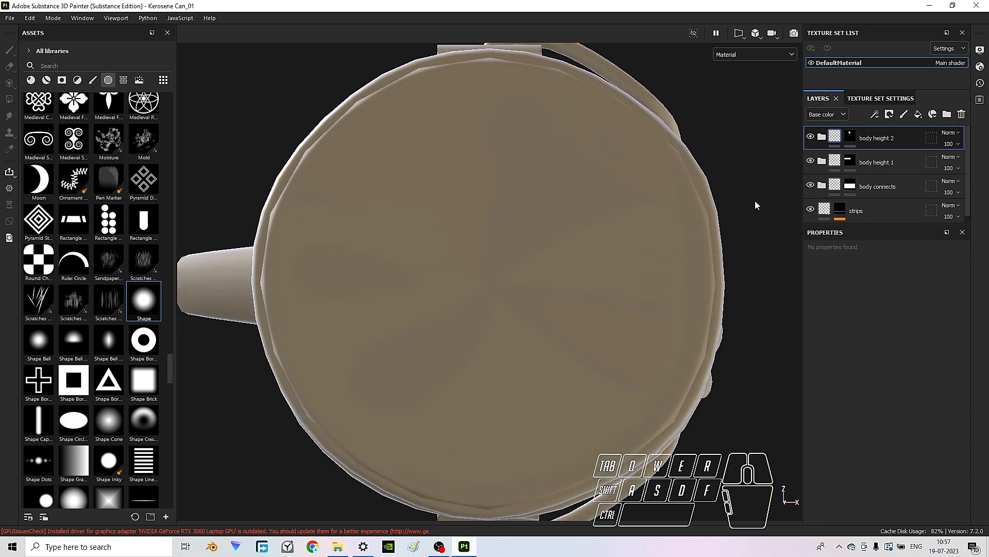
{"action": "left_click", "coordinate": [918, 114]}
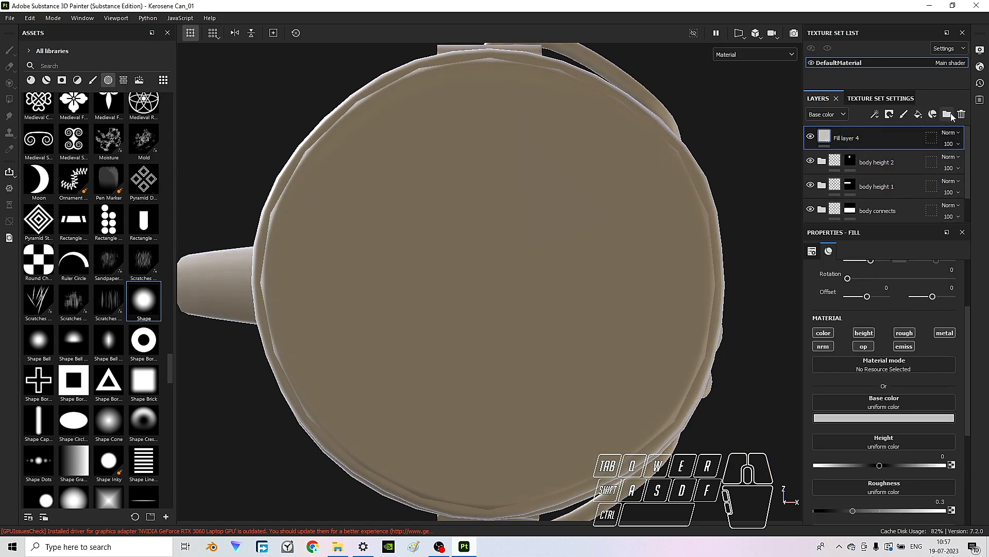
{"action": "left_click", "coordinate": [948, 114]}
{"action": "left_click_drag", "start_coordinate": [825, 164], "coordinate": [839, 137]}
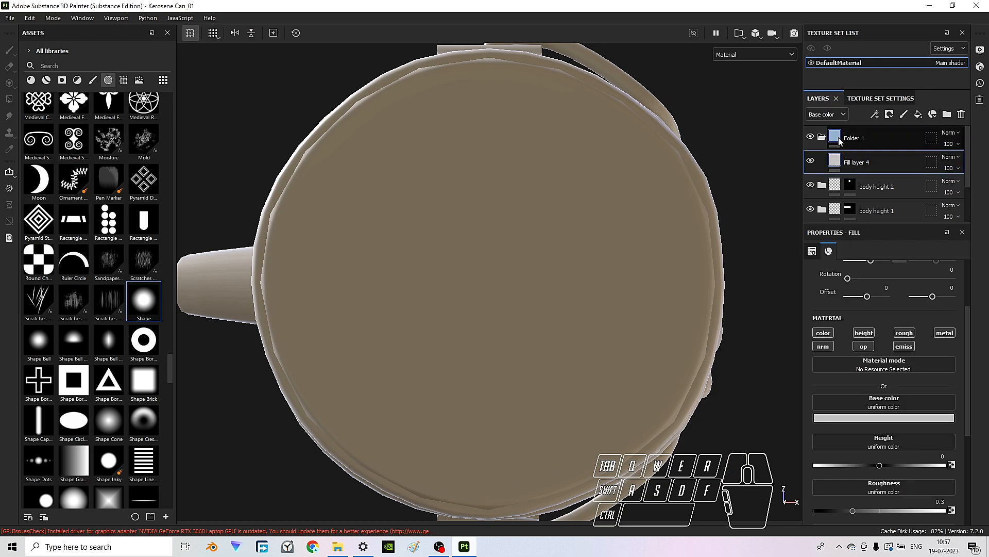
- Add a black mask to Folder 1 and turn off painting symmetry
{"action": "right_click", "coordinate": [839, 138]}
{"action": "left_click", "coordinate": [890, 156]}
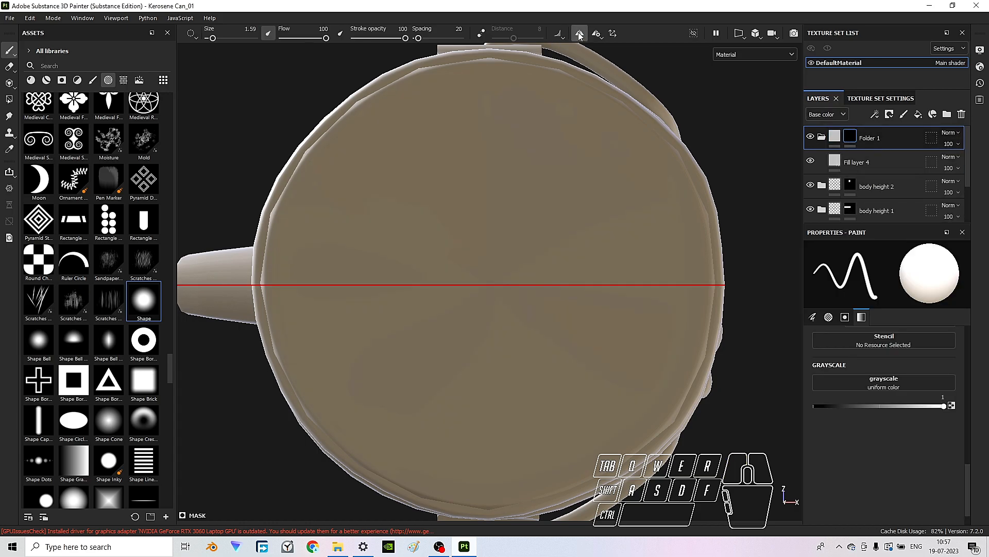
{"action": "left_click", "coordinate": [580, 34]}
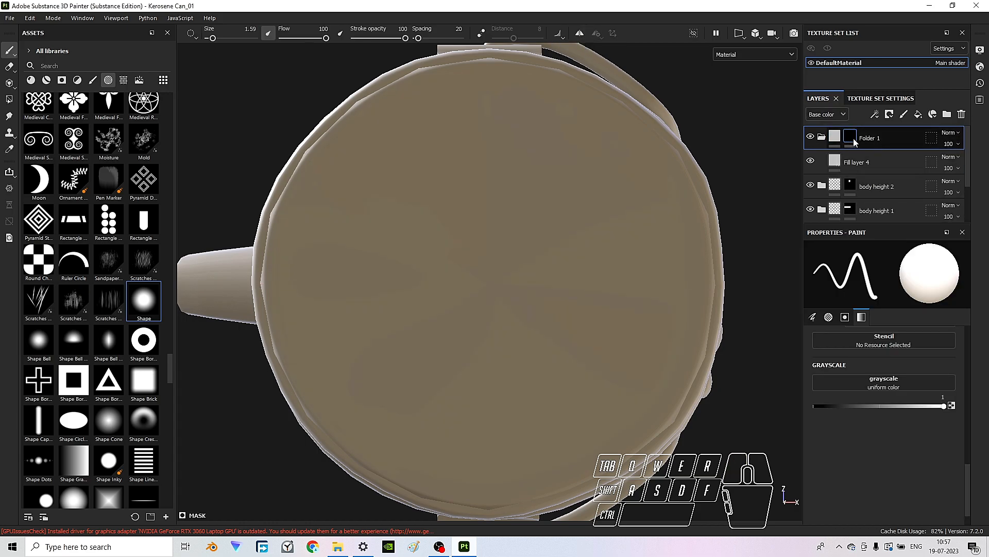
- Reveal the can's round base in Folder 1's mask with a UV-chunk polygon fill in Mask view, and return to Material view
{"action": "left_click", "coordinate": [9, 101]}
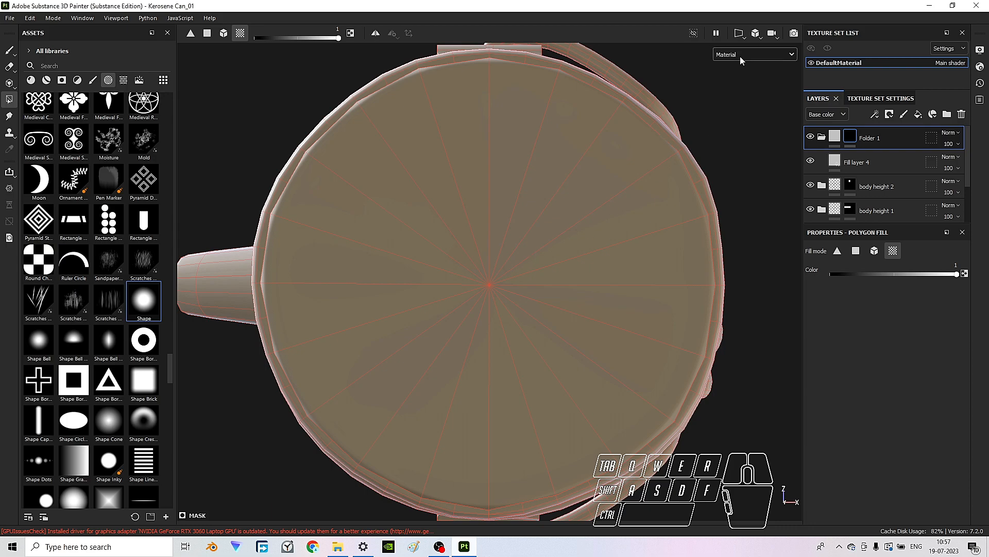
{"action": "left_click", "coordinate": [740, 56]}
{"action": "left_click", "coordinate": [734, 141]}
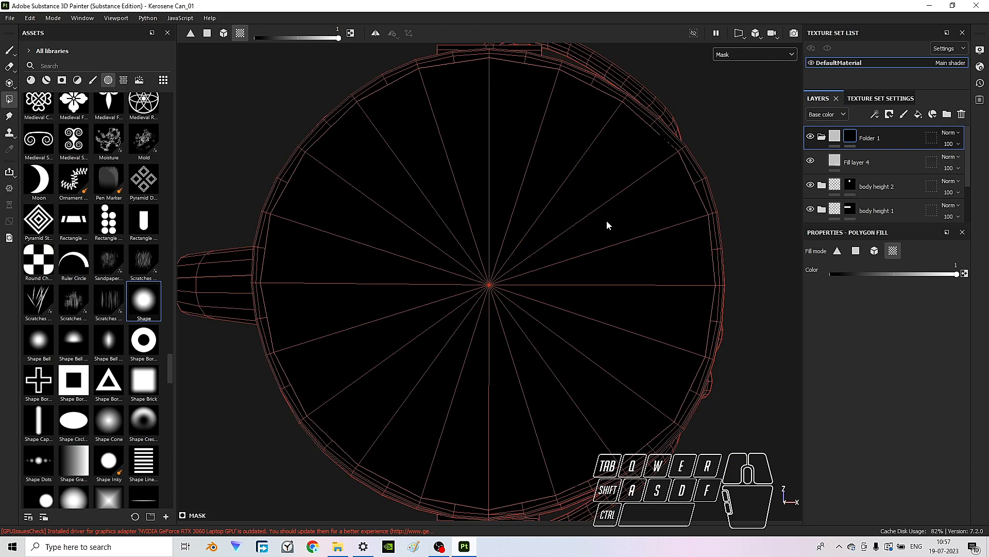
{"action": "left_click", "coordinate": [570, 238]}
{"action": "left_click_drag", "start_coordinate": [570, 239], "coordinate": [687, 229], "text": "alt"}
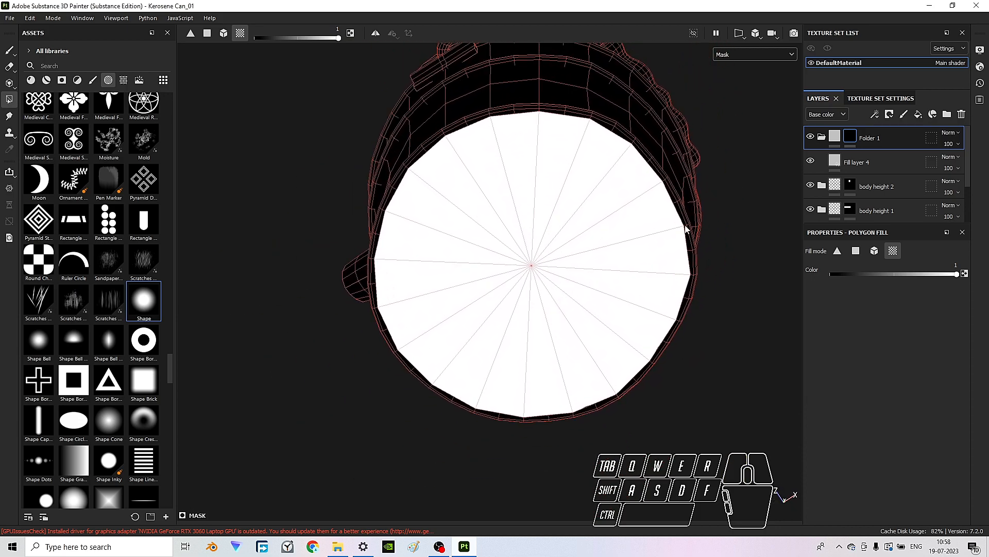
{"action": "left_click", "coordinate": [835, 138]}
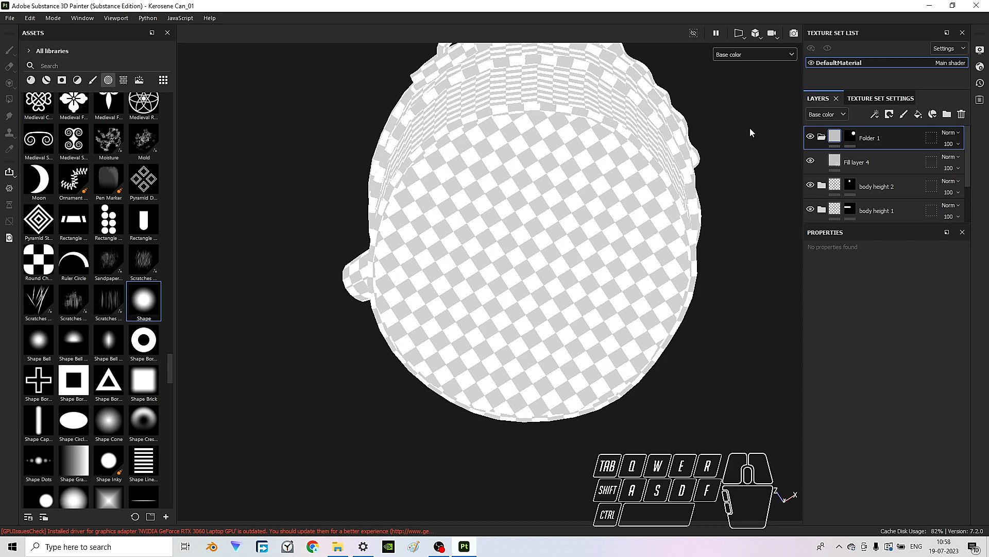
{"action": "key", "text": "m"}
{"action": "left_click_drag", "start_coordinate": [567, 257], "coordinate": [583, 231], "text": "alt"}
{"action": "scroll", "coordinate": [590, 235], "scroll_direction": "up", "scroll_amount": 3}
{"action": "scroll", "coordinate": [577, 252], "scroll_direction": "down", "scroll_amount": 3}
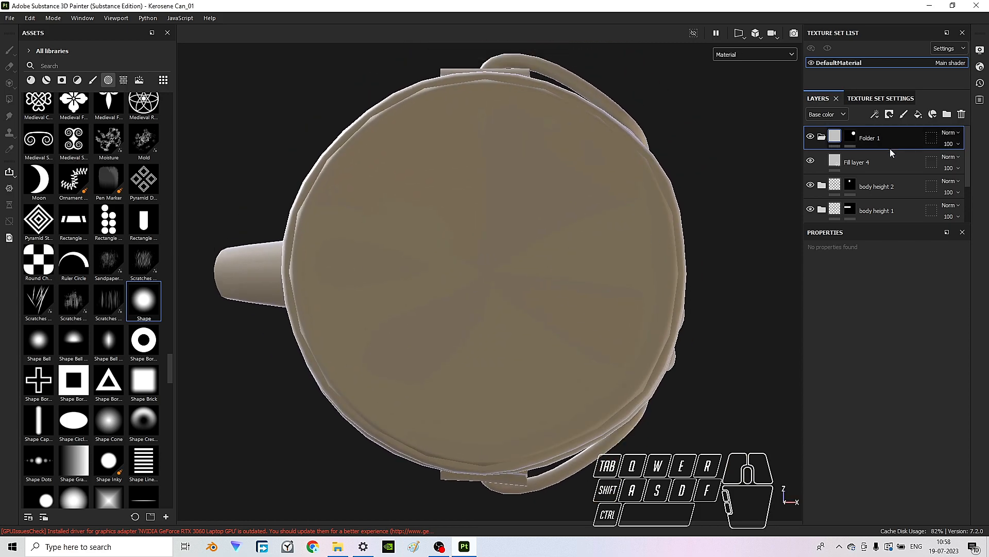
- Limit Fill layer 4 to the height channel with a height of 0.3, and add a black mask to it
{"action": "left_click", "coordinate": [843, 165]}
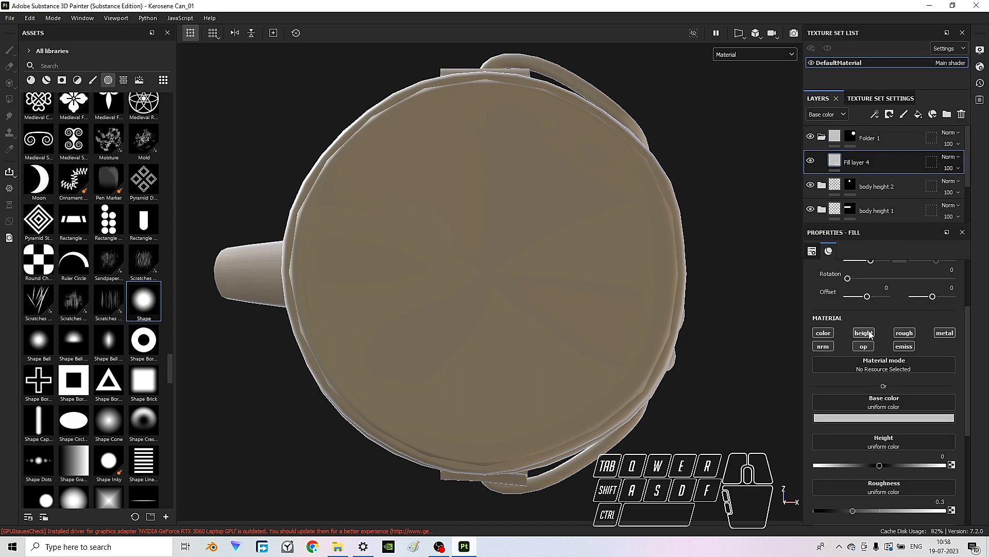
{"action": "left_click", "coordinate": [871, 334]}
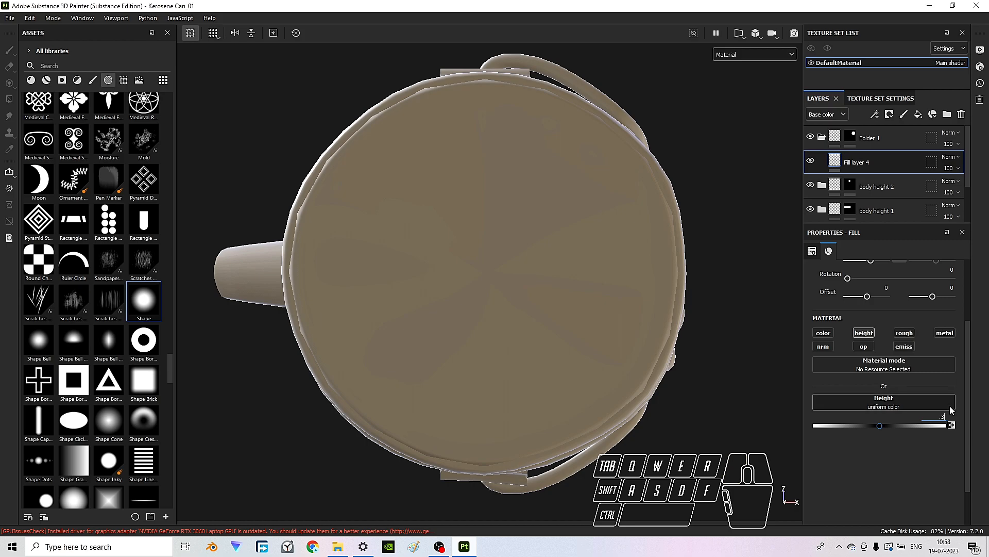
{"action": "right_click", "coordinate": [839, 162]}
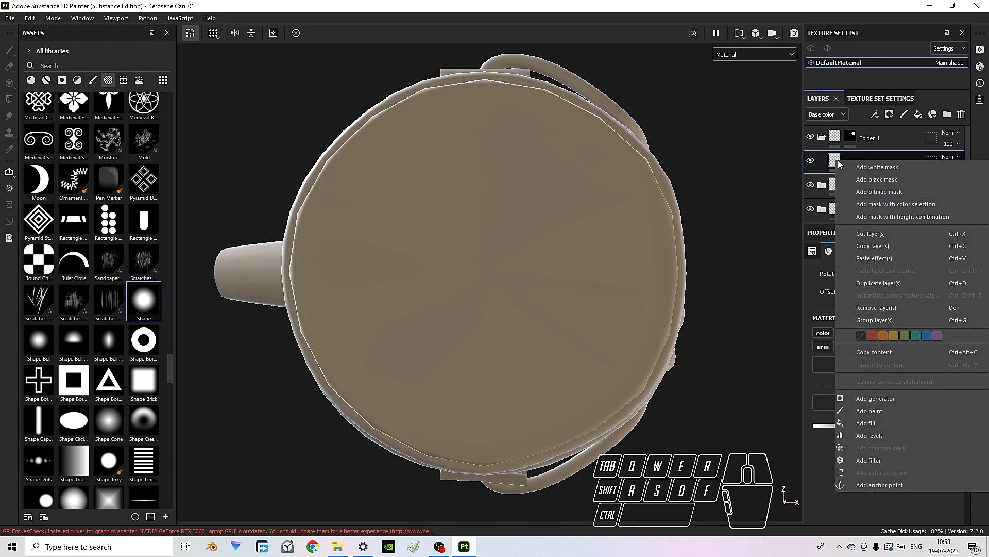
{"action": "left_click", "coordinate": [886, 180]}
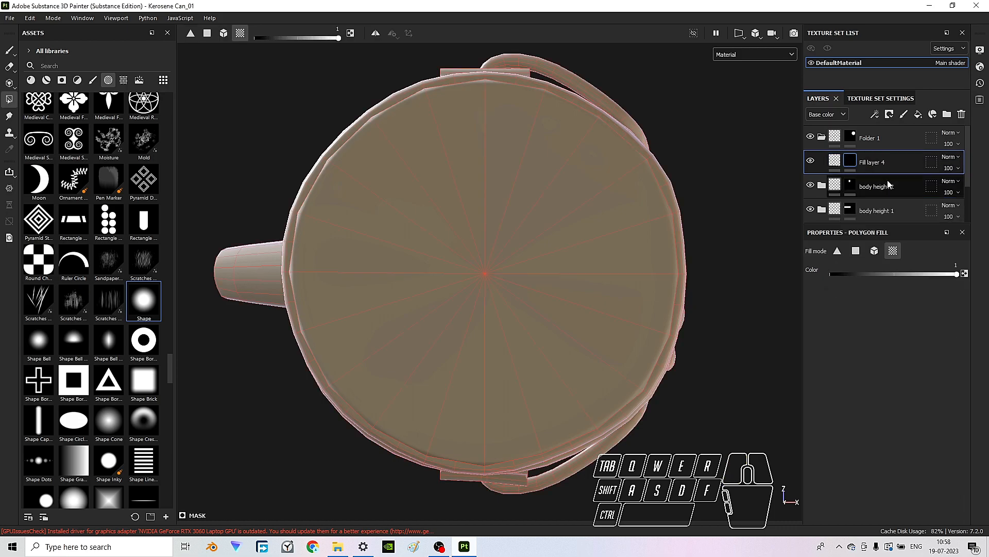
- Browse the alpha library for a circular ring shape suited to the can's round base
{"action": "scroll", "coordinate": [148, 348], "scroll_direction": "down", "scroll_amount": 10}
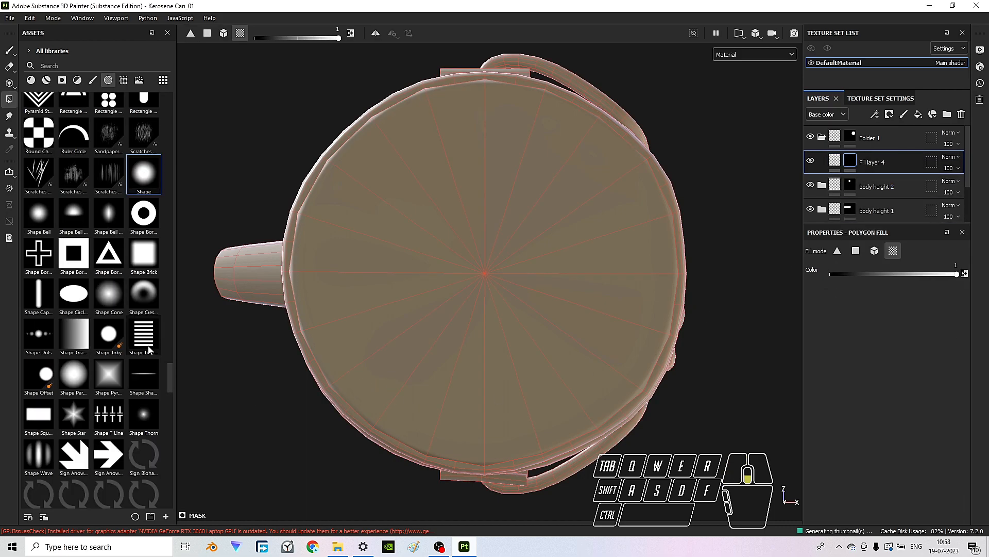
{"action": "scroll", "coordinate": [144, 341], "scroll_direction": "up", "scroll_amount": 10}
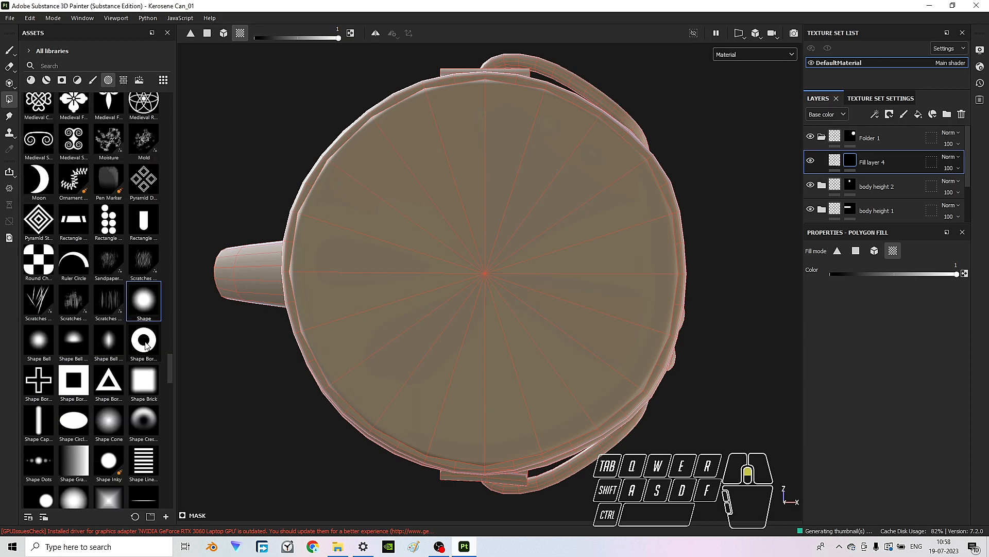
{"action": "scroll", "coordinate": [145, 344], "scroll_direction": "down", "scroll_amount": 10}
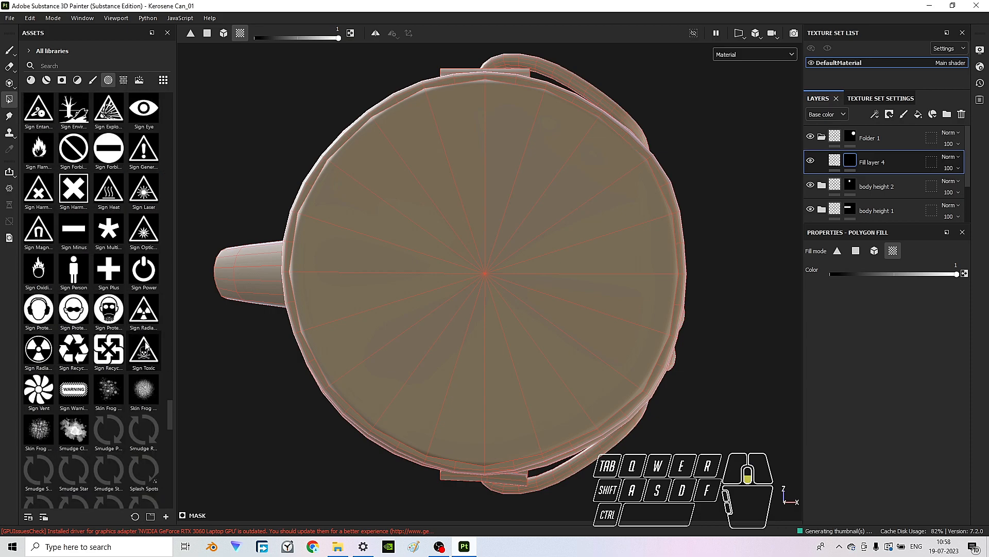
{"action": "scroll", "coordinate": [146, 343], "scroll_direction": "down", "scroll_amount": 3}
{"action": "scroll", "coordinate": [124, 334], "scroll_direction": "down", "scroll_amount": 5}
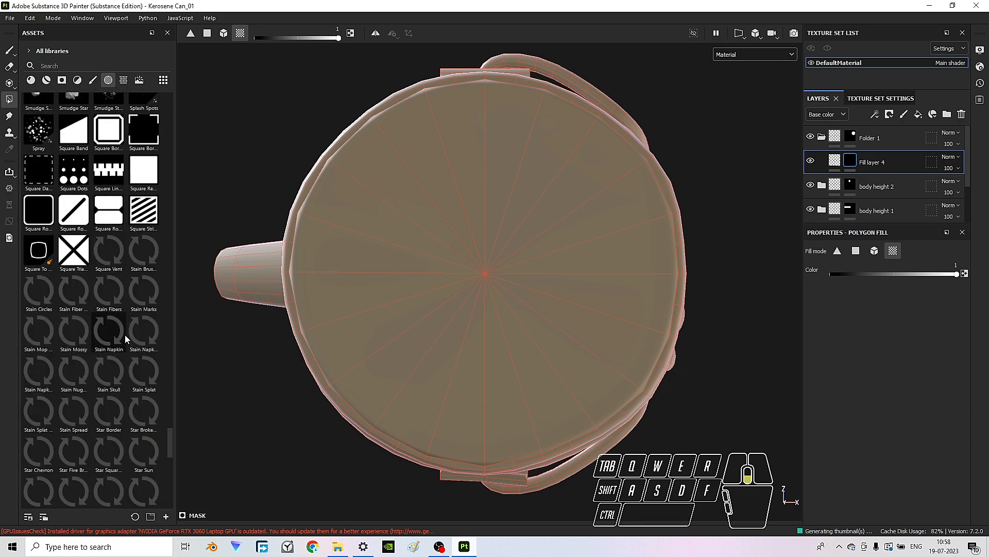
{"action": "scroll", "coordinate": [125, 335], "scroll_direction": "down", "scroll_amount": 3}
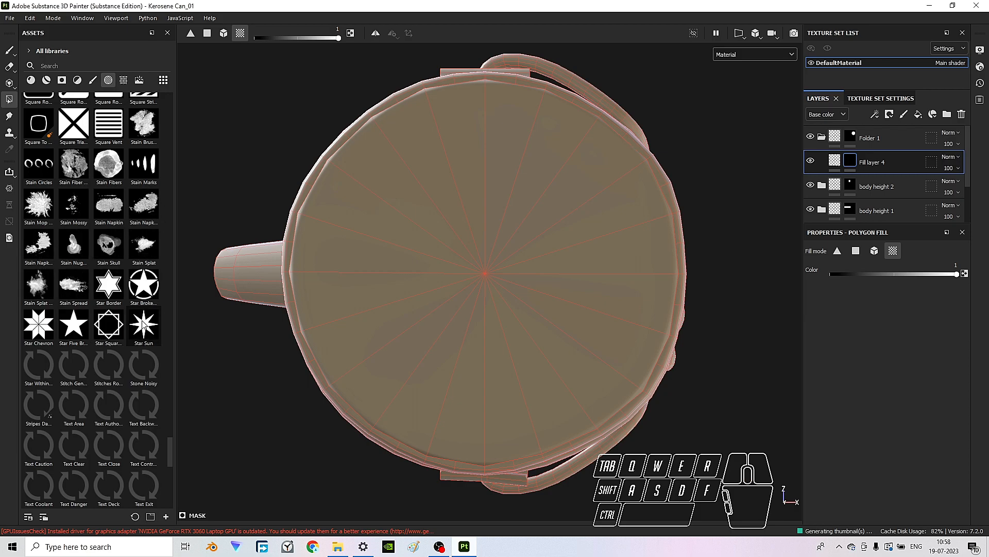
{"action": "scroll", "coordinate": [143, 322], "scroll_direction": "down", "scroll_amount": 12}
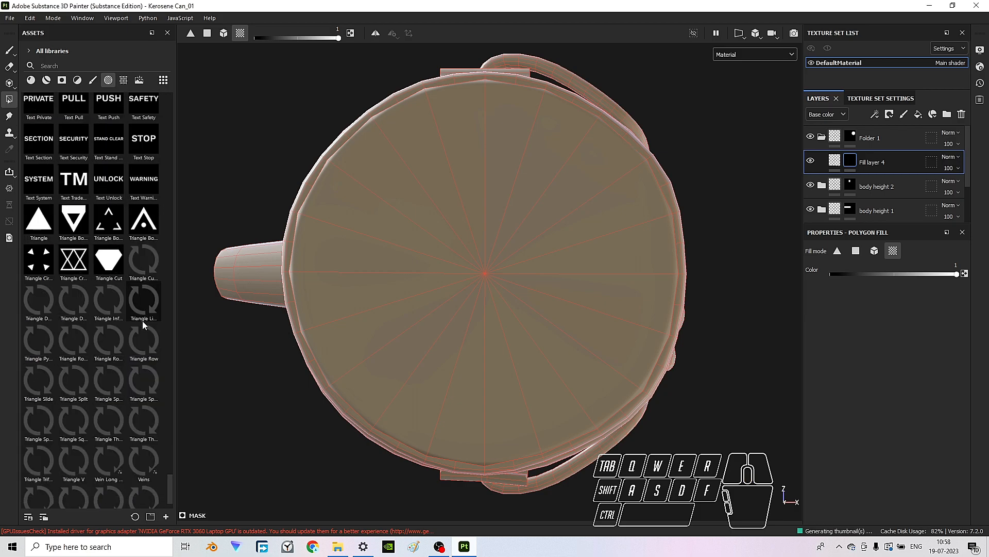
{"action": "scroll", "coordinate": [142, 320], "scroll_direction": "down", "scroll_amount": 2}
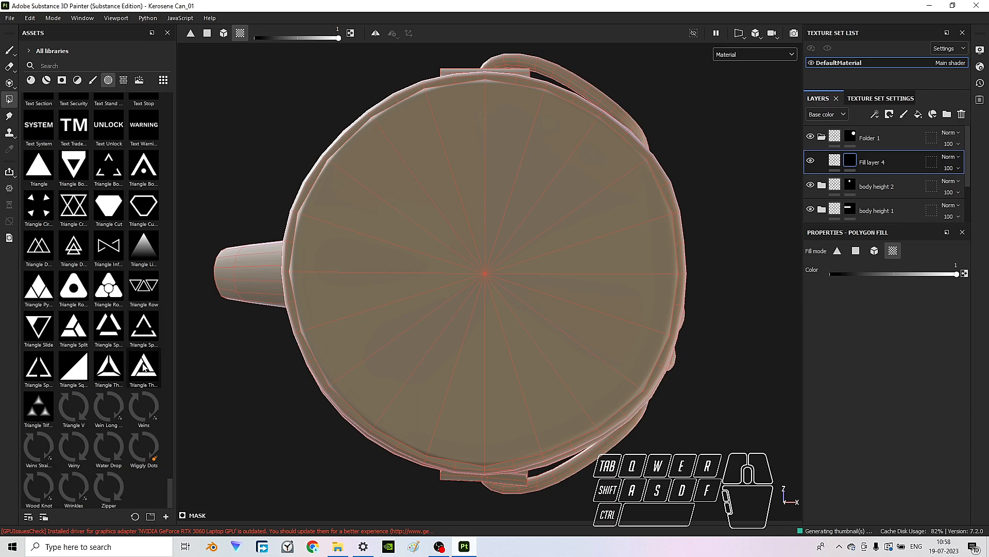
{"action": "left_click_drag", "start_coordinate": [169, 490], "coordinate": [207, 88]}
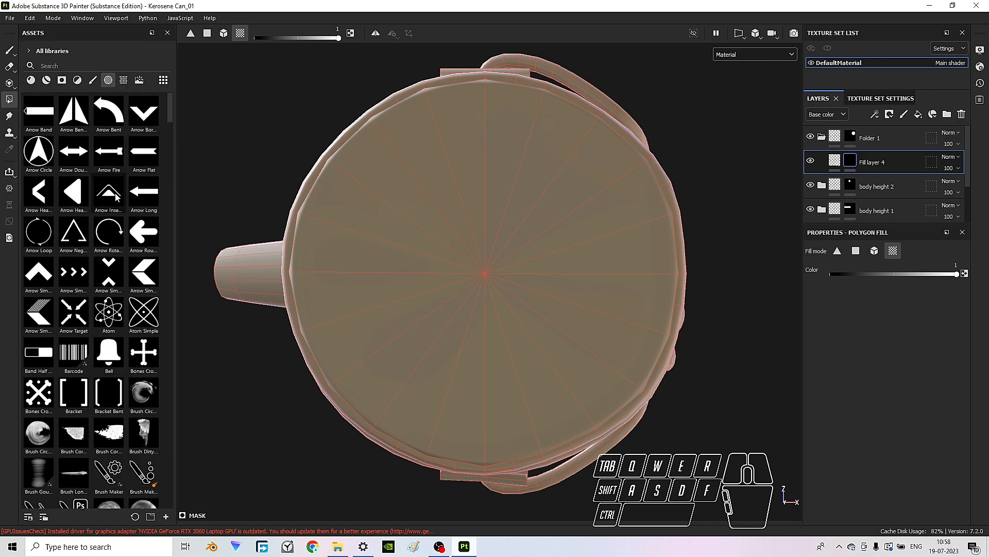
{"action": "scroll", "coordinate": [115, 196], "scroll_direction": "down", "scroll_amount": 5}
{"action": "scroll", "coordinate": [108, 222], "scroll_direction": "down", "scroll_amount": 8}
{"action": "scroll", "coordinate": [108, 223], "scroll_direction": "down", "scroll_amount": 3}
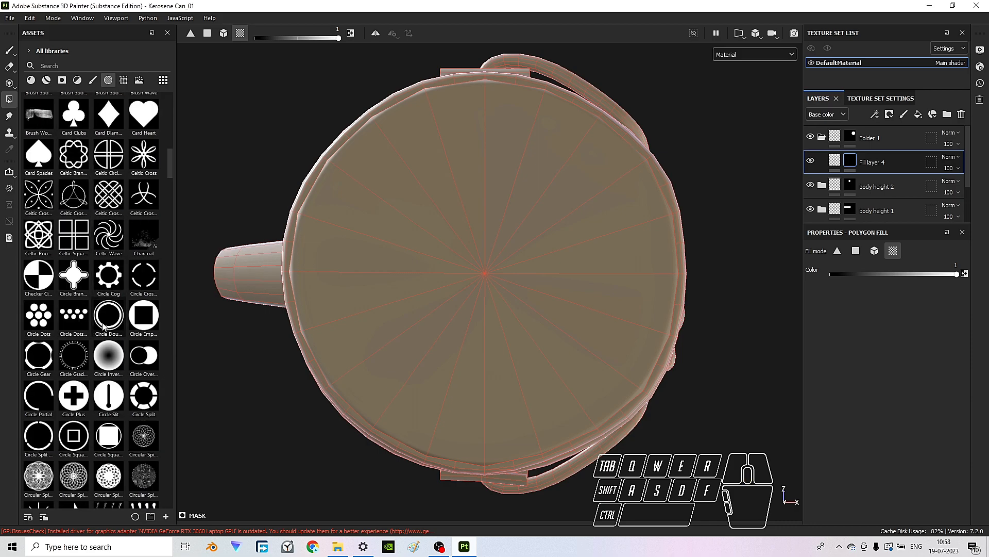
{"action": "mouse_move", "coordinate": [103, 325]}
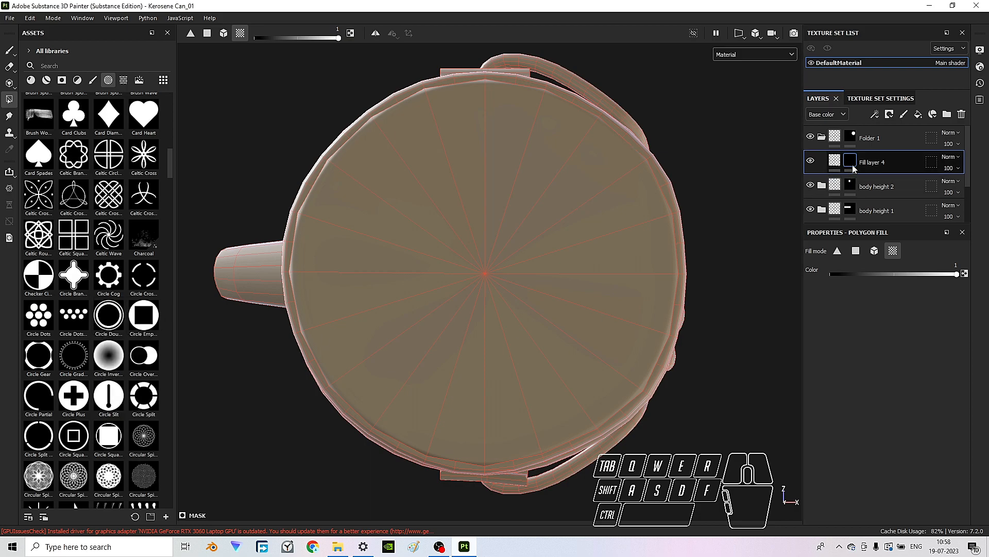
- Add a paint effect to Fill layer 4's mask and set the paint brush alpha to Circle Double
{"action": "left_click", "coordinate": [879, 118]}
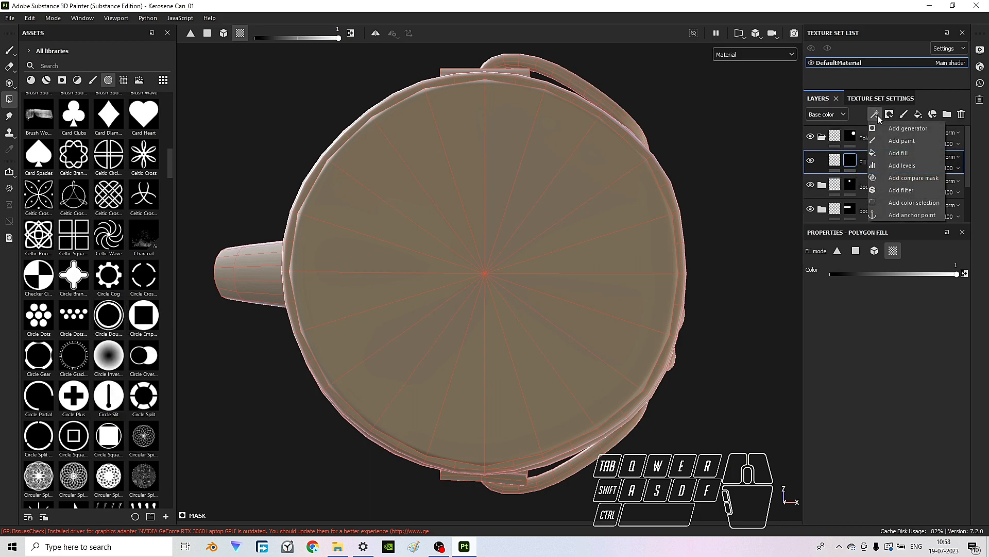
{"action": "left_click", "coordinate": [925, 145]}
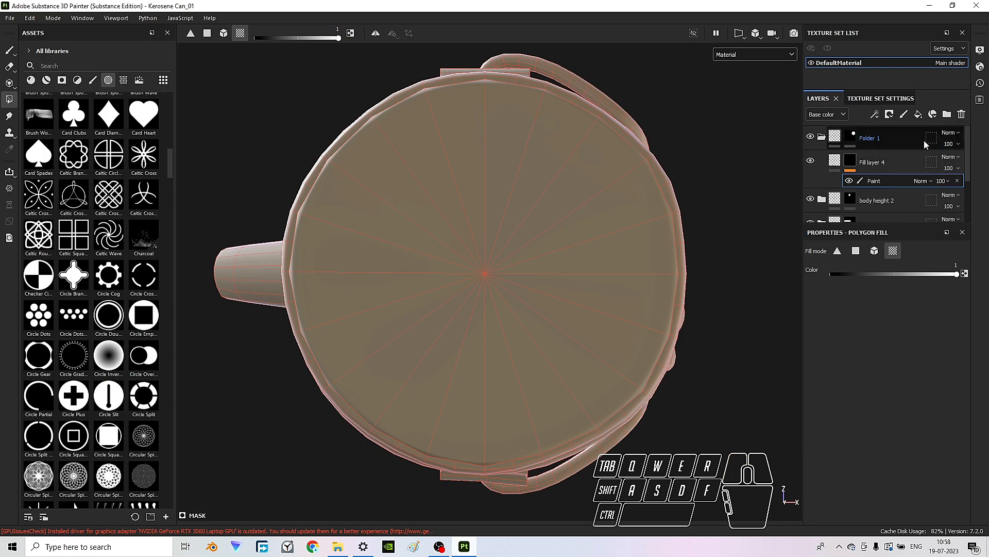
{"action": "left_click", "coordinate": [886, 185]}
{"action": "left_click", "coordinate": [10, 50]}
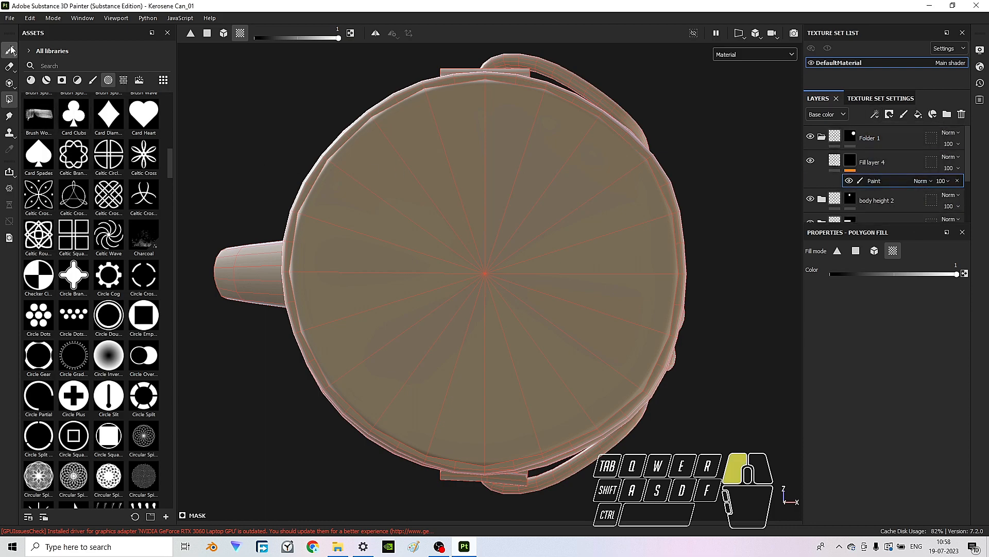
{"action": "scroll", "coordinate": [910, 384], "scroll_direction": "up", "scroll_amount": 2}
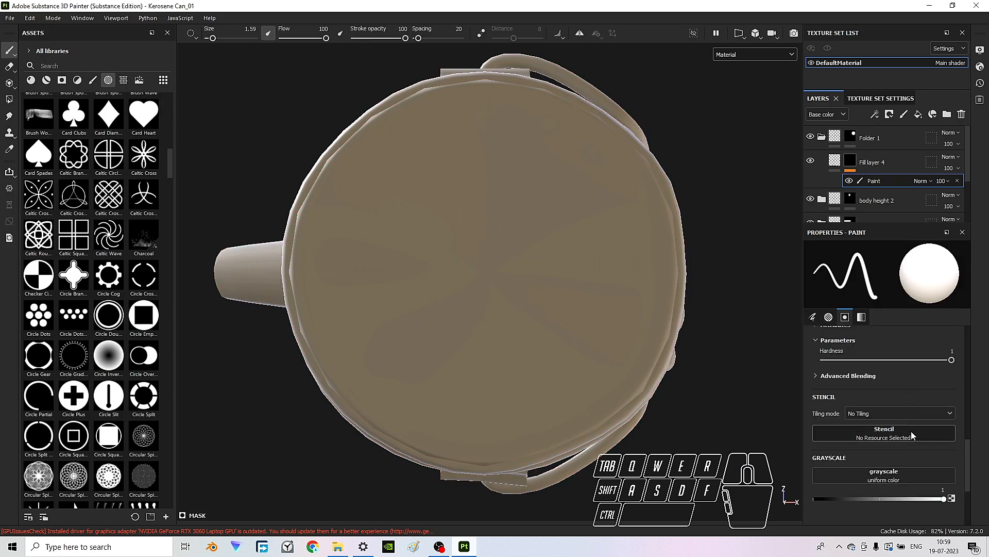
{"action": "scroll", "coordinate": [922, 464], "scroll_direction": "up", "scroll_amount": 3}
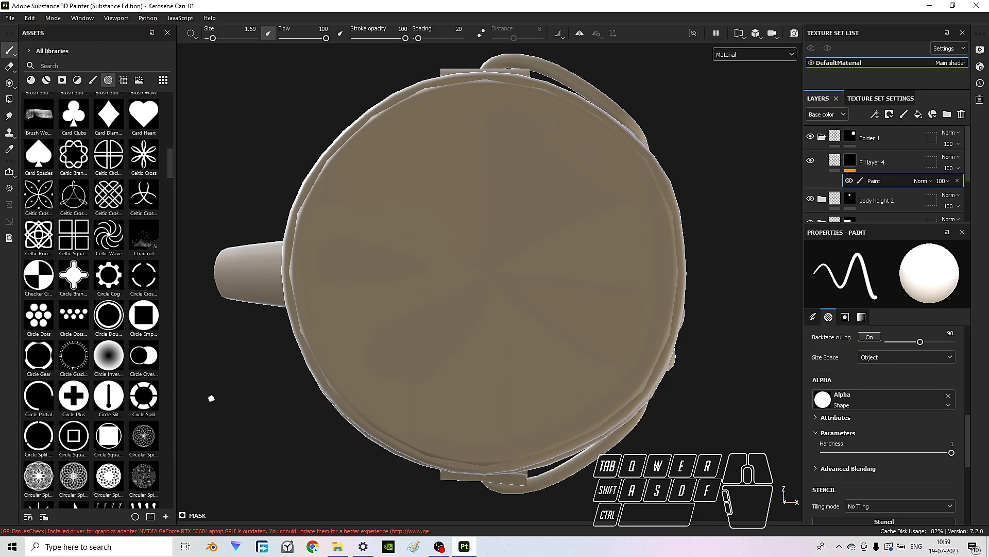
{"action": "mouse_move", "coordinate": [107, 325]}
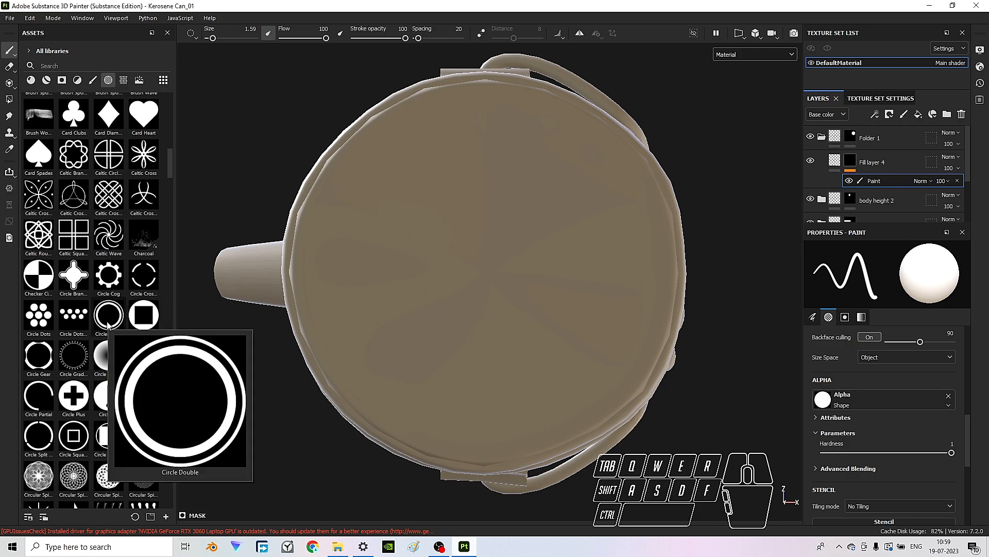
{"action": "left_click_drag", "start_coordinate": [108, 325], "coordinate": [883, 400]}
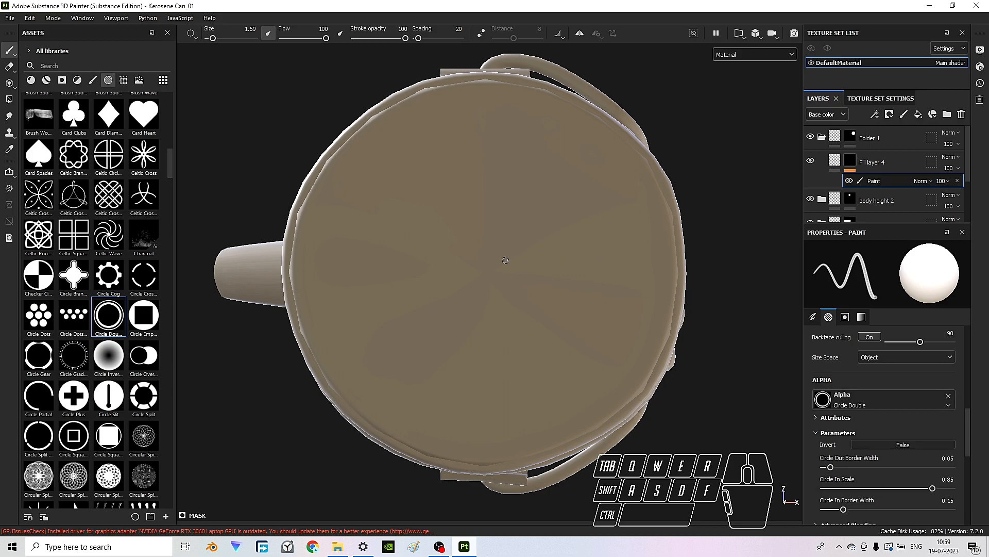
- Enlarge the brush to about 88 and stamp the Circle Double alpha centred on the can's base
{"action": "mouse_move", "coordinate": [498, 255]}
{"action": "right_mouse_down", "text": "ctrl"}
{"action": "mouse_move", "coordinate": [485, 273]}
{"action": "mouse_move", "coordinate": [503, 340]}
{"action": "mouse_move", "coordinate": [486, 354]}
{"action": "right_mouse_up", "text": "ctrl"}
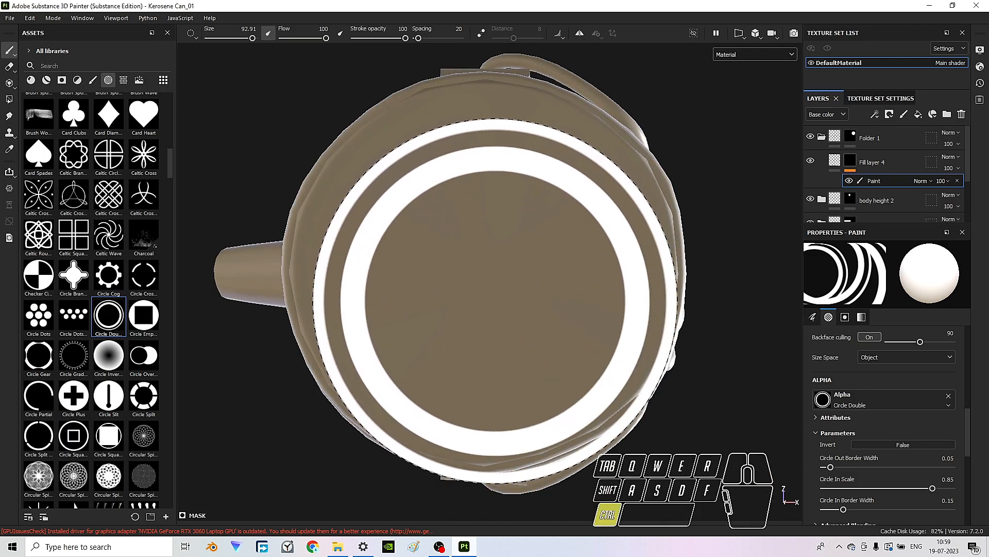
{"action": "right_click_drag", "start_coordinate": [486, 284], "coordinate": [484, 282], "text": "ctrl"}
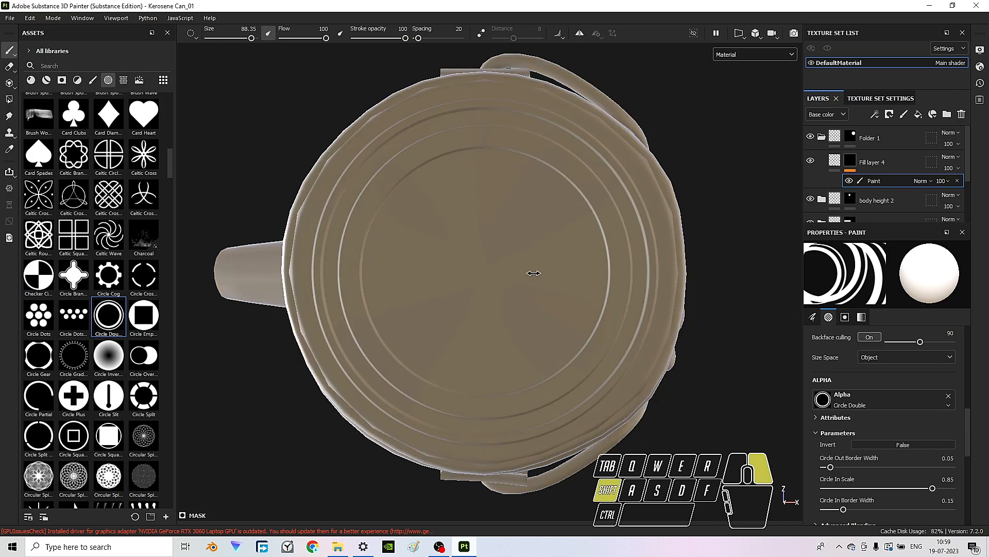
{"action": "mouse_move", "coordinate": [464, 237]}
{"action": "left_mouse_down", "text": "alt"}
{"action": "mouse_move", "coordinate": [430, 312]}
{"action": "mouse_move", "coordinate": [481, 338]}
{"action": "mouse_move", "coordinate": [521, 247]}
{"action": "mouse_move", "coordinate": [506, 218]}
{"action": "mouse_move", "coordinate": [501, 225]}
{"action": "left_mouse_up", "text": "alt"}
{"action": "right_click_drag", "start_coordinate": [420, 245], "coordinate": [438, 284], "text": "ctrl"}
{"action": "mouse_move", "coordinate": [437, 285]}
{"action": "left_mouse_down", "text": "alt"}
{"action": "mouse_move", "coordinate": [524, 316]}
{"action": "mouse_move", "coordinate": [515, 340]}
{"action": "mouse_move", "coordinate": [464, 367]}
{"action": "mouse_move", "coordinate": [490, 355]}
{"action": "mouse_move", "coordinate": [494, 283]}
{"action": "left_mouse_up", "text": "alt"}
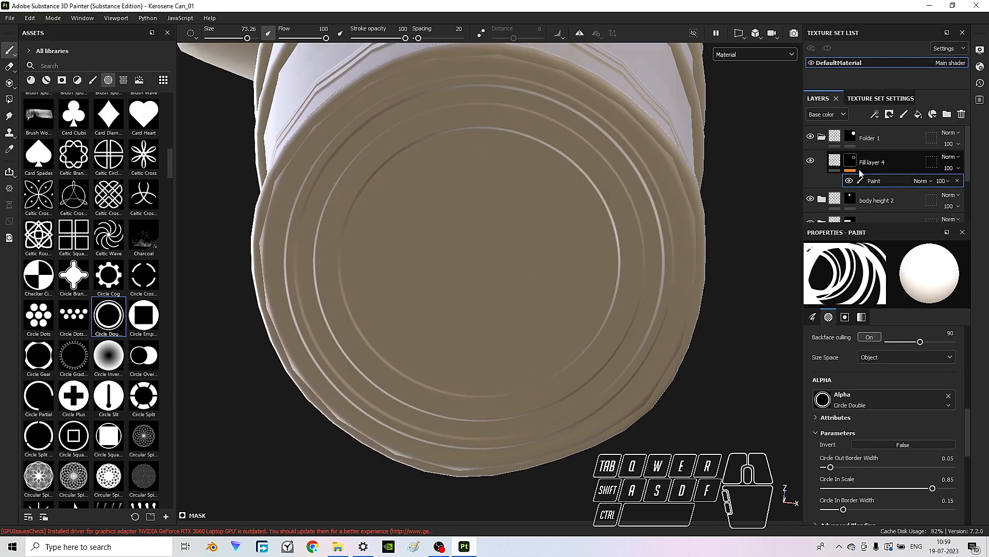
- Add a Blur filter to Fill layer 4's mask with a blur intensity of 0.3
{"action": "left_click", "coordinate": [851, 163]}
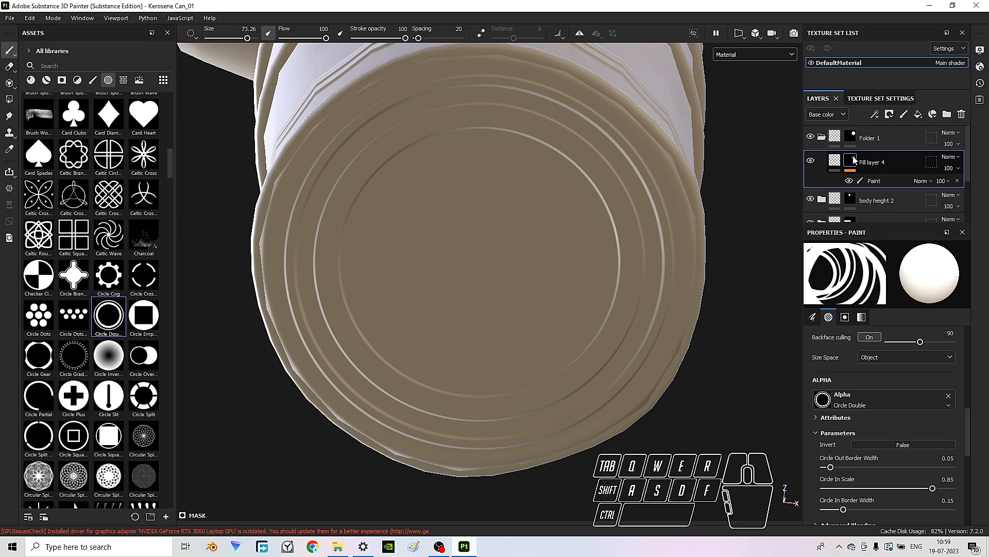
{"action": "left_click", "coordinate": [875, 115]}
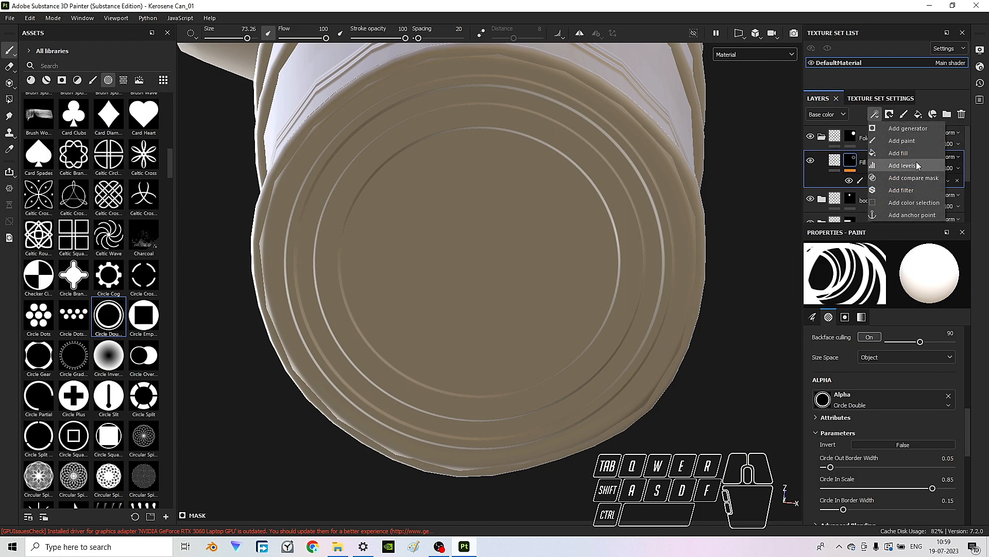
{"action": "left_click", "coordinate": [887, 192]}
{"action": "left_click", "coordinate": [920, 272]}
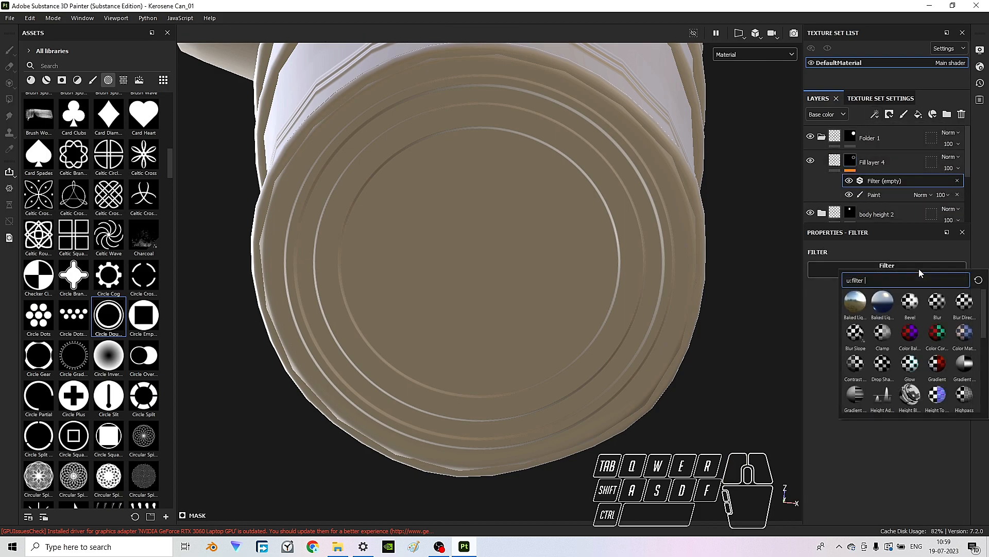
{"action": "left_click", "coordinate": [937, 302]}
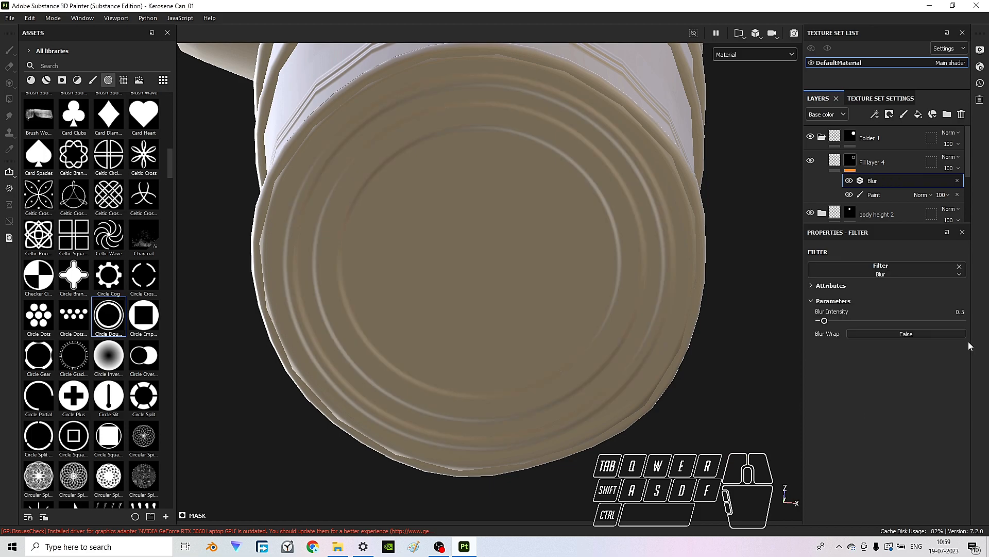
{"action": "left_click", "coordinate": [954, 312]}
{"action": "type", "text": ".3"}
{"action": "key", "text": "Return"}
{"action": "left_click_drag", "start_coordinate": [647, 205], "coordinate": [625, 205], "text": "alt"}
{"action": "mouse_move", "coordinate": [626, 205]}
{"action": "right_mouse_down", "text": "shift"}
{"action": "mouse_move", "coordinate": [604, 189]}
{"action": "mouse_move", "coordinate": [611, 192]}
{"action": "right_mouse_up", "text": "shift"}
{"action": "scroll", "coordinate": [612, 192], "scroll_direction": "up", "scroll_amount": 1}
{"action": "left_click_drag", "start_coordinate": [613, 197], "coordinate": [591, 224], "text": "alt"}
{"action": "scroll", "coordinate": [592, 223], "scroll_direction": "down", "scroll_amount": 3}
{"action": "right_click_drag", "start_coordinate": [653, 219], "coordinate": [608, 221], "text": "shift"}
{"action": "scroll", "coordinate": [639, 256], "scroll_direction": "up", "scroll_amount": 2}
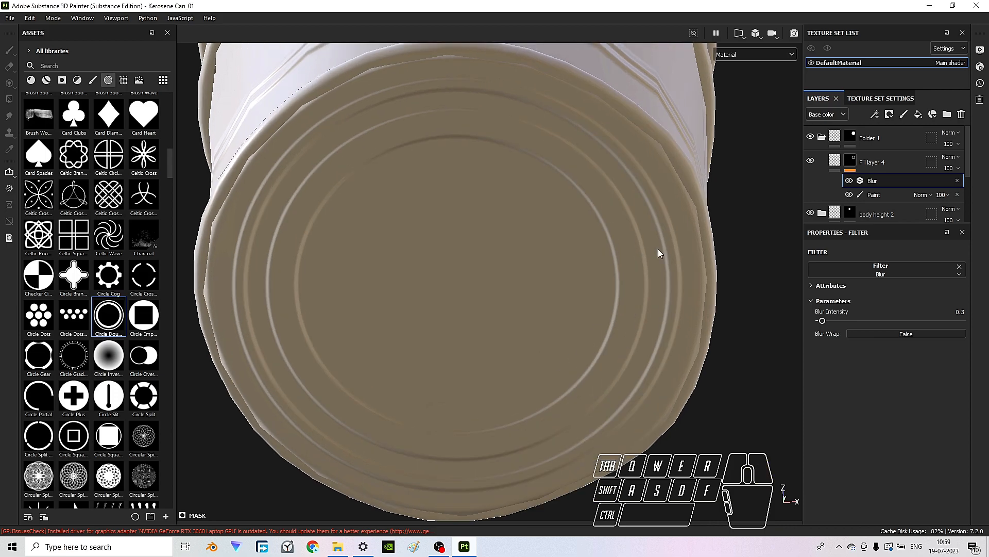
- Add a Warp filter above the Blur in Fill layer 4's mask and raise its intensity to 32
{"action": "left_click", "coordinate": [850, 162]}
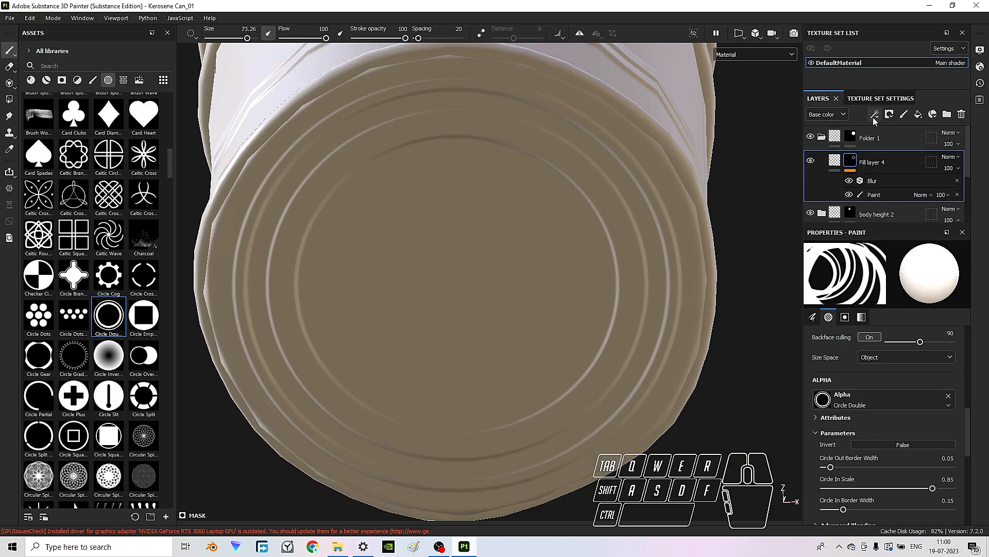
{"action": "left_click", "coordinate": [876, 119]}
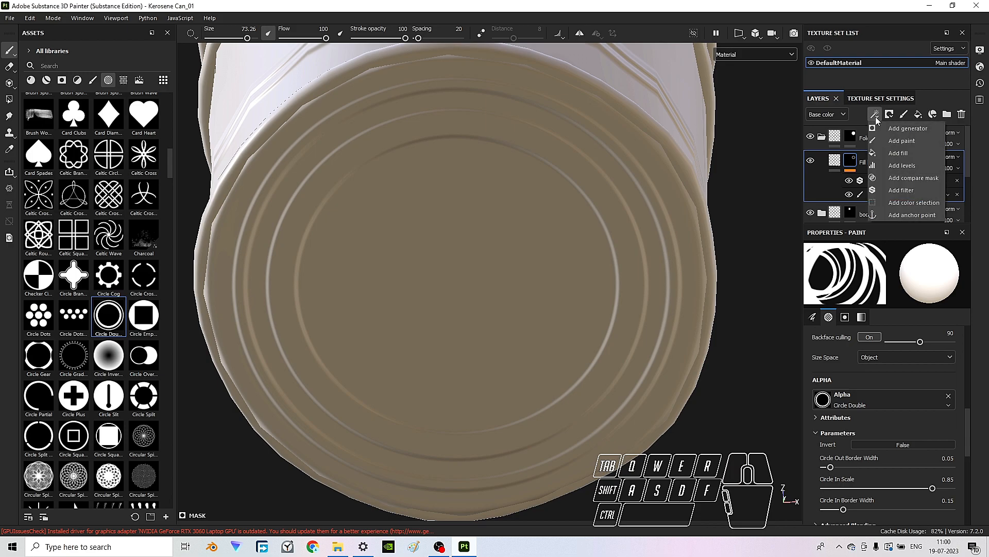
{"action": "left_click", "coordinate": [922, 190]}
{"action": "left_click", "coordinate": [926, 273]}
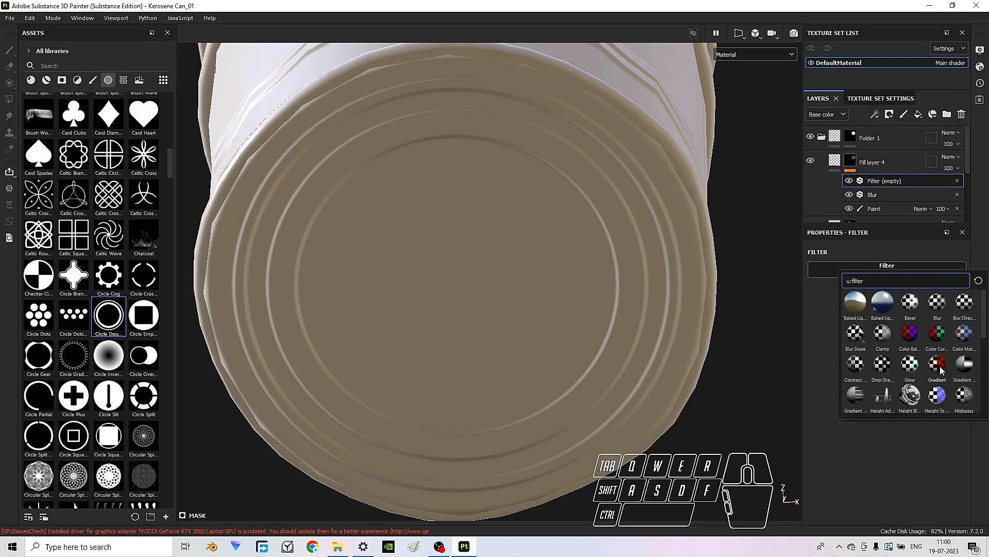
{"action": "scroll", "coordinate": [941, 369], "scroll_direction": "down", "scroll_amount": 5}
{"action": "left_click", "coordinate": [966, 395]}
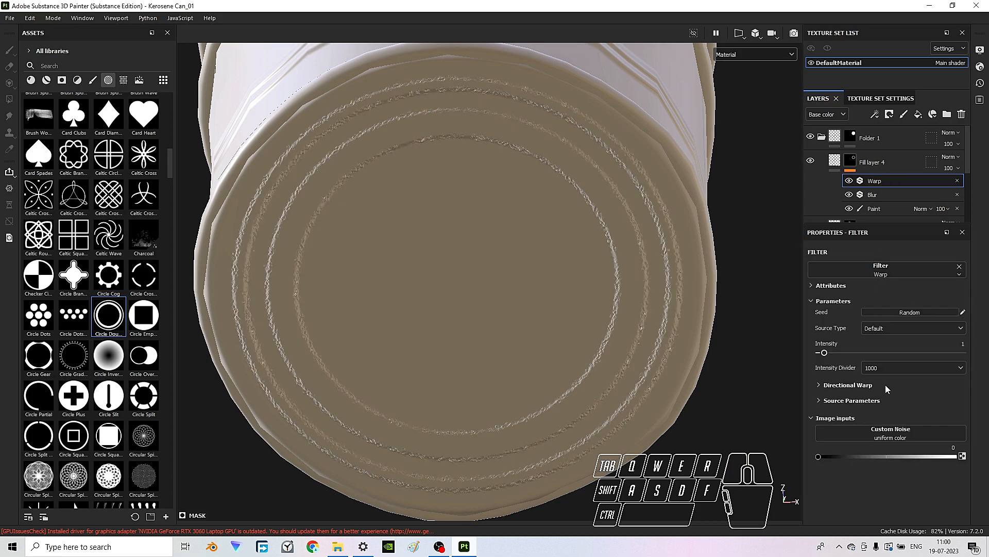
{"action": "left_click_drag", "start_coordinate": [885, 352], "coordinate": [962, 353]}
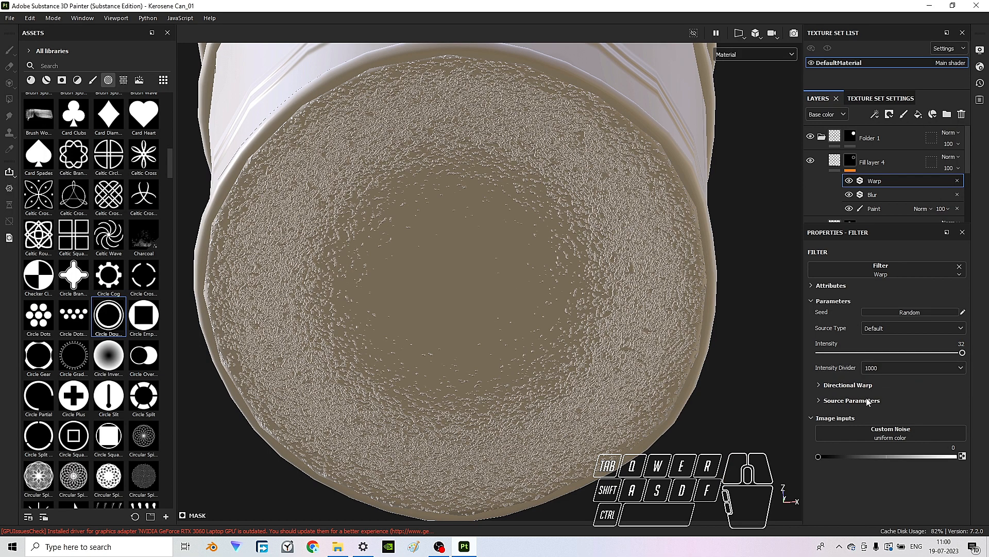
- Set the Warp filter's source blur to 3 and its source tiling to 1.29
{"action": "left_click", "coordinate": [827, 401]}
{"action": "scroll", "coordinate": [858, 400], "scroll_direction": "down", "scroll_amount": 1}
{"action": "left_click", "coordinate": [954, 382]}
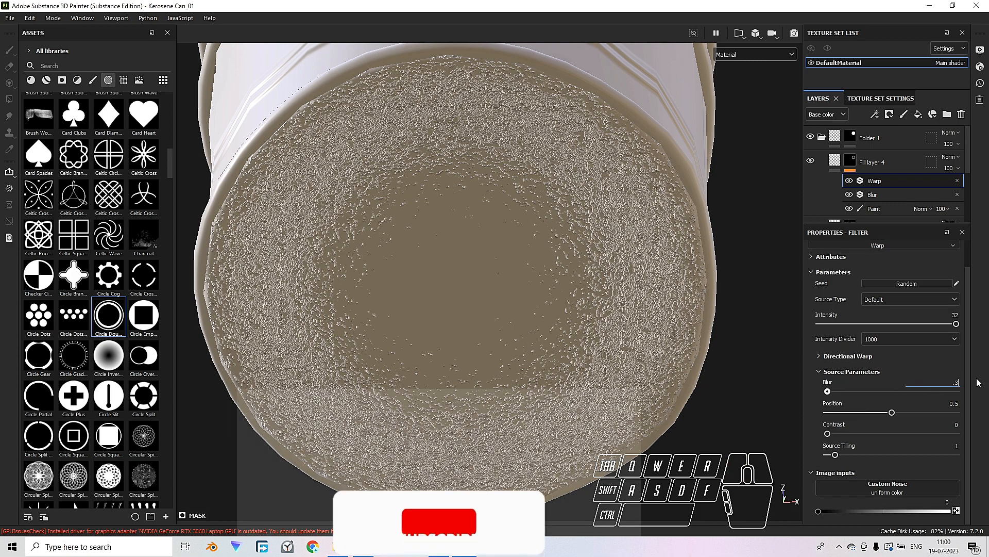
{"action": "type", "text": "0.3"}
{"action": "key", "text": "Return"}
{"action": "left_click_drag", "start_coordinate": [834, 456], "coordinate": [838, 458]}
{"action": "left_click_drag", "start_coordinate": [829, 392], "coordinate": [845, 392]}
{"action": "left_click", "coordinate": [955, 382]}
{"action": "type", "text": "3"}
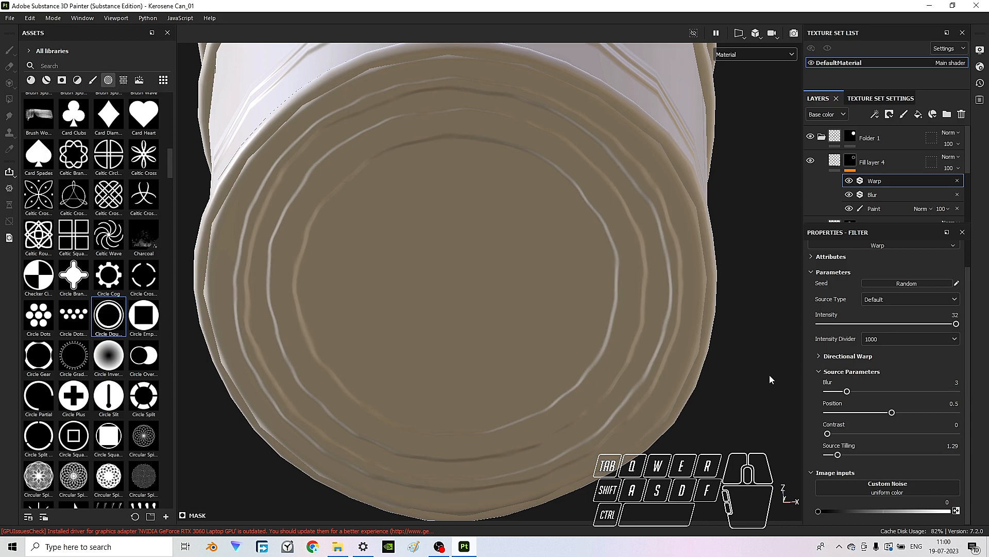
- Lower the Warp filter's source tiling to 0.97 so the base rings are distorted more gently
{"action": "left_click_drag", "start_coordinate": [839, 457], "coordinate": [835, 457]}
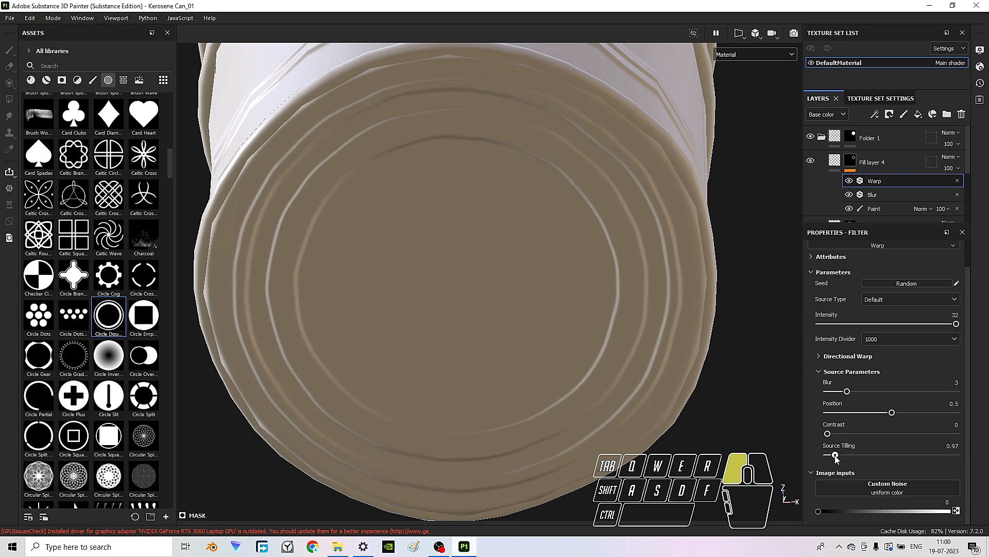
{"action": "left_click_drag", "start_coordinate": [521, 294], "coordinate": [532, 262], "text": "alt+shift"}
{"action": "left_click_drag", "start_coordinate": [835, 455], "coordinate": [836, 456]}
{"action": "left_click_drag", "start_coordinate": [402, 199], "coordinate": [514, 228], "text": "alt"}
- Set the viewport's environment map to Panorama in the display settings and rotate the environment lighting
{"action": "left_click", "coordinate": [980, 50]}
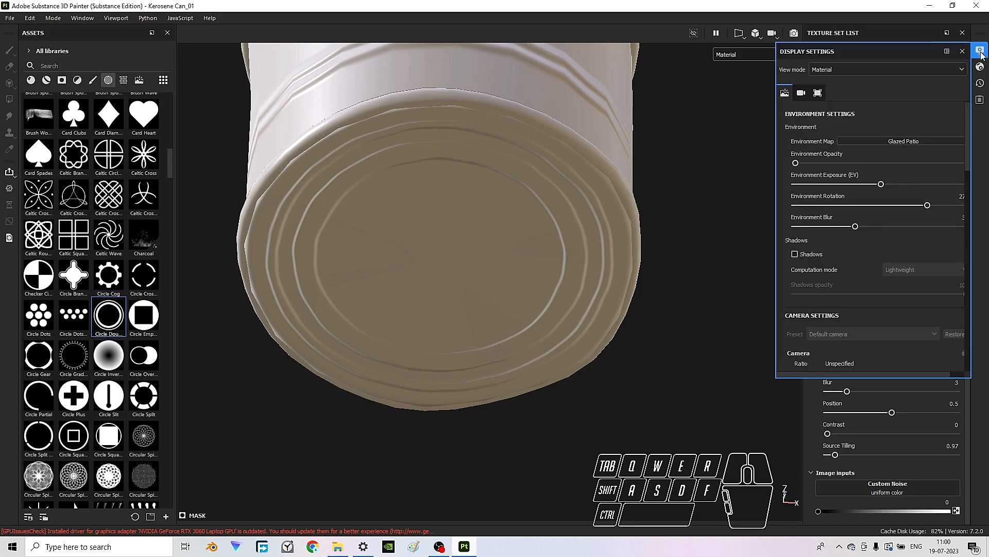
{"action": "left_click", "coordinate": [928, 140]}
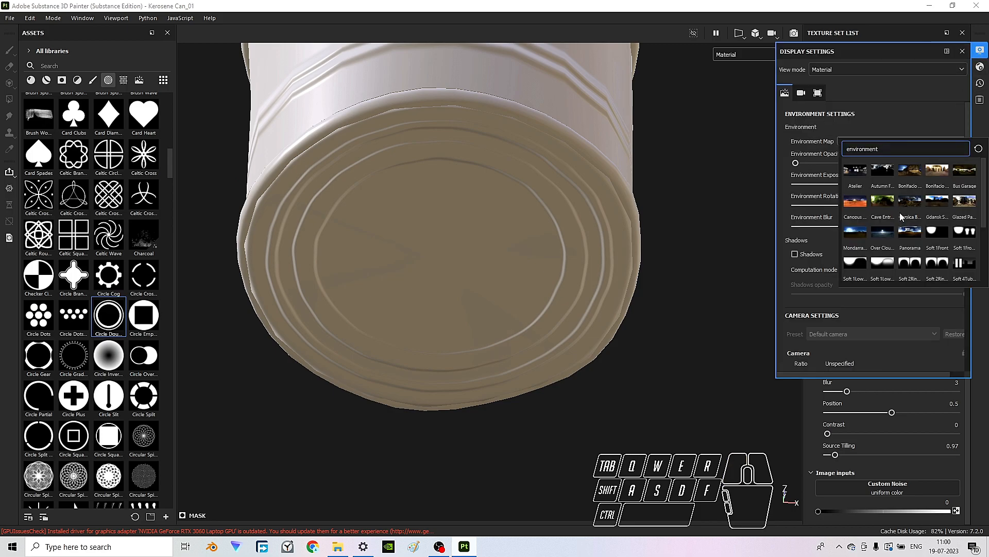
{"action": "scroll", "coordinate": [902, 216], "scroll_direction": "down", "scroll_amount": 3}
{"action": "scroll", "coordinate": [913, 221], "scroll_direction": "up", "scroll_amount": 3}
{"action": "key", "text": "Escape"}
{"action": "right_click_drag", "start_coordinate": [663, 227], "coordinate": [654, 163], "text": "shift"}
{"action": "left_click", "coordinate": [908, 145]}
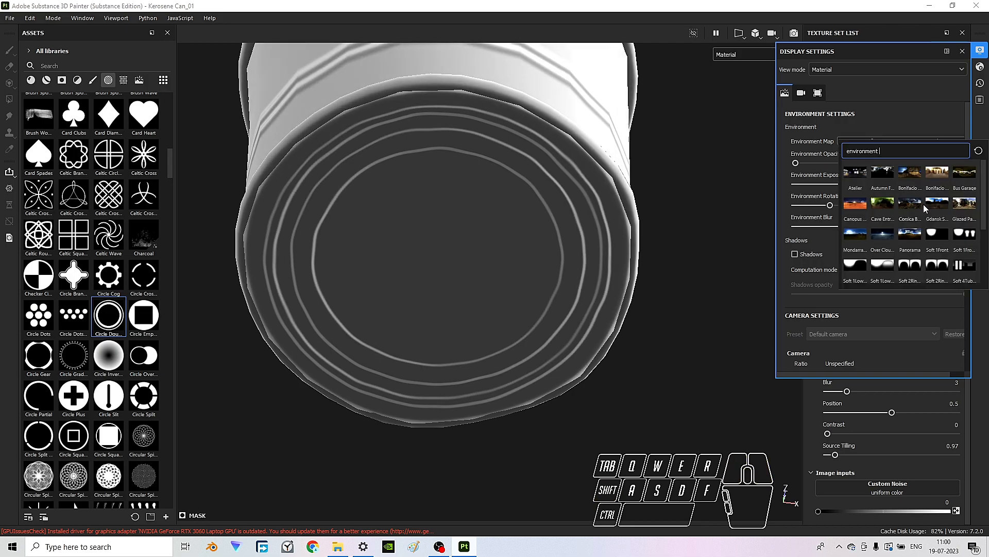
{"action": "left_click", "coordinate": [910, 235]}
- Inspect the base rings from several angles in another viewport channel, close the display settings and return to the Material view
{"action": "left_click_drag", "start_coordinate": [574, 161], "coordinate": [620, 166], "text": "alt"}
{"action": "mouse_move", "coordinate": [619, 165]}
{"action": "right_mouse_down", "text": "shift"}
{"action": "mouse_move", "coordinate": [590, 168]}
{"action": "mouse_move", "coordinate": [607, 169]}
{"action": "right_mouse_up", "text": "shift"}
{"action": "left_click_drag", "start_coordinate": [606, 197], "coordinate": [624, 145], "text": "alt"}
{"action": "left_click", "coordinate": [748, 54]}
{"action": "scroll", "coordinate": [746, 146], "scroll_direction": "down", "scroll_amount": 3}
{"action": "left_click", "coordinate": [738, 144]}
{"action": "left_click_drag", "start_coordinate": [608, 165], "coordinate": [566, 234], "text": "alt"}
{"action": "left_click", "coordinate": [745, 55]}
{"action": "left_click", "coordinate": [962, 51]}
{"action": "left_click", "coordinate": [752, 55]}
{"action": "left_click", "coordinate": [746, 74]}
- Examine the can's spout, shoulder, handle and cap from several angles under rotated lighting
{"action": "left_click_drag", "start_coordinate": [585, 217], "coordinate": [542, 289], "text": "alt"}
{"action": "middle_click_drag", "start_coordinate": [541, 288], "coordinate": [537, 326], "text": "alt"}
{"action": "left_click_drag", "start_coordinate": [537, 325], "coordinate": [570, 390], "text": "alt"}
{"action": "left_click_drag", "start_coordinate": [528, 299], "coordinate": [510, 181], "text": "alt"}
{"action": "scroll", "coordinate": [510, 181], "scroll_direction": "down", "scroll_amount": 3}
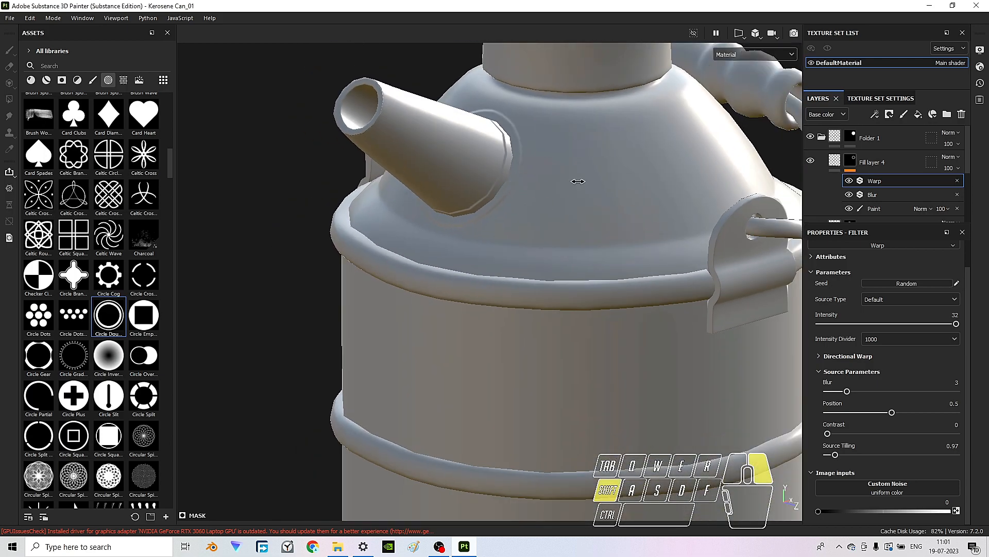
{"action": "right_click_drag", "start_coordinate": [583, 181], "coordinate": [551, 187], "text": "shift"}
{"action": "middle_click_drag", "start_coordinate": [536, 240], "coordinate": [453, 233], "text": "alt"}
{"action": "left_click_drag", "start_coordinate": [556, 262], "coordinate": [506, 230], "text": "alt"}
{"action": "mouse_move", "coordinate": [506, 229]}
{"action": "right_mouse_down", "text": "alt"}
{"action": "mouse_move", "coordinate": [499, 268]}
{"action": "mouse_move", "coordinate": [496, 229]}
{"action": "right_mouse_up", "text": "alt"}
{"action": "left_click_drag", "start_coordinate": [495, 228], "coordinate": [486, 199], "text": "alt"}
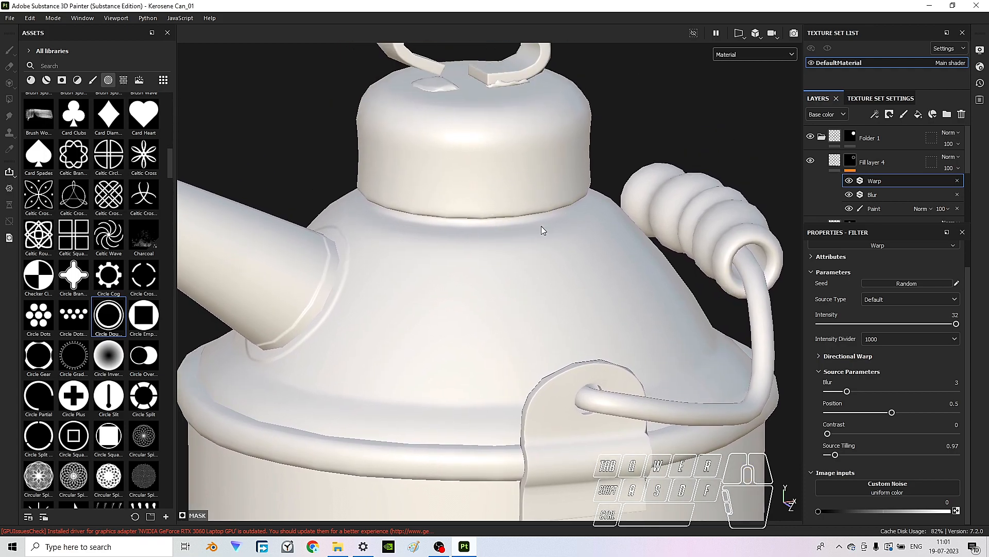
{"action": "middle_click_drag", "start_coordinate": [591, 240], "coordinate": [569, 94], "text": "alt"}
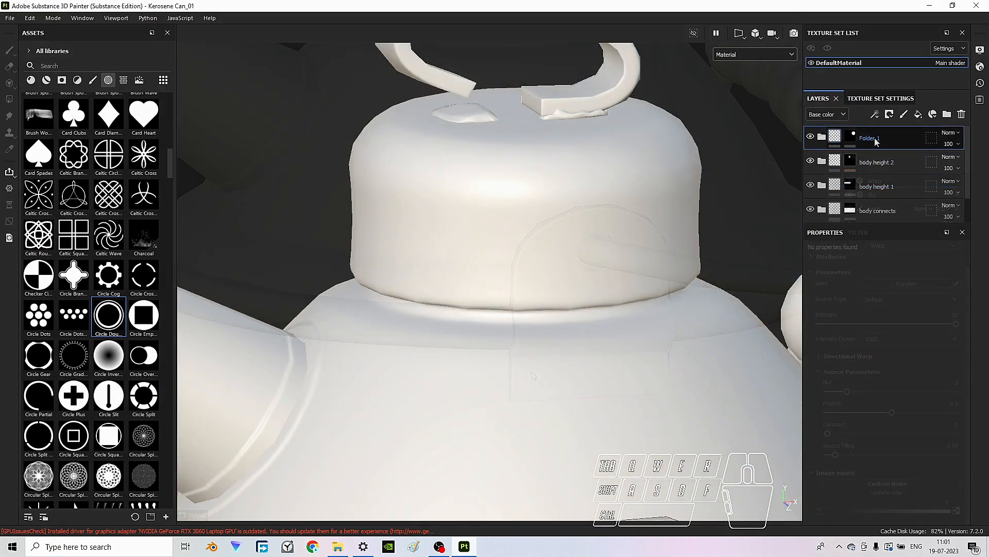
- Rename Folder 1 to "body height 3" by reusing the name of the body height 2 folder
{"action": "double_click", "coordinate": [878, 162]}
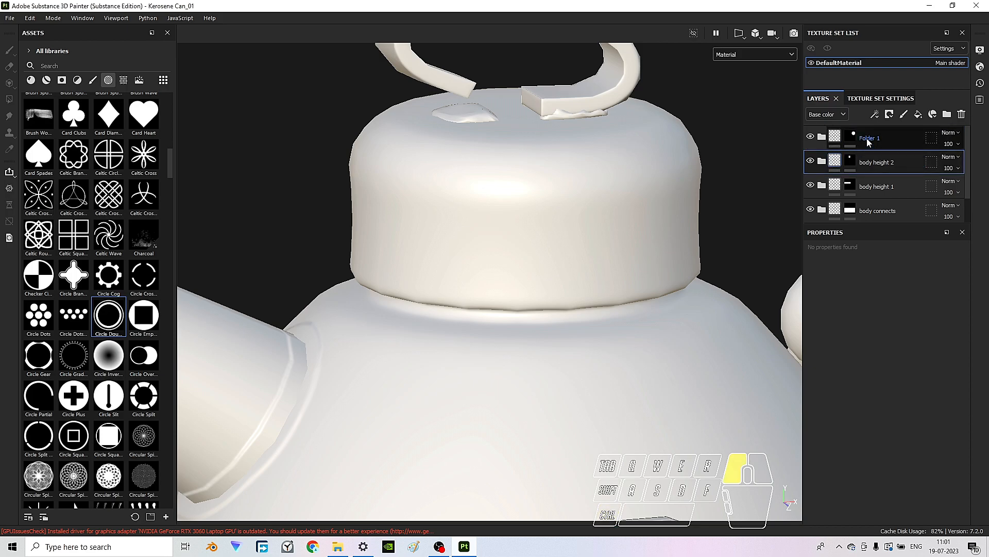
{"action": "double_click", "coordinate": [869, 139]}
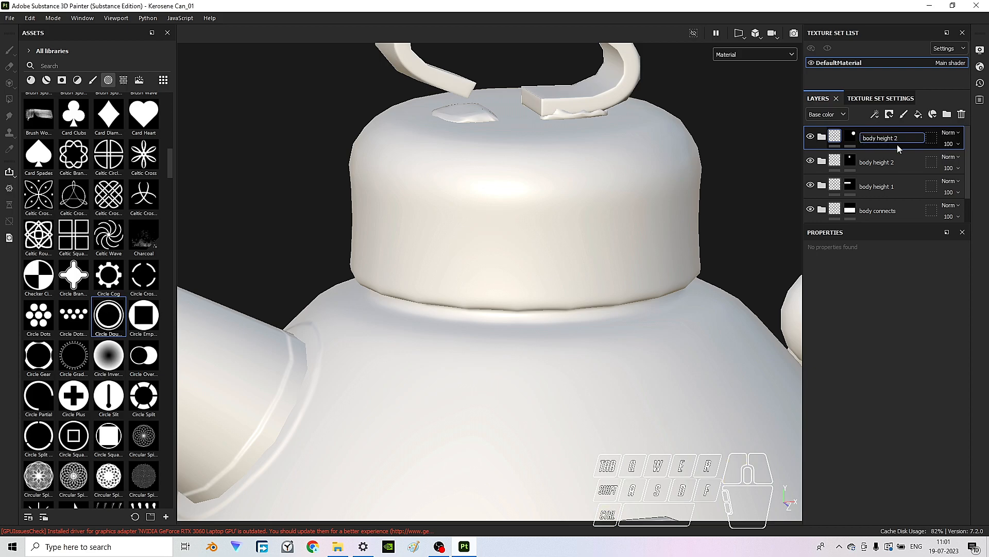
{"action": "key", "text": "BackSpace"}
{"action": "type", "text": "3"}
{"action": "left_click", "coordinate": [840, 138]}
- Compare the can's base with the body height 3 folder hidden and shown
{"action": "scroll", "coordinate": [586, 216], "scroll_direction": "down", "scroll_amount": 5}
{"action": "left_click_drag", "start_coordinate": [595, 254], "coordinate": [603, 284], "text": "alt"}
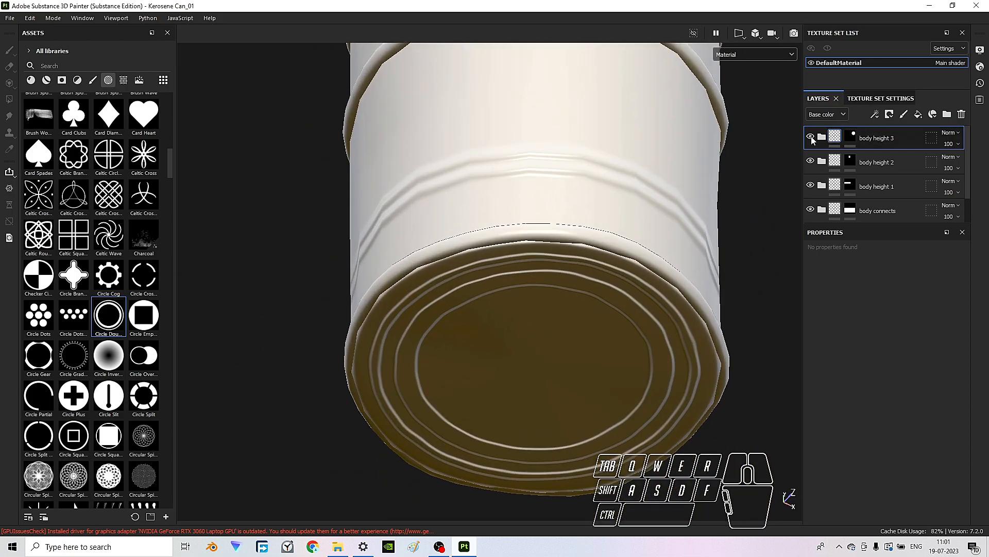
{"action": "left_click", "coordinate": [811, 137]}
{"action": "left_click", "coordinate": [811, 137]}
{"action": "left_click_drag", "start_coordinate": [621, 201], "coordinate": [548, 242], "text": "alt"}
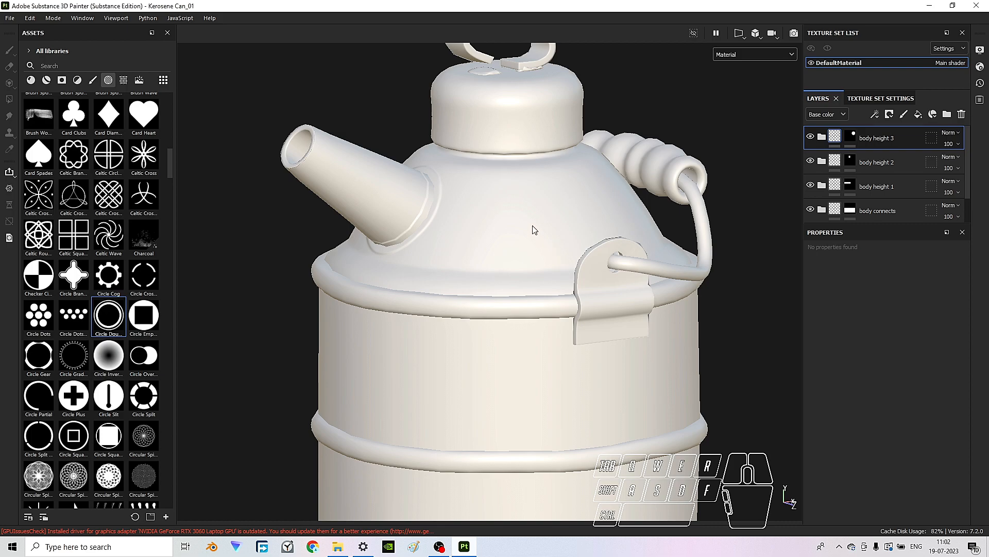
- Add a fill layer inside a new folder above body height 3 and give the folder a black mask
{"action": "middle_click_drag", "start_coordinate": [535, 230], "coordinate": [536, 261]}
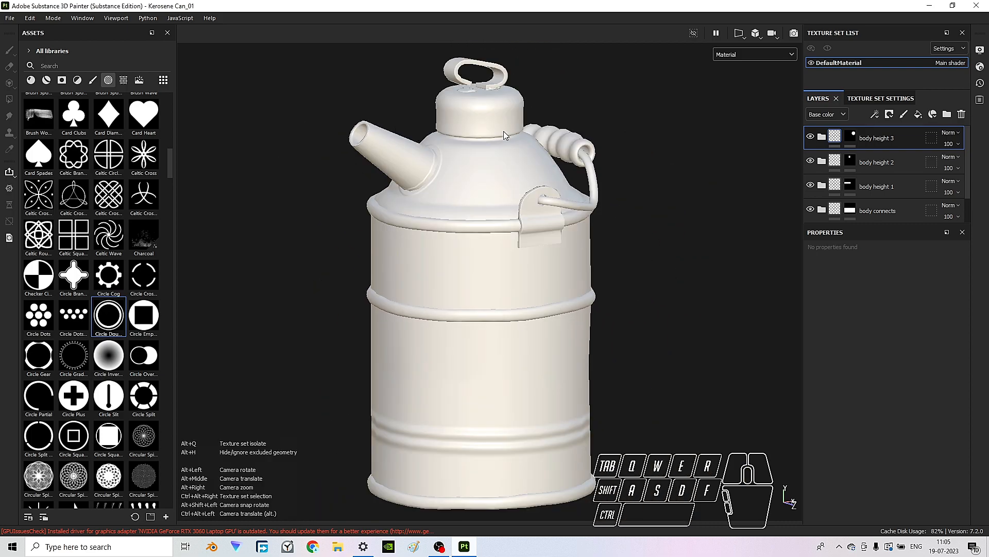
{"action": "middle_click_drag", "start_coordinate": [456, 158], "coordinate": [495, 173]}
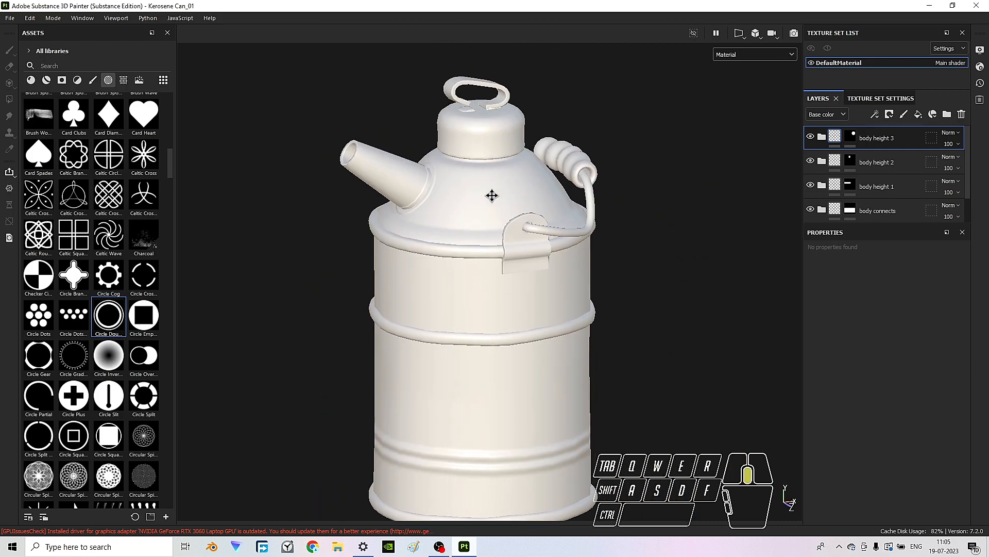
{"action": "scroll", "coordinate": [484, 137], "scroll_direction": "up", "scroll_amount": 8}
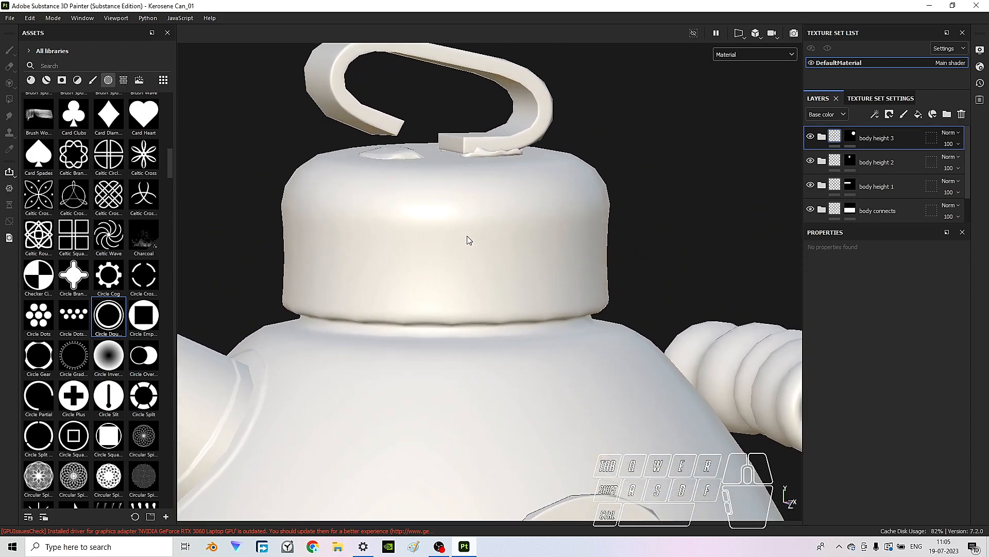
{"action": "left_click_drag", "start_coordinate": [432, 248], "coordinate": [433, 250], "text": "alt"}
{"action": "middle_click_drag", "start_coordinate": [433, 250], "coordinate": [488, 252]}
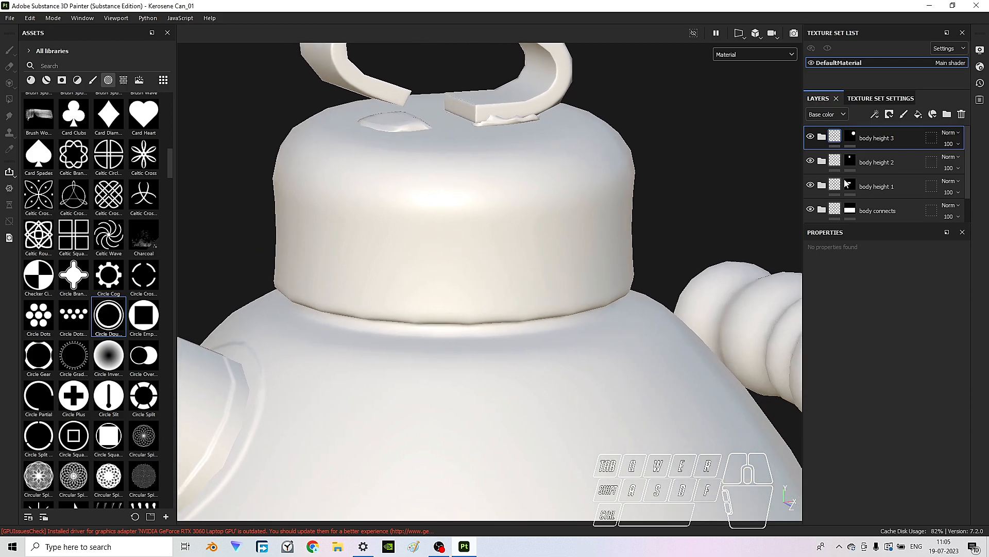
{"action": "left_click", "coordinate": [918, 114]}
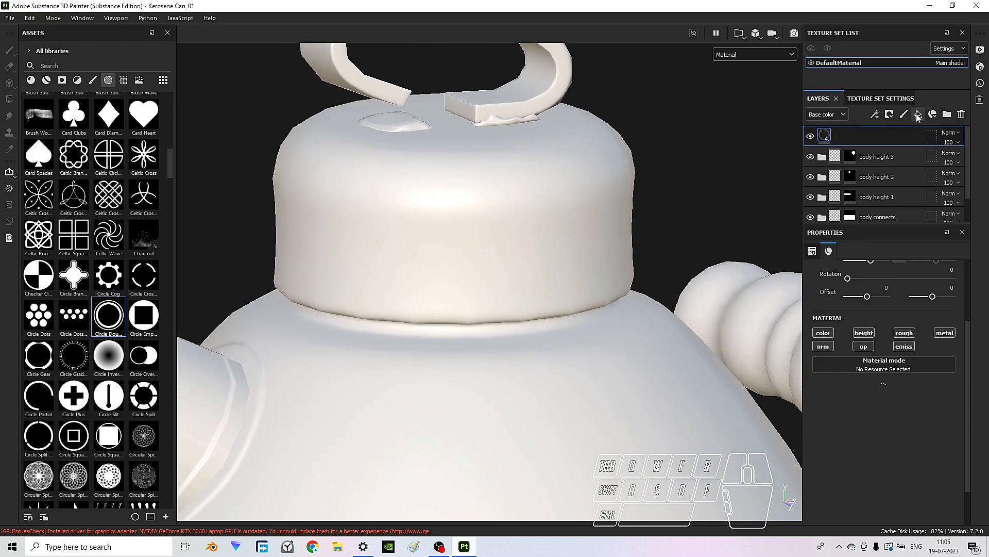
{"action": "left_click", "coordinate": [947, 114]}
{"action": "left_click", "coordinate": [825, 162]}
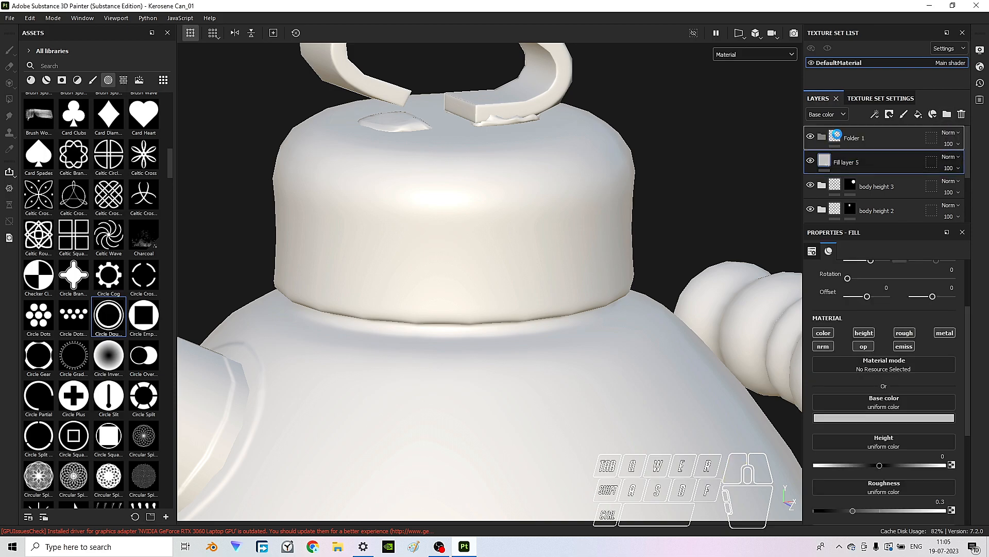
{"action": "right_click", "coordinate": [839, 137]}
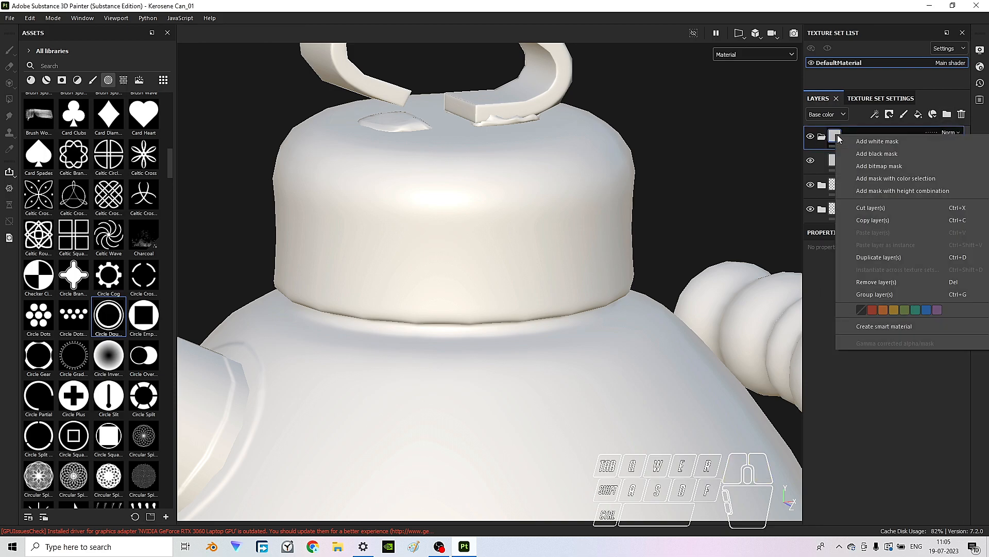
{"action": "left_click", "coordinate": [887, 154]}
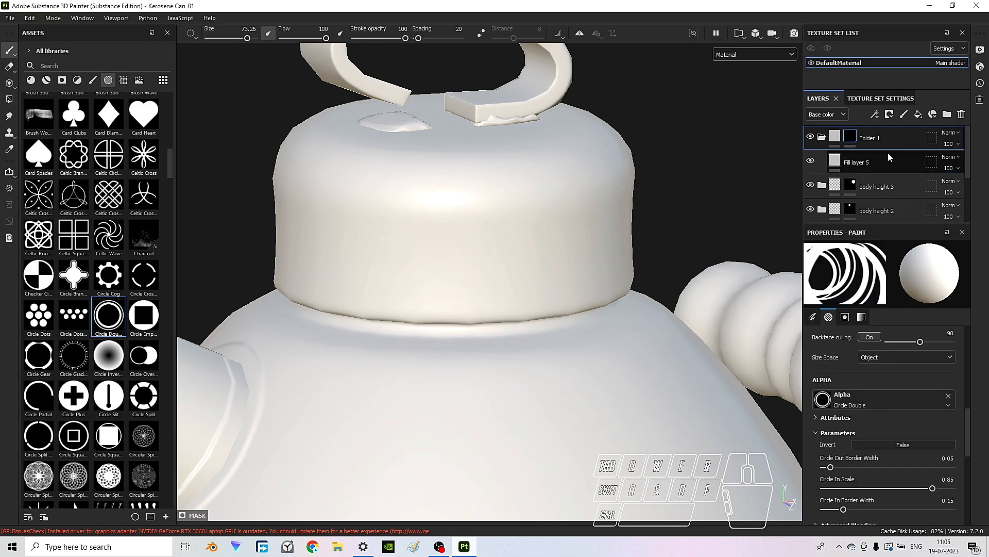
- Fill the cap's side shell white in Folder 1's mask with UV-chunk Polygon Fill, using the Mask view
{"action": "mouse_move", "coordinate": [515, 232]}
{"action": "left_mouse_down", "text": "alt"}
{"action": "mouse_move", "coordinate": [458, 178]}
{"action": "mouse_move", "coordinate": [438, 182]}
{"action": "left_mouse_up", "text": "alt"}
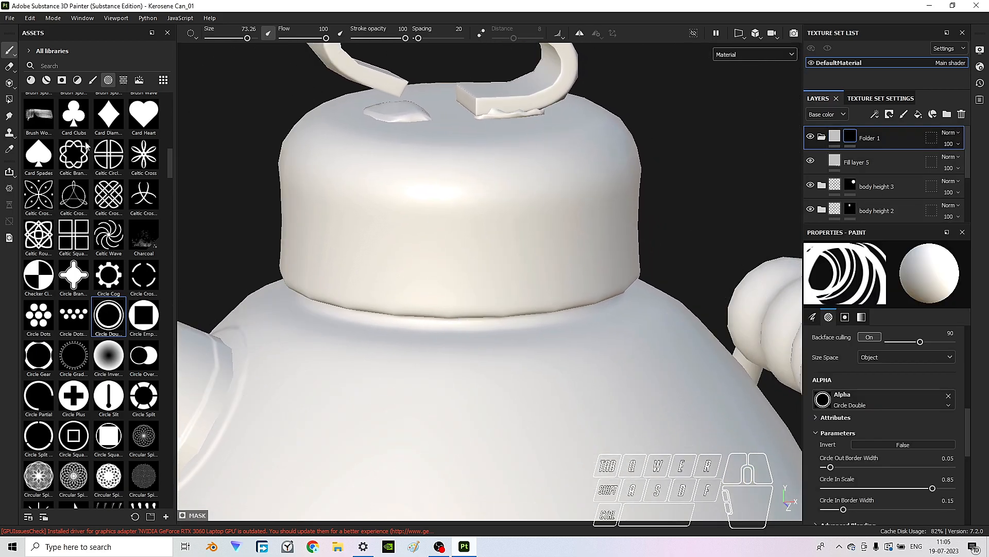
{"action": "left_click", "coordinate": [10, 99]}
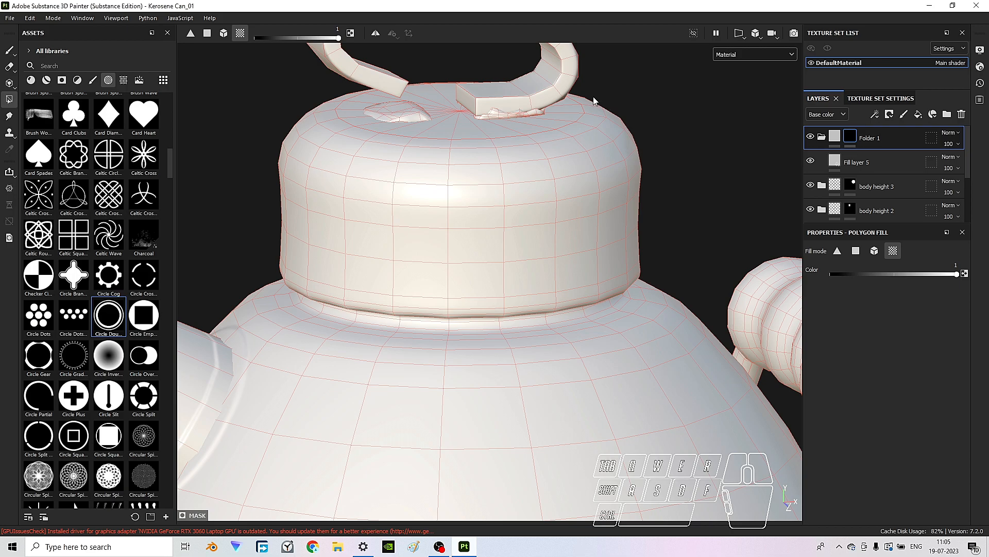
{"action": "left_click", "coordinate": [736, 58]}
{"action": "scroll", "coordinate": [751, 156], "scroll_direction": "down", "scroll_amount": 2}
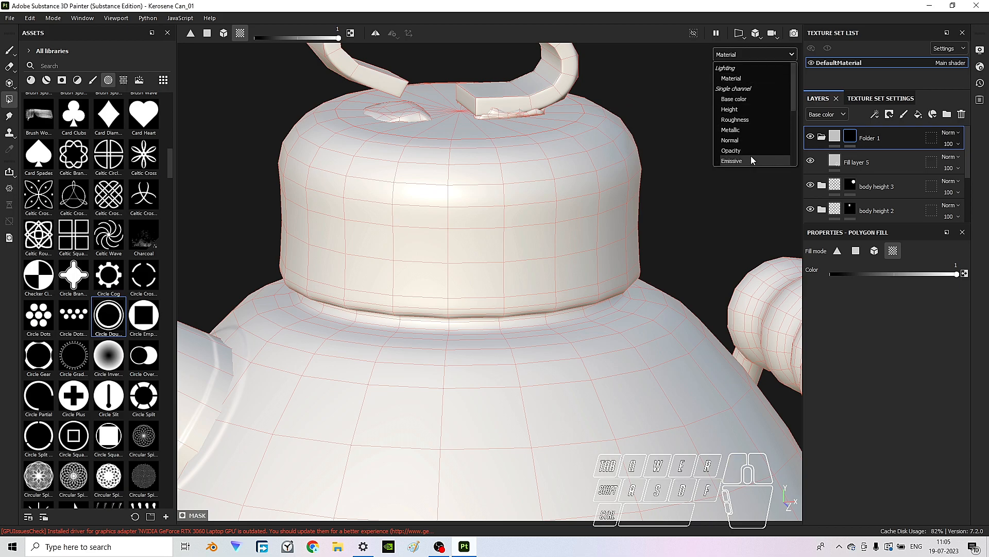
{"action": "left_click", "coordinate": [747, 151]}
{"action": "left_click_drag", "start_coordinate": [568, 193], "coordinate": [587, 188], "text": "alt"}
{"action": "left_click", "coordinate": [471, 201]}
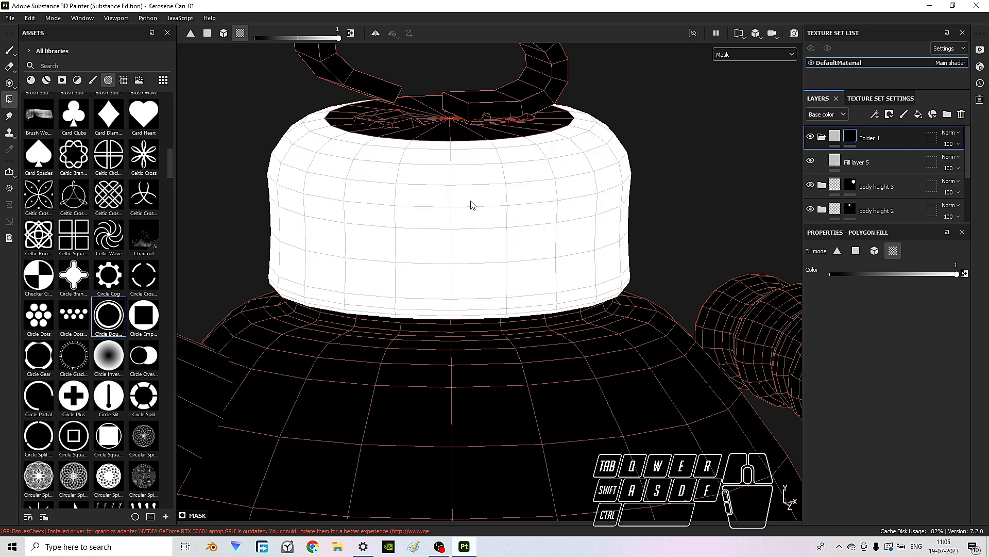
{"action": "left_click_drag", "start_coordinate": [428, 186], "coordinate": [534, 176], "text": "alt"}
{"action": "left_click_drag", "start_coordinate": [512, 228], "coordinate": [479, 199], "text": "alt"}
- Return the viewport to the Material view and add a black mask to Fill layer 5
{"action": "left_click", "coordinate": [858, 161]}
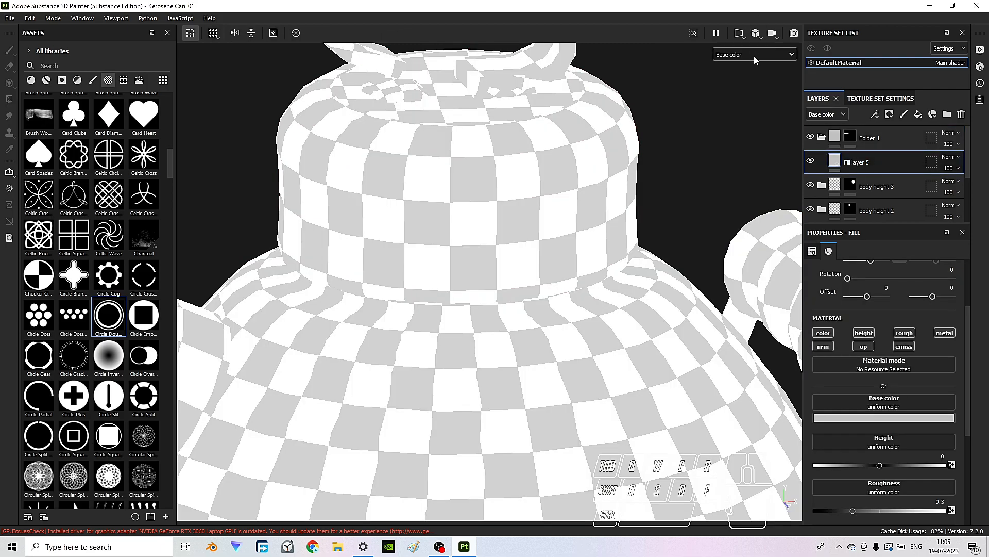
{"action": "left_click", "coordinate": [754, 55]}
{"action": "left_click", "coordinate": [762, 76]}
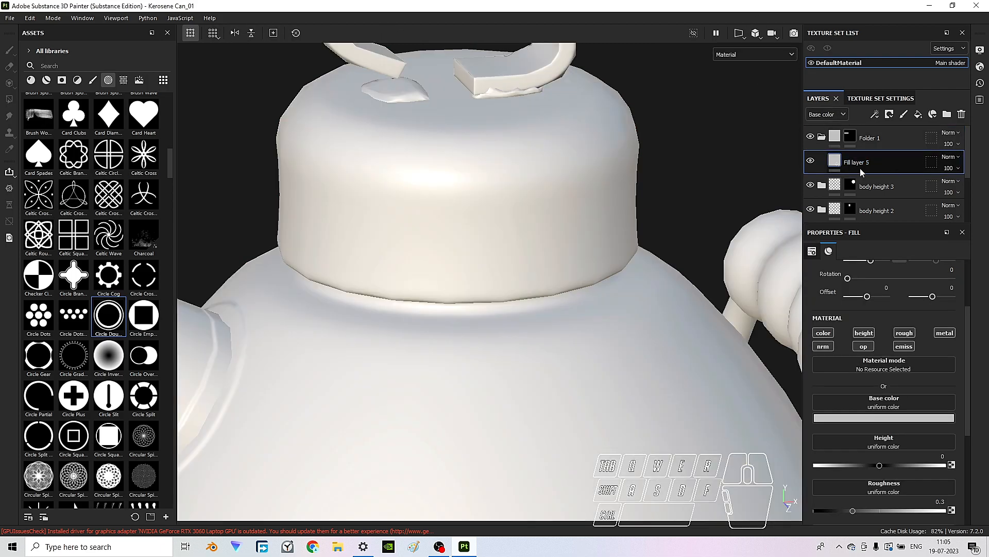
{"action": "right_click", "coordinate": [840, 162]}
{"action": "left_click", "coordinate": [885, 180]}
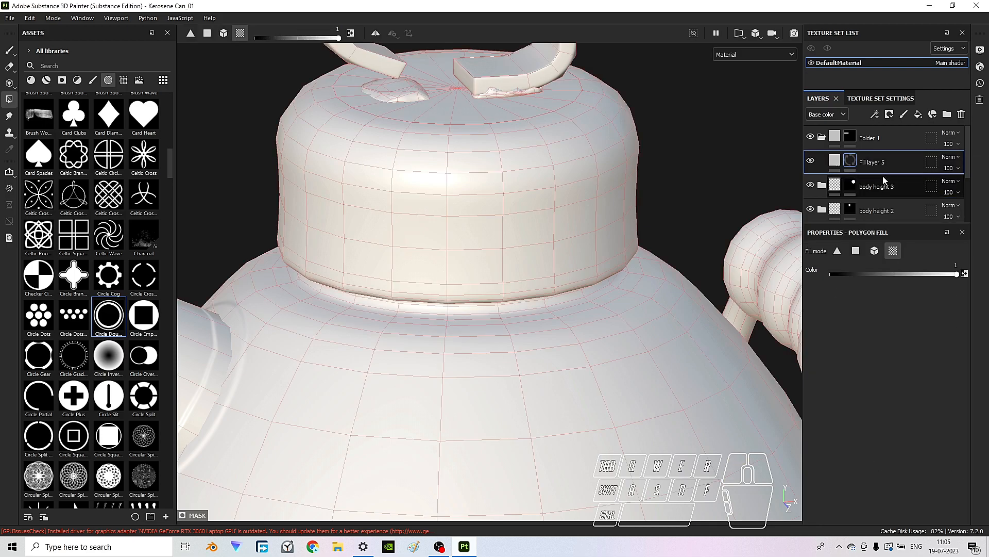
- Keep only the height channel active on Fill layer 5 and set its height to 0.3
{"action": "left_click", "coordinate": [835, 160]}
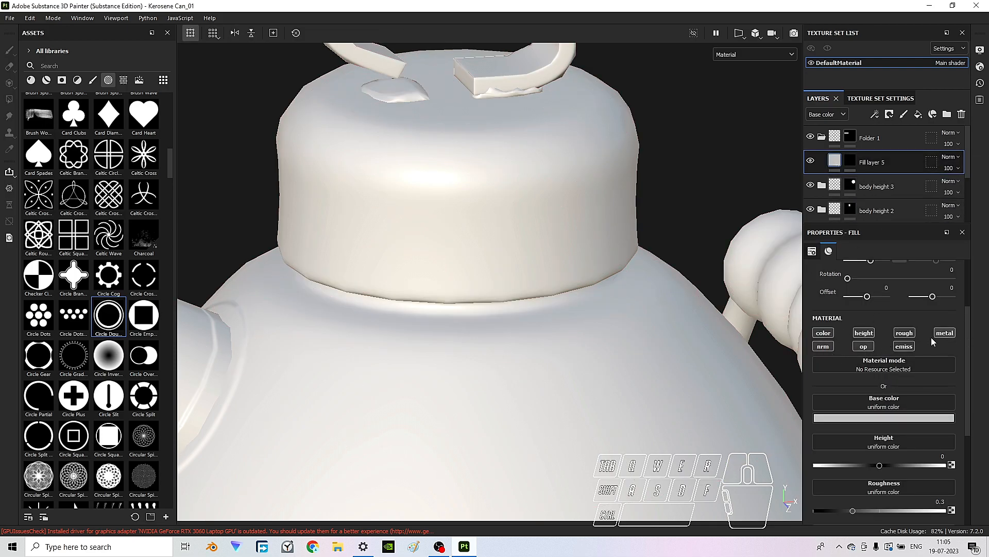
{"action": "left_click", "coordinate": [872, 334]}
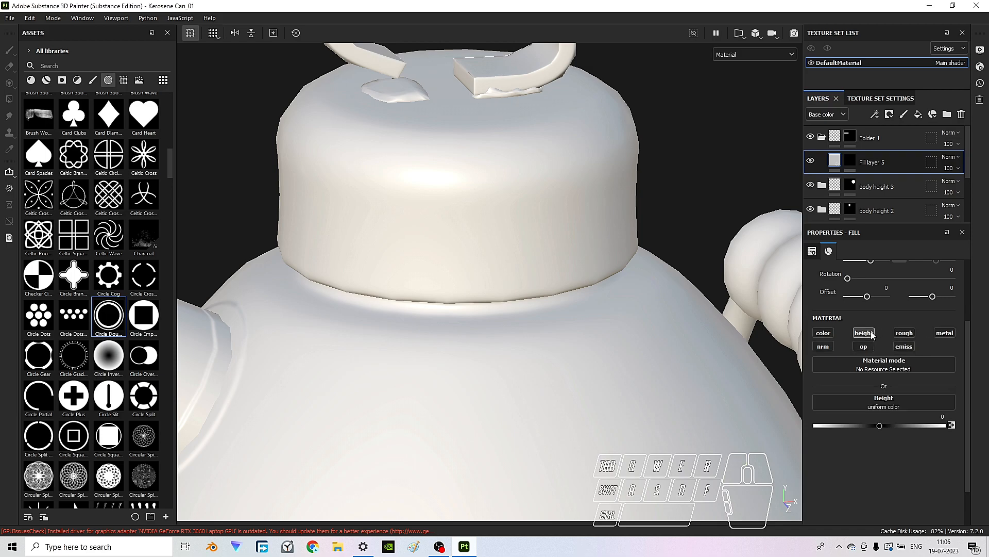
{"action": "left_click", "coordinate": [935, 417]}
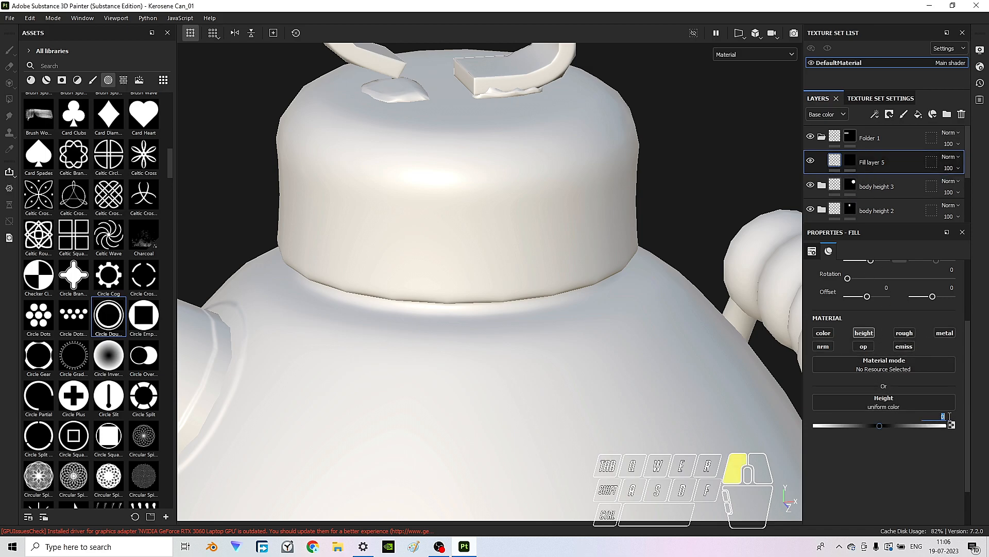
{"action": "type", "text": "0.3"}
{"action": "key", "text": "Return"}
- Add a Paint effect to Fill layer 5's mask
{"action": "left_click", "coordinate": [850, 163]}
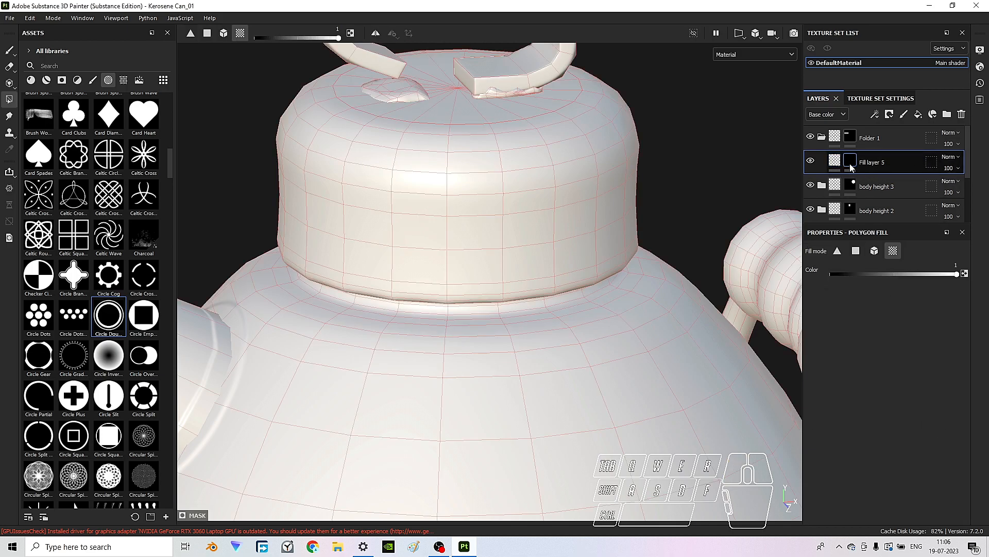
{"action": "left_click", "coordinate": [876, 118]}
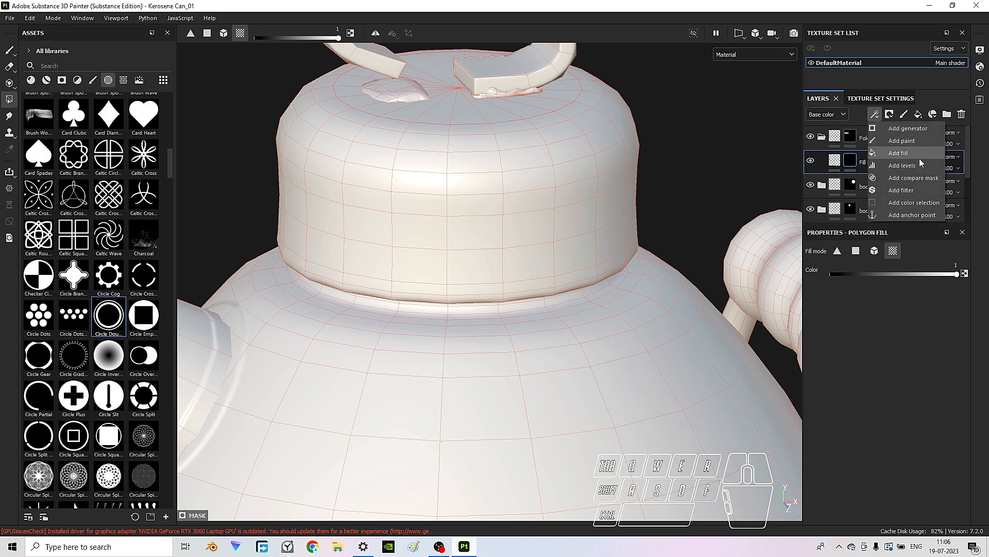
{"action": "left_click", "coordinate": [926, 140]}
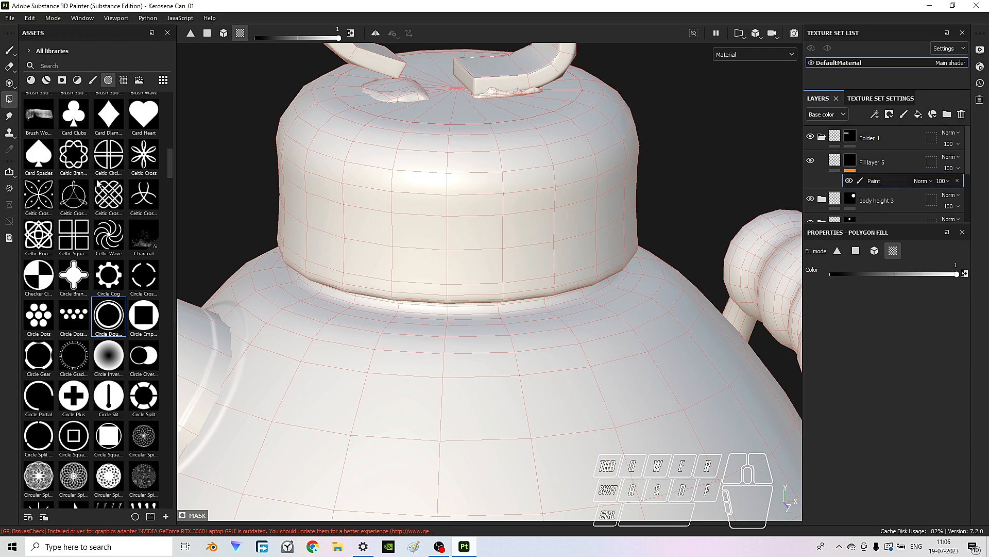
- Browse the texture and alpha assets for a thin line shape suited to the cap's grip detail
{"action": "scroll", "coordinate": [84, 250], "scroll_direction": "up", "scroll_amount": 5}
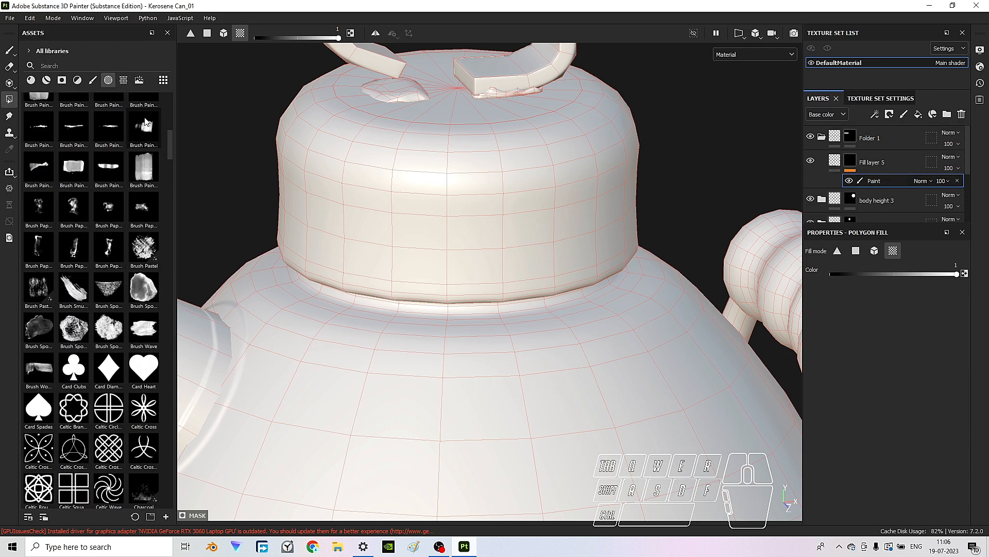
{"action": "left_click", "coordinate": [108, 80]}
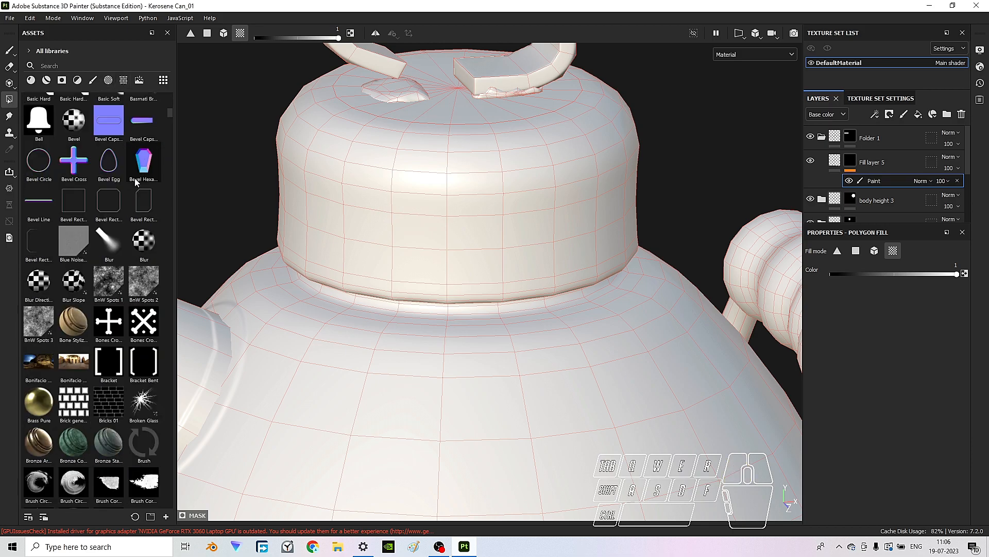
{"action": "left_click", "coordinate": [123, 80]}
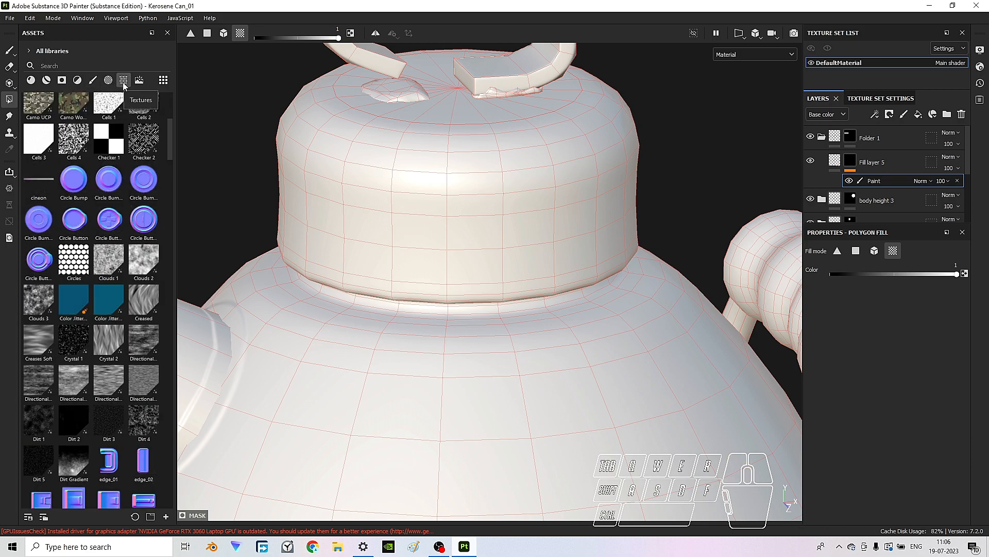
{"action": "left_click_drag", "start_coordinate": [169, 126], "coordinate": [165, 369]}
{"action": "scroll", "coordinate": [145, 255], "scroll_direction": "down", "scroll_amount": 10}
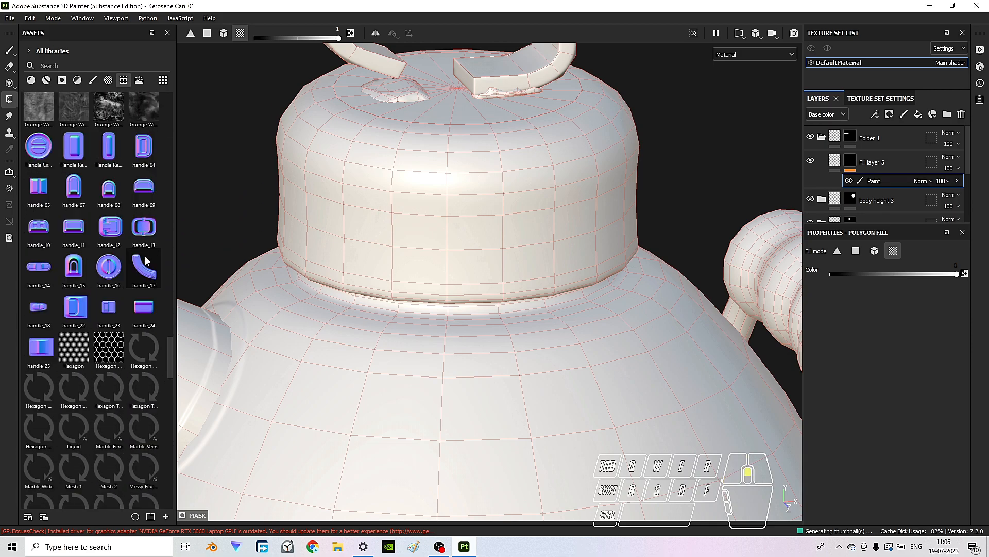
{"action": "scroll", "coordinate": [144, 275], "scroll_direction": "up", "scroll_amount": 10}
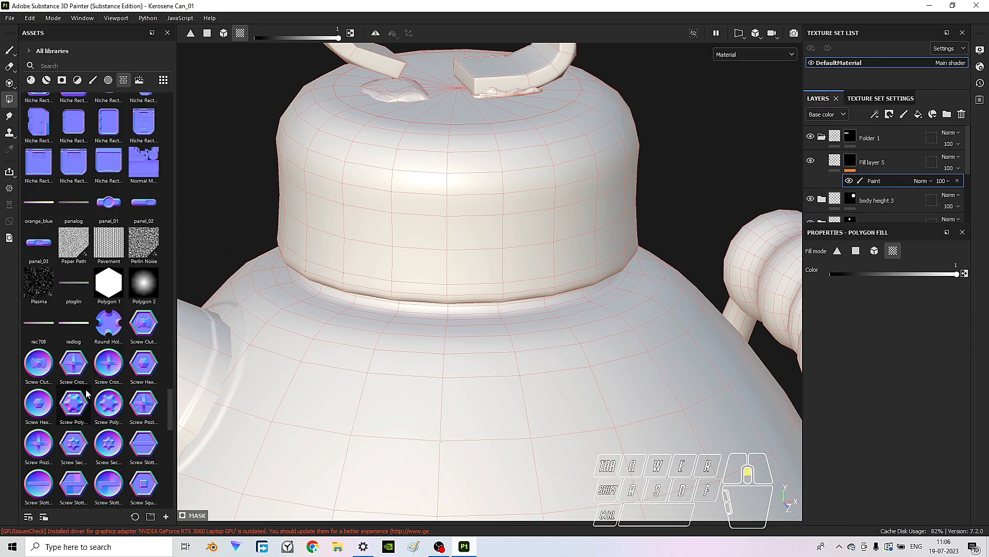
{"action": "scroll", "coordinate": [86, 393], "scroll_direction": "up", "scroll_amount": 15}
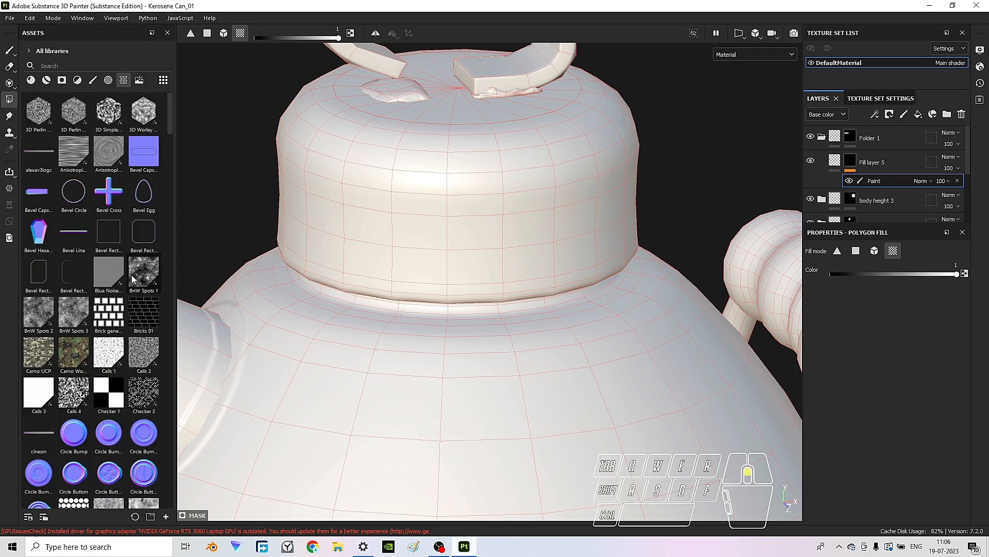
{"action": "left_click", "coordinate": [108, 80]}
{"action": "scroll", "coordinate": [119, 180], "scroll_direction": "down", "scroll_amount": 20}
{"action": "scroll", "coordinate": [119, 181], "scroll_direction": "down", "scroll_amount": 15}
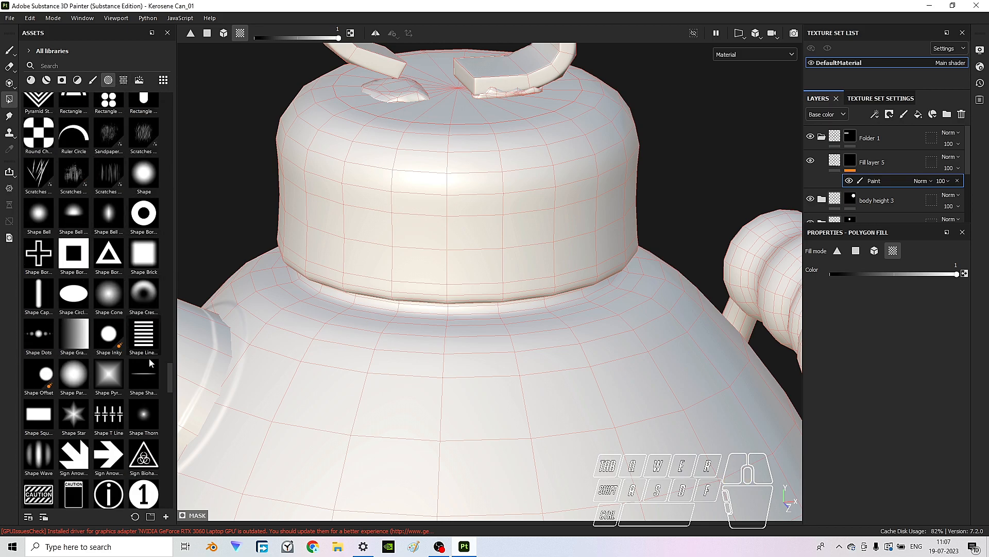
{"action": "mouse_move", "coordinate": [154, 381]}
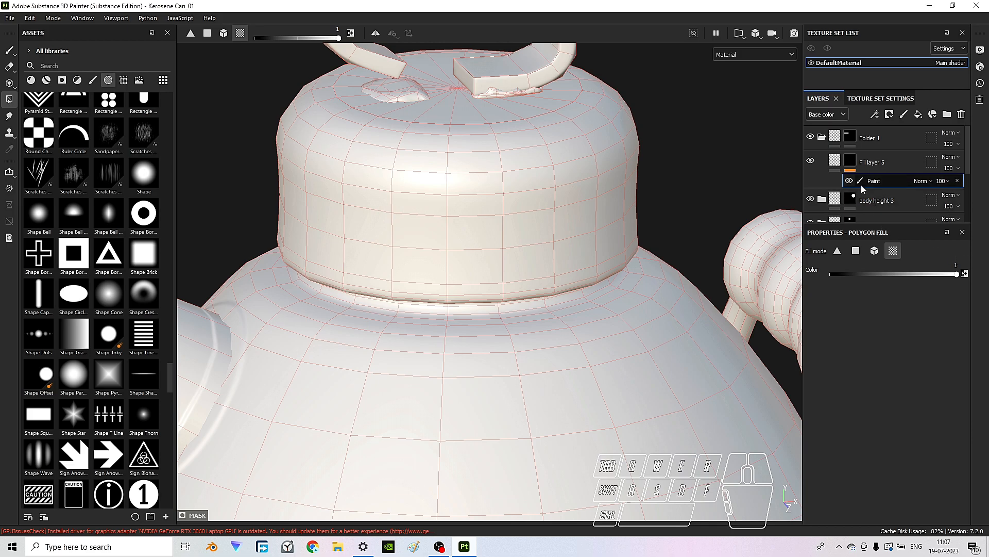
- Switch to the Paint tool, replace the Circle Double alpha with Shape Sharp Line, and reduce the brush size to 14
{"action": "left_click", "coordinate": [10, 49]}
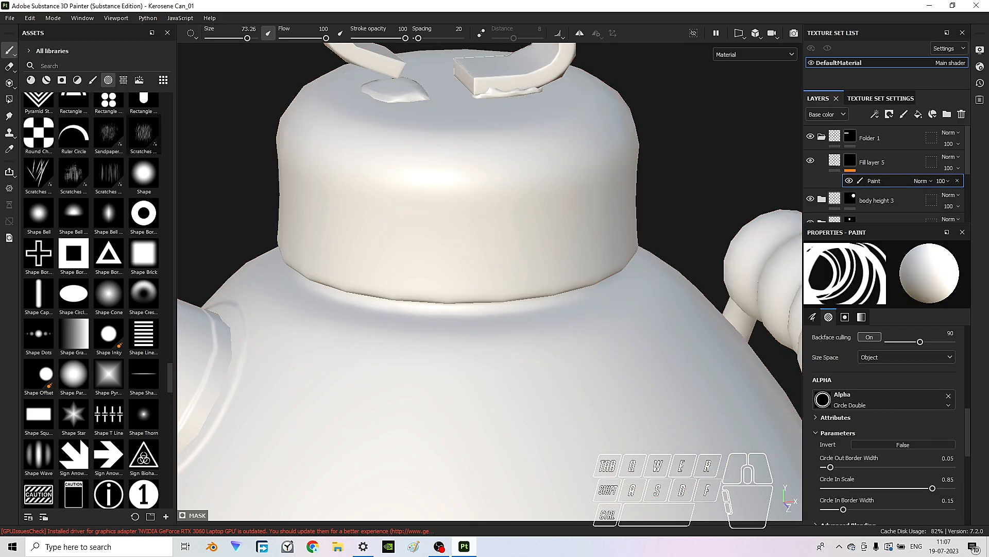
{"action": "left_click", "coordinate": [950, 397]}
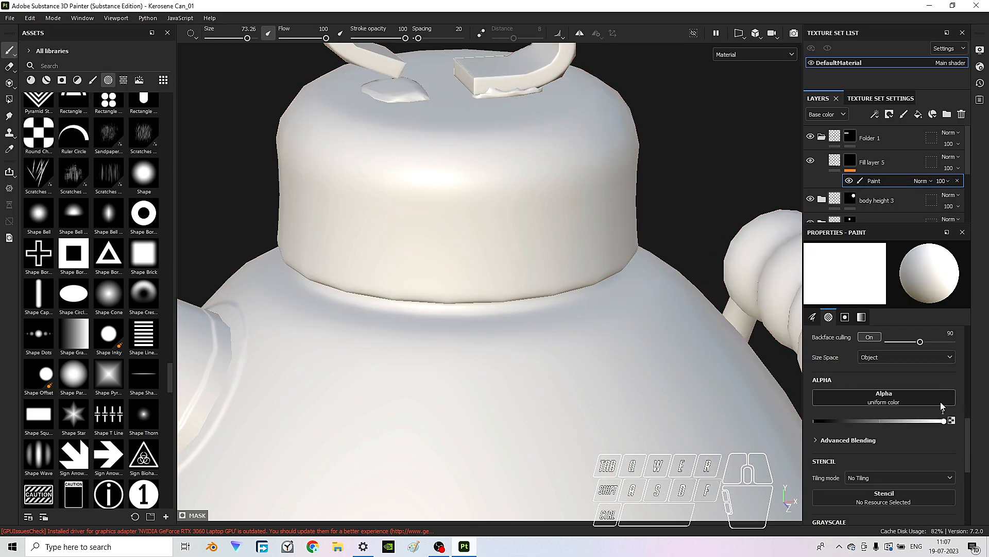
{"action": "scroll", "coordinate": [935, 407], "scroll_direction": "down", "scroll_amount": 3}
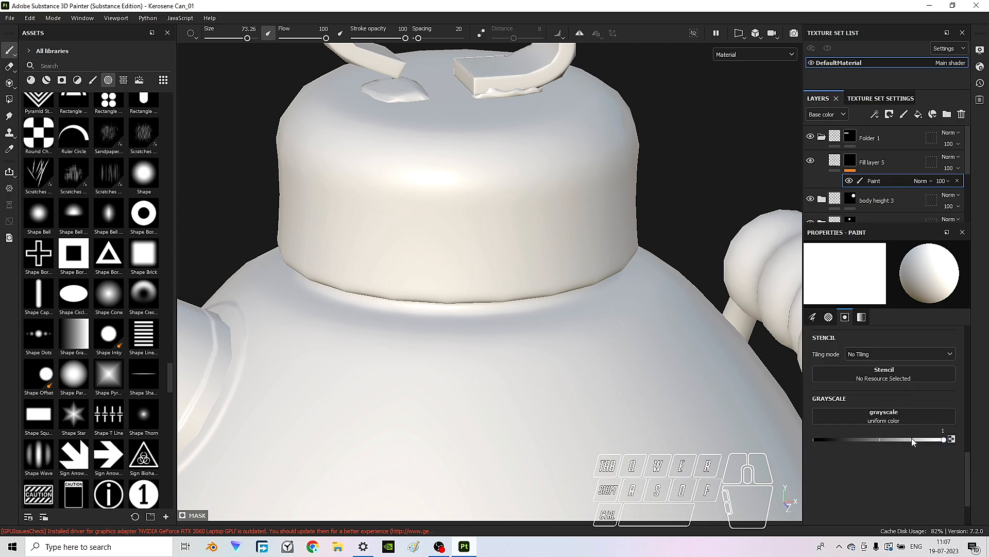
{"action": "scroll", "coordinate": [950, 453], "scroll_direction": "up", "scroll_amount": 2}
{"action": "scroll", "coordinate": [922, 463], "scroll_direction": "up", "scroll_amount": 1}
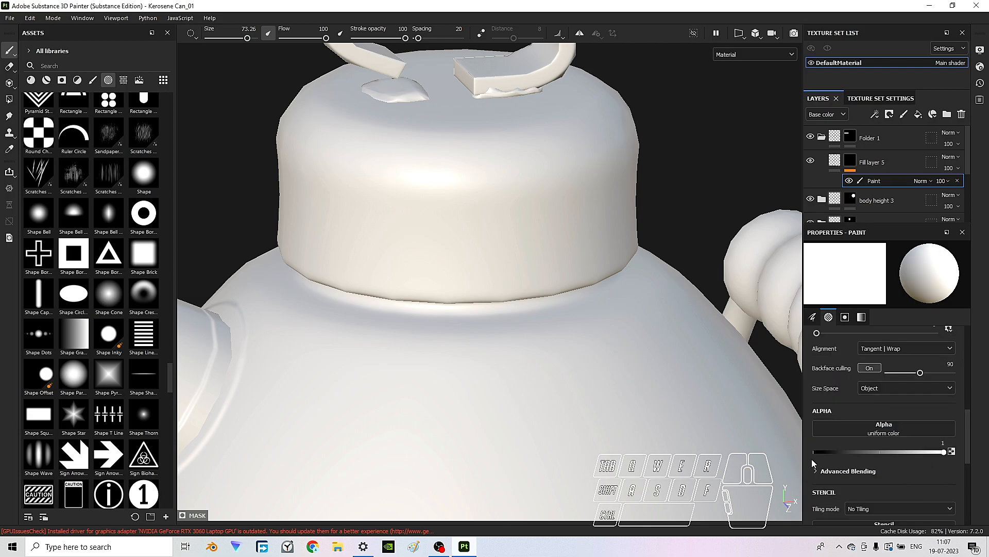
{"action": "left_click", "coordinate": [143, 378]}
{"action": "mouse_move", "coordinate": [143, 379]}
{"action": "left_mouse_down"}
{"action": "mouse_move", "coordinate": [903, 467]}
{"action": "mouse_move", "coordinate": [901, 427]}
{"action": "left_mouse_up"}
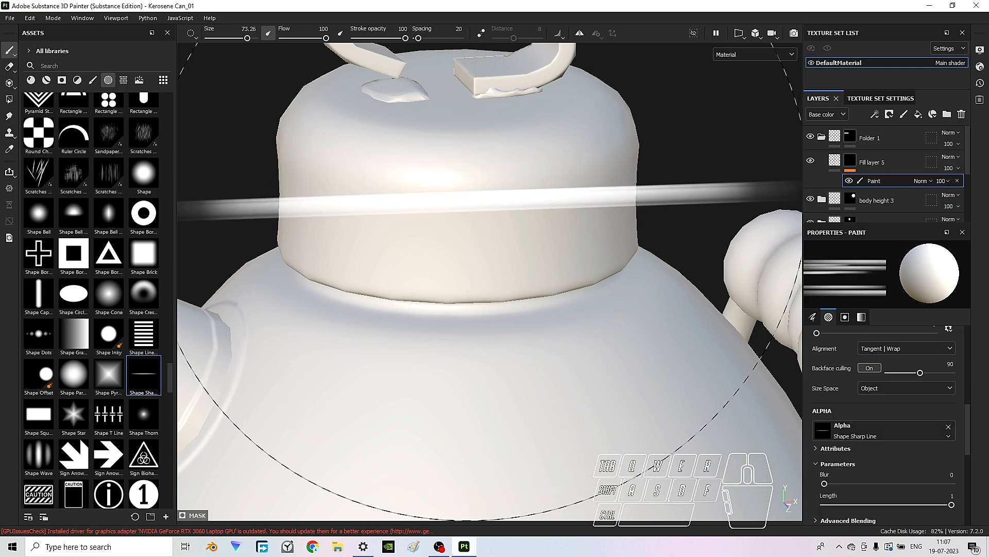
{"action": "right_click_drag", "start_coordinate": [492, 195], "coordinate": [477, 195], "text": "ctrl"}
{"action": "right_click_drag", "start_coordinate": [490, 193], "coordinate": [446, 195], "text": "ctrl"}
- Stamp a test line on the cap's side shell and undo it
{"action": "left_click", "coordinate": [484, 210]}
{"action": "scroll", "coordinate": [644, 263], "scroll_direction": "up", "scroll_amount": 3}
{"action": "mouse_move", "coordinate": [548, 242]}
{"action": "left_mouse_down", "text": "alt"}
{"action": "mouse_move", "coordinate": [530, 181]}
{"action": "mouse_move", "coordinate": [541, 210]}
{"action": "mouse_move", "coordinate": [593, 229]}
{"action": "mouse_move", "coordinate": [732, 72]}
{"action": "left_mouse_up", "text": "alt"}
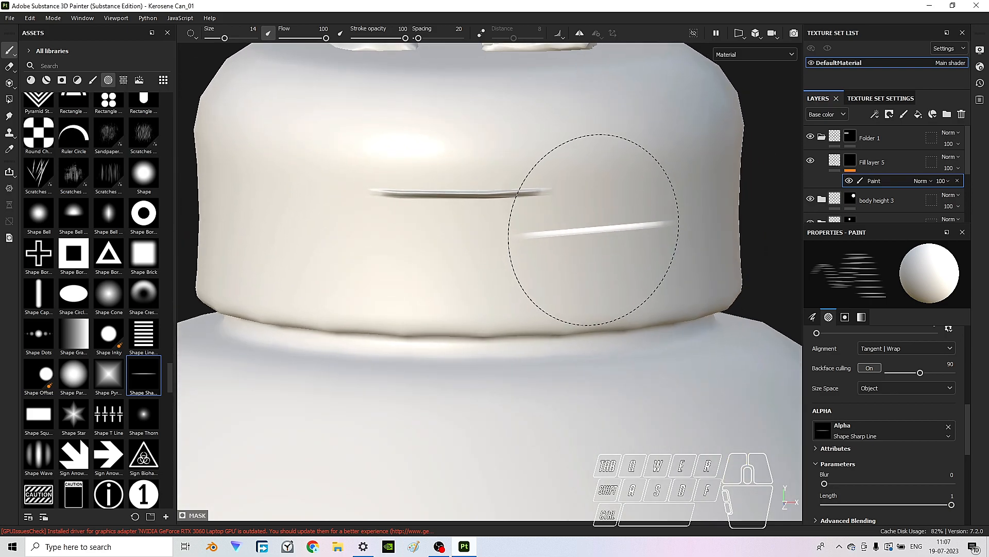
{"action": "key", "text": "ctrl+z"}
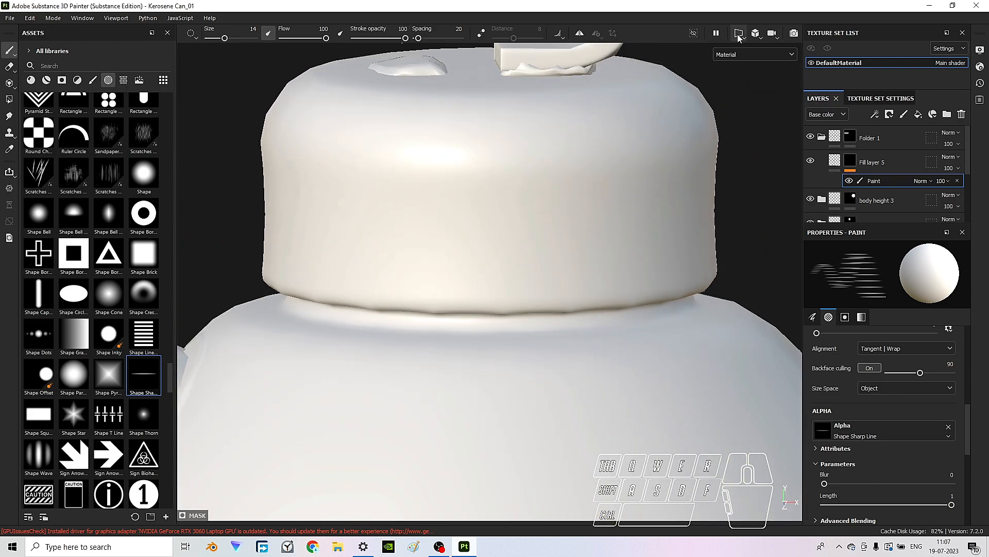
- Switch to the split 3D/2D view and stamp a test line on the cap to locate its side in the UV layout
{"action": "left_click", "coordinate": [737, 37]}
{"action": "left_click", "coordinate": [775, 51]}
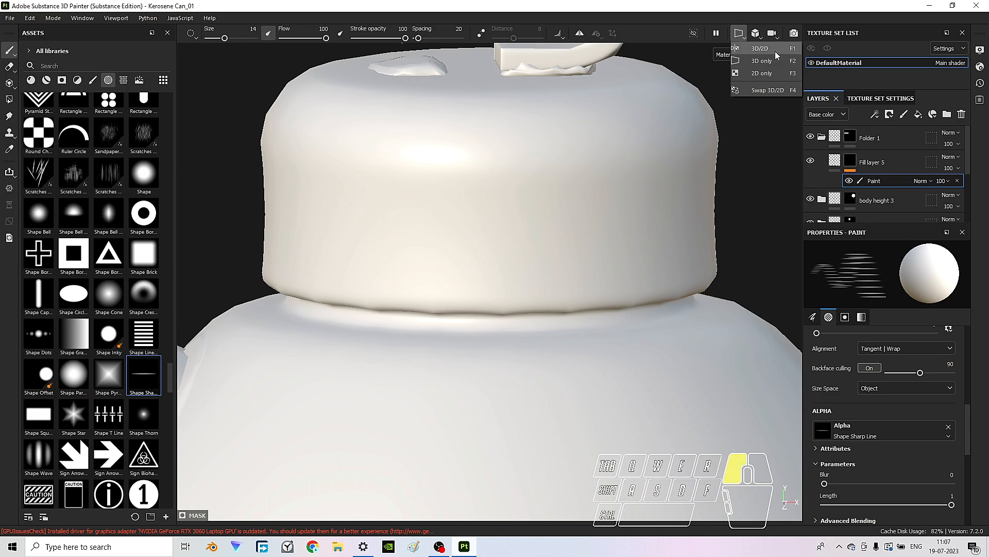
{"action": "scroll", "coordinate": [621, 227], "scroll_direction": "down", "scroll_amount": 6}
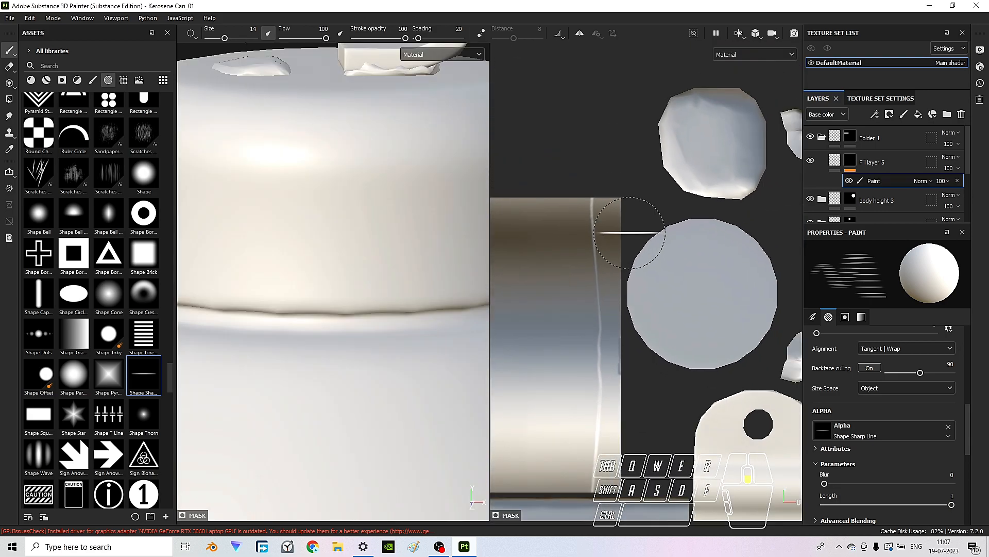
{"action": "left_click", "coordinate": [353, 212]}
{"action": "middle_click_drag", "start_coordinate": [611, 298], "coordinate": [637, 225]}
{"action": "scroll", "coordinate": [637, 226], "scroll_direction": "up", "scroll_amount": 3}
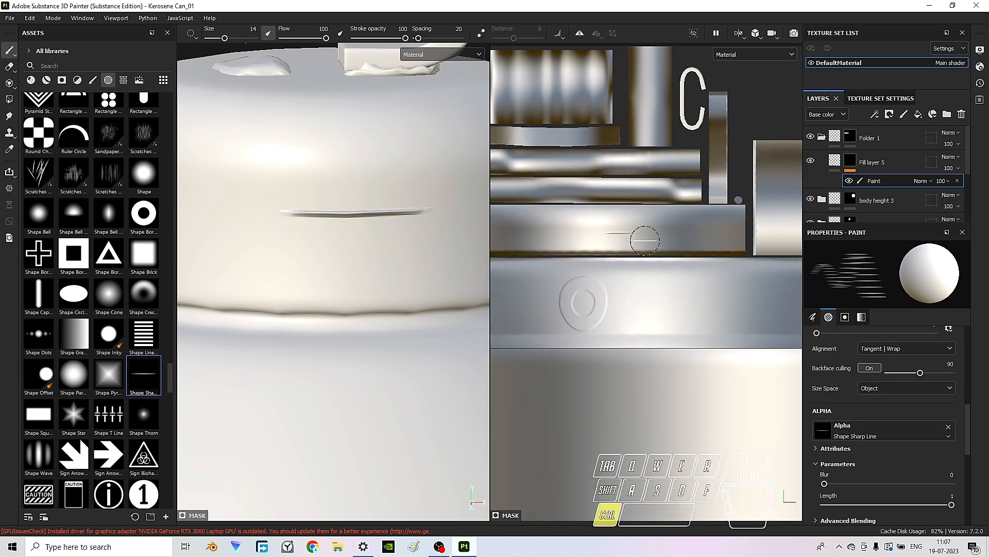
- Hide the surrounding panels and widen the 2D view around the UV strip of the cap's side
{"action": "key", "text": "Tab"}
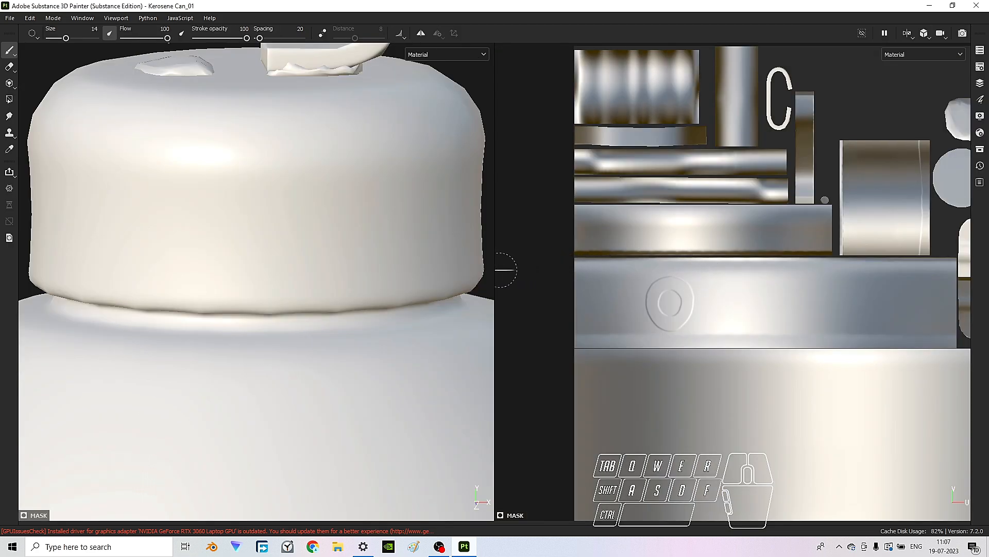
{"action": "left_click_drag", "start_coordinate": [493, 269], "coordinate": [379, 267]}
{"action": "mouse_move", "coordinate": [744, 261]}
{"action": "middle_mouse_down"}
{"action": "mouse_move", "coordinate": [678, 263]}
{"action": "mouse_move", "coordinate": [689, 264]}
{"action": "mouse_move", "coordinate": [603, 251]}
{"action": "middle_mouse_up"}
{"action": "scroll", "coordinate": [621, 270], "scroll_direction": "up", "scroll_amount": 2}
{"action": "scroll", "coordinate": [605, 254], "scroll_direction": "up", "scroll_amount": 2}
{"action": "scroll", "coordinate": [605, 253], "scroll_direction": "up", "scroll_amount": 1}
{"action": "scroll", "coordinate": [651, 257], "scroll_direction": "down", "scroll_amount": 1}
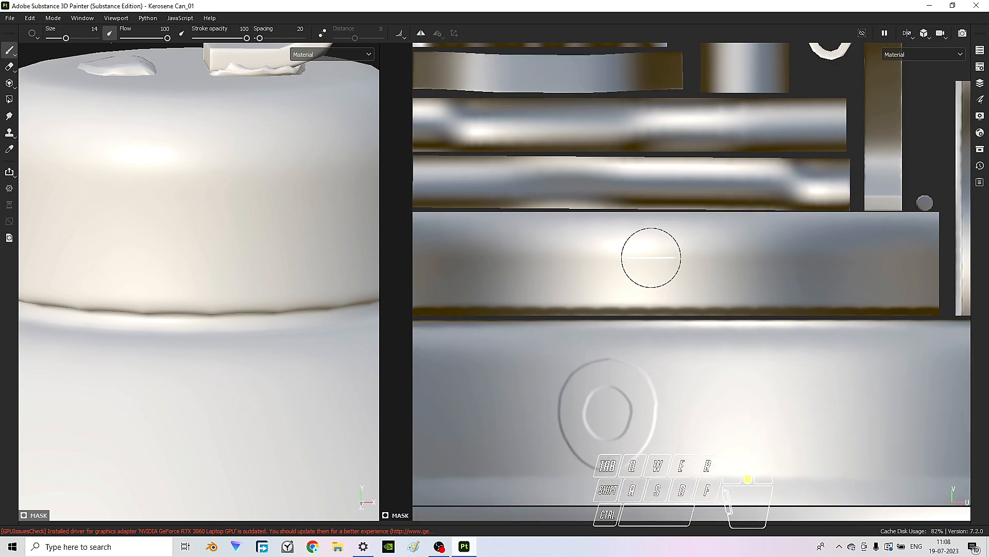
- Stamp staggered horizontal lines across the right part of the cap's UV strip in the 2D view
{"action": "scroll", "coordinate": [237, 246], "scroll_direction": "down", "scroll_amount": 5}
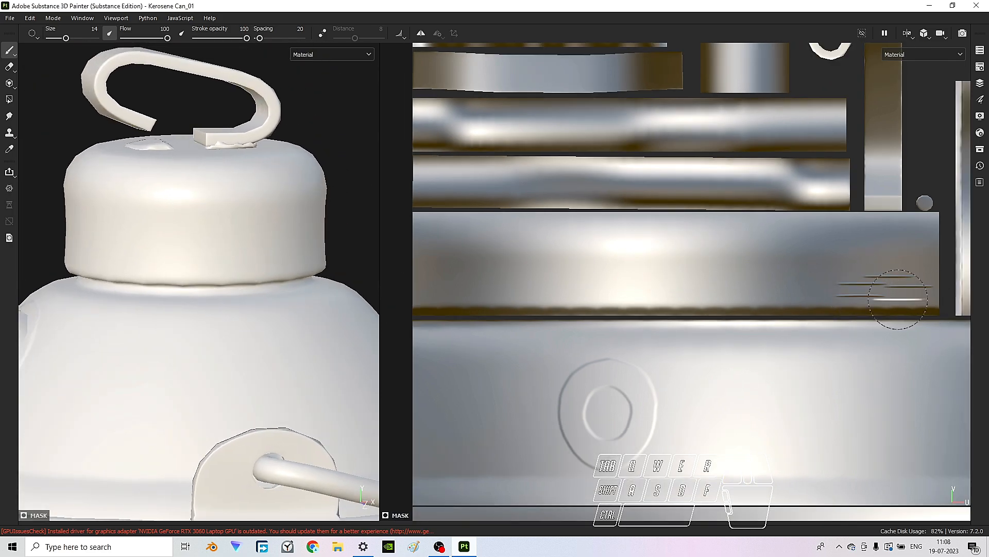
{"action": "left_click_drag", "start_coordinate": [287, 265], "coordinate": [238, 249], "text": "alt"}
{"action": "right_click_drag", "start_coordinate": [239, 250], "coordinate": [350, 253], "text": "shift"}
{"action": "left_click", "coordinate": [794, 293]}
{"action": "left_click", "coordinate": [760, 266]}
{"action": "left_click", "coordinate": [823, 249]}
{"action": "left_click", "coordinate": [897, 255]}
{"action": "left_click", "coordinate": [910, 266]}
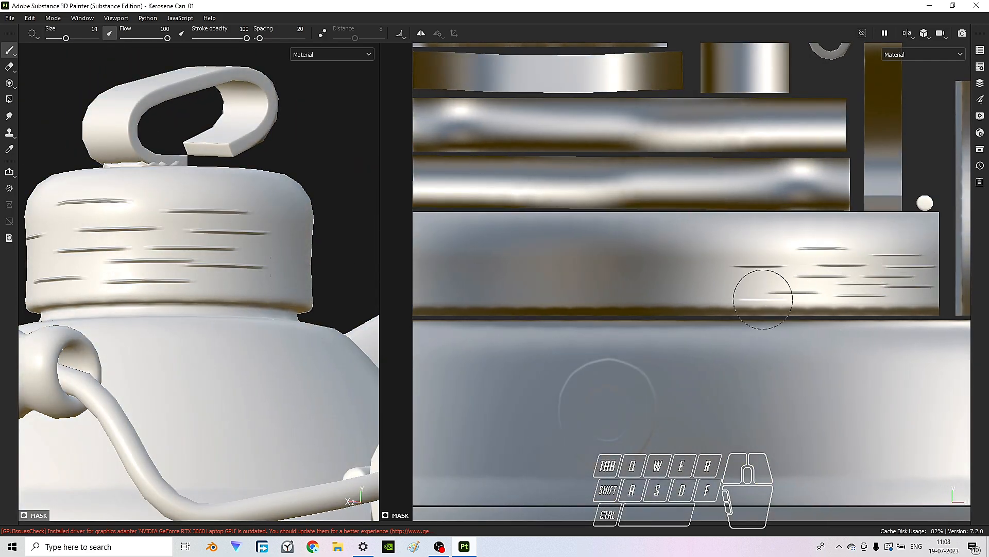
{"action": "left_click", "coordinate": [702, 270]}
{"action": "left_click", "coordinate": [751, 248]}
{"action": "left_click", "coordinate": [709, 258]}
- Continue the staggered line stamps across the middle of the cap's UV strip, turning the 3D model to follow the coverage
{"action": "middle_click_drag", "start_coordinate": [684, 274], "coordinate": [775, 267], "text": "alt"}
{"action": "right_click_drag", "start_coordinate": [775, 267], "coordinate": [667, 268], "text": "shift"}
{"action": "left_click_drag", "start_coordinate": [294, 262], "coordinate": [123, 276], "text": "alt"}
{"action": "mouse_move", "coordinate": [124, 276]}
{"action": "middle_mouse_down", "text": "alt"}
{"action": "mouse_move", "coordinate": [156, 295]}
{"action": "mouse_move", "coordinate": [73, 287]}
{"action": "middle_mouse_up", "text": "alt"}
{"action": "left_click", "coordinate": [695, 267]}
{"action": "left_click", "coordinate": [716, 277]}
{"action": "left_click", "coordinate": [721, 285]}
{"action": "left_click", "coordinate": [727, 292]}
{"action": "left_click", "coordinate": [732, 246]}
{"action": "left_click", "coordinate": [670, 253]}
{"action": "left_click", "coordinate": [594, 264]}
{"action": "left_click", "coordinate": [594, 245]}
{"action": "left_click", "coordinate": [639, 275]}
{"action": "left_click", "coordinate": [635, 287]}
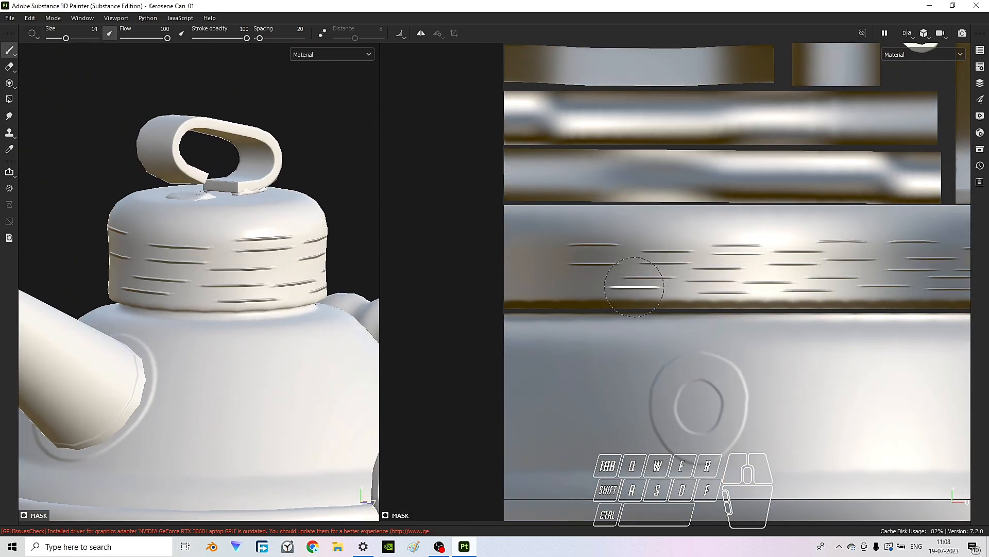
- Stamp more staggered lines over the left end of the cap's UV strip up to the seam
{"action": "left_click", "coordinate": [773, 237]}
{"action": "middle_click_drag", "start_coordinate": [589, 278], "coordinate": [726, 272], "text": "alt"}
{"action": "left_click", "coordinate": [701, 270]}
{"action": "right_click_drag", "start_coordinate": [685, 257], "coordinate": [592, 258], "text": "shift"}
{"action": "left_click_drag", "start_coordinate": [67, 256], "coordinate": [188, 258], "text": "alt"}
{"action": "middle_click_drag", "start_coordinate": [188, 258], "coordinate": [371, 258], "text": "alt"}
{"action": "left_click", "coordinate": [666, 258]}
{"action": "left_click", "coordinate": [653, 240]}
{"action": "left_click", "coordinate": [654, 265]}
{"action": "left_click", "coordinate": [654, 280]}
{"action": "left_click", "coordinate": [711, 290]}
{"action": "left_click", "coordinate": [722, 281]}
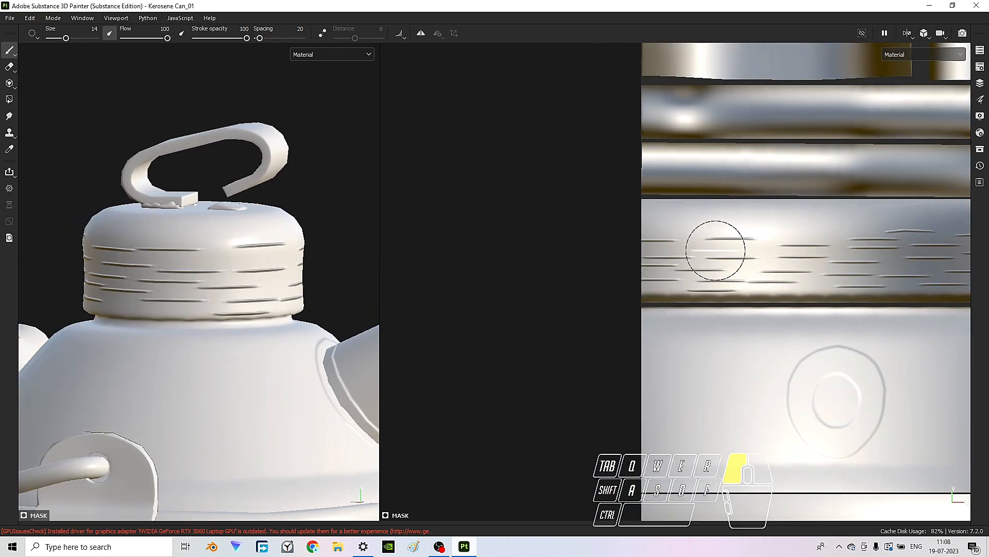
{"action": "left_click", "coordinate": [716, 250]}
- Reduce the brush size to 11.84 and fill gaps between the lines in the left part of the cap's UV strip
{"action": "scroll", "coordinate": [749, 257], "scroll_direction": "up", "scroll_amount": 2}
{"action": "middle_click_drag", "start_coordinate": [750, 257], "coordinate": [733, 258], "text": "alt"}
{"action": "right_click_drag", "start_coordinate": [733, 258], "coordinate": [690, 263], "text": "ctrl"}
{"action": "left_click", "coordinate": [628, 248]}
{"action": "left_click", "coordinate": [654, 228]}
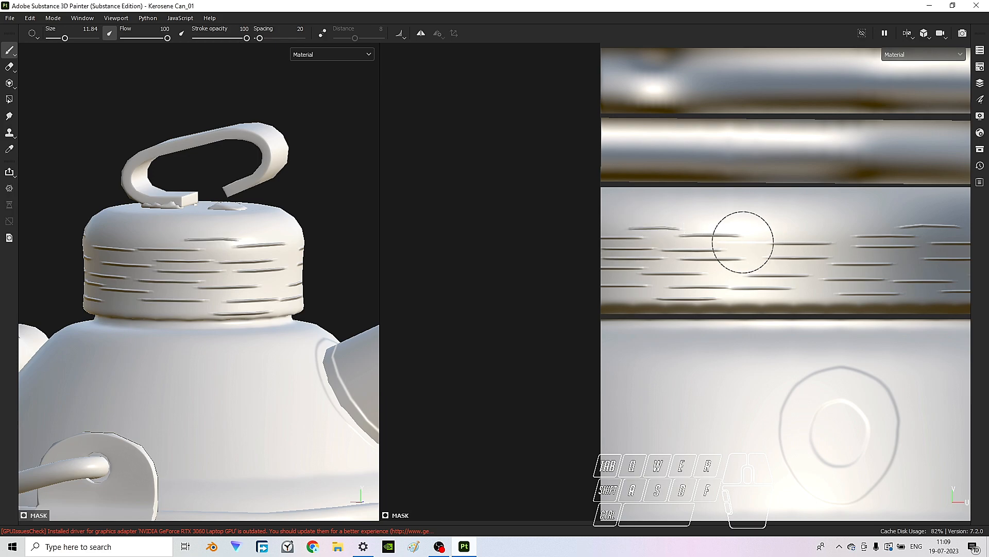
{"action": "left_click", "coordinate": [733, 242]}
{"action": "scroll", "coordinate": [733, 267], "scroll_direction": "up", "scroll_amount": 2}
{"action": "left_click", "coordinate": [726, 268]}
{"action": "left_click", "coordinate": [585, 301]}
{"action": "middle_click_drag", "start_coordinate": [854, 300], "coordinate": [742, 293], "text": "alt"}
{"action": "scroll", "coordinate": [742, 294], "scroll_direction": "up", "scroll_amount": 1}
{"action": "left_click", "coordinate": [727, 286]}
{"action": "left_click", "coordinate": [716, 215]}
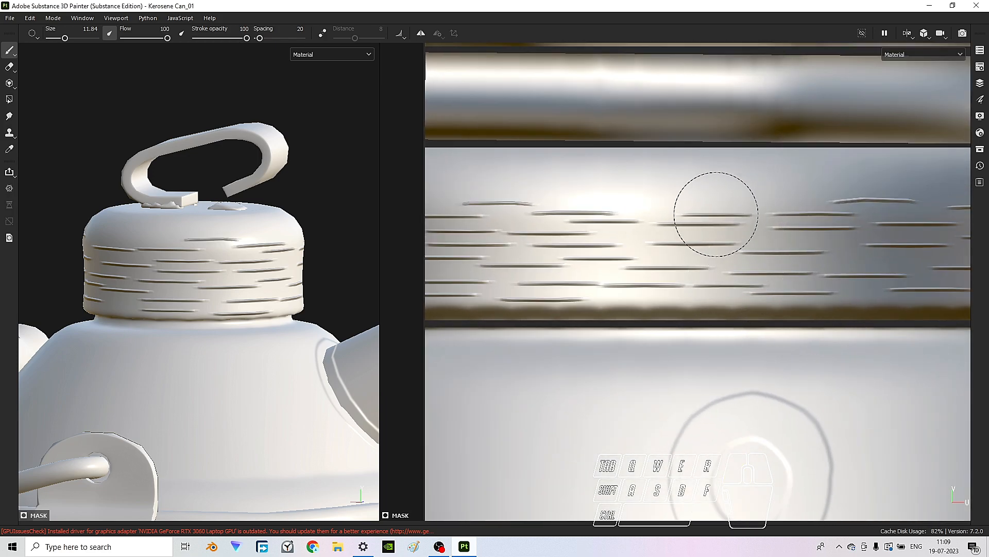
- Switch to the 2D-only view and add another line stamp in the lower right part of the cap's UV strip
{"action": "left_click", "coordinate": [907, 32]}
{"action": "left_click", "coordinate": [925, 74]}
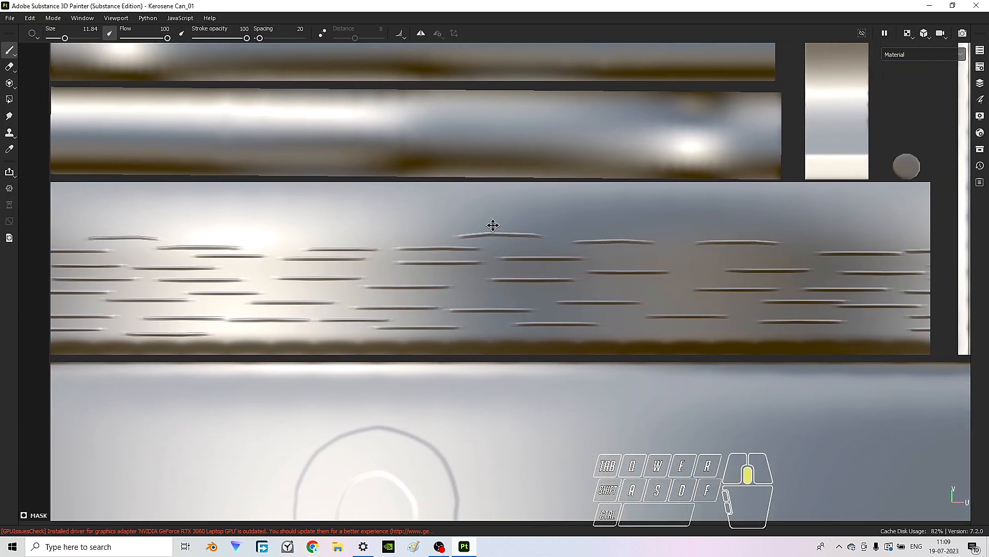
{"action": "left_click", "coordinate": [732, 329]}
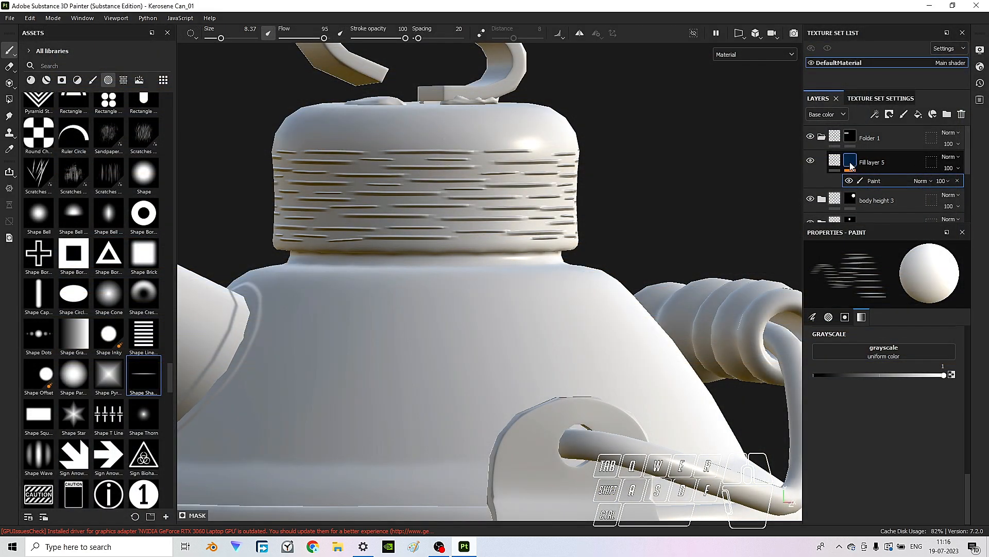
- Add a Warp filter to Fill layer 5's mask above the Paint effect
{"action": "left_click", "coordinate": [851, 164]}
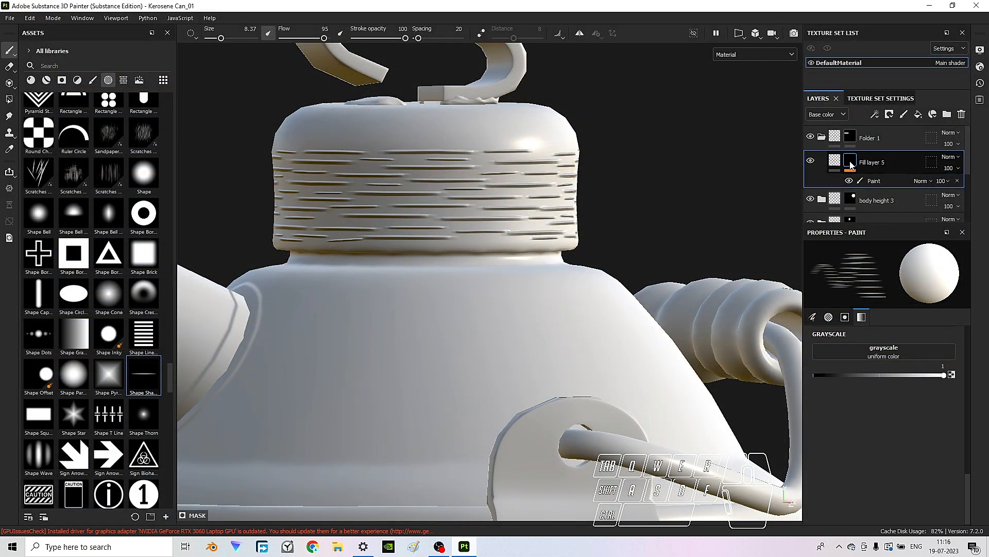
{"action": "left_click", "coordinate": [874, 114]}
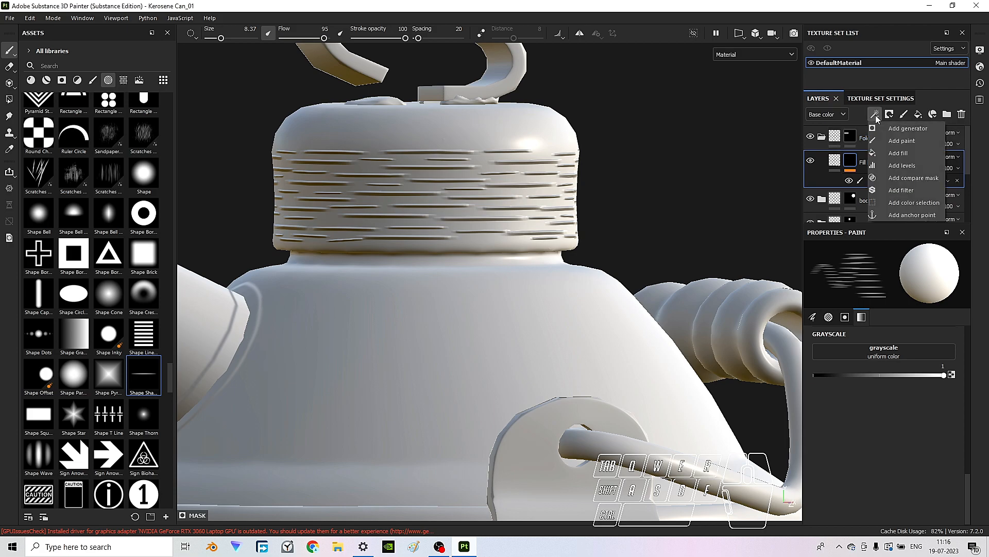
{"action": "left_click", "coordinate": [919, 188]}
{"action": "left_click", "coordinate": [935, 273]}
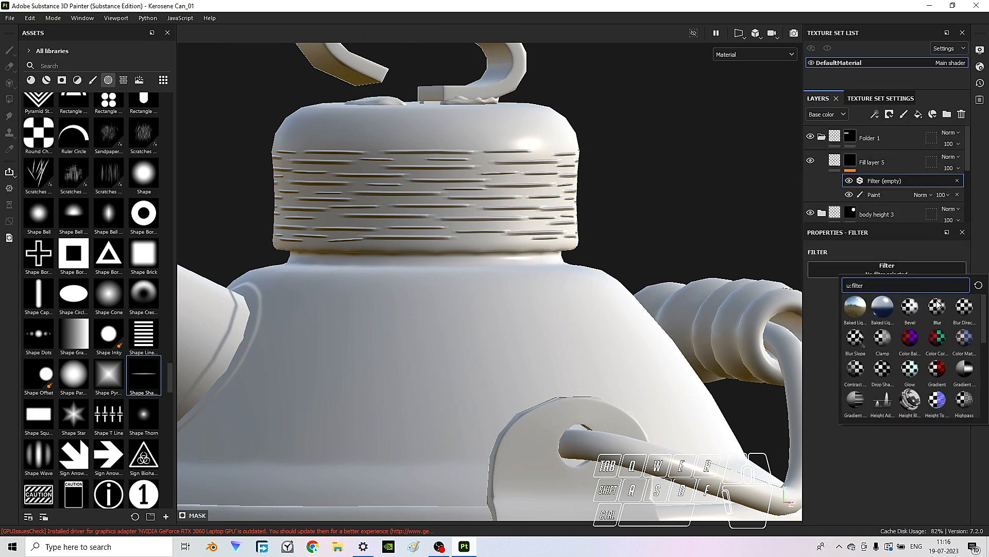
{"action": "scroll", "coordinate": [948, 359], "scroll_direction": "down", "scroll_amount": 5}
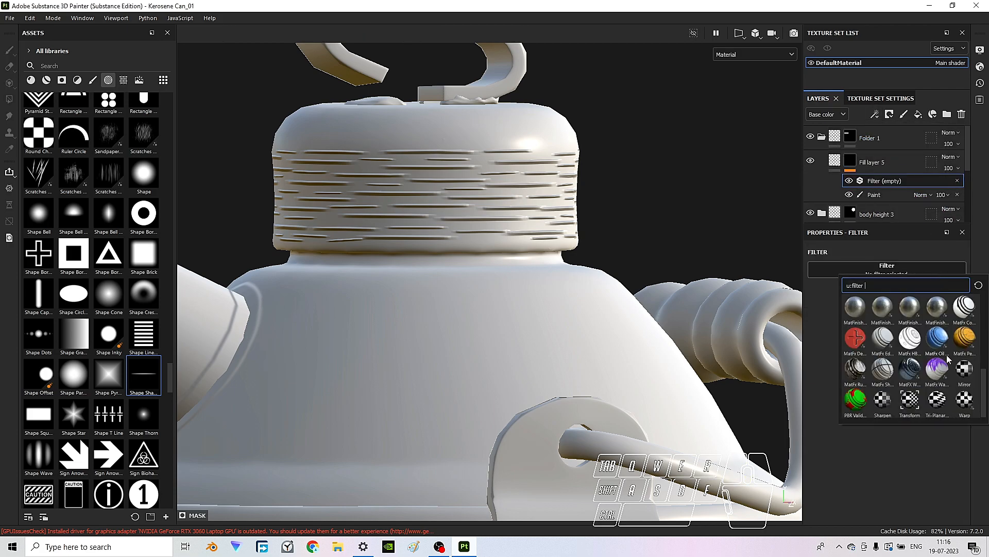
{"action": "left_click", "coordinate": [965, 398]}
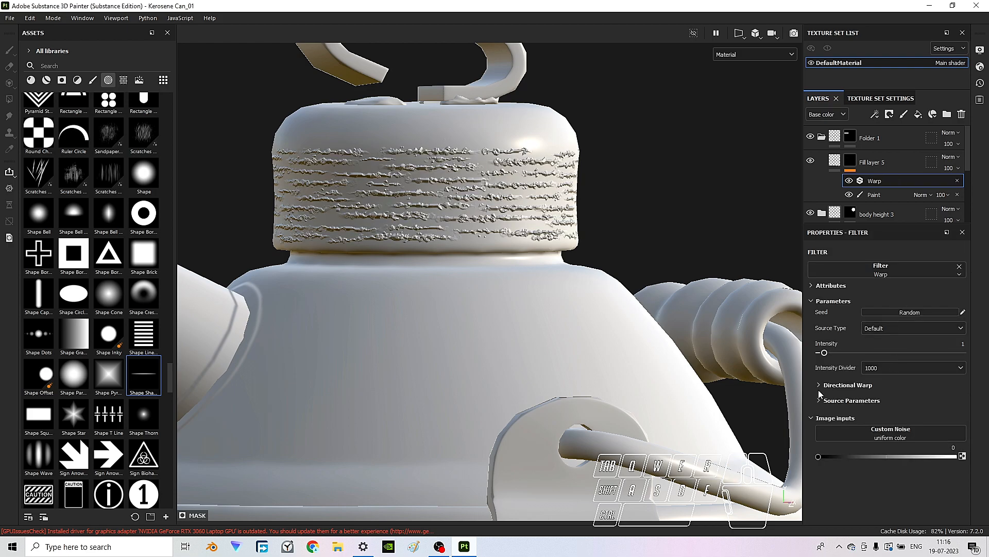
- Set the Warp filter's intensity to 32 and its source blur to 0.5
{"action": "left_click_drag", "start_coordinate": [849, 351], "coordinate": [962, 353]}
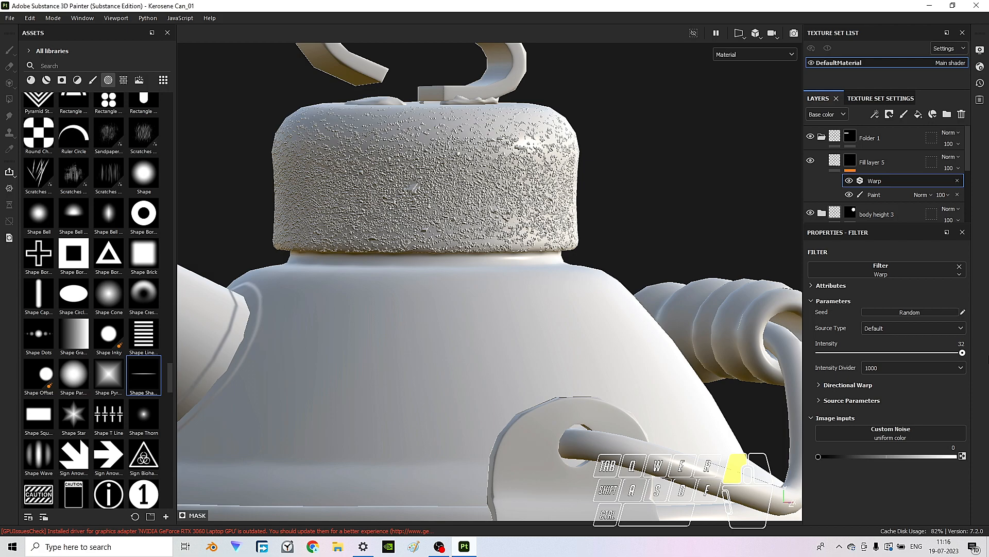
{"action": "left_click", "coordinate": [821, 401]}
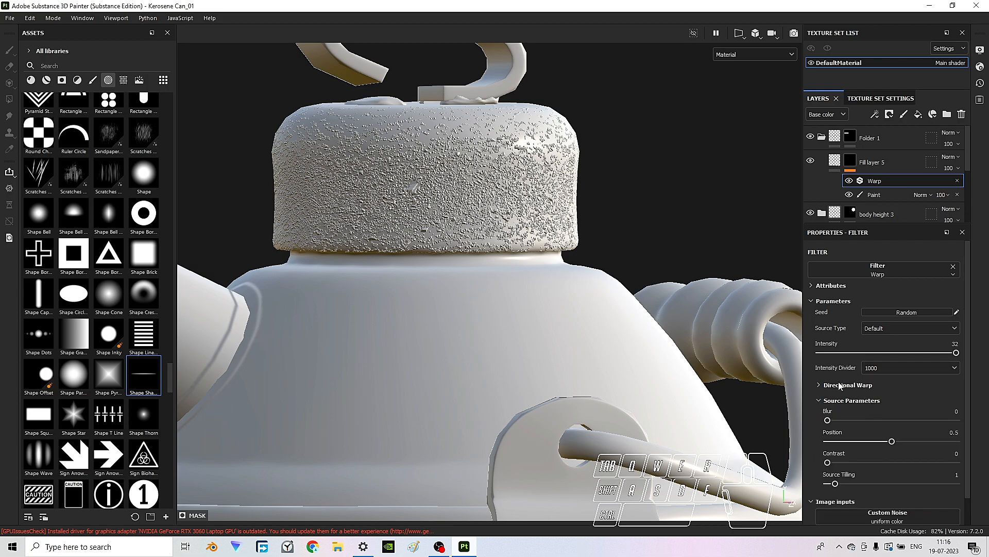
{"action": "scroll", "coordinate": [870, 348], "scroll_direction": "down", "scroll_amount": 1}
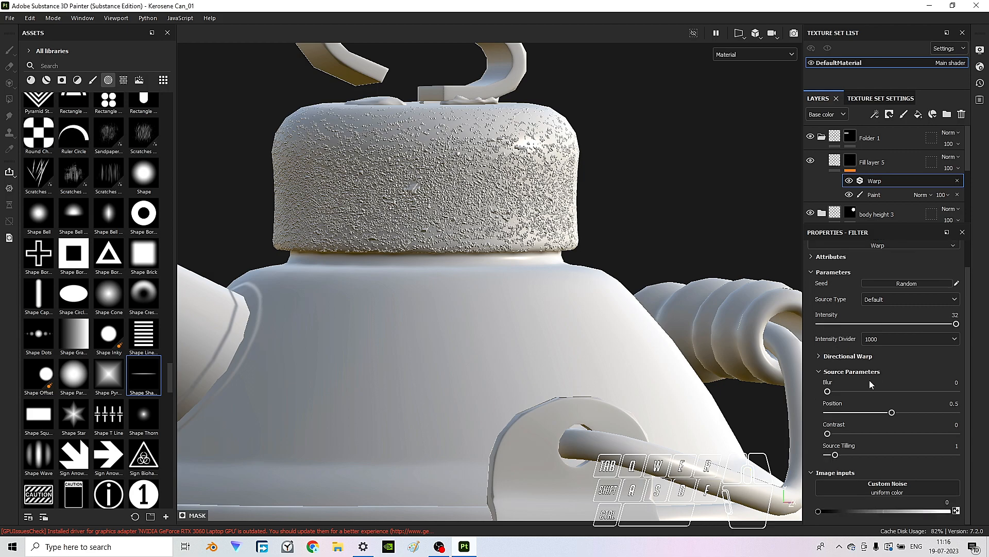
{"action": "left_click", "coordinate": [841, 391]}
{"action": "left_click_drag", "start_coordinate": [841, 391], "coordinate": [843, 391]}
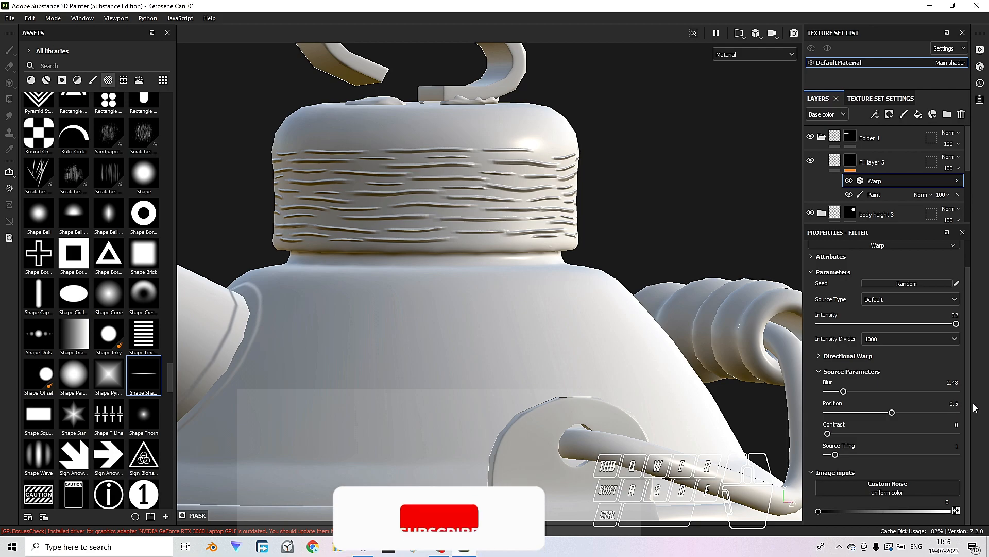
{"action": "left_click", "coordinate": [953, 382]}
{"action": "type", "text": ".5"}
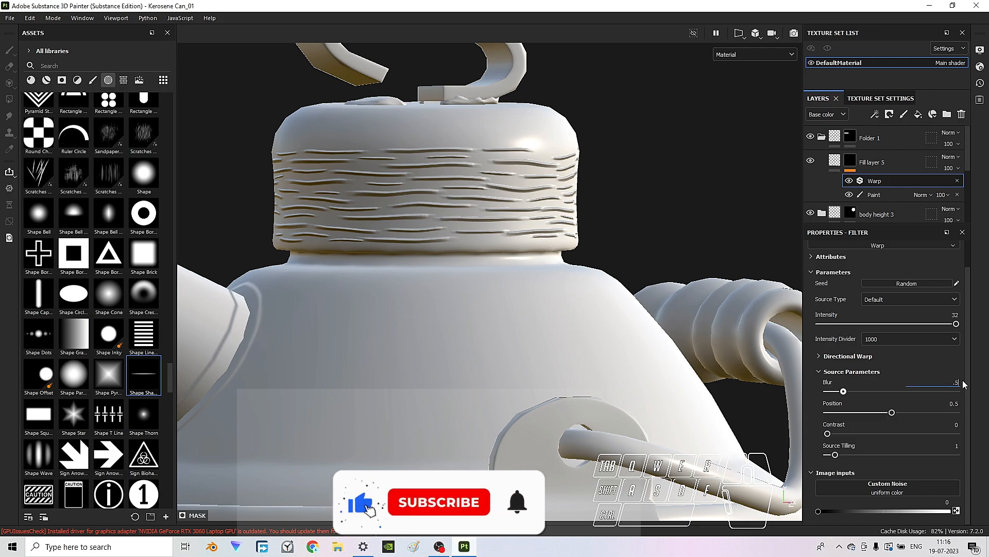
{"action": "key", "text": "Return"}
- Lower the Warp filter's source tiling to 0.2 and set its source position to 0.52
{"action": "scroll", "coordinate": [493, 212], "scroll_direction": "up", "scroll_amount": 5}
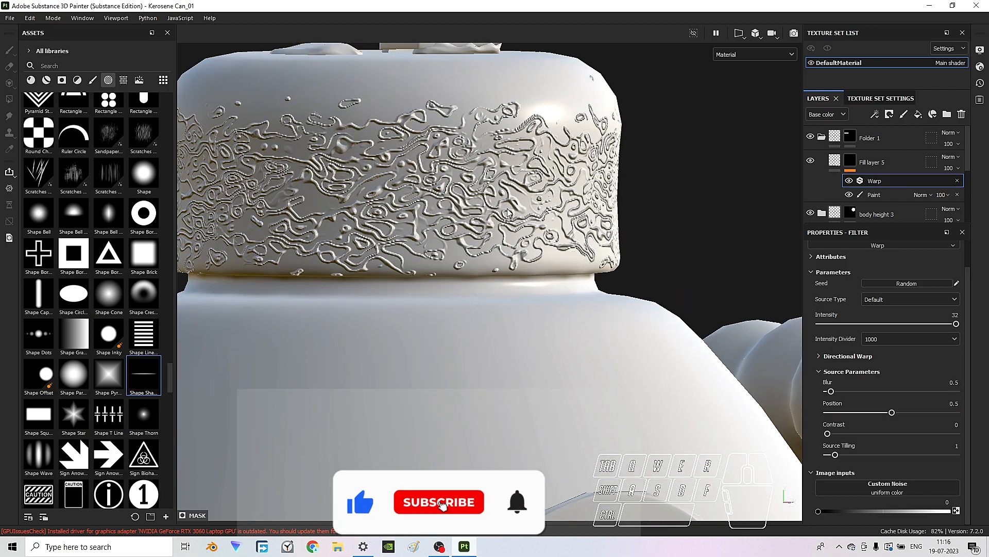
{"action": "middle_click_drag", "start_coordinate": [493, 212], "coordinate": [585, 245]}
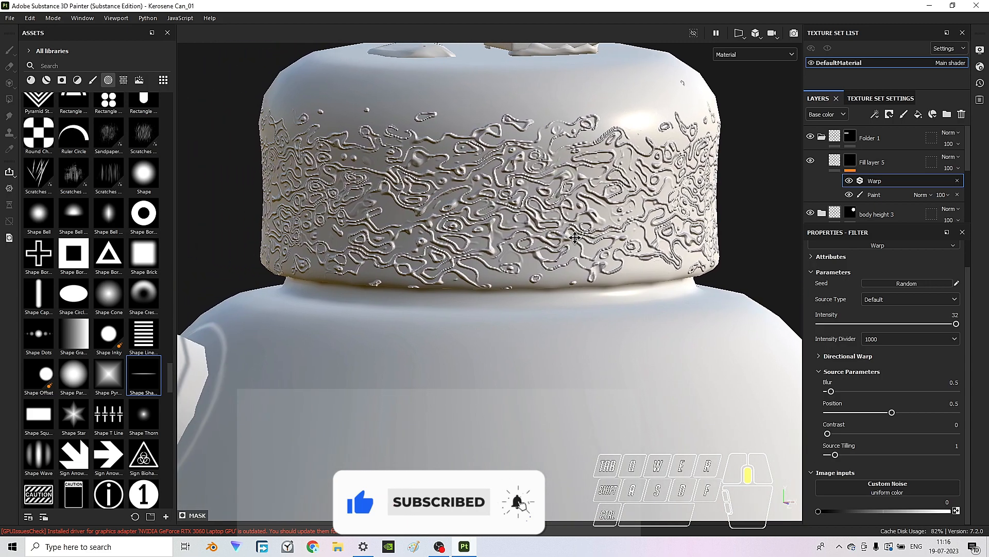
{"action": "scroll", "coordinate": [584, 245], "scroll_direction": "up", "scroll_amount": 1}
{"action": "left_click_drag", "start_coordinate": [836, 455], "coordinate": [830, 459]}
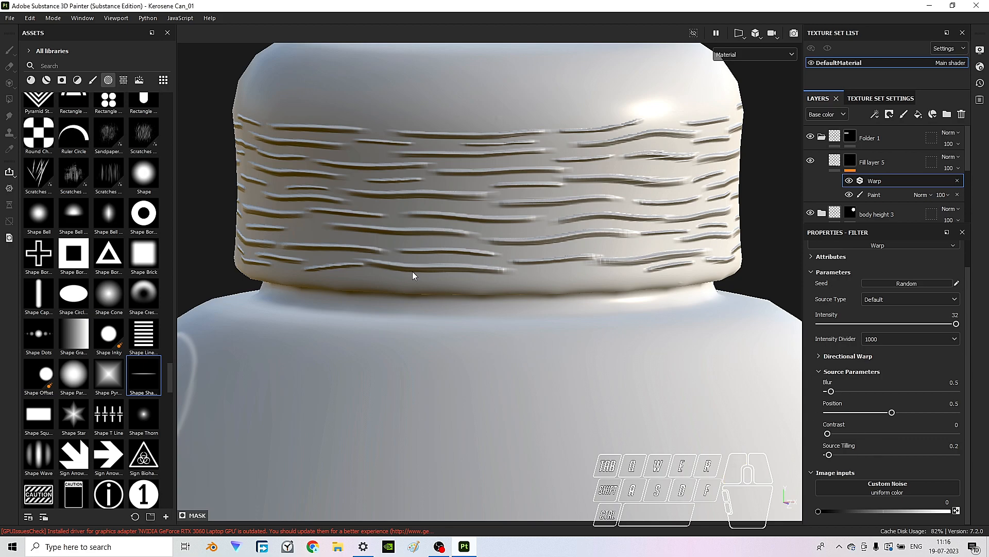
{"action": "scroll", "coordinate": [421, 248], "scroll_direction": "down", "scroll_amount": 2}
{"action": "left_click_drag", "start_coordinate": [421, 249], "coordinate": [497, 295], "text": "alt"}
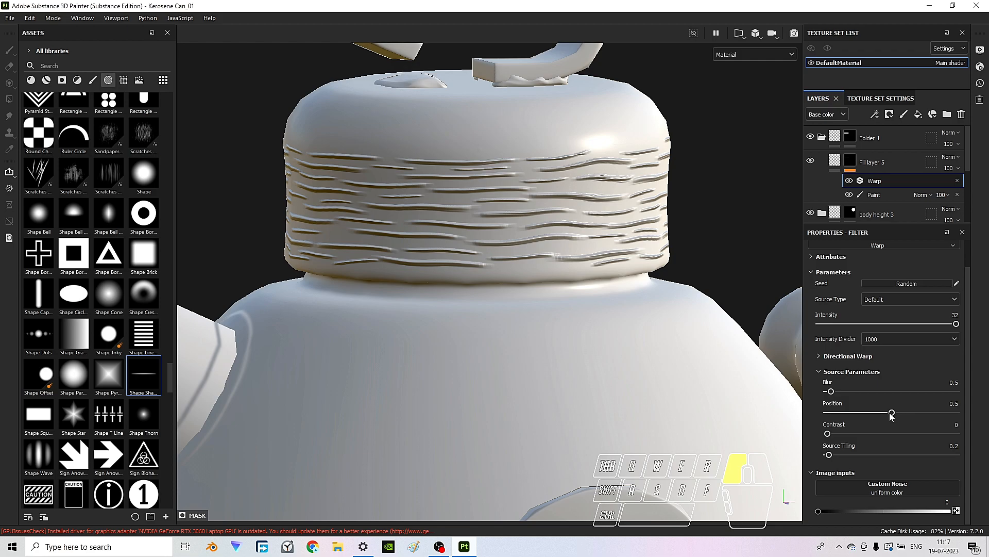
{"action": "mouse_move", "coordinate": [873, 416]}
{"action": "left_mouse_down"}
{"action": "mouse_move", "coordinate": [858, 419]}
{"action": "mouse_move", "coordinate": [906, 417]}
{"action": "left_mouse_up"}
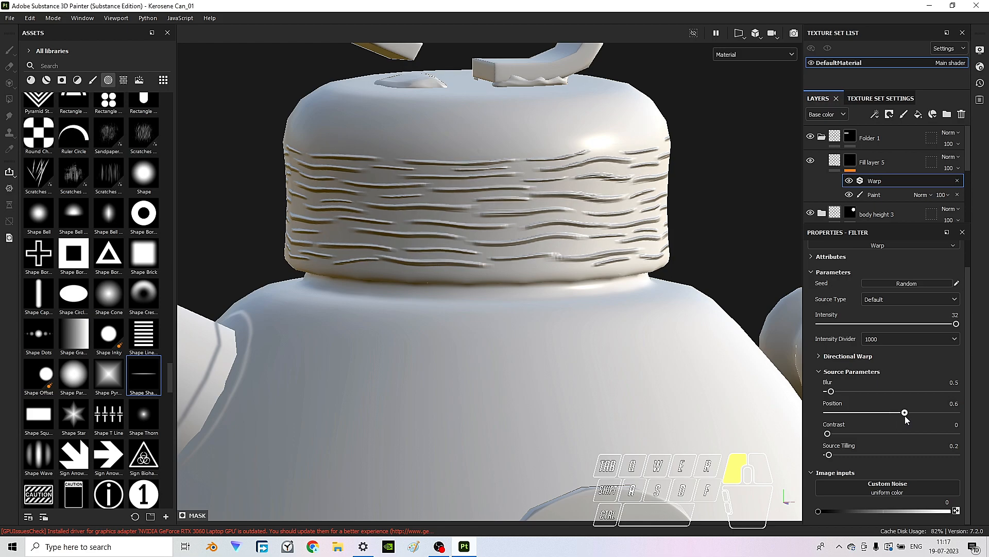
{"action": "double_click", "coordinate": [965, 403]}
{"action": "key", "text": "Return"}
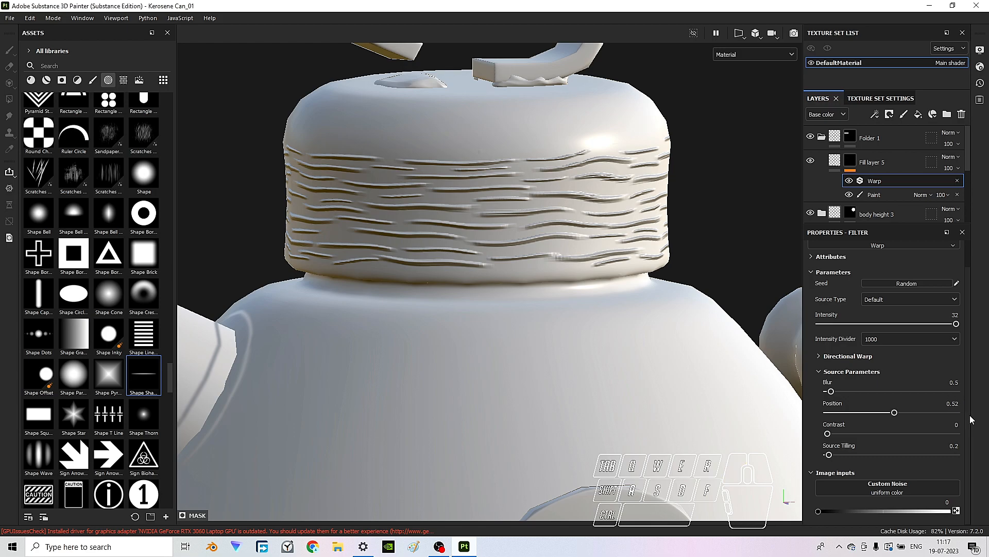
- Fine-tune the Warp filter's source tiling to 0.15 for the wavy lines on the cap
{"action": "left_click_drag", "start_coordinate": [549, 203], "coordinate": [619, 261], "text": "alt"}
{"action": "left_click_drag", "start_coordinate": [829, 456], "coordinate": [831, 457]}
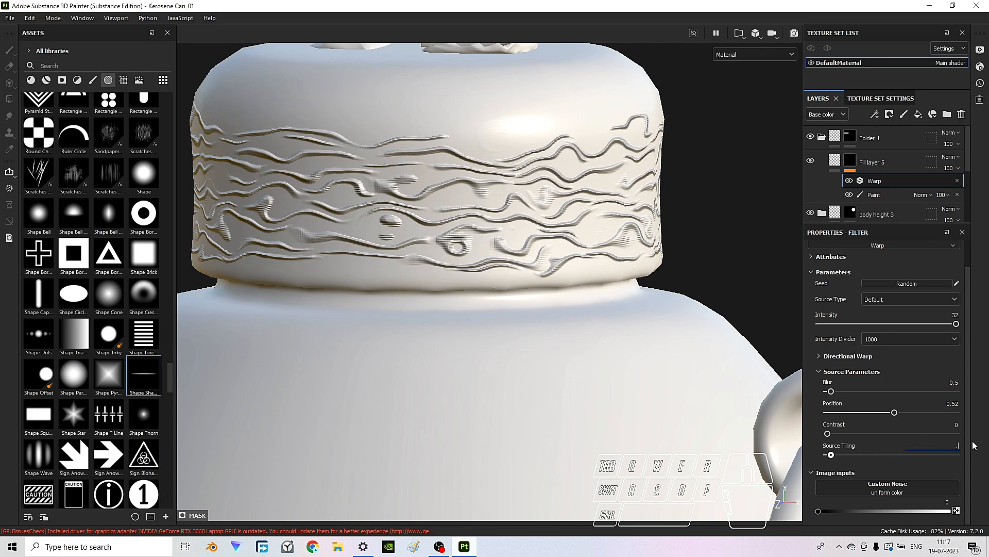
{"action": "key", "text": "BackSpace"}
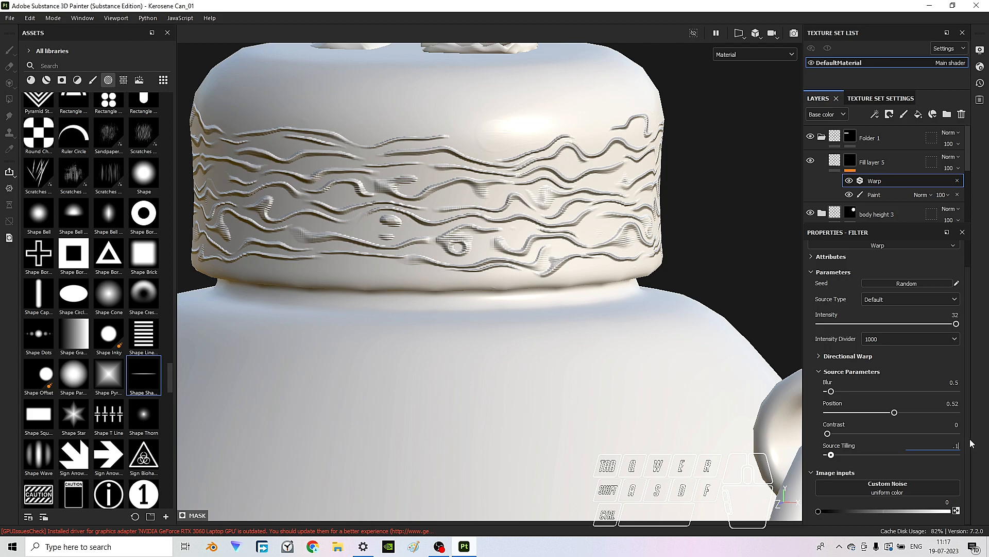
{"action": "scroll", "coordinate": [553, 274], "scroll_direction": "down", "scroll_amount": 2}
{"action": "left_click_drag", "start_coordinate": [552, 275], "coordinate": [508, 227], "text": "alt"}
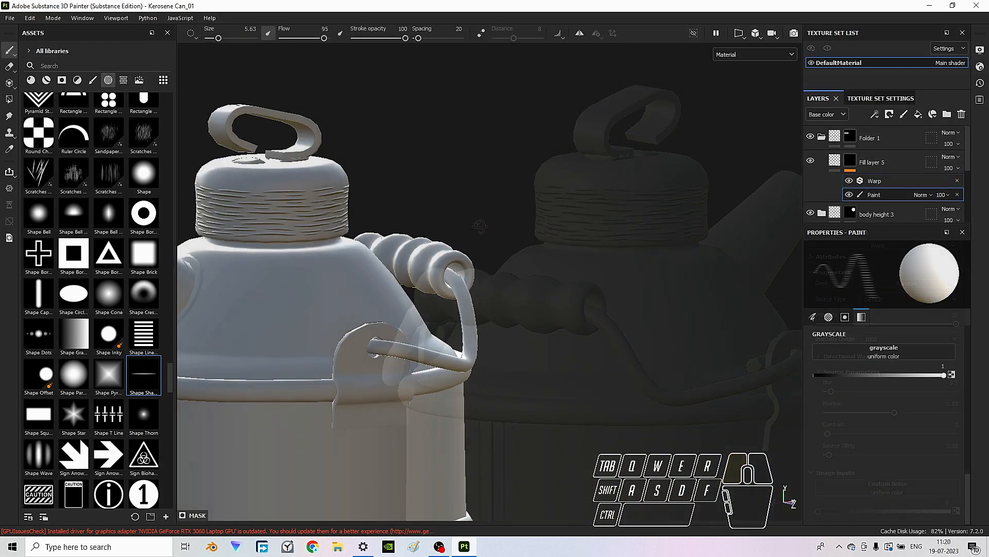
- Add a Blur filter above the Warp filter in Fill layer 5's mask
{"action": "left_click_drag", "start_coordinate": [515, 206], "coordinate": [546, 196], "text": "alt"}
{"action": "mouse_move", "coordinate": [546, 196]}
{"action": "right_mouse_down", "text": "shift"}
{"action": "mouse_move", "coordinate": [557, 189]}
{"action": "mouse_move", "coordinate": [548, 193]}
{"action": "right_mouse_up", "text": "shift"}
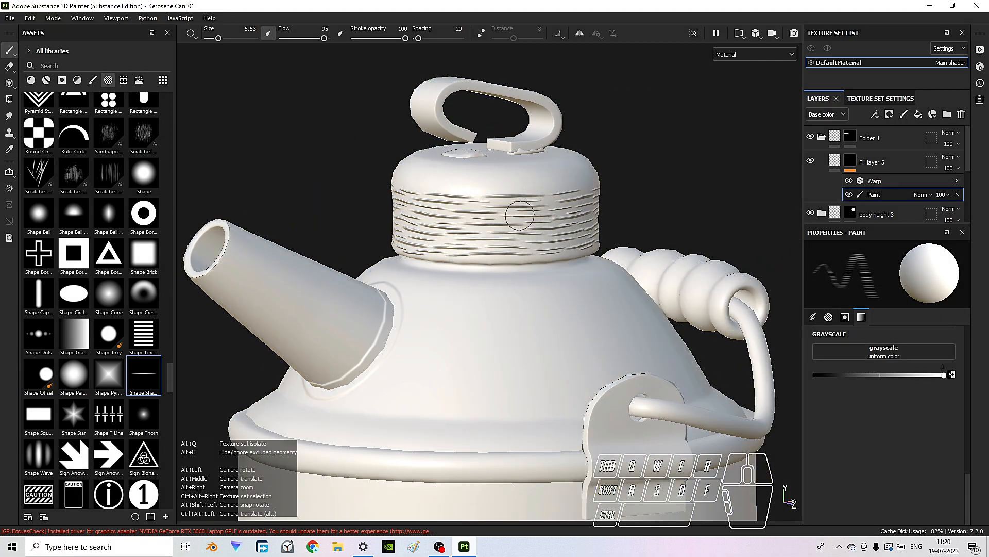
{"action": "scroll", "coordinate": [519, 215], "scroll_direction": "up", "scroll_amount": 3}
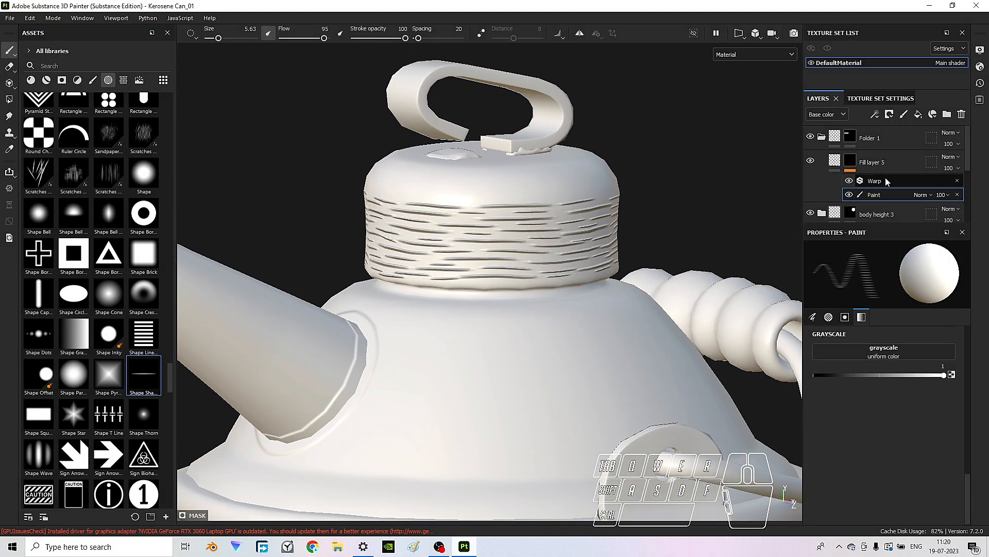
{"action": "left_click", "coordinate": [887, 182]}
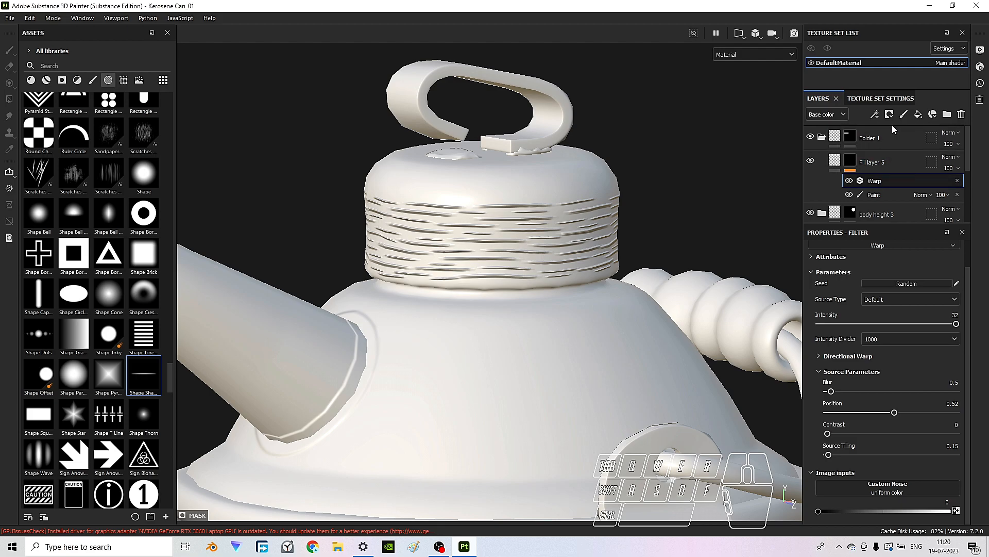
{"action": "left_click", "coordinate": [878, 114]}
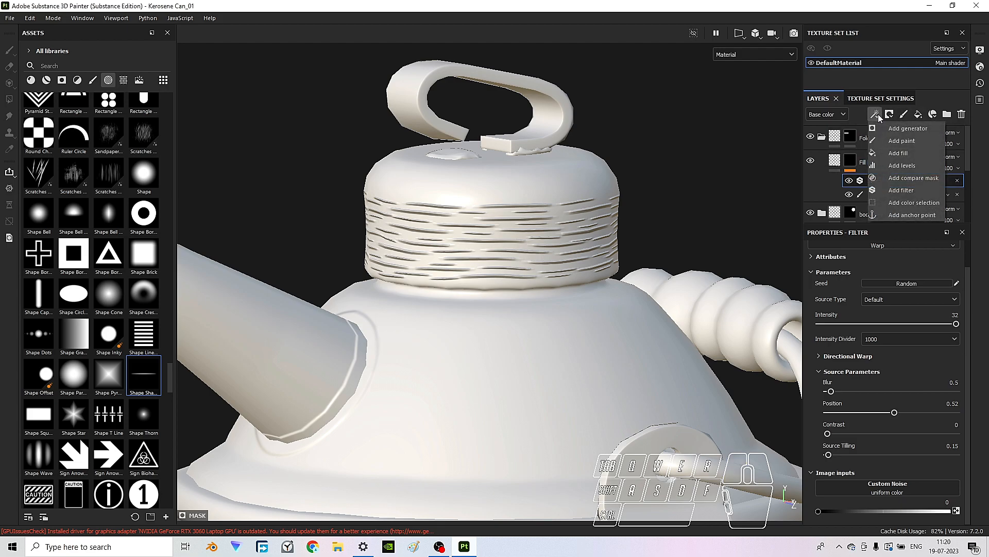
{"action": "left_click", "coordinate": [917, 188]}
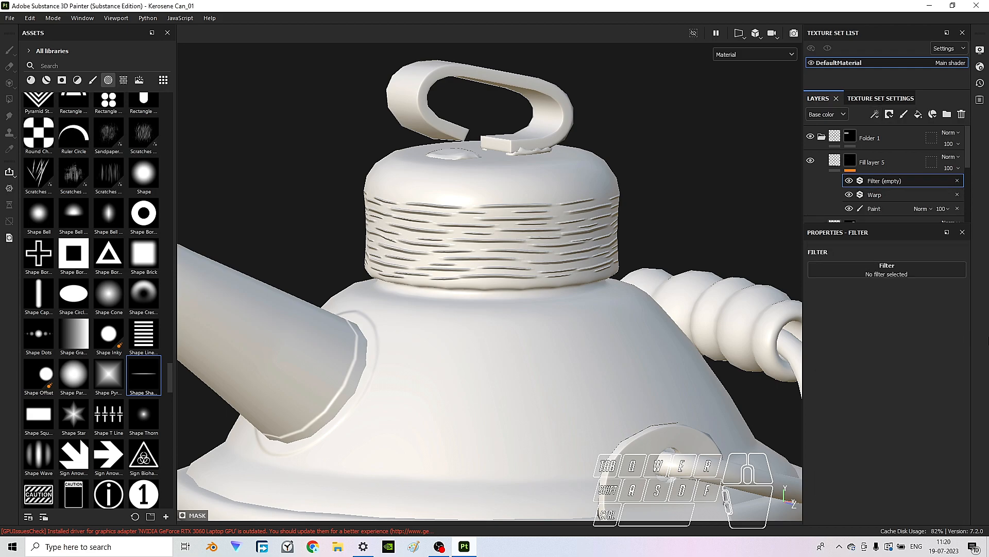
{"action": "left_click", "coordinate": [929, 270]}
{"action": "left_click", "coordinate": [946, 299]}
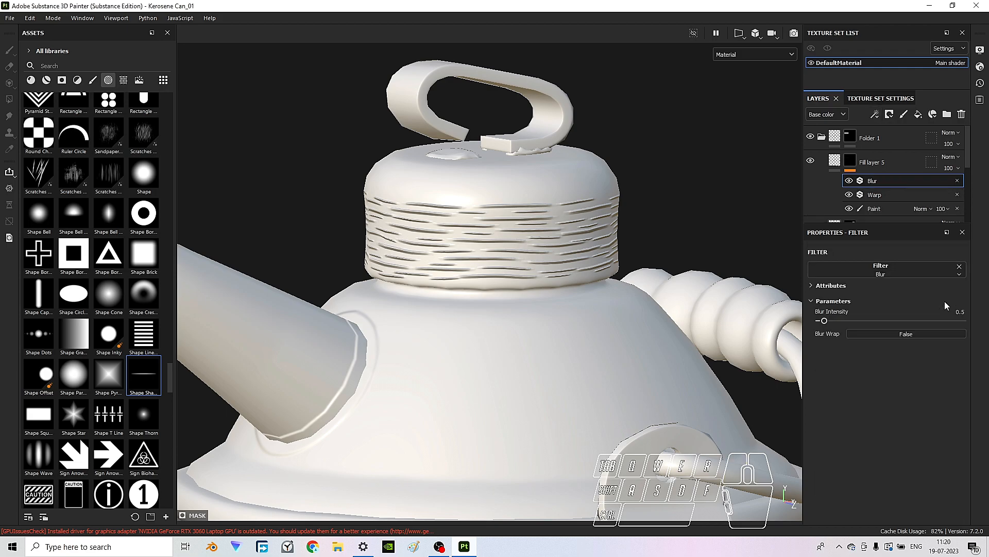
- Set the Blur filter's intensity to 0.1 to slightly soften the cap's grip lines
{"action": "scroll", "coordinate": [555, 258], "scroll_direction": "up", "scroll_amount": 2}
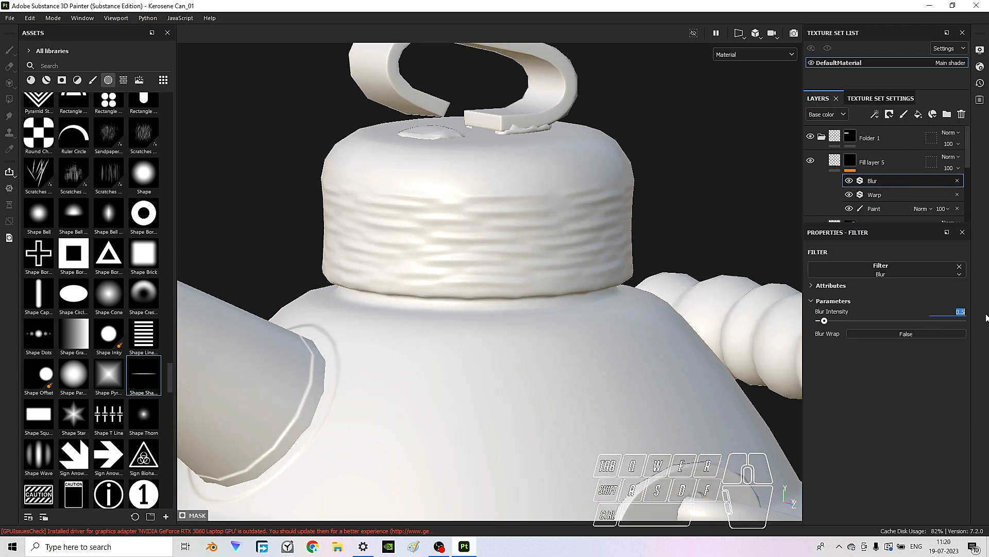
{"action": "type", "text": ".1"}
{"action": "key", "text": "Return"}
{"action": "left_click_drag", "start_coordinate": [721, 250], "coordinate": [608, 208], "text": "alt"}
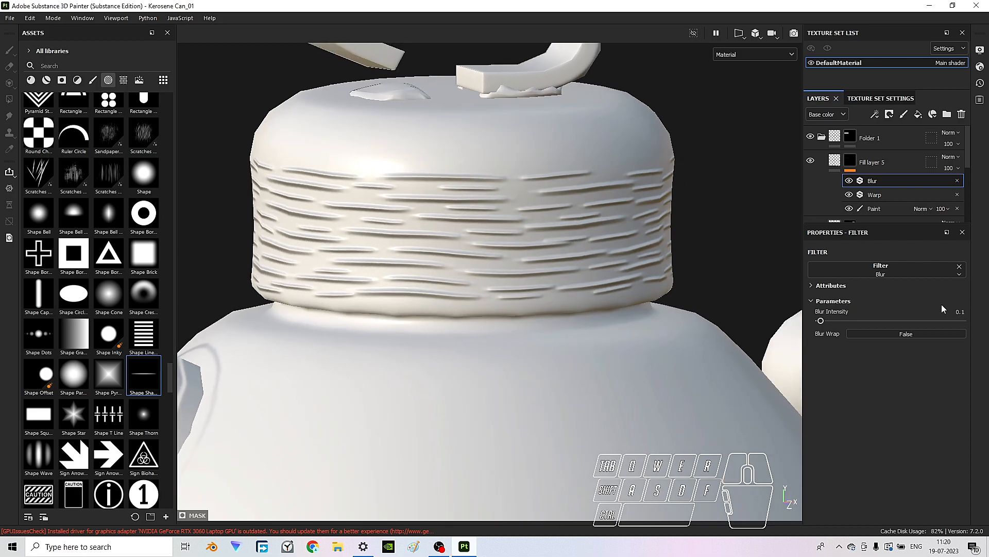
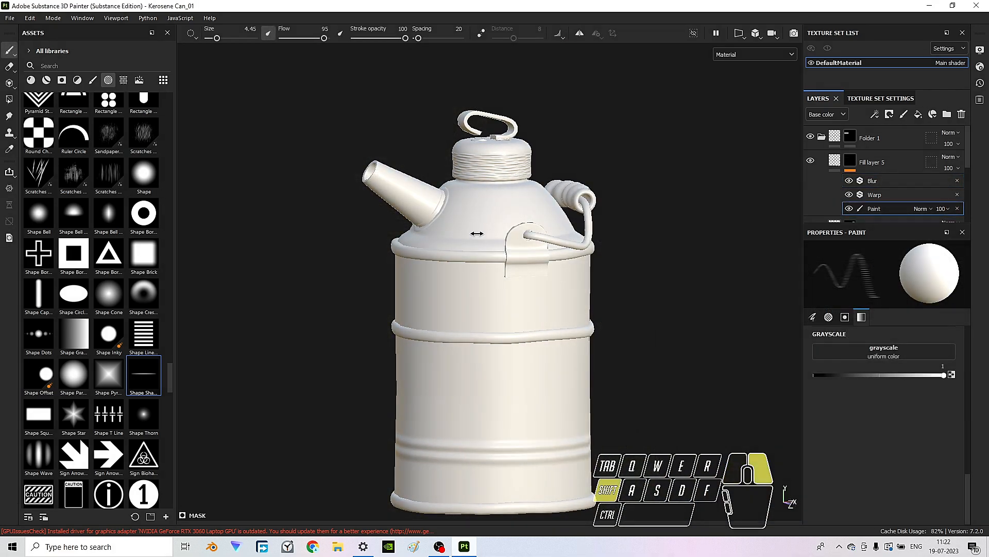
- Collapse Folder 1 and rename it "Cap details"
{"action": "left_click_drag", "start_coordinate": [552, 242], "coordinate": [528, 283], "text": "alt"}
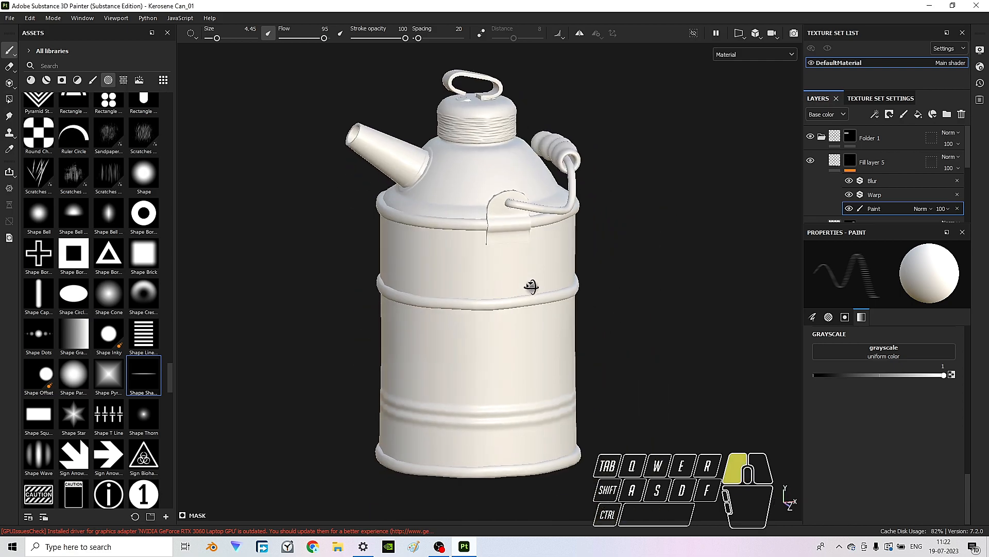
{"action": "scroll", "coordinate": [551, 180], "scroll_direction": "up", "scroll_amount": 3}
{"action": "left_click", "coordinate": [822, 136]}
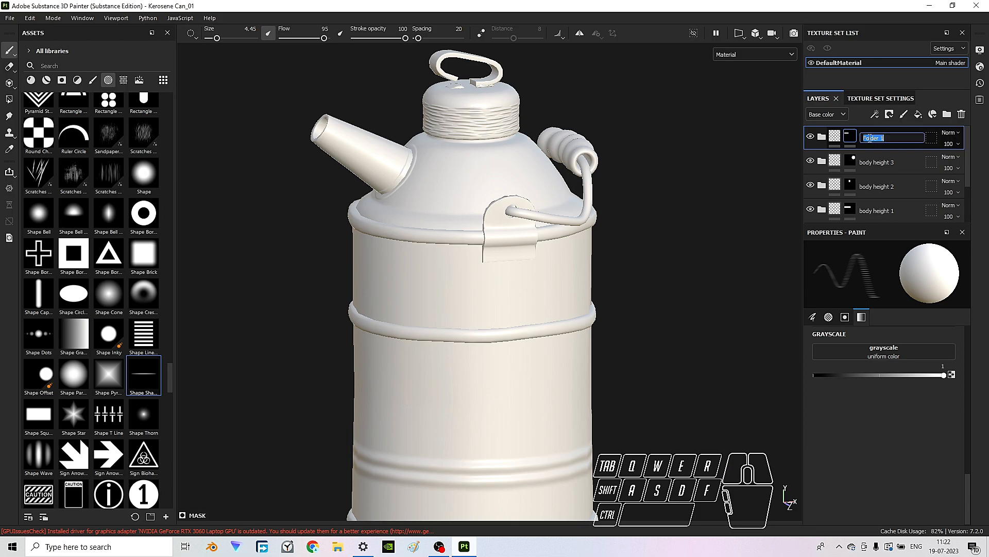
{"action": "key", "text": "Caps_Lock"}
{"action": "type", "text": "Cap detail"}
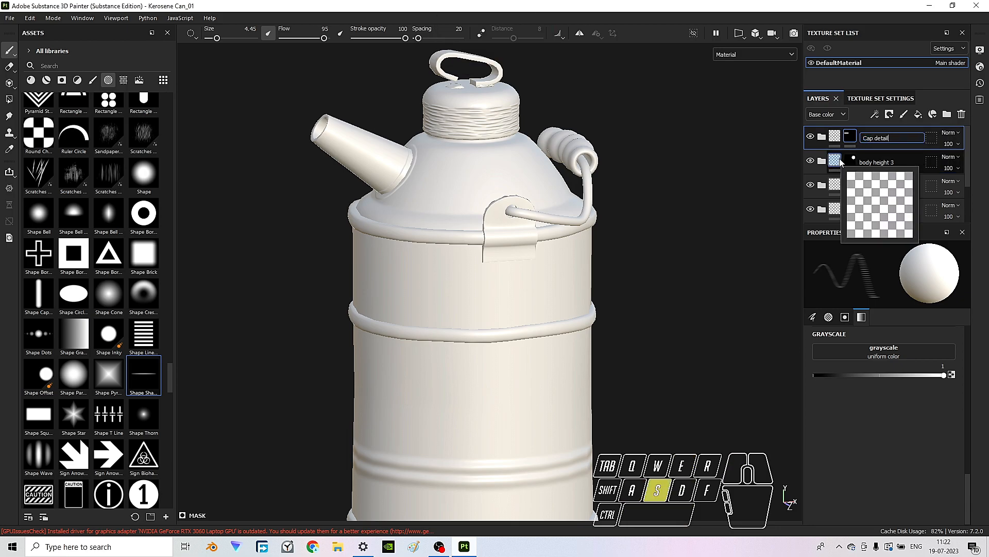
{"action": "type", "text": "s"}
{"action": "key", "text": "Return"}
- Toggle the Cap details folder's visibility off and on, and examine the whole can
{"action": "left_click", "coordinate": [811, 137]}
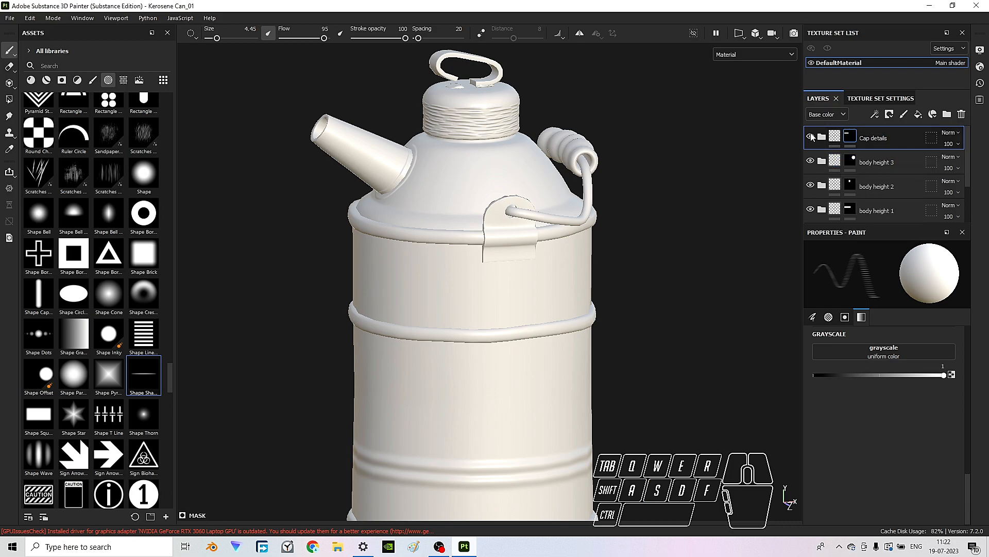
{"action": "left_click", "coordinate": [811, 136]}
{"action": "scroll", "coordinate": [474, 232], "scroll_direction": "down", "scroll_amount": 2}
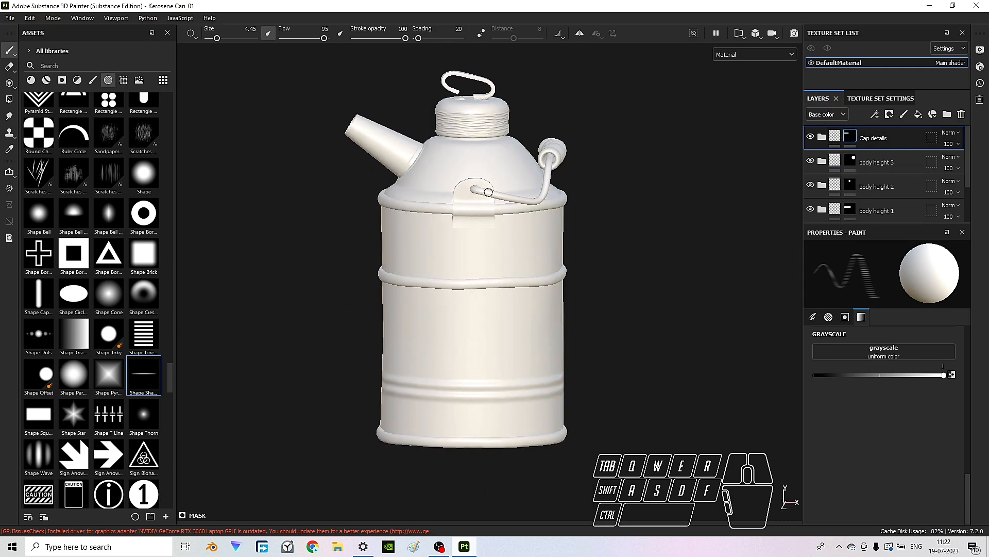
{"action": "left_click_drag", "start_coordinate": [484, 217], "coordinate": [505, 195], "text": "alt"}
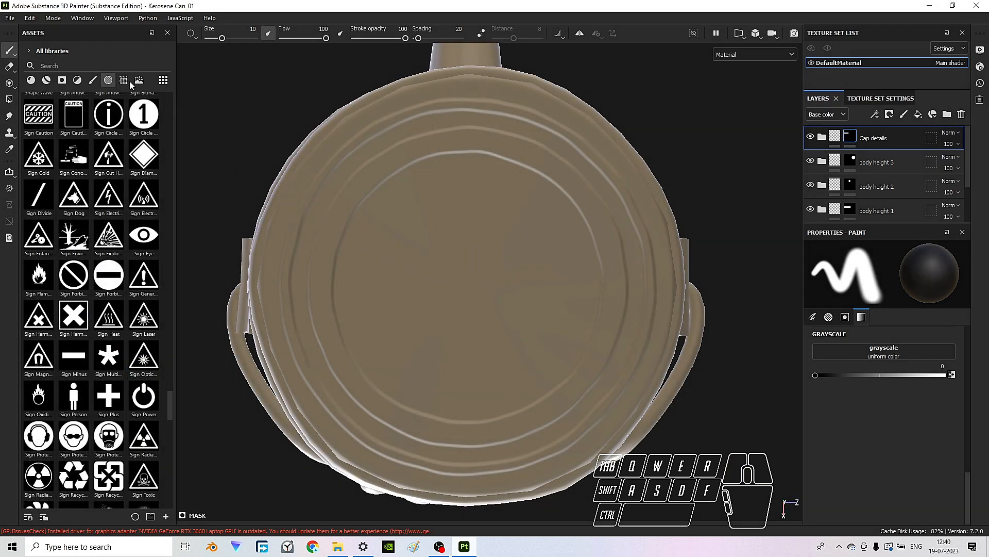
- Import Text.png as an alpha resource into the project Kerosene Can_01
{"action": "left_click", "coordinate": [10, 18]}
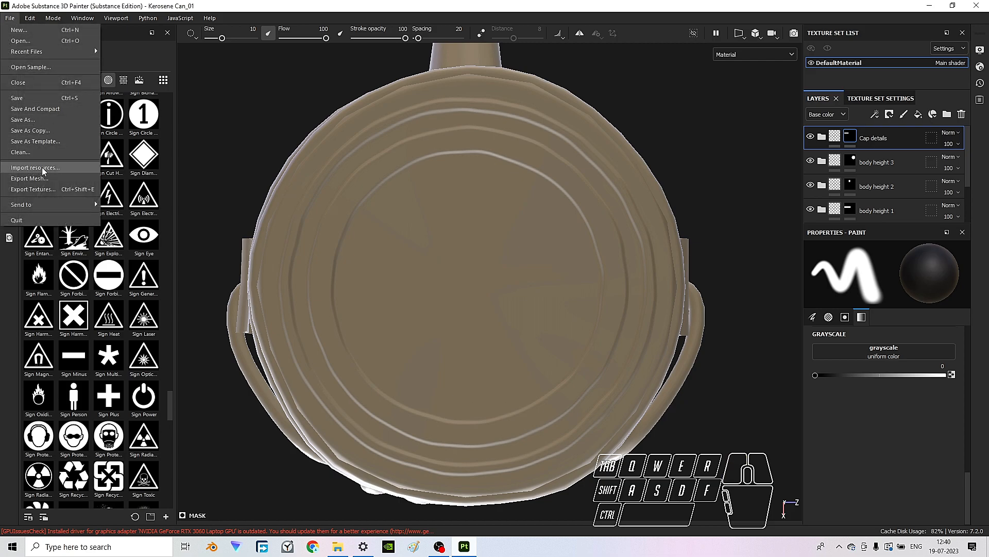
{"action": "left_click", "coordinate": [69, 168]}
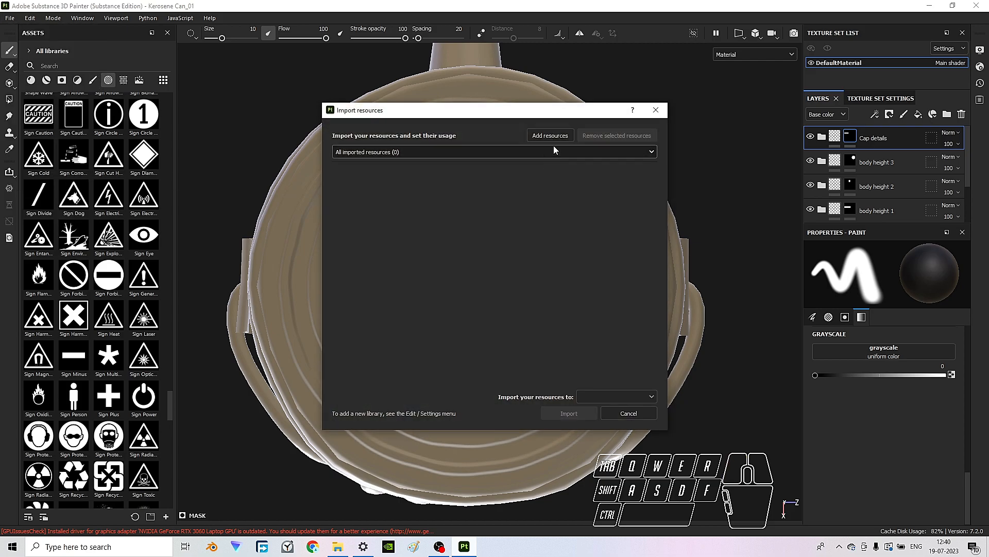
{"action": "left_click", "coordinate": [550, 136]}
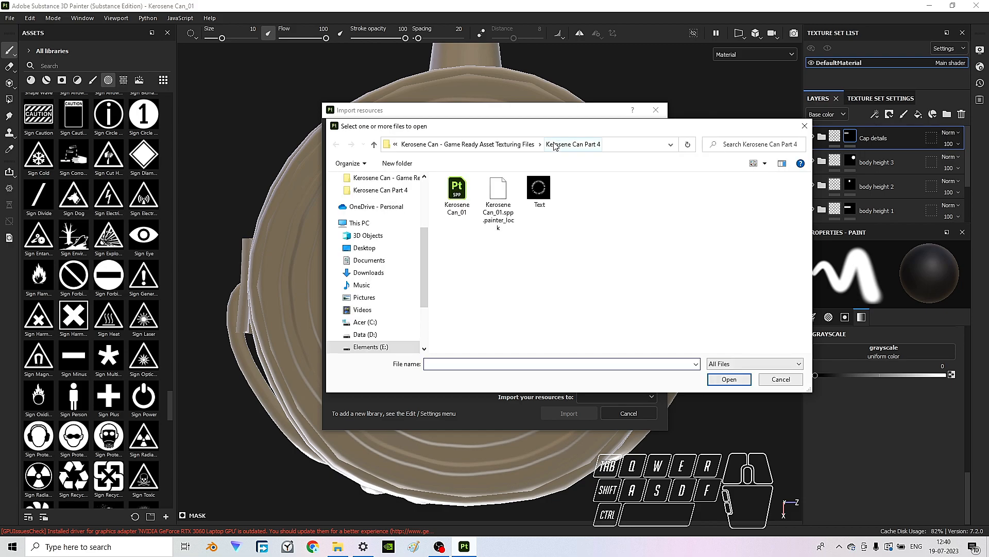
{"action": "left_click", "coordinate": [534, 192]}
{"action": "left_click", "coordinate": [728, 379]}
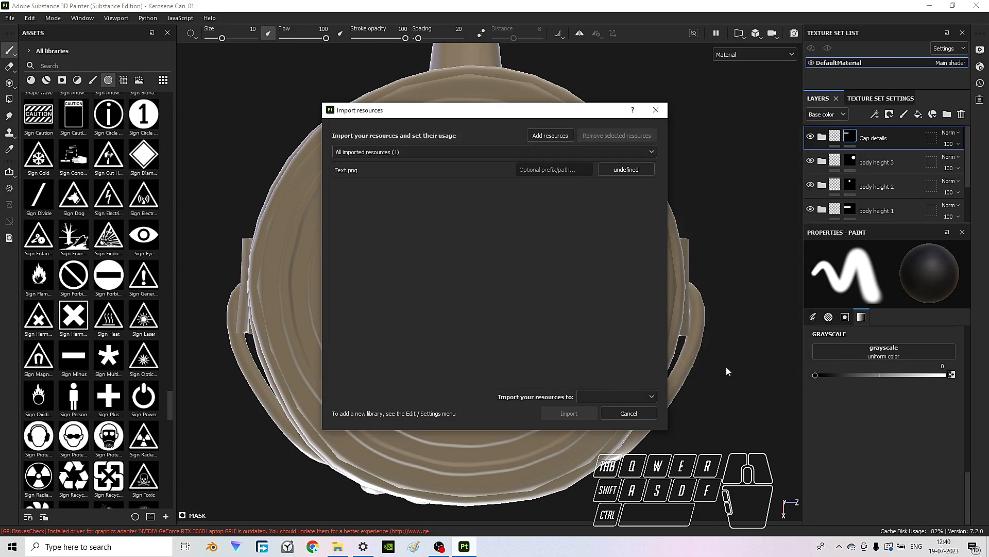
{"action": "left_click", "coordinate": [642, 169]}
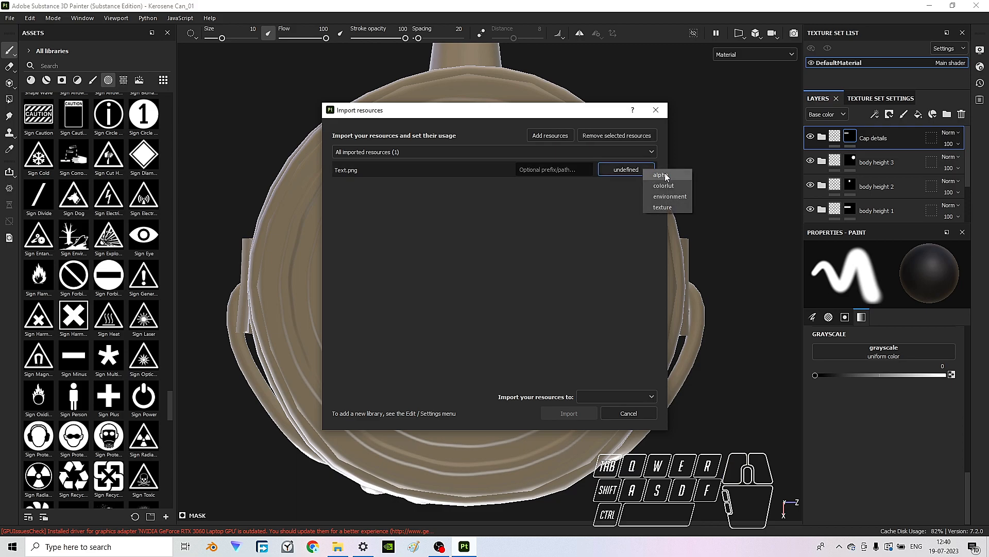
{"action": "left_click", "coordinate": [625, 396]}
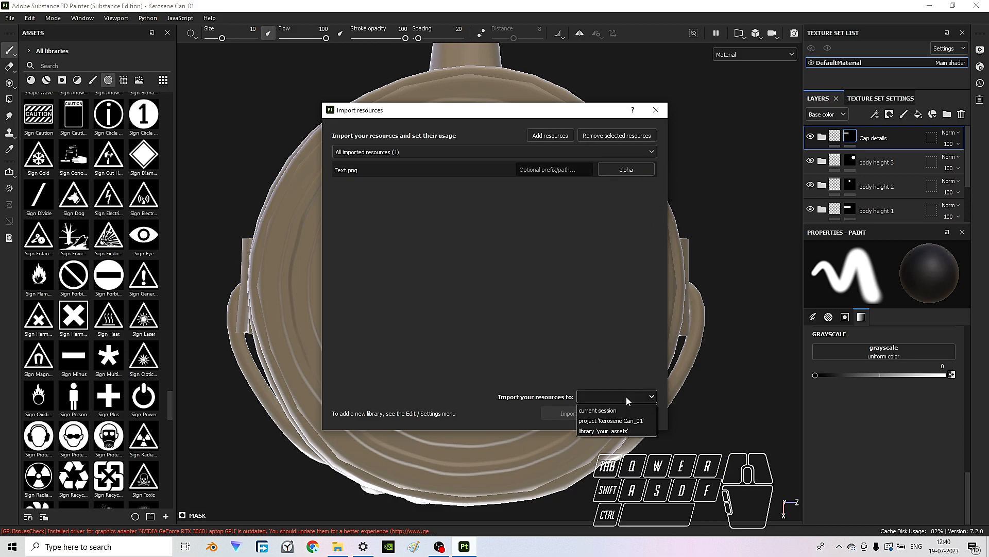
{"action": "left_click", "coordinate": [642, 423]}
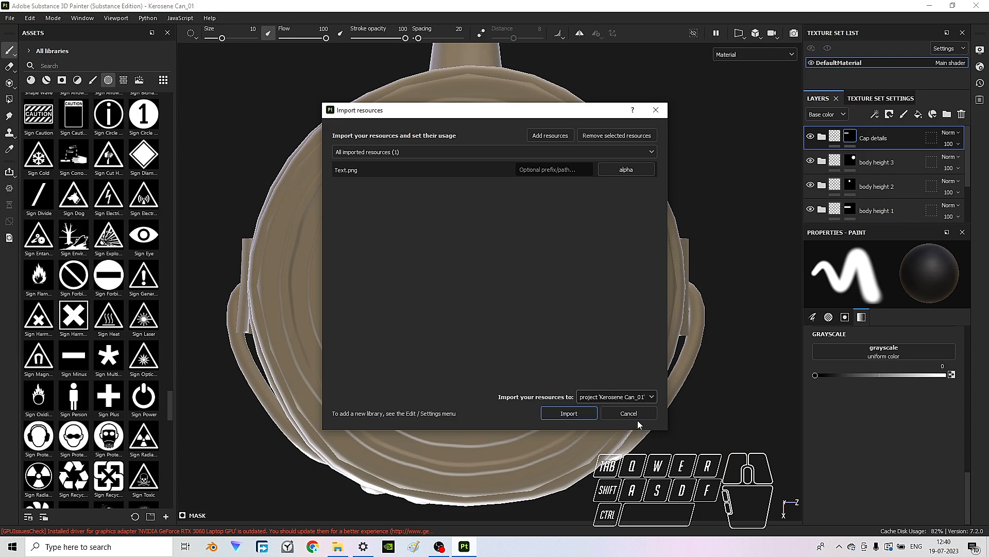
{"action": "left_click", "coordinate": [581, 411]}
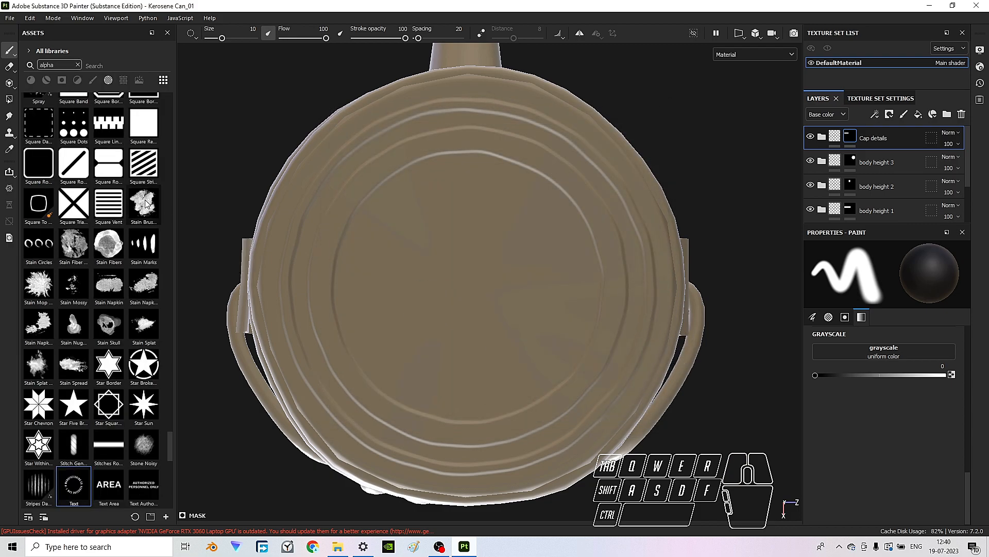
{"action": "scroll", "coordinate": [122, 191], "scroll_direction": "up", "scroll_amount": 15}
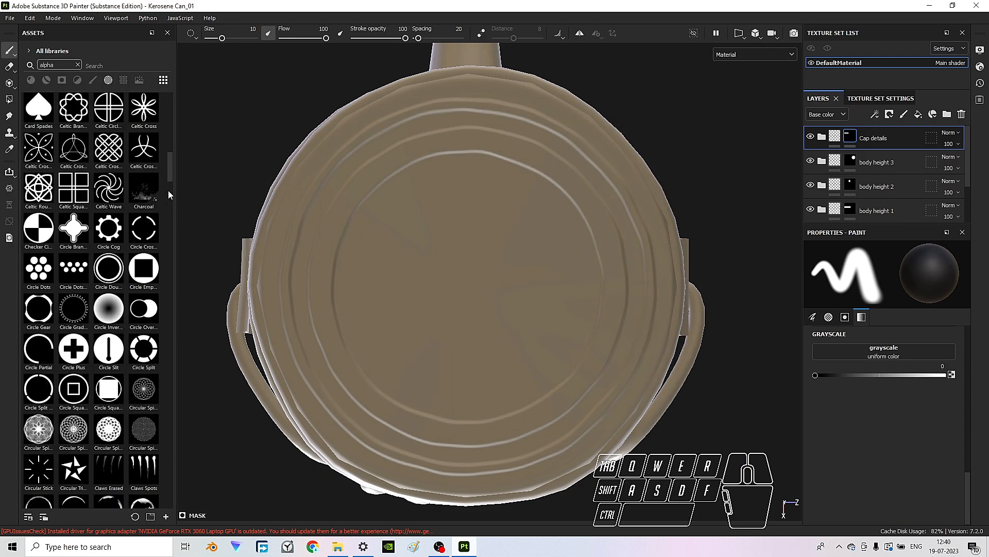
{"action": "left_click_drag", "start_coordinate": [171, 170], "coordinate": [170, 126]}
{"action": "left_click_drag", "start_coordinate": [171, 101], "coordinate": [175, 509]}
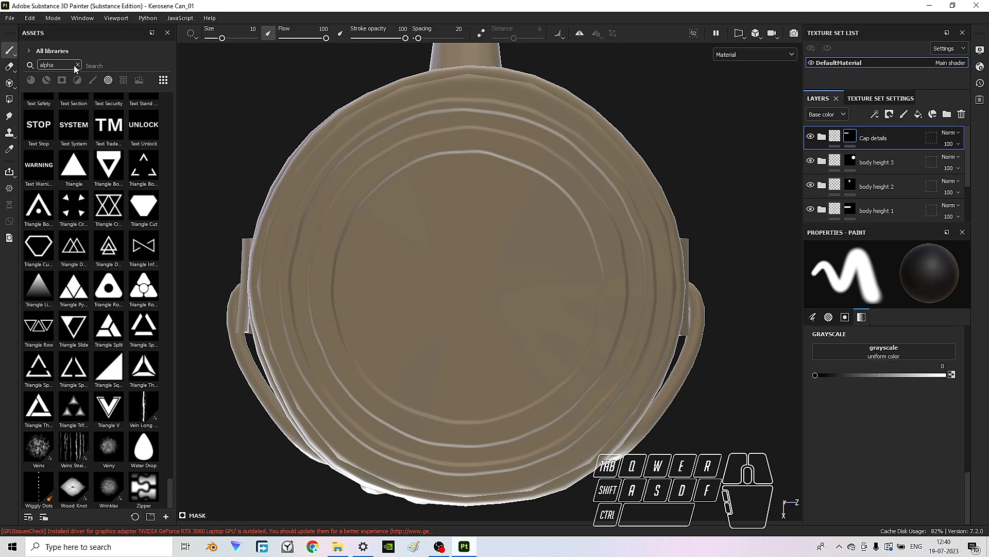
{"action": "type", "text": "kero"}
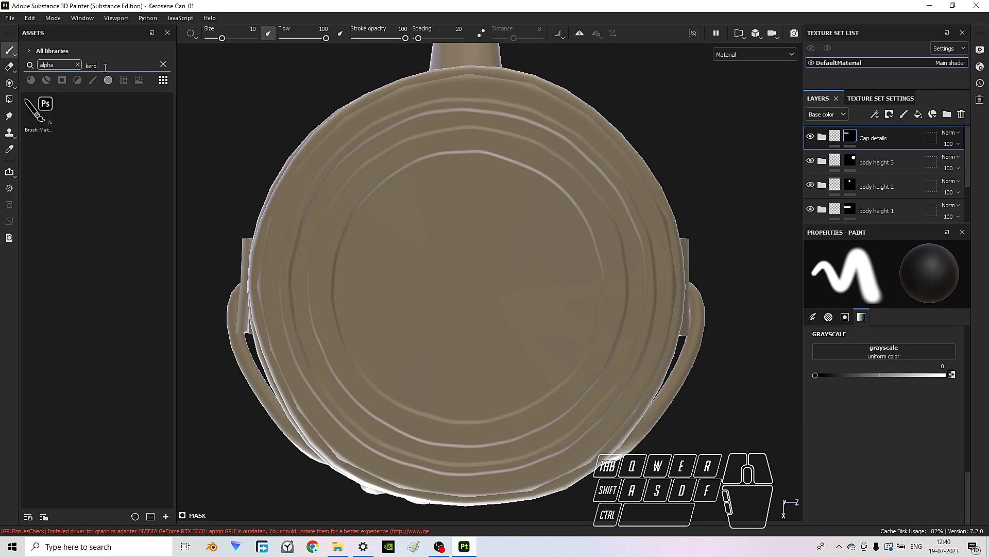
{"action": "double_click", "coordinate": [92, 66]}
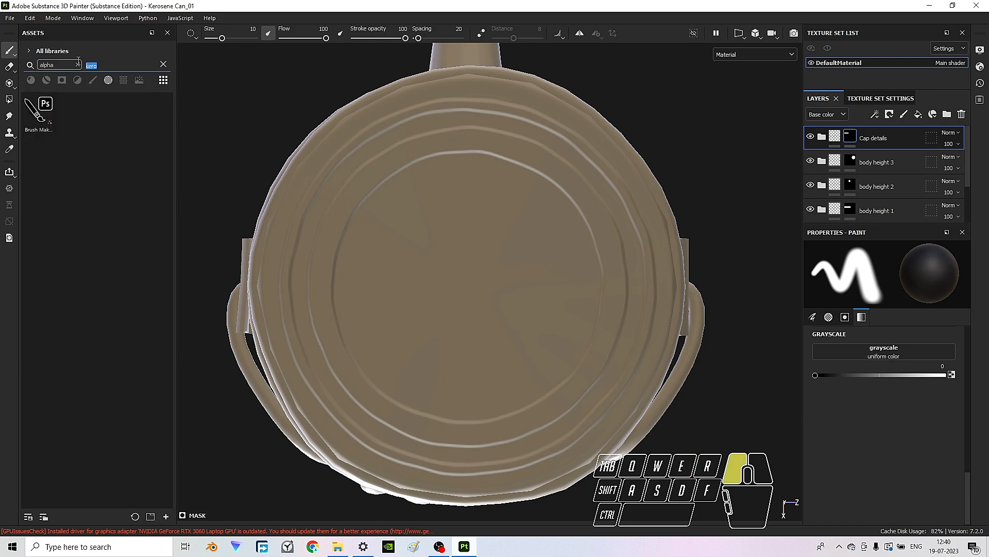
{"action": "key", "text": "BackSpace"}
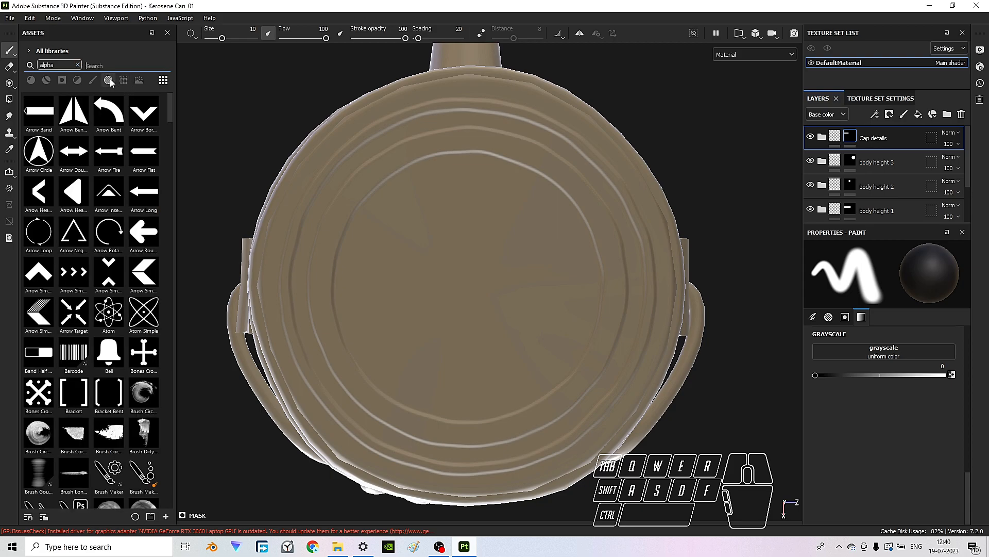
- Clear the alpha search filter, then find the imported circular Text alpha by searching "text" and load it into the brush
{"action": "left_click", "coordinate": [78, 65]}
{"action": "left_click", "coordinate": [72, 66]}
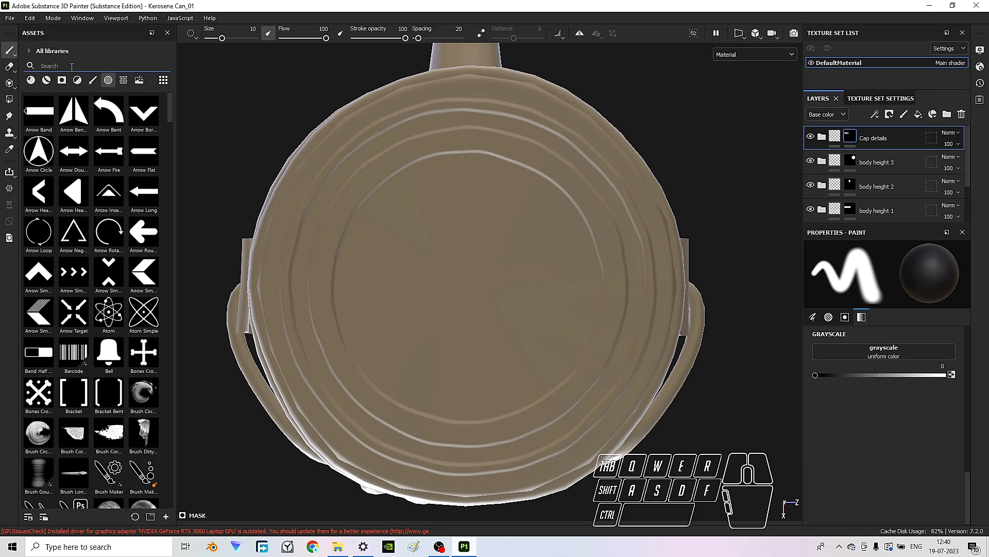
{"action": "type", "text": "kero"}
{"action": "key", "text": "BackSpace"}
{"action": "key", "text": "BackSpace"}
{"action": "key", "text": "BackSpace"}
{"action": "key", "text": "BackSpace"}
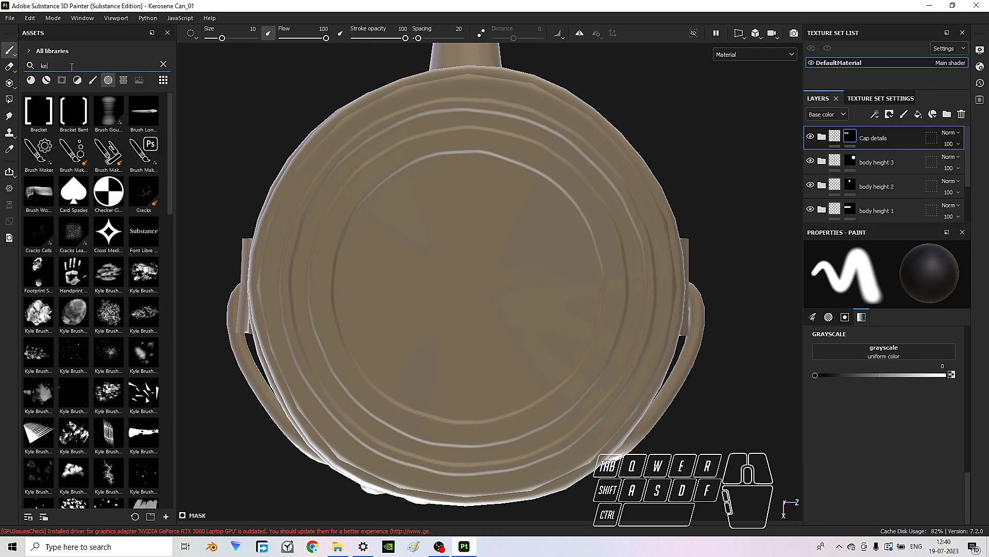
{"action": "type", "text": "text"}
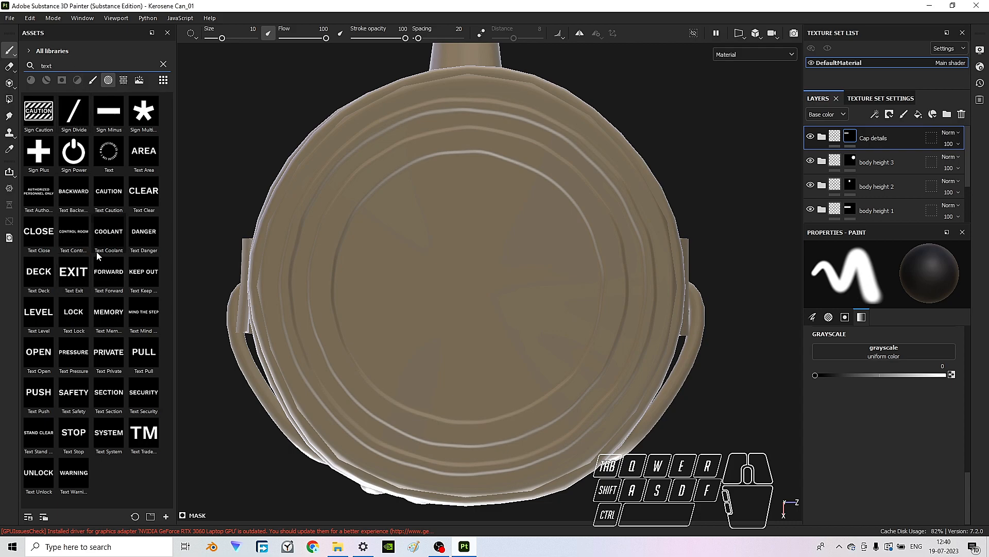
{"action": "left_click", "coordinate": [110, 160]}
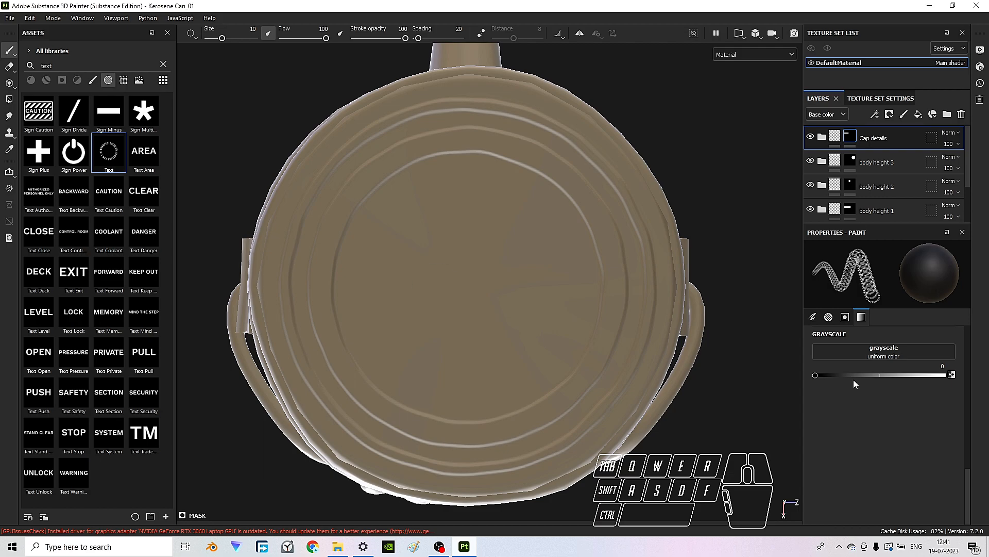
{"action": "scroll", "coordinate": [907, 376], "scroll_direction": "up", "scroll_amount": 3}
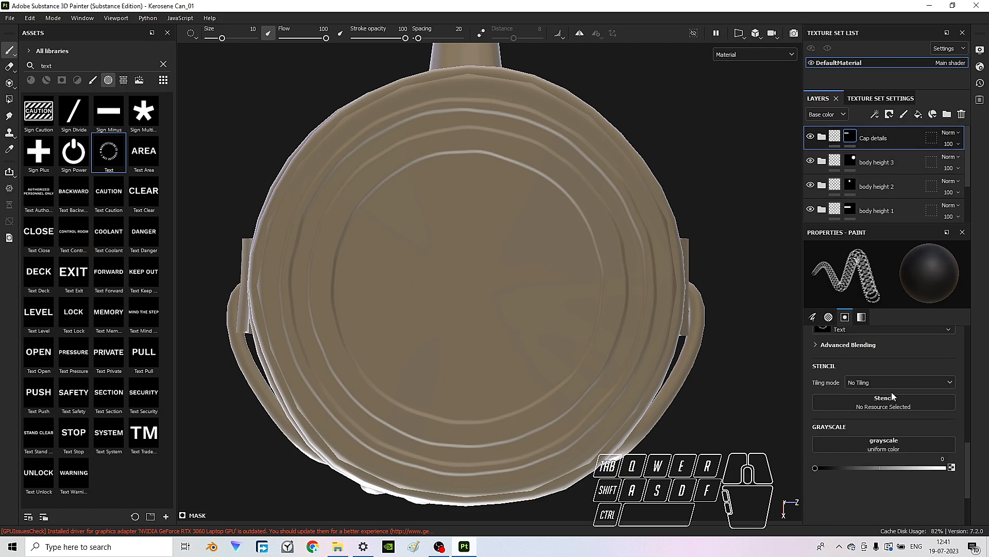
- Create a fill layer inside a new folder at the top of the layer stack and add a black mask to the folder
{"action": "left_click", "coordinate": [918, 114]}
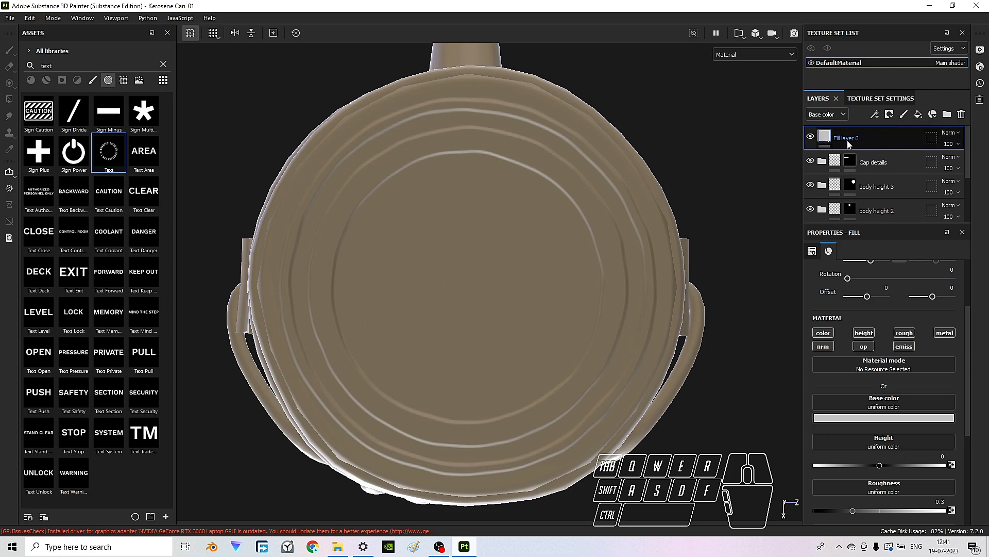
{"action": "left_click", "coordinate": [947, 114]}
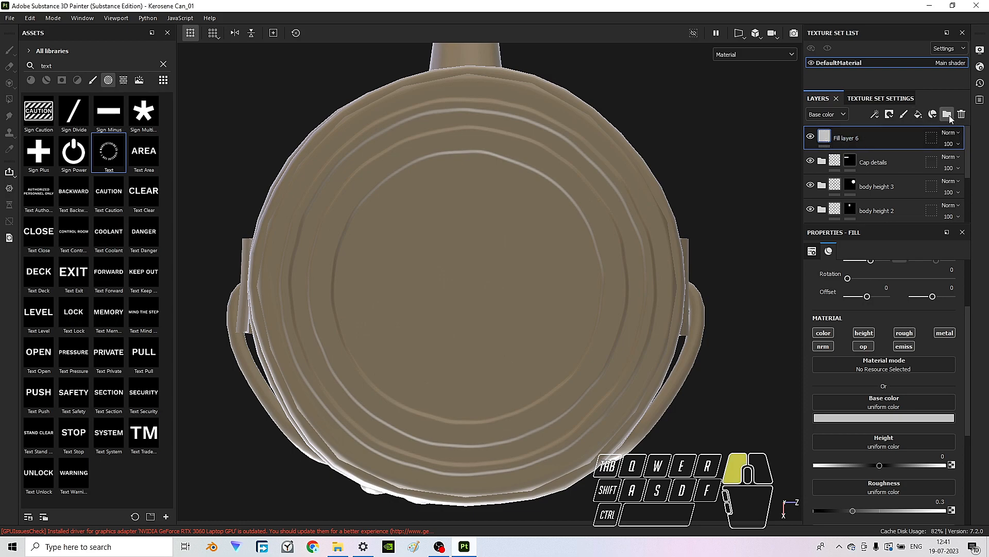
{"action": "left_click_drag", "start_coordinate": [837, 165], "coordinate": [837, 134]}
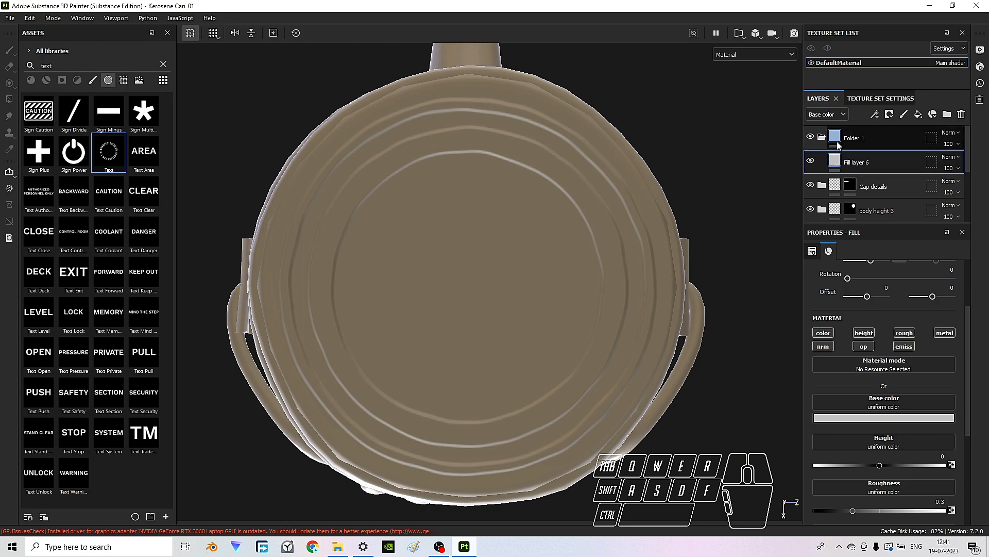
{"action": "right_click", "coordinate": [834, 137]}
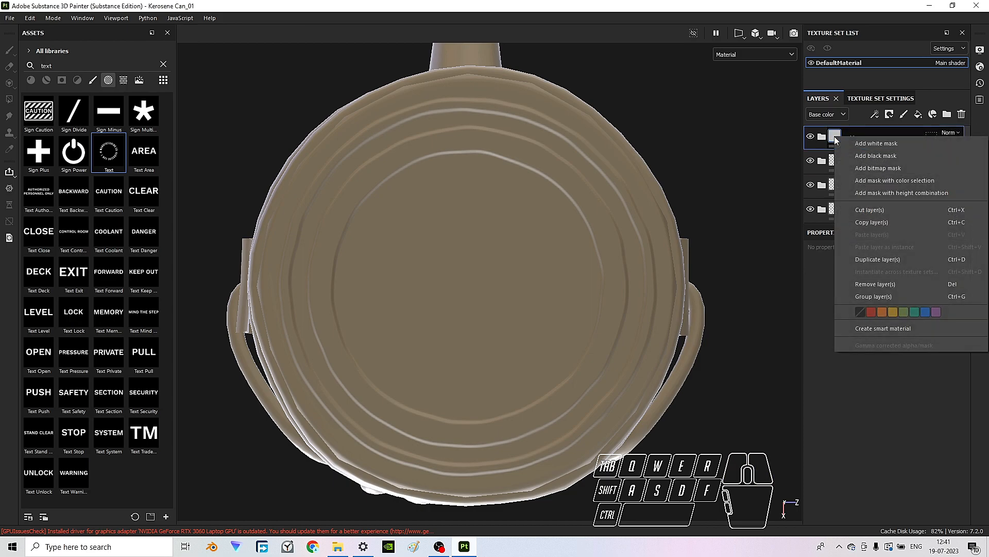
{"action": "left_click", "coordinate": [874, 156]}
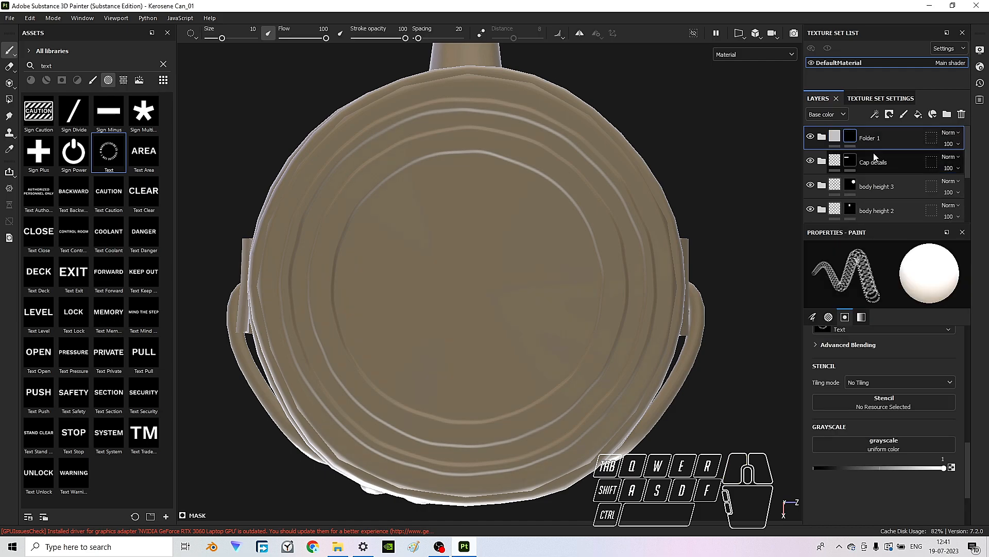
- In mask view, fill the can's whole circular end face white in Folder 1's mask using Polygon Fill in UV chunk mode
{"action": "left_click", "coordinate": [9, 99]}
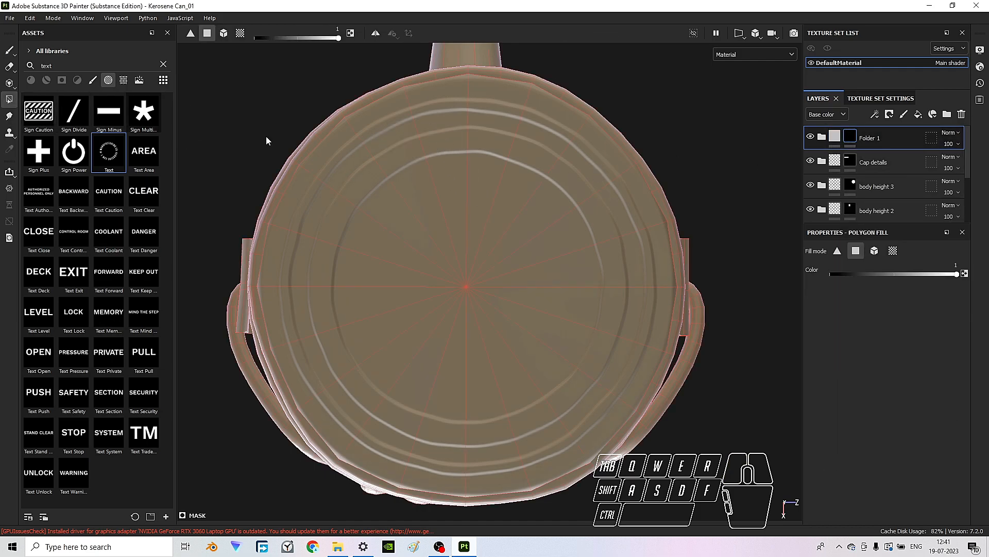
{"action": "left_click", "coordinate": [728, 55]}
{"action": "scroll", "coordinate": [743, 147], "scroll_direction": "down", "scroll_amount": 2}
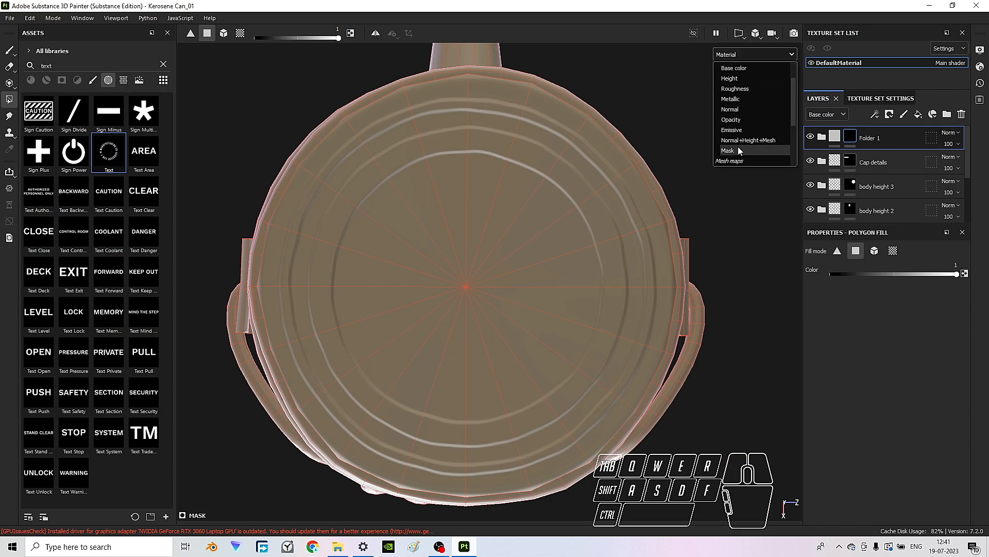
{"action": "left_click", "coordinate": [737, 146]}
{"action": "left_click", "coordinate": [240, 34]}
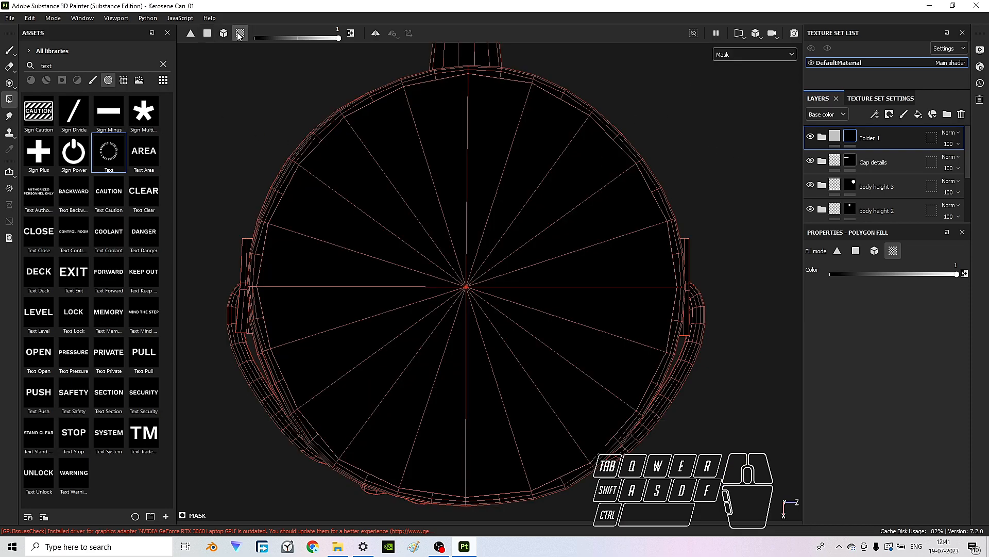
{"action": "left_click", "coordinate": [496, 281]}
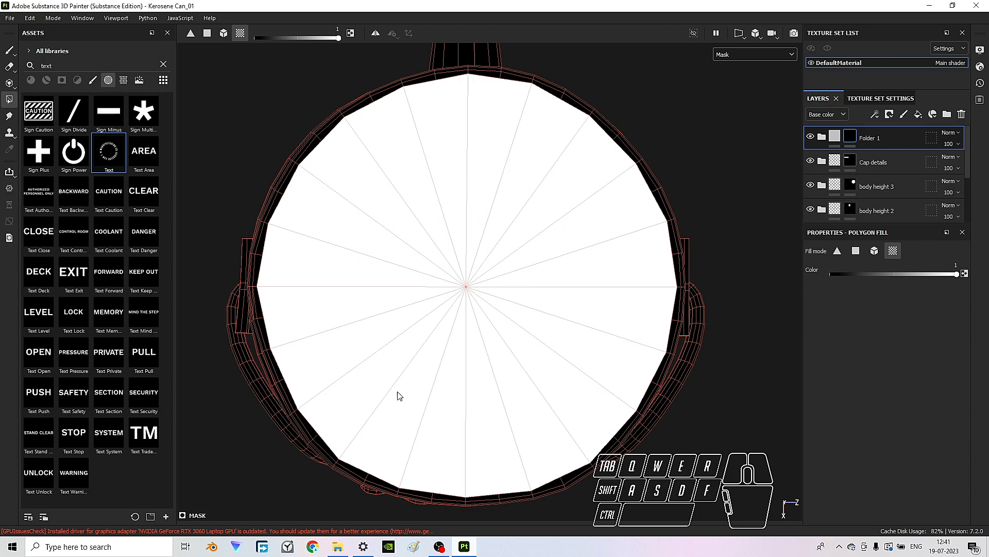
{"action": "left_click_drag", "start_coordinate": [539, 191], "coordinate": [499, 382], "text": "alt"}
{"action": "middle_click_drag", "start_coordinate": [500, 382], "coordinate": [475, 227]}
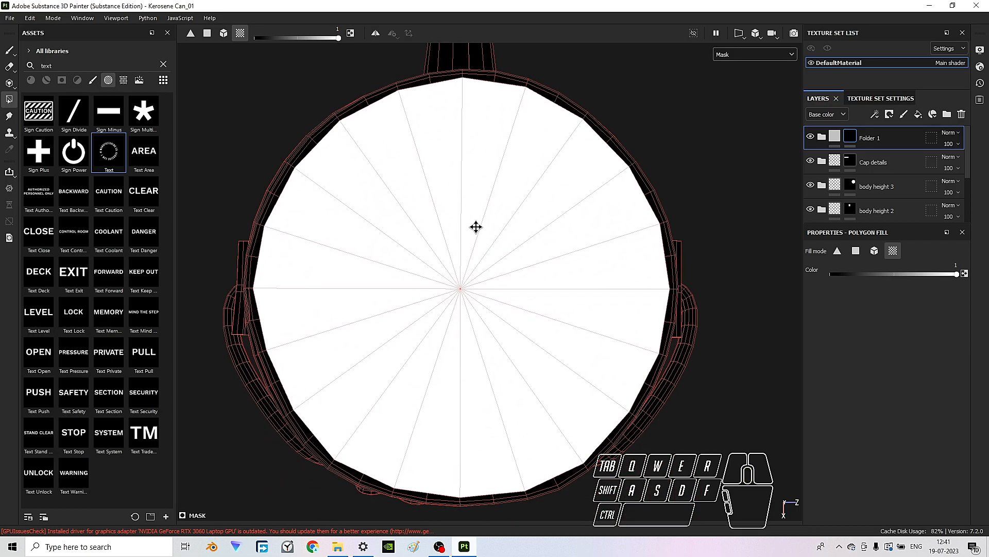
- Expand Folder 1, add a black mask to Fill layer 6, and return the viewport to Material display
{"action": "left_click", "coordinate": [822, 137]}
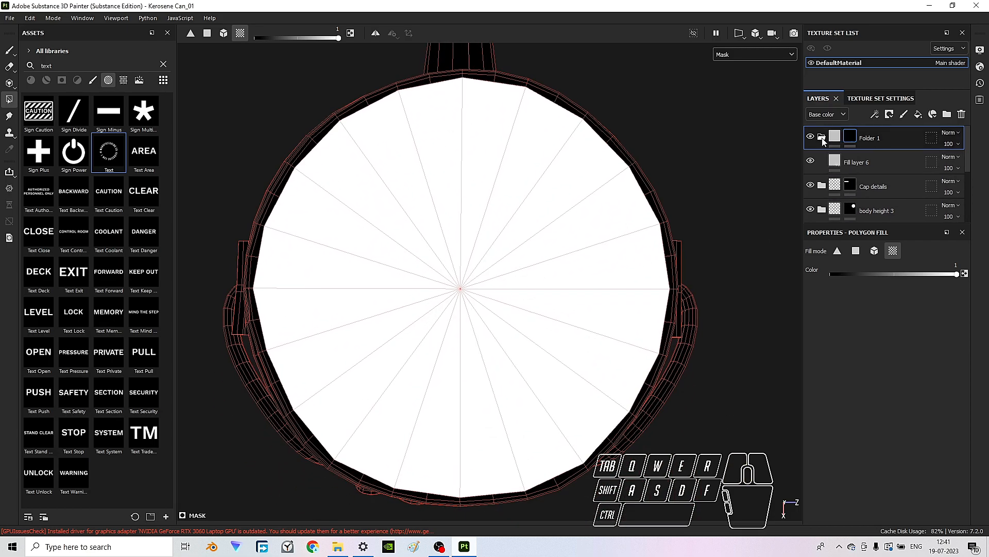
{"action": "left_click", "coordinate": [856, 164]}
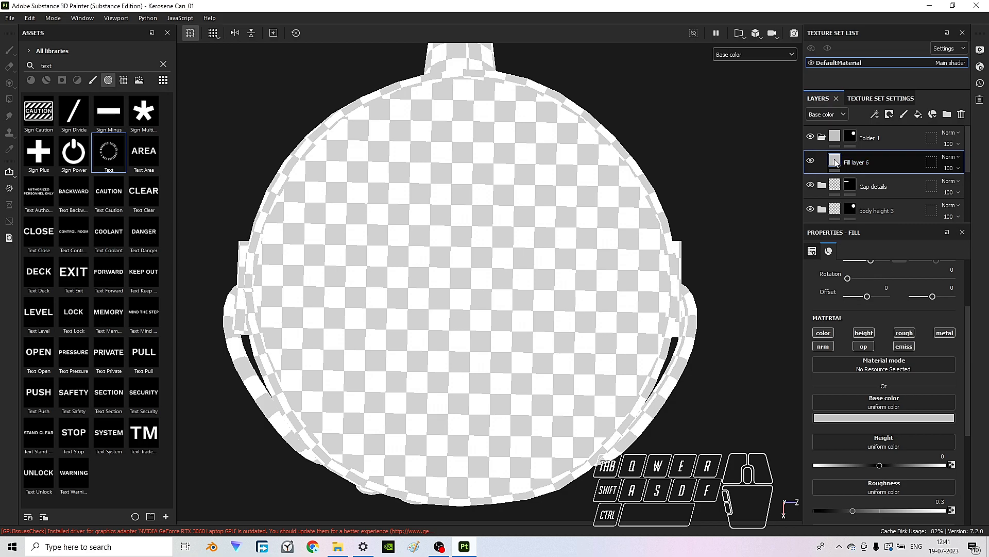
{"action": "right_click", "coordinate": [833, 159]}
{"action": "left_click", "coordinate": [875, 174]}
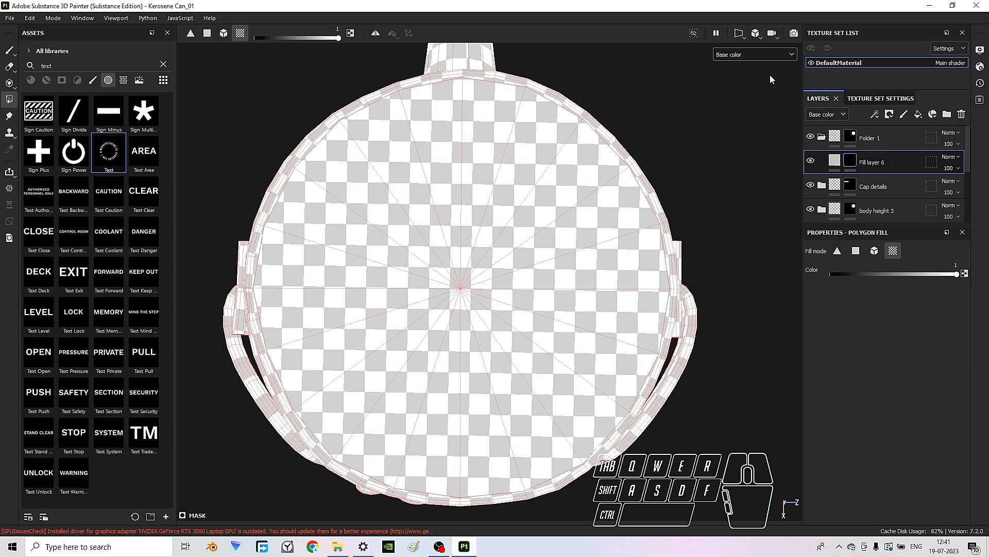
{"action": "left_click", "coordinate": [753, 54]}
{"action": "left_click", "coordinate": [750, 72]}
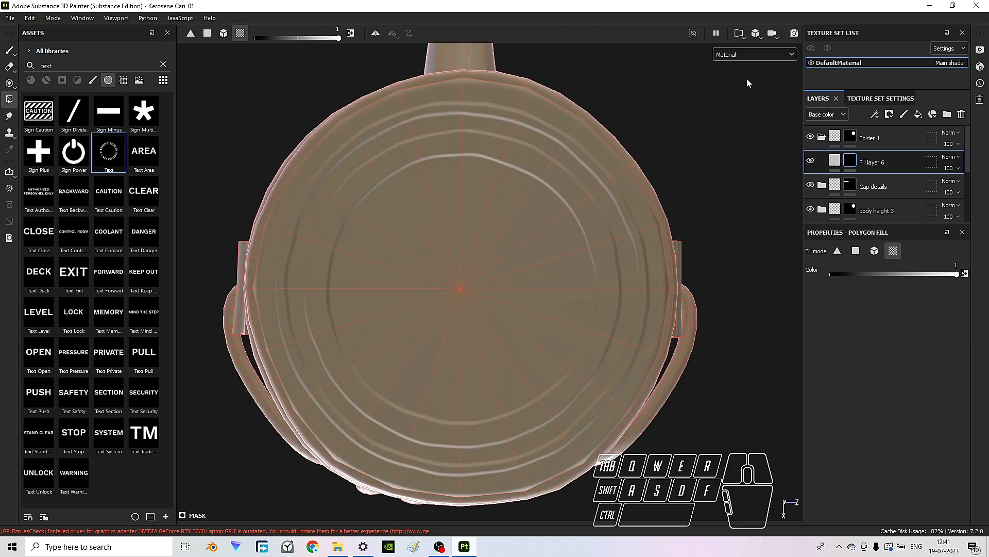
- Keep only the height channel active on Fill layer 6 and set its height to 0.3
{"action": "left_click", "coordinate": [835, 161]}
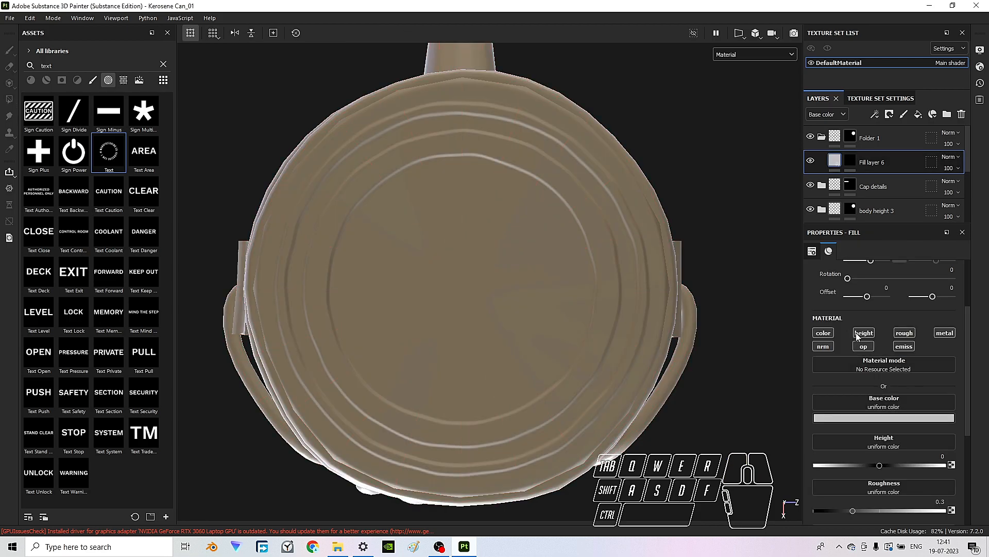
{"action": "left_click", "coordinate": [870, 331], "text": "alt"}
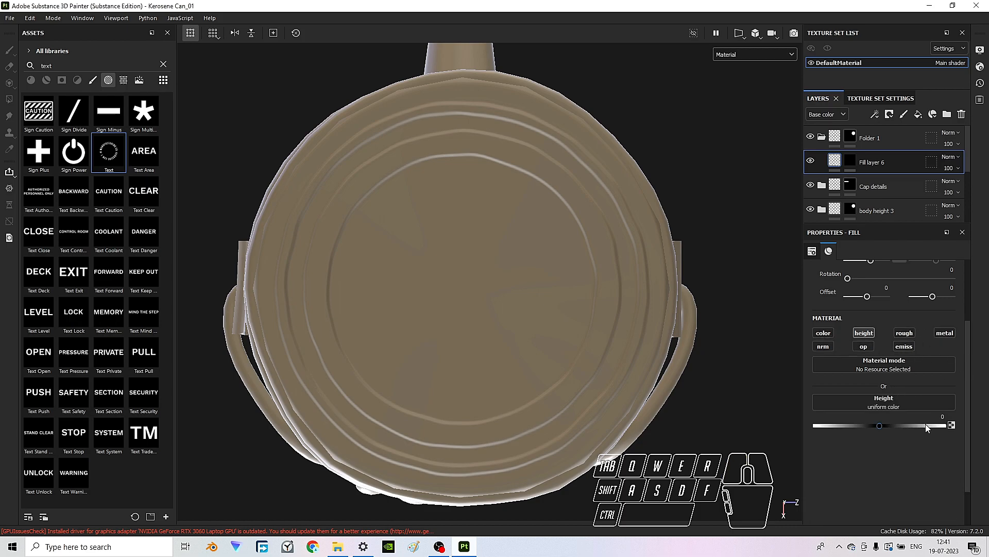
{"action": "left_click", "coordinate": [942, 415]}
{"action": "type", "text": "0.3"}
{"action": "key", "text": "Return"}
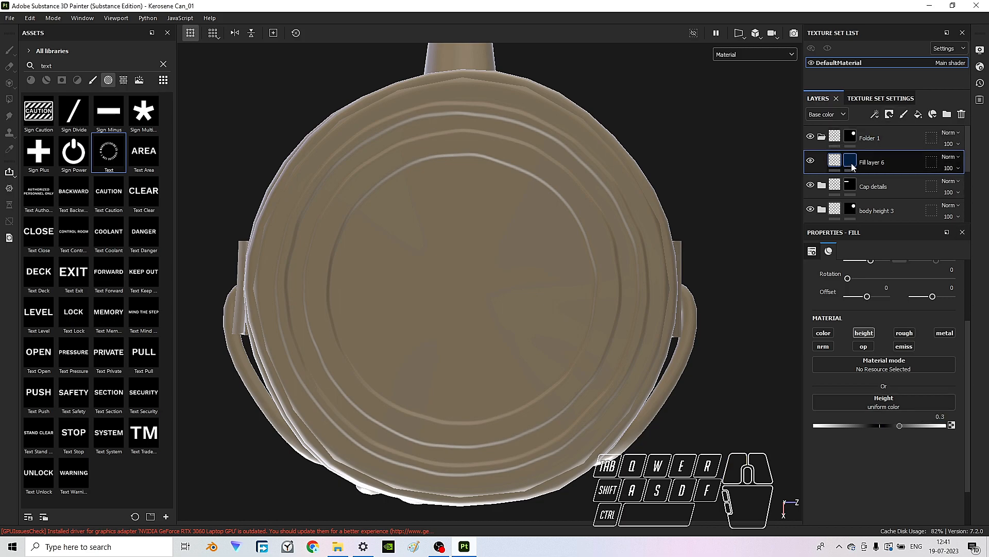
- Add a paint effect to Fill layer 6's mask and load the imported Text alpha into the paint brush
{"action": "key", "text": "4"}
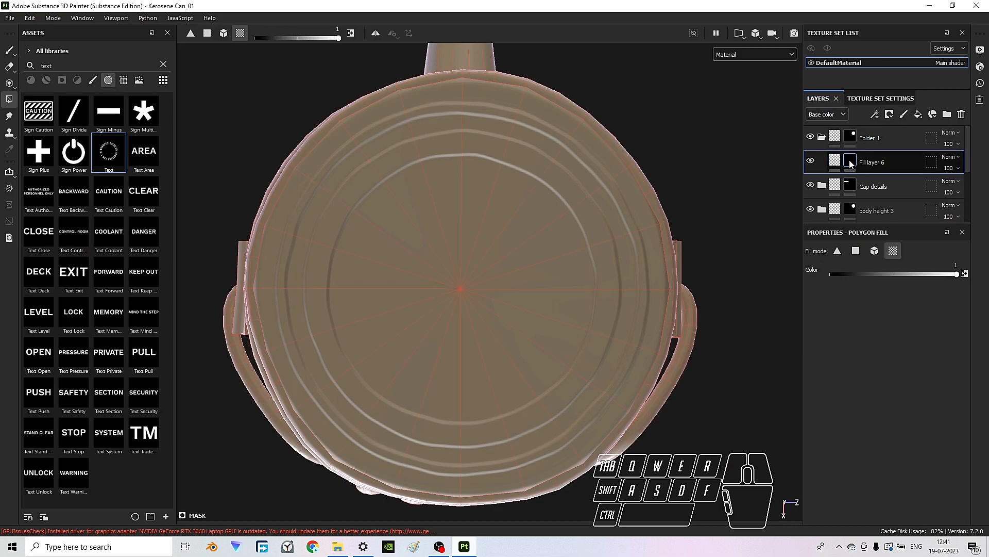
{"action": "left_click", "coordinate": [876, 115]}
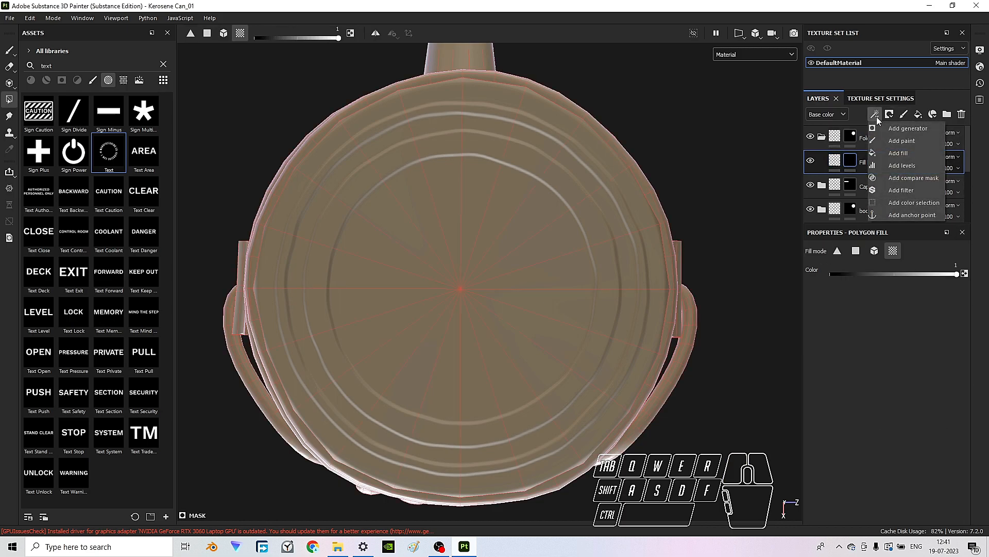
{"action": "left_click", "coordinate": [924, 141]}
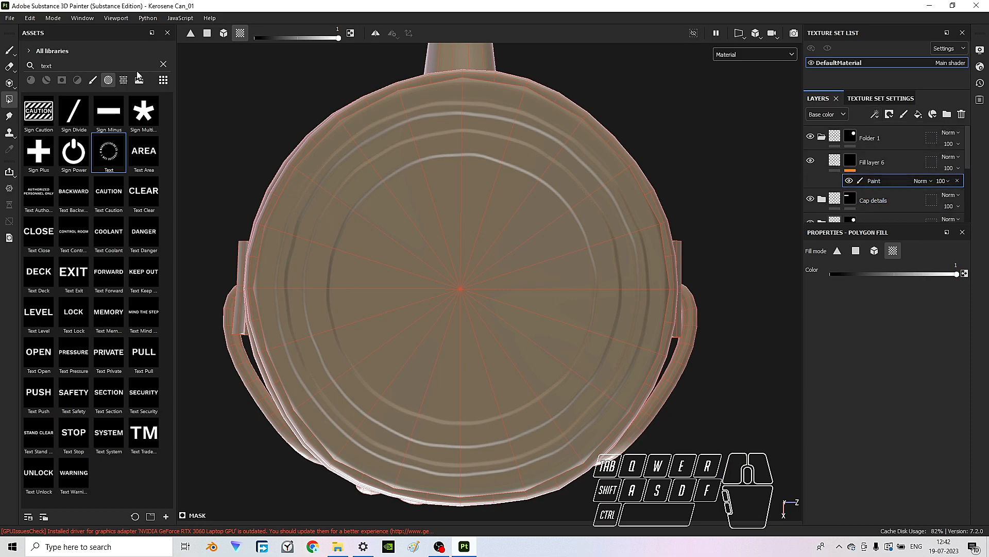
{"action": "left_click", "coordinate": [11, 50]}
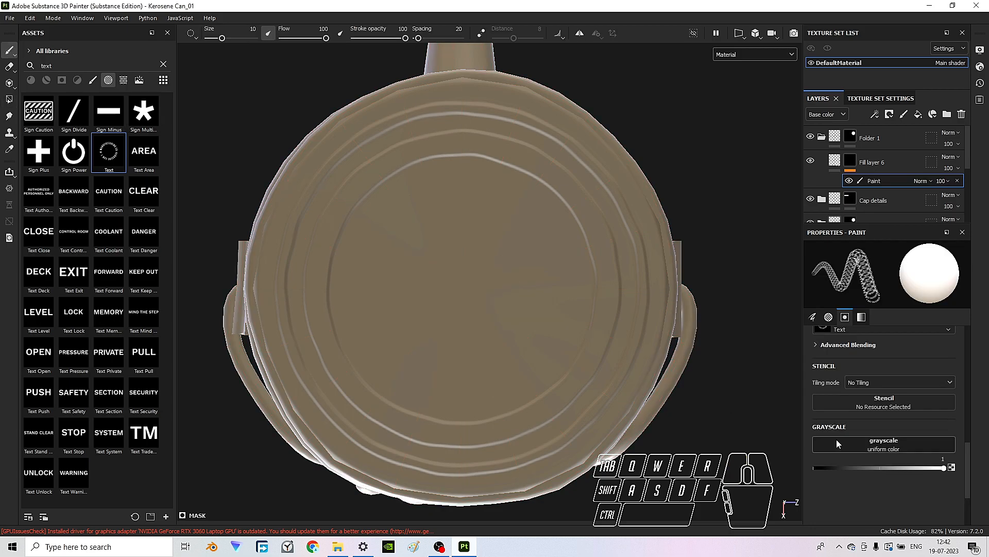
{"action": "scroll", "coordinate": [897, 446], "scroll_direction": "up", "scroll_amount": 3}
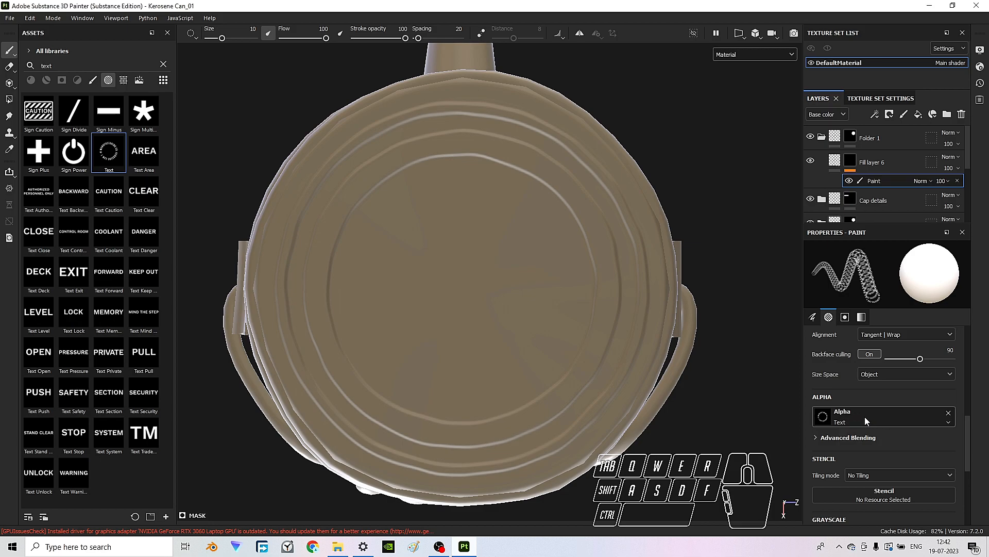
{"action": "left_click", "coordinate": [949, 412]}
{"action": "mouse_move", "coordinate": [98, 151]}
{"action": "left_mouse_down"}
{"action": "mouse_move", "coordinate": [791, 380]}
{"action": "mouse_move", "coordinate": [852, 415]}
{"action": "left_mouse_up"}
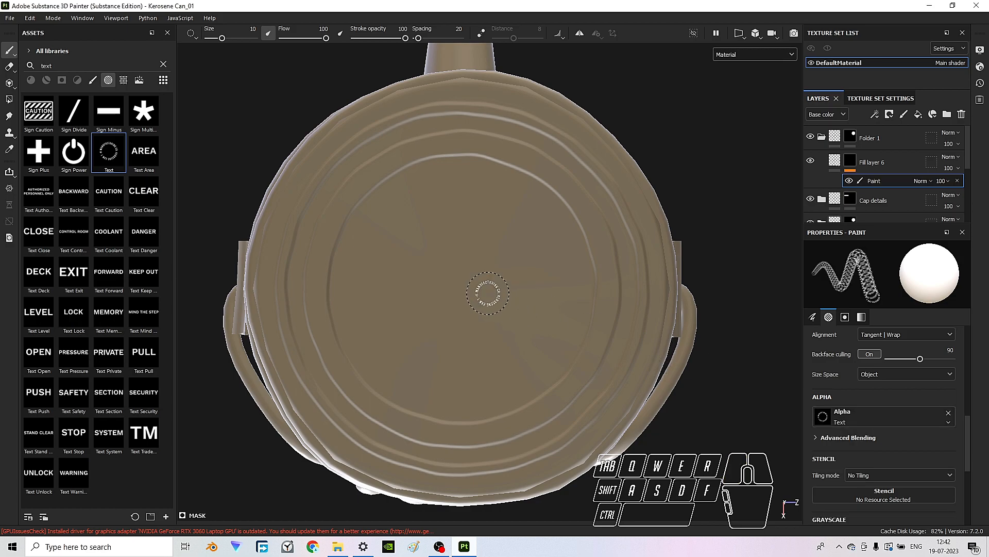
- Stamp the circular text once on the centre of the can's end face at brush size about 91, and clear the brush alpha
{"action": "right_click_drag", "start_coordinate": [449, 284], "coordinate": [466, 292], "text": "ctrl"}
{"action": "key", "text": "ctrl"}
{"action": "left_click_drag", "start_coordinate": [466, 292], "coordinate": [466, 293], "text": "ctrl"}
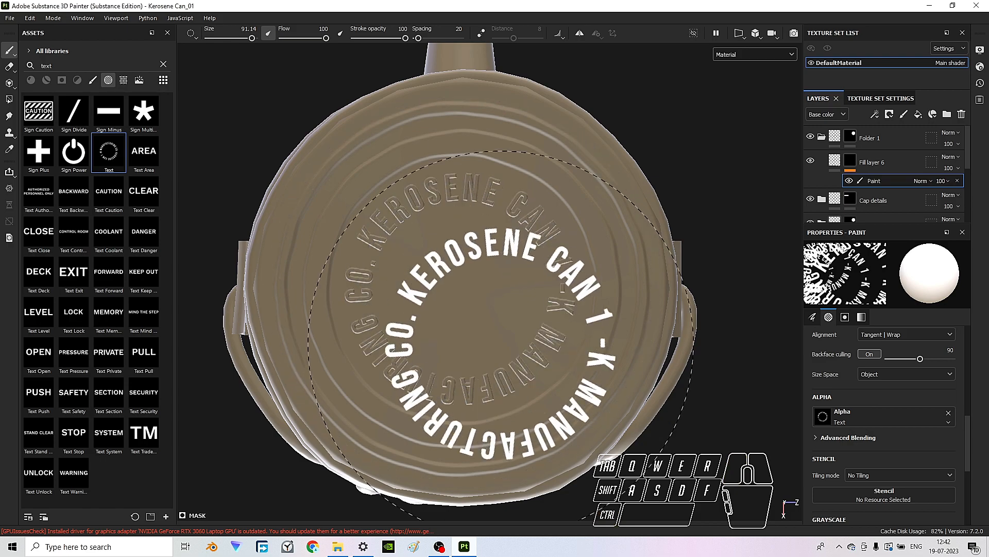
{"action": "left_click_drag", "start_coordinate": [702, 320], "coordinate": [616, 285], "text": "alt"}
{"action": "right_click_drag", "start_coordinate": [615, 285], "coordinate": [577, 299], "text": "shift"}
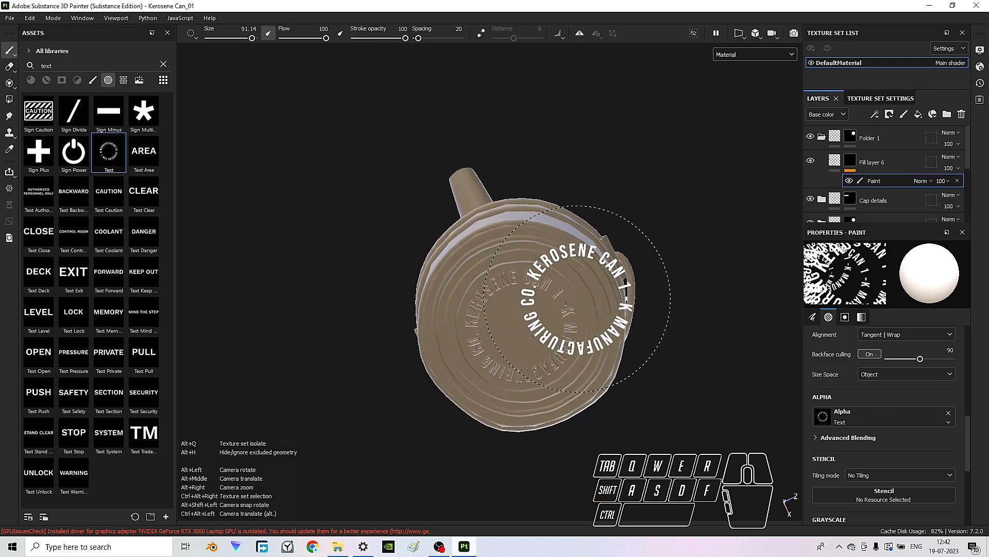
{"action": "left_click_drag", "start_coordinate": [578, 299], "coordinate": [531, 314], "text": "alt"}
{"action": "scroll", "coordinate": [541, 402], "scroll_direction": "up", "scroll_amount": 8}
{"action": "right_click_drag", "start_coordinate": [530, 314], "coordinate": [503, 314], "text": "shift"}
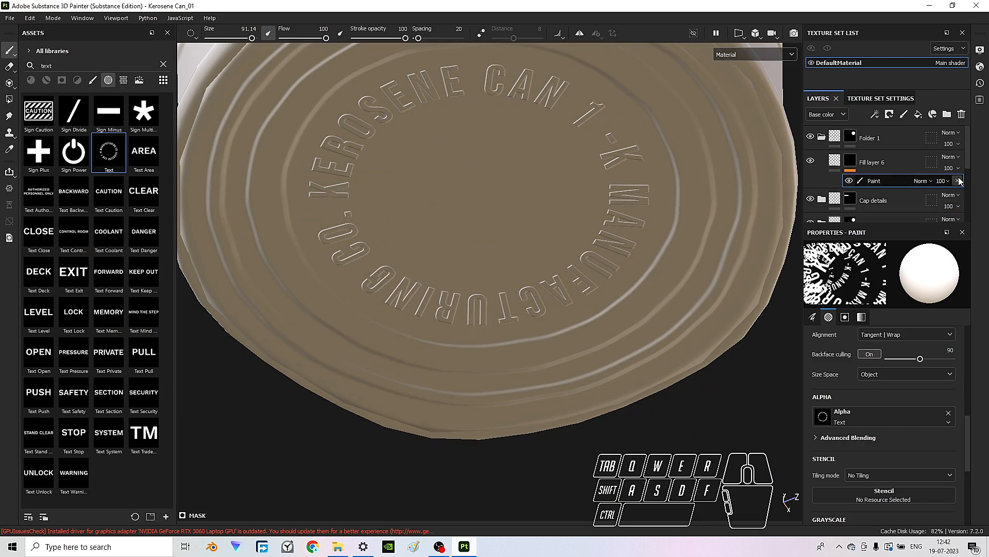
{"action": "scroll", "coordinate": [537, 181], "scroll_direction": "up", "scroll_amount": 2}
{"action": "middle_click_drag", "start_coordinate": [531, 174], "coordinate": [517, 209]}
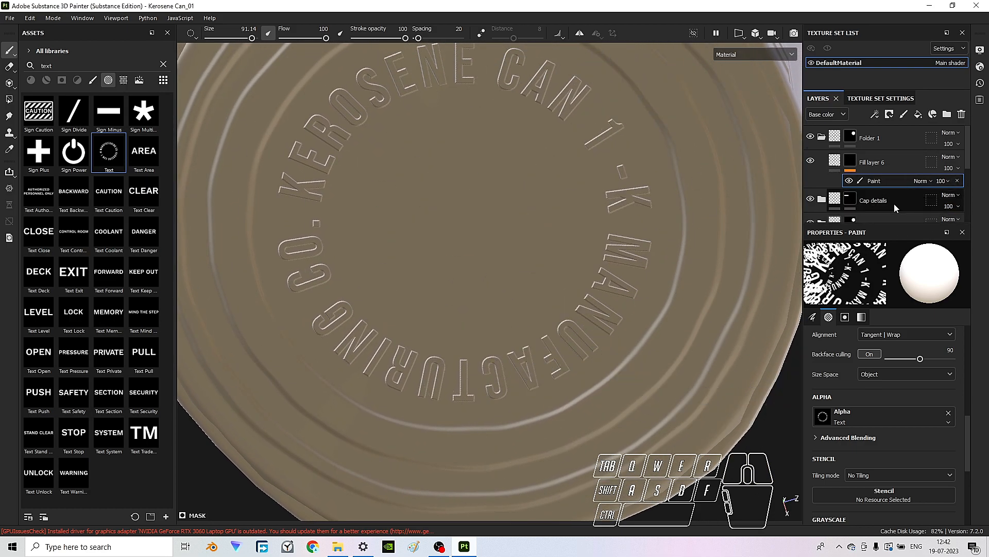
{"action": "left_click", "coordinate": [949, 414]}
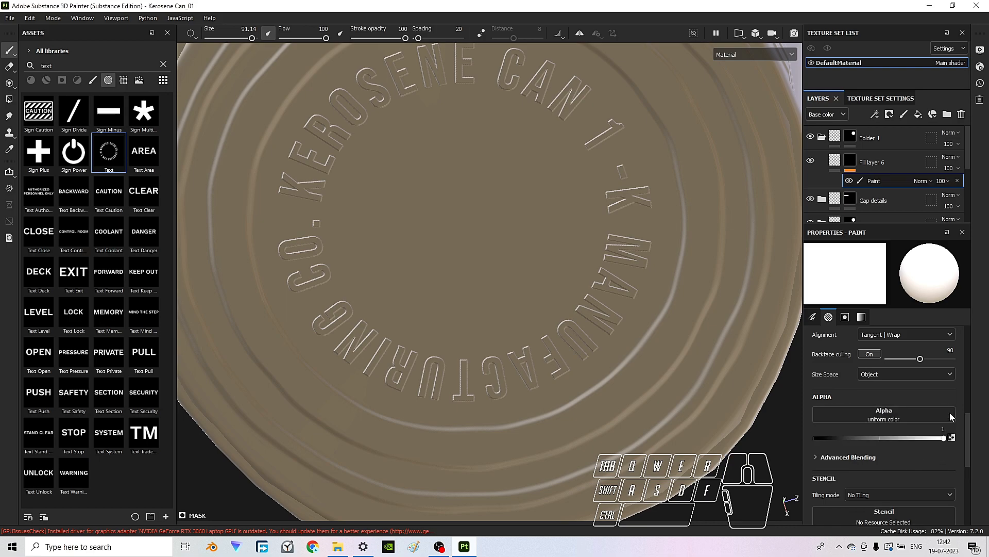
- Add a Blur filter above the paint effect in Fill layer 6's mask
{"action": "left_click", "coordinate": [851, 163]}
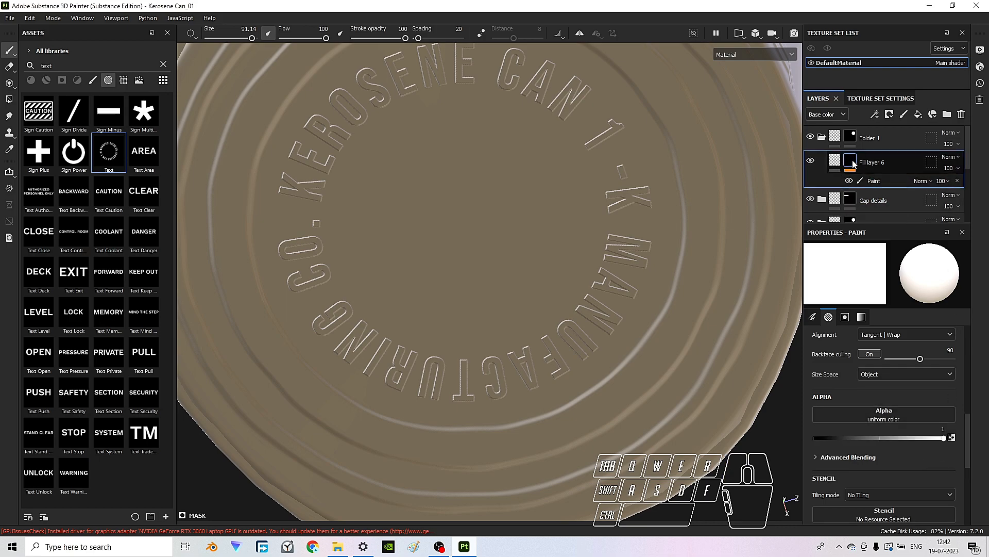
{"action": "left_click", "coordinate": [877, 116]}
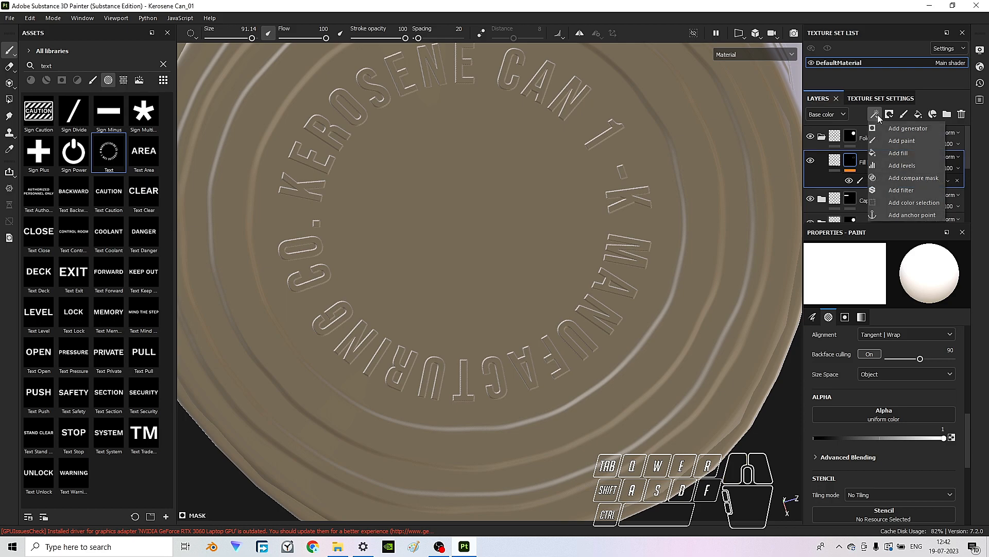
{"action": "left_click", "coordinate": [897, 189]}
{"action": "left_click", "coordinate": [928, 268]}
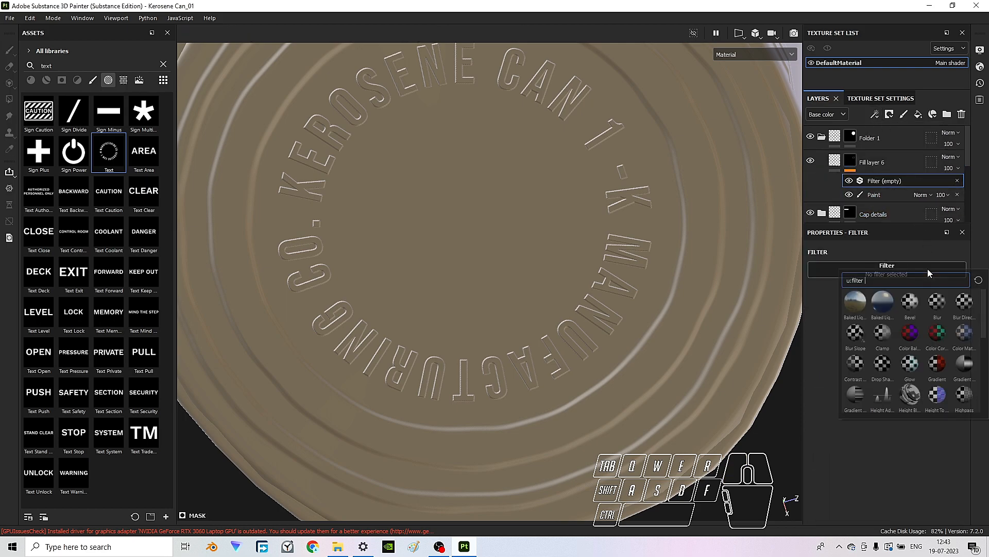
{"action": "left_click", "coordinate": [938, 303]}
- Set the Blur filter's intensity to 0.2 to soften the edges of the stamped text
{"action": "left_click", "coordinate": [951, 312]}
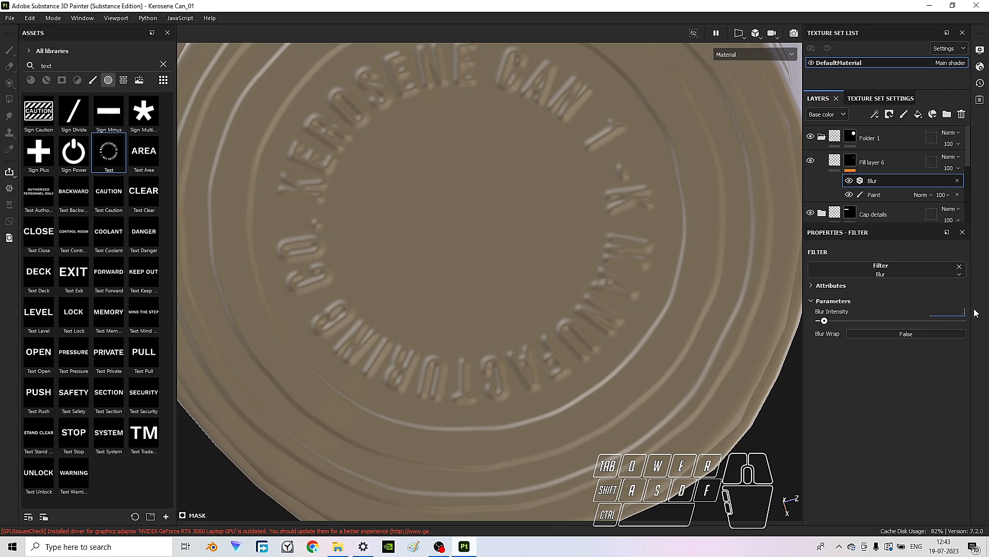
{"action": "type", "text": ".2"}
{"action": "key", "text": "Return"}
{"action": "right_click_drag", "start_coordinate": [546, 216], "coordinate": [580, 199], "text": "shift"}
{"action": "scroll", "coordinate": [629, 312], "scroll_direction": "up", "scroll_amount": 3}
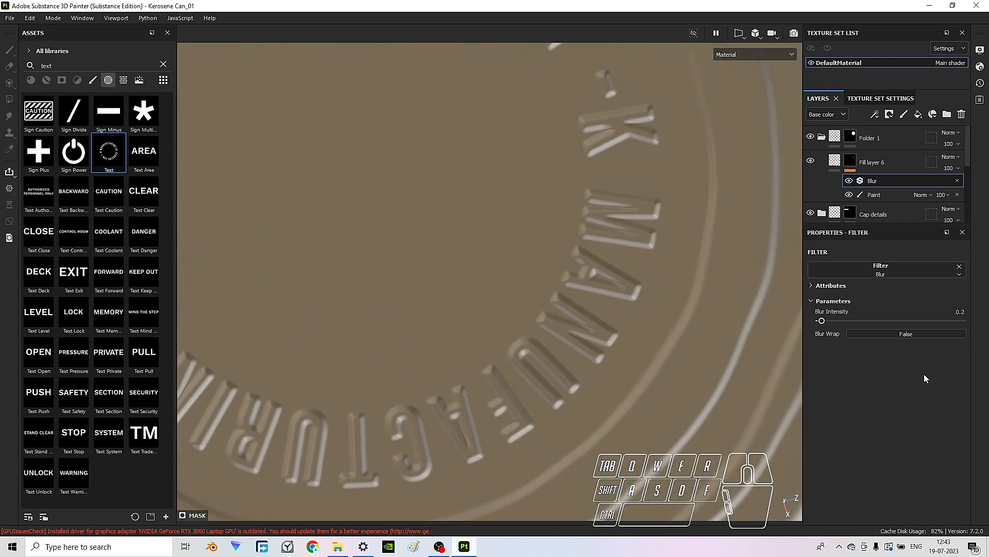
{"action": "left_click", "coordinate": [948, 312]}
{"action": "key", "text": "Return"}
{"action": "left_click", "coordinate": [951, 311]}
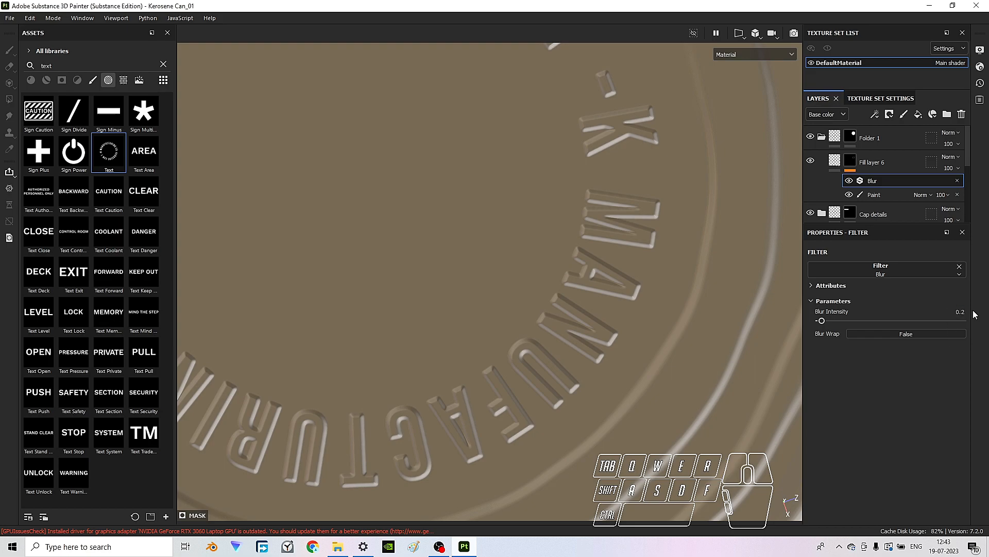
- Collapse Folder 1 and rename it as Text height
{"action": "scroll", "coordinate": [600, 272], "scroll_direction": "down", "scroll_amount": 5}
{"action": "left_click_drag", "start_coordinate": [600, 272], "coordinate": [509, 164], "text": "alt"}
{"action": "scroll", "coordinate": [509, 164], "scroll_direction": "up", "scroll_amount": 3}
{"action": "left_click_drag", "start_coordinate": [605, 204], "coordinate": [383, 264], "text": "alt"}
{"action": "scroll", "coordinate": [490, 255], "scroll_direction": "down", "scroll_amount": 3}
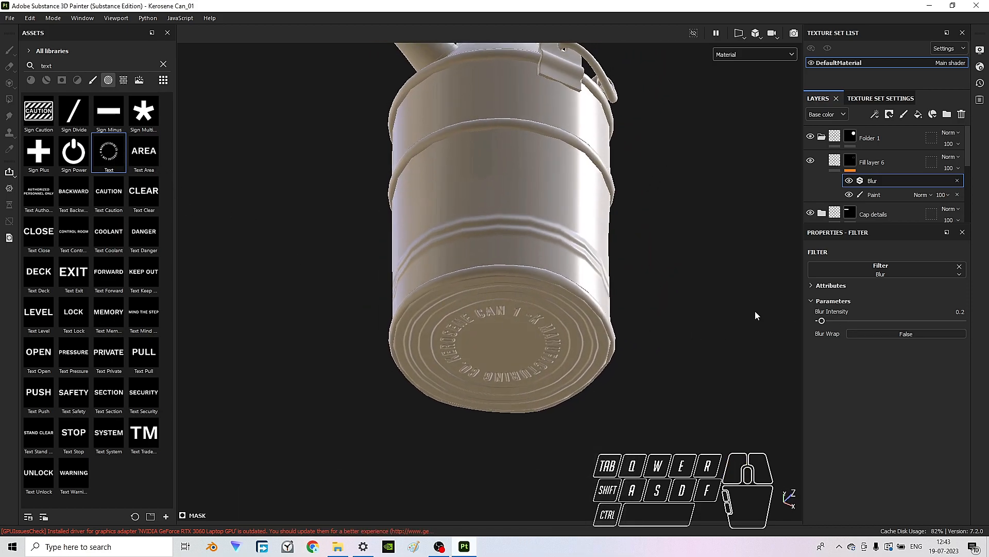
{"action": "left_click_drag", "start_coordinate": [536, 221], "coordinate": [815, 181], "text": "alt"}
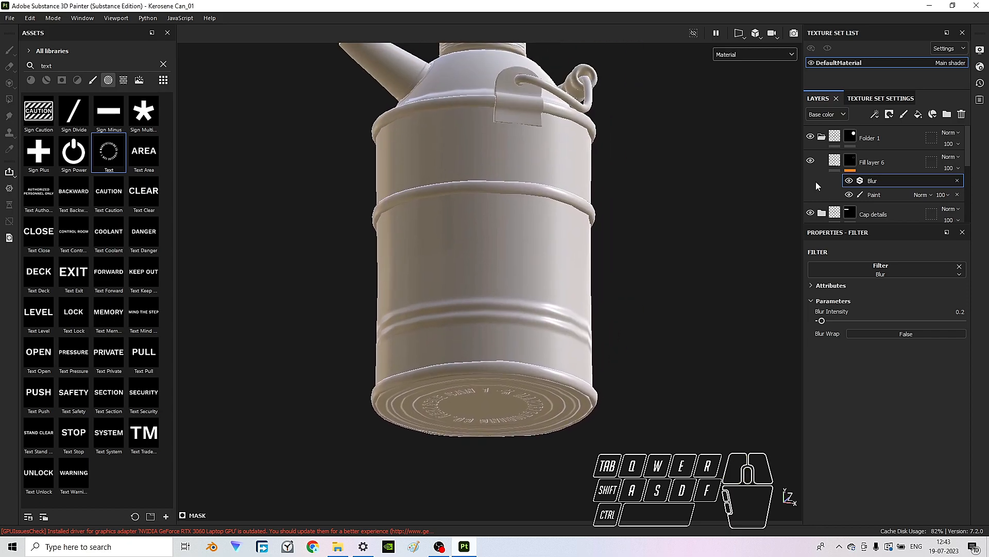
{"action": "left_click", "coordinate": [822, 136]}
{"action": "double_click", "coordinate": [870, 138]}
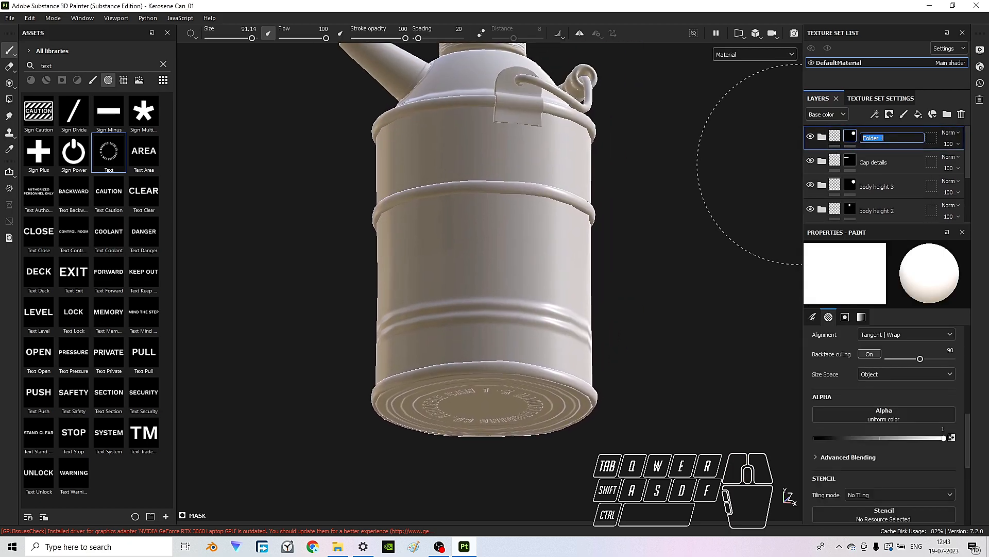
{"action": "type", "text": "Text heigh"}
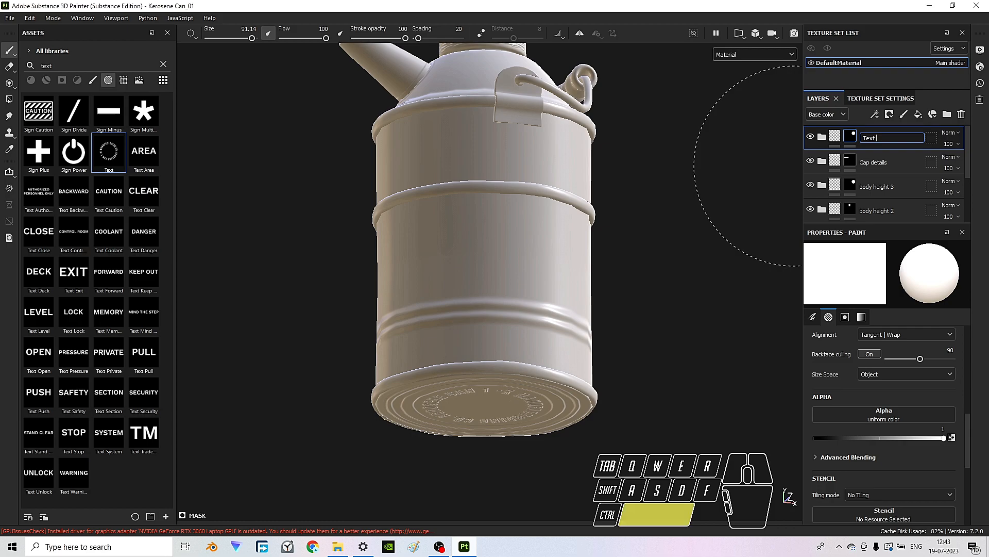
{"action": "type", "text": "t"}
{"action": "key", "text": "Return"}
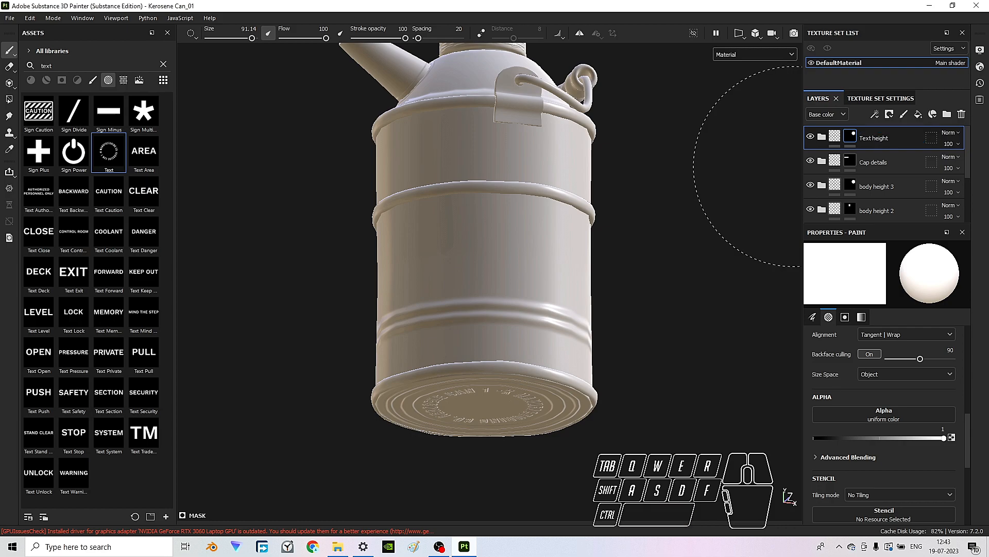
- Create a paint layer at the top of the layer stack and keep only the normal channel active for its brush
{"action": "left_click_drag", "start_coordinate": [634, 186], "coordinate": [489, 252], "text": "alt"}
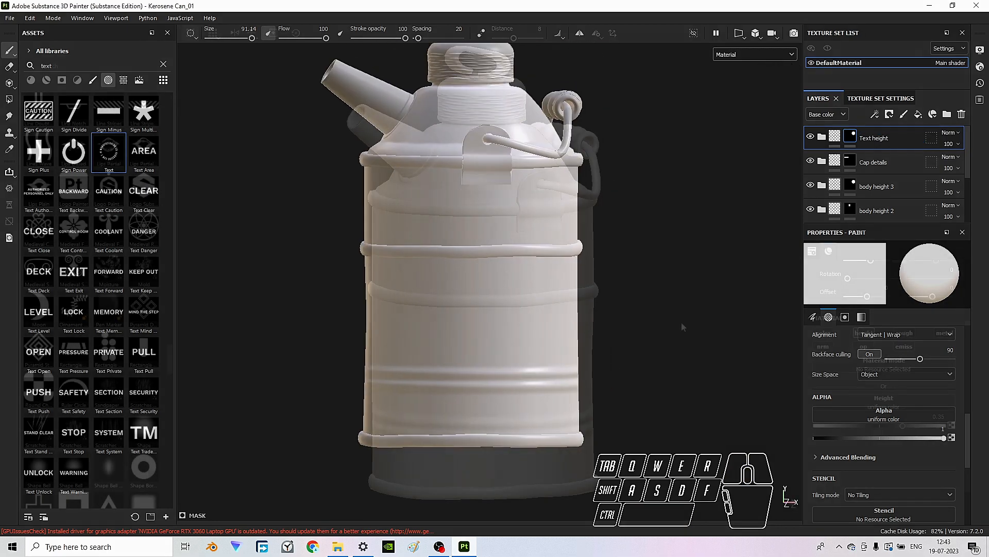
{"action": "scroll", "coordinate": [572, 206], "scroll_direction": "up", "scroll_amount": 5}
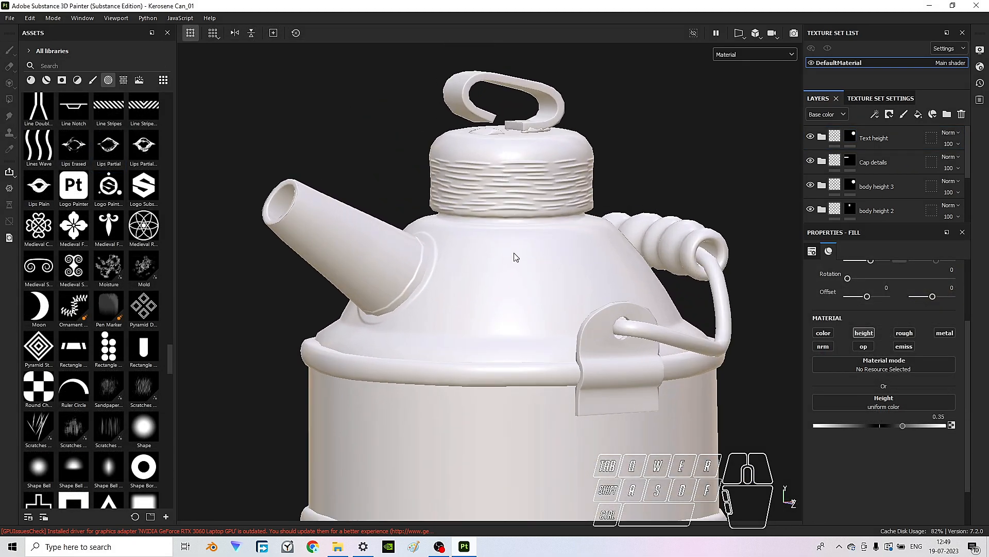
{"action": "left_click_drag", "start_coordinate": [509, 259], "coordinate": [450, 382], "text": "alt"}
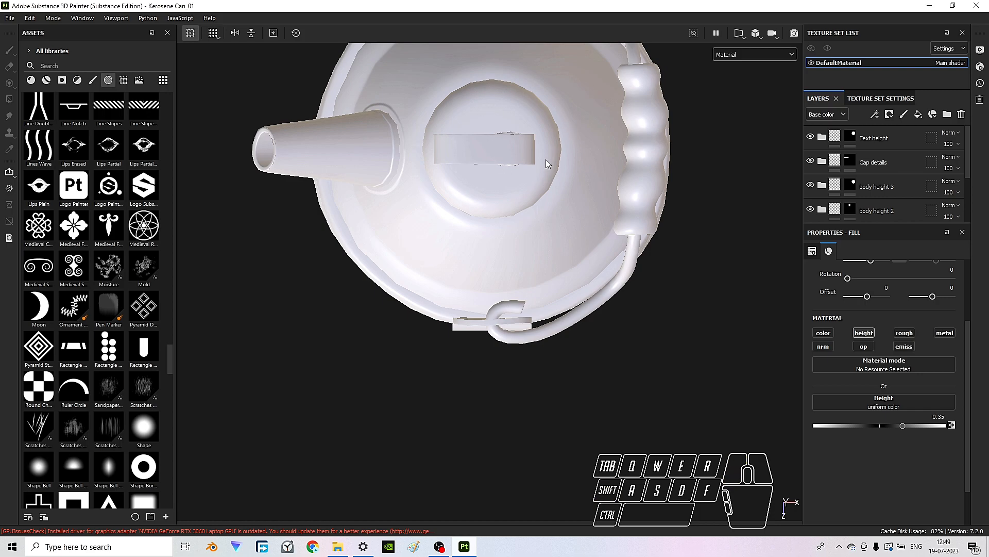
{"action": "scroll", "coordinate": [512, 148], "scroll_direction": "up", "scroll_amount": 2}
{"action": "middle_click_drag", "start_coordinate": [512, 147], "coordinate": [526, 248]}
{"action": "scroll", "coordinate": [525, 247], "scroll_direction": "up", "scroll_amount": 3}
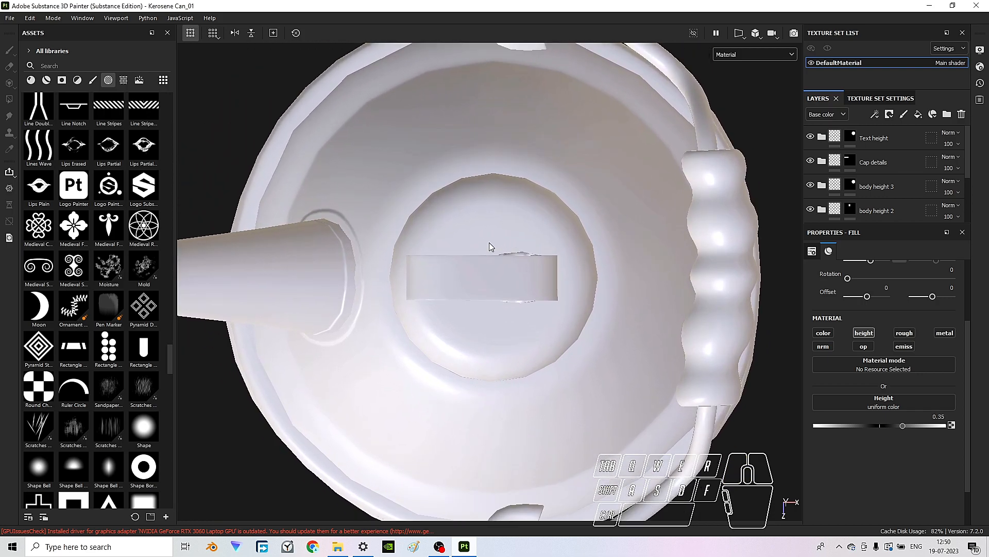
{"action": "scroll", "coordinate": [491, 250], "scroll_direction": "up", "scroll_amount": 1}
{"action": "right_click_drag", "start_coordinate": [591, 227], "coordinate": [599, 205], "text": "shift"}
{"action": "right_click_drag", "start_coordinate": [597, 206], "coordinate": [601, 212], "text": "shift"}
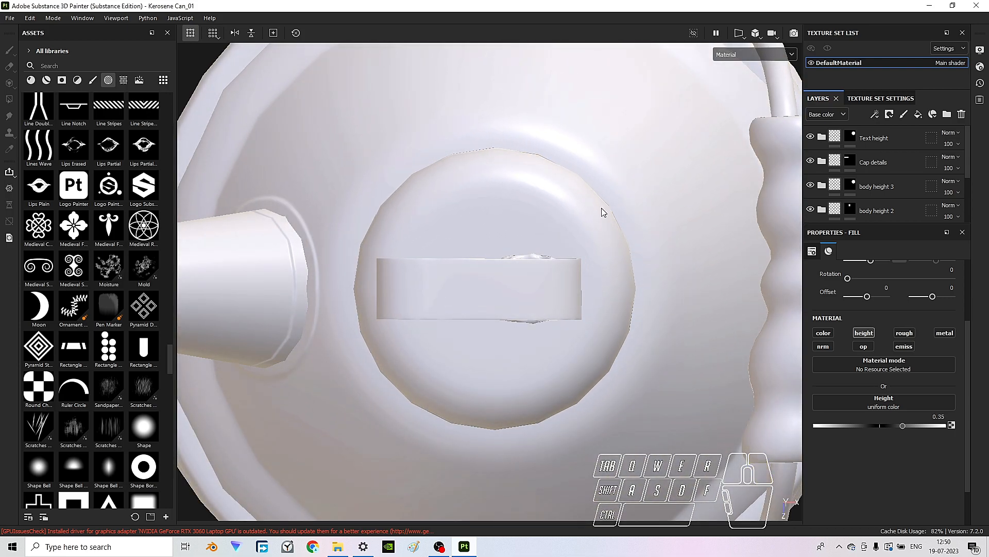
{"action": "left_click", "coordinate": [904, 117]}
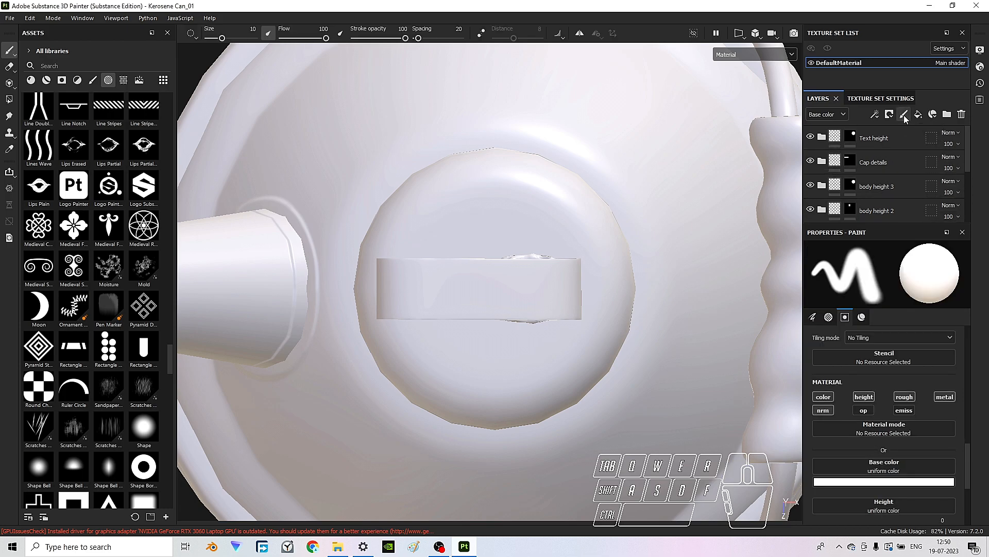
{"action": "scroll", "coordinate": [895, 174], "scroll_direction": "down", "scroll_amount": 3}
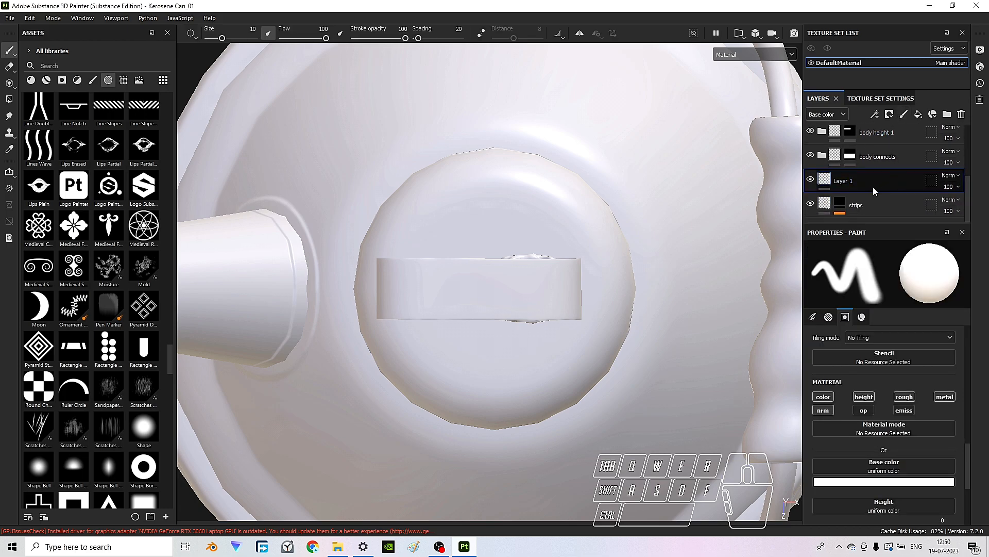
{"action": "left_click_drag", "start_coordinate": [850, 209], "coordinate": [848, 133]}
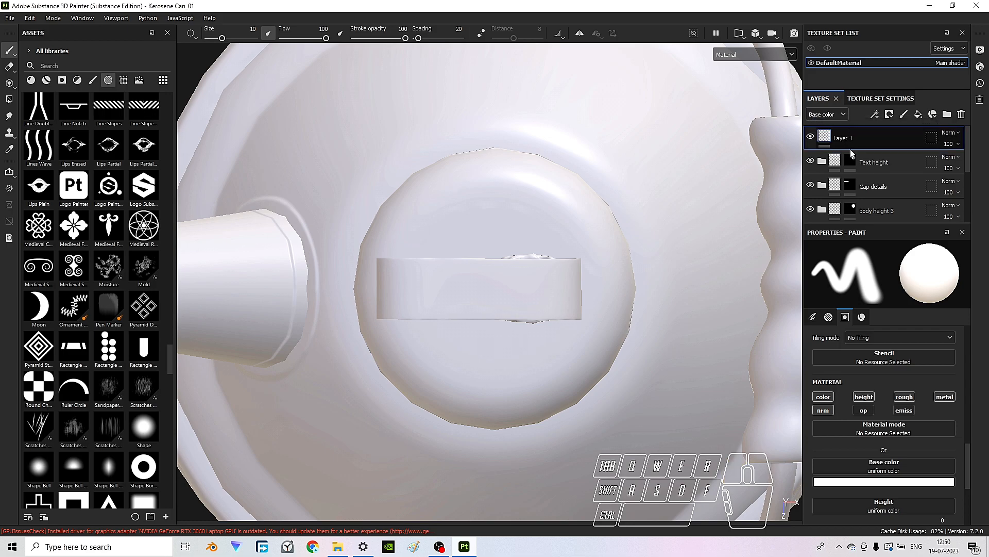
{"action": "left_click", "coordinate": [824, 410]}
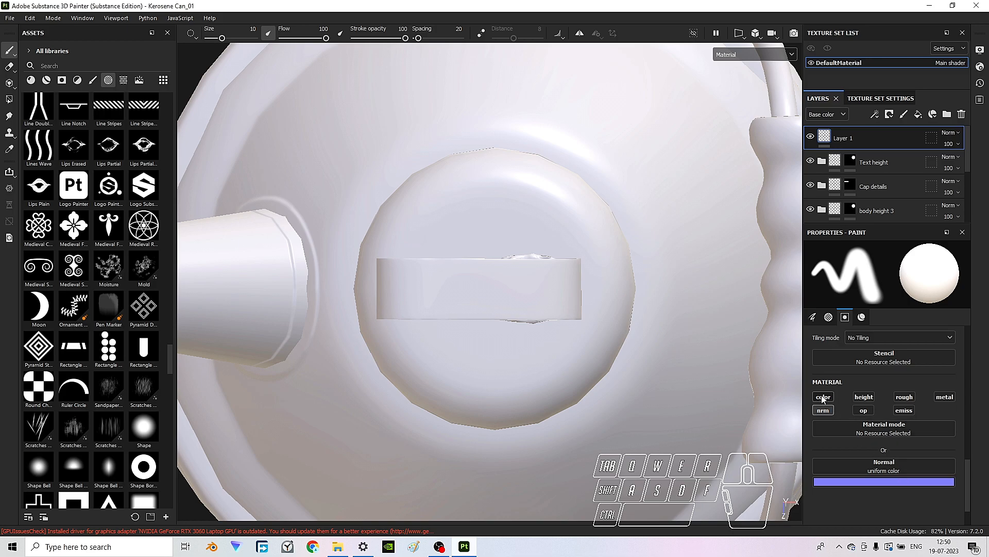
- Load the vent_08 texture as the paint brush's normal map
{"action": "left_click", "coordinate": [122, 81]}
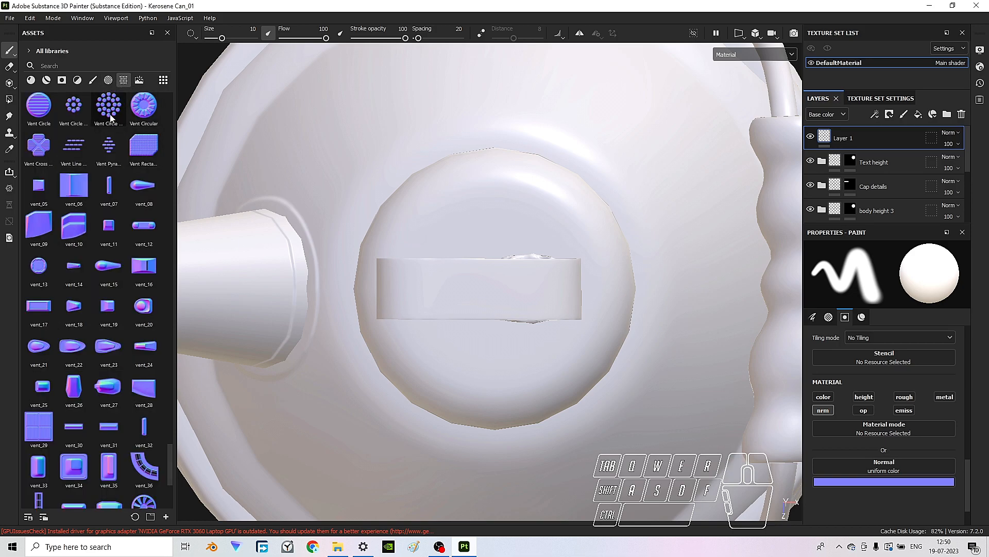
{"action": "scroll", "coordinate": [88, 132], "scroll_direction": "up", "scroll_amount": 5}
{"action": "scroll", "coordinate": [105, 161], "scroll_direction": "up", "scroll_amount": 15}
{"action": "scroll", "coordinate": [105, 163], "scroll_direction": "up", "scroll_amount": 10}
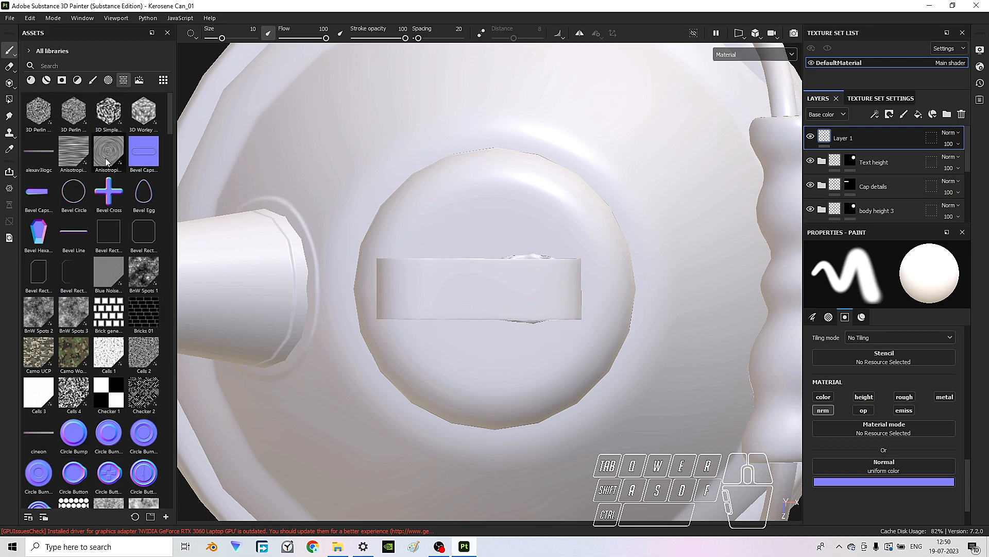
{"action": "scroll", "coordinate": [107, 163], "scroll_direction": "down", "scroll_amount": 15}
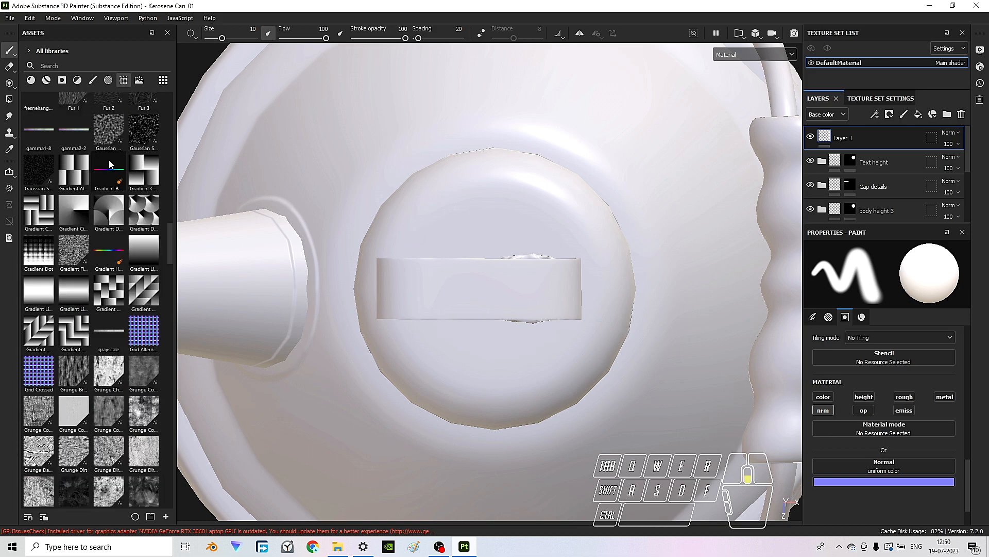
{"action": "scroll", "coordinate": [109, 164], "scroll_direction": "down", "scroll_amount": 10}
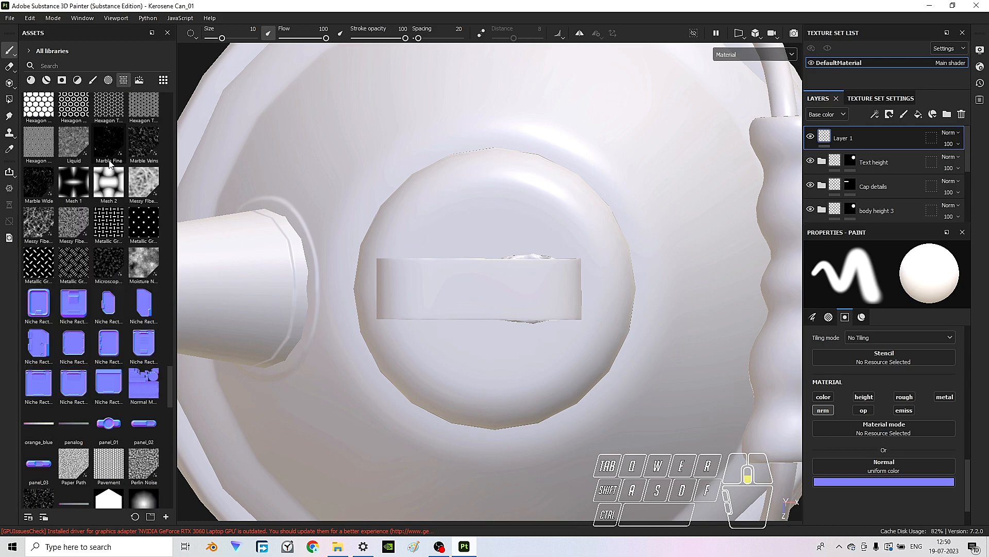
{"action": "scroll", "coordinate": [109, 164], "scroll_direction": "down", "scroll_amount": 10}
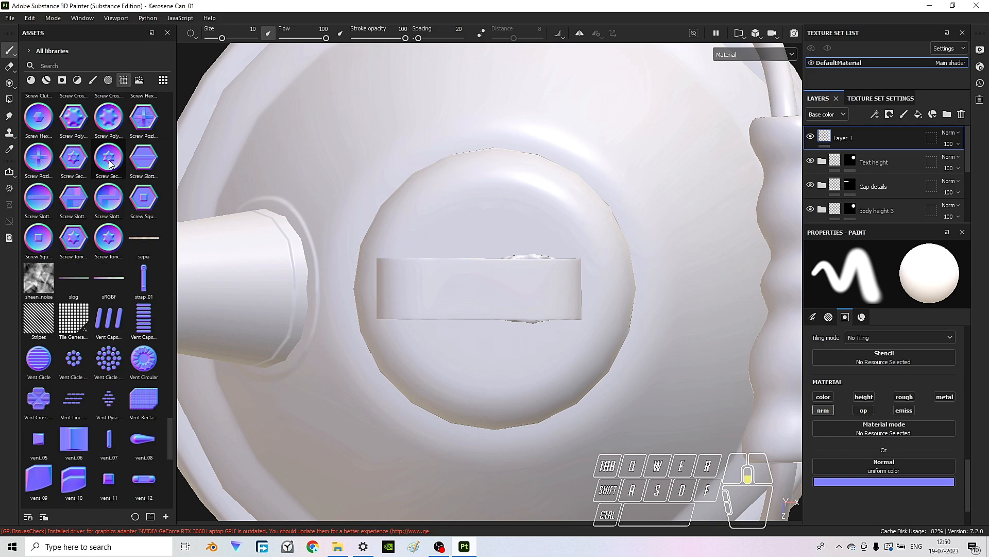
{"action": "scroll", "coordinate": [109, 164], "scroll_direction": "down", "scroll_amount": 3}
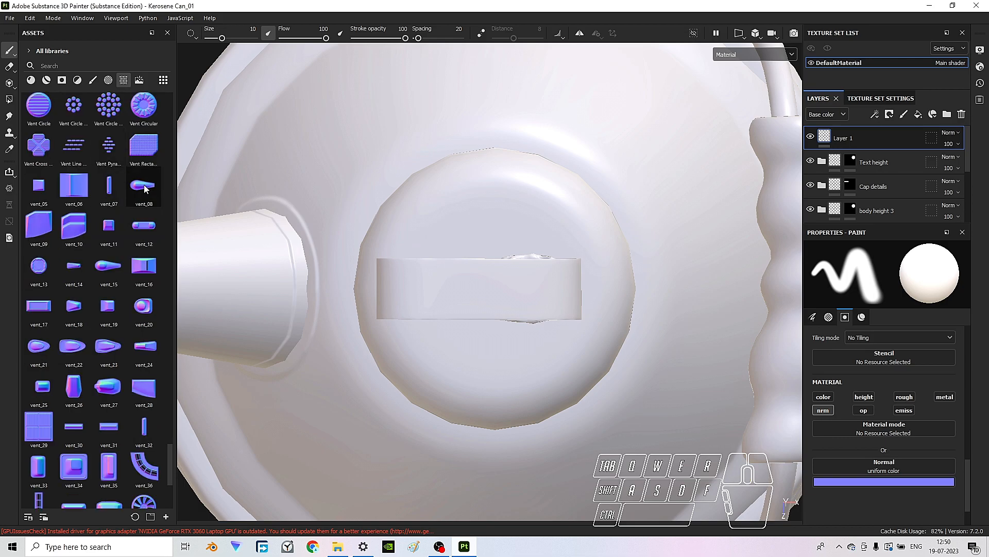
{"action": "mouse_move", "coordinate": [145, 189]}
{"action": "left_click_drag", "start_coordinate": [144, 187], "coordinate": [260, 219]}
{"action": "left_click_drag", "start_coordinate": [879, 471], "coordinate": [880, 472]}
{"action": "scroll", "coordinate": [504, 236], "scroll_direction": "down", "scroll_amount": 3}
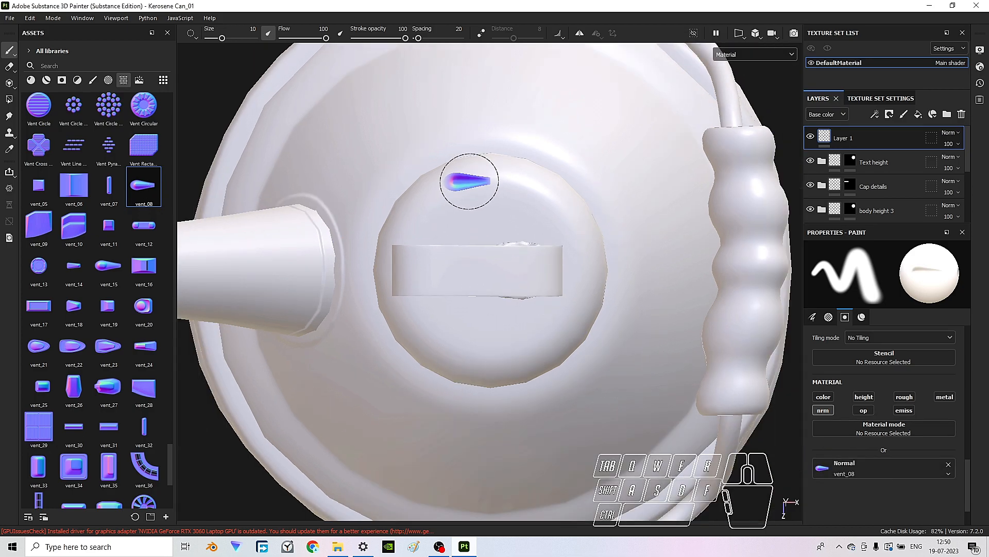
- Turn on symmetry for the brush and switch it to radial symmetry with a count of 16
{"action": "left_click_drag", "start_coordinate": [469, 185], "coordinate": [515, 178], "text": "alt"}
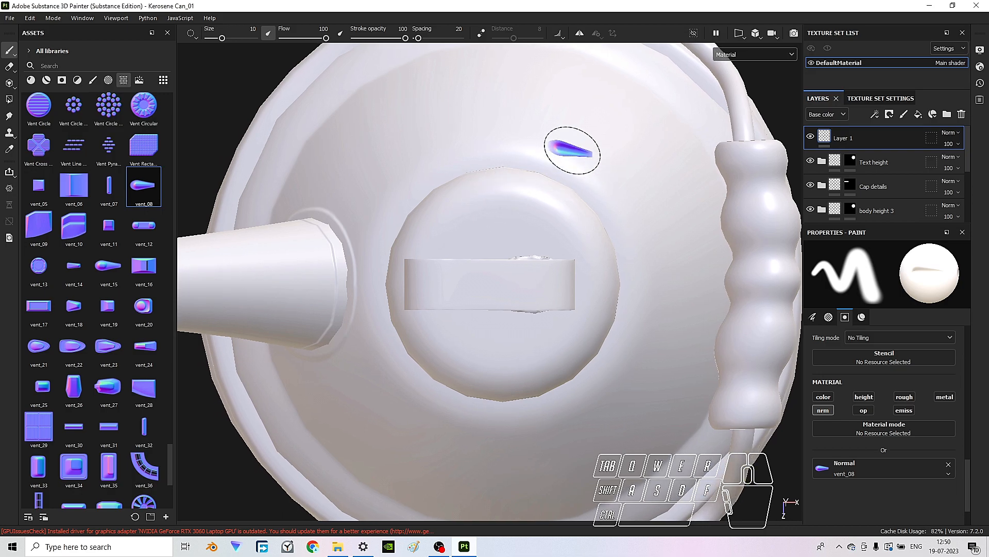
{"action": "middle_click_drag", "start_coordinate": [552, 148], "coordinate": [592, 125], "text": "alt"}
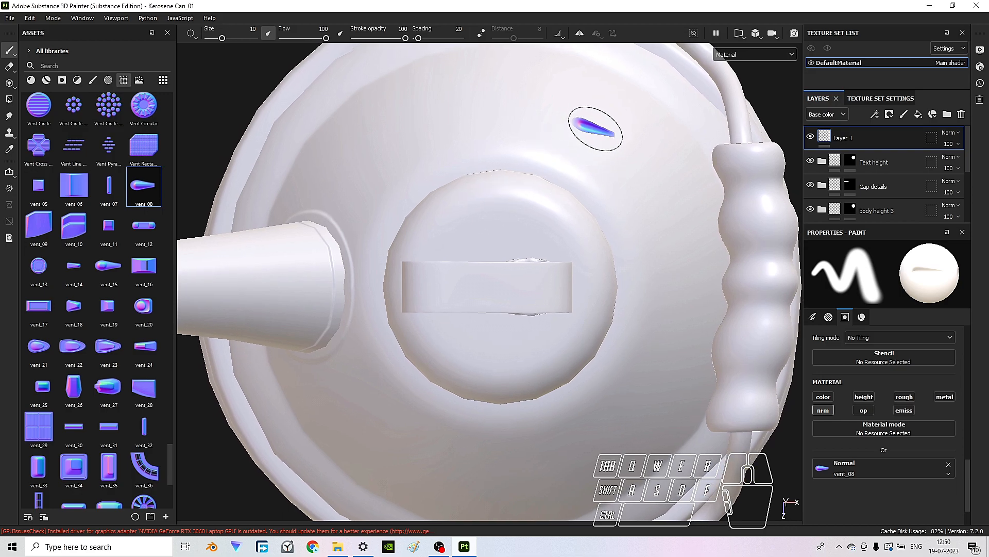
{"action": "left_click", "coordinate": [585, 37]}
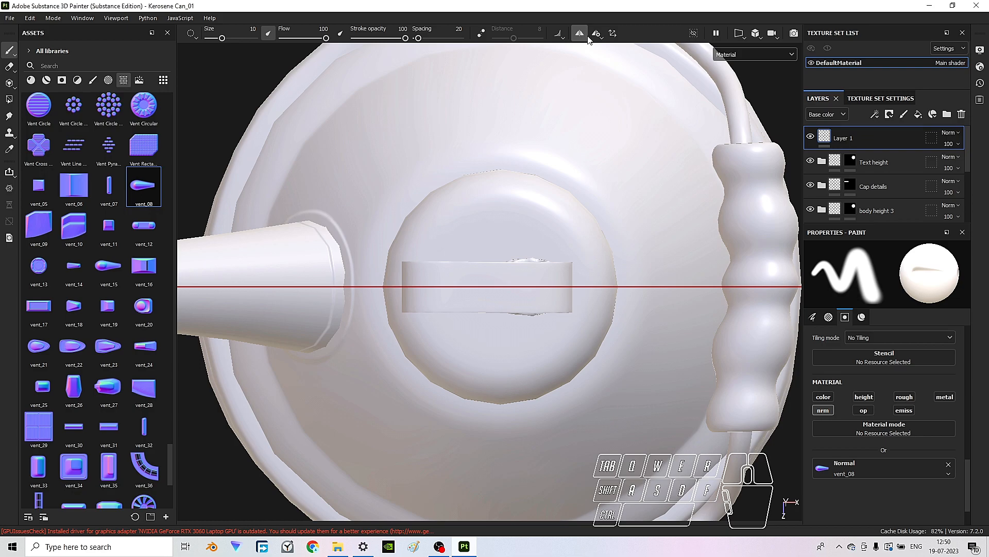
{"action": "left_click", "coordinate": [598, 34]}
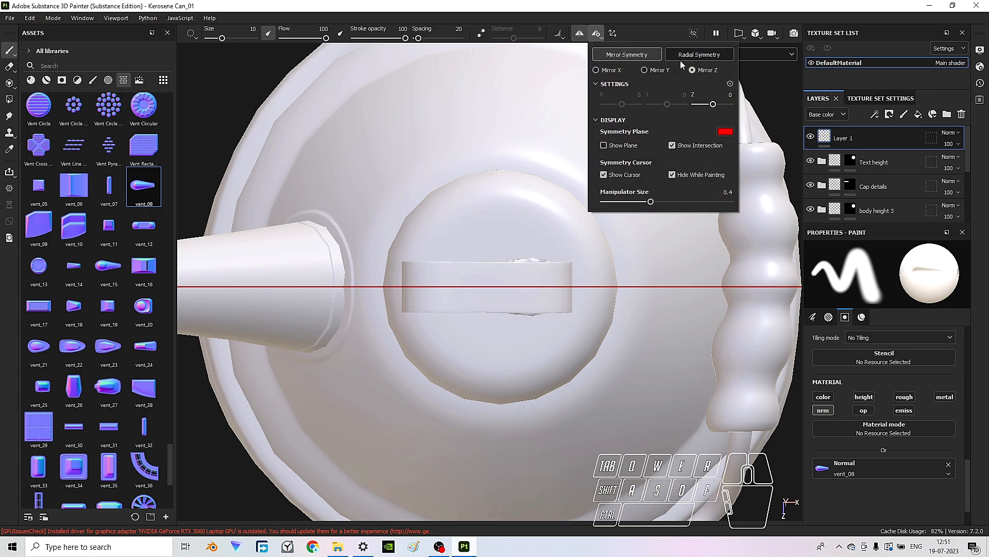
{"action": "left_click", "coordinate": [714, 55]}
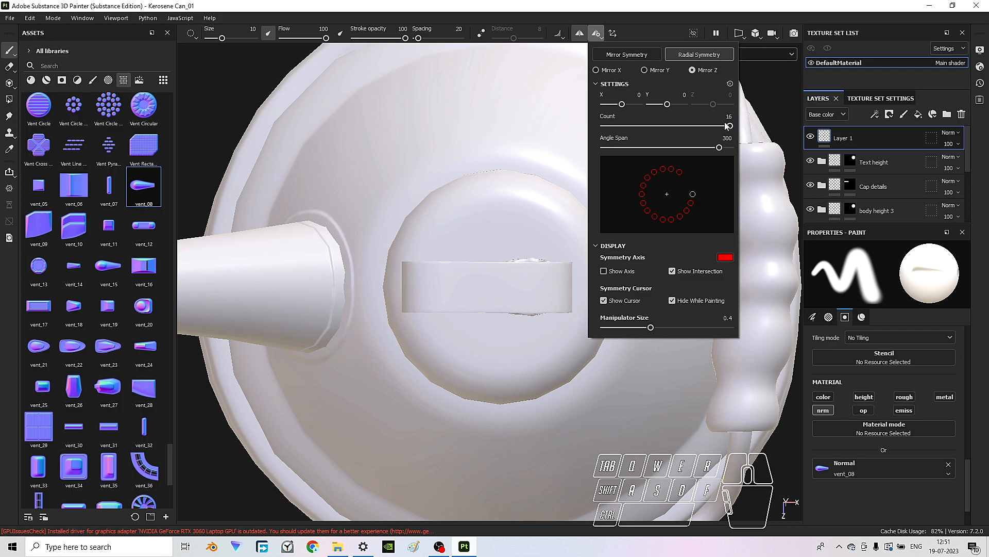
{"action": "left_click_drag", "start_coordinate": [727, 126], "coordinate": [722, 128]}
{"action": "left_click", "coordinate": [464, 230]}
{"action": "scroll", "coordinate": [463, 230], "scroll_direction": "up", "scroll_amount": 2}
{"action": "scroll", "coordinate": [492, 221], "scroll_direction": "down", "scroll_amount": 2}
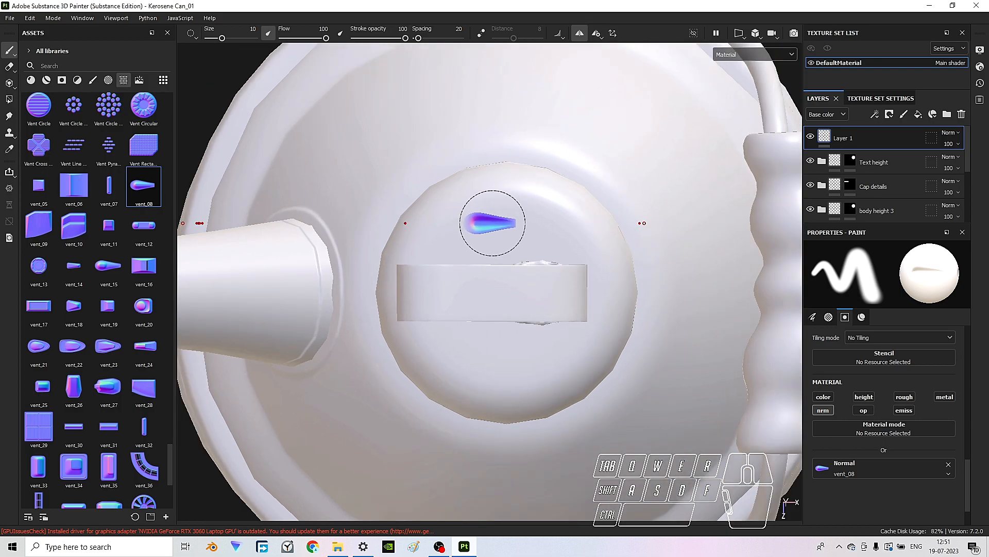
- Set the radial symmetry to the Y axis and move its centre along X to the middle of the cap
{"action": "left_click", "coordinate": [597, 34]}
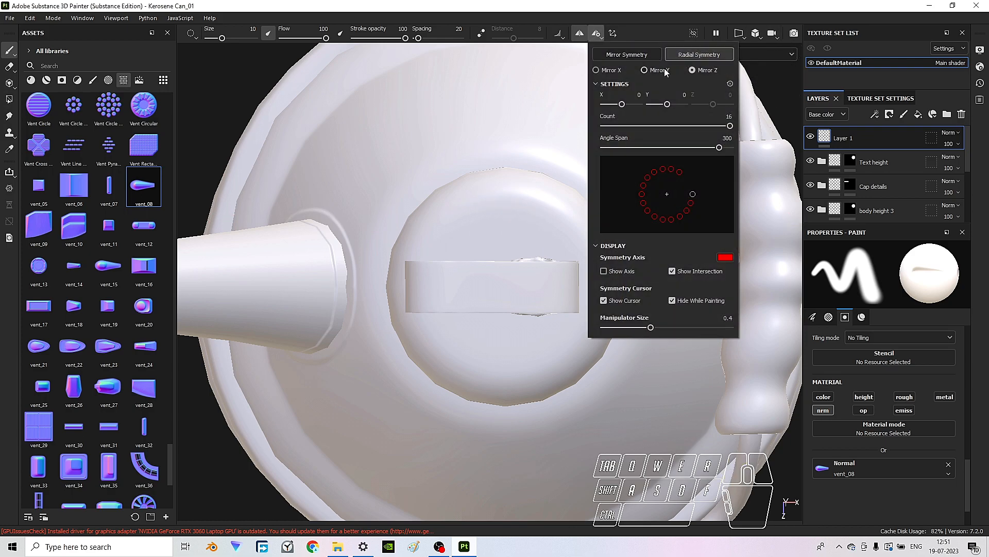
{"action": "left_click", "coordinate": [451, 168]}
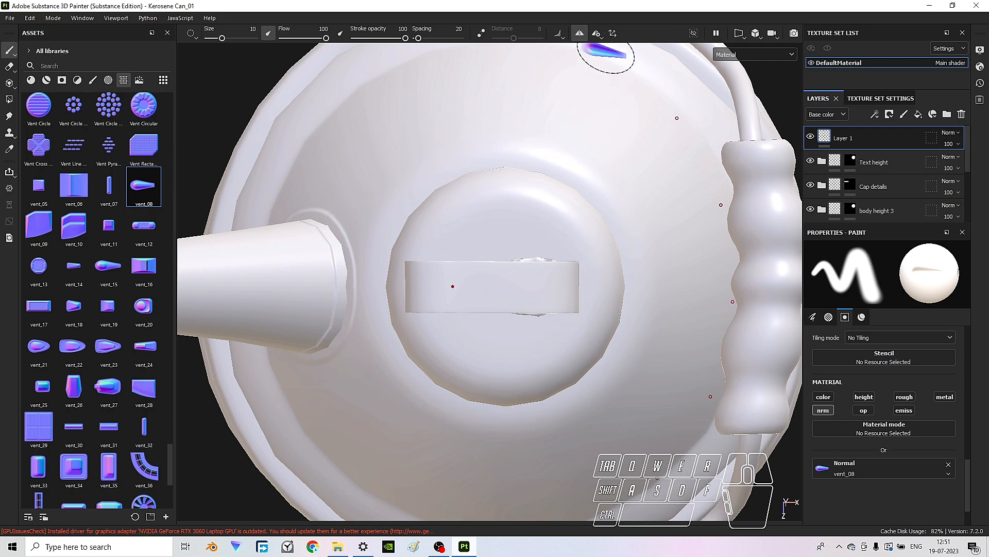
{"action": "left_click", "coordinate": [613, 36]}
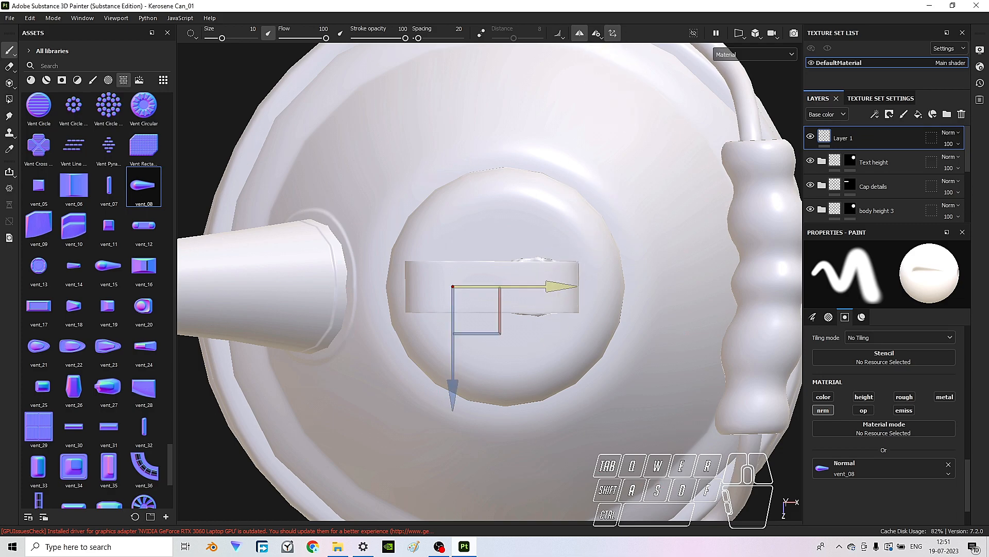
{"action": "left_click", "coordinate": [573, 289]}
{"action": "left_click_drag", "start_coordinate": [573, 289], "coordinate": [621, 288]}
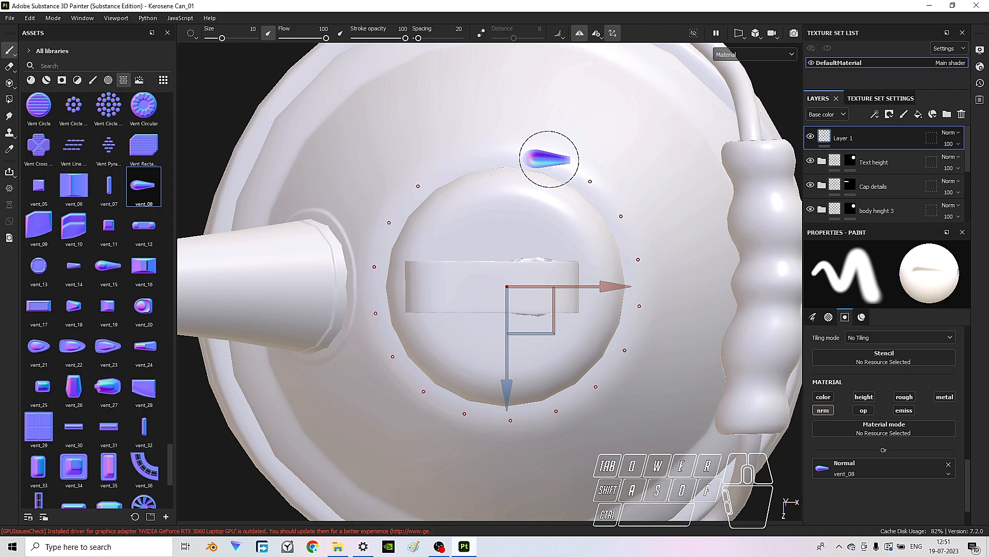
- Try a radial ring of size 10 vent stamps on the can's shoulder around the cap
{"action": "left_click_drag", "start_coordinate": [548, 159], "coordinate": [546, 158], "text": "ctrl"}
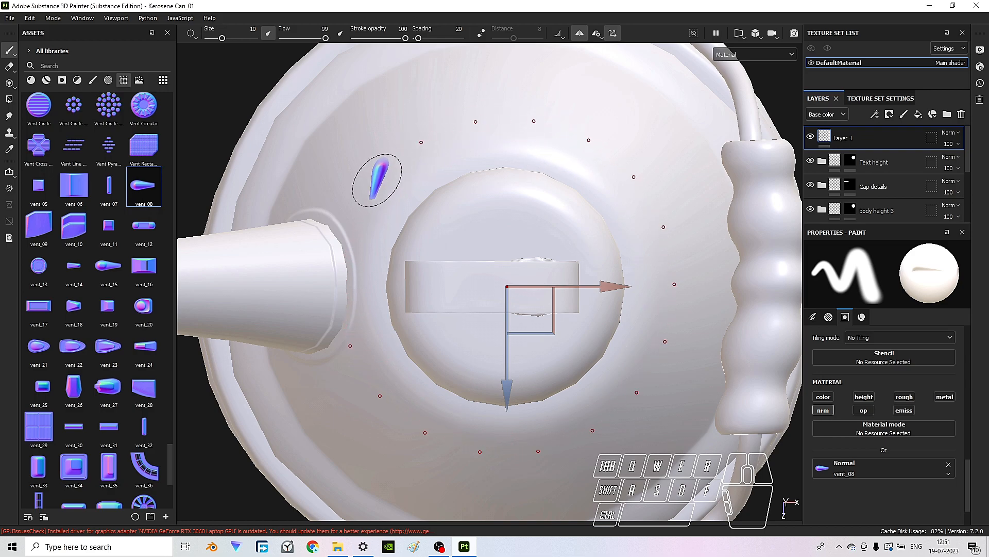
{"action": "left_click_drag", "start_coordinate": [364, 202], "coordinate": [365, 202], "text": "ctrl"}
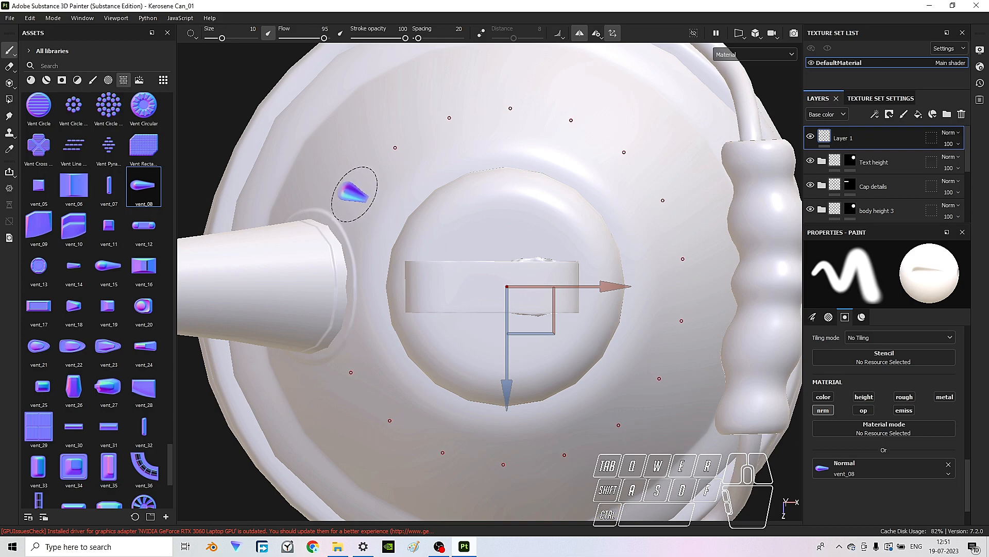
{"action": "left_click", "coordinate": [359, 196]}
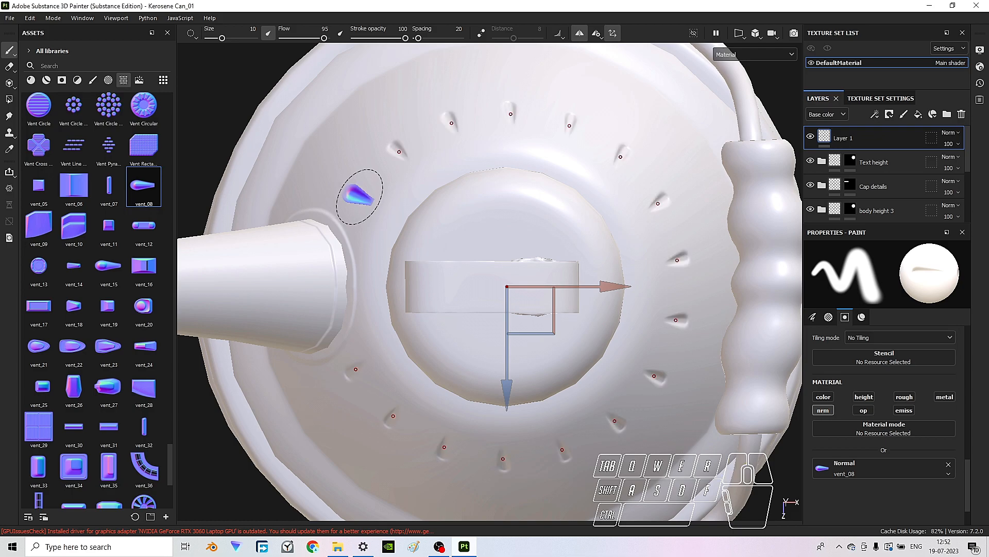
{"action": "left_click_drag", "start_coordinate": [521, 371], "coordinate": [538, 293], "text": "alt"}
{"action": "right_click_drag", "start_coordinate": [538, 294], "coordinate": [609, 303], "text": "alt"}
{"action": "mouse_move", "coordinate": [608, 303]}
{"action": "left_mouse_down", "text": "alt"}
{"action": "mouse_move", "coordinate": [382, 303]}
{"action": "mouse_move", "coordinate": [570, 380]}
{"action": "mouse_move", "coordinate": [475, 249]}
{"action": "mouse_move", "coordinate": [437, 248]}
{"action": "mouse_move", "coordinate": [486, 234]}
{"action": "mouse_move", "coordinate": [380, 172]}
{"action": "mouse_move", "coordinate": [391, 283]}
{"action": "mouse_move", "coordinate": [309, 243]}
{"action": "mouse_move", "coordinate": [254, 249]}
{"action": "mouse_move", "coordinate": [369, 265]}
{"action": "mouse_move", "coordinate": [419, 294]}
{"action": "left_mouse_up", "text": "alt"}
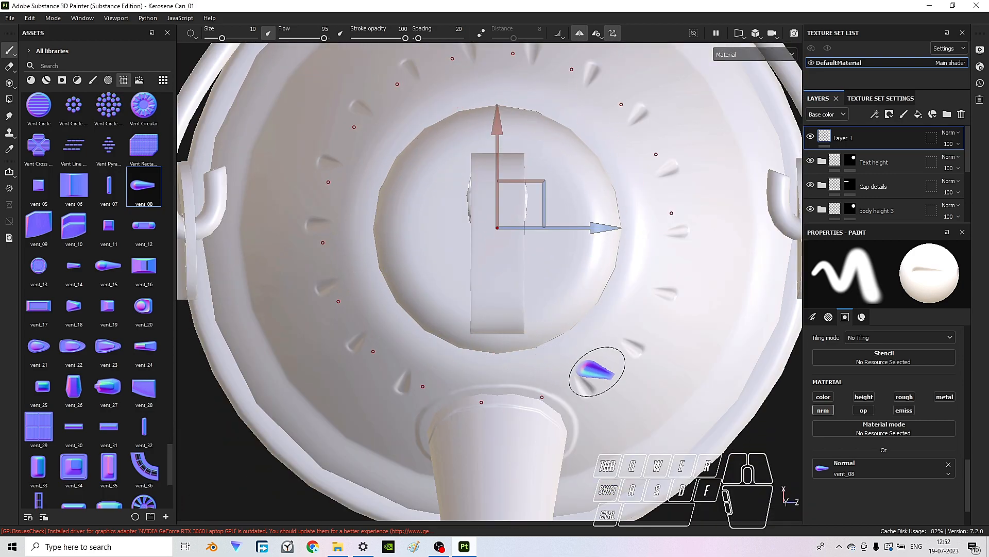
{"action": "key", "text": "ctrl+z"}
- Enlarge the brush to size 13.56 and rotate the vent stamp so its narrow end points toward the cap
{"action": "left_click_drag", "start_coordinate": [601, 374], "coordinate": [601, 374], "text": "ctrl"}
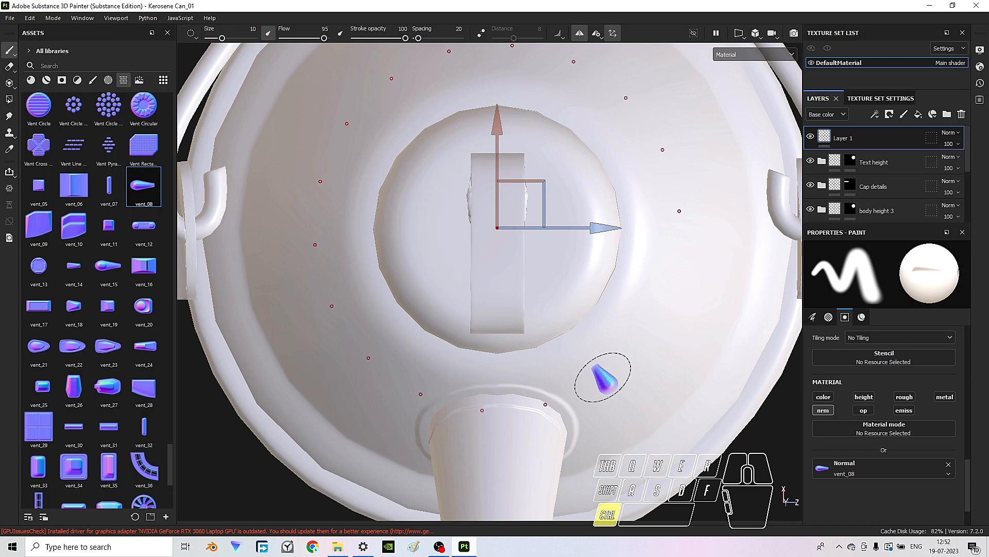
{"action": "left_click_drag", "start_coordinate": [600, 374], "coordinate": [600, 378], "text": "ctrl"}
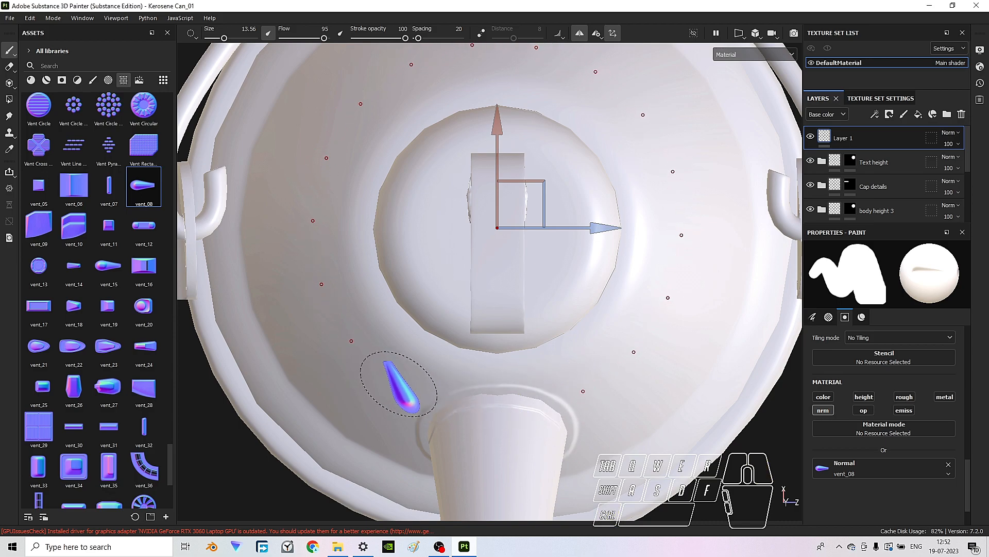
{"action": "left_click_drag", "start_coordinate": [400, 381], "coordinate": [401, 386], "text": "ctrl"}
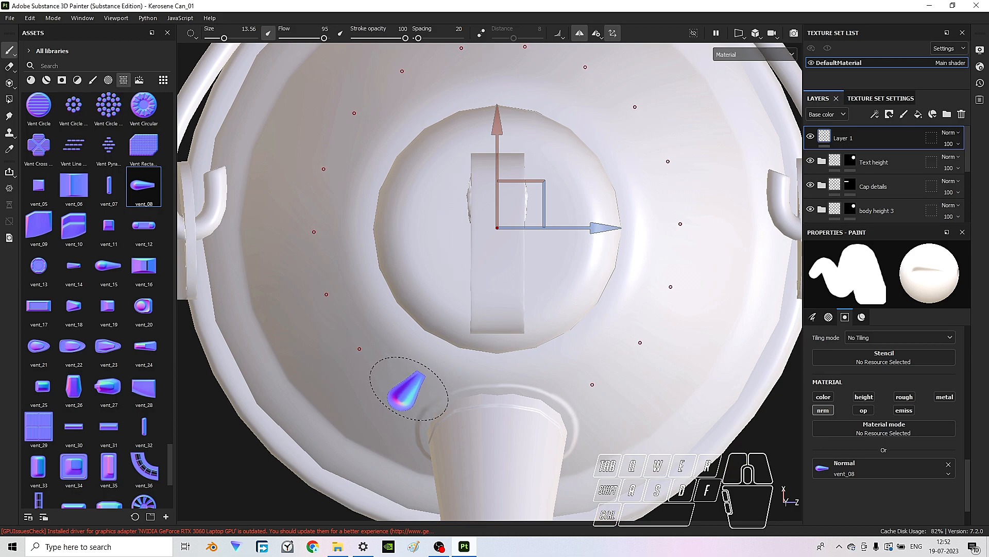
- Try stamping the enlarged vents in a radial ring around the can's shoulder
{"action": "left_click", "coordinate": [409, 388]}
{"action": "mouse_move", "coordinate": [762, 387]}
{"action": "left_mouse_down", "text": "alt"}
{"action": "mouse_move", "coordinate": [612, 335]}
{"action": "mouse_move", "coordinate": [561, 272]}
{"action": "mouse_move", "coordinate": [612, 287]}
{"action": "mouse_move", "coordinate": [598, 311]}
{"action": "mouse_move", "coordinate": [607, 316]}
{"action": "mouse_move", "coordinate": [592, 309]}
{"action": "left_mouse_up", "text": "alt"}
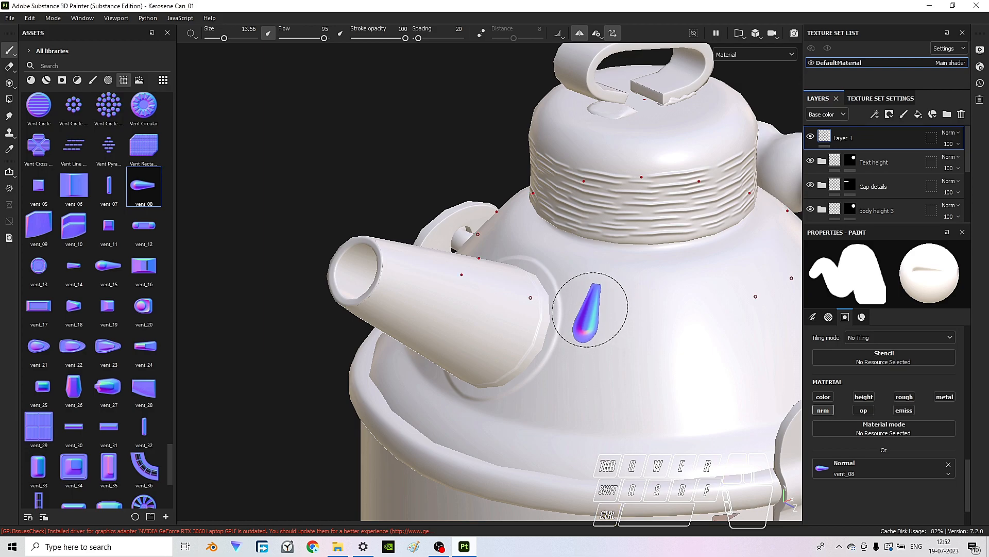
{"action": "mouse_move", "coordinate": [570, 309]}
{"action": "left_mouse_down", "text": "alt"}
{"action": "mouse_move", "coordinate": [557, 309]}
{"action": "mouse_move", "coordinate": [568, 326]}
{"action": "mouse_move", "coordinate": [490, 309]}
{"action": "mouse_move", "coordinate": [450, 318]}
{"action": "mouse_move", "coordinate": [420, 342]}
{"action": "mouse_move", "coordinate": [390, 338]}
{"action": "left_mouse_up", "text": "alt"}
{"action": "left_click", "coordinate": [390, 338]}
{"action": "mouse_move", "coordinate": [475, 367]}
{"action": "left_mouse_down", "text": "alt"}
{"action": "mouse_move", "coordinate": [379, 351]}
{"action": "mouse_move", "coordinate": [483, 301]}
{"action": "mouse_move", "coordinate": [327, 331]}
{"action": "mouse_move", "coordinate": [450, 345]}
{"action": "mouse_move", "coordinate": [507, 441]}
{"action": "mouse_move", "coordinate": [508, 404]}
{"action": "mouse_move", "coordinate": [453, 342]}
{"action": "mouse_move", "coordinate": [563, 349]}
{"action": "mouse_move", "coordinate": [529, 301]}
{"action": "mouse_move", "coordinate": [428, 331]}
{"action": "mouse_move", "coordinate": [420, 320]}
{"action": "left_mouse_up", "text": "alt"}
{"action": "key", "text": "ctrl+z"}
{"action": "left_click", "coordinate": [379, 353]}
{"action": "key", "text": "ctrl+z"}
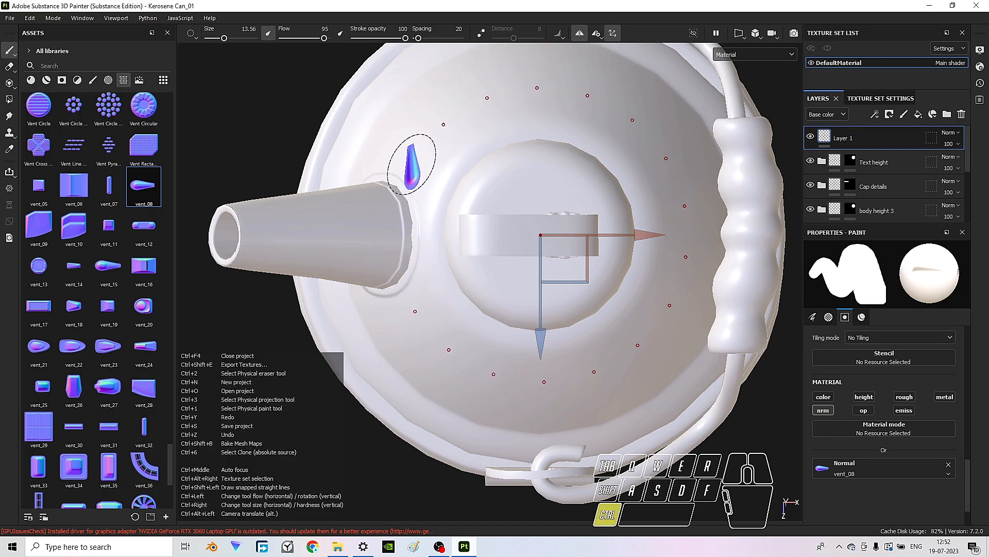
- Realign the vent stamp with its narrow end toward the cap and stamp the radial ring of vents around the can's shoulder
{"action": "left_click_drag", "start_coordinate": [415, 167], "coordinate": [413, 164], "text": "ctrl"}
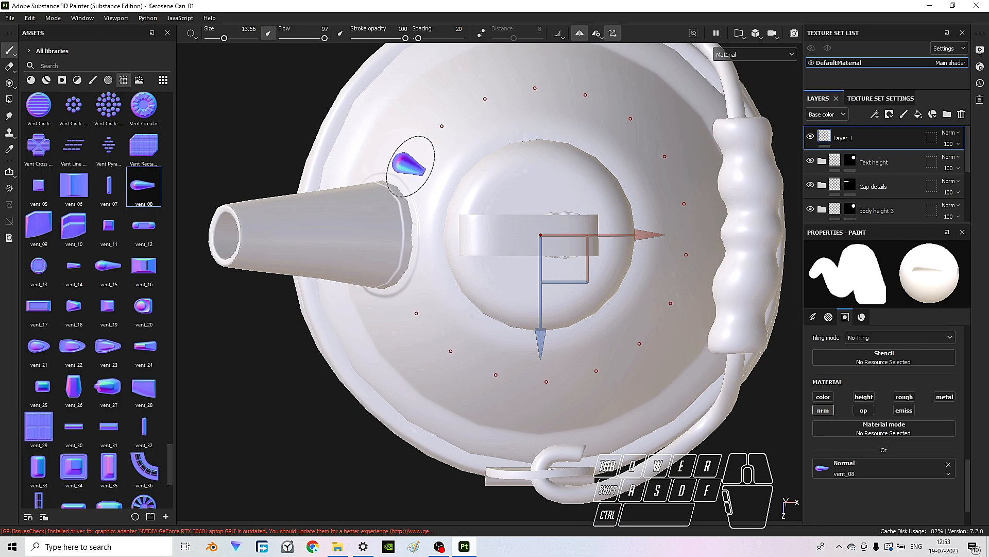
{"action": "mouse_move", "coordinate": [478, 267]}
{"action": "left_mouse_down", "text": "alt"}
{"action": "mouse_move", "coordinate": [546, 261]}
{"action": "mouse_move", "coordinate": [579, 316]}
{"action": "mouse_move", "coordinate": [536, 255]}
{"action": "mouse_move", "coordinate": [481, 252]}
{"action": "mouse_move", "coordinate": [663, 283]}
{"action": "mouse_move", "coordinate": [544, 308]}
{"action": "mouse_move", "coordinate": [563, 294]}
{"action": "mouse_move", "coordinate": [625, 309]}
{"action": "mouse_move", "coordinate": [578, 314]}
{"action": "mouse_move", "coordinate": [535, 311]}
{"action": "mouse_move", "coordinate": [543, 287]}
{"action": "mouse_move", "coordinate": [530, 292]}
{"action": "mouse_move", "coordinate": [541, 298]}
{"action": "mouse_move", "coordinate": [515, 316]}
{"action": "mouse_move", "coordinate": [523, 343]}
{"action": "mouse_move", "coordinate": [541, 298]}
{"action": "mouse_move", "coordinate": [609, 320]}
{"action": "mouse_move", "coordinate": [629, 219]}
{"action": "mouse_move", "coordinate": [689, 214]}
{"action": "mouse_move", "coordinate": [402, 228]}
{"action": "mouse_move", "coordinate": [629, 188]}
{"action": "mouse_move", "coordinate": [596, 276]}
{"action": "mouse_move", "coordinate": [747, 225]}
{"action": "mouse_move", "coordinate": [594, 192]}
{"action": "mouse_move", "coordinate": [669, 195]}
{"action": "mouse_move", "coordinate": [391, 198]}
{"action": "mouse_move", "coordinate": [541, 214]}
{"action": "mouse_move", "coordinate": [569, 235]}
{"action": "mouse_move", "coordinate": [702, 241]}
{"action": "left_mouse_up", "text": "alt"}
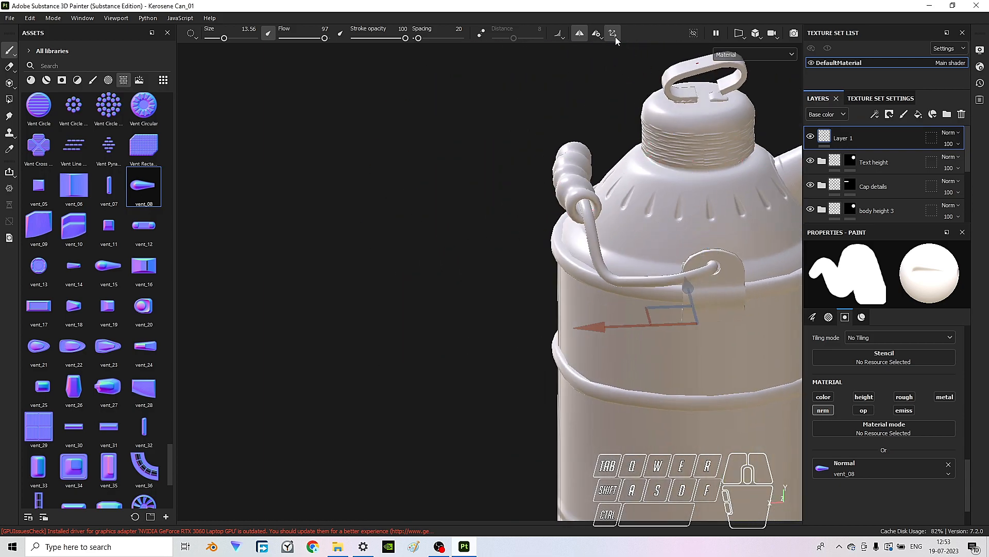
- Hide the symmetry manipulator and add a new paint layer above Layer 1 for the handle bracket details
{"action": "mouse_move", "coordinate": [657, 161]}
{"action": "middle_mouse_down"}
{"action": "mouse_move", "coordinate": [652, 265]}
{"action": "mouse_move", "coordinate": [473, 272]}
{"action": "middle_mouse_up"}
{"action": "scroll", "coordinate": [473, 272], "scroll_direction": "up", "scroll_amount": 2}
{"action": "mouse_move", "coordinate": [545, 257]}
{"action": "left_mouse_down", "text": "alt"}
{"action": "mouse_move", "coordinate": [521, 336]}
{"action": "mouse_move", "coordinate": [513, 227]}
{"action": "left_mouse_up", "text": "alt"}
{"action": "scroll", "coordinate": [514, 228], "scroll_direction": "down", "scroll_amount": 3}
{"action": "middle_click_drag", "start_coordinate": [514, 227], "coordinate": [429, 118], "text": "alt"}
{"action": "mouse_move", "coordinate": [484, 222]}
{"action": "left_mouse_down", "text": "alt"}
{"action": "mouse_move", "coordinate": [673, 232]}
{"action": "mouse_move", "coordinate": [639, 231]}
{"action": "left_mouse_up", "text": "alt"}
{"action": "scroll", "coordinate": [507, 148], "scroll_direction": "up", "scroll_amount": 10}
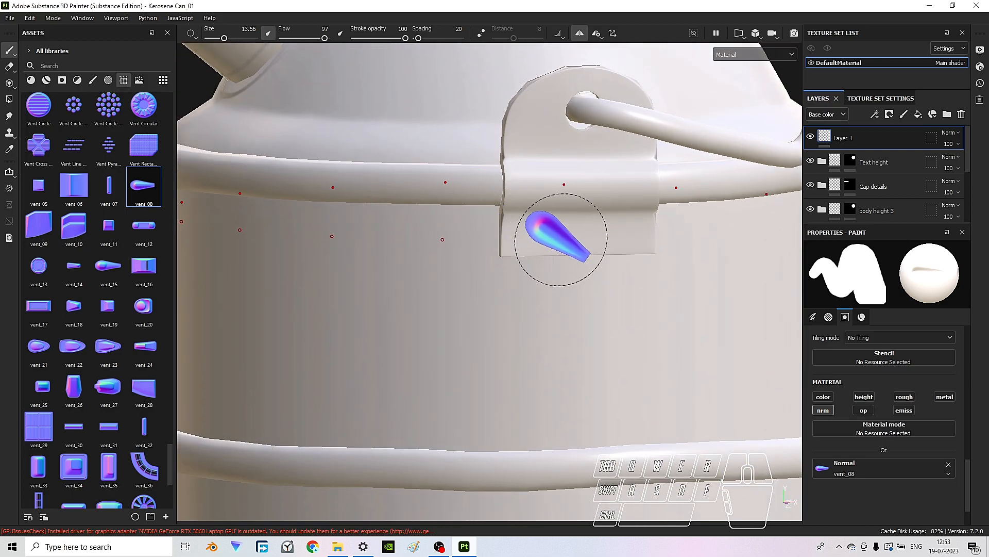
{"action": "mouse_move", "coordinate": [623, 254]}
{"action": "left_mouse_down", "text": "alt"}
{"action": "mouse_move", "coordinate": [577, 265]}
{"action": "mouse_move", "coordinate": [572, 248]}
{"action": "left_mouse_up", "text": "alt"}
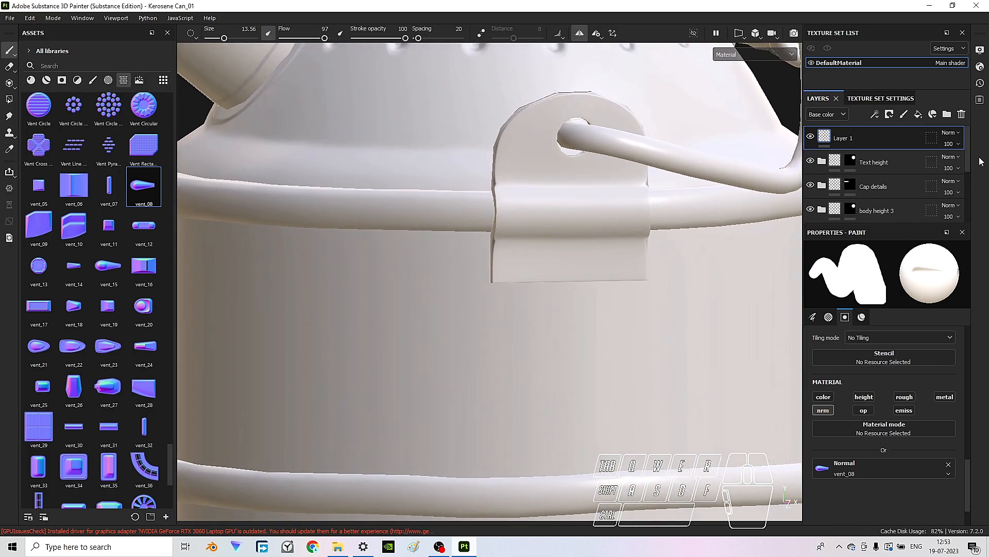
{"action": "left_click", "coordinate": [904, 114]}
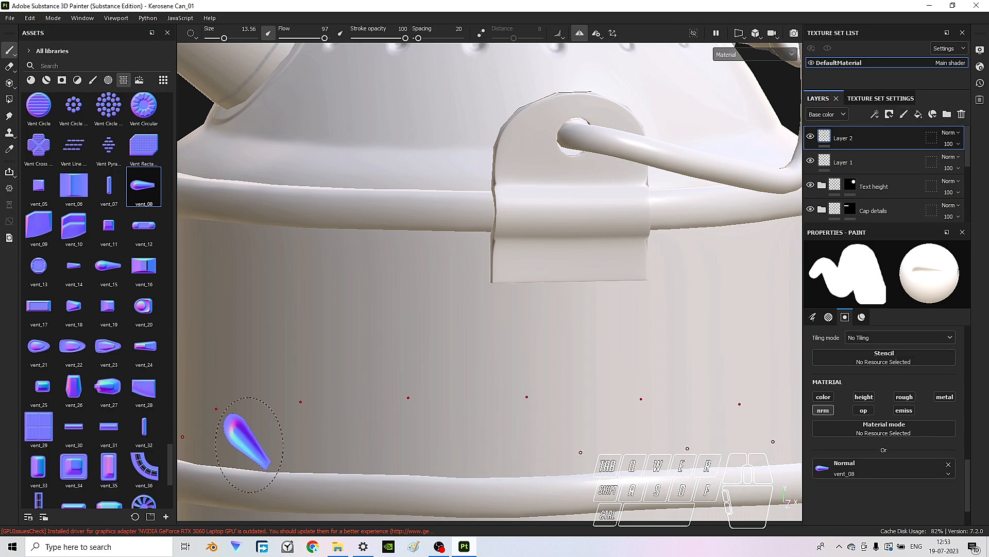
- Load the window_01 texture as the brush's normal map in place of the vent
{"action": "scroll", "coordinate": [97, 328], "scroll_direction": "down", "scroll_amount": 5}
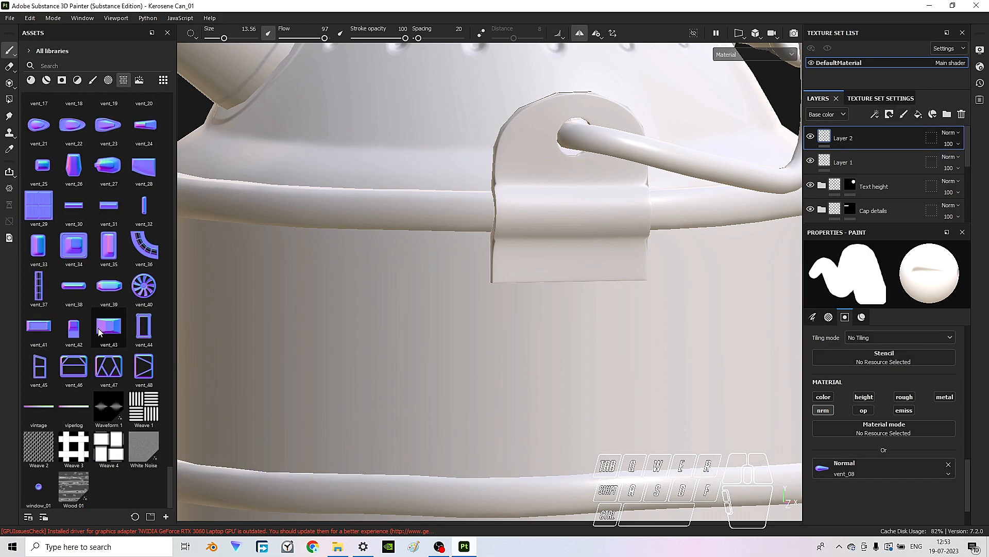
{"action": "left_click", "coordinate": [39, 490]}
{"action": "left_click_drag", "start_coordinate": [886, 488], "coordinate": [877, 469]}
{"action": "scroll", "coordinate": [520, 260], "scroll_direction": "up", "scroll_amount": 2}
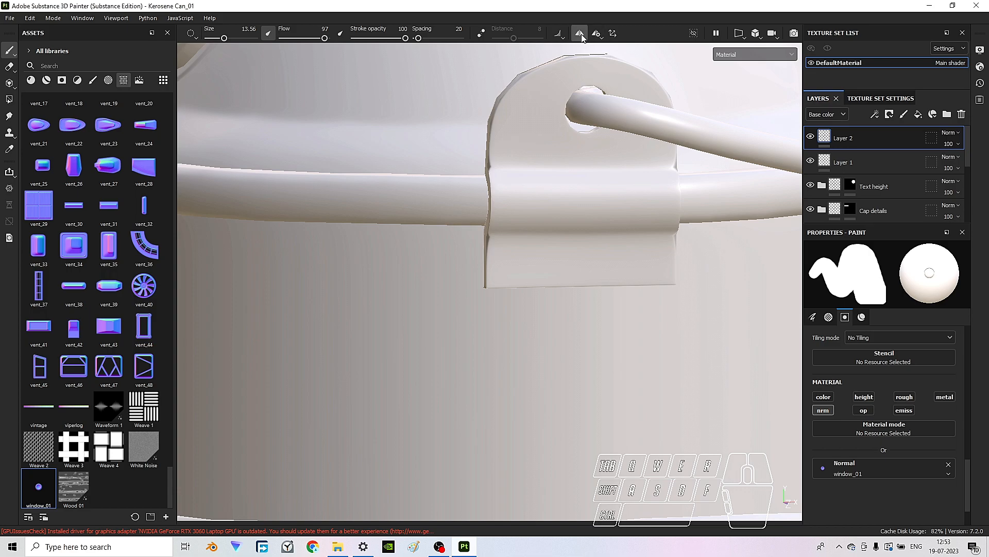
- Switch the brush from radial to mirror symmetry so strokes repeat on both sides of the can
{"action": "left_click", "coordinate": [600, 38]}
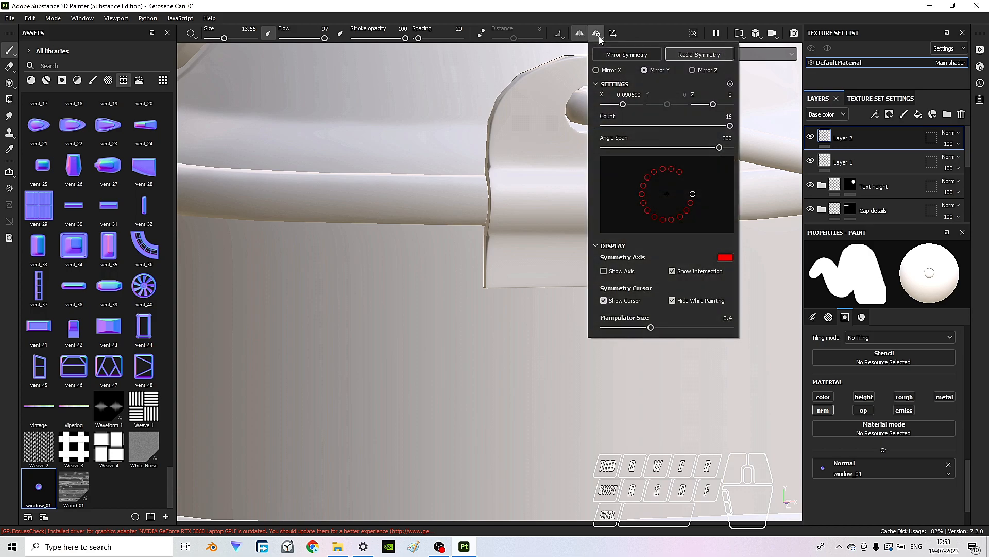
{"action": "left_click", "coordinate": [633, 54]}
{"action": "scroll", "coordinate": [442, 219], "scroll_direction": "down", "scroll_amount": 5}
{"action": "left_click_drag", "start_coordinate": [458, 227], "coordinate": [531, 221], "text": "alt"}
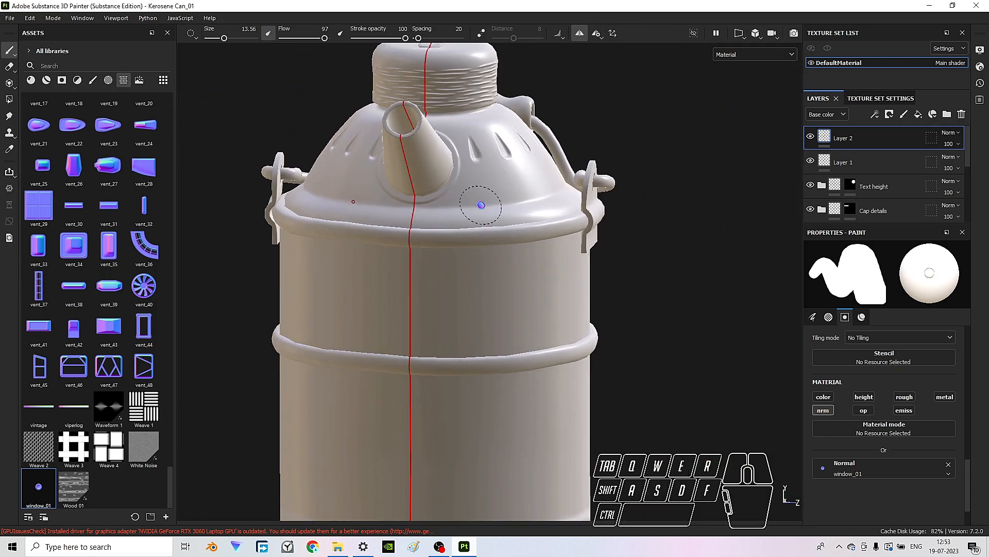
- Enlarge the brush to about 24.6 and stamp two window_01 nuts side by side on the lower flap of the handle bracket
{"action": "left_click", "coordinate": [599, 34]}
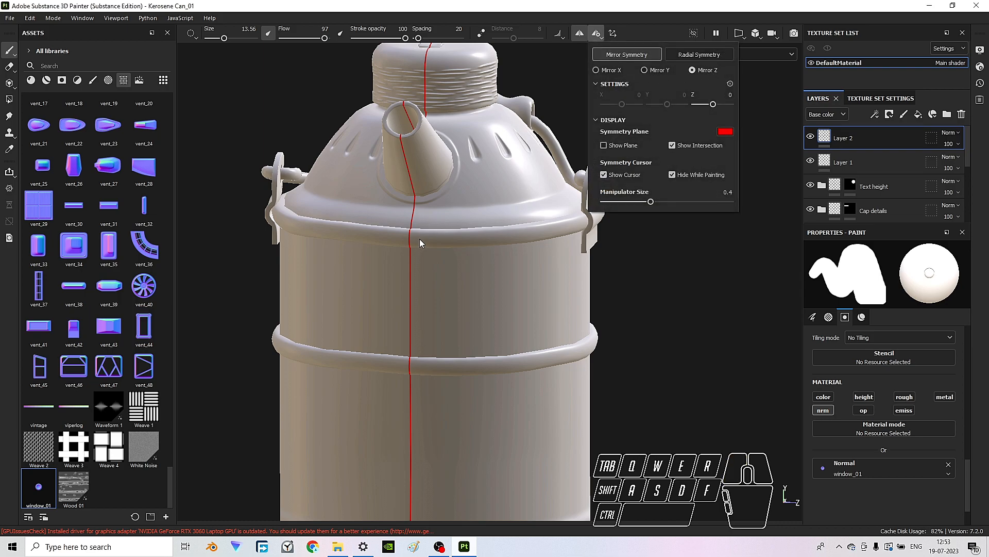
{"action": "left_click_drag", "start_coordinate": [642, 313], "coordinate": [432, 259], "text": "alt"}
{"action": "scroll", "coordinate": [608, 265], "scroll_direction": "up", "scroll_amount": 8}
{"action": "scroll", "coordinate": [429, 251], "scroll_direction": "down", "scroll_amount": 3}
{"action": "scroll", "coordinate": [429, 251], "scroll_direction": "down", "scroll_amount": 5}
{"action": "scroll", "coordinate": [422, 247], "scroll_direction": "up", "scroll_amount": 8}
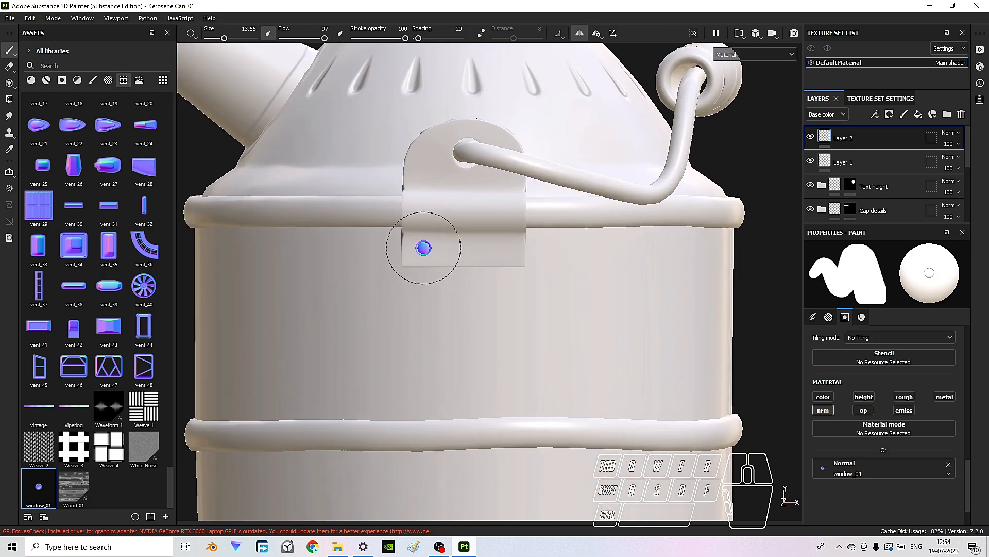
{"action": "mouse_move", "coordinate": [420, 260]}
{"action": "right_mouse_down", "text": "ctrl"}
{"action": "mouse_move", "coordinate": [487, 260]}
{"action": "mouse_move", "coordinate": [411, 247]}
{"action": "mouse_move", "coordinate": [419, 248]}
{"action": "right_mouse_up", "text": "ctrl"}
{"action": "scroll", "coordinate": [427, 251], "scroll_direction": "up", "scroll_amount": 2}
{"action": "left_click", "coordinate": [427, 248]}
{"action": "left_click", "coordinate": [612, 247]}
- Examine the stamped nuts on the handle brackets and the surrounding can body from several angles
{"action": "scroll", "coordinate": [460, 279], "scroll_direction": "down", "scroll_amount": 2}
{"action": "scroll", "coordinate": [459, 279], "scroll_direction": "down", "scroll_amount": 3}
{"action": "left_click_drag", "start_coordinate": [541, 324], "coordinate": [570, 245], "text": "alt"}
{"action": "scroll", "coordinate": [541, 273], "scroll_direction": "up", "scroll_amount": 3}
{"action": "right_click_drag", "start_coordinate": [541, 274], "coordinate": [508, 272], "text": "shift"}
{"action": "scroll", "coordinate": [508, 271], "scroll_direction": "up", "scroll_amount": 2}
{"action": "mouse_move", "coordinate": [508, 271]}
{"action": "left_mouse_down", "text": "alt"}
{"action": "mouse_move", "coordinate": [568, 185]}
{"action": "mouse_move", "coordinate": [433, 234]}
{"action": "mouse_move", "coordinate": [453, 226]}
{"action": "mouse_move", "coordinate": [459, 206]}
{"action": "mouse_move", "coordinate": [485, 211]}
{"action": "left_mouse_up", "text": "alt"}
{"action": "scroll", "coordinate": [445, 245], "scroll_direction": "down", "scroll_amount": 4}
{"action": "scroll", "coordinate": [446, 245], "scroll_direction": "down", "scroll_amount": 3}
{"action": "right_click_drag", "start_coordinate": [485, 212], "coordinate": [486, 217], "text": "shift"}
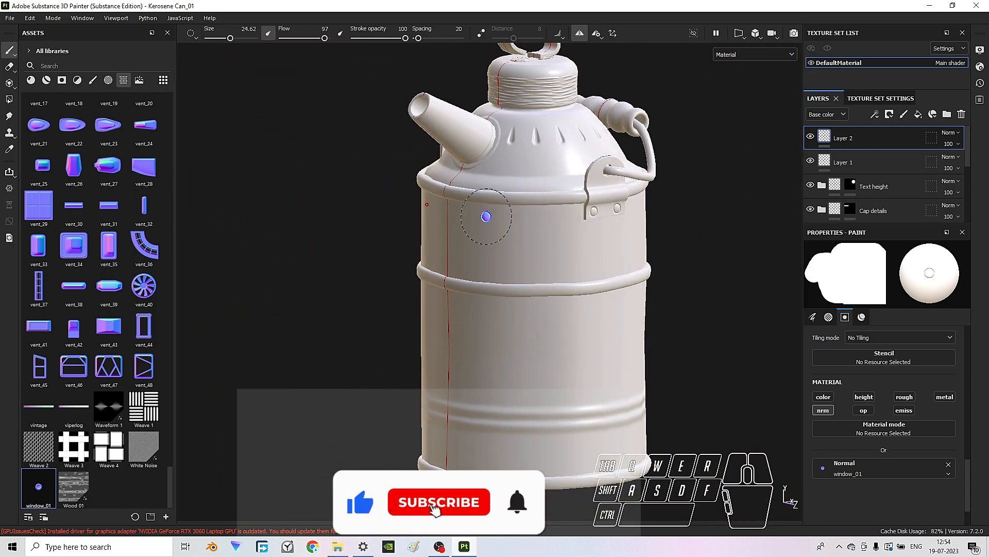
{"action": "left_click_drag", "start_coordinate": [486, 216], "coordinate": [521, 225], "text": "alt"}
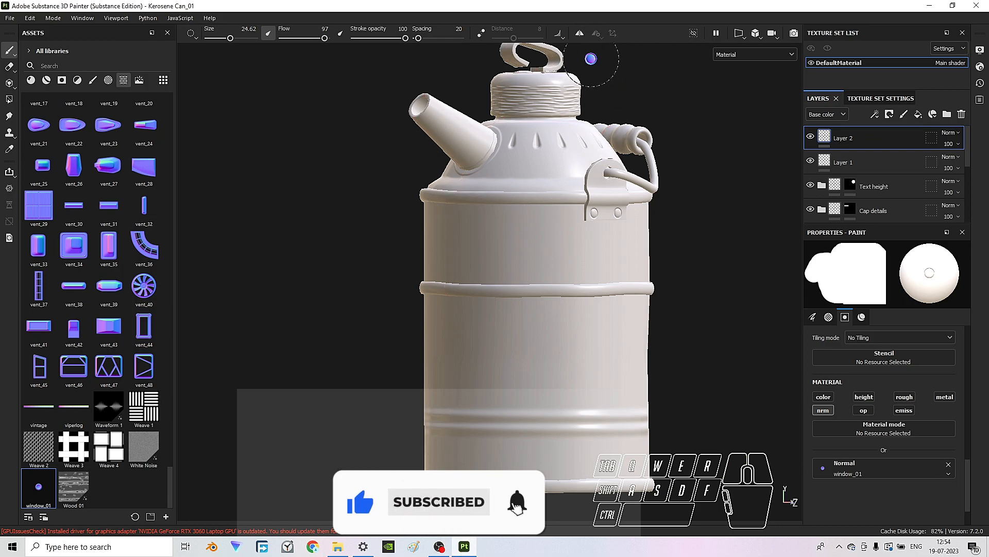
- Rename the paint layer holding the bracket stamps, Layer 2, as "nuts"
{"action": "scroll", "coordinate": [571, 221], "scroll_direction": "up", "scroll_amount": 1}
{"action": "scroll", "coordinate": [571, 221], "scroll_direction": "up", "scroll_amount": 2}
{"action": "middle_click_drag", "start_coordinate": [569, 221], "coordinate": [519, 255], "text": "alt"}
{"action": "double_click", "coordinate": [857, 137]}
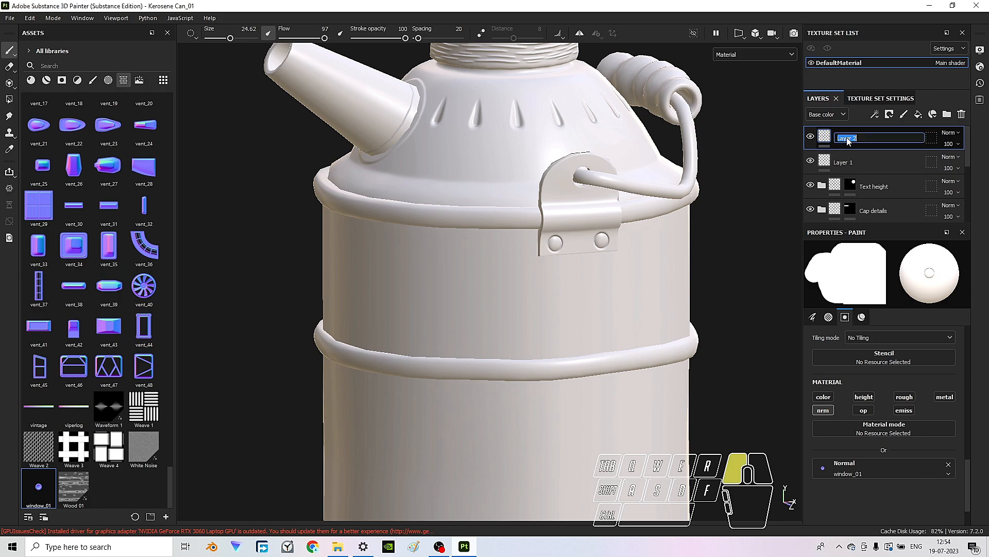
{"action": "type", "text": "nuts"}
{"action": "key", "text": "Return"}
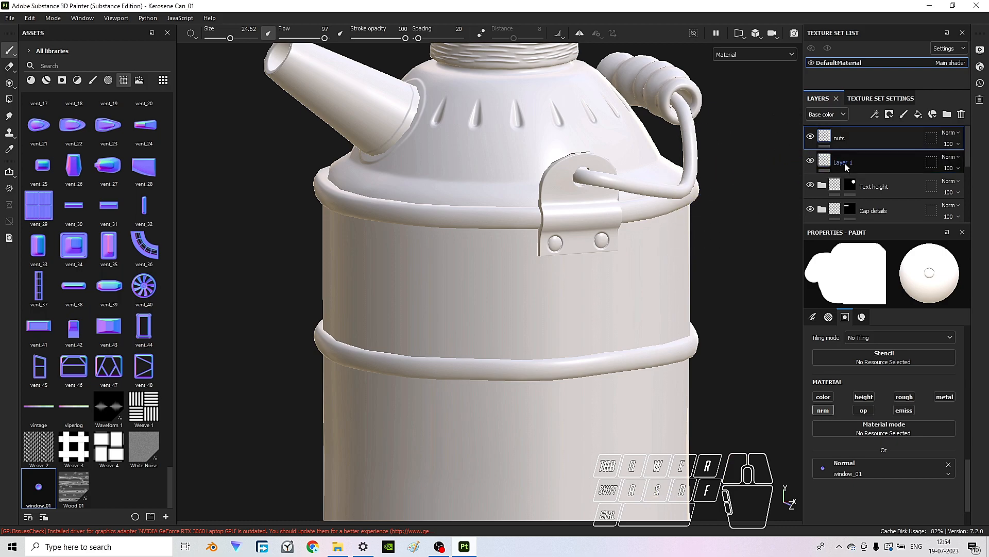
- Rename the paint layer with the shoulder vents, Layer 1, as "vent pattern"
{"action": "double_click", "coordinate": [845, 163]}
{"action": "key", "text": "Return"}
{"action": "scroll", "coordinate": [690, 144], "scroll_direction": "up", "scroll_amount": 4}
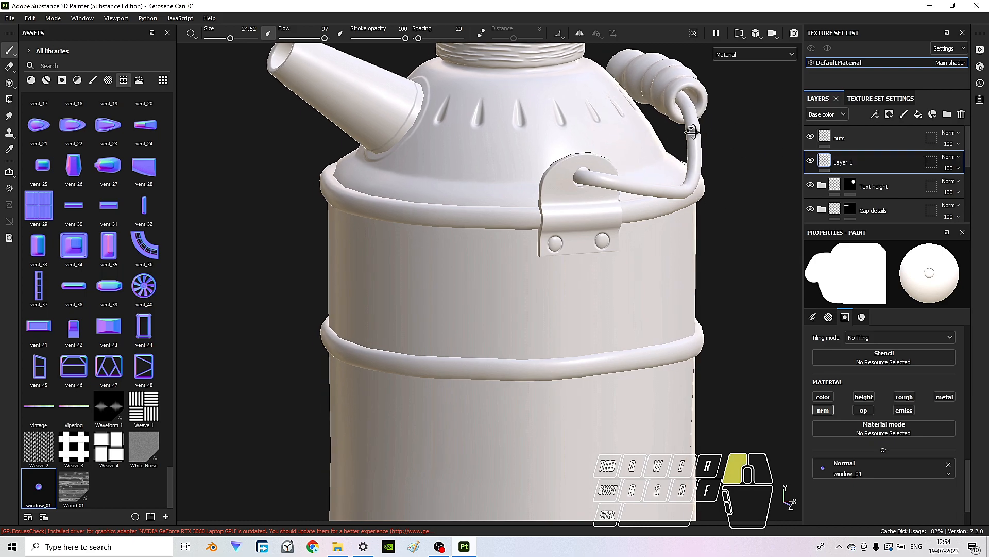
{"action": "scroll", "coordinate": [655, 124], "scroll_direction": "down", "scroll_amount": 4}
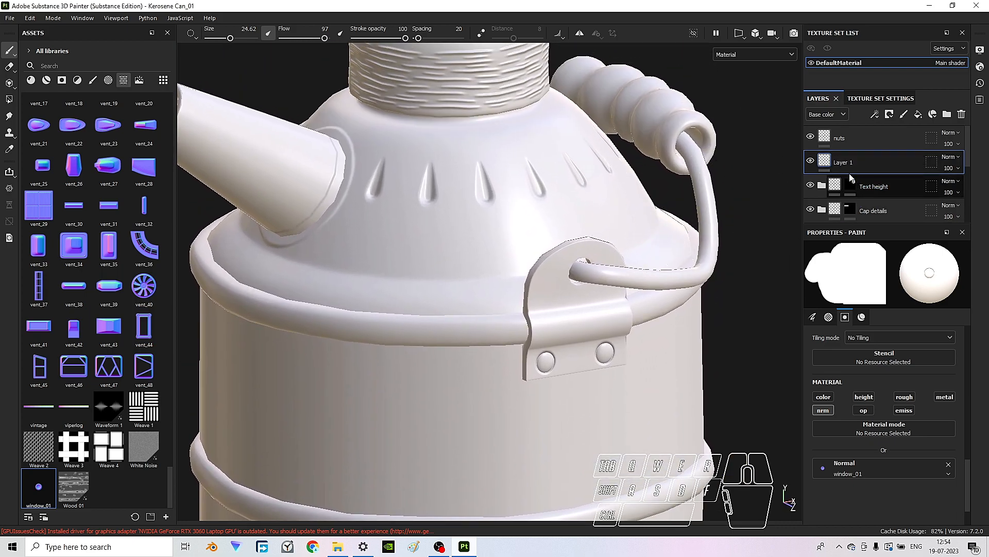
{"action": "double_click", "coordinate": [831, 165]}
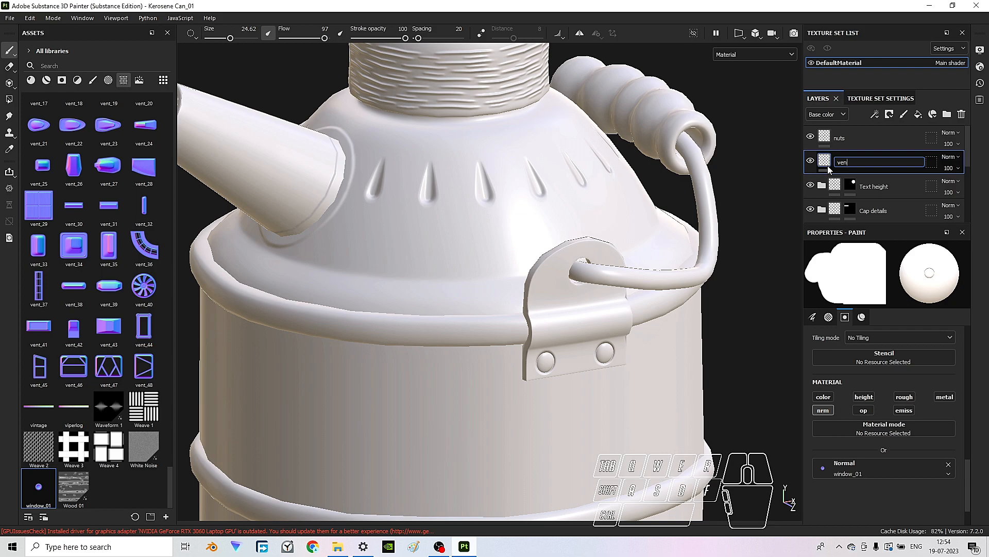
{"action": "key", "text": "Return"}
- Examine the whole can with its vents and bracket nuts from several angles, with the nuts layer selected
{"action": "scroll", "coordinate": [513, 177], "scroll_direction": "down", "scroll_amount": 3}
{"action": "mouse_move", "coordinate": [512, 177]}
{"action": "left_mouse_down", "text": "alt"}
{"action": "mouse_move", "coordinate": [592, 194]}
{"action": "mouse_move", "coordinate": [448, 166]}
{"action": "mouse_move", "coordinate": [381, 186]}
{"action": "mouse_move", "coordinate": [415, 258]}
{"action": "mouse_move", "coordinate": [592, 250]}
{"action": "mouse_move", "coordinate": [507, 186]}
{"action": "mouse_move", "coordinate": [559, 186]}
{"action": "left_mouse_up", "text": "alt"}
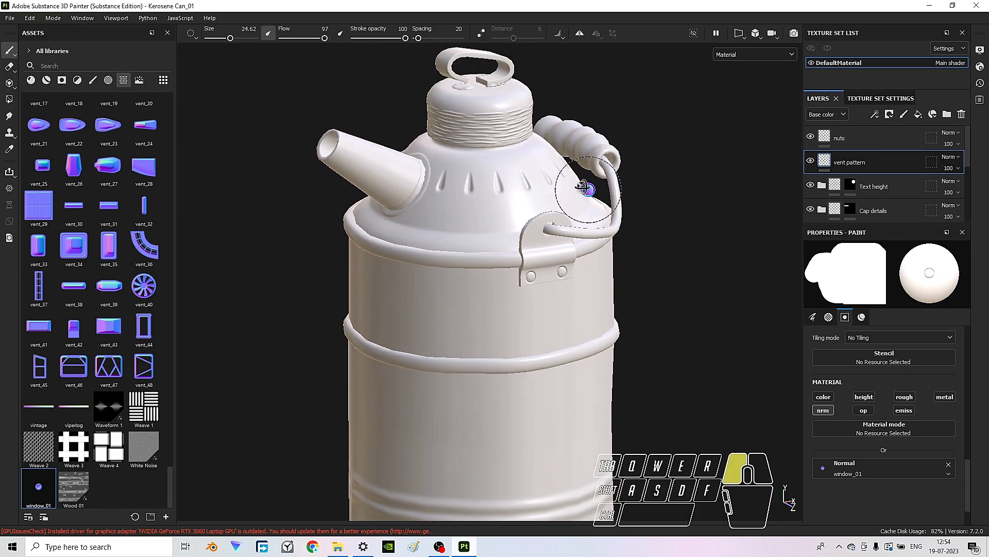
{"action": "scroll", "coordinate": [559, 187], "scroll_direction": "down", "scroll_amount": 3}
{"action": "middle_click_drag", "start_coordinate": [570, 230], "coordinate": [554, 166], "text": "alt"}
{"action": "scroll", "coordinate": [555, 166], "scroll_direction": "down", "scroll_amount": 2}
{"action": "mouse_move", "coordinate": [553, 164]}
{"action": "left_mouse_down", "text": "alt"}
{"action": "mouse_move", "coordinate": [541, 164]}
{"action": "mouse_move", "coordinate": [556, 263]}
{"action": "mouse_move", "coordinate": [610, 232]}
{"action": "mouse_move", "coordinate": [562, 300]}
{"action": "mouse_move", "coordinate": [524, 283]}
{"action": "mouse_move", "coordinate": [608, 250]}
{"action": "left_mouse_up", "text": "alt"}
{"action": "scroll", "coordinate": [506, 249], "scroll_direction": "up", "scroll_amount": 3}
{"action": "scroll", "coordinate": [561, 300], "scroll_direction": "down", "scroll_amount": 2}
{"action": "right_click_drag", "start_coordinate": [641, 252], "coordinate": [618, 253], "text": "shift"}
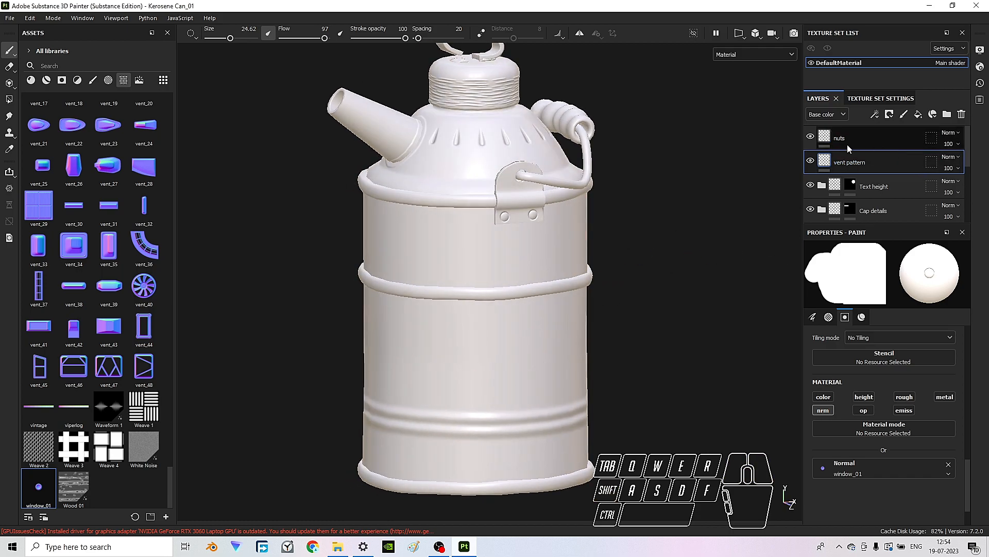
{"action": "left_click", "coordinate": [823, 135]}
{"action": "mouse_move", "coordinate": [512, 287]}
{"action": "left_mouse_down", "text": "alt"}
{"action": "mouse_move", "coordinate": [350, 245]}
{"action": "mouse_move", "coordinate": [519, 404]}
{"action": "mouse_move", "coordinate": [524, 287]}
{"action": "mouse_move", "coordinate": [521, 298]}
{"action": "mouse_move", "coordinate": [533, 297]}
{"action": "mouse_move", "coordinate": [522, 293]}
{"action": "left_mouse_up", "text": "alt"}
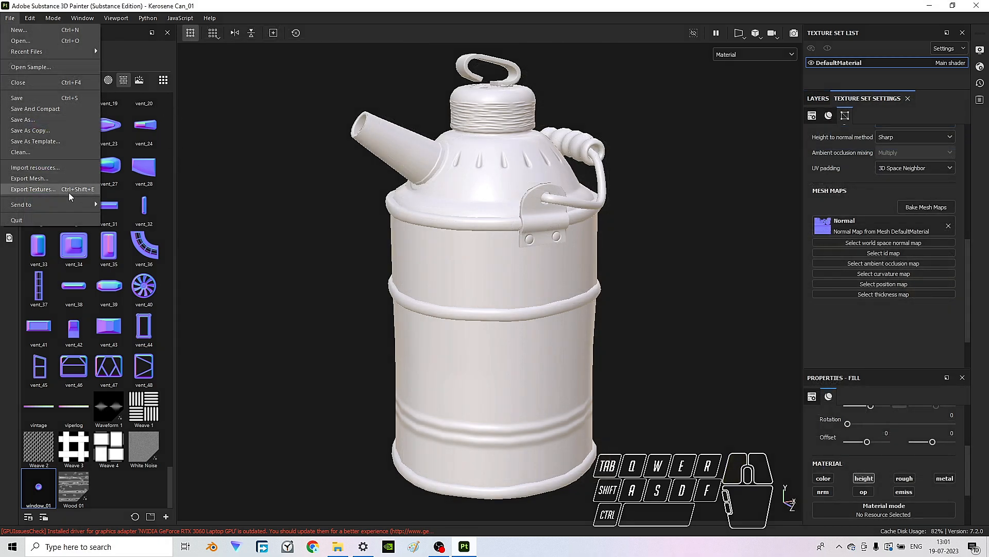
- Create a new texture export preset and name it "kerosene can prenormal"
{"action": "left_click", "coordinate": [93, 191]}
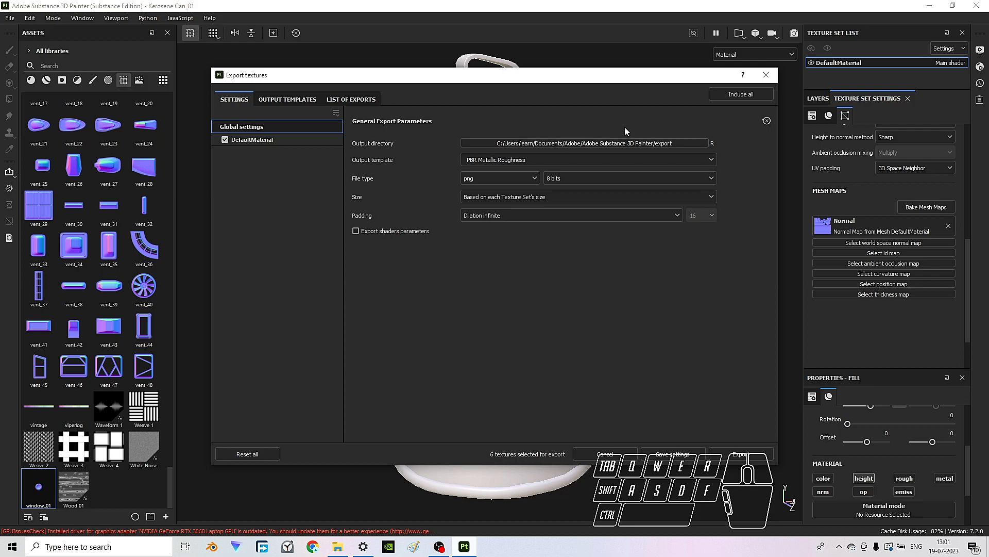
{"action": "left_click", "coordinate": [304, 101]}
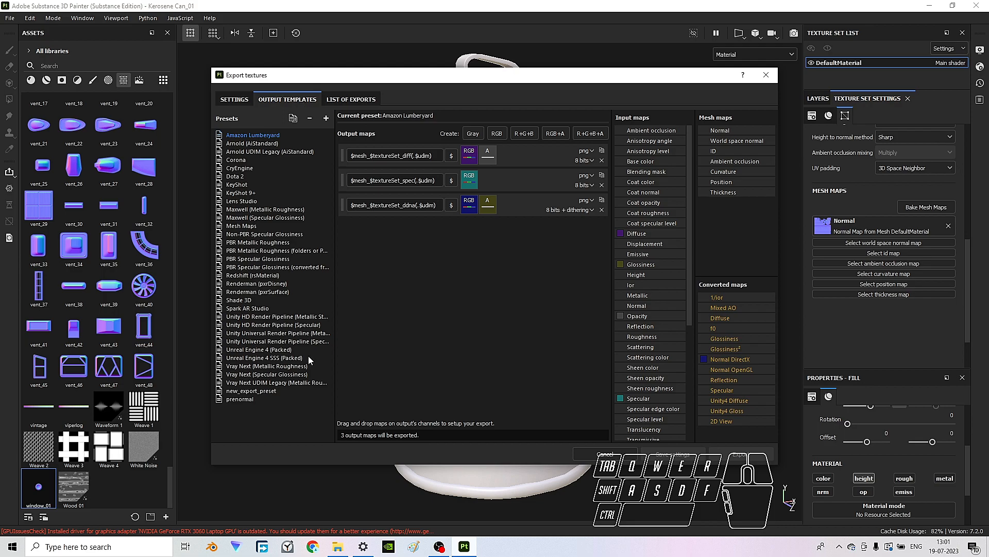
{"action": "left_click", "coordinate": [326, 119]}
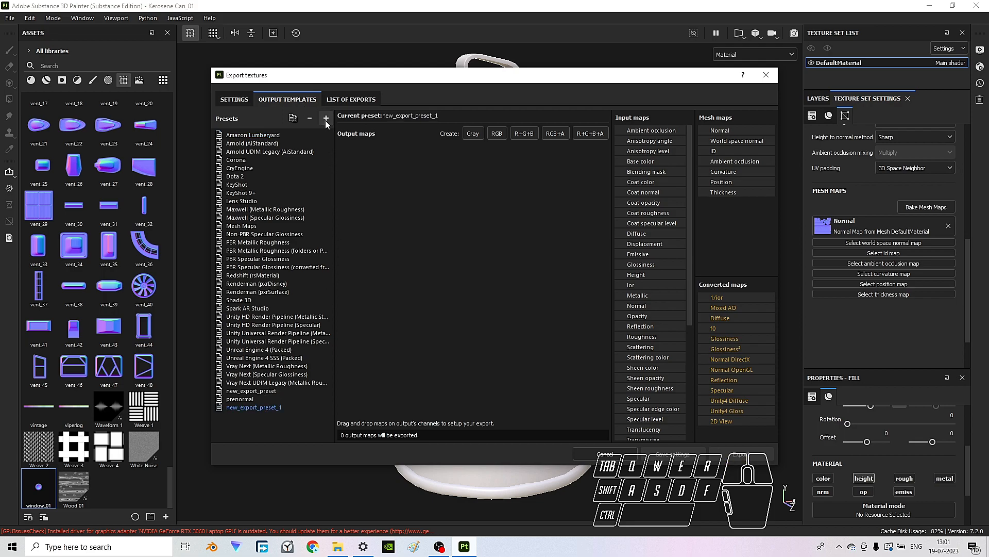
{"action": "double_click", "coordinate": [258, 407]}
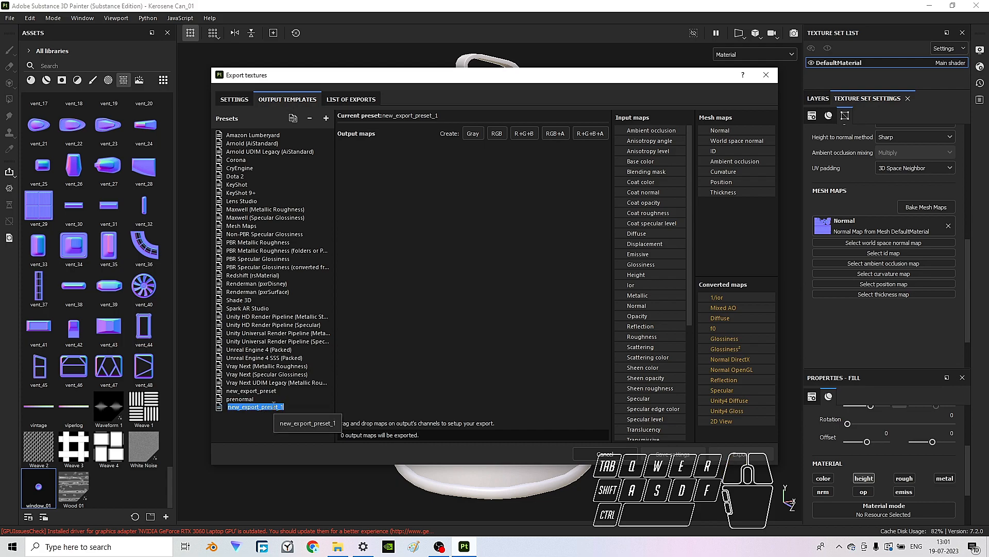
{"action": "type", "text": "kerosene can prenormal"}
{"action": "key", "text": "Return"}
{"action": "left_click", "coordinate": [273, 407]}
- Add an RGB output map fed by the Normal OpenGL RGB channels and name it RGB$textureSet_prenormal
{"action": "left_click", "coordinate": [504, 134]}
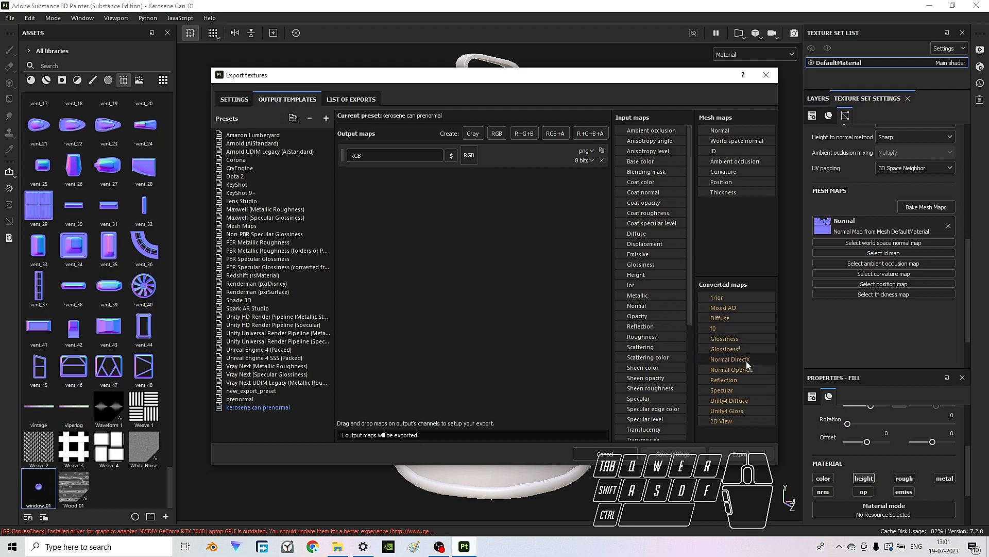
{"action": "left_click_drag", "start_coordinate": [748, 370], "coordinate": [470, 156]}
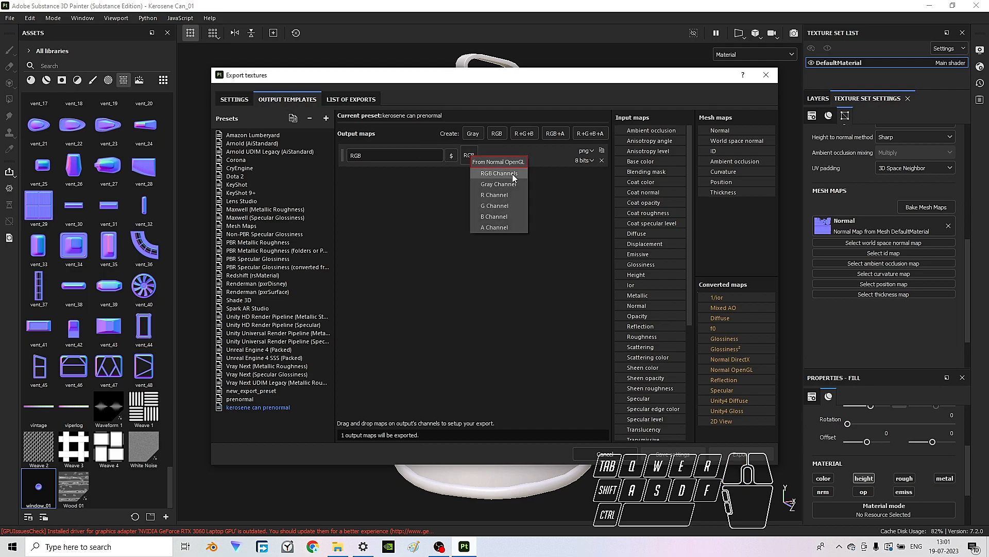
{"action": "left_click", "coordinate": [499, 173]}
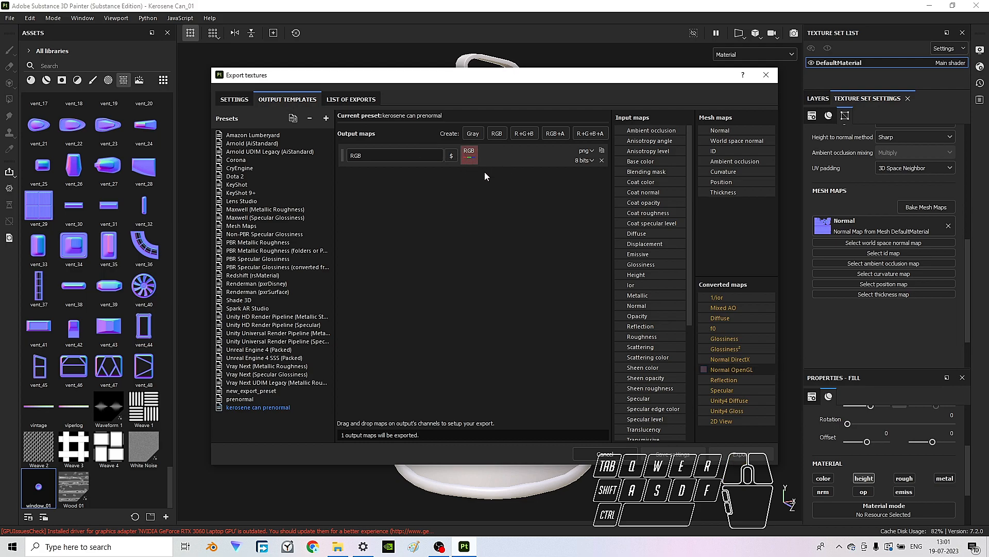
{"action": "left_click", "coordinate": [451, 156]}
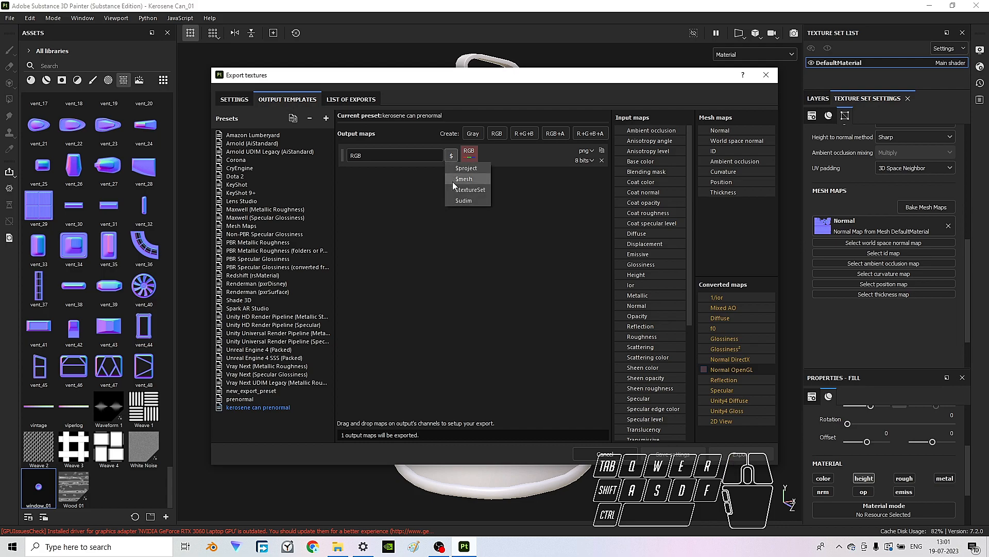
{"action": "left_click", "coordinate": [469, 191]}
{"action": "left_click", "coordinate": [396, 156]}
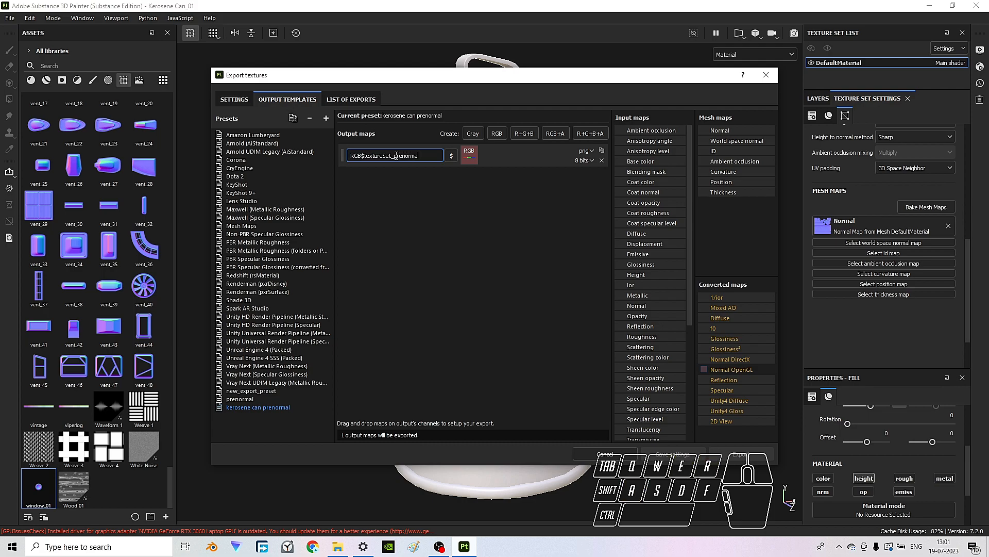
{"action": "left_click", "coordinate": [459, 209]}
- Choose the kerosene can prenormal preset as the output template in the general export settings
{"action": "left_click", "coordinate": [240, 100]}
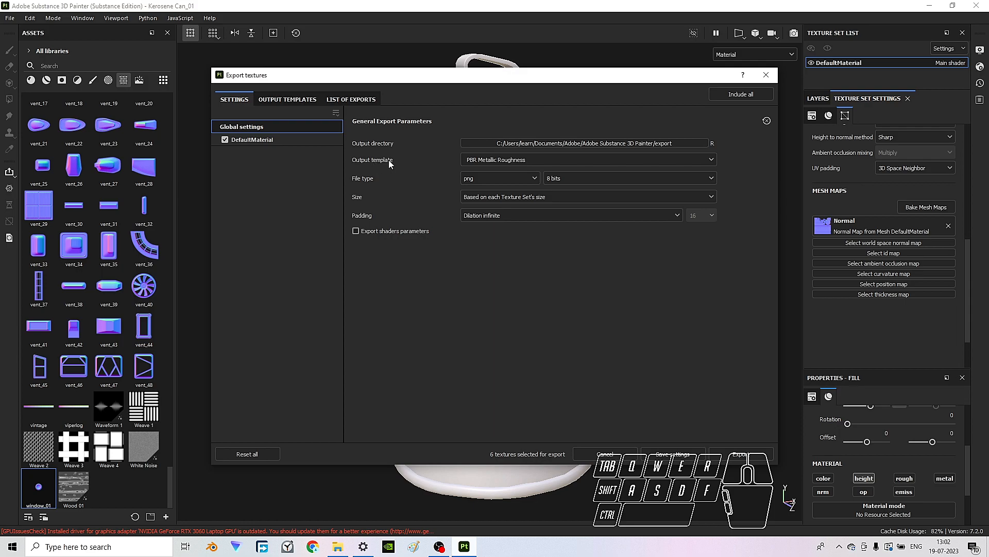
{"action": "left_click", "coordinate": [504, 161]}
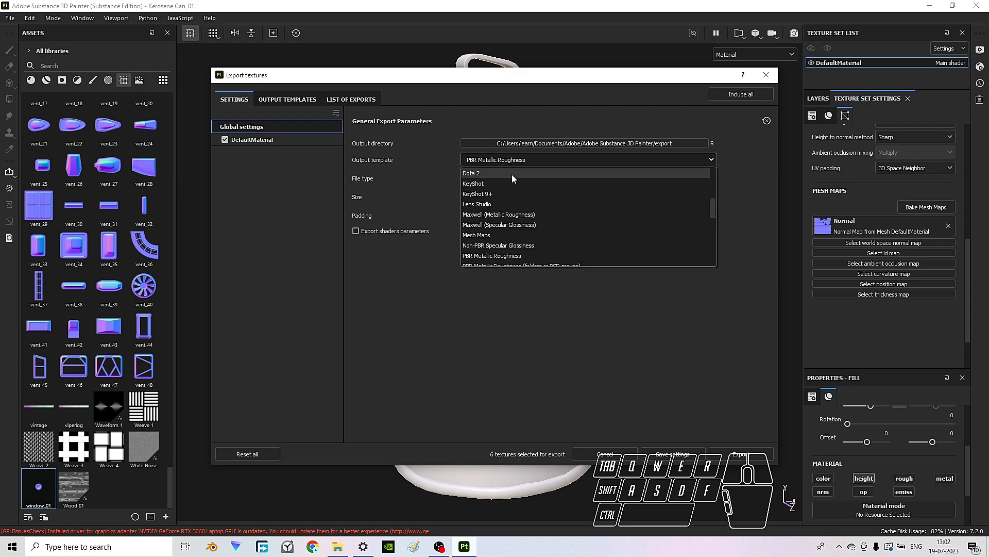
{"action": "scroll", "coordinate": [511, 191], "scroll_direction": "up", "scroll_amount": 2}
{"action": "scroll", "coordinate": [511, 190], "scroll_direction": "down", "scroll_amount": 5}
{"action": "scroll", "coordinate": [511, 192], "scroll_direction": "up", "scroll_amount": 3}
{"action": "scroll", "coordinate": [515, 198], "scroll_direction": "down", "scroll_amount": 6}
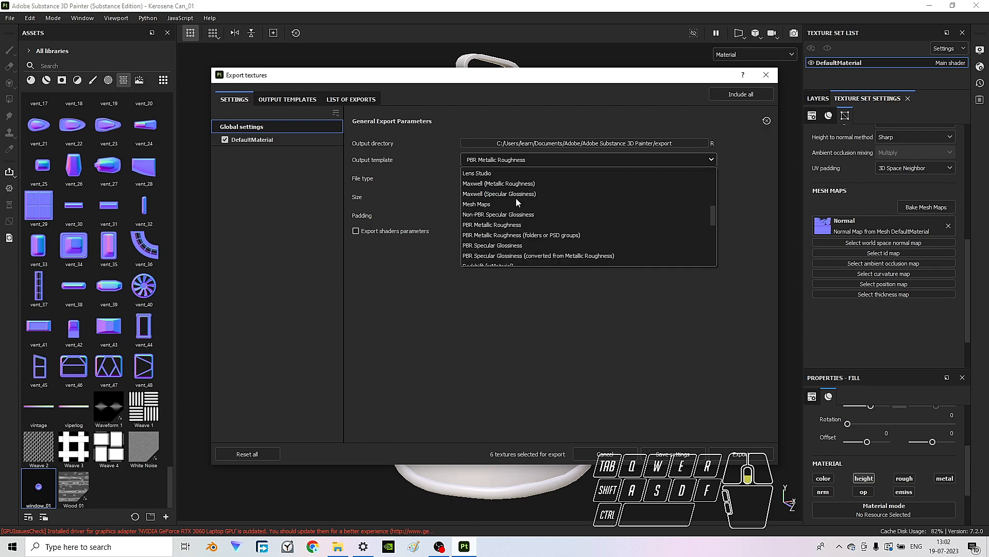
{"action": "scroll", "coordinate": [517, 203], "scroll_direction": "down", "scroll_amount": 2}
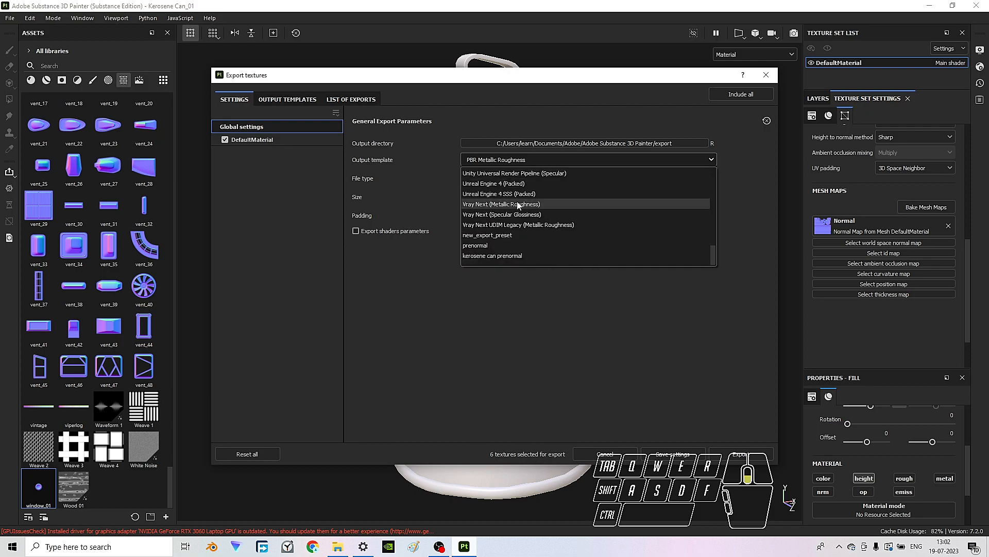
{"action": "left_click", "coordinate": [521, 256]}
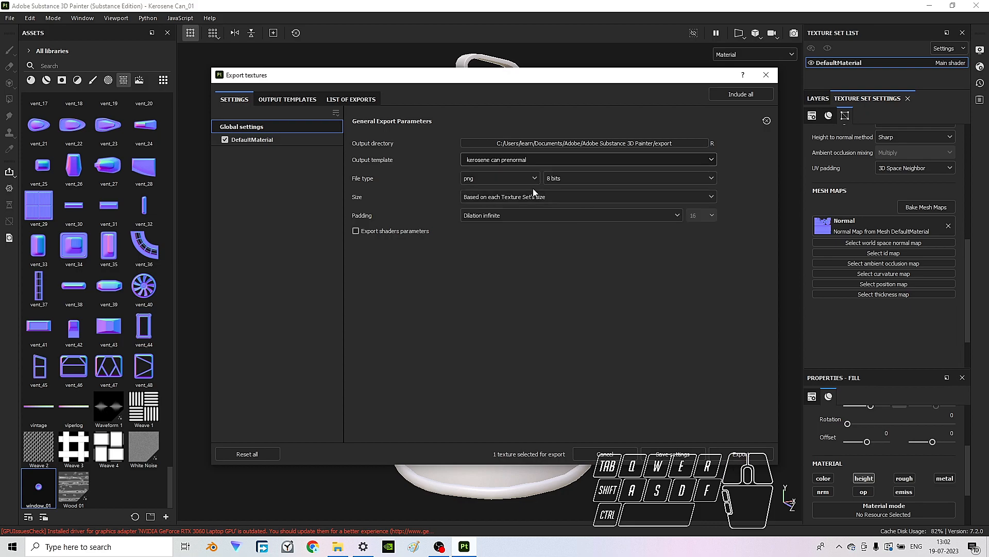
- Set the export bit depth to 8 bits + dithering and the texture size to 4096
{"action": "left_click", "coordinate": [571, 178]}
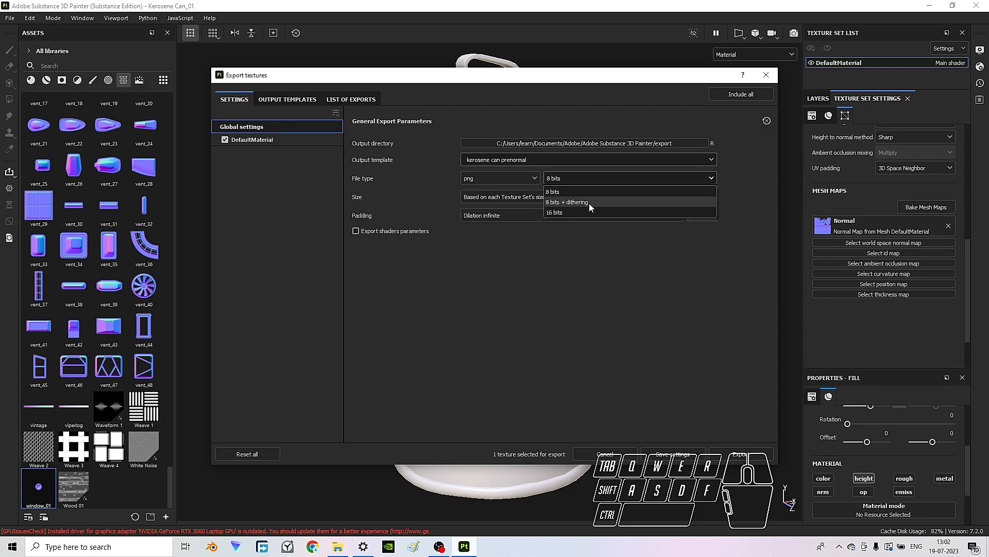
{"action": "left_click", "coordinate": [589, 203]}
{"action": "left_click", "coordinate": [567, 196]}
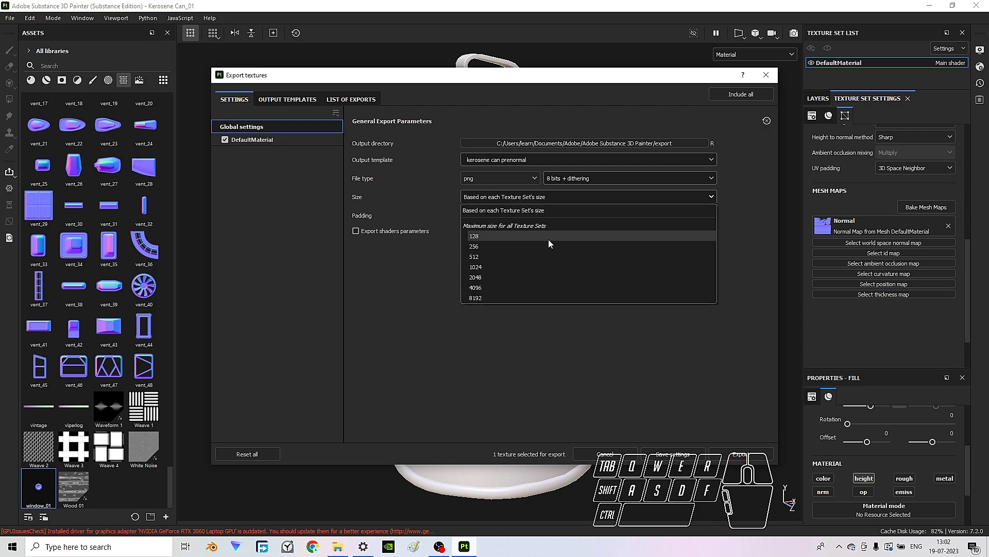
{"action": "left_click", "coordinate": [507, 288]}
- Set the output directory to the Kerosene Can Part 4 folder, export the prenormal texture and close the export window
{"action": "left_click", "coordinate": [596, 143]}
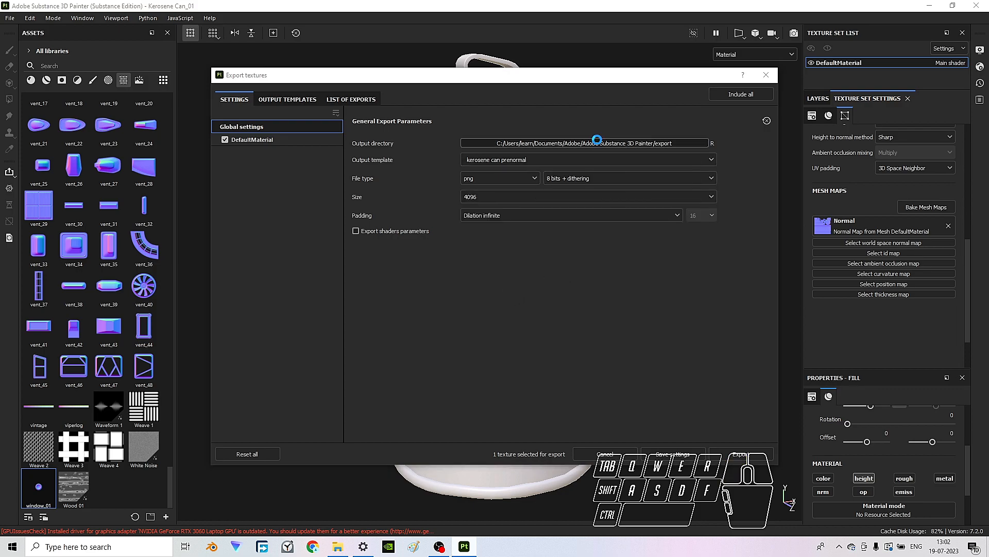
{"action": "scroll", "coordinate": [268, 175], "scroll_direction": "up", "scroll_amount": 2}
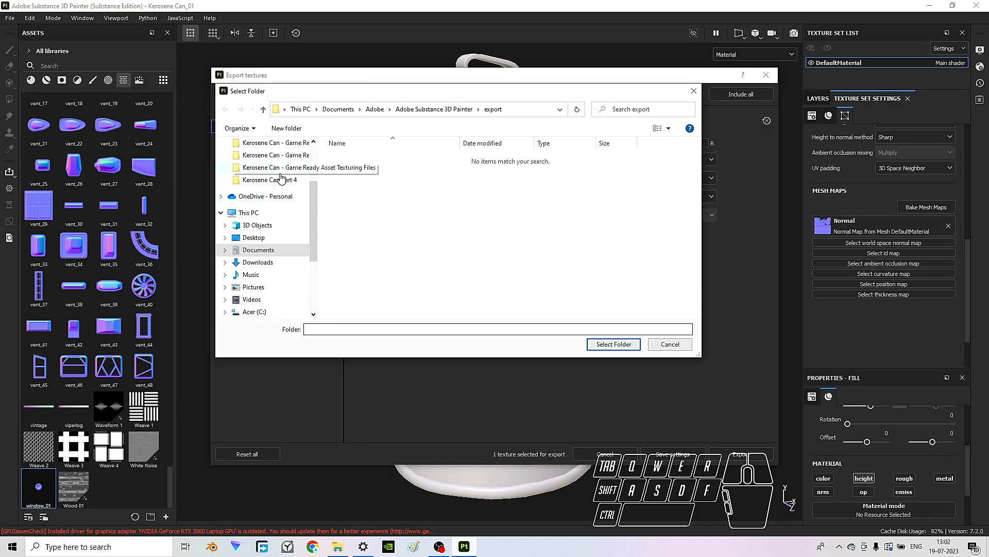
{"action": "left_click", "coordinate": [273, 179]}
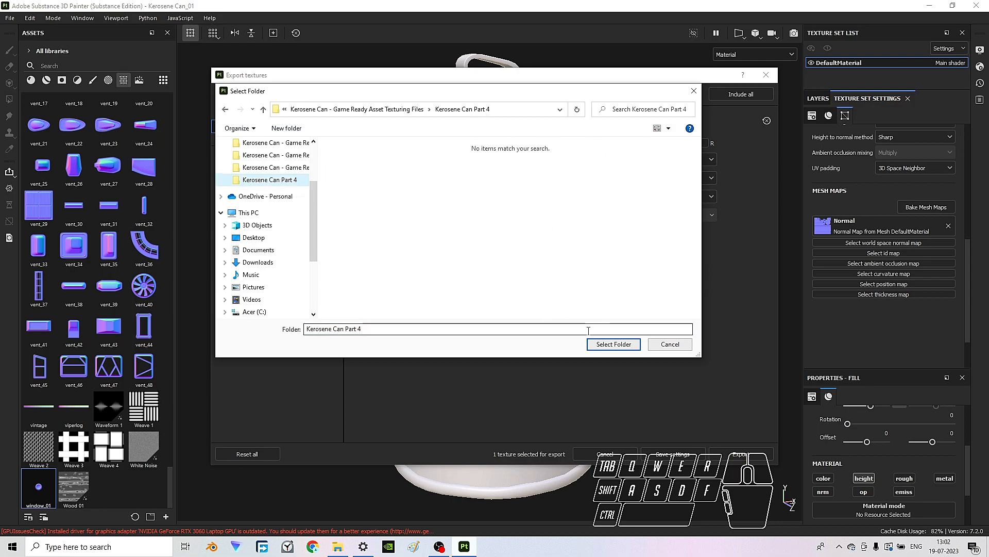
{"action": "left_click", "coordinate": [622, 345]}
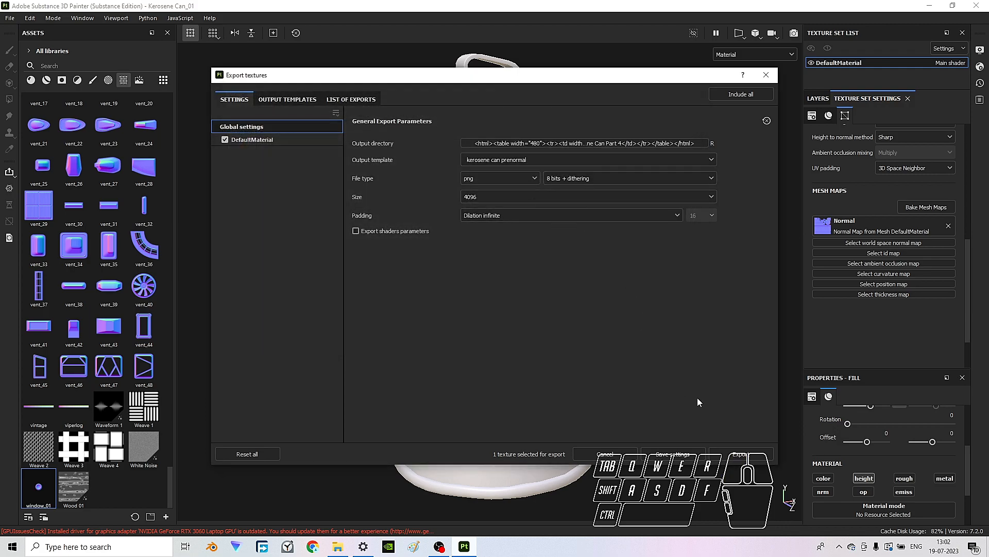
{"action": "left_click", "coordinate": [748, 455]}
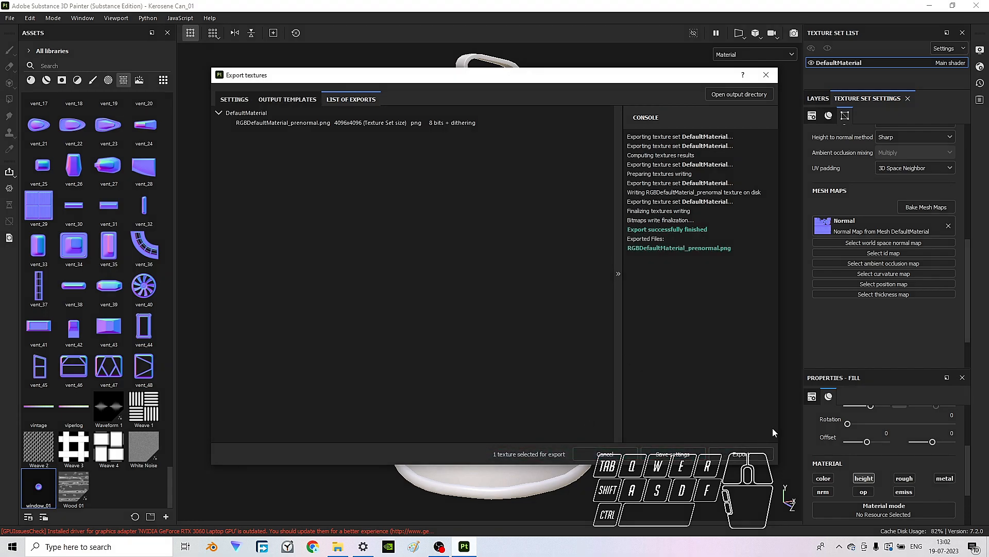
{"action": "left_click", "coordinate": [766, 75]}
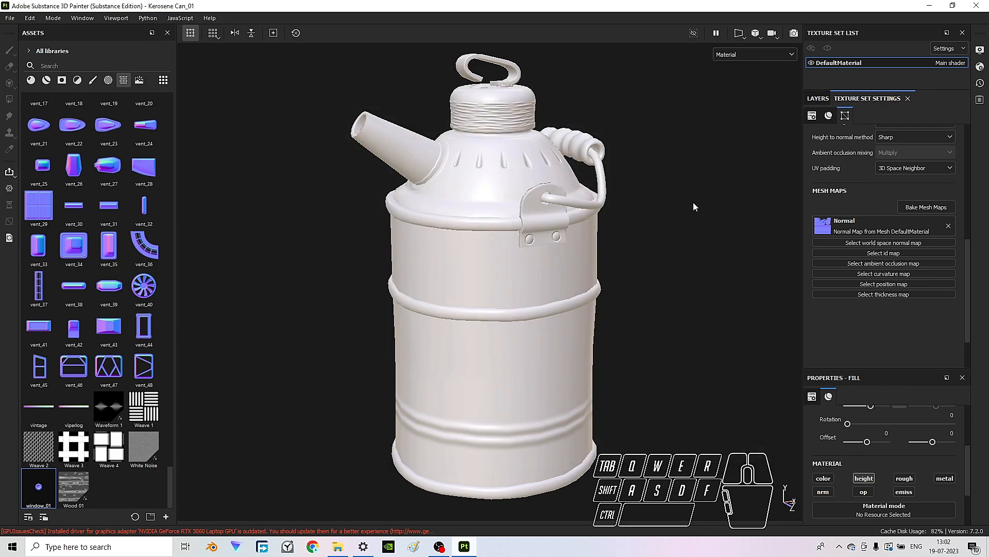
- Clear the baked normal map from the mesh maps and delete every layer in the stack, from nuts down to strips
{"action": "left_click", "coordinate": [948, 227]}
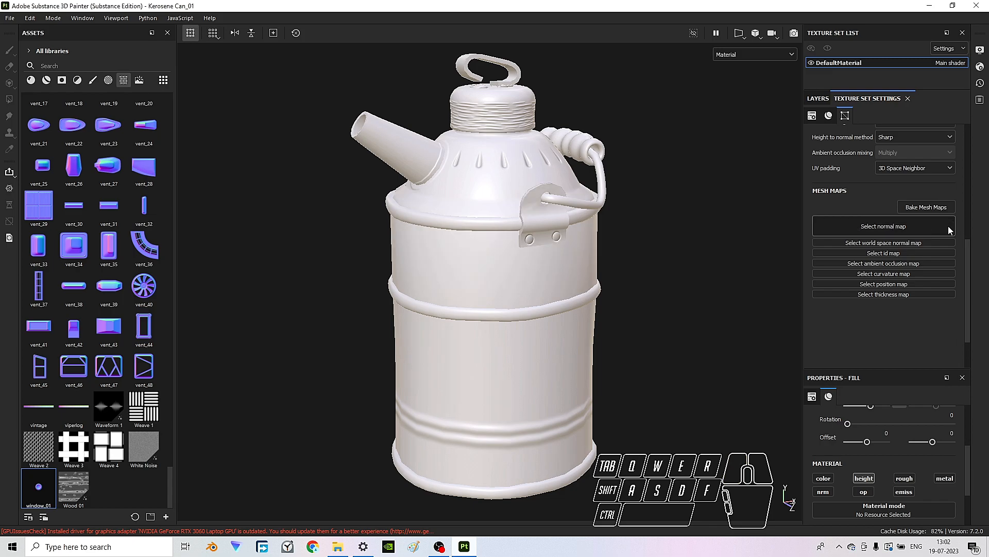
{"action": "left_click", "coordinate": [819, 98]}
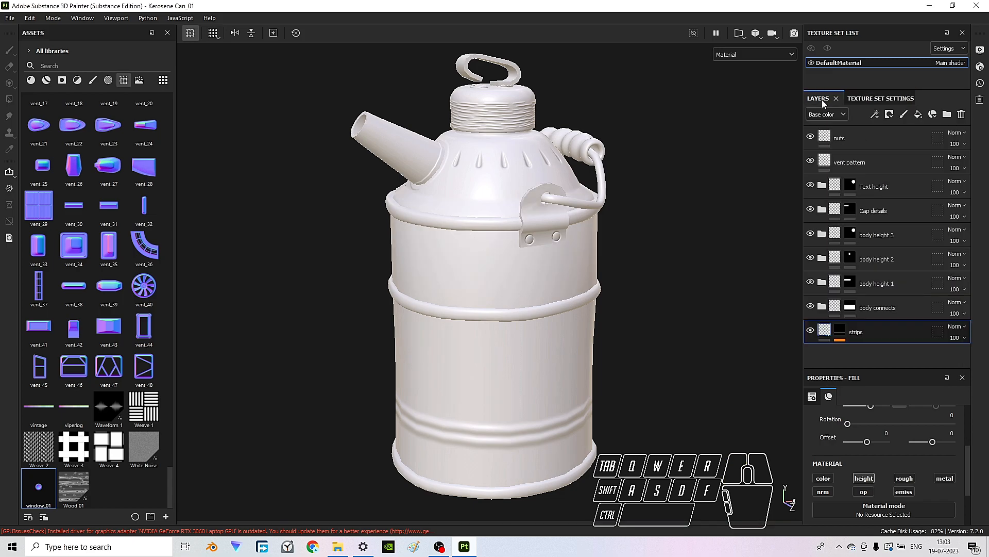
{"action": "left_click", "coordinate": [858, 135]}
{"action": "left_click", "coordinate": [962, 113]}
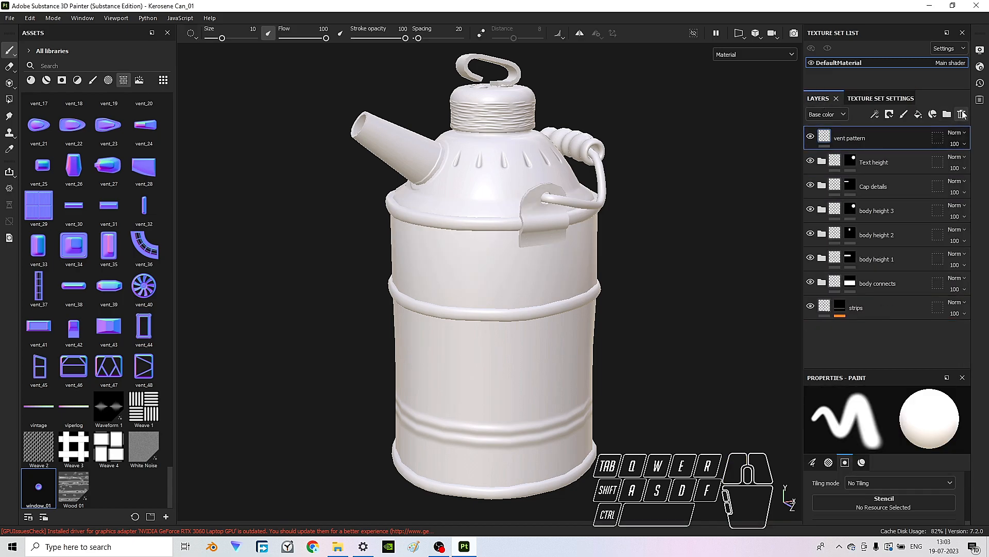
{"action": "left_click", "coordinate": [962, 114]}
{"action": "left_click", "coordinate": [961, 114]}
{"action": "left_click", "coordinate": [962, 114]}
{"action": "left_click", "coordinate": [962, 114]}
{"action": "left_click", "coordinate": [961, 114]}
{"action": "left_click", "coordinate": [962, 114]}
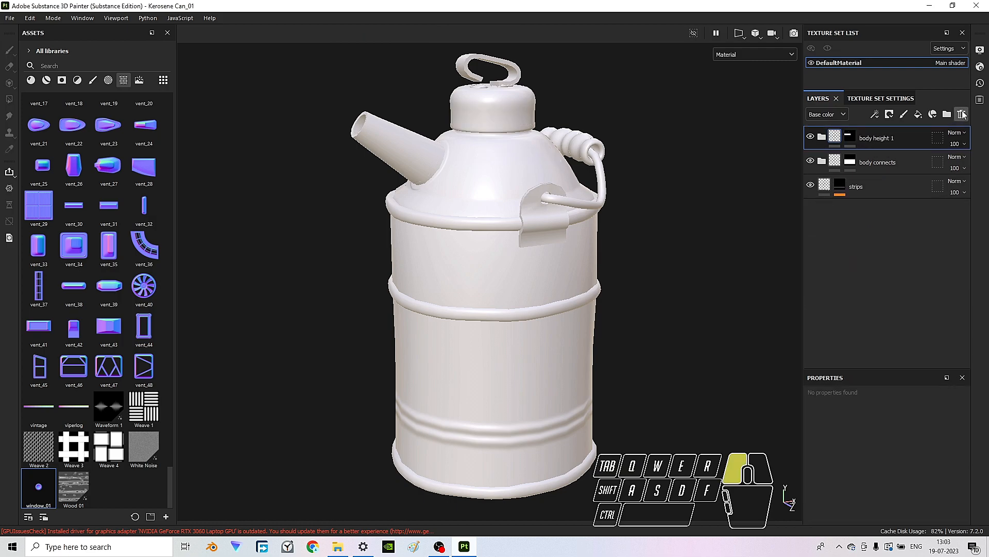
{"action": "left_click", "coordinate": [962, 114]}
{"action": "left_click", "coordinate": [962, 114]}
- Inspect the can from several angles without its layers and normal map, with the mesh map slots shown
{"action": "left_click", "coordinate": [871, 98]}
{"action": "left_click_drag", "start_coordinate": [636, 282], "coordinate": [554, 284], "text": "alt"}
{"action": "middle_click_drag", "start_coordinate": [554, 285], "coordinate": [557, 290], "text": "alt"}
{"action": "right_click_drag", "start_coordinate": [560, 288], "coordinate": [637, 271], "text": "shift"}
{"action": "left_click_drag", "start_coordinate": [637, 272], "coordinate": [594, 285], "text": "alt"}
{"action": "middle_click_drag", "start_coordinate": [594, 285], "coordinate": [574, 262], "text": "alt"}
{"action": "mouse_move", "coordinate": [656, 263]}
{"action": "right_mouse_down", "text": "shift"}
{"action": "mouse_move", "coordinate": [639, 262]}
{"action": "mouse_move", "coordinate": [666, 263]}
{"action": "right_mouse_up", "text": "shift"}
{"action": "left_click_drag", "start_coordinate": [555, 251], "coordinate": [559, 261], "text": "alt"}
{"action": "middle_click_drag", "start_coordinate": [559, 261], "coordinate": [570, 270], "text": "alt"}
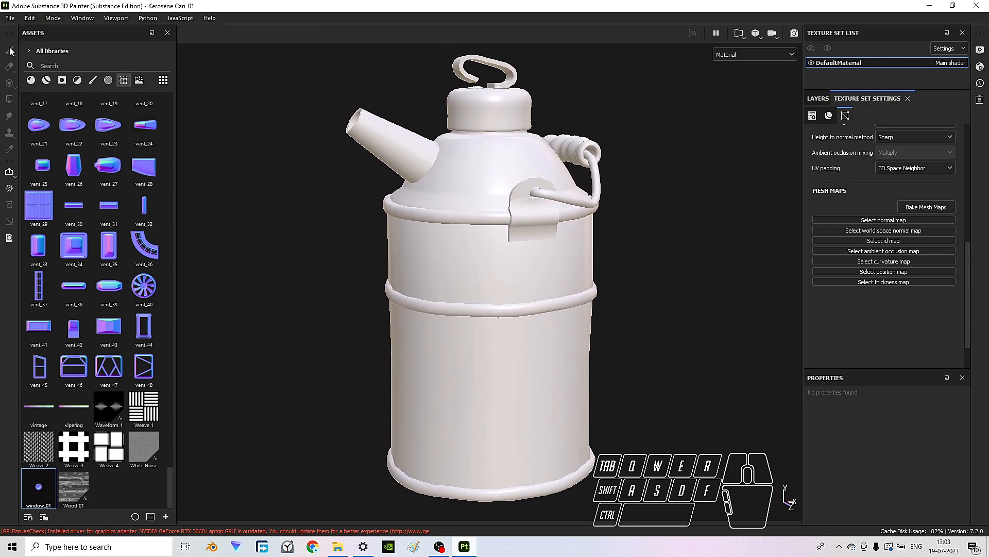
- Start a resource import and add the RGBDefaultMaterial_prenormal image from the Kerosene Can Part 4 folder
{"action": "left_click", "coordinate": [11, 20]}
{"action": "left_click", "coordinate": [69, 168]}
{"action": "left_click", "coordinate": [556, 137]}
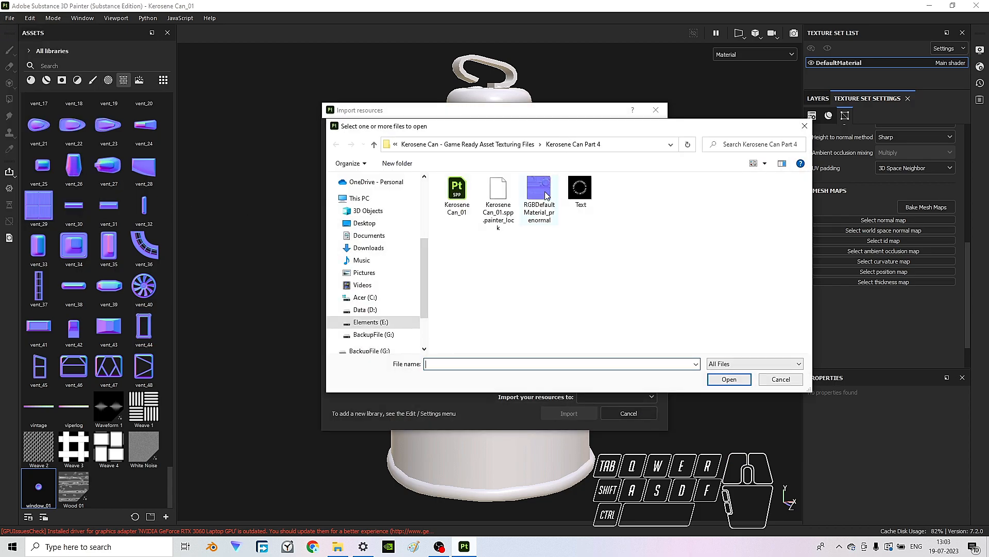
{"action": "left_click", "coordinate": [542, 209]}
{"action": "left_click", "coordinate": [729, 379]}
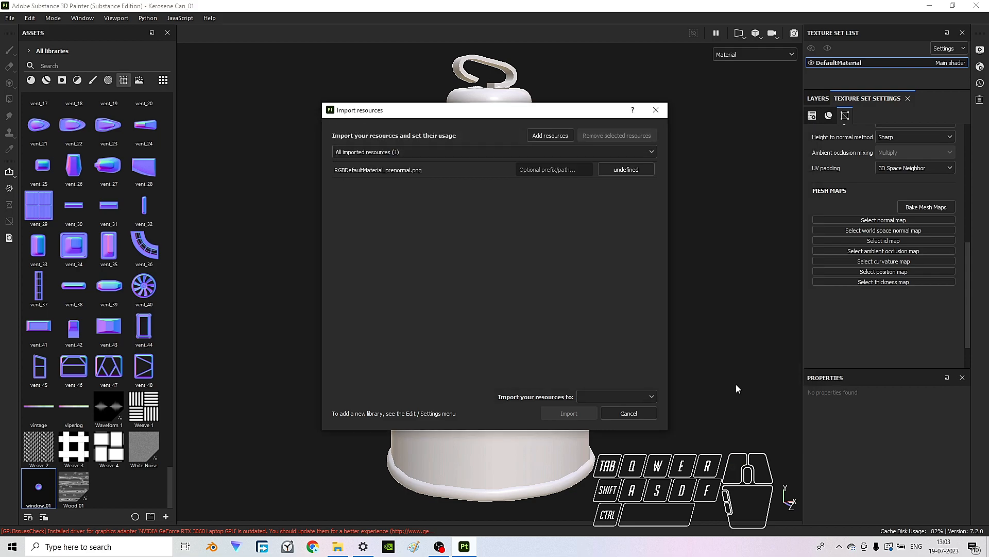
- Set the prenormal image's usage to texture and import it into the project 'Kerosene Can_01'
{"action": "left_click", "coordinate": [636, 170]}
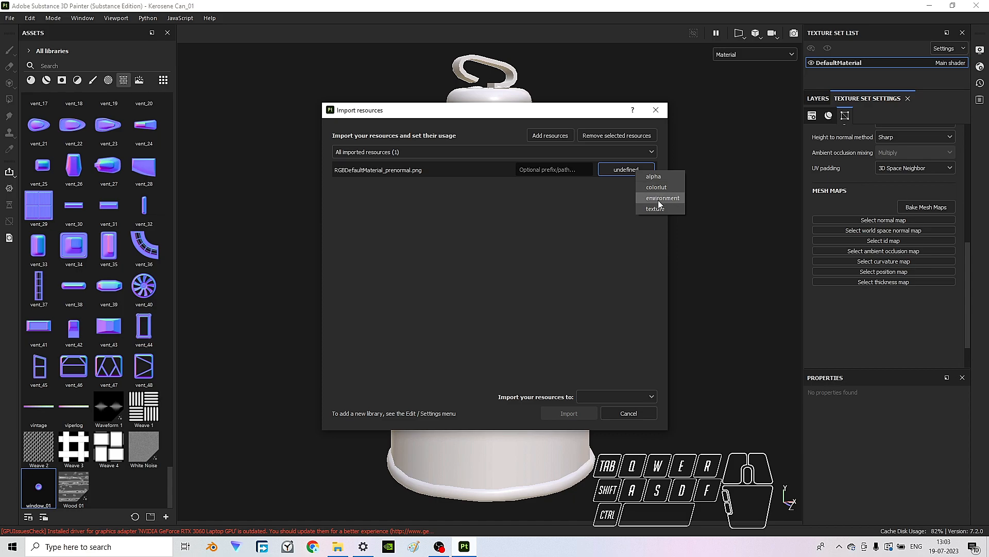
{"action": "left_click", "coordinate": [675, 209]}
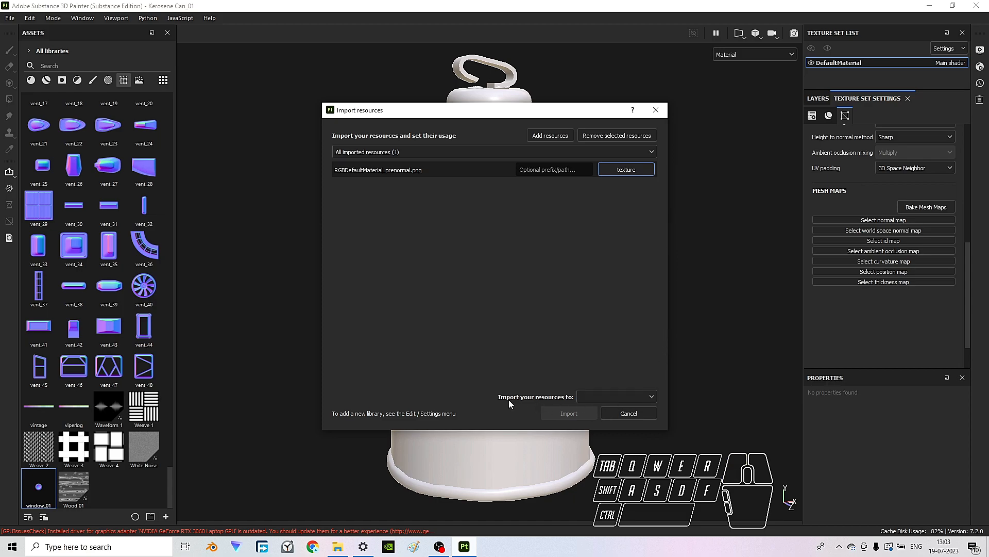
{"action": "left_click", "coordinate": [611, 398]}
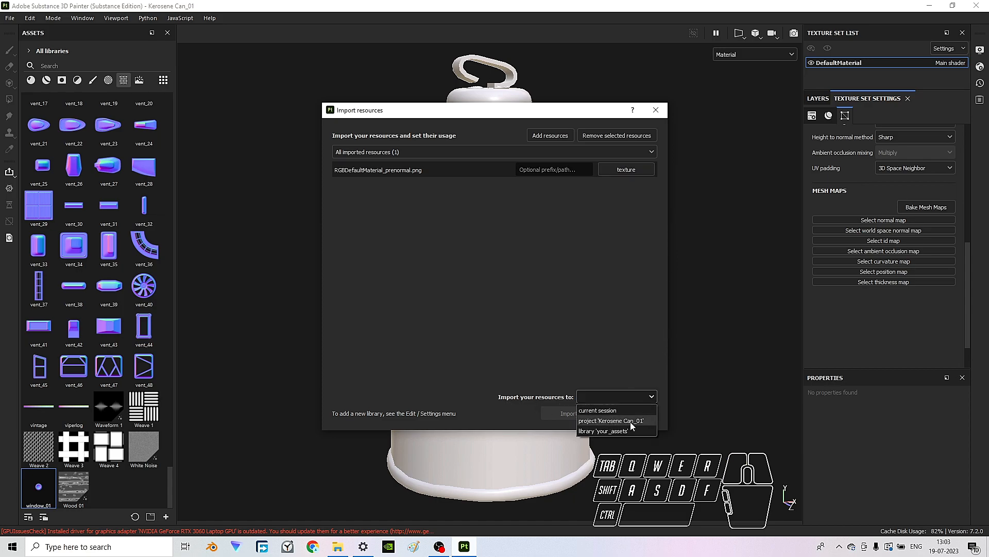
{"action": "left_click", "coordinate": [630, 421]}
{"action": "left_click", "coordinate": [584, 412]}
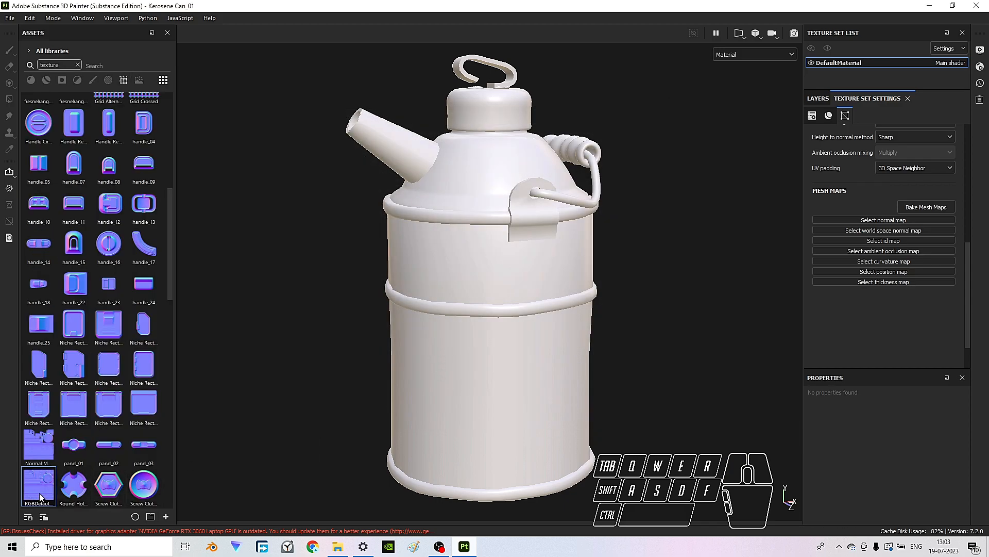
- Assign the imported RGBDefaultMaterial_prenormal texture as the normal map in the mesh maps
{"action": "left_click_drag", "start_coordinate": [36, 488], "coordinate": [877, 217]}
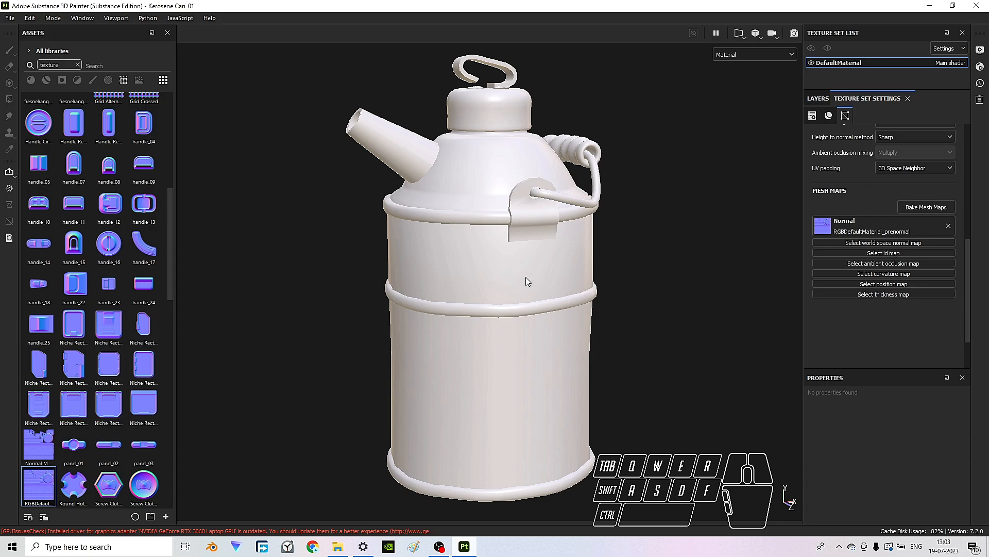
{"action": "scroll", "coordinate": [497, 240], "scroll_direction": "up", "scroll_amount": 2}
{"action": "left_click_drag", "start_coordinate": [496, 240], "coordinate": [520, 291], "text": "alt"}
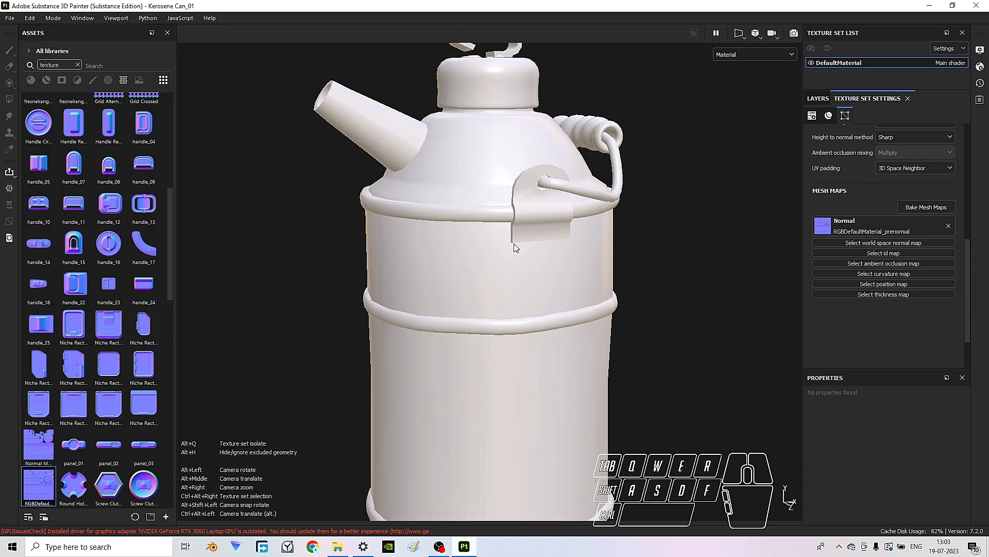
{"action": "scroll", "coordinate": [521, 292], "scroll_direction": "down", "scroll_amount": 3}
{"action": "left_click_drag", "start_coordinate": [531, 187], "coordinate": [512, 237], "text": "alt"}
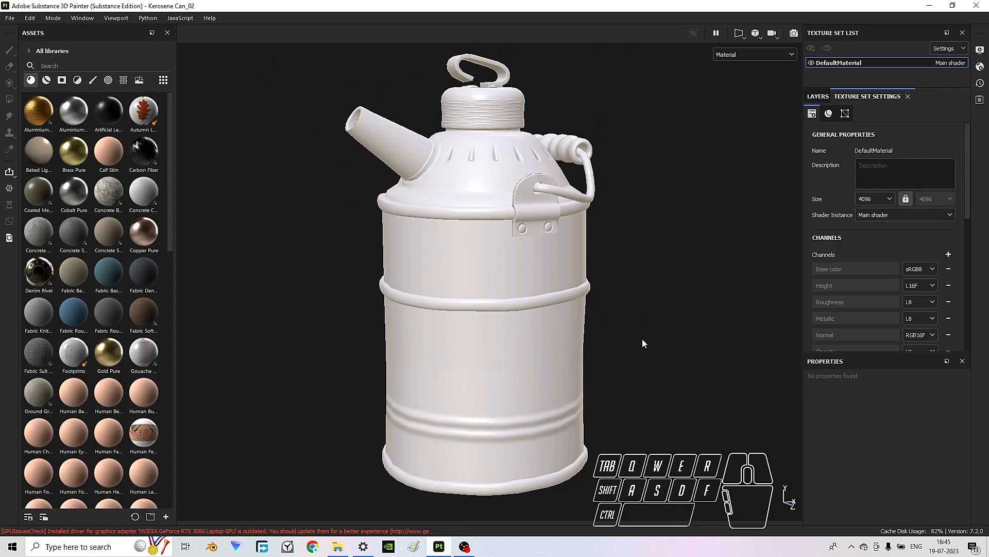
- Examine the can's surface details with the prenormal map, and check the layer stack and the assigned mesh maps
{"action": "left_click_drag", "start_coordinate": [642, 343], "coordinate": [603, 304], "text": "alt"}
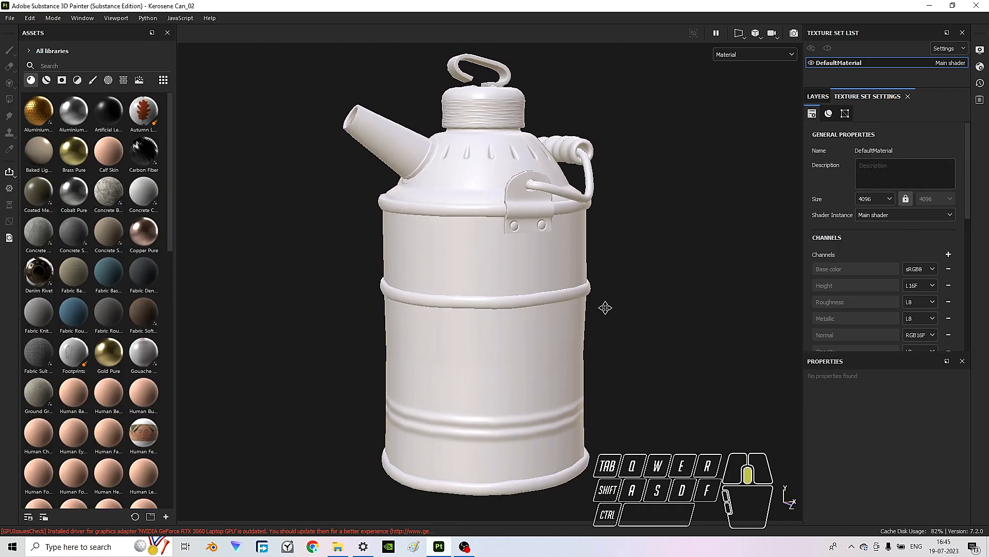
{"action": "scroll", "coordinate": [608, 305], "scroll_direction": "down", "scroll_amount": 1}
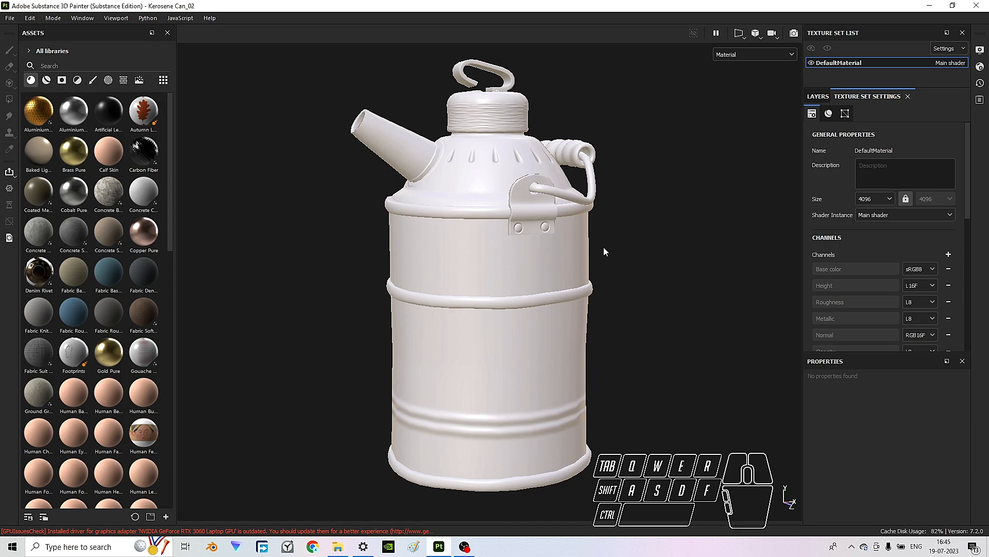
{"action": "left_click_drag", "start_coordinate": [604, 248], "coordinate": [600, 258], "text": "alt"}
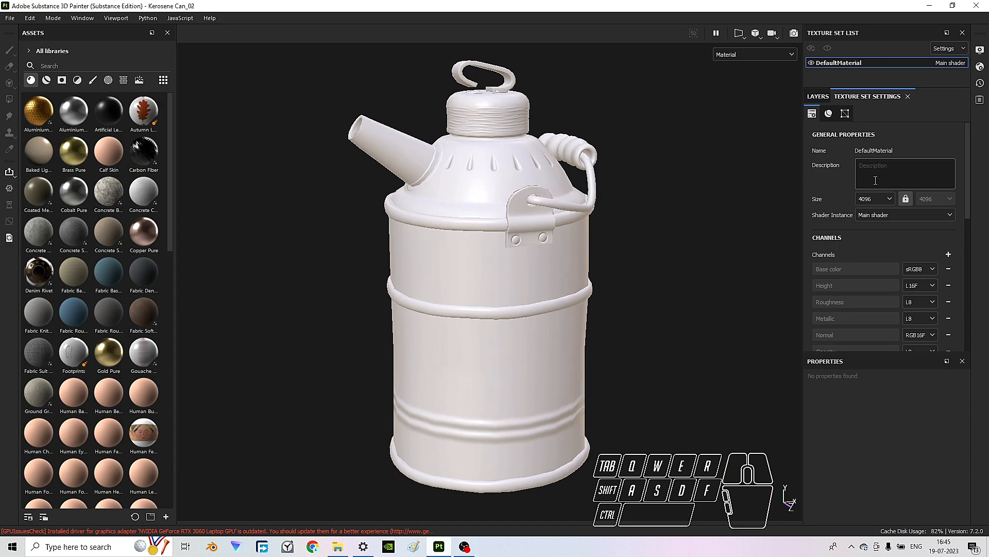
{"action": "left_click", "coordinate": [813, 96]}
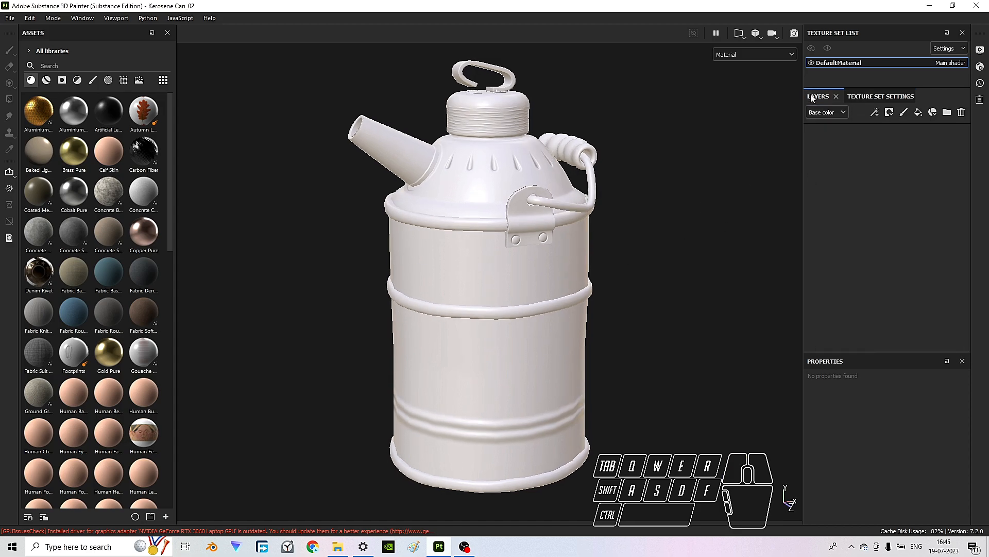
{"action": "left_click", "coordinate": [881, 97]}
{"action": "scroll", "coordinate": [908, 271], "scroll_direction": "down", "scroll_amount": 8}
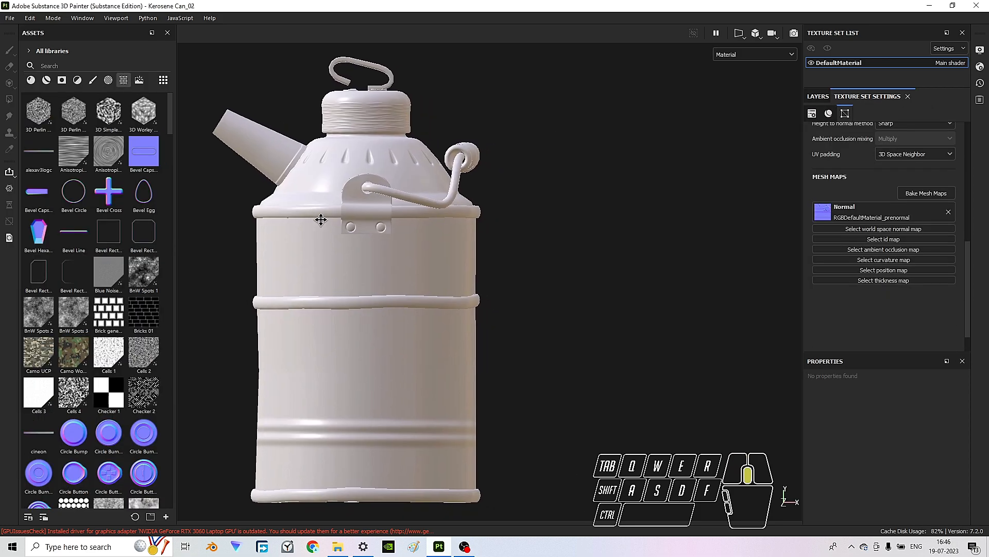
{"action": "right_click_drag", "start_coordinate": [332, 216], "coordinate": [478, 210], "text": "shift"}
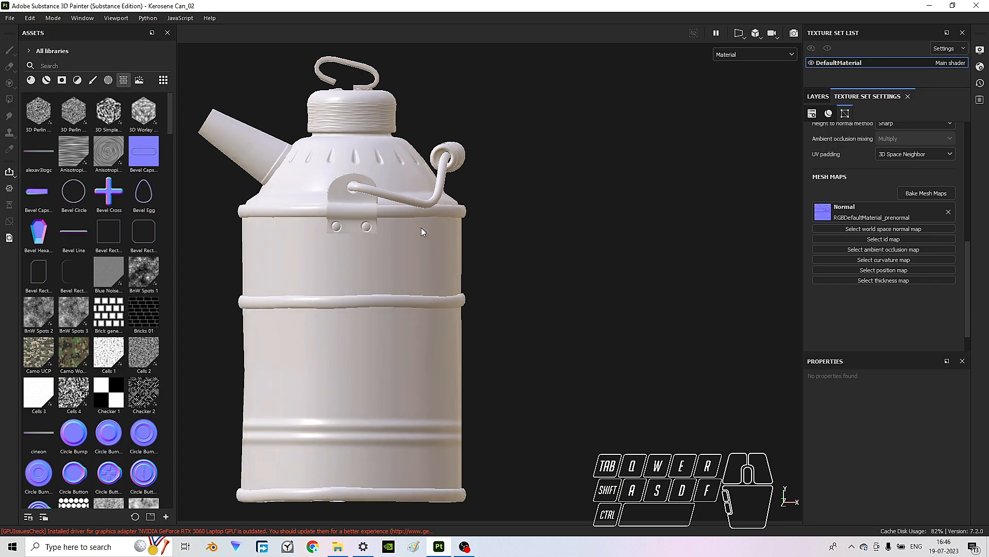
{"action": "middle_click_drag", "start_coordinate": [422, 227], "coordinate": [439, 228]}
- Open the mesh map baking settings, exclude the Normal map and remove the high definition mesh
{"action": "left_click", "coordinate": [926, 194]}
{"action": "left_click_drag", "start_coordinate": [436, 101], "coordinate": [534, 107]}
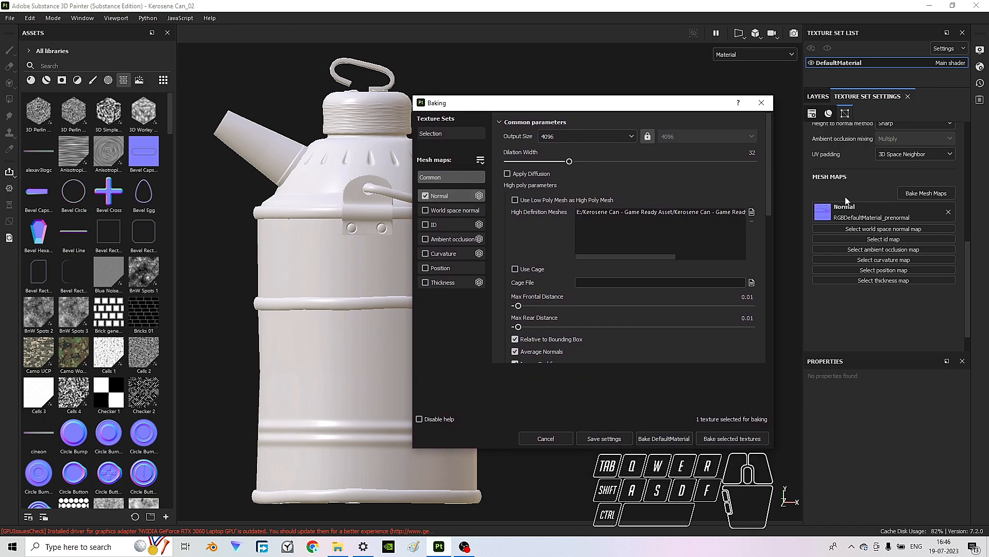
{"action": "left_click", "coordinate": [426, 196]}
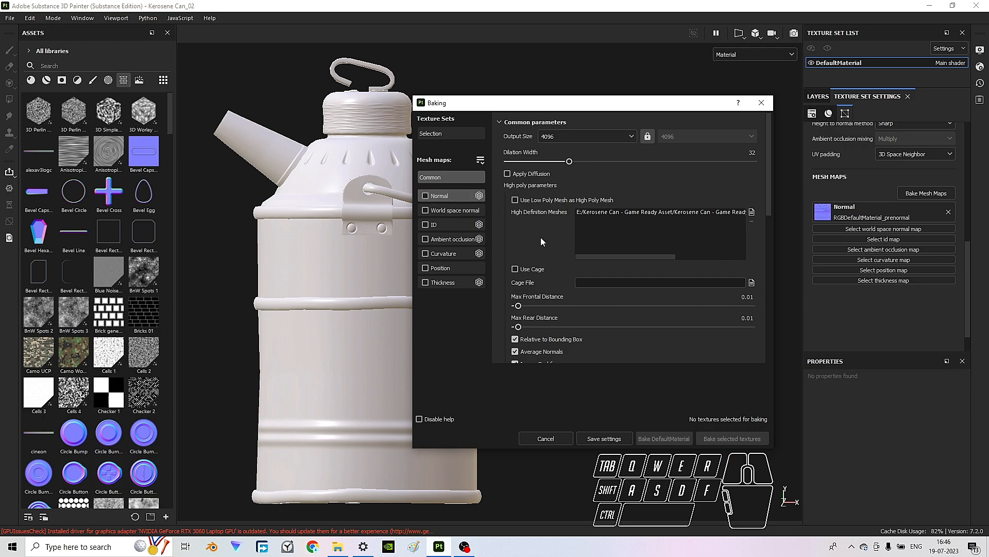
{"action": "left_click", "coordinate": [751, 221]}
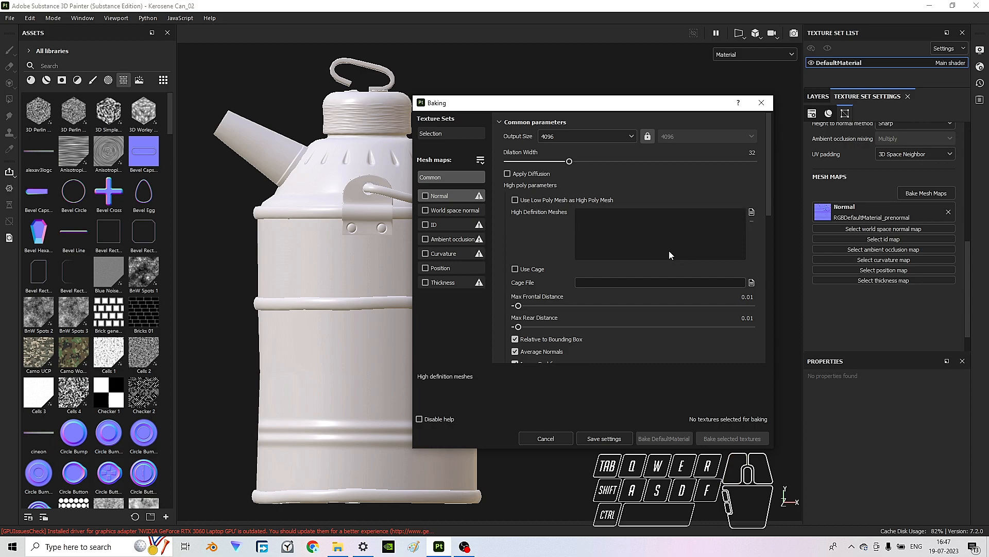
{"action": "scroll", "coordinate": [672, 236], "scroll_direction": "down", "scroll_amount": 3}
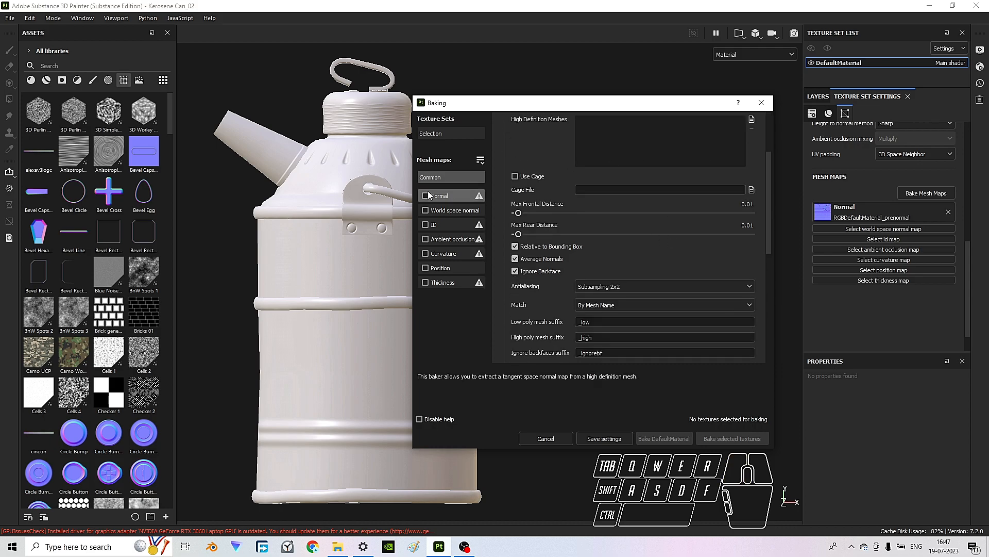
- Include World space normal and Ambient occlusion in the bake, and set the ambient occlusion Min Occluder Distance to 0.01
{"action": "left_click", "coordinate": [425, 211]}
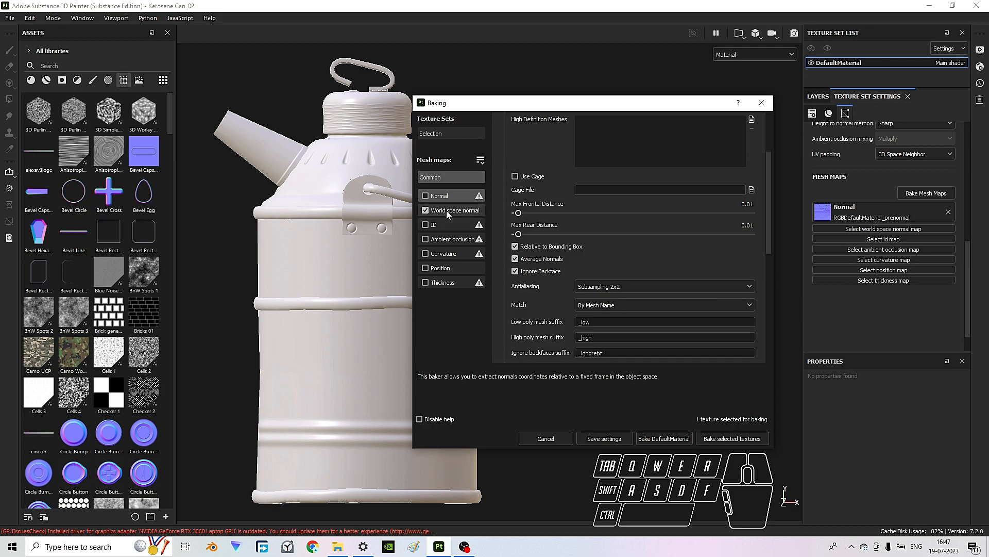
{"action": "left_click", "coordinate": [447, 210]}
{"action": "left_click", "coordinate": [447, 239]}
{"action": "left_click", "coordinate": [426, 239]}
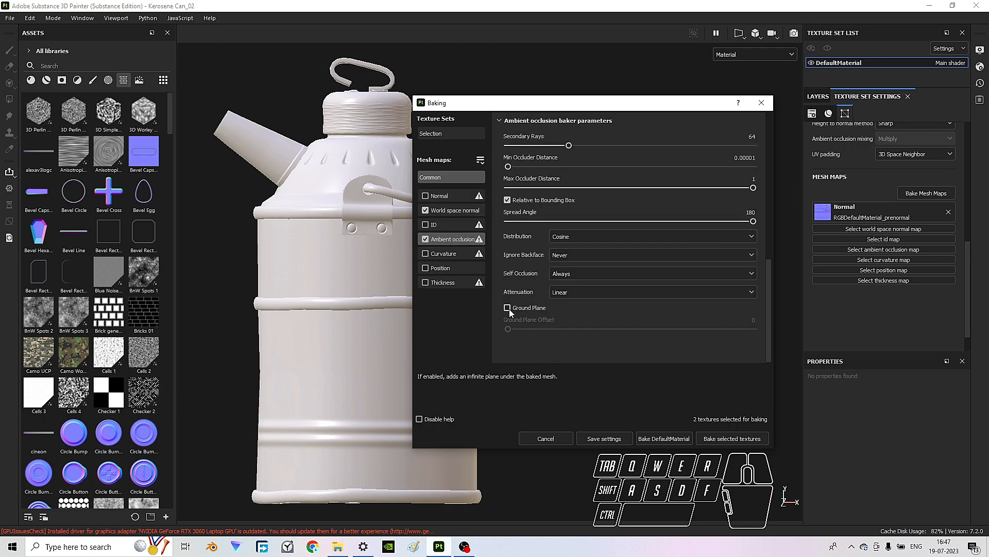
{"action": "scroll", "coordinate": [623, 253], "scroll_direction": "up", "scroll_amount": 3}
{"action": "left_click_drag", "start_coordinate": [509, 260], "coordinate": [772, 272]}
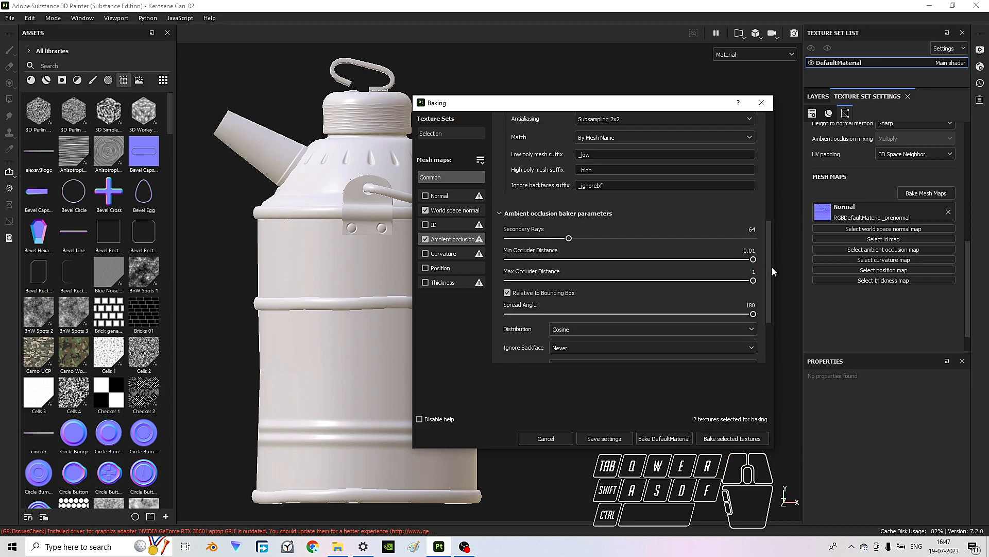
- Include Curvature, Position and Thickness in the bake and review the parameters of the selected bakers
{"action": "left_click", "coordinate": [443, 255]}
{"action": "left_click", "coordinate": [425, 253]}
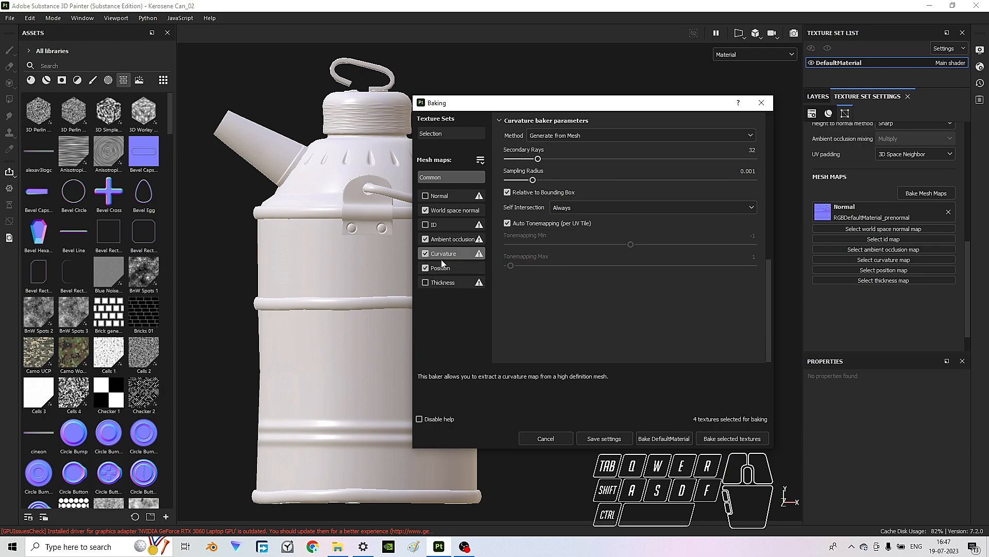
{"action": "left_click", "coordinate": [426, 283]}
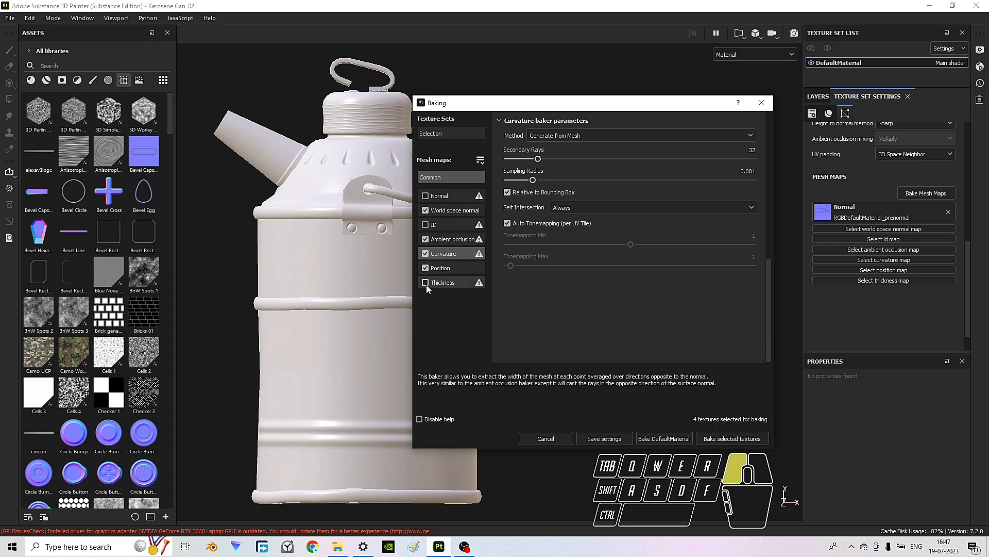
{"action": "left_click", "coordinate": [457, 279]}
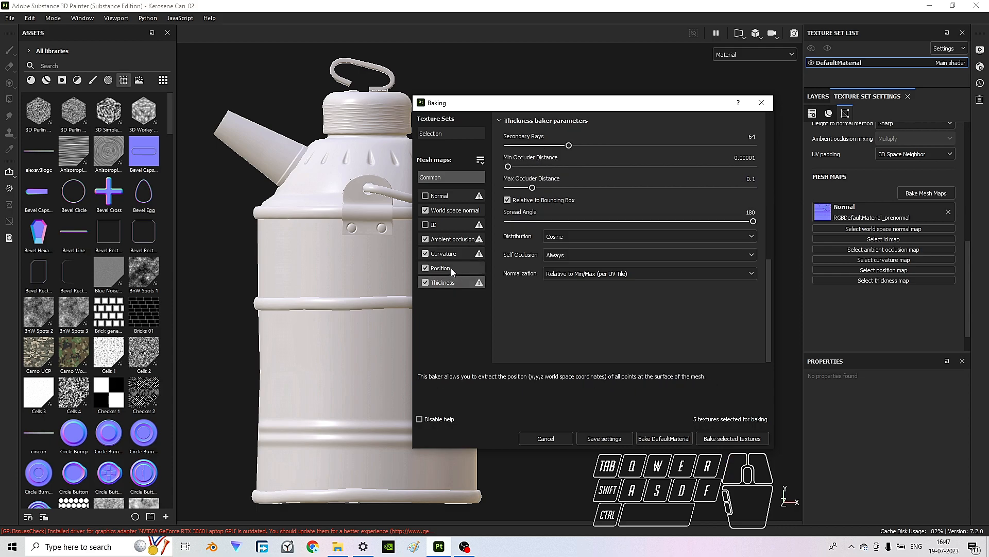
{"action": "left_click", "coordinate": [450, 267]}
{"action": "left_click", "coordinate": [451, 257]}
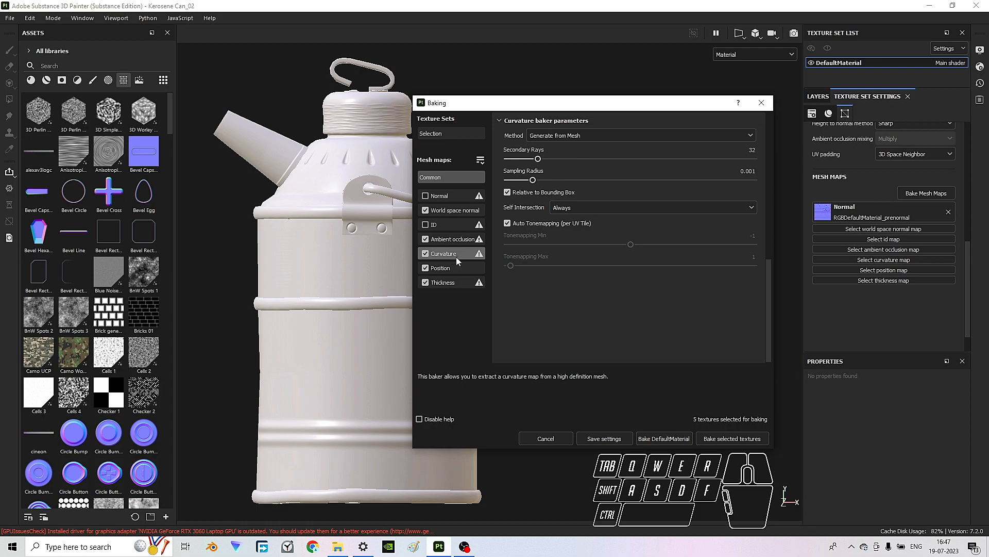
{"action": "left_click", "coordinate": [459, 239]}
{"action": "left_click", "coordinate": [467, 211]}
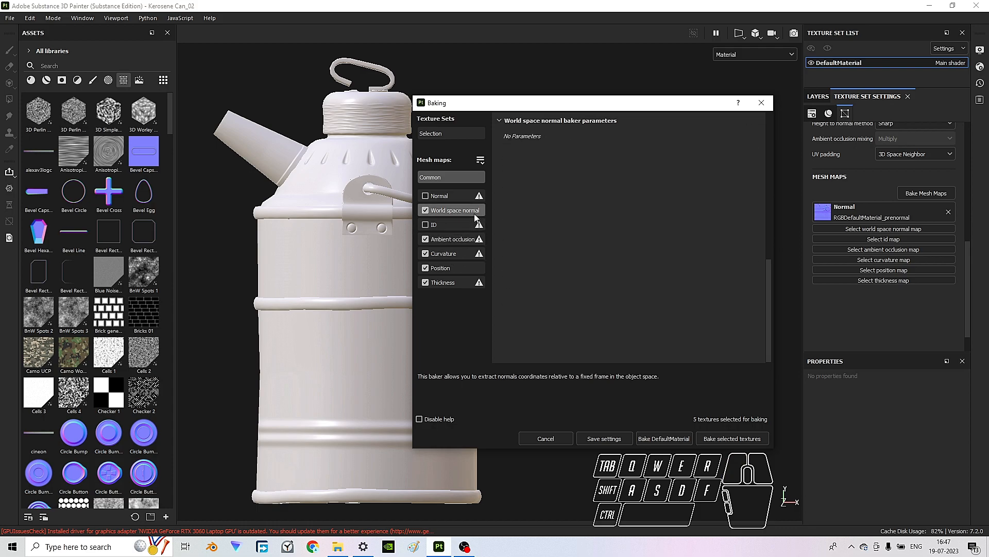
- Bake the selected mesh maps, dismiss the baking report and inspect the can with the baked maps
{"action": "left_click", "coordinate": [451, 177]}
{"action": "left_click", "coordinate": [764, 438]}
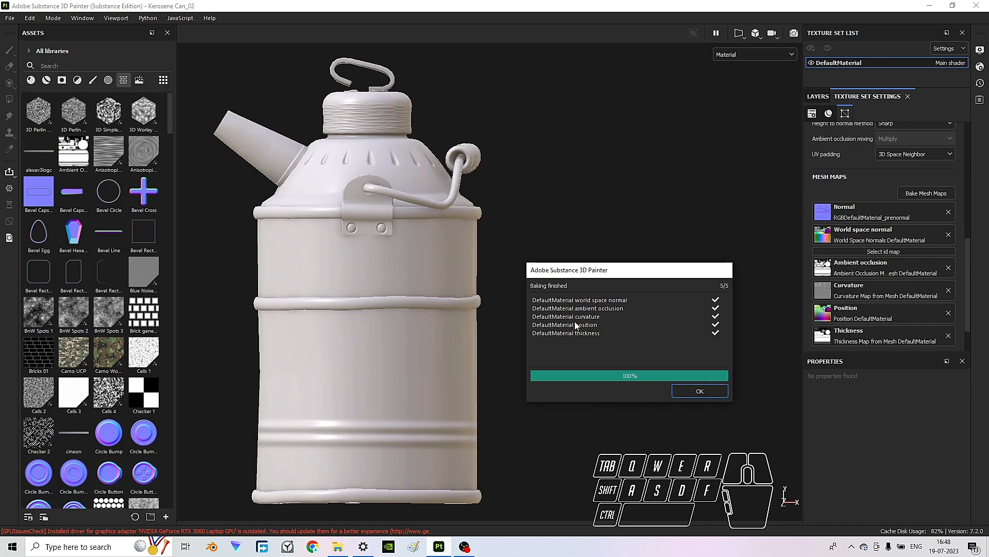
{"action": "left_click", "coordinate": [710, 394]}
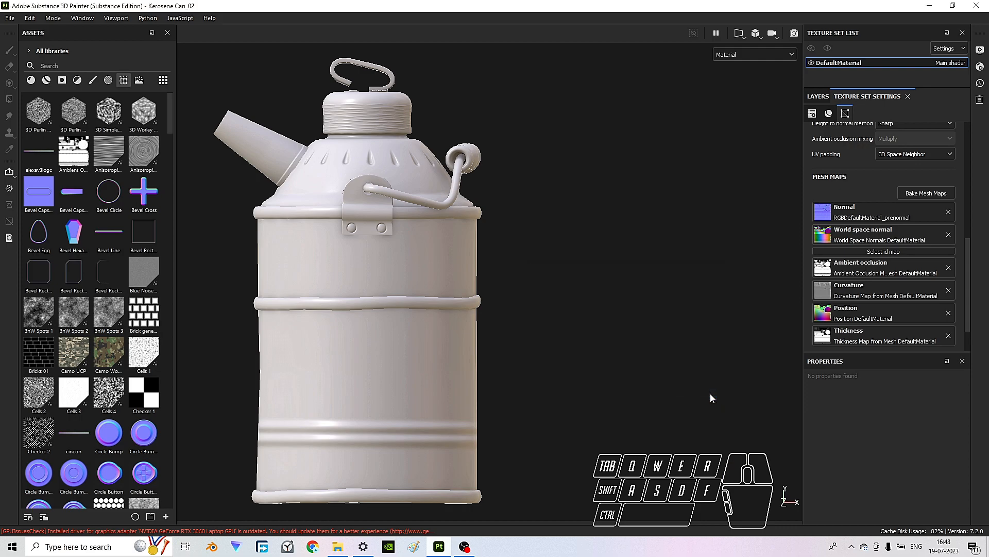
{"action": "left_click_drag", "start_coordinate": [457, 300], "coordinate": [466, 300], "text": "alt"}
{"action": "middle_click_drag", "start_coordinate": [466, 300], "coordinate": [555, 294], "text": "alt"}
{"action": "scroll", "coordinate": [434, 225], "scroll_direction": "up", "scroll_amount": 1}
{"action": "left_click_drag", "start_coordinate": [435, 225], "coordinate": [459, 245], "text": "alt"}
{"action": "middle_click_drag", "start_coordinate": [459, 245], "coordinate": [475, 245], "text": "alt"}
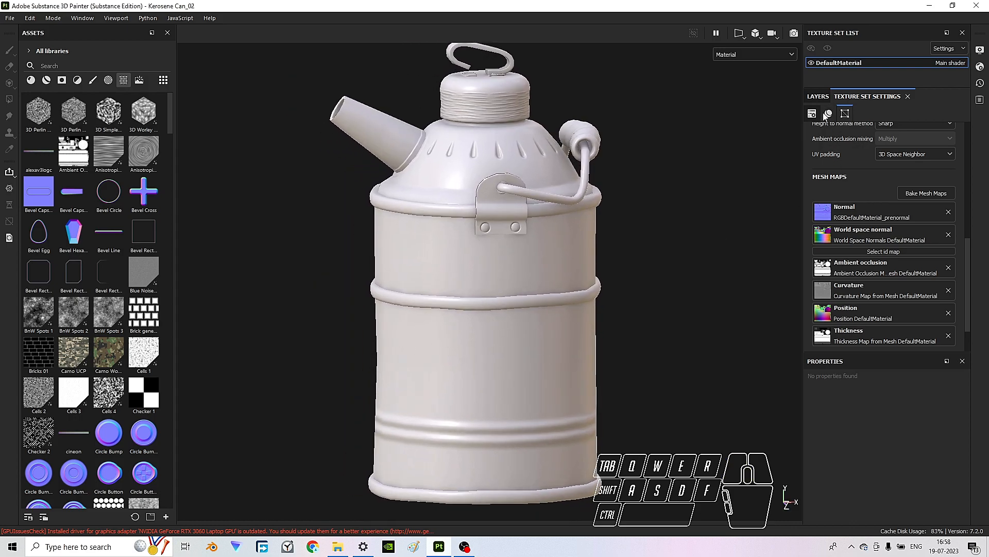
- Open the layer stack and show only the Base color channel on the can
{"action": "left_click", "coordinate": [817, 96]}
{"action": "right_click_drag", "start_coordinate": [533, 363], "coordinate": [663, 313], "text": "shift"}
{"action": "left_click_drag", "start_coordinate": [497, 309], "coordinate": [504, 309], "text": "alt"}
{"action": "middle_click_drag", "start_coordinate": [505, 309], "coordinate": [502, 305], "text": "alt"}
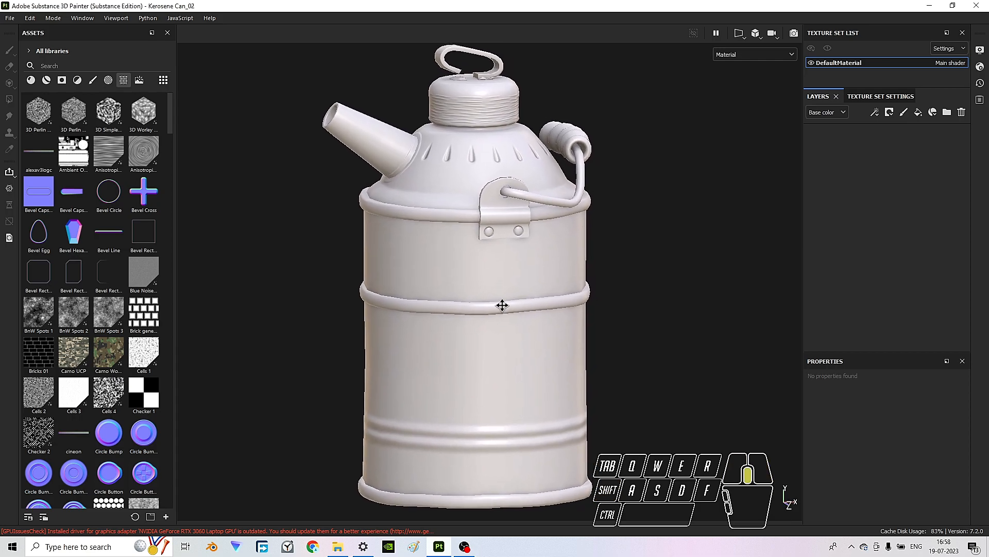
{"action": "left_click", "coordinate": [743, 54]}
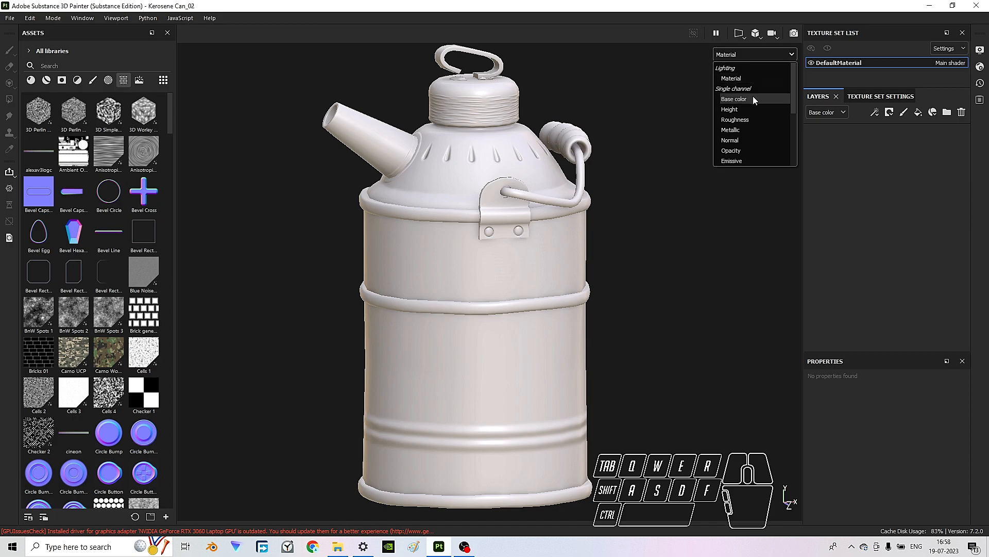
{"action": "left_click", "coordinate": [753, 99]}
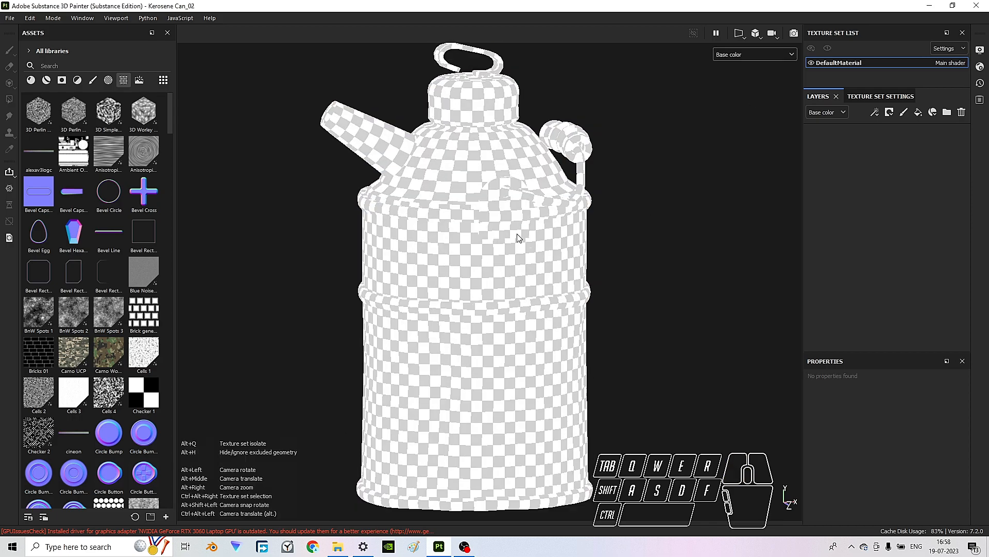
{"action": "middle_click_drag", "start_coordinate": [503, 229], "coordinate": [506, 231], "text": "alt"}
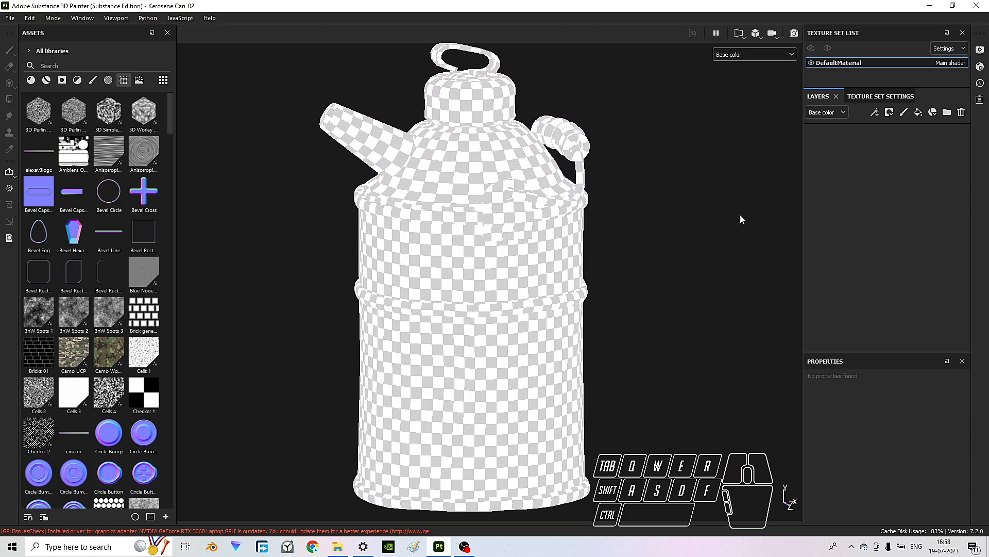
- Add a fill layer with only the color channel active and assign the baked ambient occlusion map as its base color
{"action": "left_click", "coordinate": [918, 113]}
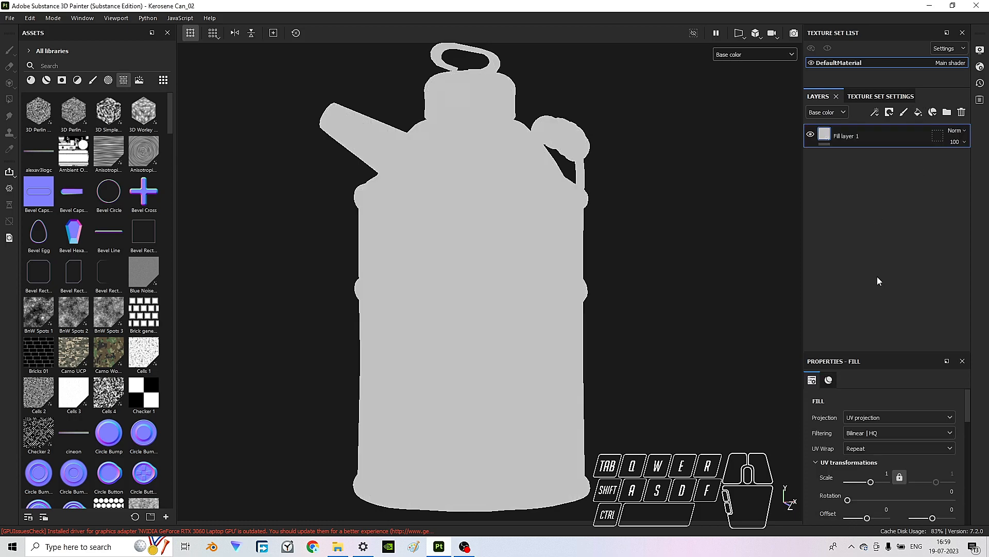
{"action": "scroll", "coordinate": [886, 476], "scroll_direction": "down", "scroll_amount": 3}
{"action": "left_click_drag", "start_coordinate": [885, 352], "coordinate": [886, 186]}
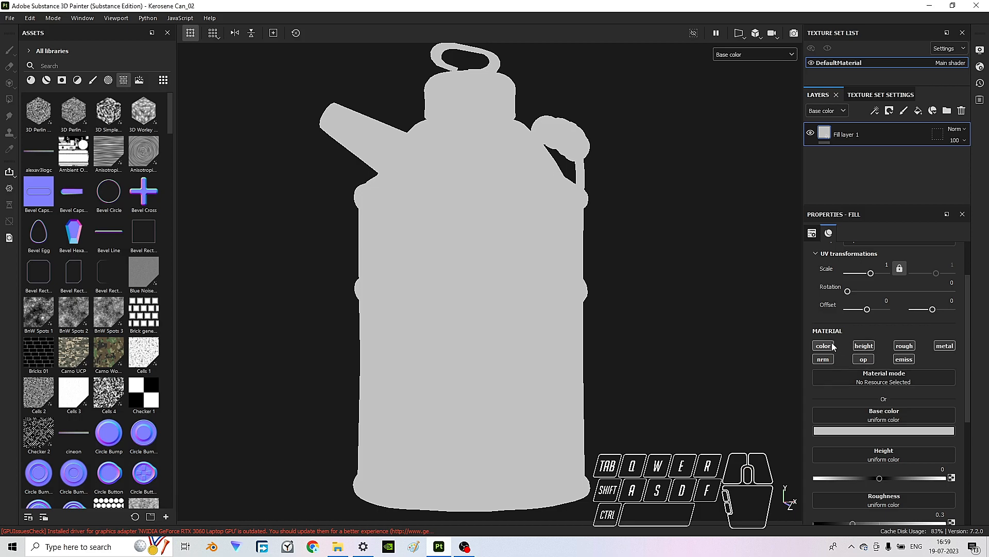
{"action": "left_click", "coordinate": [831, 345]}
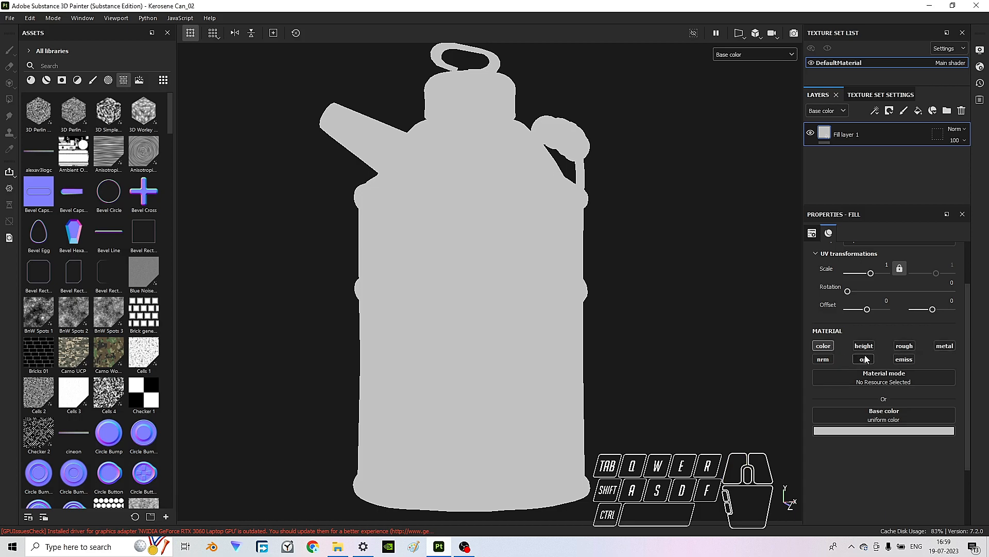
{"action": "mouse_move", "coordinate": [71, 158]}
{"action": "left_mouse_down"}
{"action": "mouse_move", "coordinate": [637, 304]}
{"action": "mouse_move", "coordinate": [853, 394]}
{"action": "mouse_move", "coordinate": [871, 416]}
{"action": "left_mouse_up"}
{"action": "left_click", "coordinate": [460, 277]}
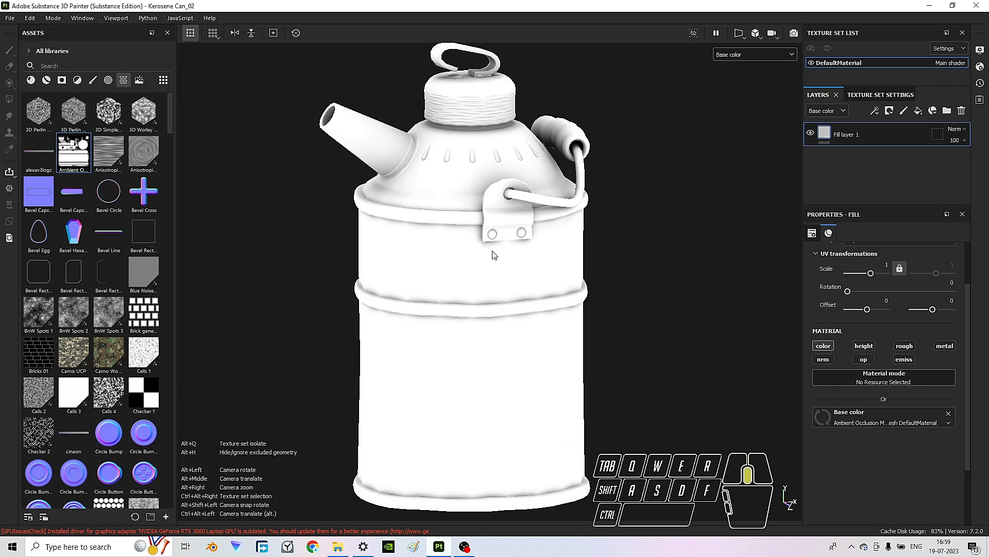
{"action": "left_click_drag", "start_coordinate": [468, 237], "coordinate": [500, 235]}
{"action": "left_click_drag", "start_coordinate": [442, 222], "coordinate": [503, 224]}
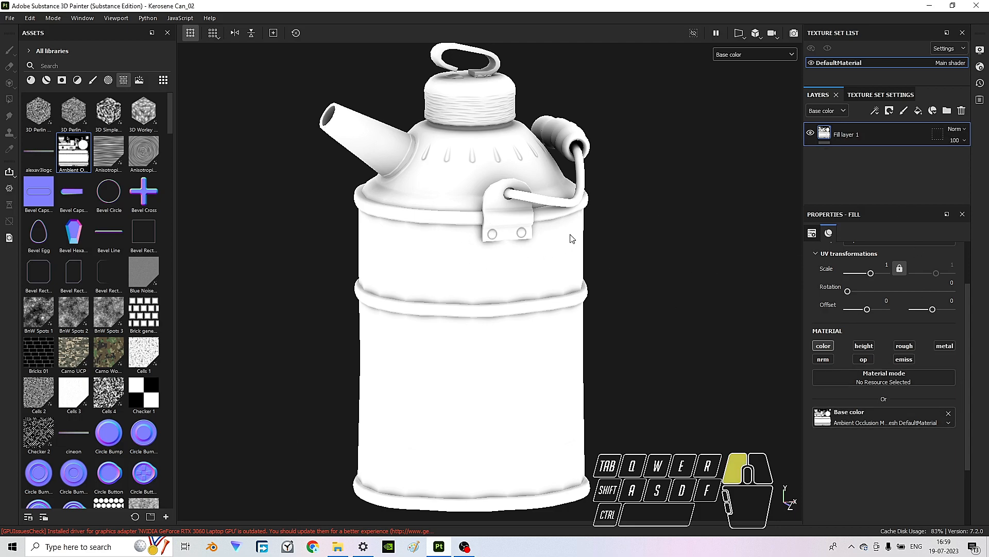
- Compare the can in the Material display with the Base color display, ending on Base color
{"action": "left_click", "coordinate": [759, 56]}
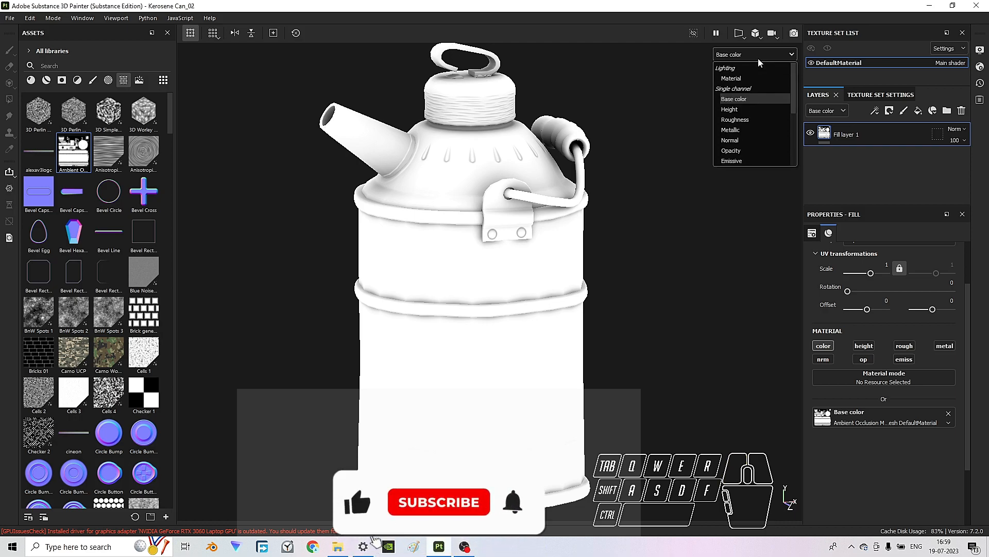
{"action": "left_click", "coordinate": [756, 76]}
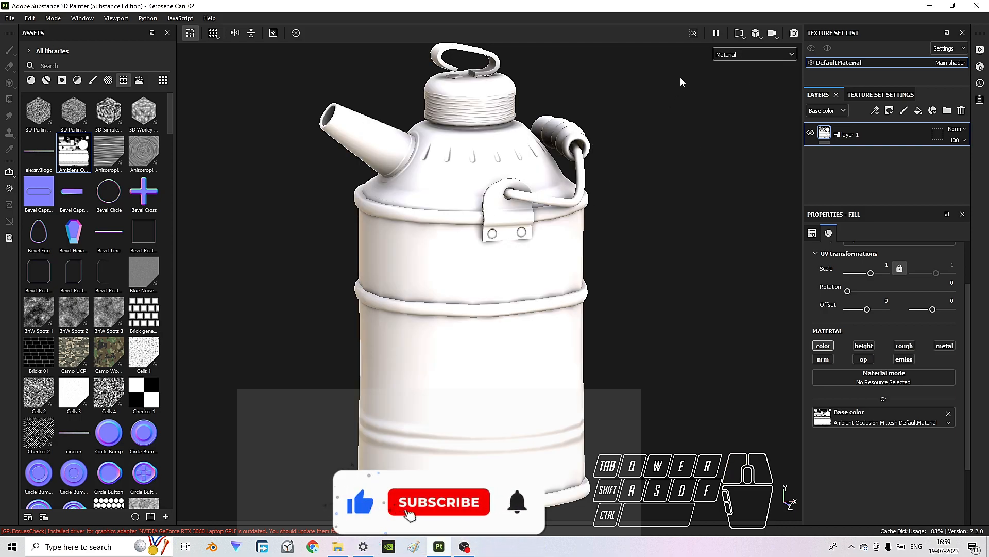
{"action": "left_click", "coordinate": [723, 56]}
{"action": "left_click", "coordinate": [734, 99]}
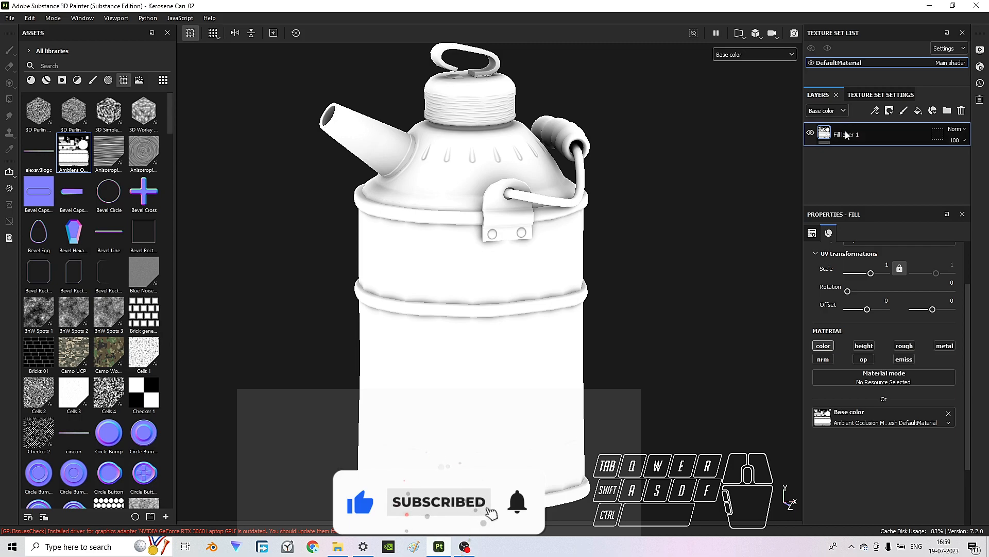
{"action": "scroll", "coordinate": [877, 367], "scroll_direction": "down", "scroll_amount": 3}
{"action": "scroll", "coordinate": [879, 365], "scroll_direction": "up", "scroll_amount": 3}
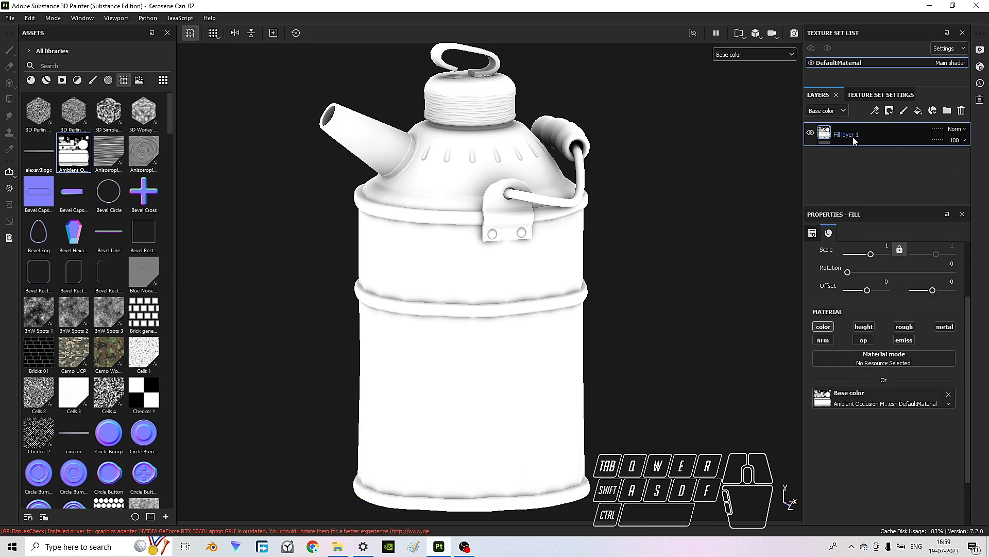
- Duplicate the ambient occlusion fill layer and rename the copy AO
{"action": "right_click", "coordinate": [876, 140]}
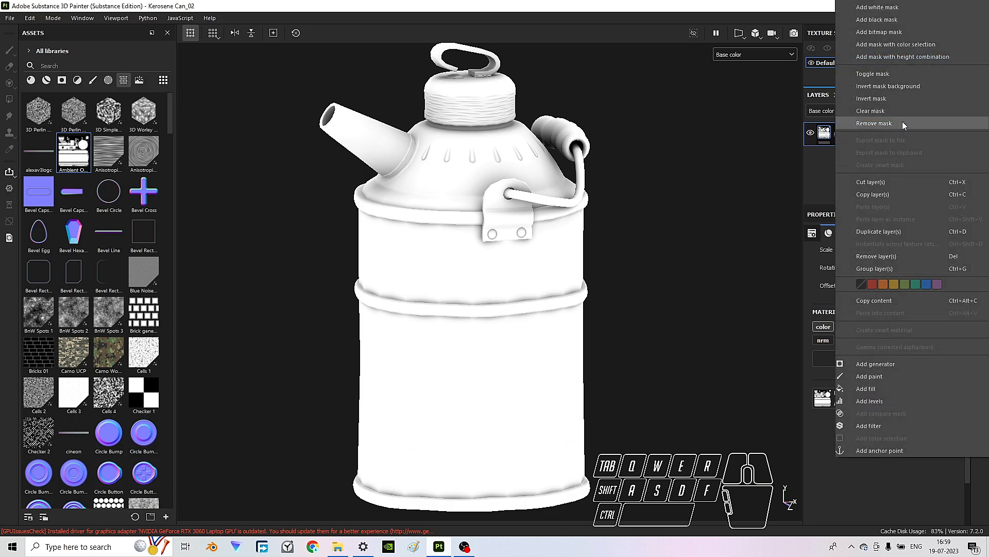
{"action": "left_click", "coordinate": [906, 231]}
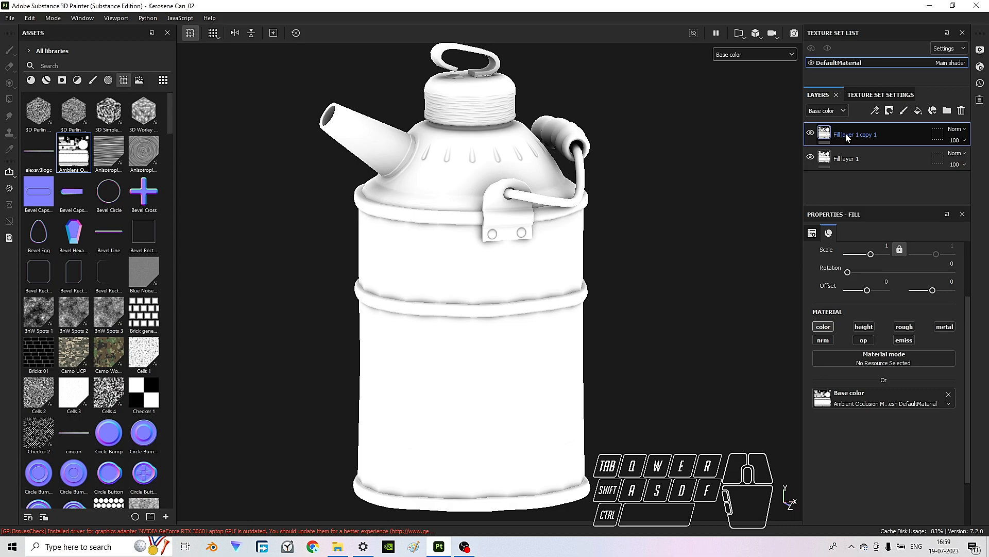
{"action": "double_click", "coordinate": [845, 134]}
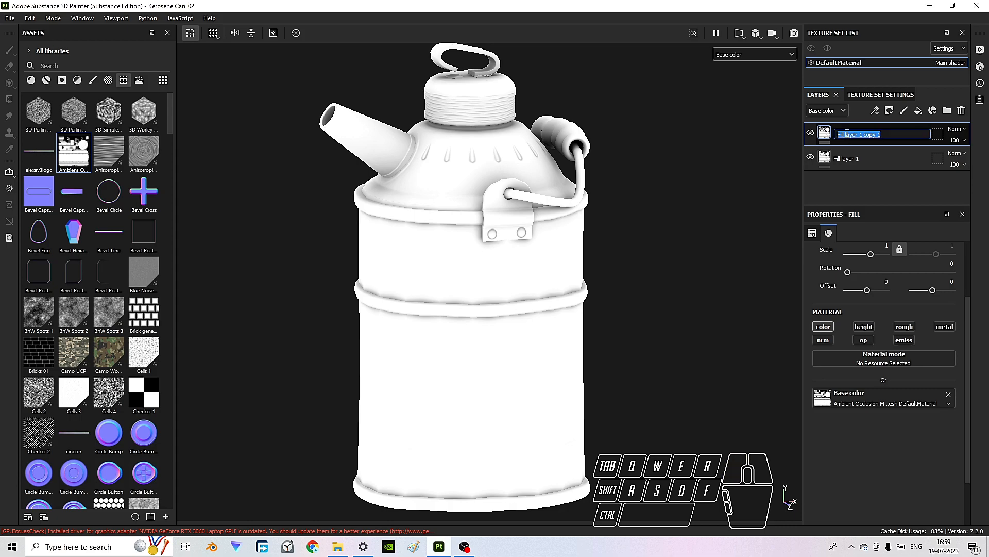
{"action": "key", "text": "Caps_Lock"}
{"action": "type", "text": "AO"}
{"action": "key", "text": "Return"}
- Rename the original fill layer below AO as Curvature
{"action": "left_click", "coordinate": [850, 158]}
{"action": "double_click", "coordinate": [852, 157]}
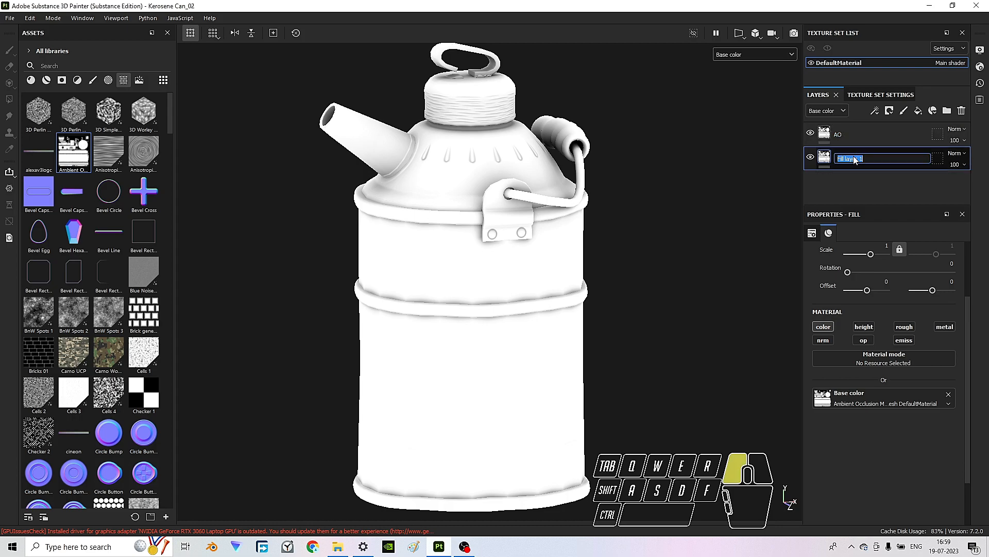
{"action": "type", "text": "C"}
{"action": "key", "text": "Caps_Lock"}
{"action": "type", "text": "urv"}
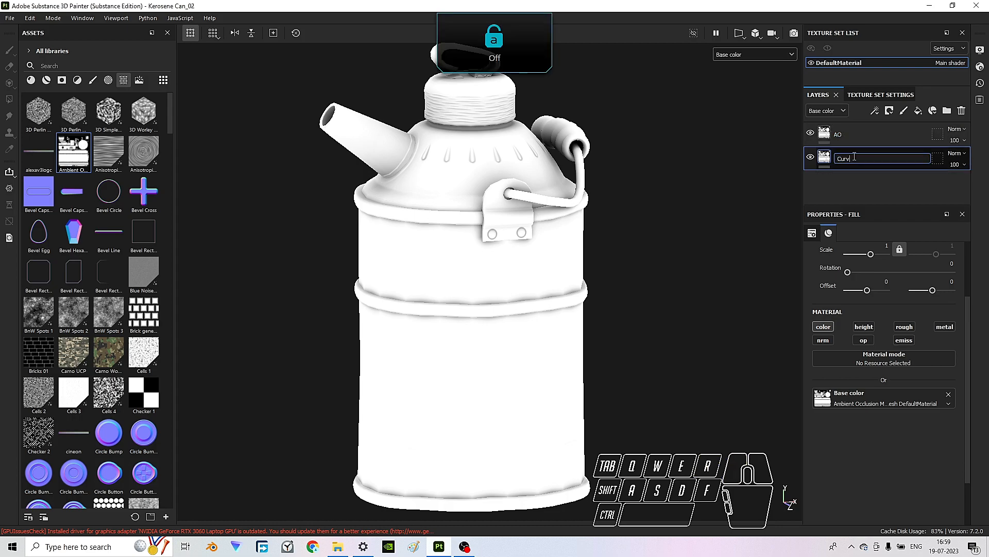
{"action": "type", "text": "ature"}
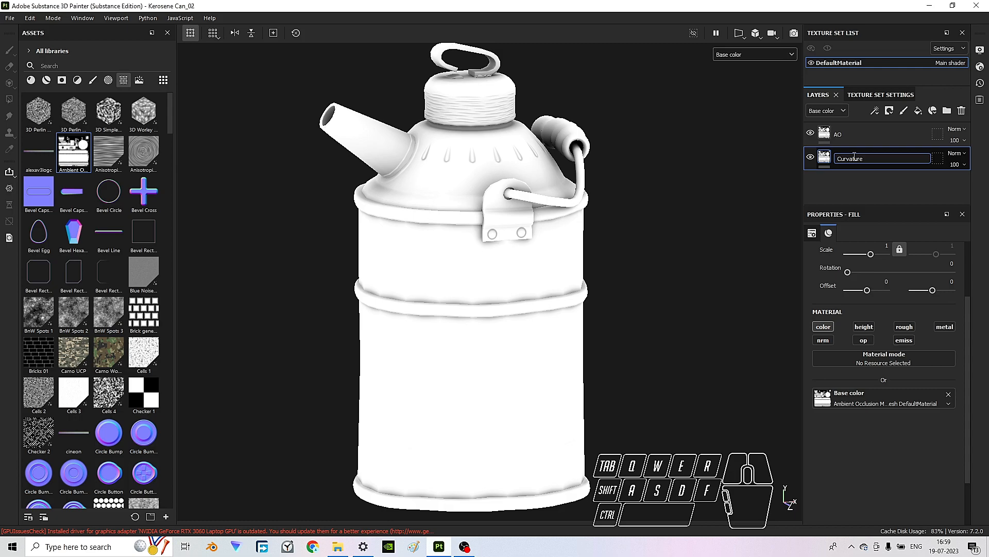
{"action": "left_click", "coordinate": [826, 179]}
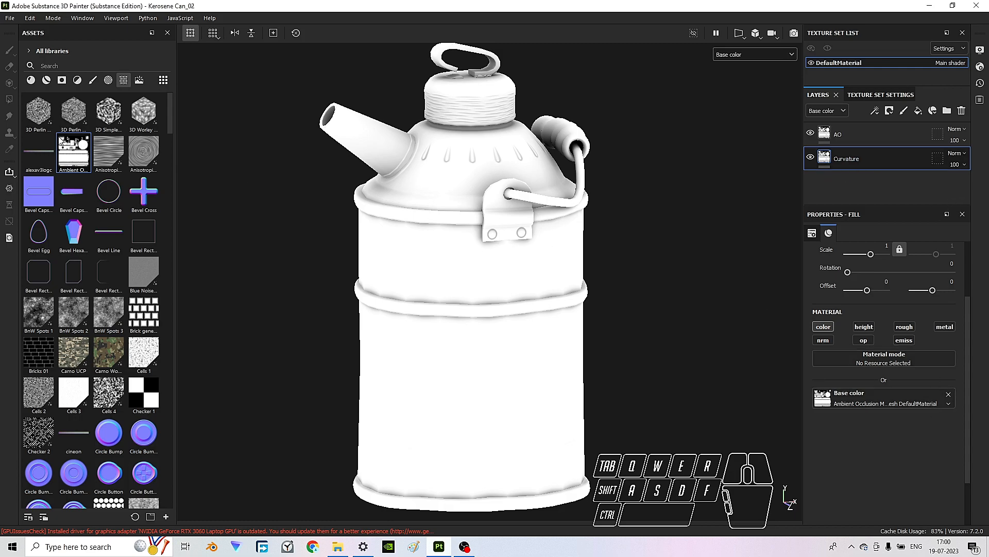
- Search the assets for "curva" and assign the baked curvature map as the Curvature layer's base color
{"action": "left_click", "coordinate": [68, 66]}
{"action": "type", "text": "curva"}
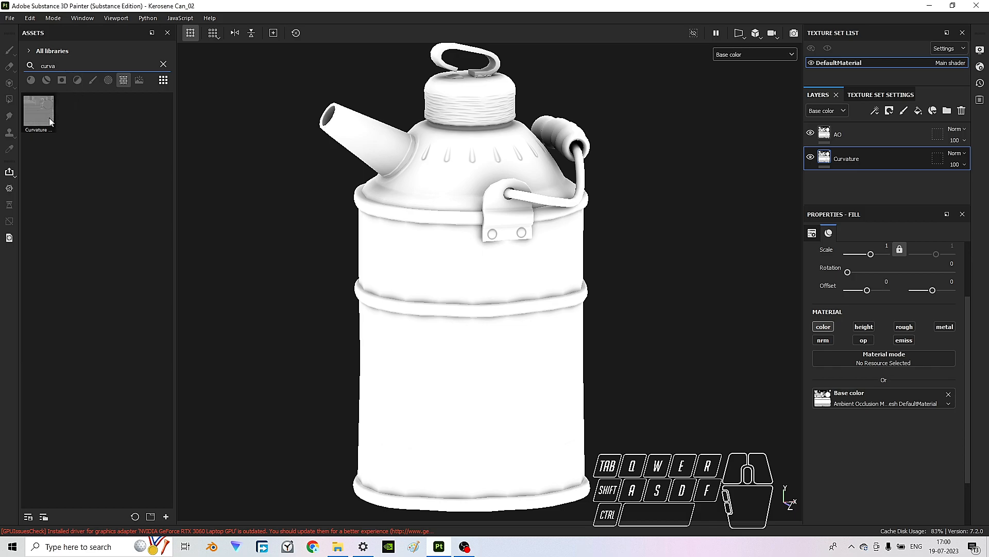
{"action": "left_click_drag", "start_coordinate": [45, 122], "coordinate": [879, 398]}
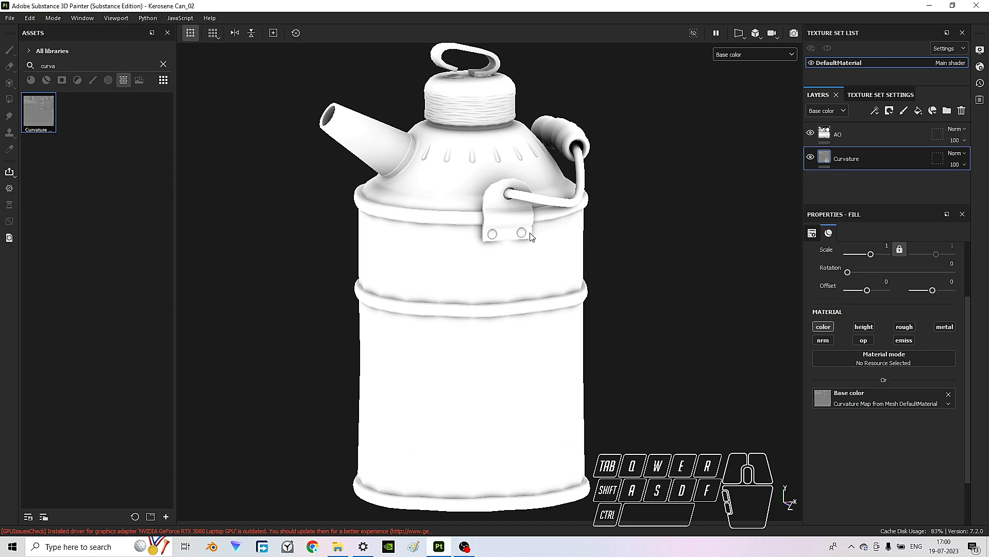
{"action": "left_click_drag", "start_coordinate": [531, 238], "coordinate": [562, 222], "text": "alt"}
{"action": "scroll", "coordinate": [527, 222], "scroll_direction": "up", "scroll_amount": 2}
{"action": "scroll", "coordinate": [528, 222], "scroll_direction": "down", "scroll_amount": 3}
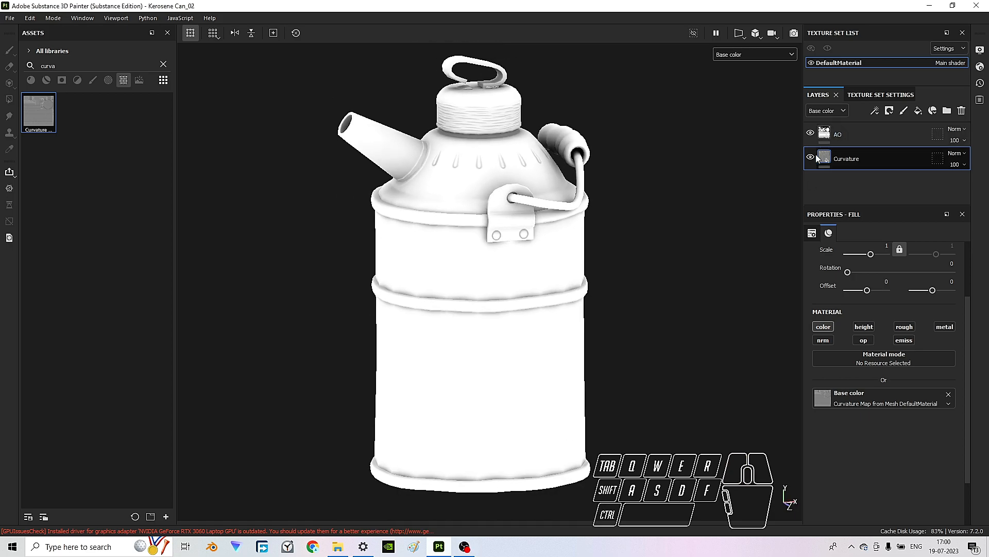
- Set the blending mode of both the Curvature and AO layers to Overlay
{"action": "left_click", "coordinate": [963, 154]}
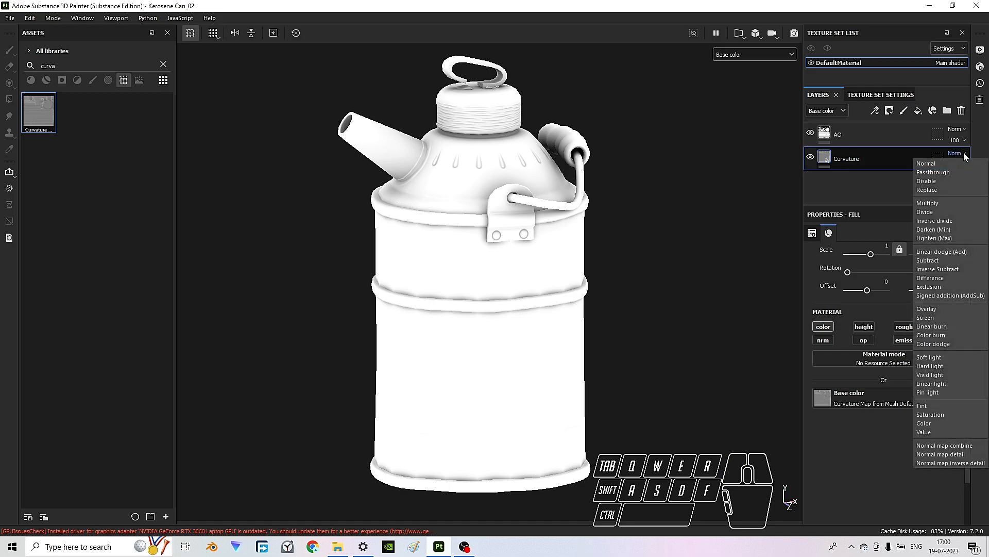
{"action": "left_click", "coordinate": [948, 306]}
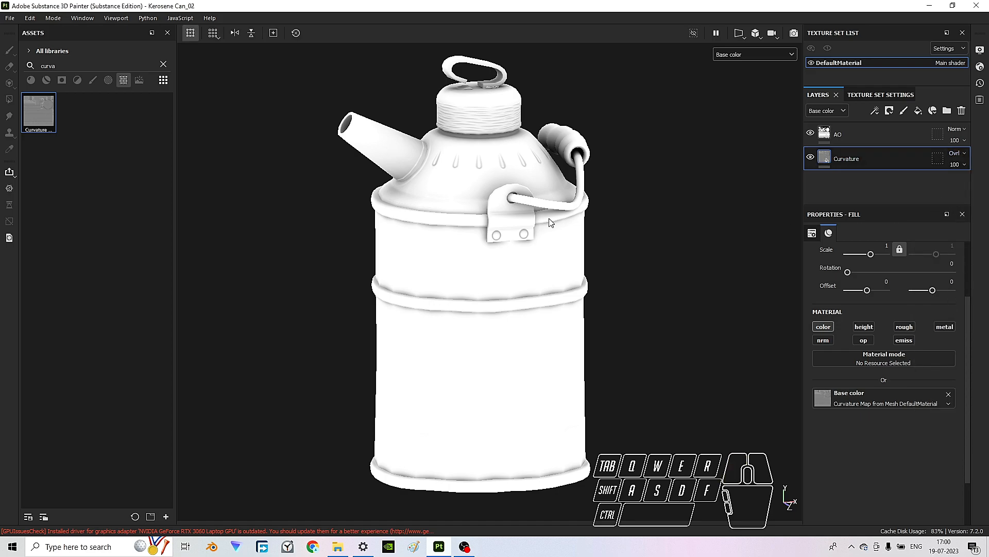
{"action": "left_click_drag", "start_coordinate": [639, 212], "coordinate": [657, 208], "text": "alt"}
{"action": "left_click", "coordinate": [957, 128]}
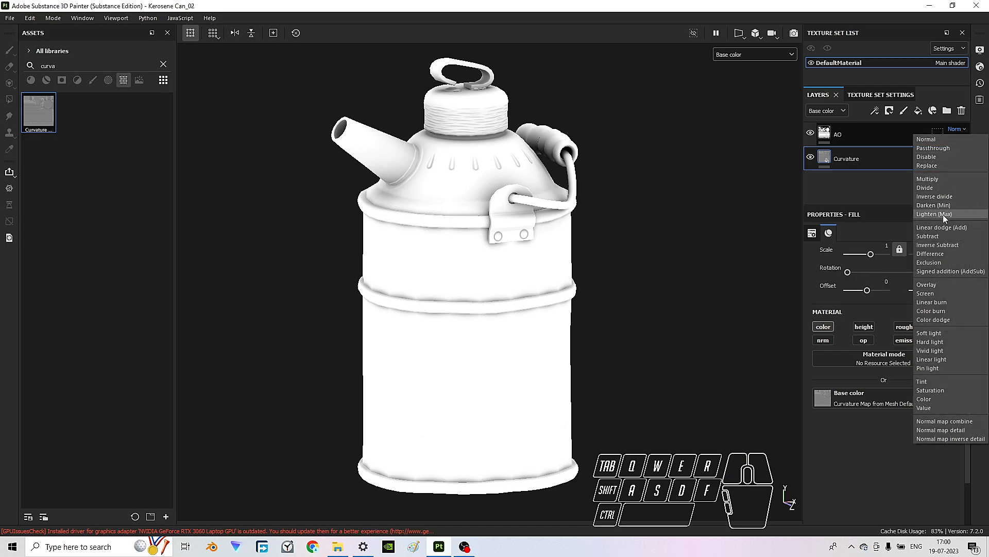
{"action": "left_click", "coordinate": [948, 284]}
{"action": "left_click_drag", "start_coordinate": [472, 212], "coordinate": [480, 202], "text": "alt"}
{"action": "scroll", "coordinate": [479, 202], "scroll_direction": "up", "scroll_amount": 2}
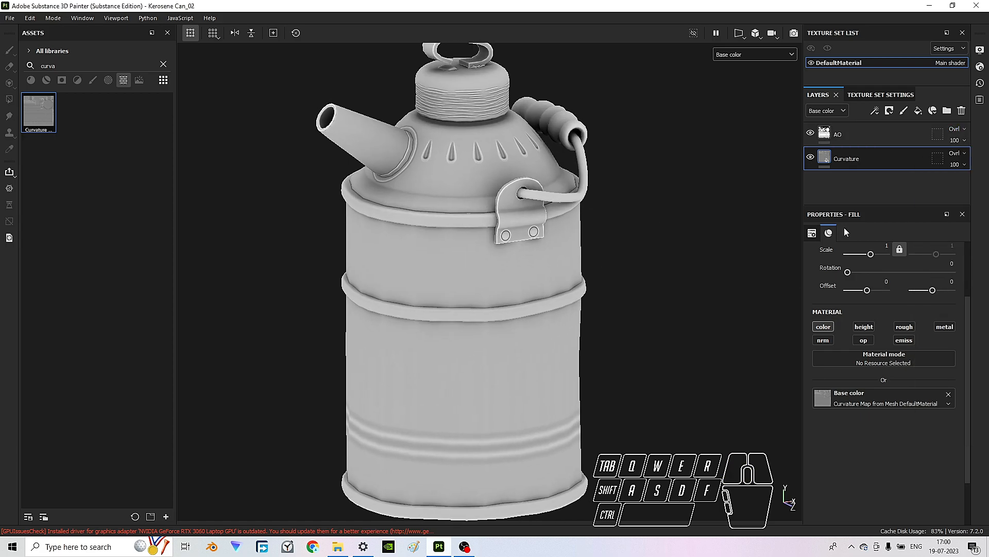
- Set the Curvature layer's opacity to 70 and the AO layer's opacity to 100
{"action": "left_click", "coordinate": [964, 165]}
{"action": "mouse_move", "coordinate": [975, 183]}
{"action": "left_mouse_down"}
{"action": "mouse_move", "coordinate": [915, 190]}
{"action": "mouse_move", "coordinate": [969, 194]}
{"action": "left_mouse_up"}
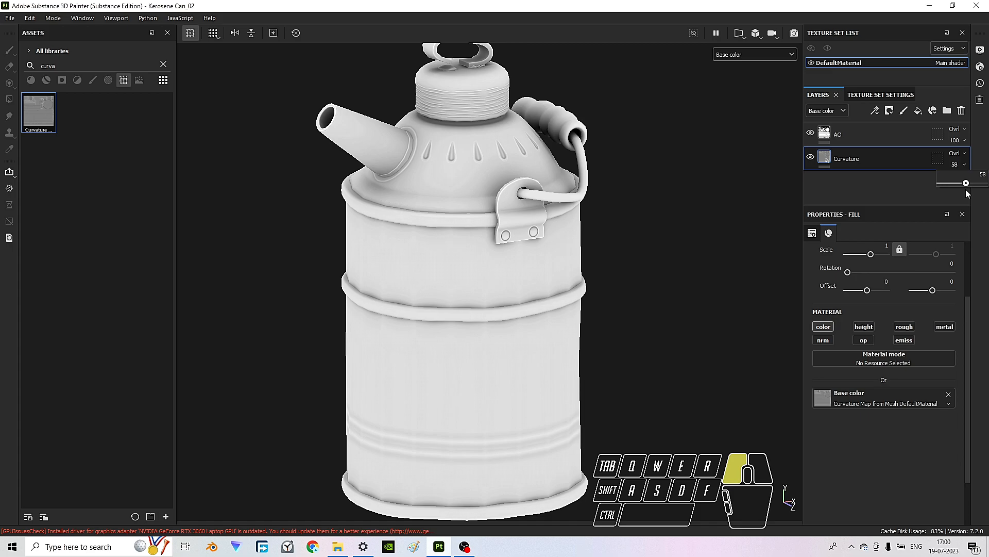
{"action": "left_click", "coordinate": [964, 165]}
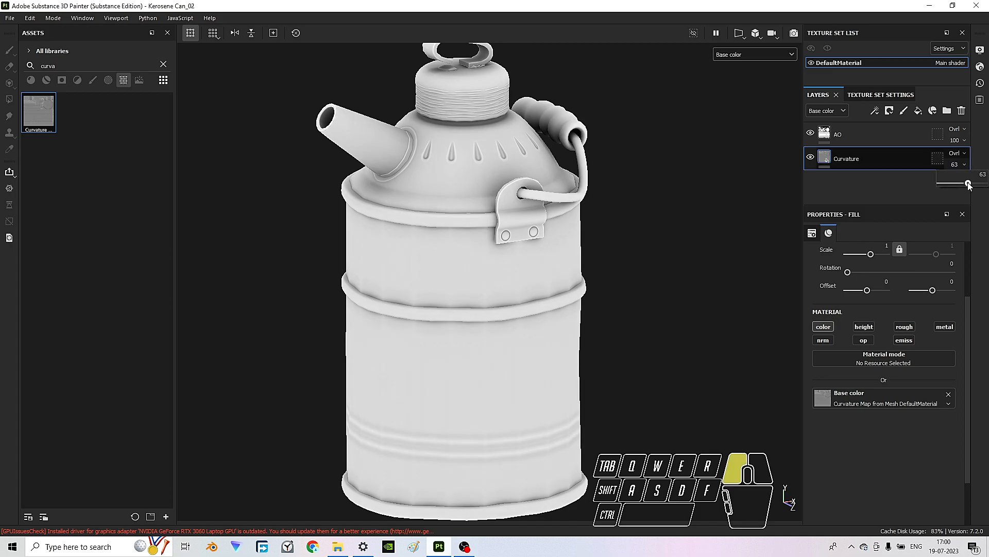
{"action": "left_click", "coordinate": [958, 140]}
{"action": "mouse_move", "coordinate": [973, 159]}
{"action": "left_mouse_down"}
{"action": "mouse_move", "coordinate": [946, 159]}
{"action": "mouse_move", "coordinate": [985, 159]}
{"action": "left_mouse_up"}
{"action": "left_click_drag", "start_coordinate": [663, 201], "coordinate": [608, 193], "text": "alt"}
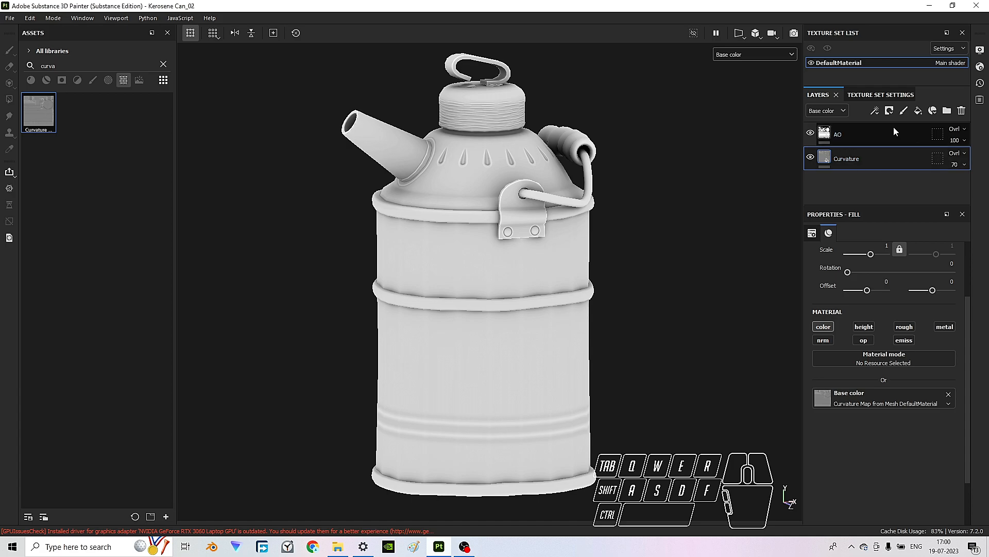
- Create a folder at the top of the layer stack and move the AO and Curvature layers into it
{"action": "left_click", "coordinate": [947, 110]}
{"action": "left_click_drag", "start_coordinate": [856, 159], "coordinate": [845, 135]}
{"action": "left_click", "coordinate": [843, 160]}
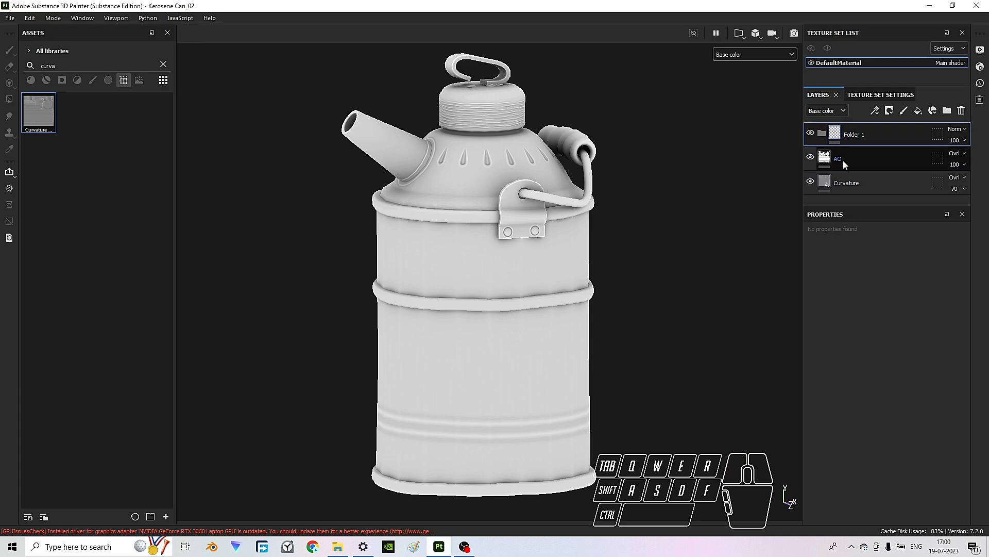
{"action": "left_click", "coordinate": [855, 183], "text": "shift"}
{"action": "left_click_drag", "start_coordinate": [829, 183], "coordinate": [835, 132]}
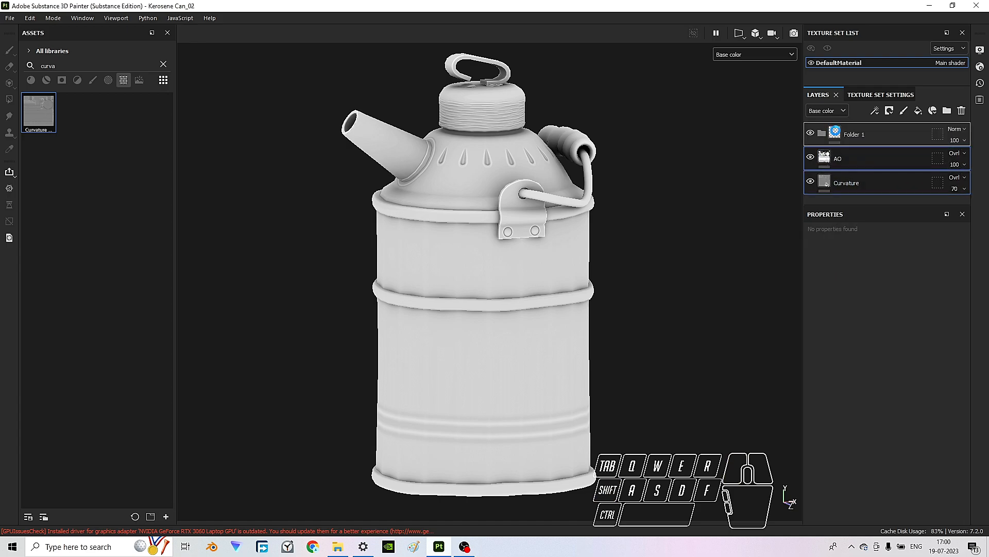
- Rename the folder holding the two map layers as AO-Curvature
{"action": "left_click", "coordinate": [822, 136]}
{"action": "double_click", "coordinate": [855, 135]}
{"action": "key", "text": "Caps_Lock"}
{"action": "type", "text": "AO"}
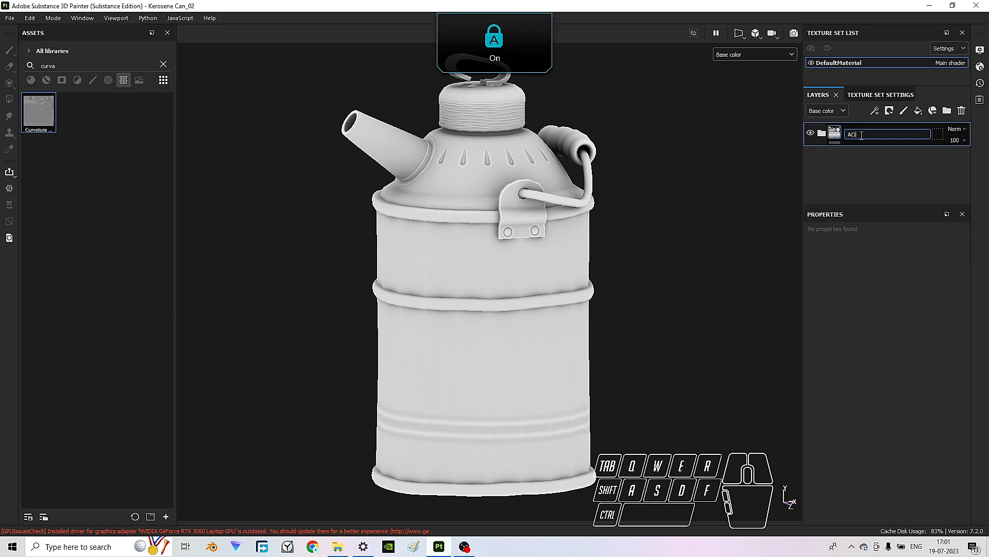
{"action": "type", "text": "-C"}
{"action": "key", "text": "Caps_Lock"}
{"action": "type", "text": "urvature"}
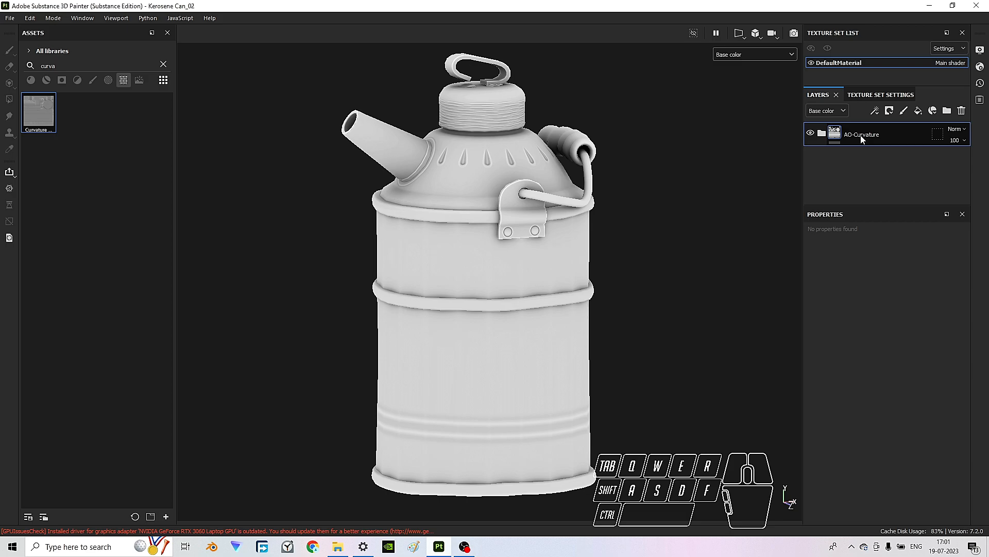
{"action": "key", "text": "Return"}
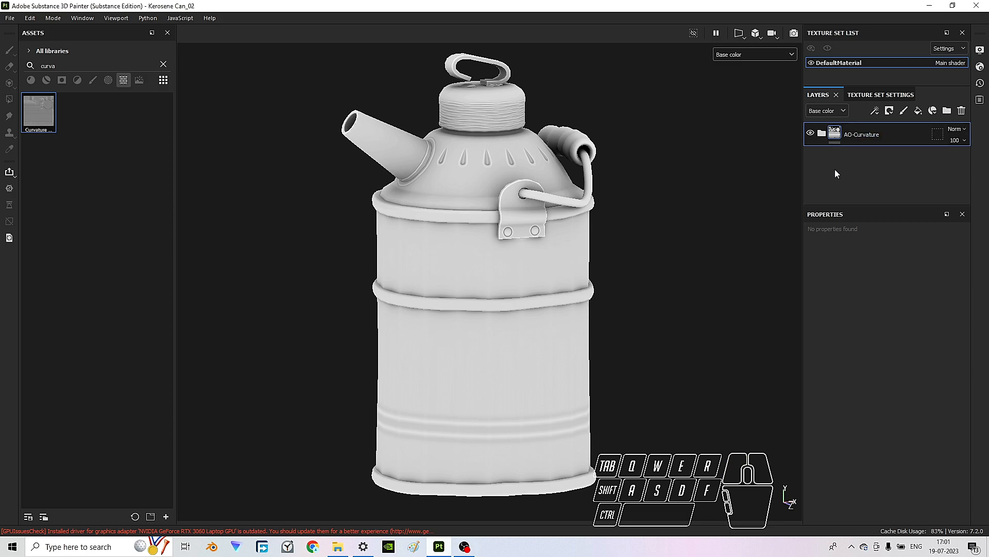
- Expand the AO-Curvature folder and switch the viewport display from Base color to Material
{"action": "left_click_drag", "start_coordinate": [533, 186], "coordinate": [553, 198], "text": "alt"}
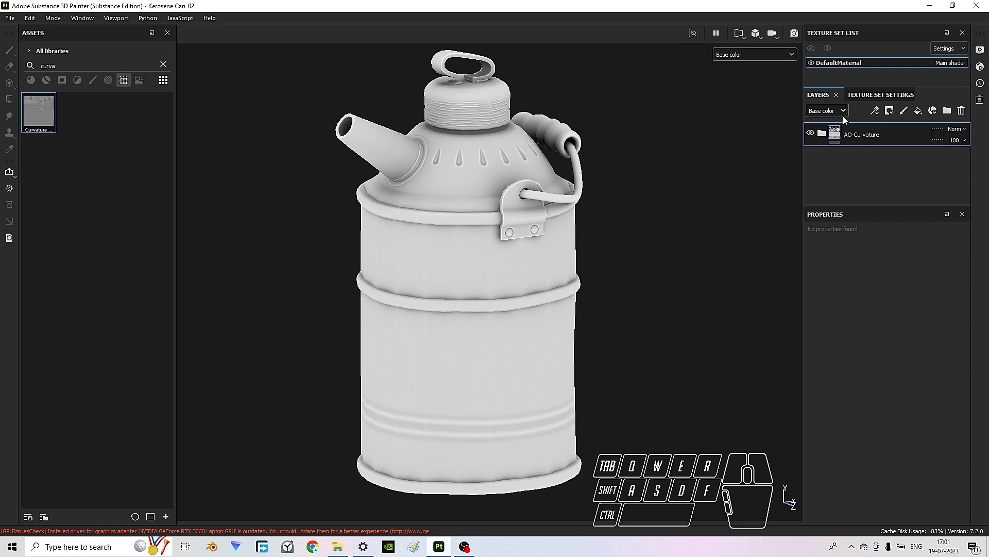
{"action": "left_click", "coordinate": [821, 135]}
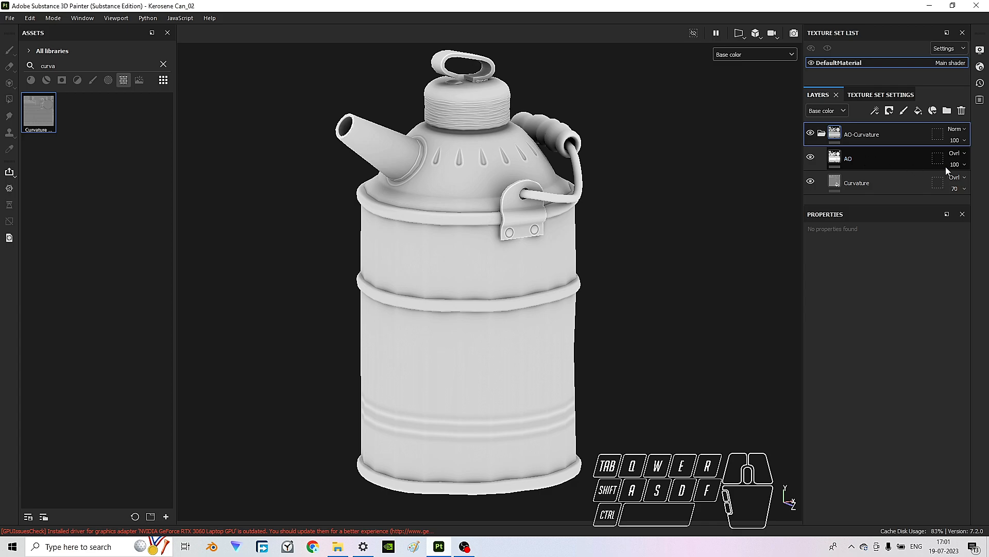
{"action": "left_click", "coordinate": [742, 54]}
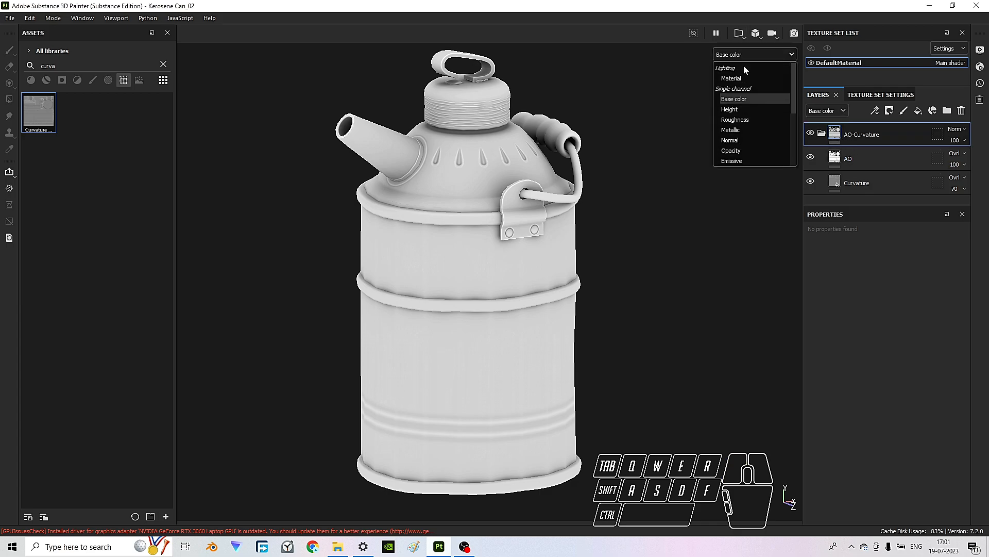
{"action": "left_click", "coordinate": [745, 78]}
- Lower the AO layer's opacity to 42 and the Curvature layer's opacity to 40
{"action": "left_click_drag", "start_coordinate": [577, 218], "coordinate": [561, 211], "text": "alt"}
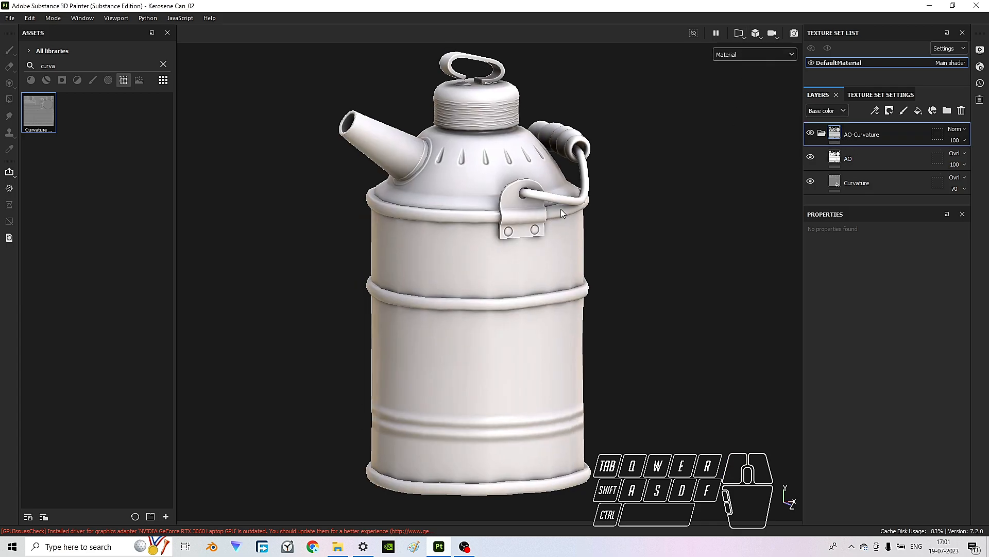
{"action": "mouse_move", "coordinate": [965, 183]}
{"action": "left_mouse_down"}
{"action": "mouse_move", "coordinate": [923, 187]}
{"action": "mouse_move", "coordinate": [961, 186]}
{"action": "mouse_move", "coordinate": [949, 206]}
{"action": "mouse_move", "coordinate": [961, 208]}
{"action": "left_mouse_up"}
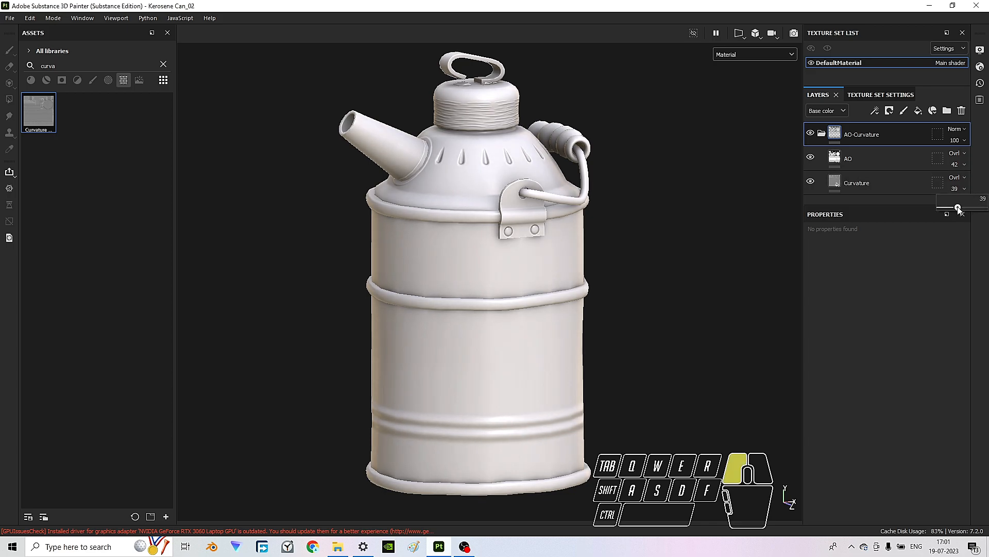
- Set the viewport camera to Perspective view
{"action": "mouse_move", "coordinate": [647, 203]}
{"action": "left_mouse_down", "text": "alt"}
{"action": "mouse_move", "coordinate": [406, 166]}
{"action": "mouse_move", "coordinate": [409, 192]}
{"action": "mouse_move", "coordinate": [660, 192]}
{"action": "left_mouse_up", "text": "alt"}
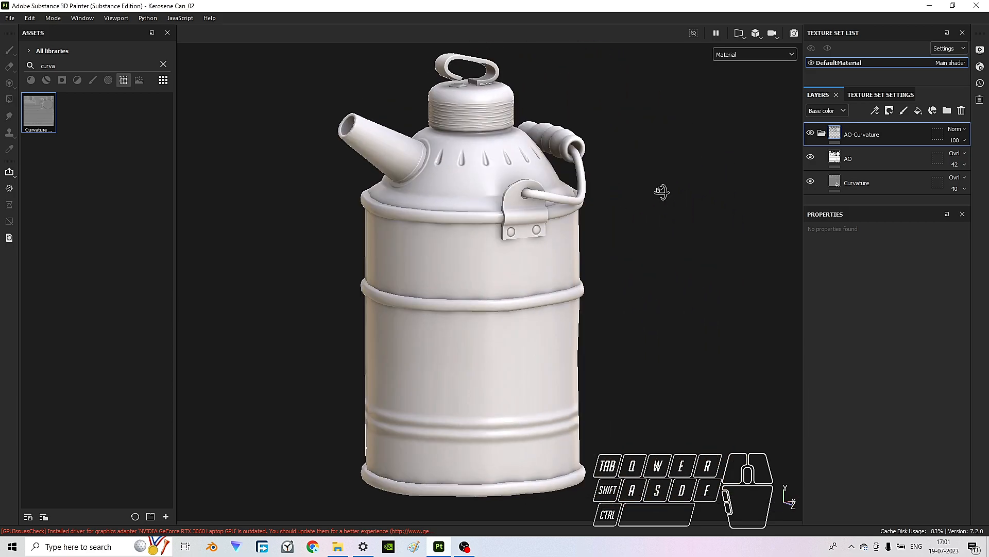
{"action": "scroll", "coordinate": [482, 154], "scroll_direction": "up", "scroll_amount": 3}
{"action": "scroll", "coordinate": [481, 154], "scroll_direction": "down", "scroll_amount": 3}
{"action": "scroll", "coordinate": [453, 114], "scroll_direction": "up", "scroll_amount": 3}
{"action": "scroll", "coordinate": [459, 123], "scroll_direction": "down", "scroll_amount": 3}
{"action": "left_click_drag", "start_coordinate": [460, 123], "coordinate": [484, 130], "text": "alt"}
{"action": "left_click", "coordinate": [756, 34]}
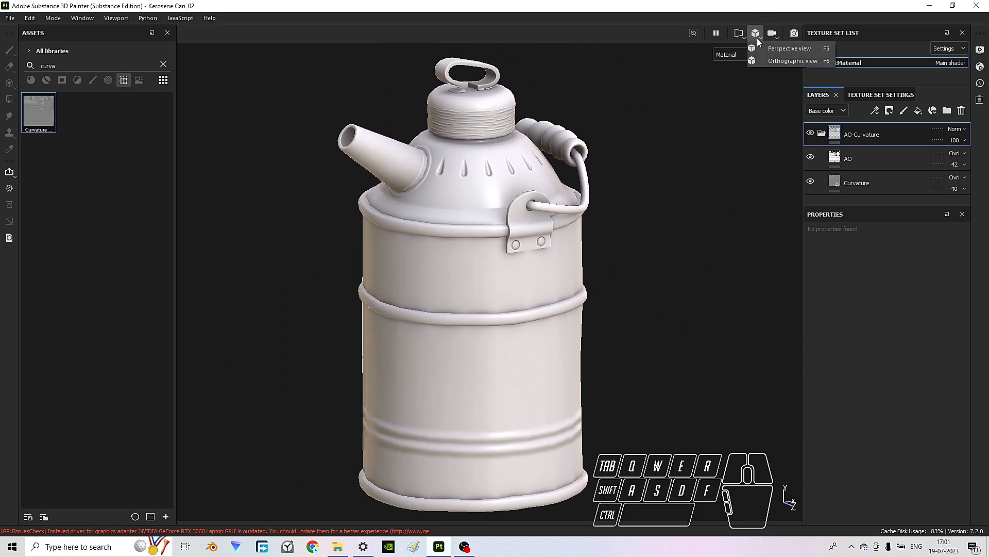
{"action": "left_click", "coordinate": [783, 48]}
- Examine the can's shading from several angles and under rotated environment lighting
{"action": "left_click_drag", "start_coordinate": [548, 196], "coordinate": [483, 209], "text": "alt"}
{"action": "right_click_drag", "start_coordinate": [483, 209], "coordinate": [507, 210], "text": "alt"}
{"action": "left_click_drag", "start_coordinate": [507, 210], "coordinate": [501, 218], "text": "alt"}
{"action": "middle_click_drag", "start_coordinate": [501, 218], "coordinate": [500, 228], "text": "alt"}
{"action": "left_click_drag", "start_coordinate": [648, 209], "coordinate": [459, 249], "text": "alt"}
{"action": "right_click_drag", "start_coordinate": [459, 249], "coordinate": [612, 235], "text": "shift"}
{"action": "middle_click_drag", "start_coordinate": [612, 235], "coordinate": [511, 233], "text": "alt"}
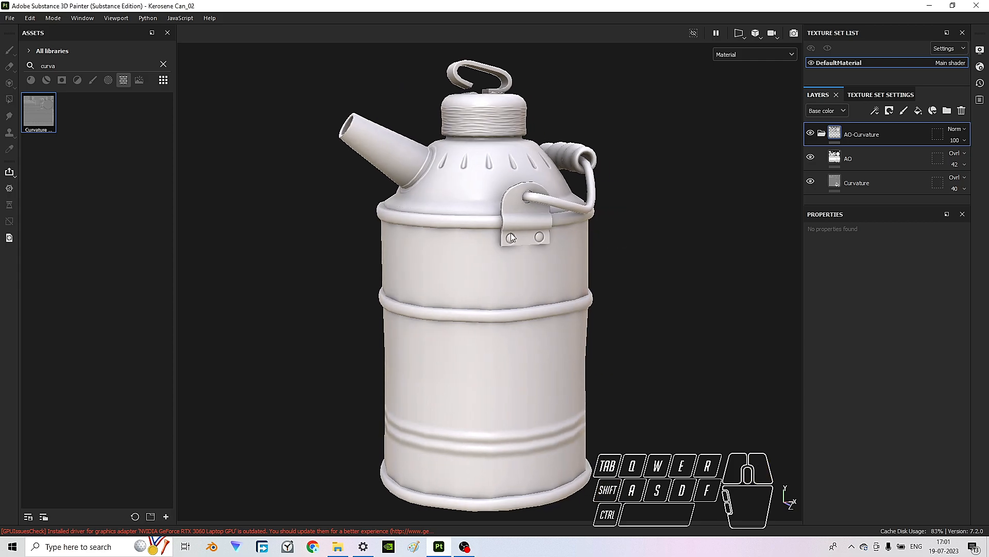
- Clear the asset search and enlarge the layer list with the AO-Curvature folder collapsed
{"action": "left_click", "coordinate": [164, 64]}
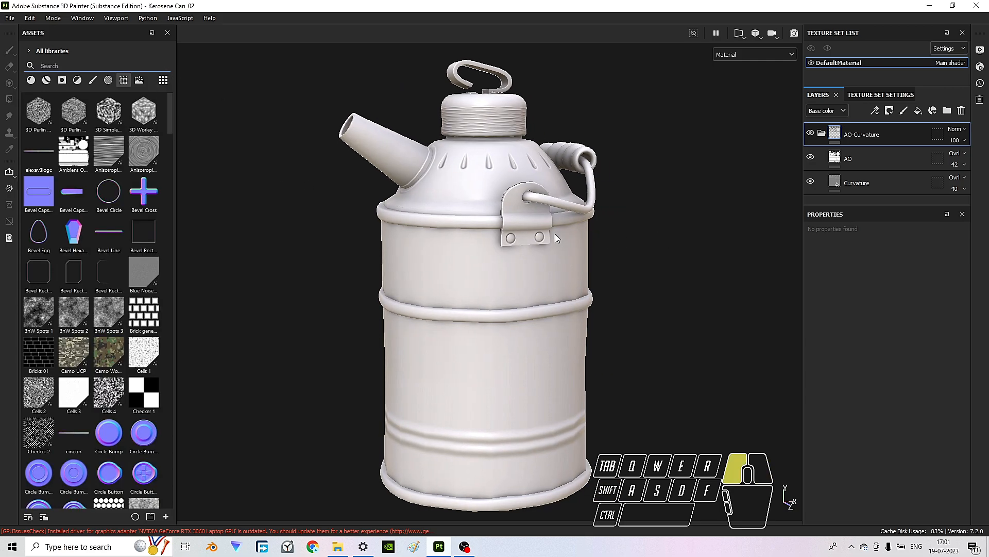
{"action": "left_click_drag", "start_coordinate": [555, 233], "coordinate": [556, 238], "text": "alt"}
{"action": "left_click", "coordinate": [821, 133]}
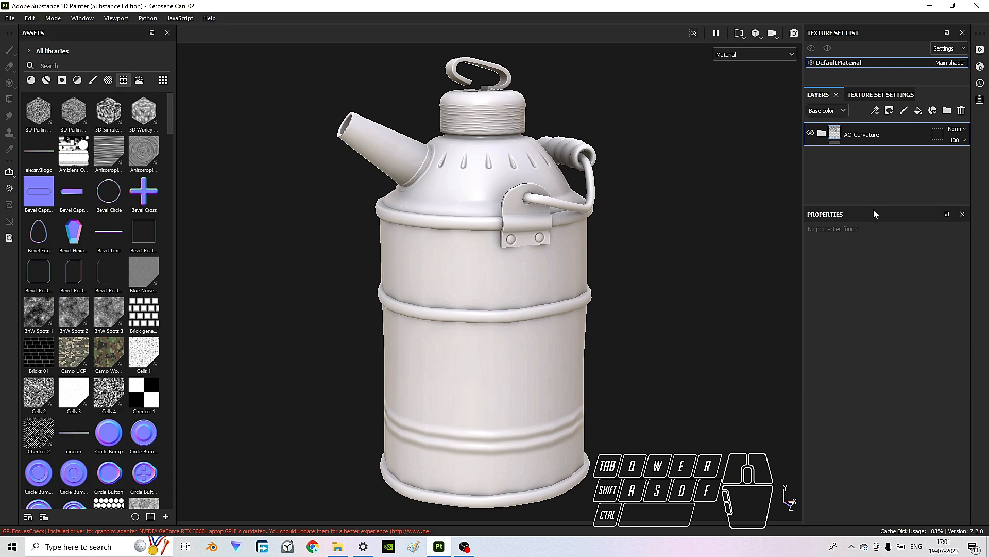
{"action": "left_click_drag", "start_coordinate": [874, 208], "coordinate": [881, 303]}
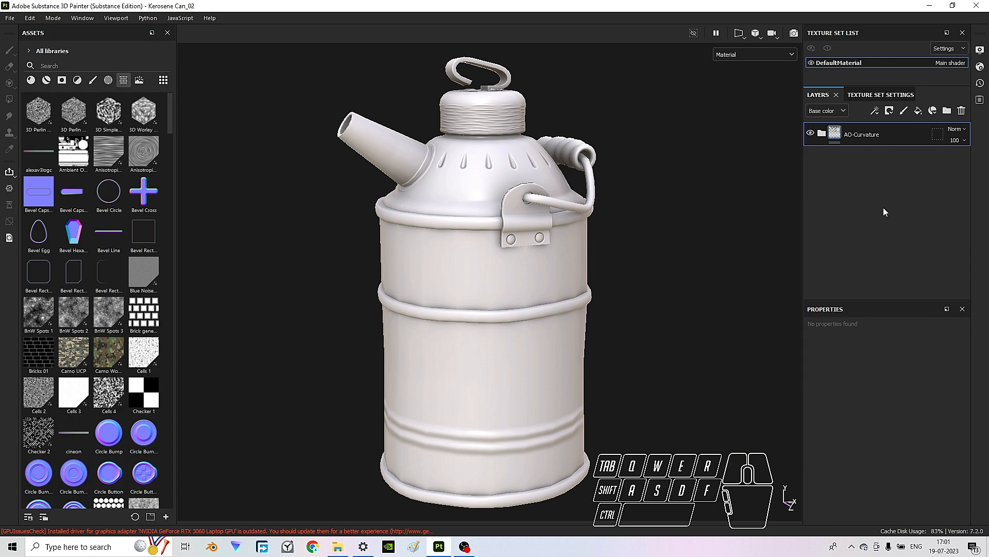
- Set the AO-Curvature folder's blending mode to Overlay and check the settings of the layers inside it
{"action": "left_click", "coordinate": [958, 130]}
{"action": "left_click", "coordinate": [942, 284]}
{"action": "left_click", "coordinate": [821, 134]}
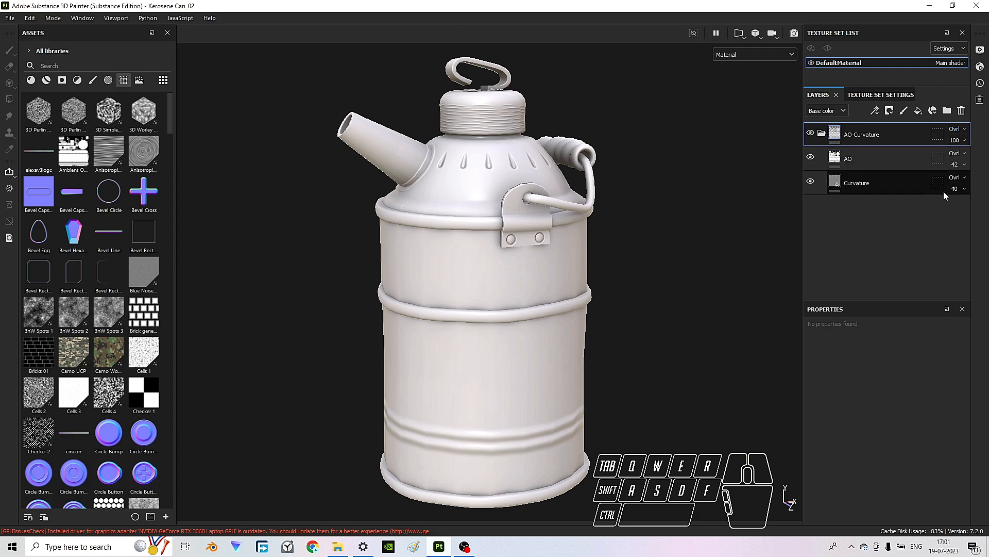
{"action": "left_click", "coordinate": [822, 134]}
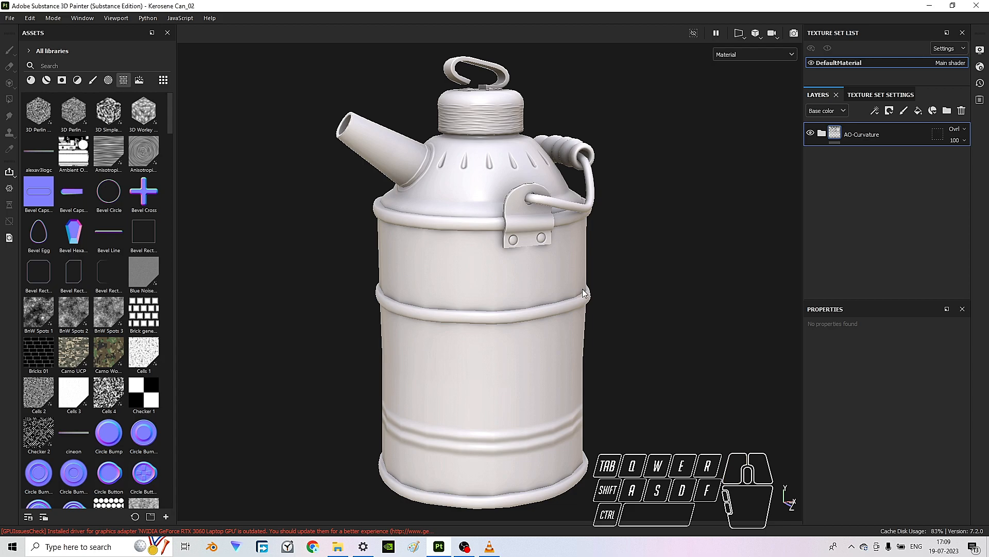
- Compare the can's shading with the AO-Curvature folder hidden and shown, including a close look at the upper body
{"action": "right_click_drag", "start_coordinate": [583, 292], "coordinate": [644, 273], "text": "shift"}
{"action": "left_click", "coordinate": [811, 134]}
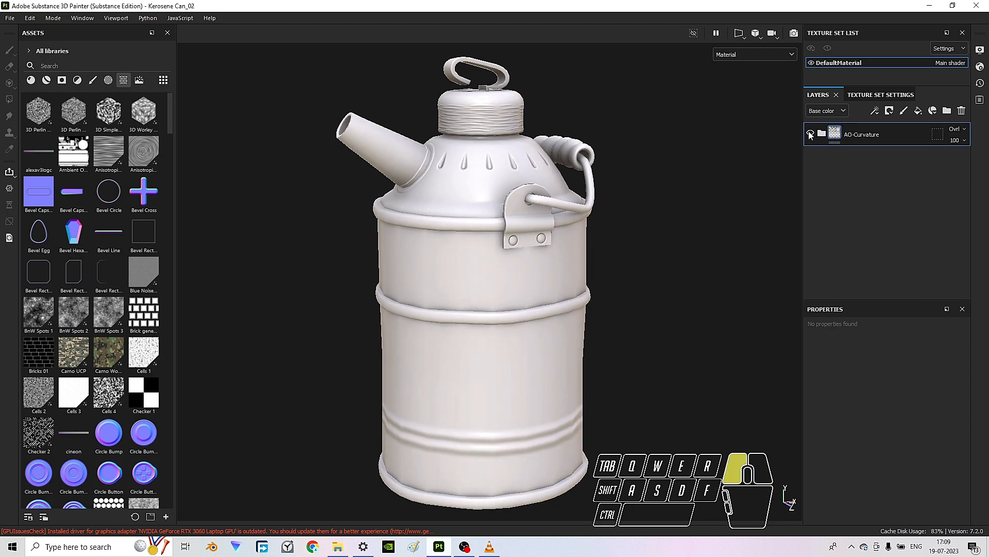
{"action": "left_click", "coordinate": [810, 134]}
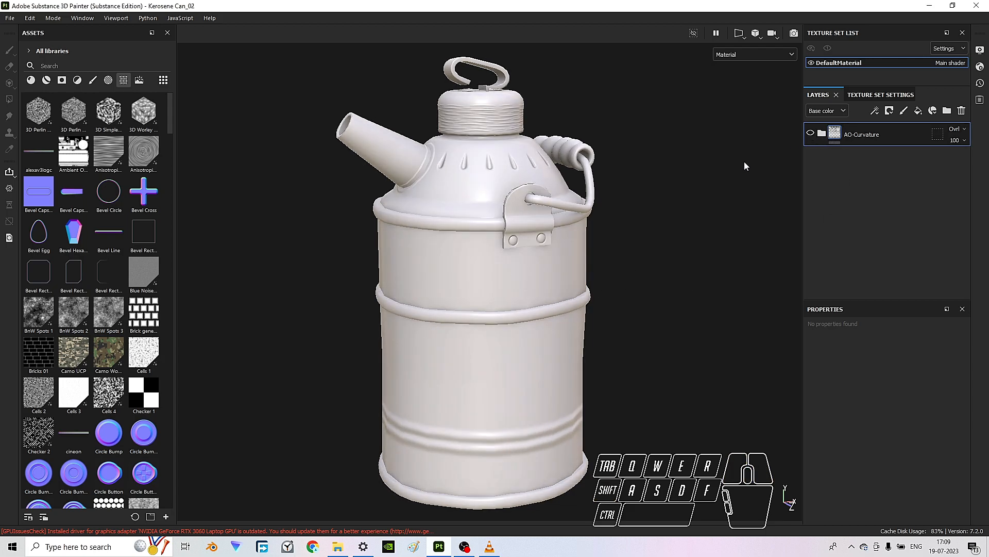
{"action": "scroll", "coordinate": [477, 164], "scroll_direction": "up", "scroll_amount": 2}
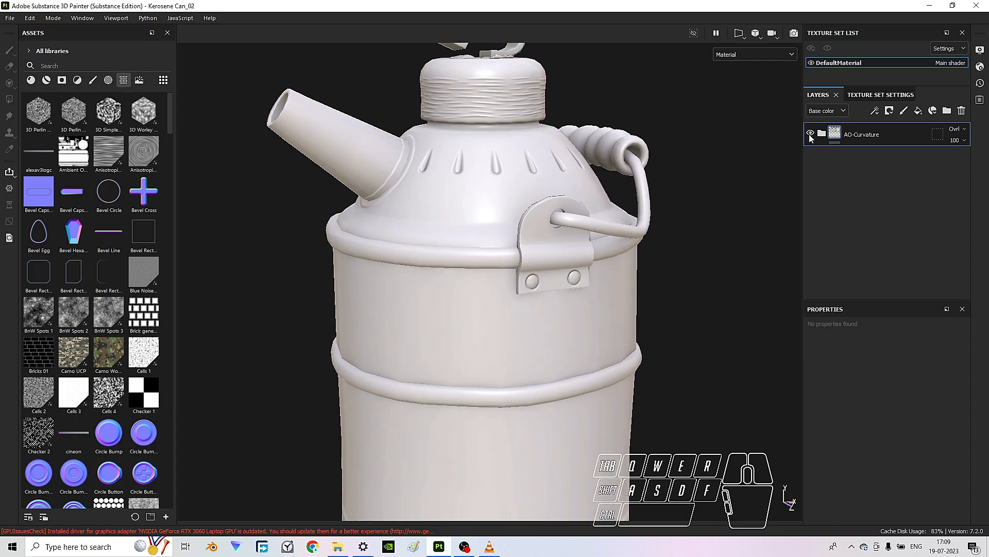
{"action": "scroll", "coordinate": [567, 240], "scroll_direction": "down", "scroll_amount": 2}
{"action": "left_click_drag", "start_coordinate": [530, 253], "coordinate": [444, 240], "text": "alt"}
{"action": "middle_click_drag", "start_coordinate": [444, 239], "coordinate": [510, 262]}
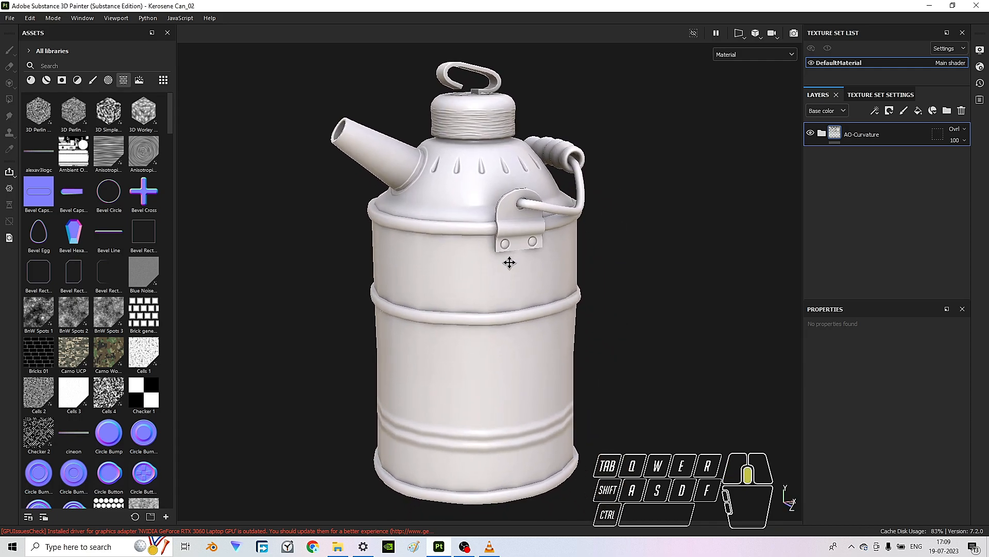
- Display only the Base color channel and compare the can with the AO-Curvature folder hidden and shown
{"action": "left_click", "coordinate": [748, 56]}
{"action": "left_click", "coordinate": [748, 98]}
{"action": "left_click_drag", "start_coordinate": [526, 199], "coordinate": [518, 197], "text": "alt"}
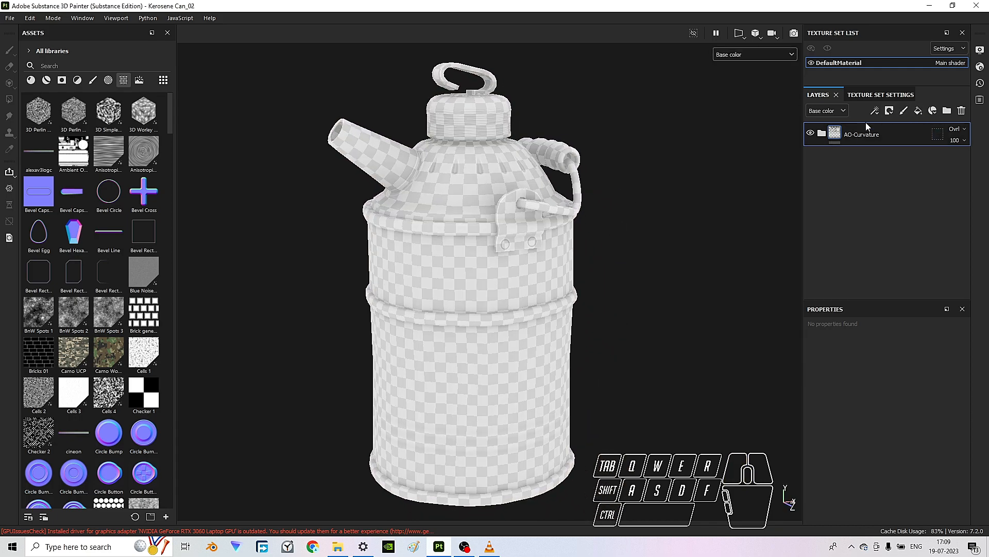
{"action": "left_click", "coordinate": [810, 135]}
{"action": "left_click", "coordinate": [810, 135]}
- Return the viewport to Material display and recheck the AO-Curvature folder's effect under rotated lighting
{"action": "left_click", "coordinate": [747, 55]}
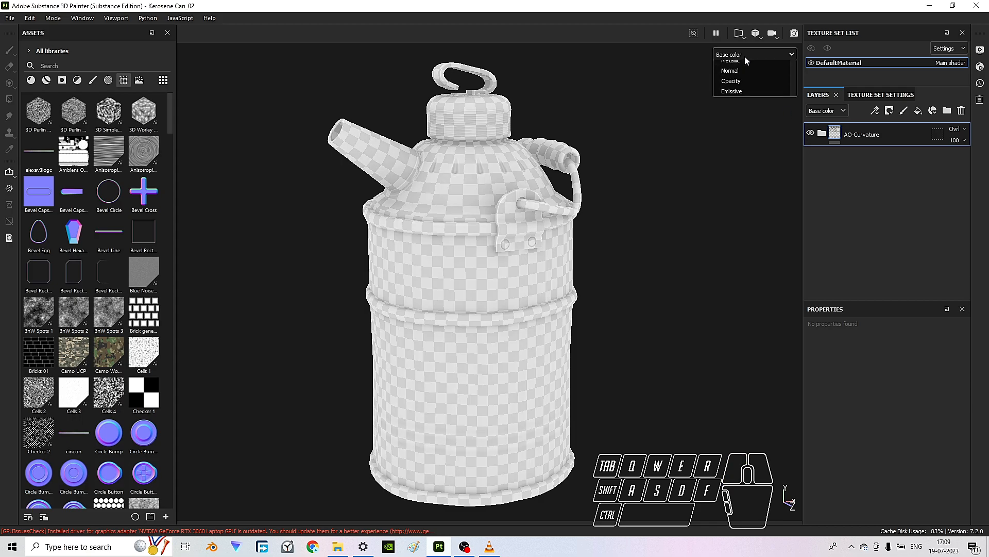
{"action": "left_click", "coordinate": [745, 78]}
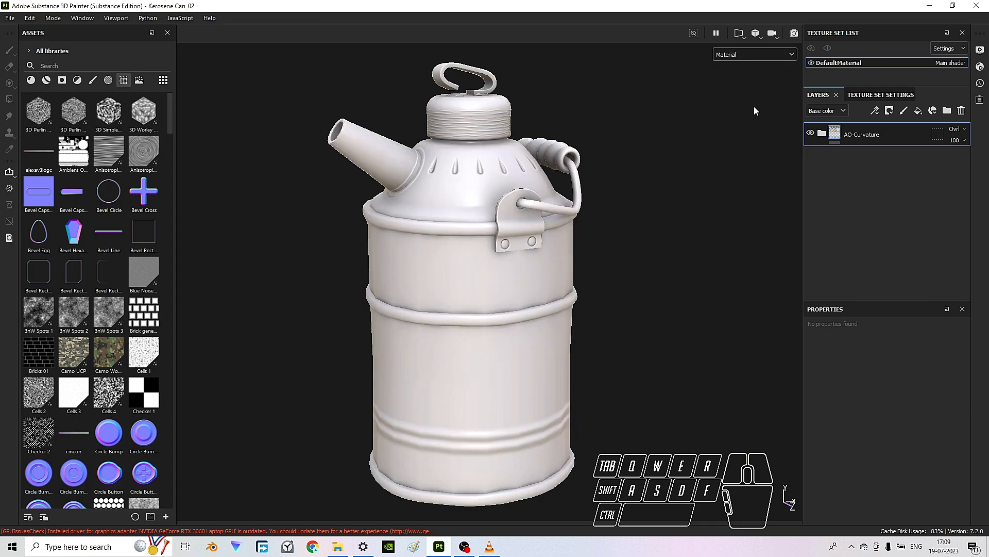
{"action": "left_click", "coordinate": [815, 137]}
{"action": "mouse_move", "coordinate": [670, 240]}
{"action": "right_mouse_down", "text": "shift"}
{"action": "mouse_move", "coordinate": [685, 274]}
{"action": "mouse_move", "coordinate": [700, 268]}
{"action": "right_mouse_up", "text": "shift"}
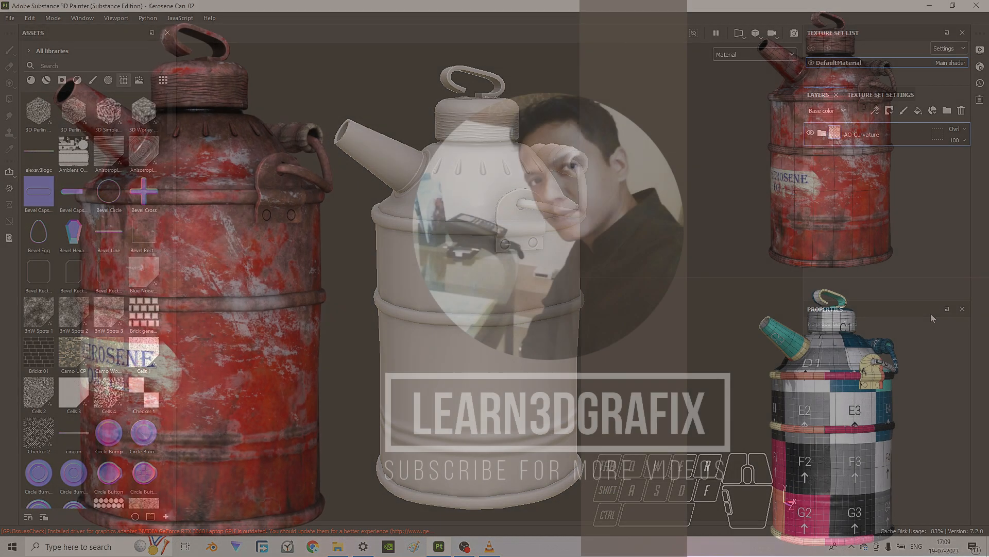